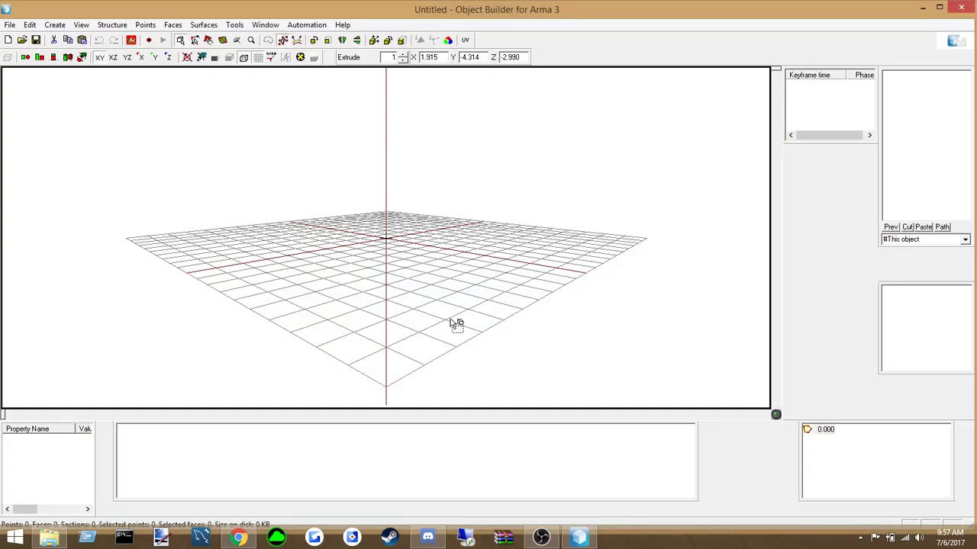
# Look through the project folders in the root of Local Disk (P:) in File Explorer
pyautogui.click(50, 539)
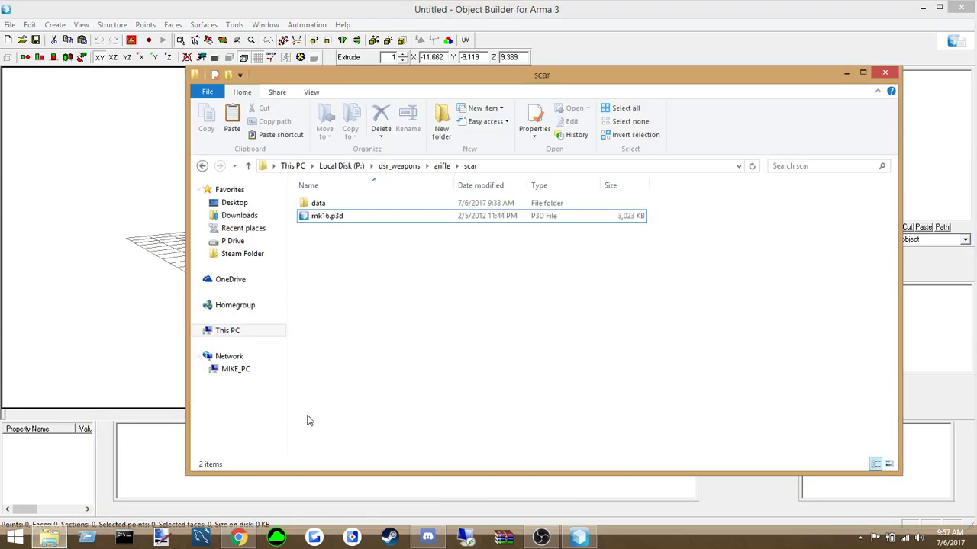
pyautogui.click(343, 166)
pyautogui.scroll(-10, 363, 249)
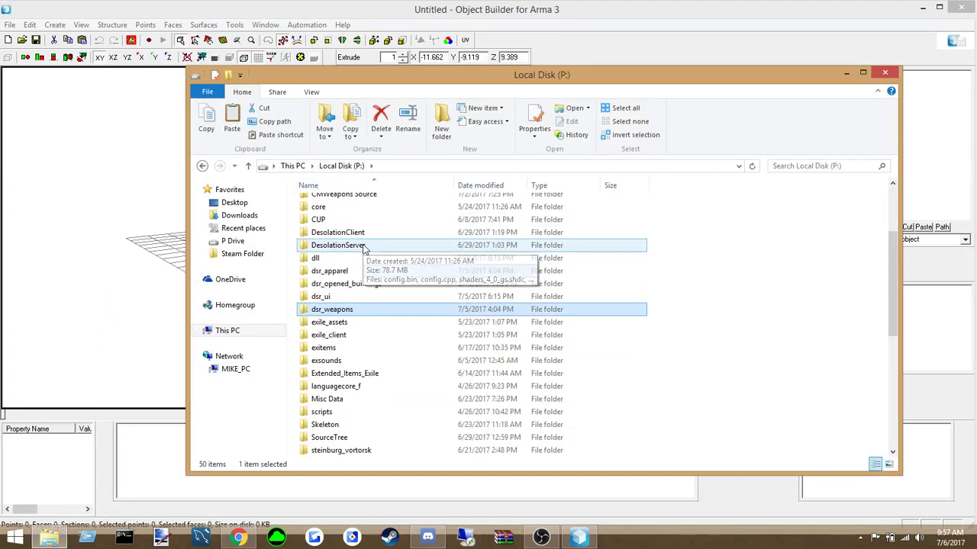
pyautogui.click(296, 166)
pyautogui.doubleClick(703, 294)
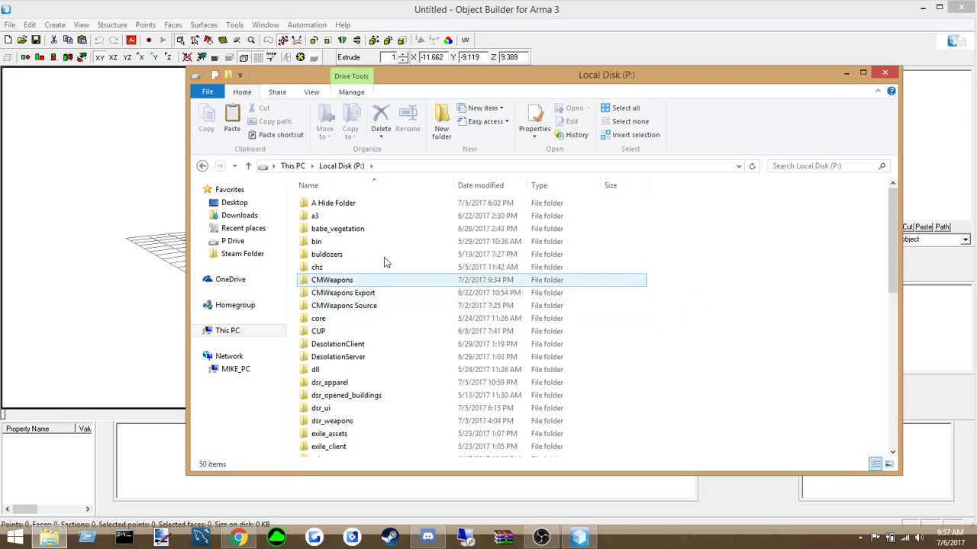
pyautogui.scroll(-1, 388, 294)
pyautogui.scroll(-8, 388, 295)
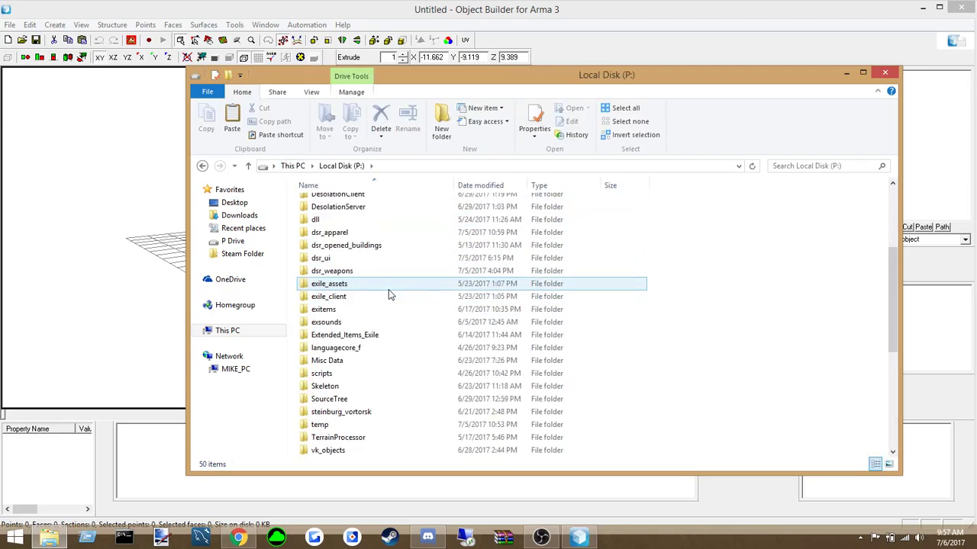
pyautogui.scroll(7, 388, 291)
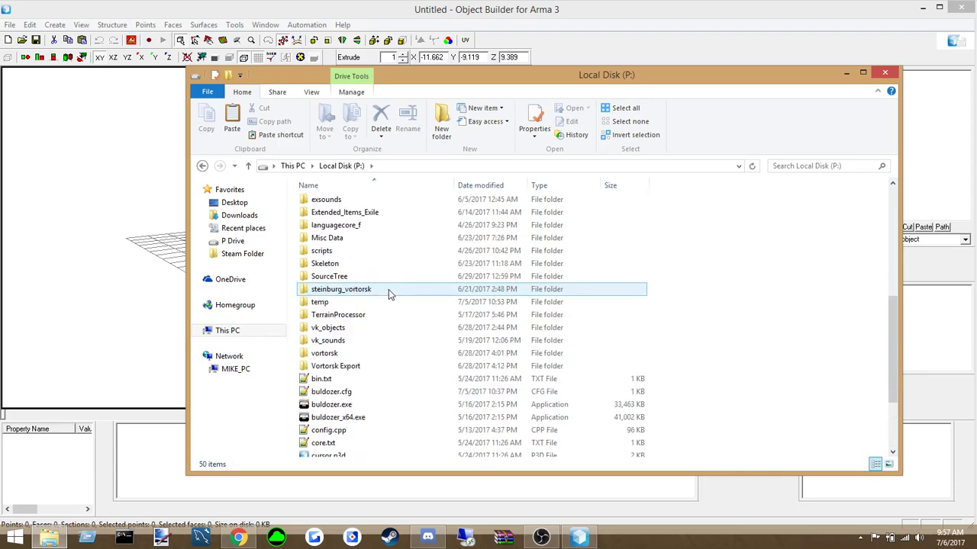
pyautogui.scroll(2, 454, 313)
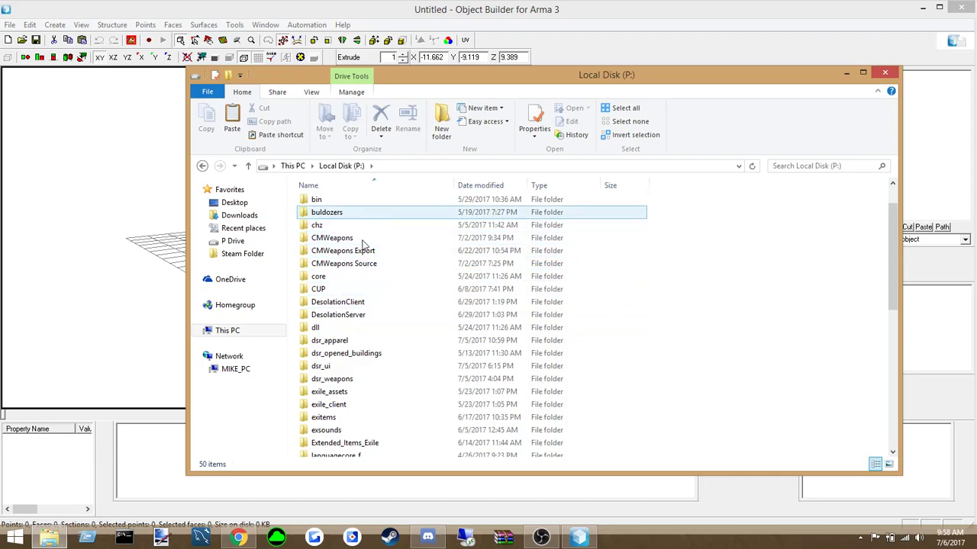
pyautogui.scroll(-1, 374, 284)
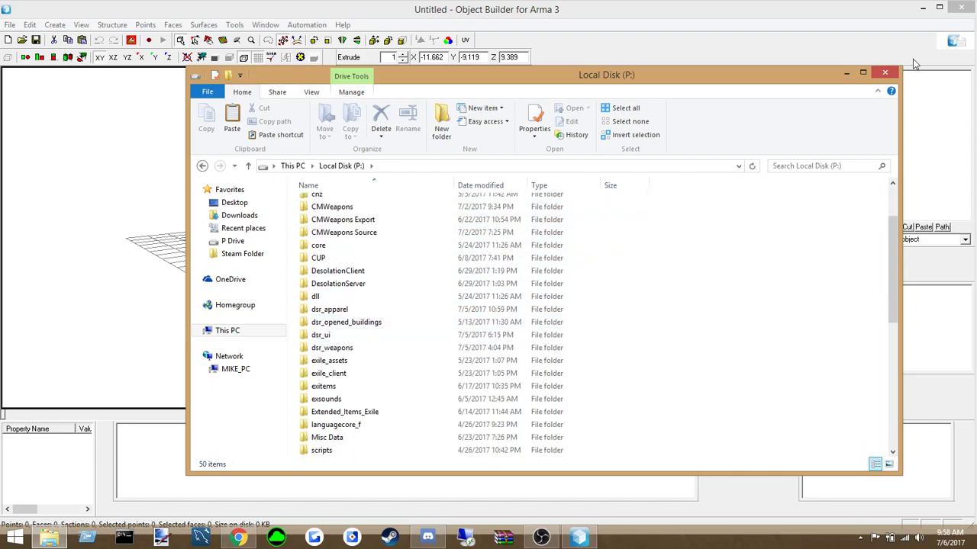
# Switch to the desktop and open the a2samples folder
pyautogui.hotkey('alt', 'Tab')
pyautogui.hotkey('alt', 'Tab')
pyautogui.hotkey('alt', 'Tab')
pyautogui.hotkey('alt', 'Tab')
pyautogui.hotkey('alt', 'Tab')
pyautogui.hotkey('alt', 'Tab')
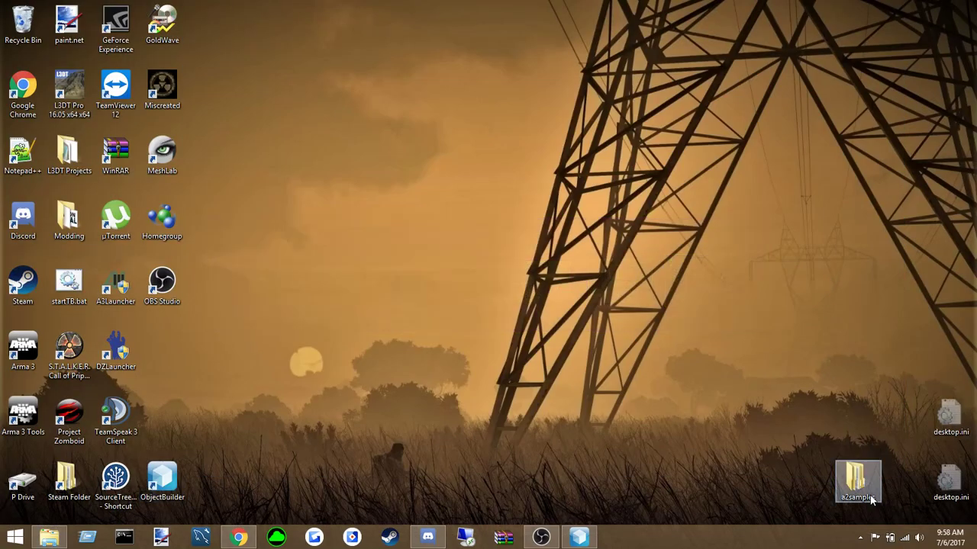
pyautogui.moveTo(871, 500)
pyautogui.mouseDown()
pyautogui.moveTo(832, 473)
pyautogui.moveTo(814, 498)
pyautogui.moveTo(866, 482)
pyautogui.mouseUp()
pyautogui.click(520, 378)
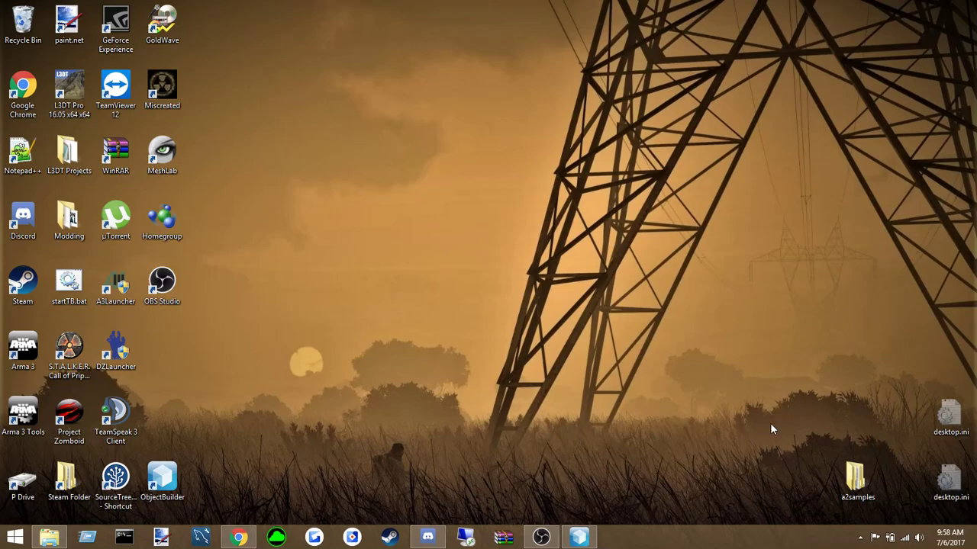
pyautogui.doubleClick(857, 478)
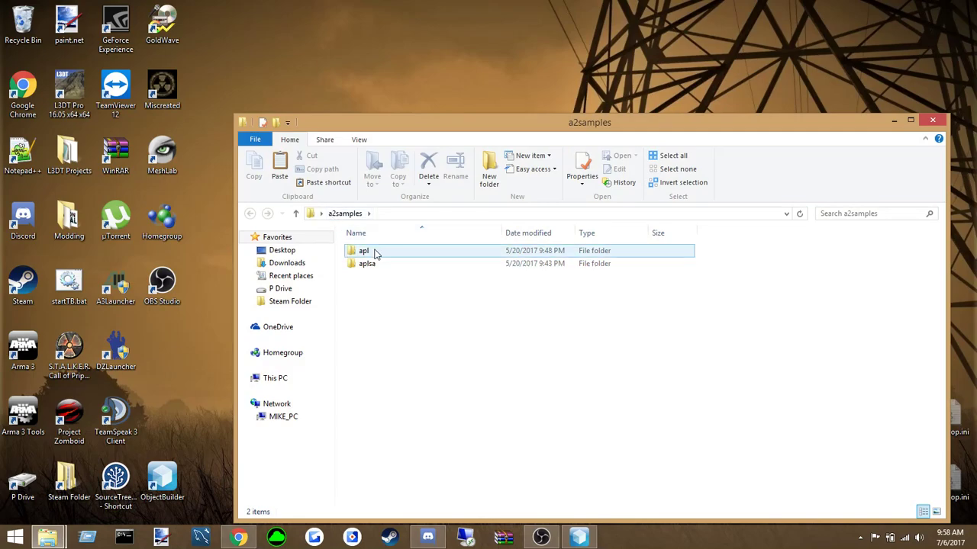
# Look at the weapon sample folders in apl\Weapons\CA and return to the apl folder
pyautogui.doubleClick(374, 252)
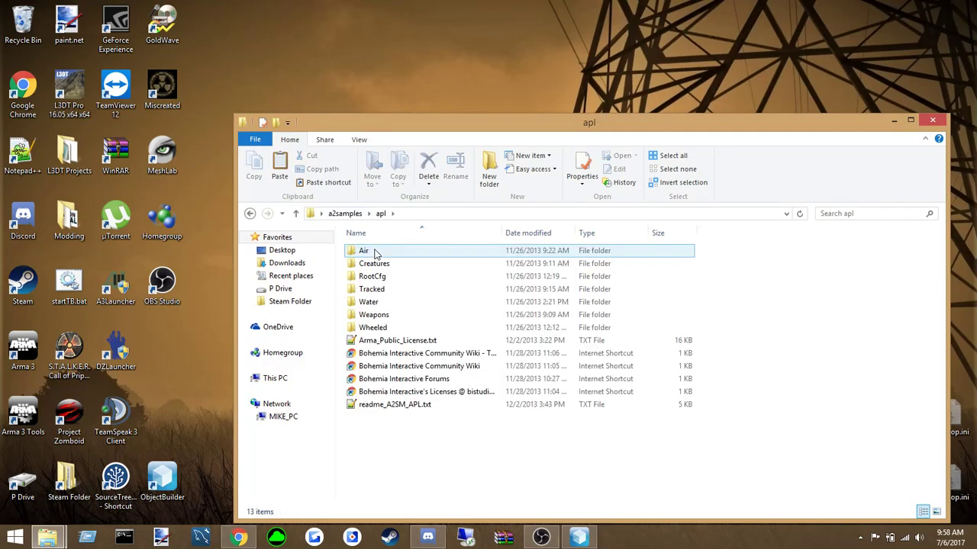
pyautogui.doubleClick(380, 317)
pyautogui.doubleClick(374, 251)
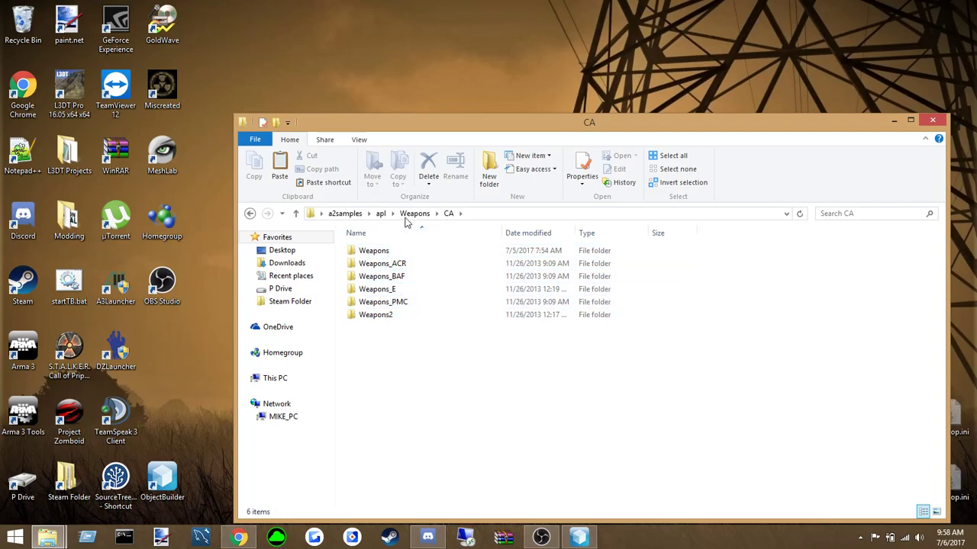
pyautogui.click(413, 214)
pyautogui.click(381, 215)
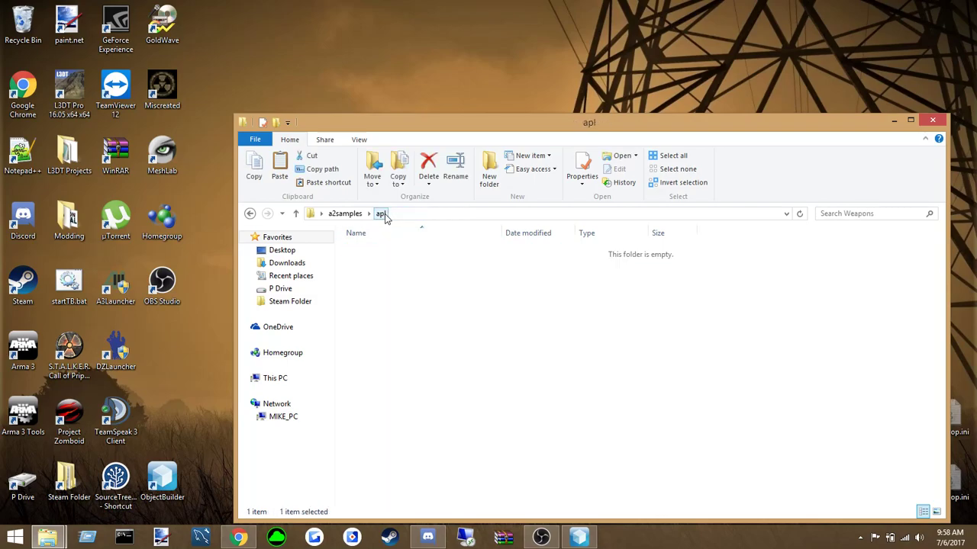
# Look at the vehicle samples in Wheeled\CA\Wheeled and return to the a2samples folder
pyautogui.doubleClick(384, 333)
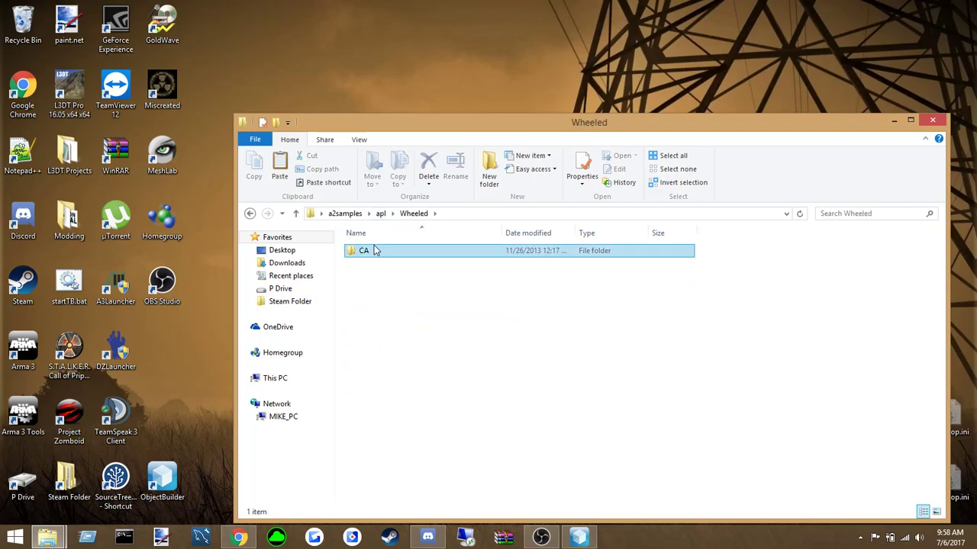
pyautogui.doubleClick(375, 250)
pyautogui.doubleClick(390, 252)
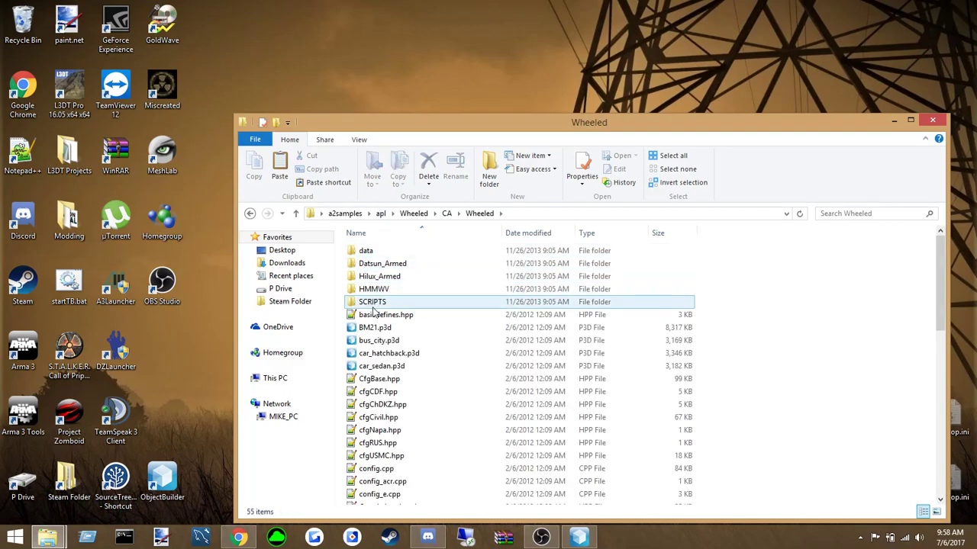
pyautogui.click(413, 213)
pyautogui.click(380, 214)
pyautogui.click(345, 214)
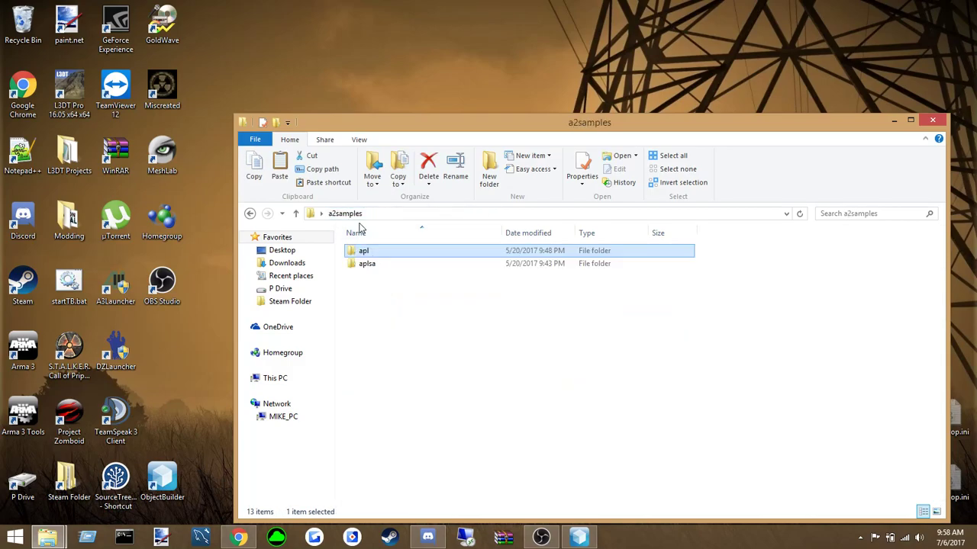
# Look at the map object folders in aplsa\Map_Objects\CA and return to a2samples
pyautogui.doubleClick(373, 263)
pyautogui.doubleClick(377, 252)
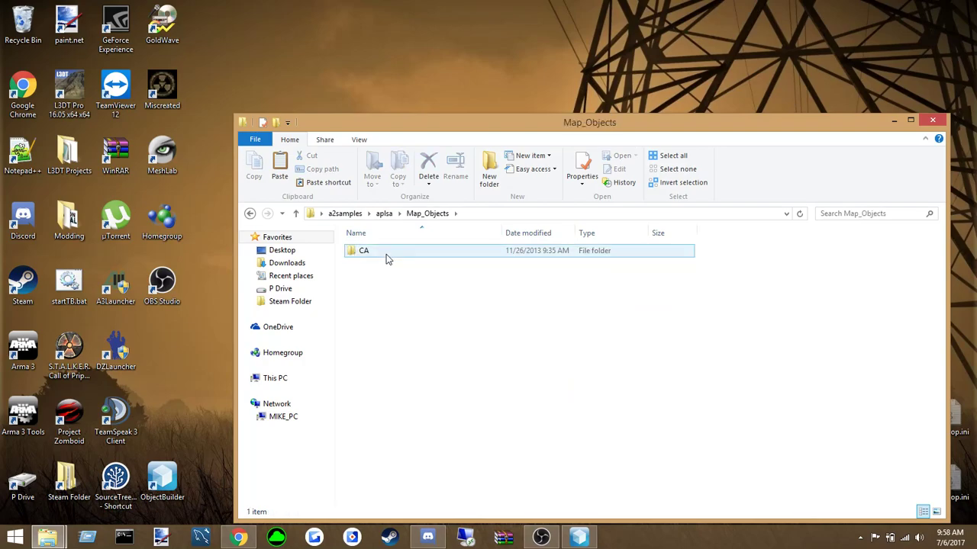
pyautogui.doubleClick(383, 252)
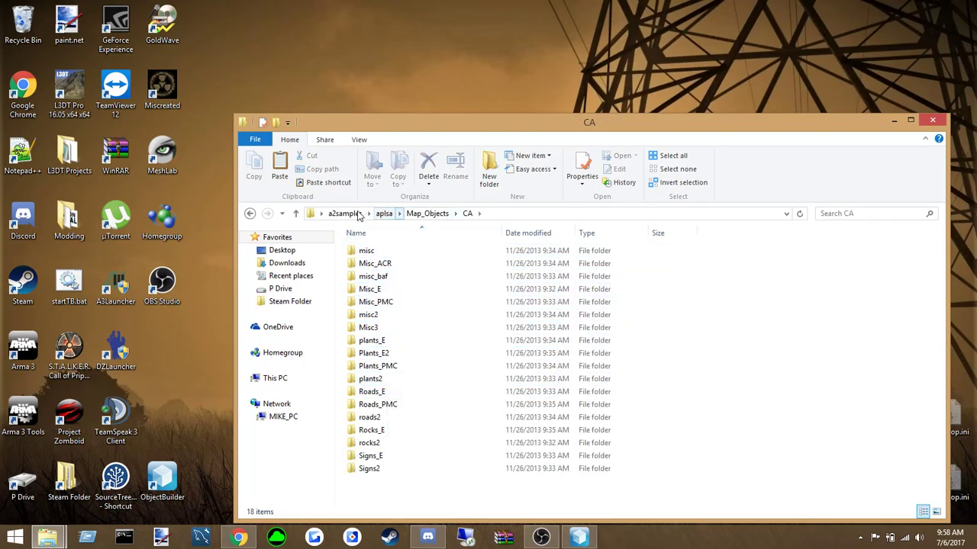
pyautogui.click(345, 214)
# Go to apl\Weapons\CA\Weapons and look over the weapon folders and models it contains
pyautogui.doubleClick(365, 252)
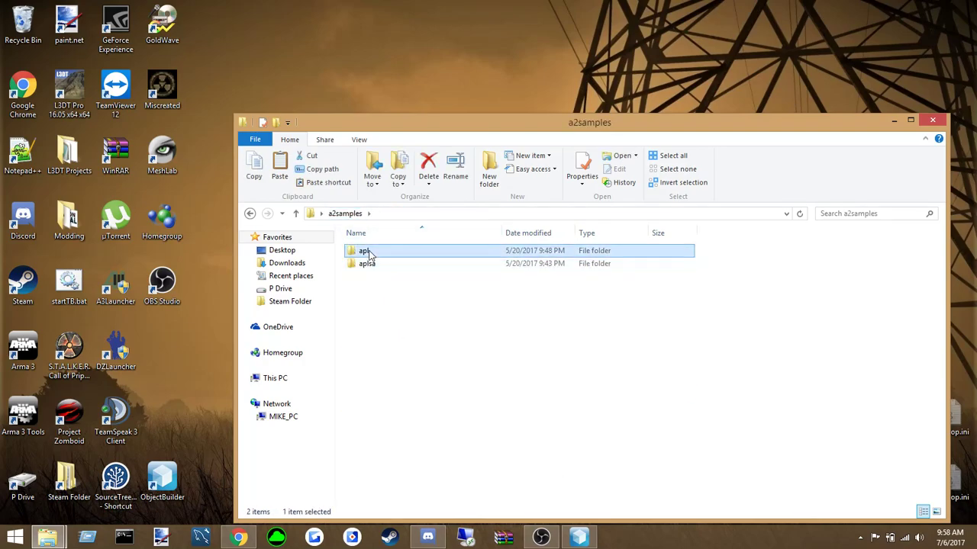
pyautogui.doubleClick(373, 318)
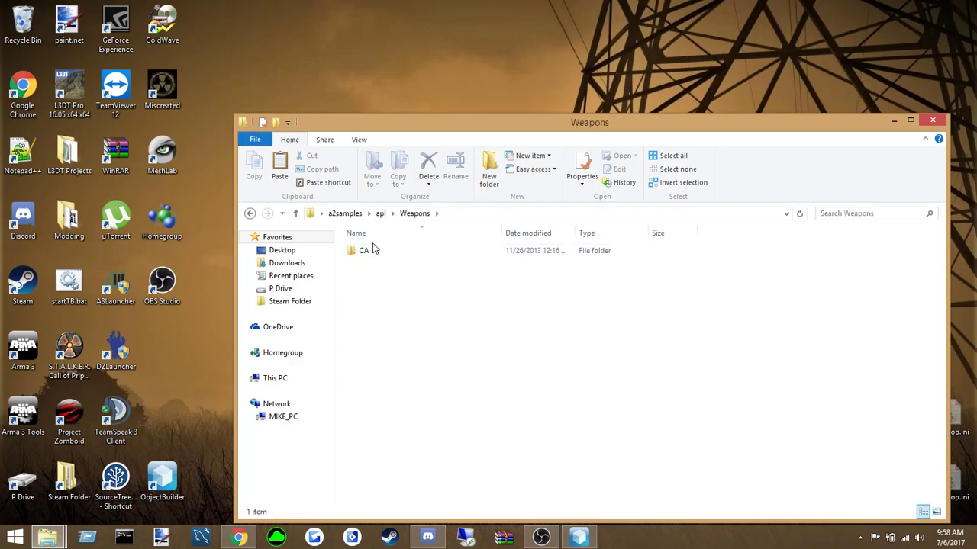
pyautogui.doubleClick(374, 251)
pyautogui.doubleClick(390, 252)
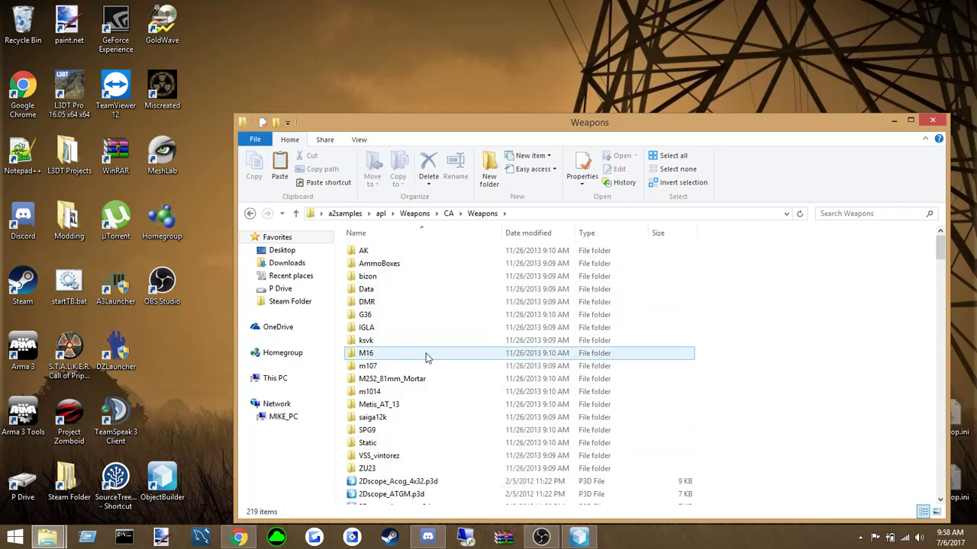
pyautogui.scroll(-2, 425, 355)
pyautogui.scroll(2, 428, 357)
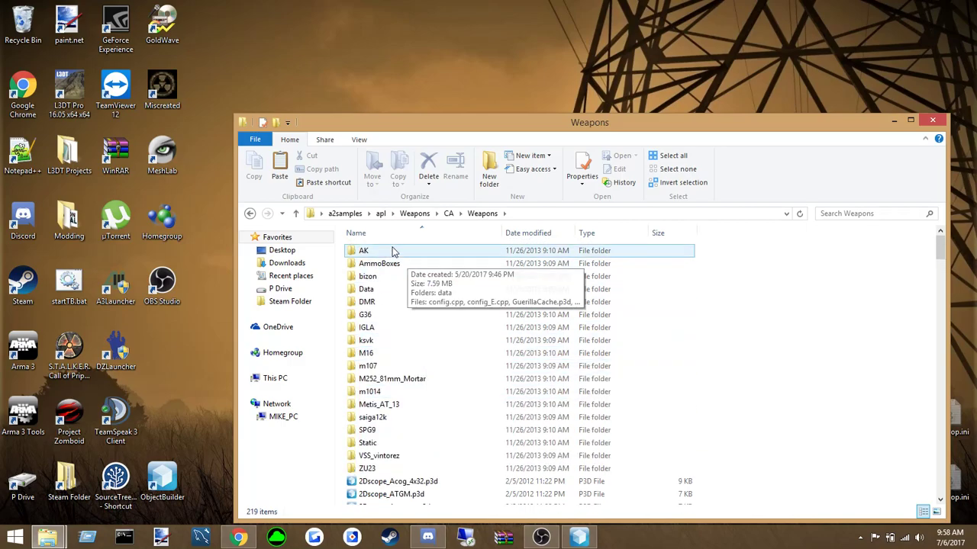
# Go to the SCAR folder in CA\Weapons_E and open mk16_short_ironsights.p3d in Object Builder
pyautogui.click(449, 214)
pyautogui.doubleClick(401, 279)
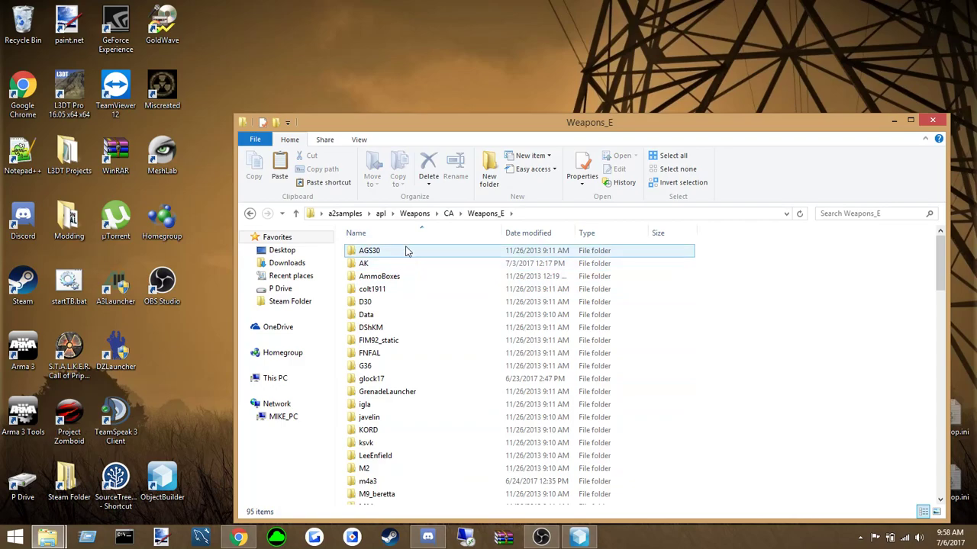
pyautogui.scroll(-5, 429, 383)
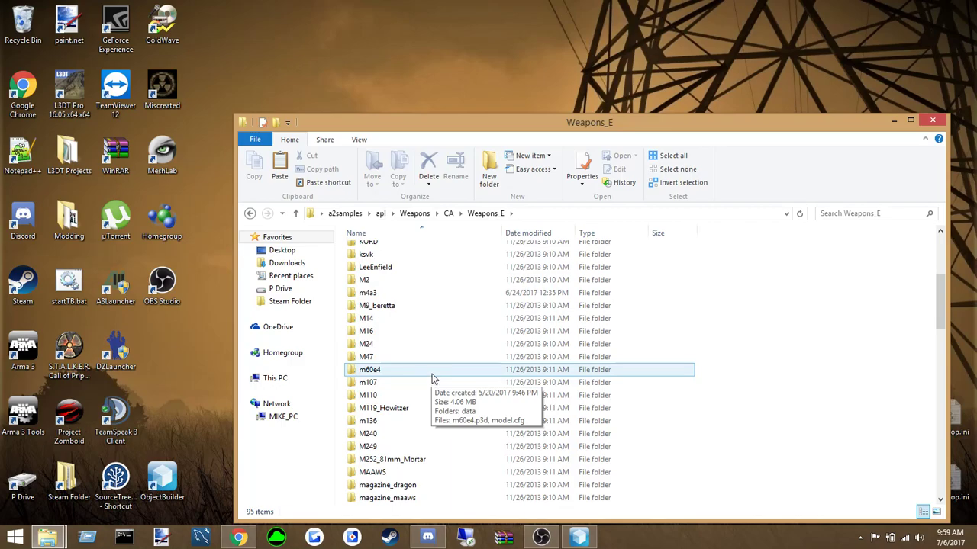
pyautogui.scroll(-1, 432, 379)
pyautogui.scroll(-4, 432, 379)
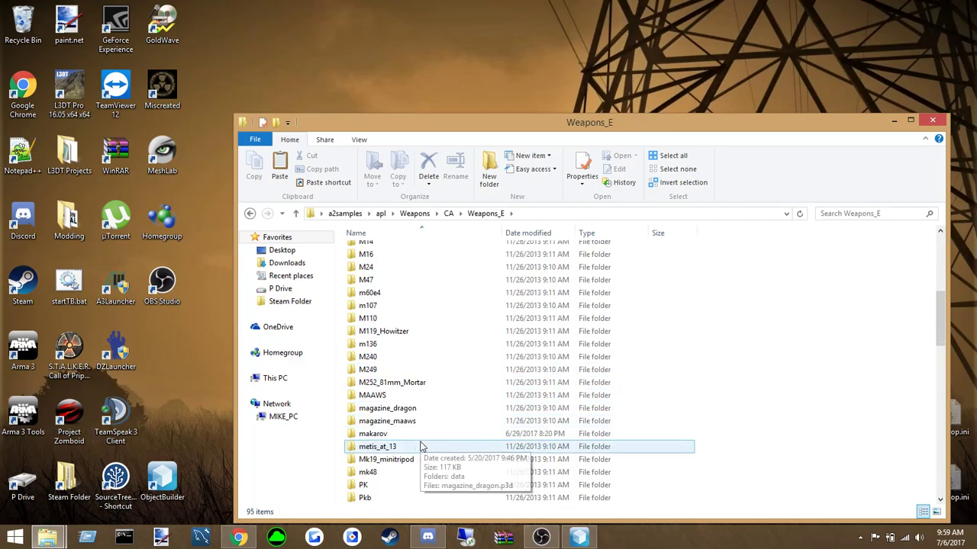
pyautogui.scroll(-1, 422, 447)
pyautogui.doubleClick(422, 444)
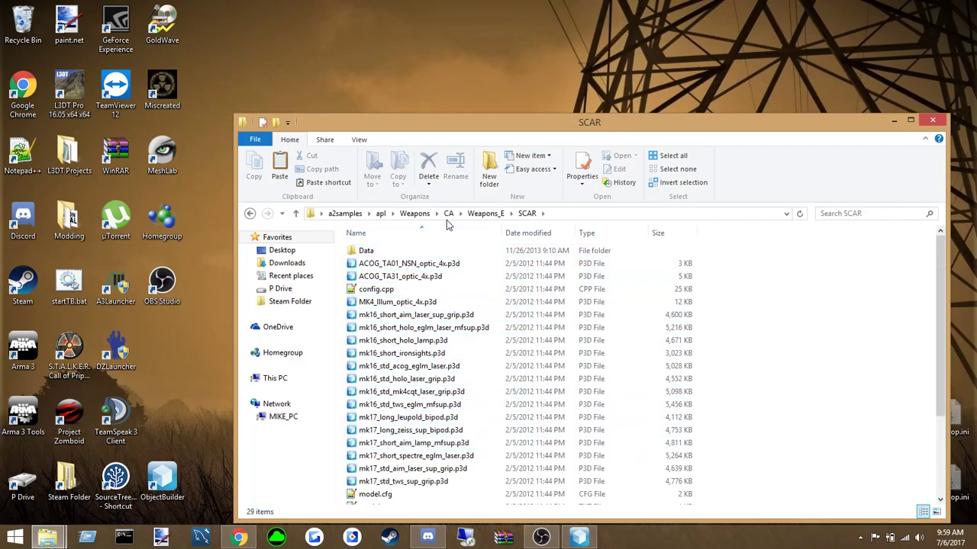
pyautogui.click(359, 355)
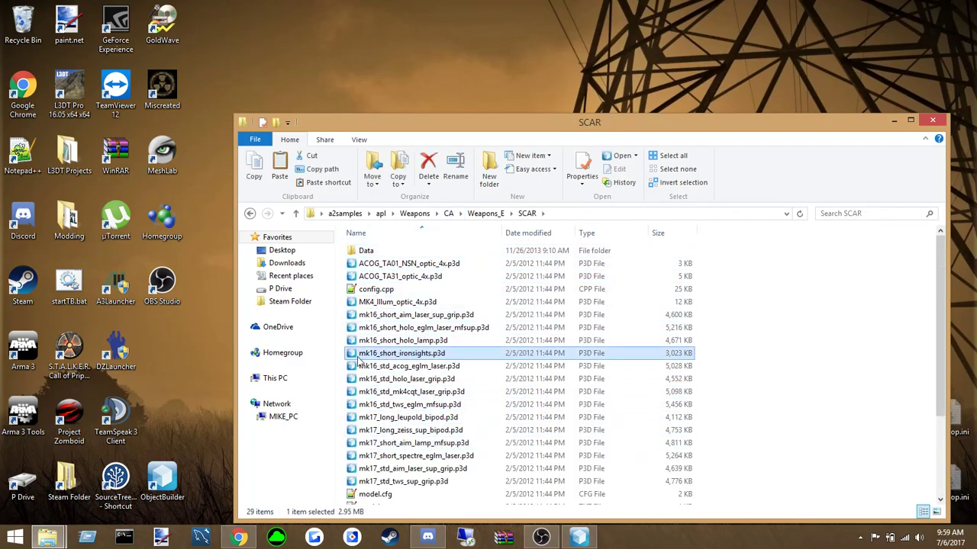
pyautogui.doubleClick(415, 357)
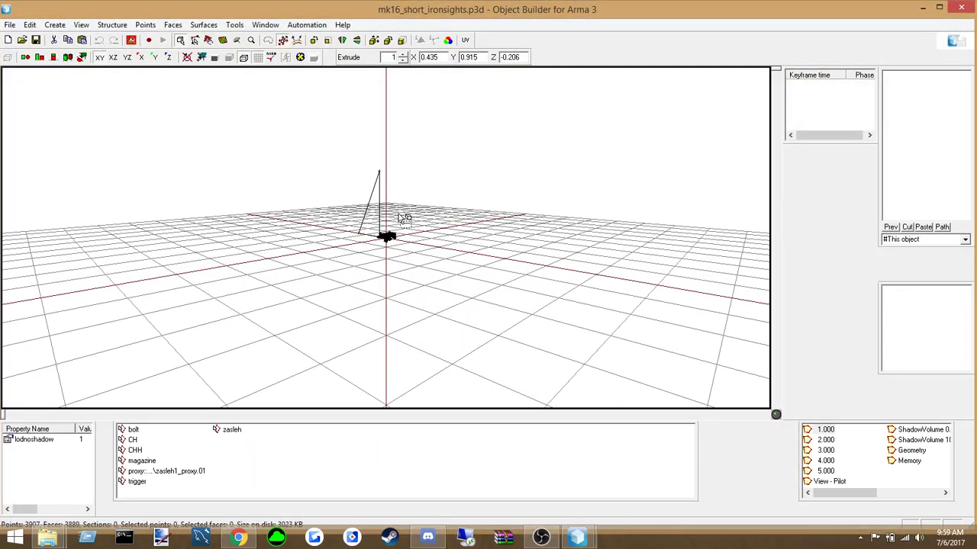
# Select the whole model to locate it, clear the selection and frame the rifle from the side
pyautogui.hotkey('ctrl', 'a')
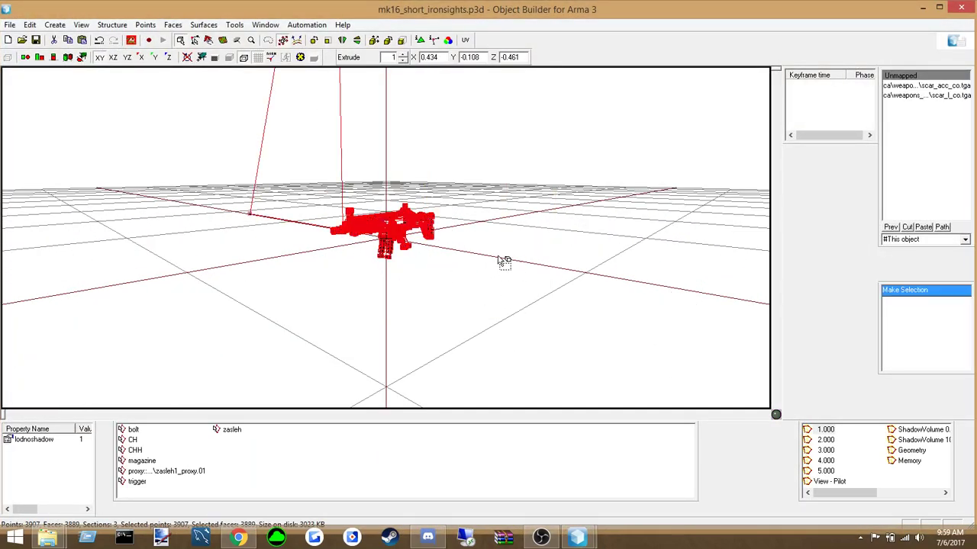
pyautogui.click(496, 255)
pyautogui.moveTo(496, 255); pyautogui.dragTo(490, 251, button='middle')
pyautogui.scroll(6, 491, 252)
pyautogui.scroll(5, 491, 252)
pyautogui.scroll(-4, 490, 252)
pyautogui.moveTo(348, 199); pyautogui.dragTo(418, 209, button='middle')
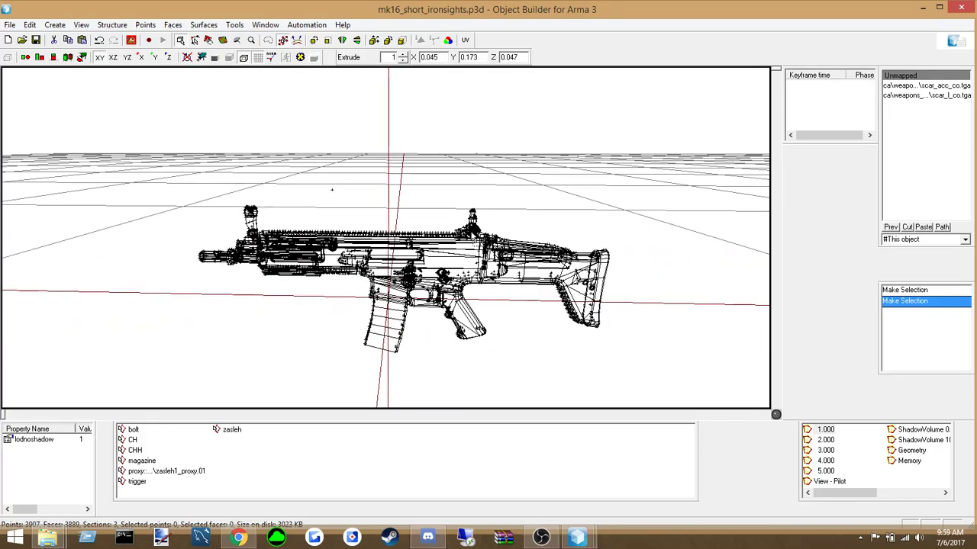
# Examine resolution LODs 2.000 through 5.000 of the rifle and return to LOD 1.000
pyautogui.click(827, 440)
pyautogui.click(826, 450)
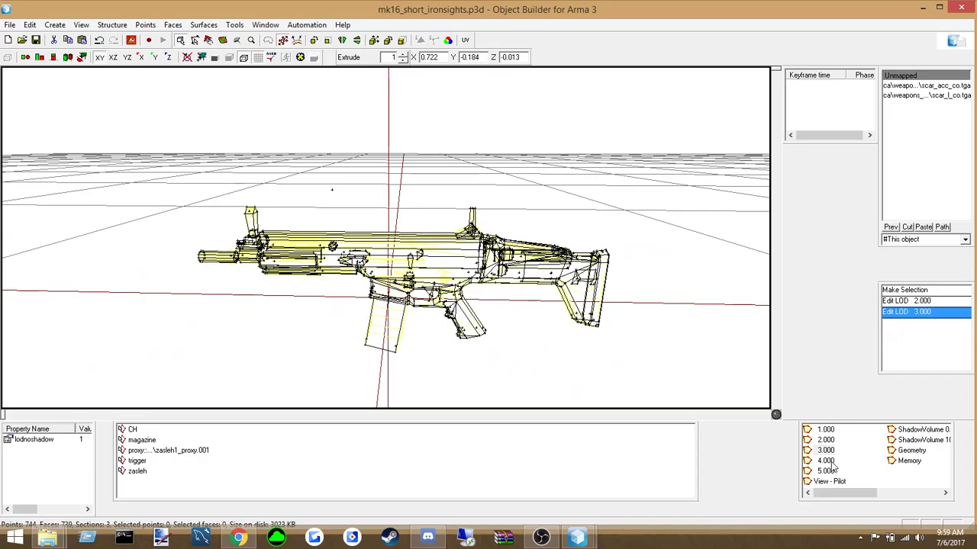
pyautogui.click(826, 461)
pyautogui.click(826, 471)
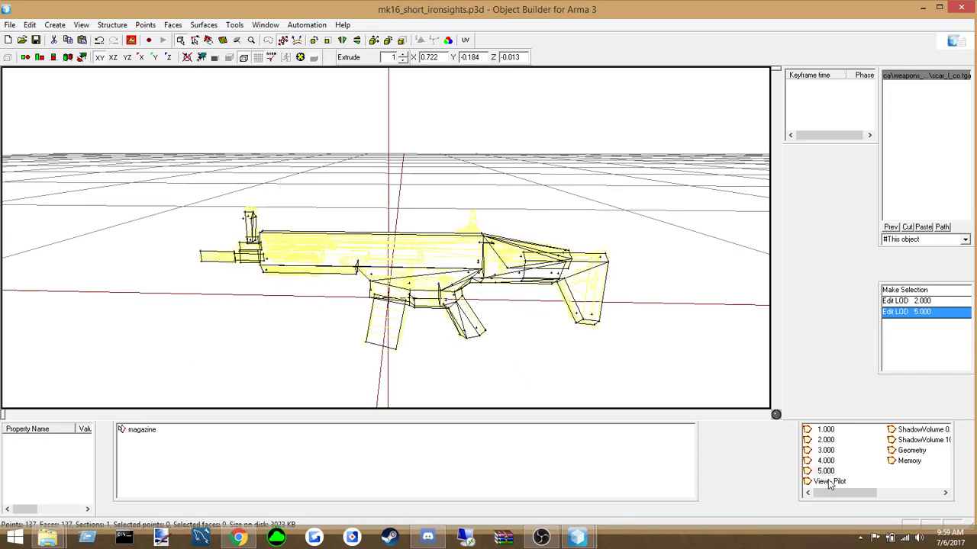
pyautogui.click(826, 430)
# Show the View - Pilot LOD and inspect the rifle from behind the stock
pyautogui.moveTo(654, 337); pyautogui.dragTo(630, 340, button='middle')
pyautogui.moveTo(635, 344); pyautogui.dragTo(647, 343, button='right')
pyautogui.click(830, 482)
pyautogui.moveTo(564, 350); pyautogui.dragTo(264, 287, button='right')
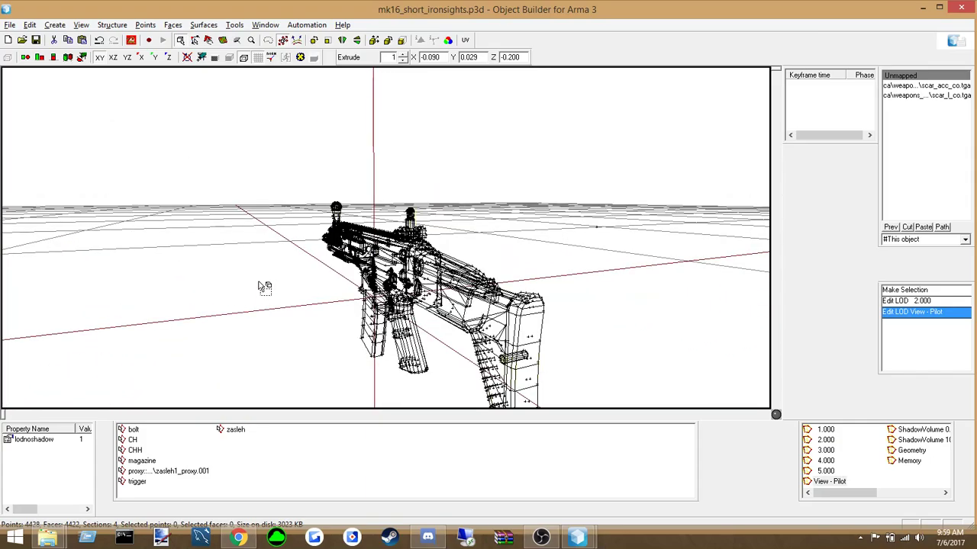
# Return to LOD 1.000, view the rifle from the side and compare it with resolution LODs 2.000 through 5.000
pyautogui.click(826, 429)
pyautogui.moveTo(436, 287); pyautogui.dragTo(437, 287, button='right')
pyautogui.moveTo(644, 210); pyautogui.dragTo(396, 198, button='right')
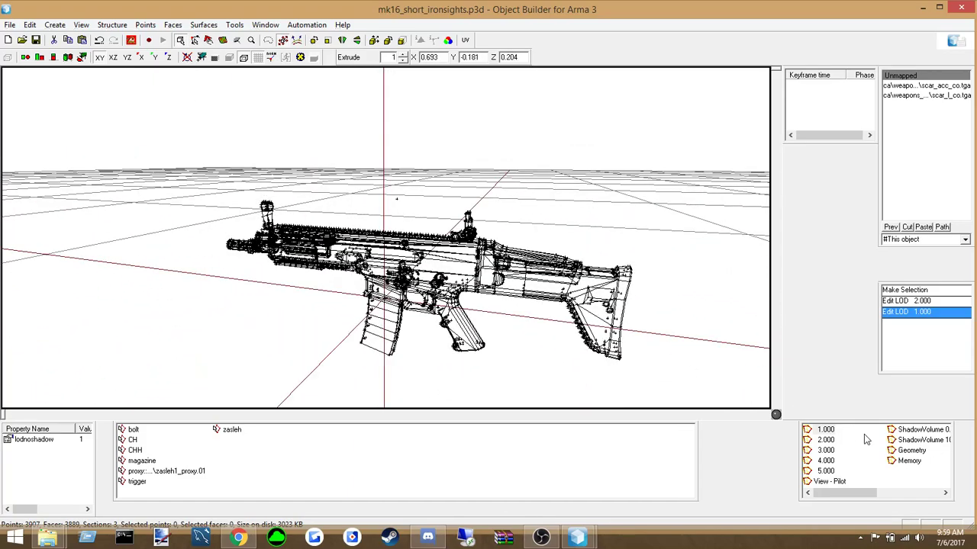
pyautogui.click(826, 440)
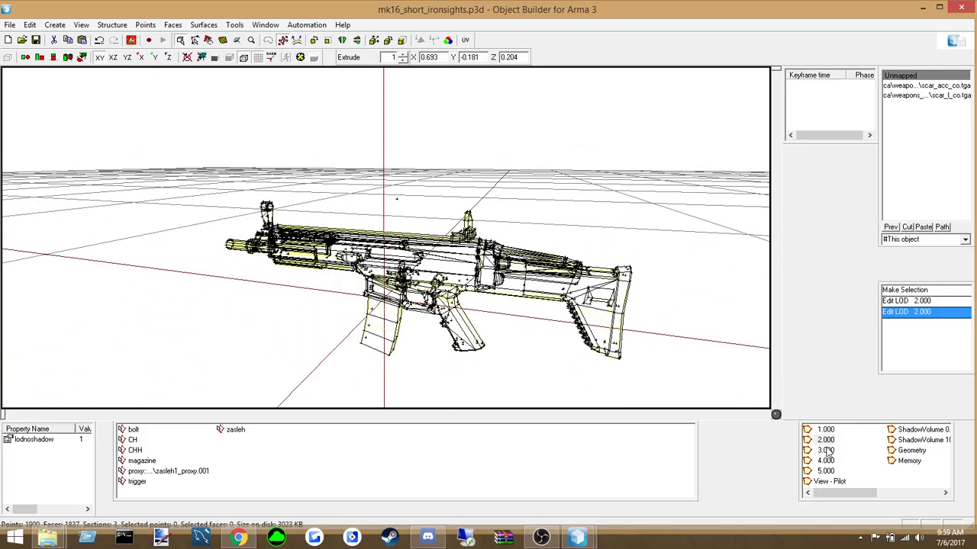
pyautogui.click(827, 451)
pyautogui.click(828, 461)
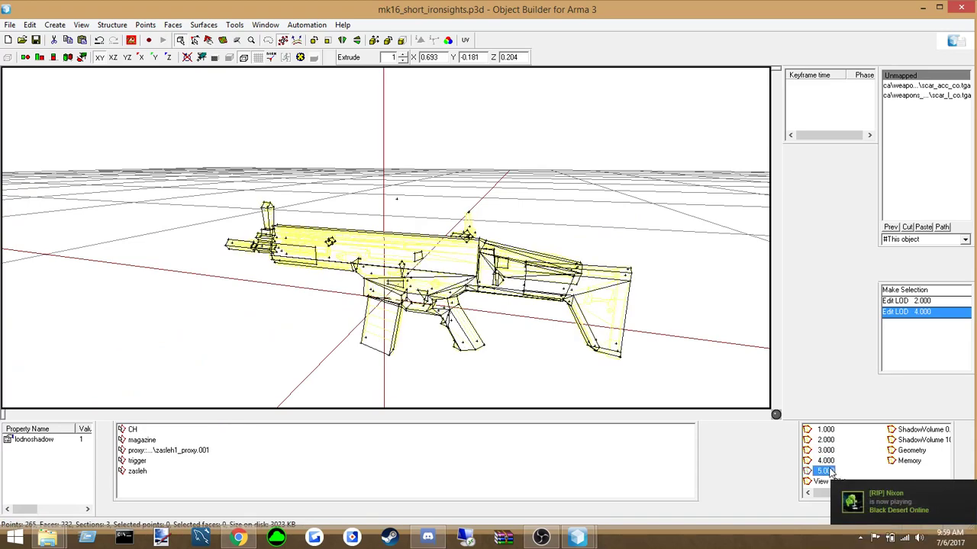
pyautogui.click(827, 451)
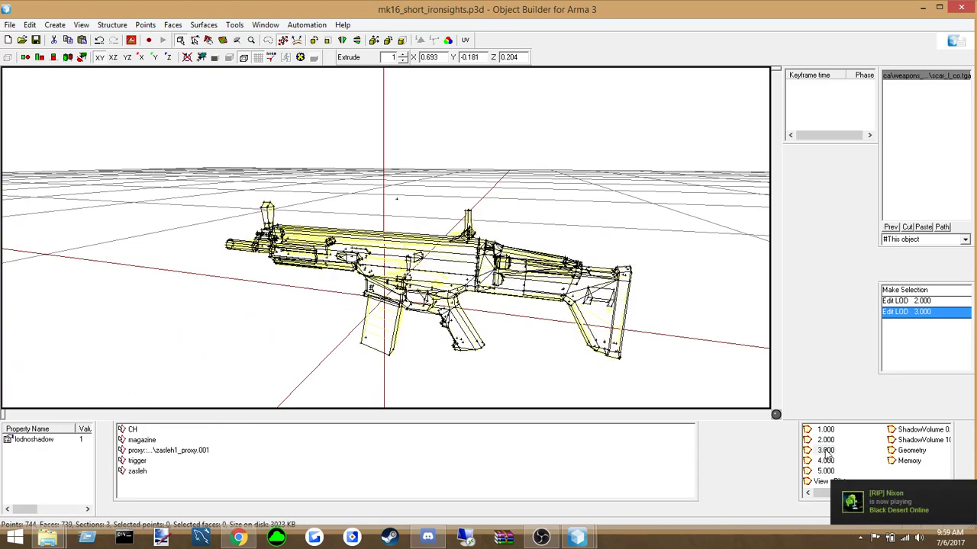
pyautogui.click(825, 471)
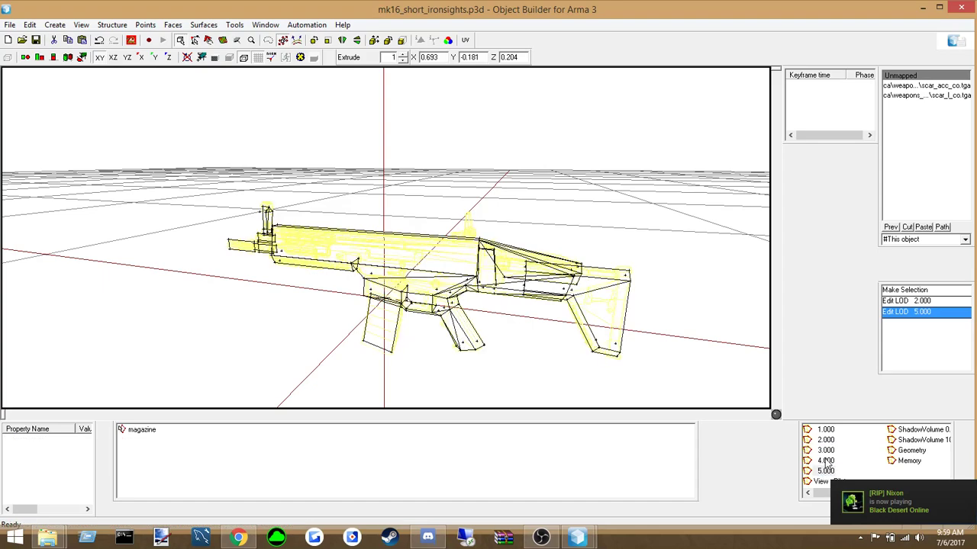
# Examine the two ShadowVolume LODs and the Geometry LOD of the rifle in turn
pyautogui.click(924, 431)
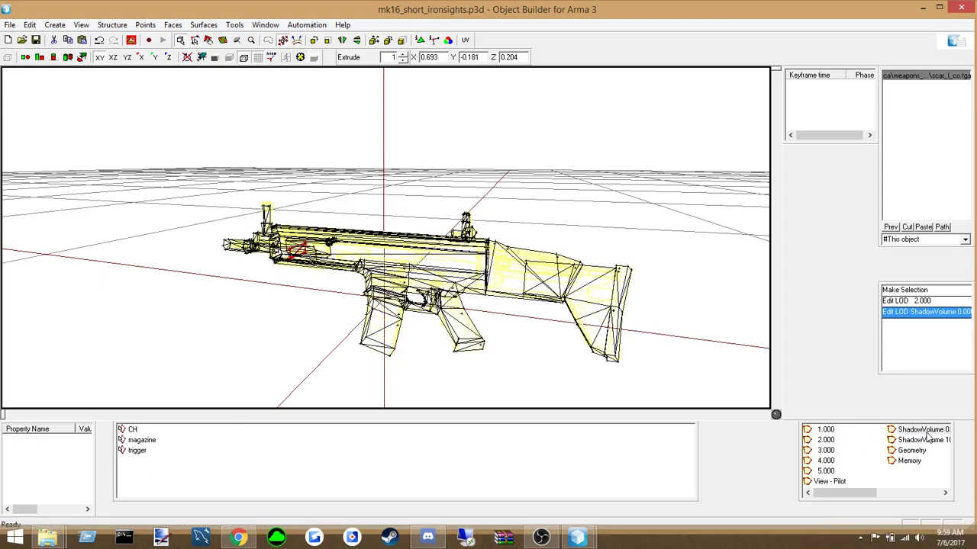
pyautogui.click(924, 441)
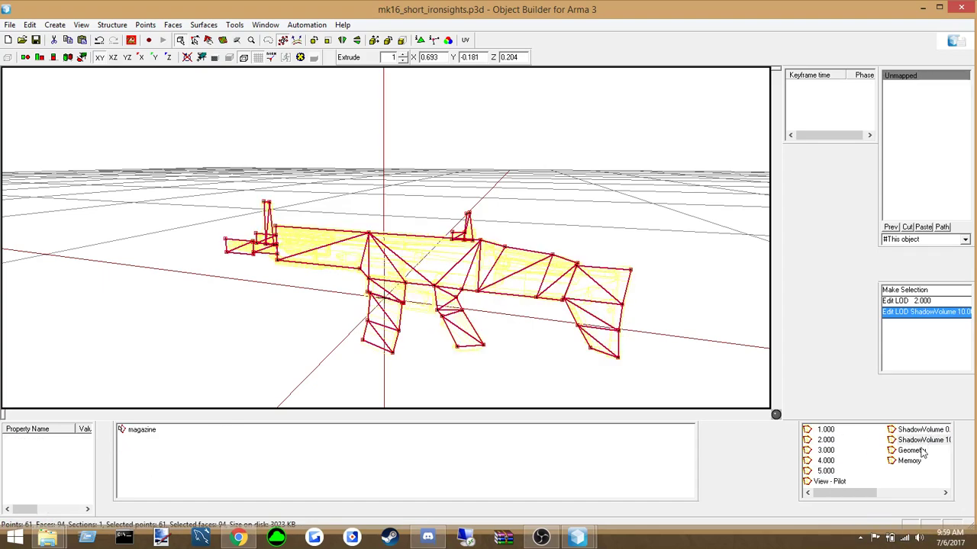
pyautogui.click(912, 451)
pyautogui.moveTo(632, 336); pyautogui.dragTo(541, 335, button='middle')
# Show the Memory LOD, inspect its points around the rifle and highlight the eye point
pyautogui.click(902, 462)
pyautogui.click(541, 335)
pyautogui.moveTo(566, 286); pyautogui.dragTo(566, 286, button='middle')
pyautogui.moveTo(571, 291); pyautogui.dragTo(549, 232, button='right')
pyautogui.click(506, 201)
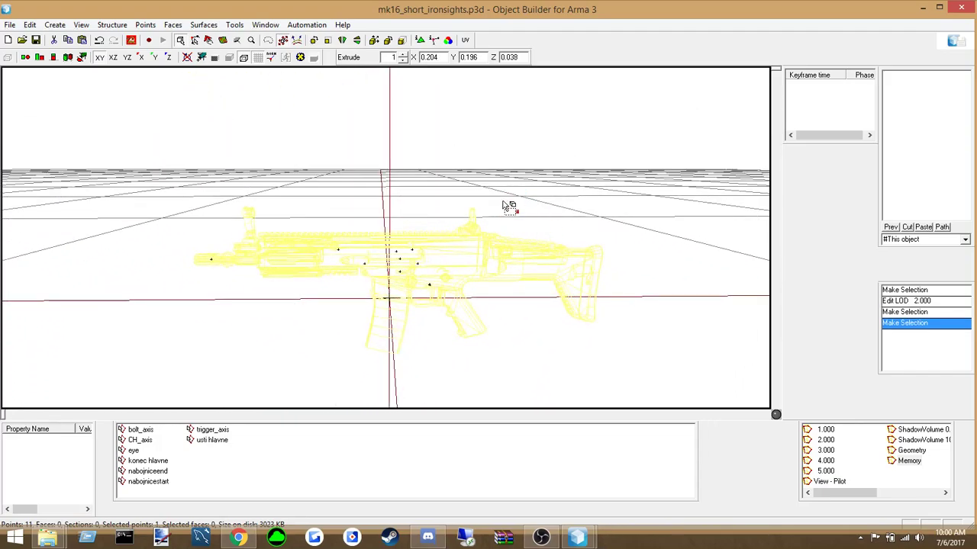
pyautogui.click(136, 451)
pyautogui.moveTo(531, 213); pyautogui.dragTo(520, 284, button='right')
# Highlight the nabojniceend, usti hlavne and trigger_axis selections in turn to locate their memory points on the rifle
pyautogui.click(156, 473)
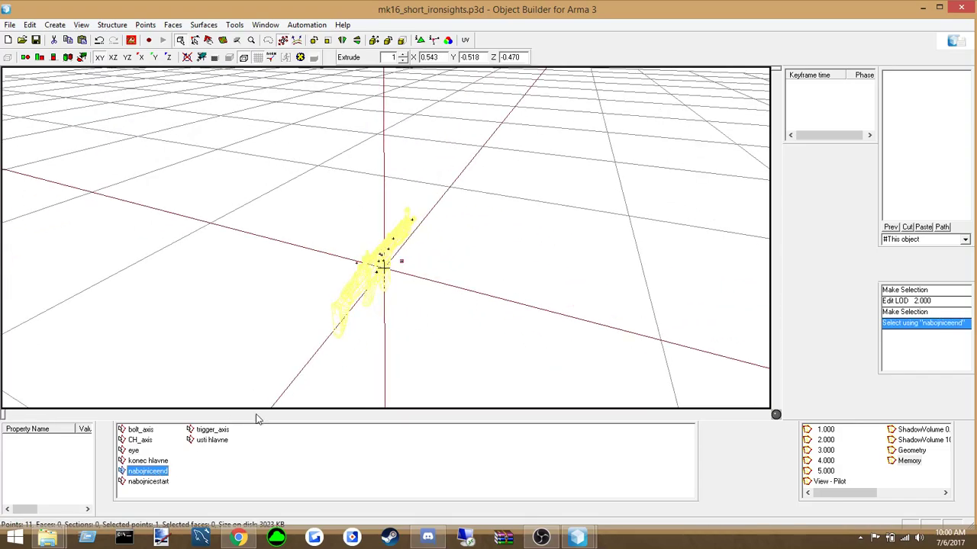
pyautogui.scroll(5, 389, 324)
pyautogui.moveTo(389, 314); pyautogui.dragTo(418, 335, button='right')
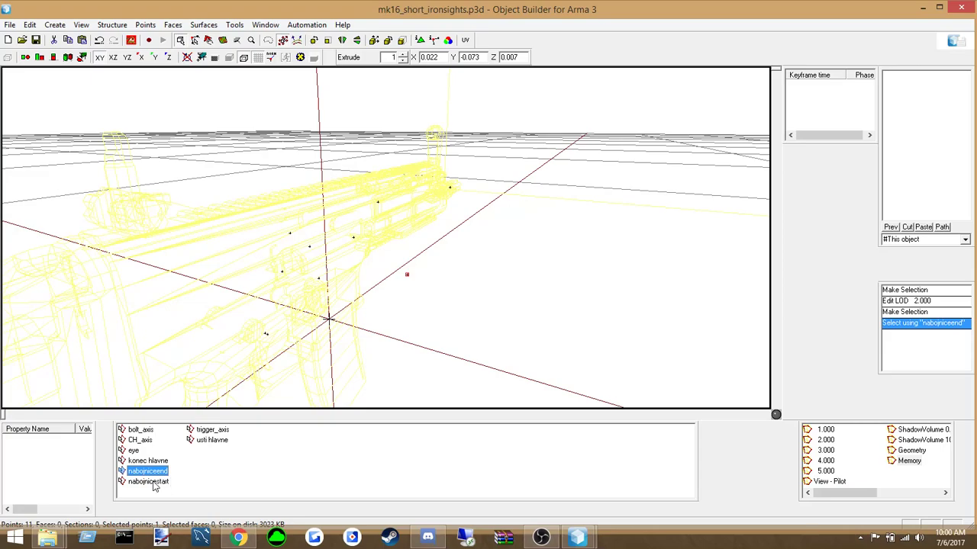
pyautogui.click(212, 441)
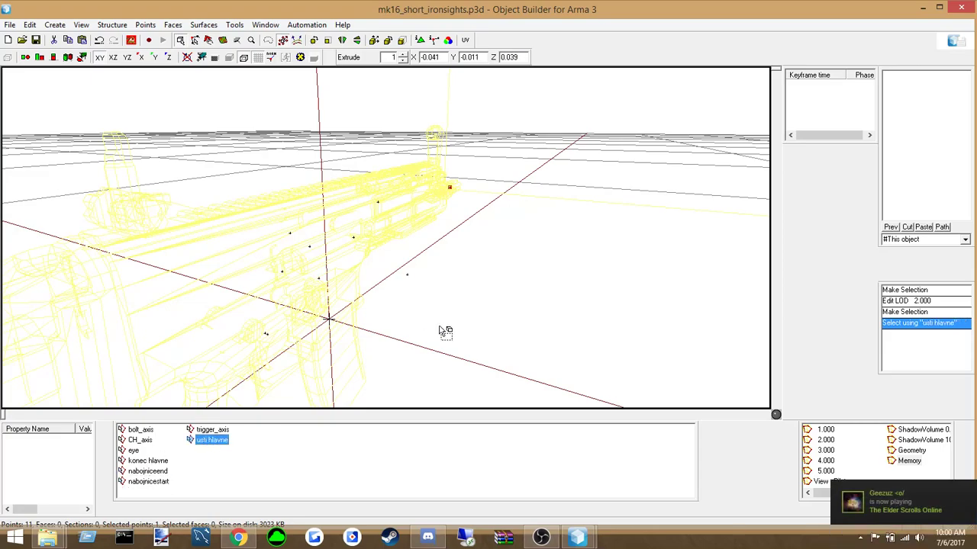
pyautogui.moveTo(586, 265); pyautogui.dragTo(586, 299, button='right')
pyautogui.click(212, 429)
pyautogui.moveTo(306, 356); pyautogui.dragTo(333, 351, button='right')
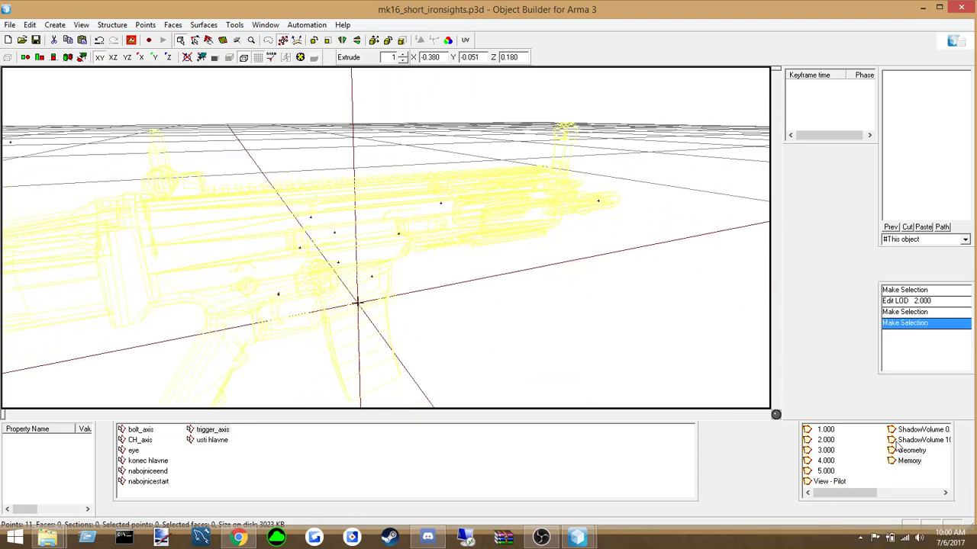
# Show LOD 1.000 and the View - Pilot LOD once more and view the whole rifle
pyautogui.click(826, 430)
pyautogui.click(830, 481)
pyautogui.moveTo(476, 342); pyautogui.dragTo(496, 336, button='right')
pyautogui.scroll(-5, 457, 349)
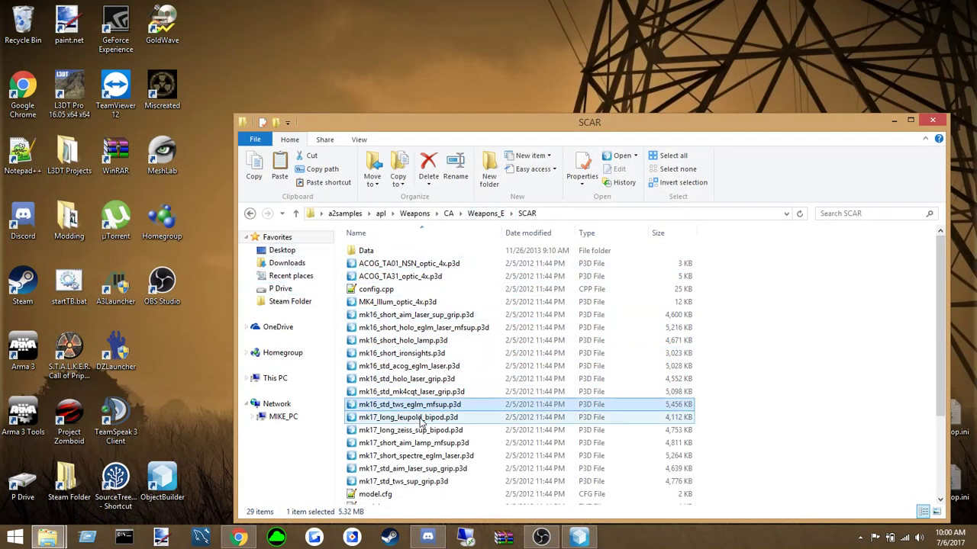
# Switch to the file manager, leave the SCAR sample folder and locate the dsr_ui folder on the P drive
pyautogui.click(409, 379)
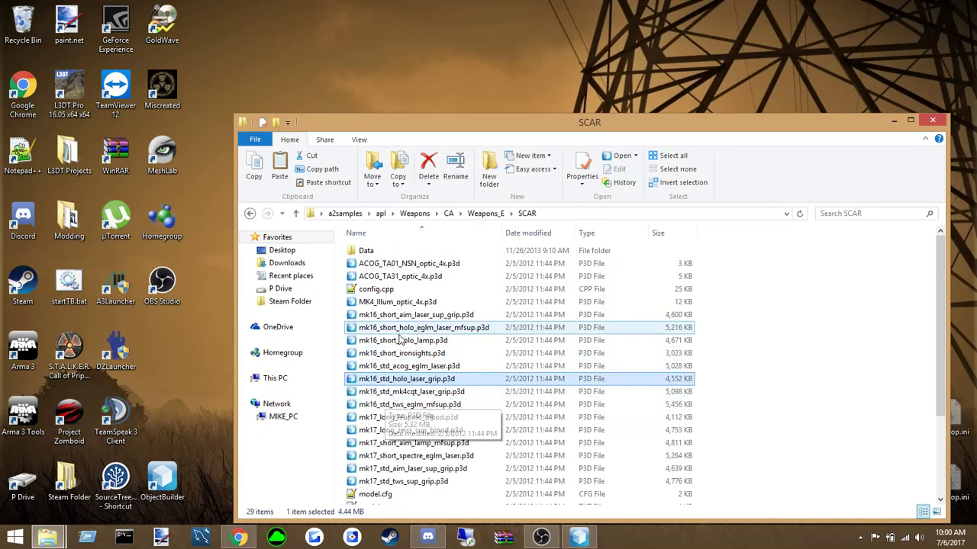
pyautogui.click(280, 288)
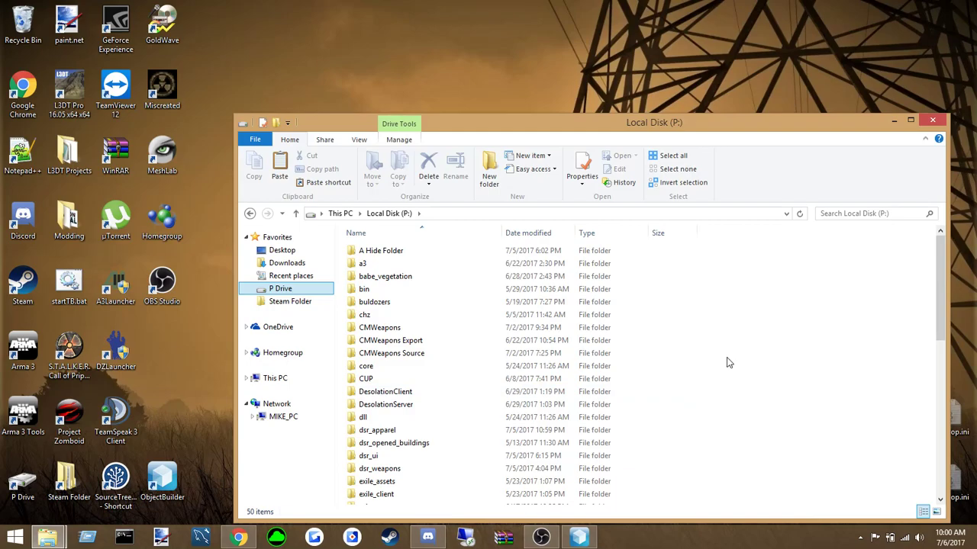
pyautogui.click(770, 390)
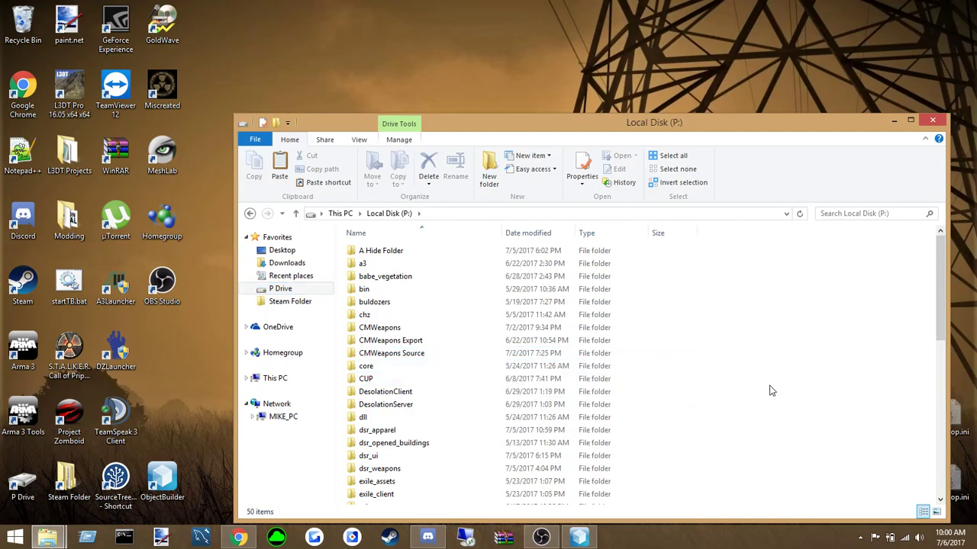
pyautogui.scroll(-1, 413, 412)
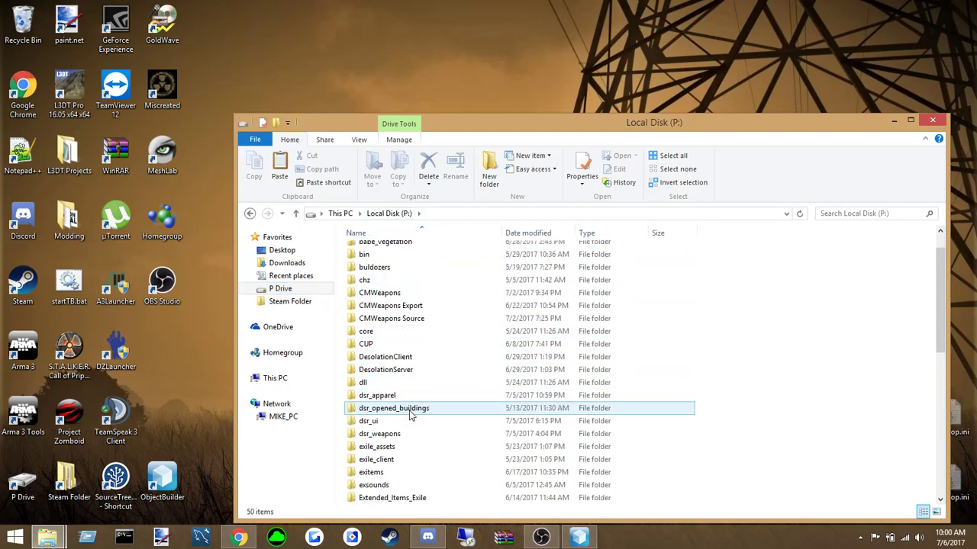
pyautogui.scroll(-1, 374, 386)
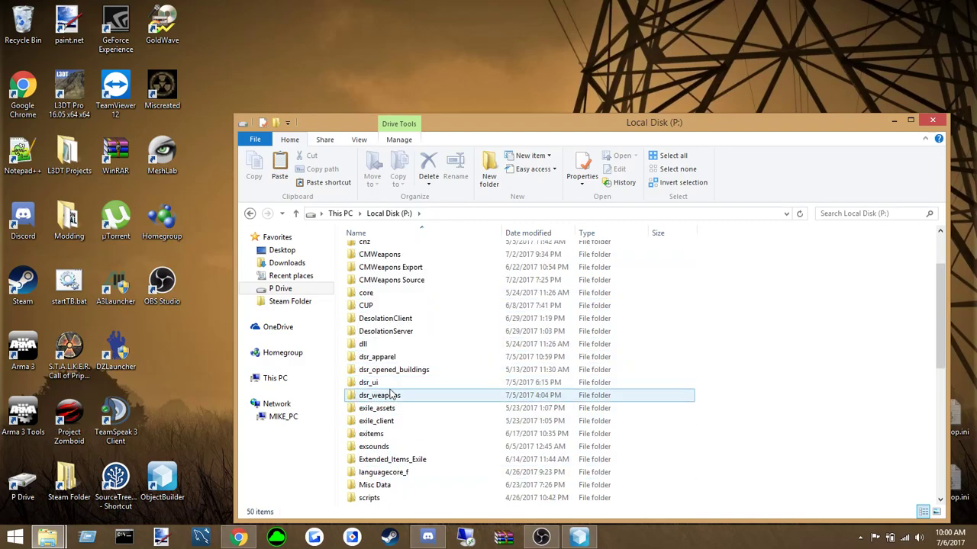
# Pack the dsr_ui folder into a PBO with PBO Manager
pyautogui.click(372, 384)
pyautogui.rightClick(386, 385)
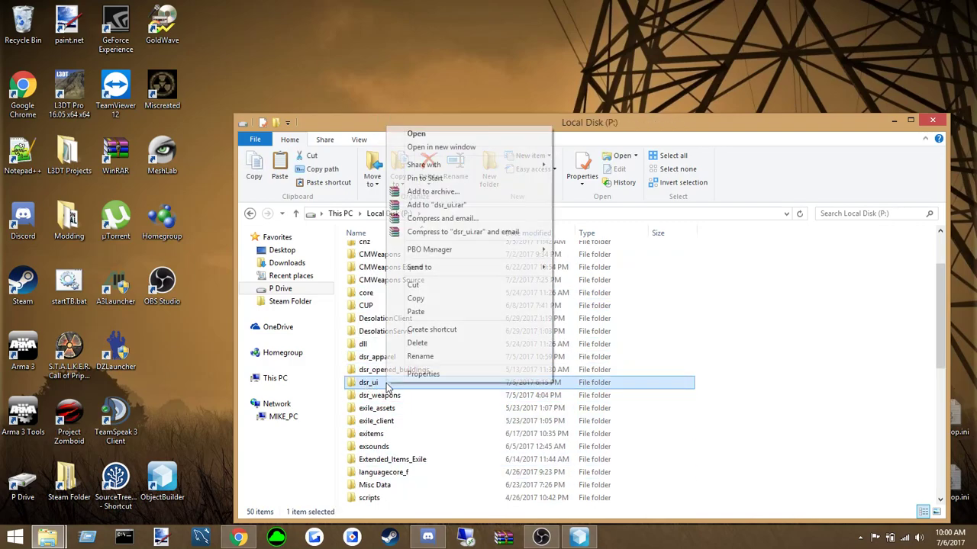
pyautogui.moveTo(527, 250)
pyautogui.click(586, 252)
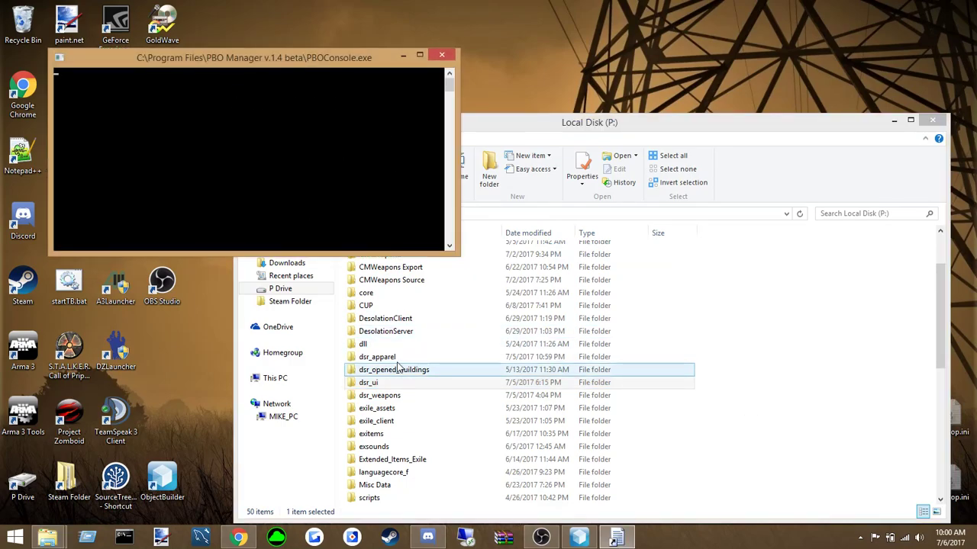
pyautogui.click(750, 375)
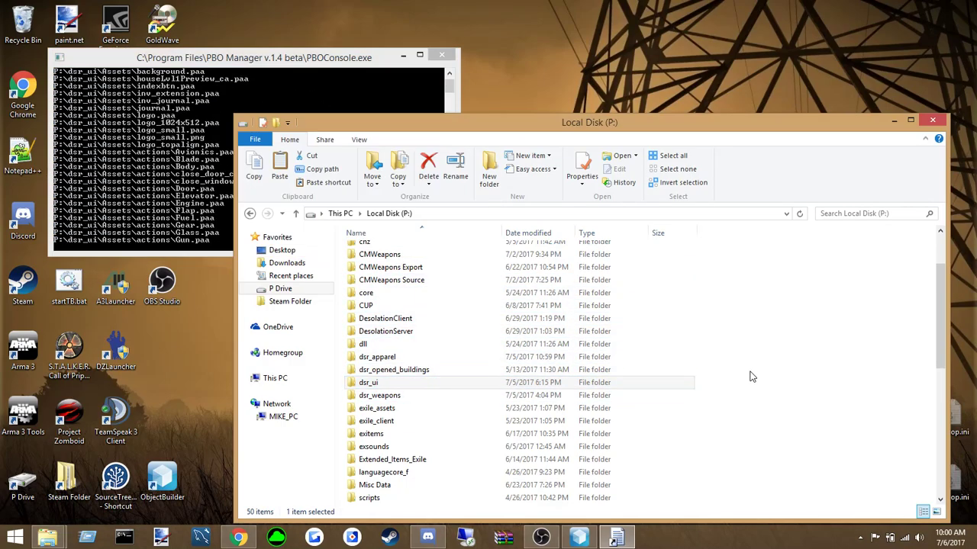
# Open the Vortorsk Export folder on the P drive and look through its keys and addons folders
pyautogui.scroll(-3, 492, 404)
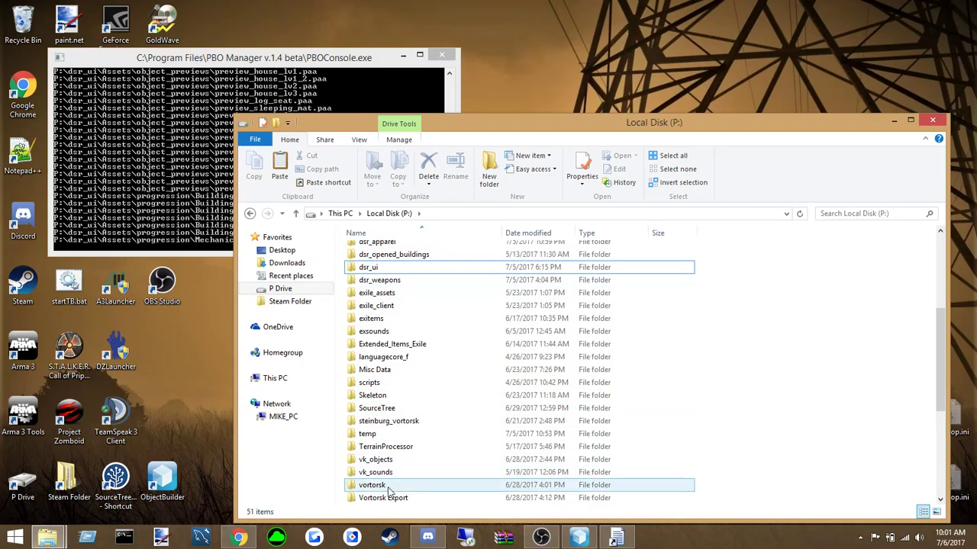
pyautogui.doubleClick(378, 498)
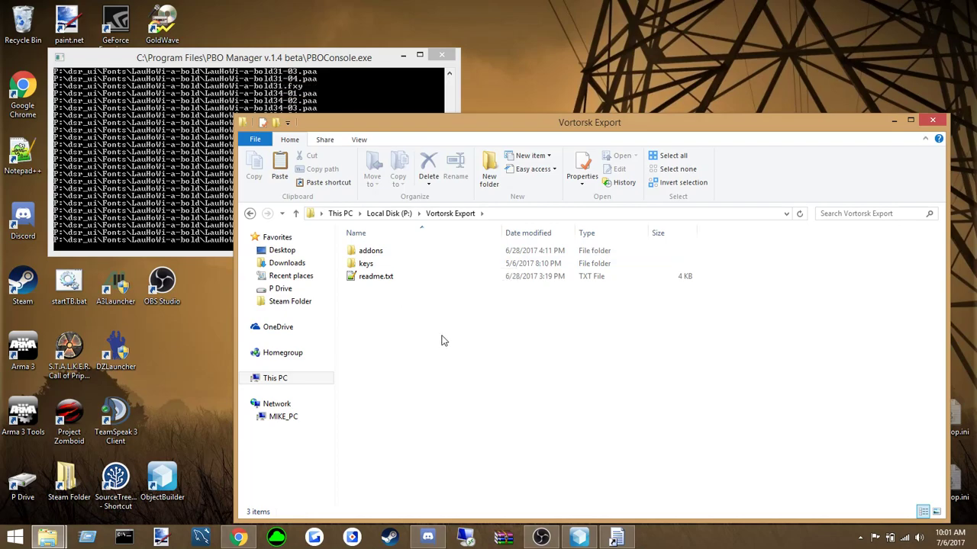
pyautogui.doubleClick(382, 264)
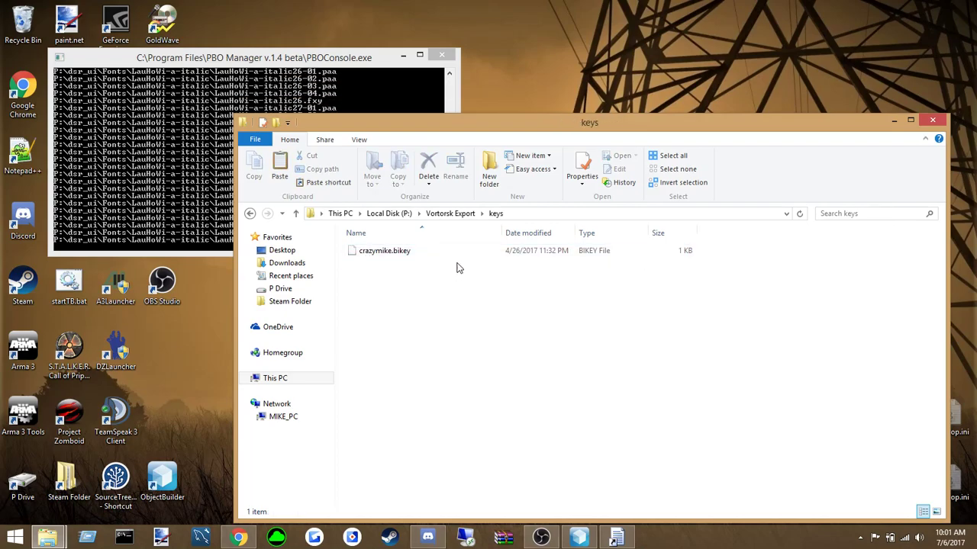
pyautogui.click(450, 214)
pyautogui.doubleClick(375, 253)
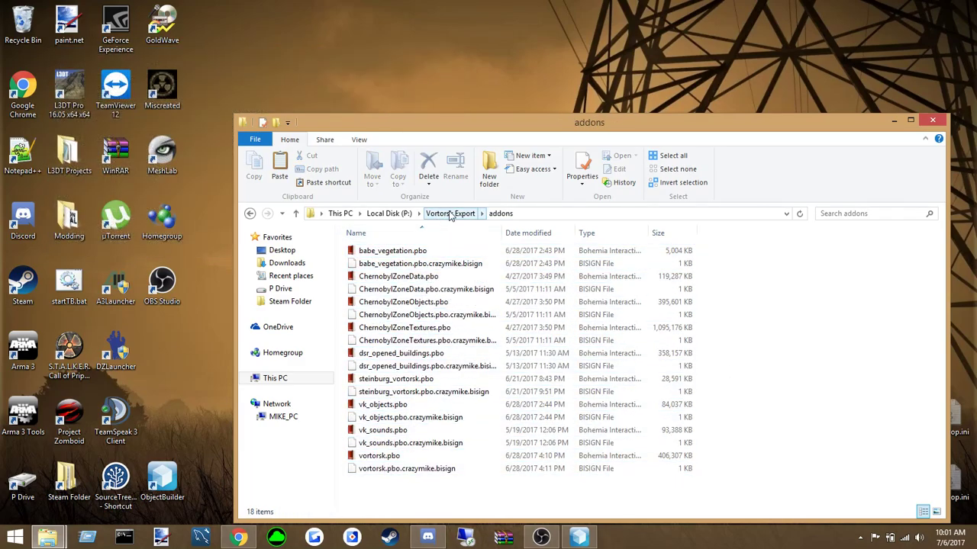
# Review the keys folder of Vortorsk Export again and return to the root of the P drive
pyautogui.click(389, 214)
pyautogui.doubleClick(384, 499)
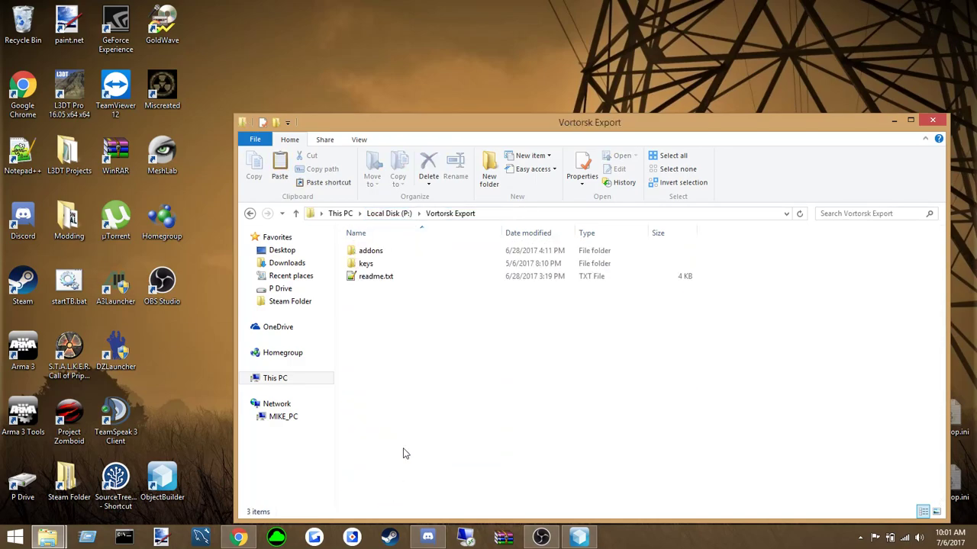
pyautogui.doubleClick(370, 267)
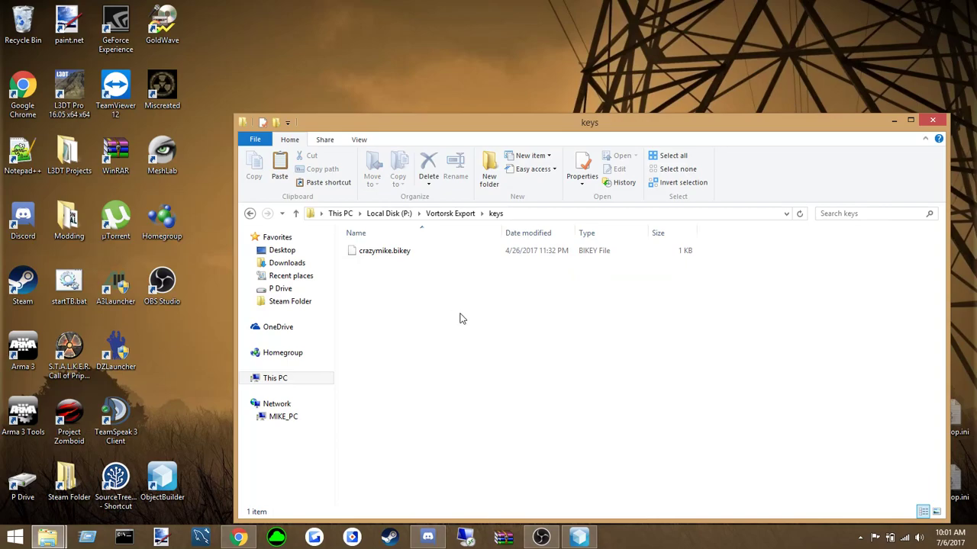
pyautogui.click(451, 214)
pyautogui.click(395, 213)
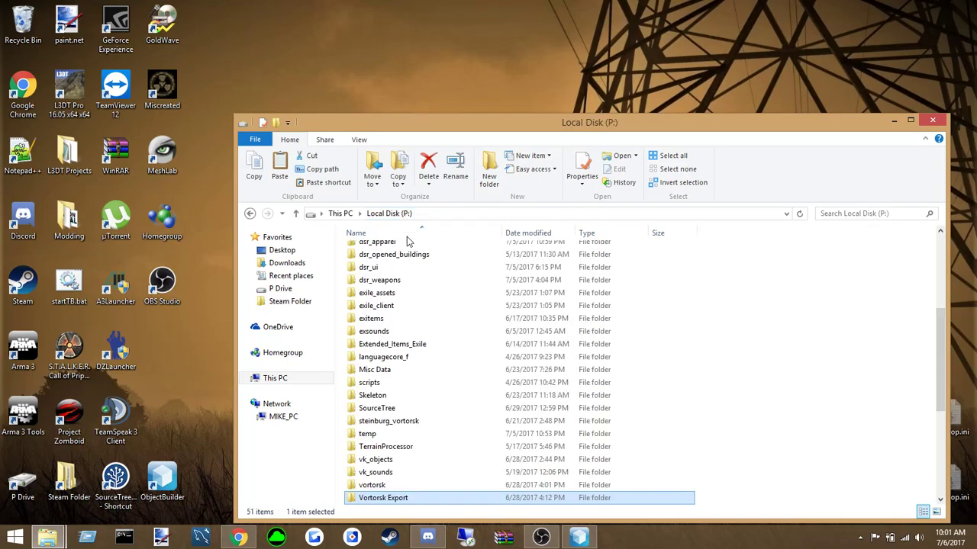
# Look inside the CUP folder on the P drive and go back to the drive root
pyautogui.scroll(4, 389, 412)
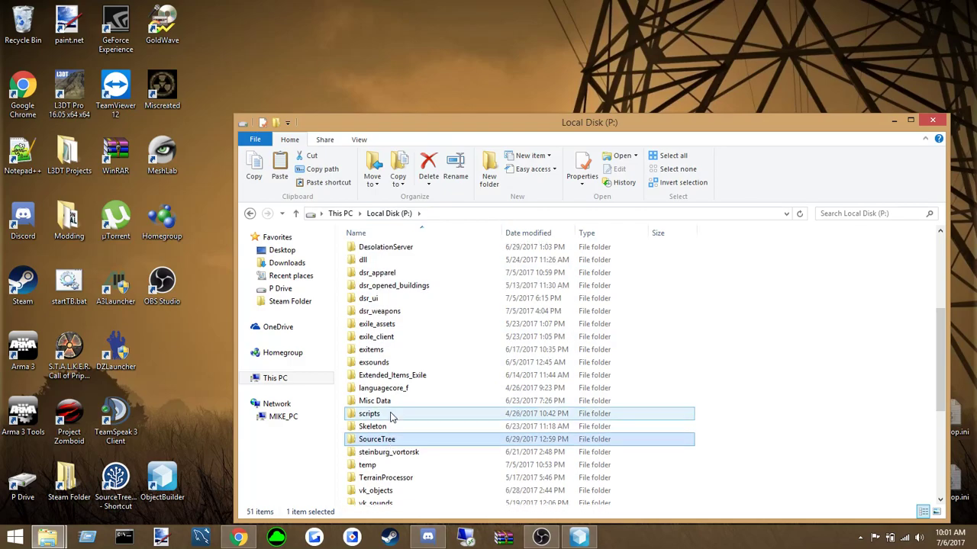
pyautogui.click(734, 411)
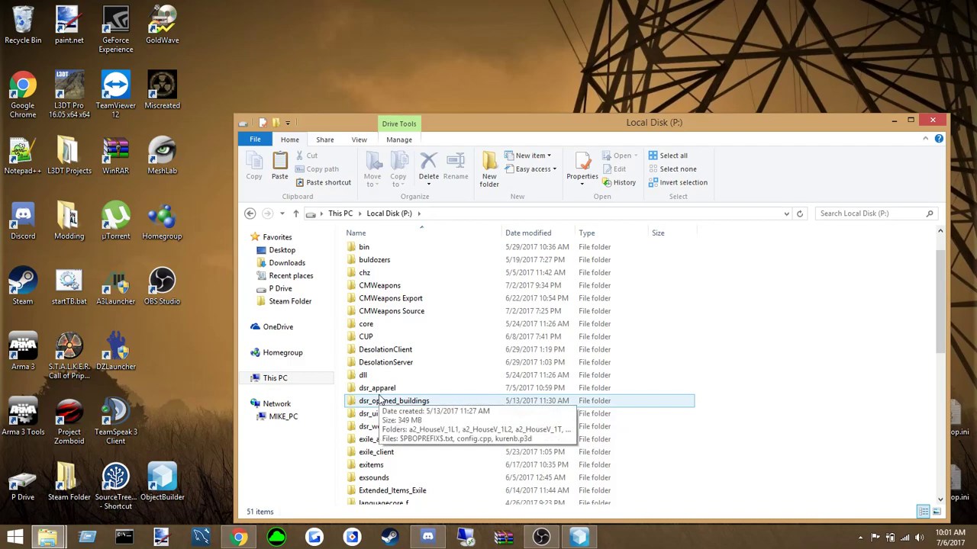
pyautogui.doubleClick(370, 336)
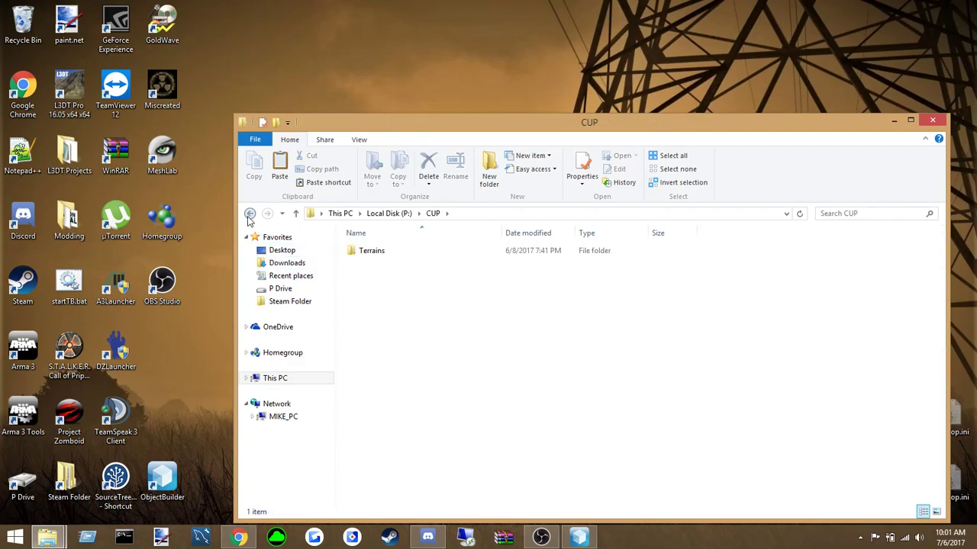
pyautogui.click(250, 213)
# Open the scar folder inside dsr_weapons\arifle on the P drive
pyautogui.click(394, 429)
pyautogui.scroll(-1, 391, 433)
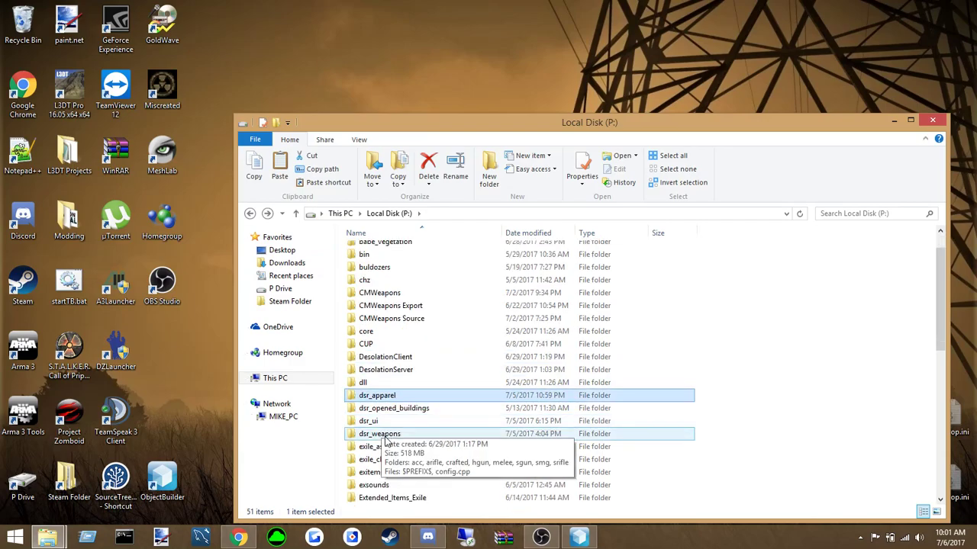
pyautogui.click(385, 435)
pyautogui.doubleClick(386, 436)
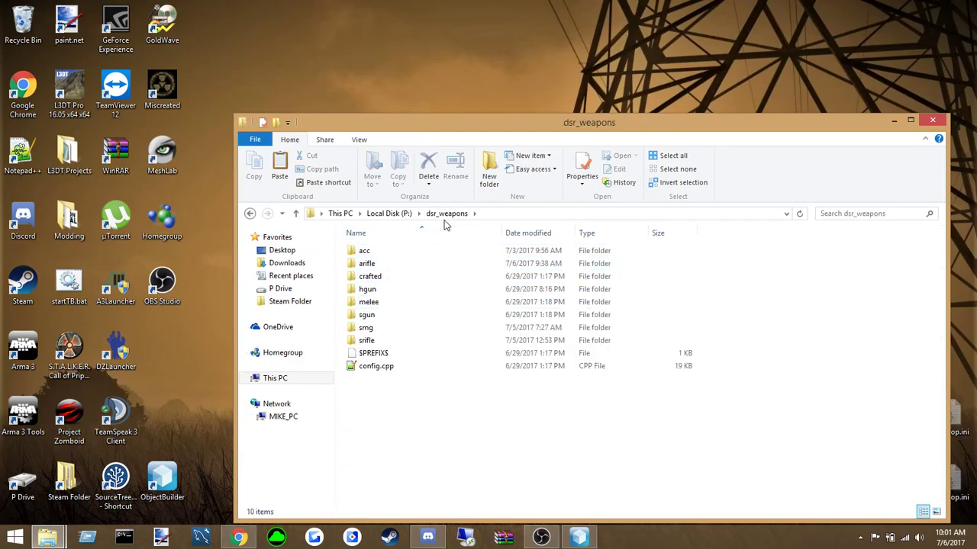
pyautogui.doubleClick(383, 264)
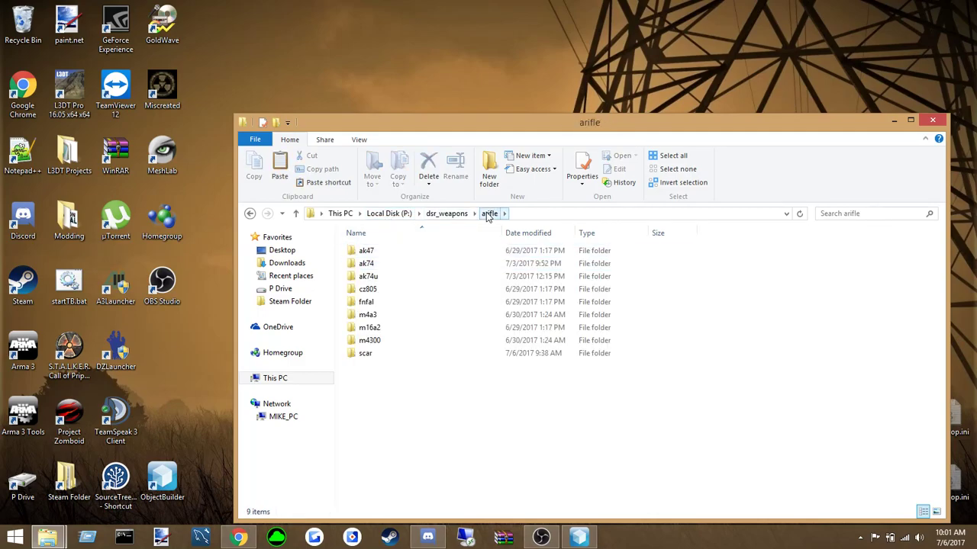
pyautogui.doubleClick(371, 358)
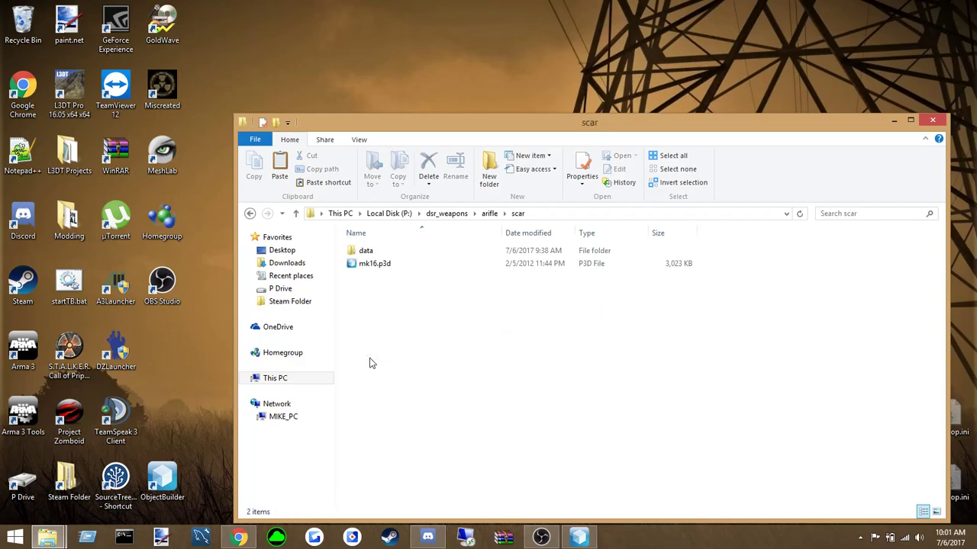
# Check the data folder inside scar and open mk16.p3d in Object Builder
pyautogui.doubleClick(368, 252)
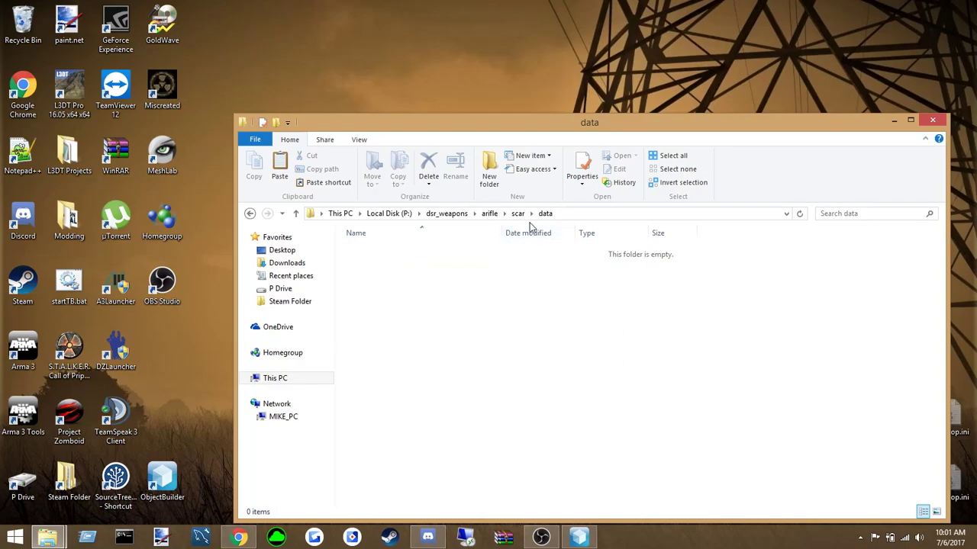
pyautogui.click(518, 214)
pyautogui.doubleClick(370, 262)
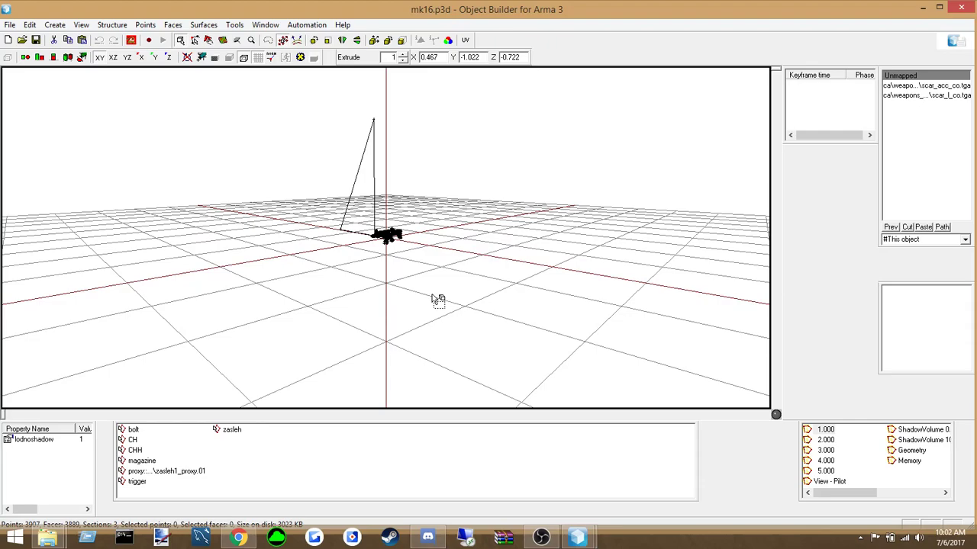
pyautogui.scroll(1, 426, 282)
pyautogui.scroll(1, 431, 285)
pyautogui.scroll(4, 454, 261)
pyautogui.moveTo(456, 263); pyautogui.dragTo(493, 307, button='right')
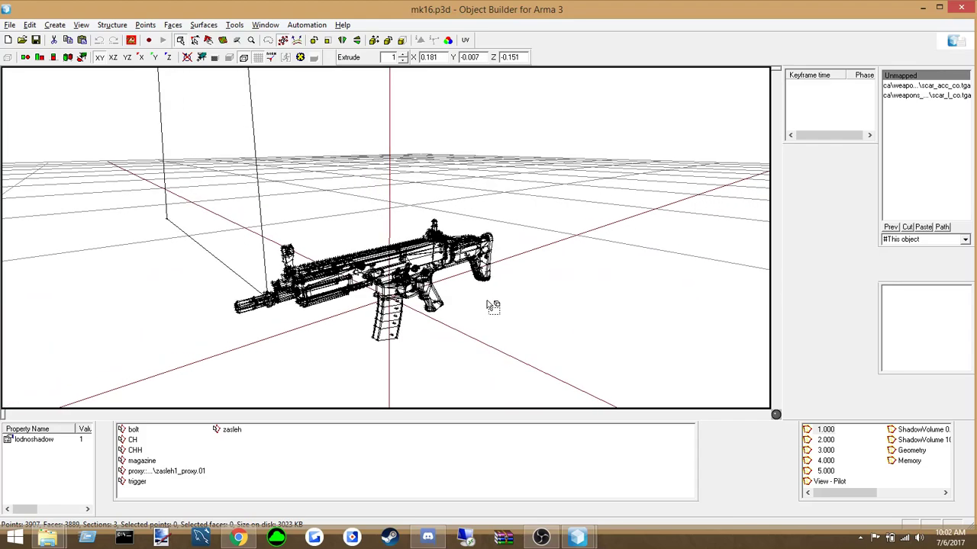
# Delete the zasleh1_proxy.001 proxy's named selection from the View - Pilot LOD
pyautogui.click(838, 482)
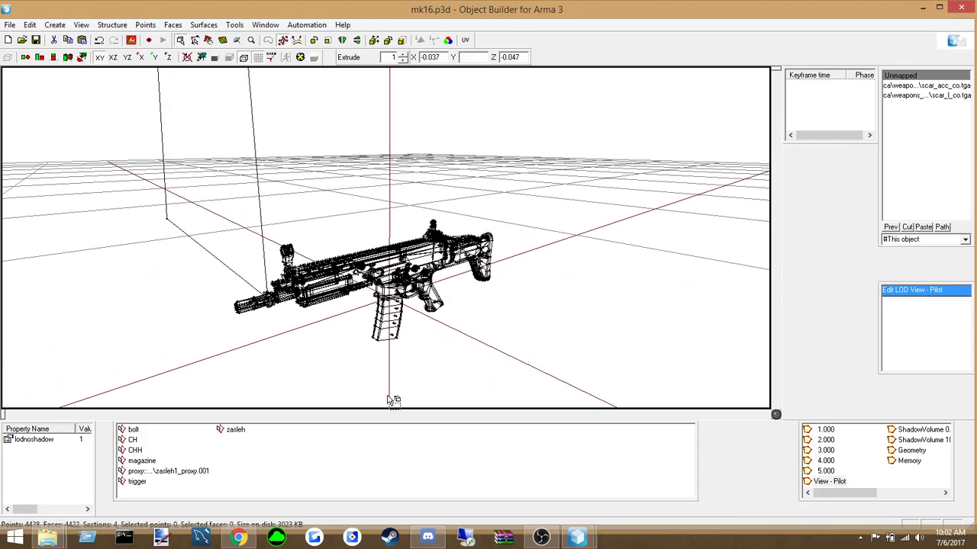
pyautogui.click(167, 471)
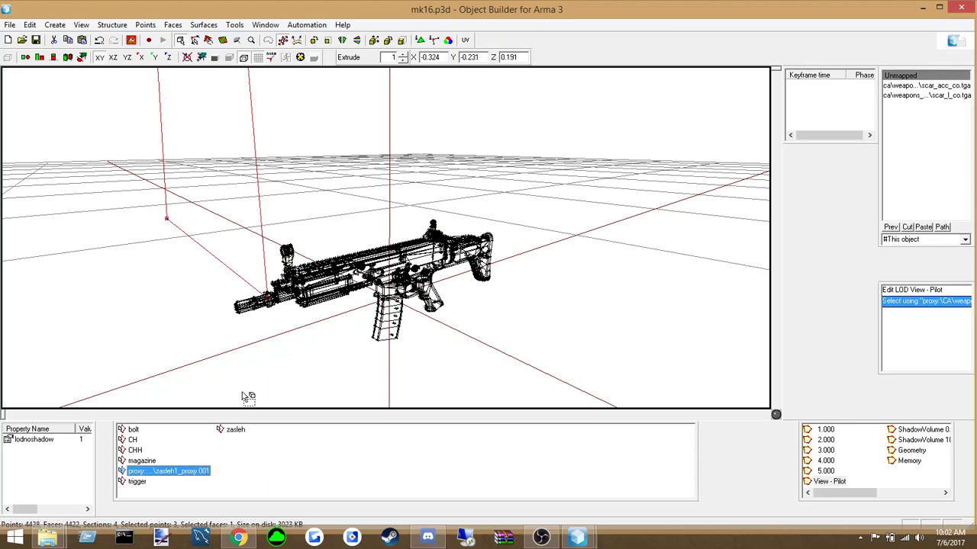
pyautogui.moveTo(411, 361); pyautogui.dragTo(332, 364, button='right')
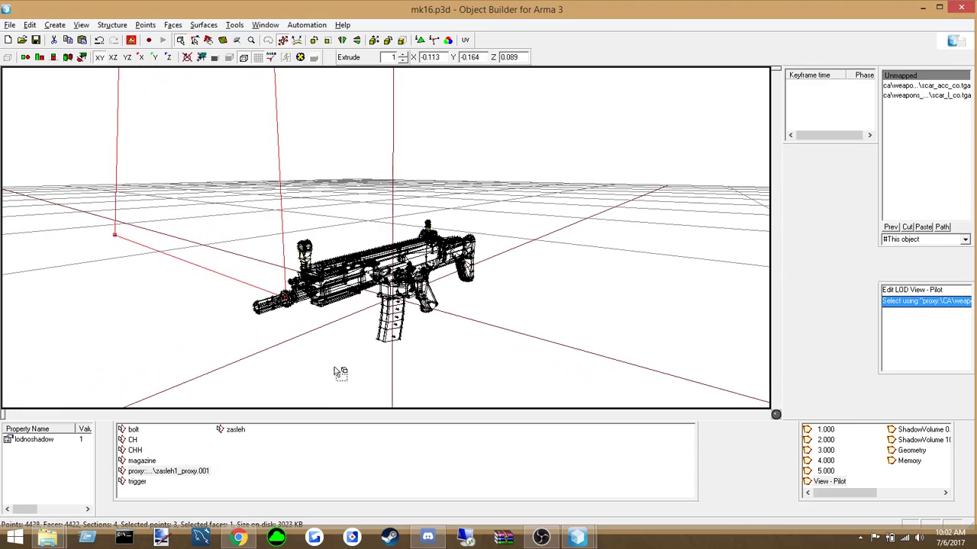
pyautogui.click(334, 371)
pyautogui.moveTo(390, 355); pyautogui.dragTo(385, 381, button='right')
pyautogui.rightClick(150, 472)
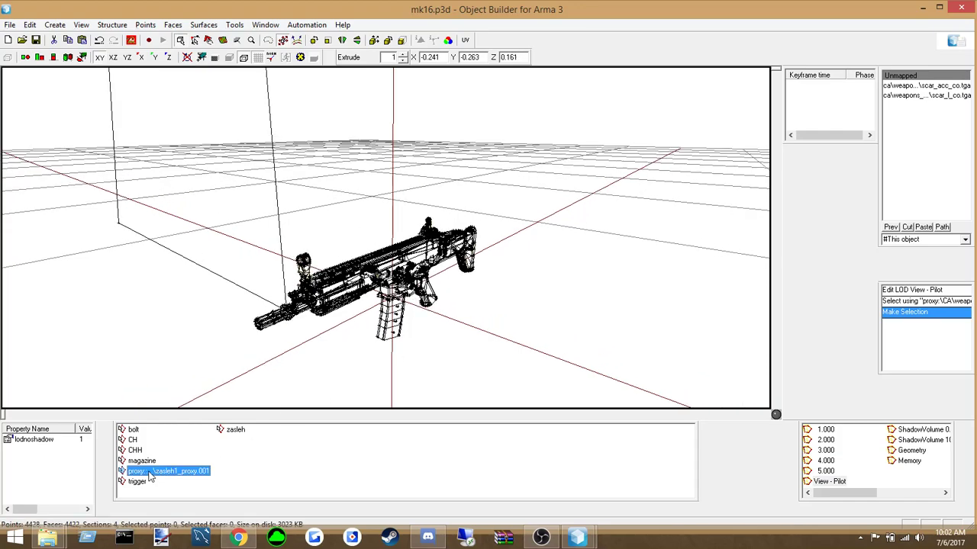
pyautogui.click(188, 289)
# Select the leftover proxy triangle point in front of the muzzle in the View - Pilot LOD and delete it
pyautogui.moveTo(79, 196); pyautogui.dragTo(125, 227)
pyautogui.moveTo(290, 325); pyautogui.dragTo(290, 311, button='right')
pyautogui.moveTo(242, 287); pyautogui.dragTo(192, 278, button='right')
pyautogui.press('Delete')
pyautogui.moveTo(319, 288); pyautogui.dragTo(419, 301, button='right')
pyautogui.moveTo(327, 351); pyautogui.dragTo(440, 303, button='right')
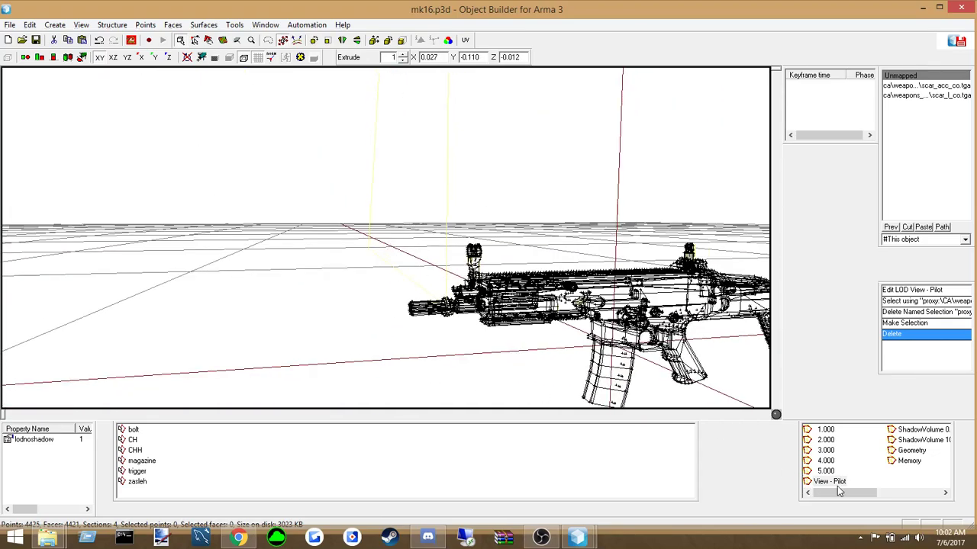
pyautogui.moveTo(601, 282); pyautogui.dragTo(641, 284, button='right')
pyautogui.moveTo(589, 324); pyautogui.dragTo(357, 357, button='right')
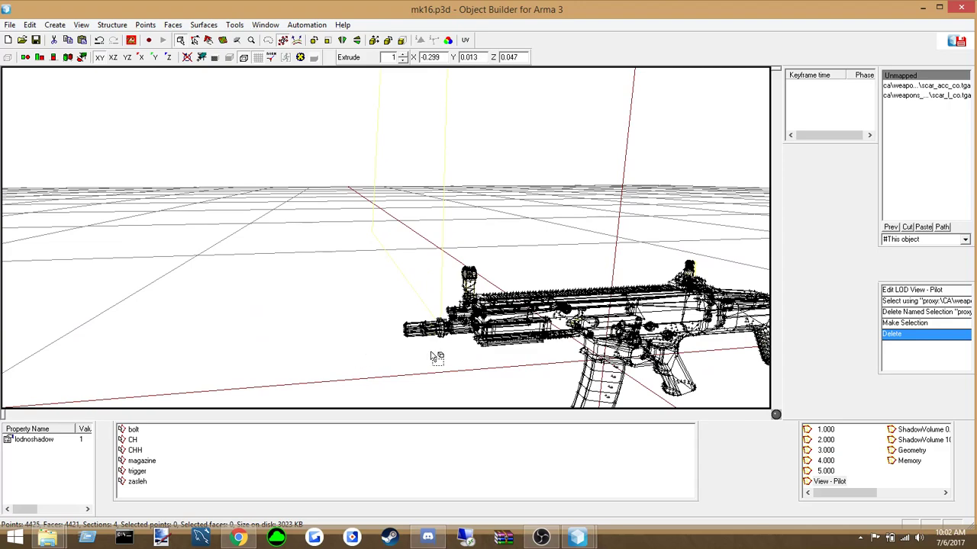
# Compare the mk16 model's resolution LODs from 1.000 through 5.000
pyautogui.click(830, 432)
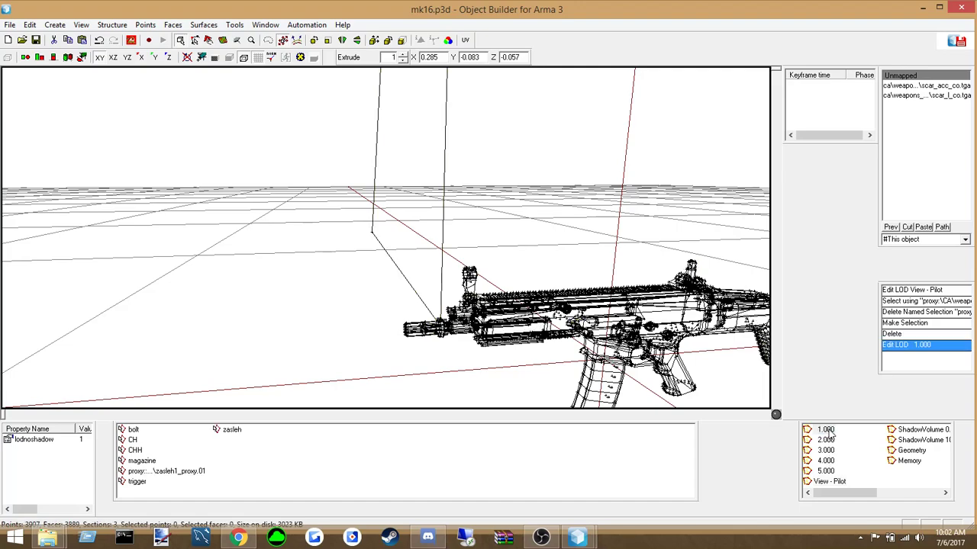
pyautogui.click(825, 486)
pyautogui.click(826, 431)
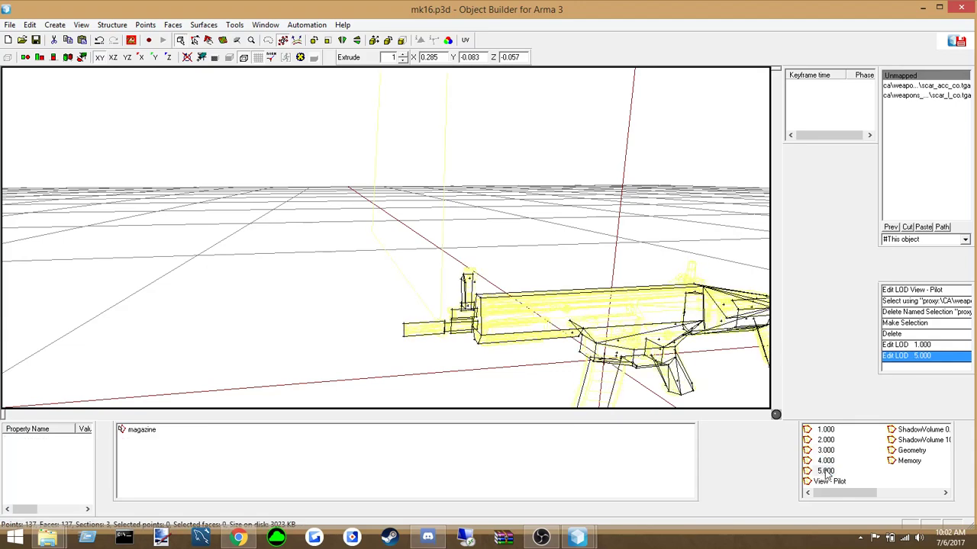
pyautogui.click(826, 431)
pyautogui.click(824, 441)
pyautogui.click(825, 451)
pyautogui.click(824, 462)
pyautogui.click(823, 472)
pyautogui.click(826, 430)
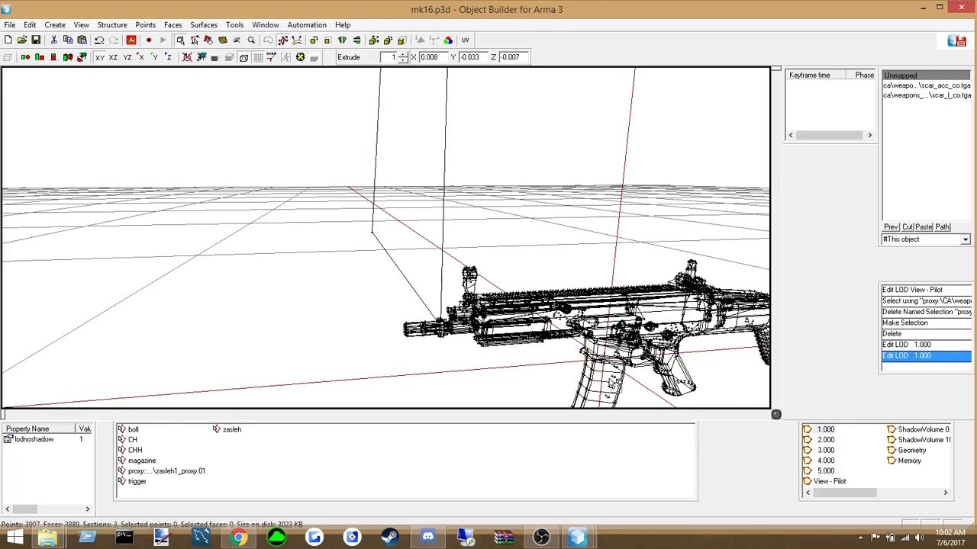
# Inspect LOD 1.000 from different angles, compare it with LODs 2.000 and 3.000, and return to the View - Pilot LOD
pyautogui.moveTo(317, 300); pyautogui.dragTo(318, 300, button='middle')
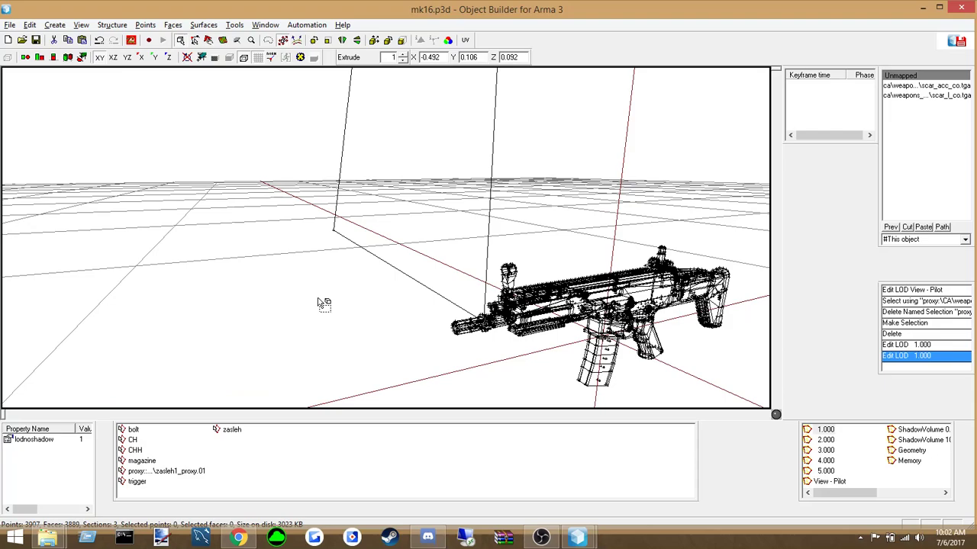
pyautogui.moveTo(447, 297); pyautogui.dragTo(447, 298, button='middle')
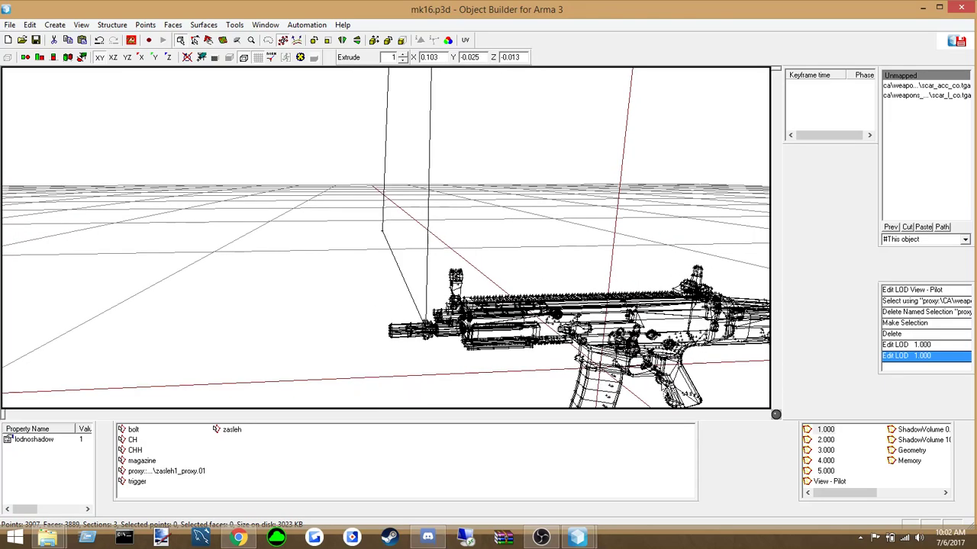
pyautogui.click(830, 438)
pyautogui.click(826, 450)
pyautogui.click(832, 481)
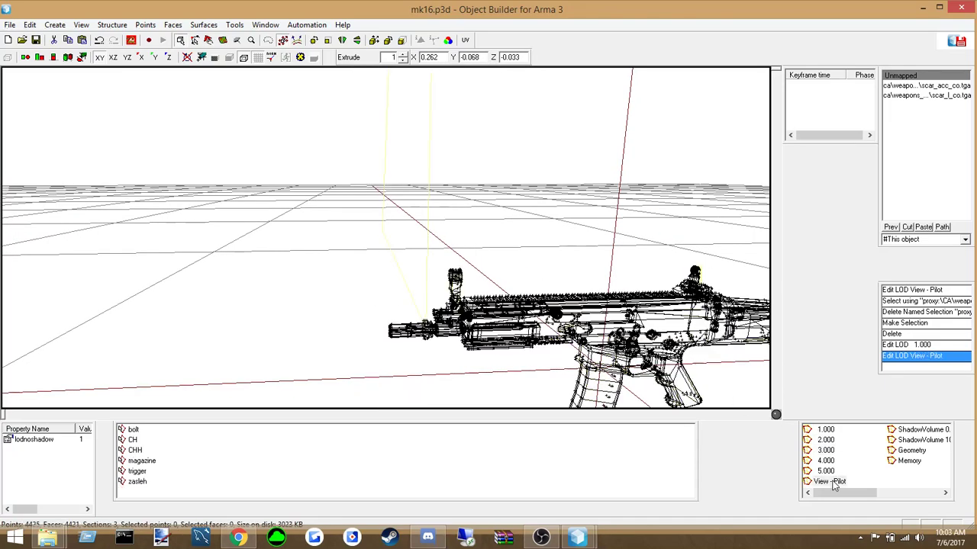
# Highlight the bolt, CH, CHH, magazine and trigger named selections in turn to see which parts of the rifle they cover
pyautogui.moveTo(494, 378); pyautogui.dragTo(381, 259, button='middle')
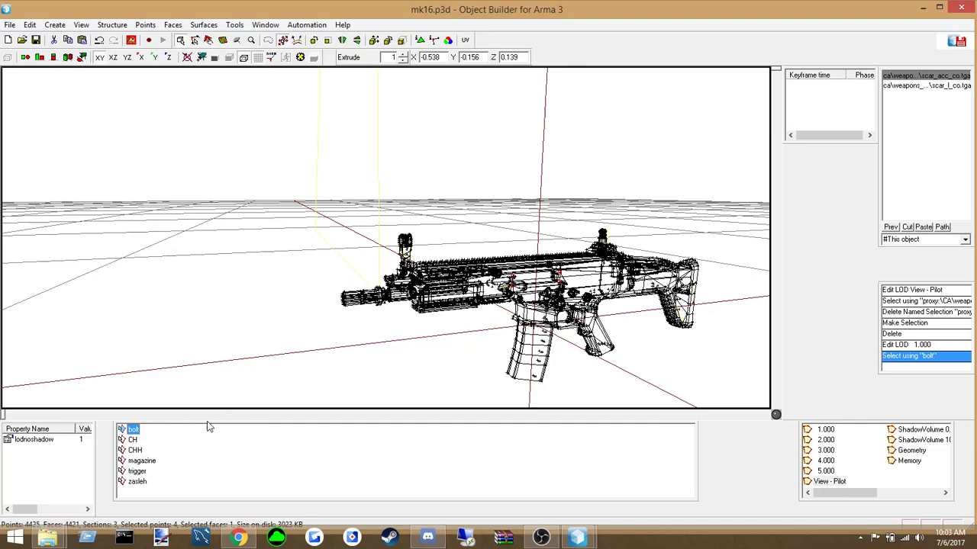
pyautogui.click(133, 440)
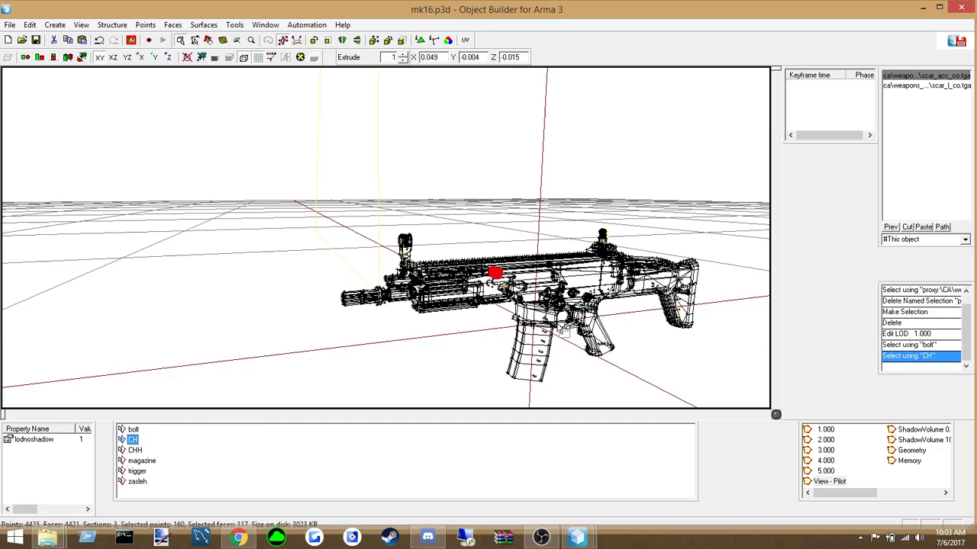
pyautogui.moveTo(562, 327); pyautogui.dragTo(543, 319, button='middle')
pyautogui.click(139, 451)
pyautogui.click(214, 372)
pyautogui.moveTo(214, 372); pyautogui.dragTo(200, 388, button='middle')
pyautogui.click(141, 462)
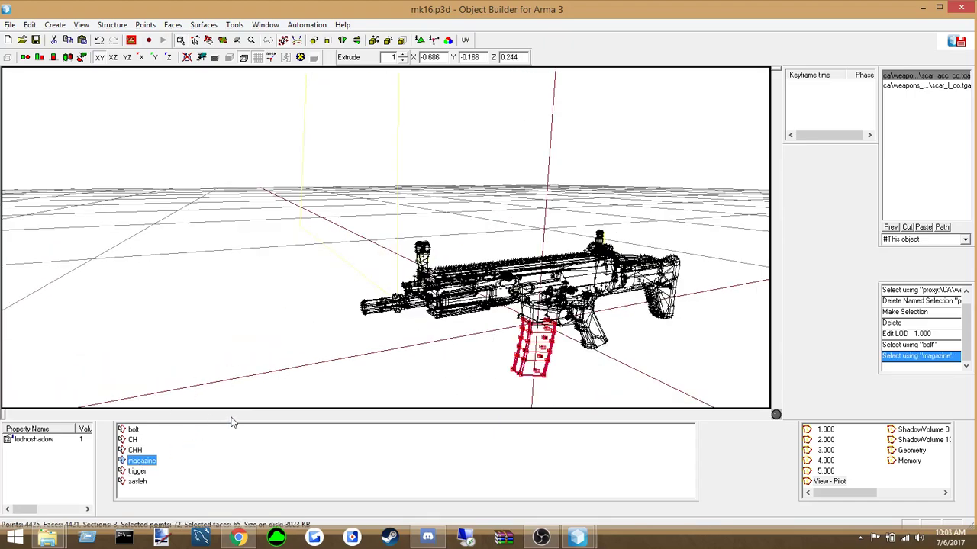
pyautogui.click(246, 394)
pyautogui.click(139, 471)
# Delete the zasleh named selection from the View - Pilot LOD and save the model
pyautogui.click(139, 481)
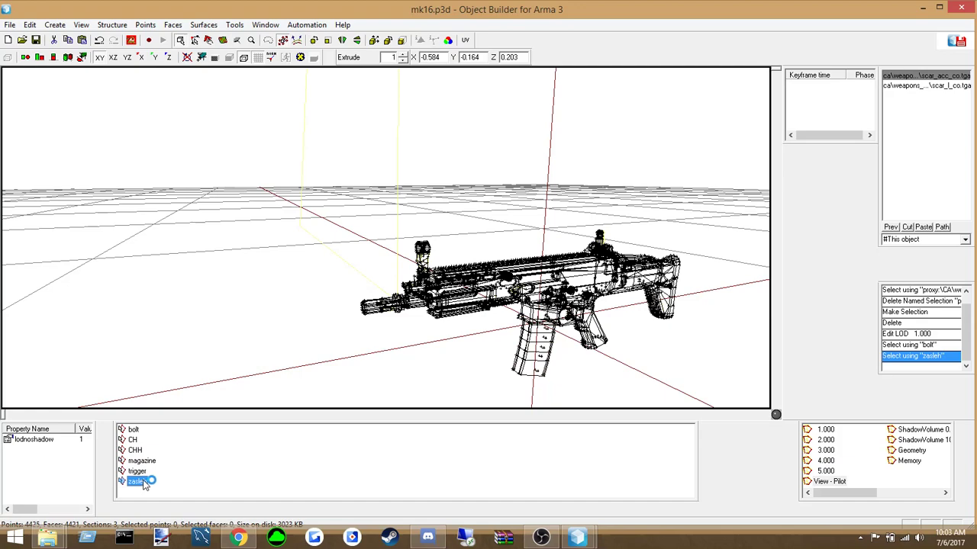
pyautogui.rightClick(145, 486)
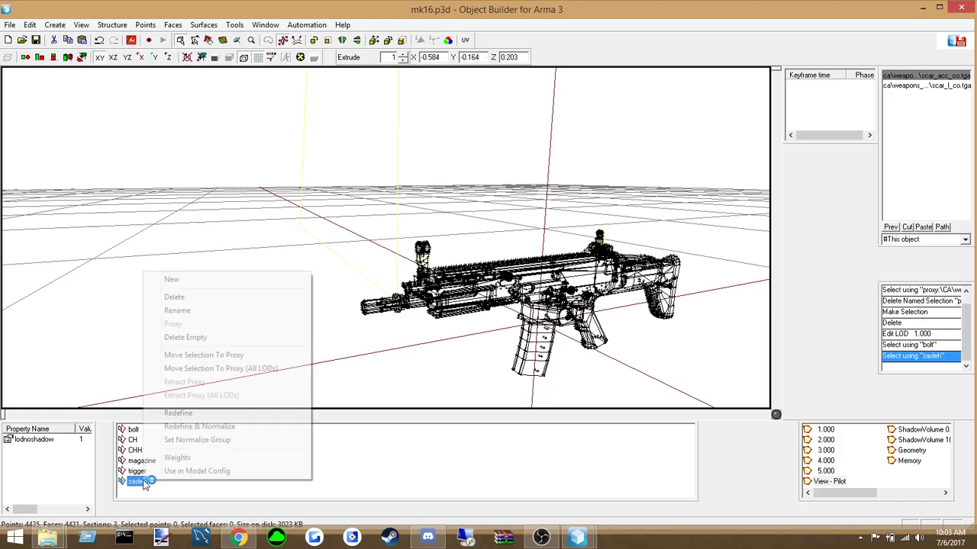
pyautogui.click(192, 299)
pyautogui.click(9, 25)
pyautogui.click(32, 101)
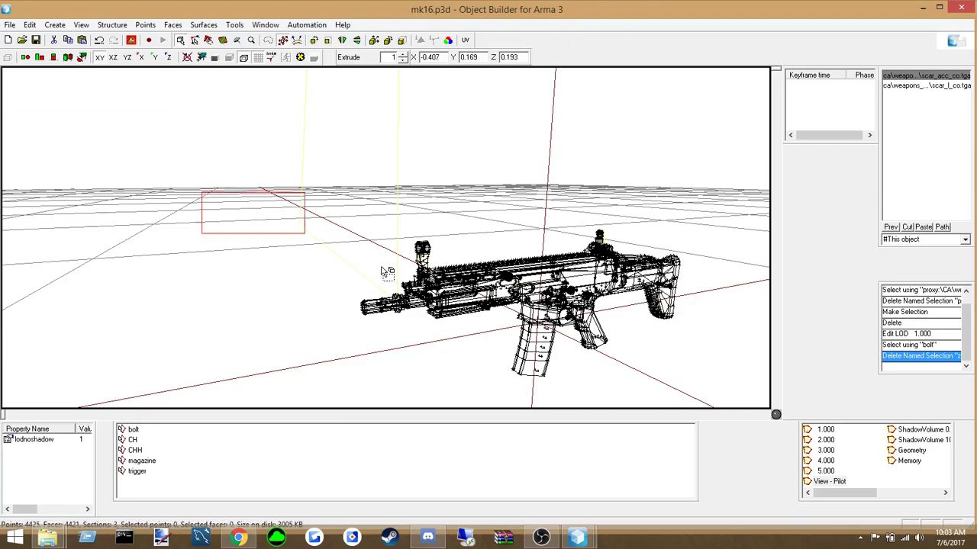
# Select the whole rifle in the View - Pilot LOD and examine it up close in the Model viewer
pyautogui.hotkey('ctrl', 'a')
pyautogui.moveTo(539, 255); pyautogui.dragTo(541, 258, button='middle')
pyautogui.click(463, 204)
pyautogui.moveTo(476, 217); pyautogui.dragTo(445, 221, button='middle')
pyautogui.moveTo(176, 144); pyautogui.dragTo(725, 376)
pyautogui.click(132, 42)
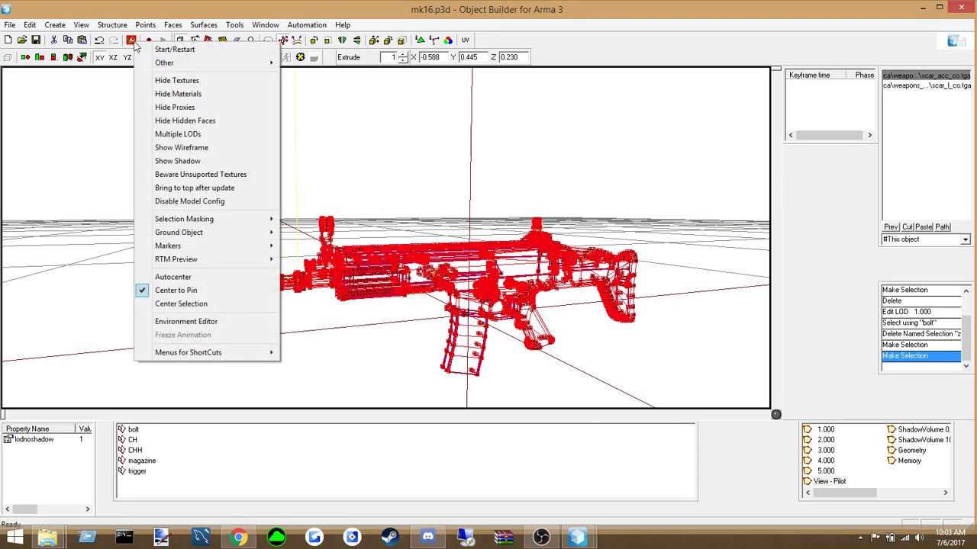
pyautogui.click(81, 25)
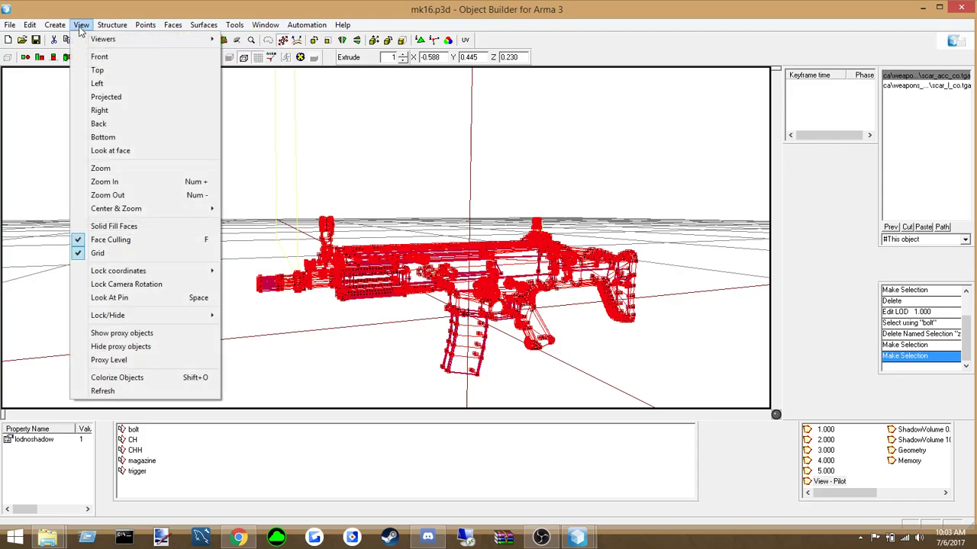
pyautogui.moveTo(101, 39)
pyautogui.click(341, 40)
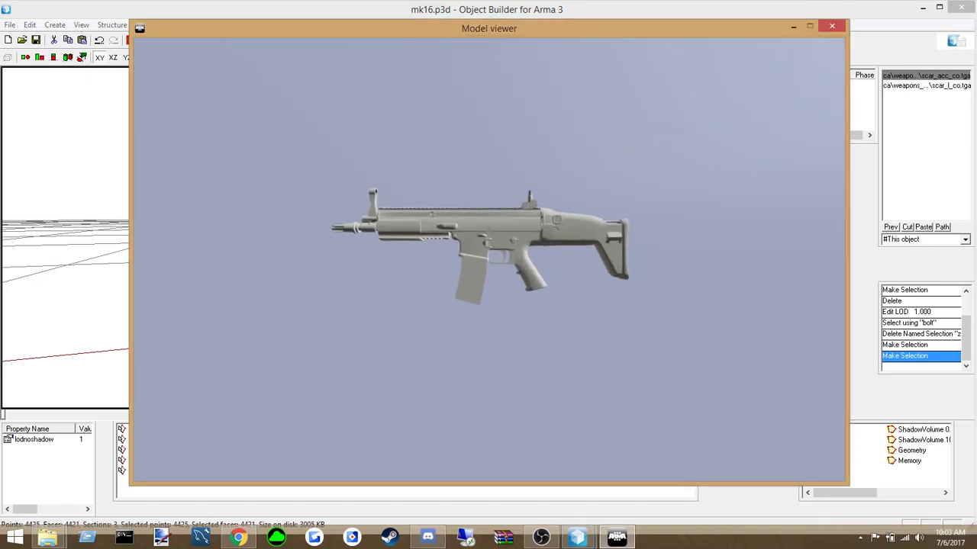
pyautogui.scroll(4, 489, 260)
pyautogui.scroll(-3, 488, 259)
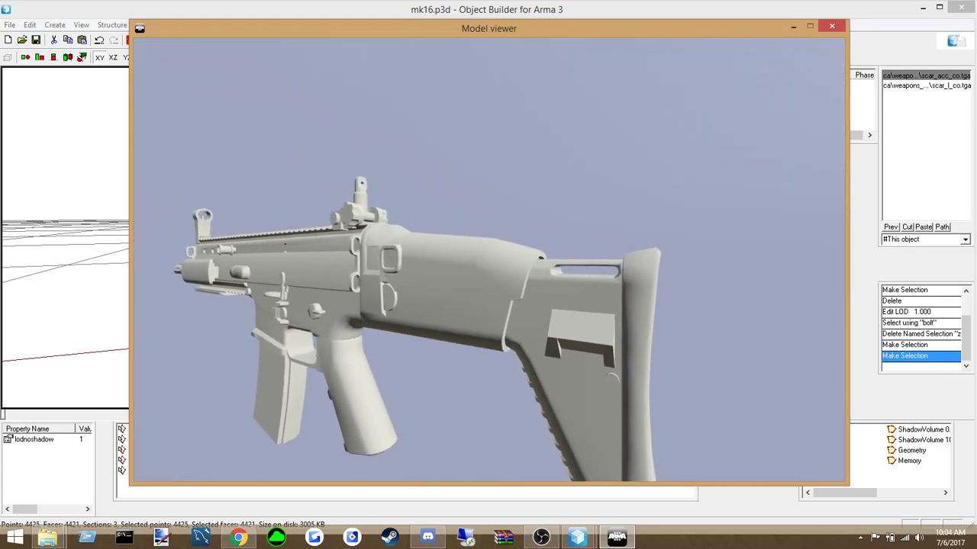
# Preview LODs 5.000 and 3.000 in the Model viewer
pyautogui.hotkey('alt', 'Tab')
pyautogui.click(625, 338)
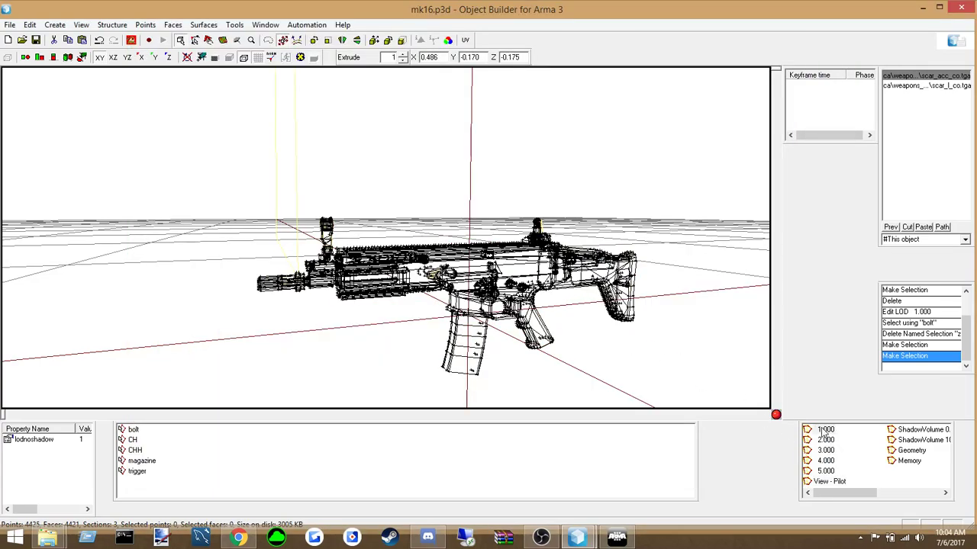
pyautogui.doubleClick(834, 473)
pyautogui.hotkey('alt', 'Tab')
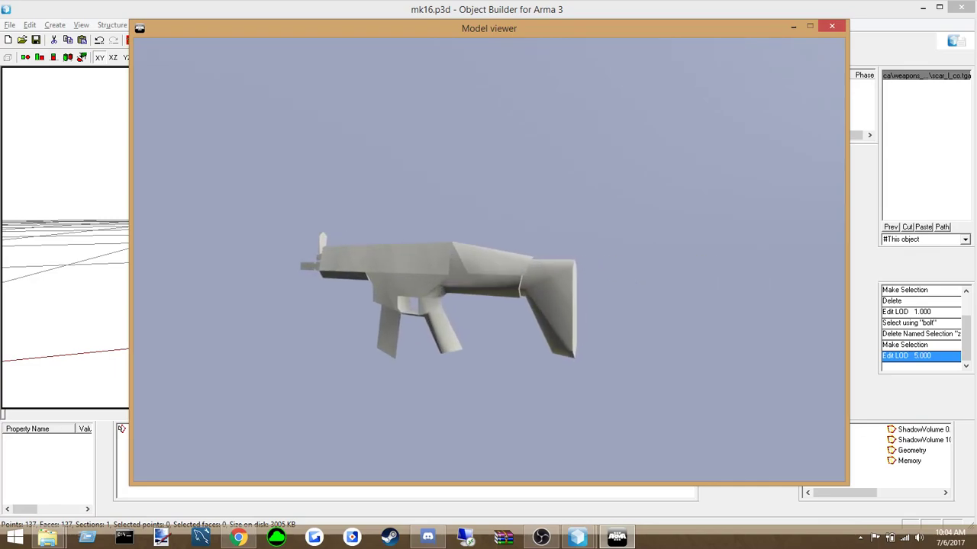
pyautogui.hotkey('alt', 'Tab')
pyautogui.click(825, 452)
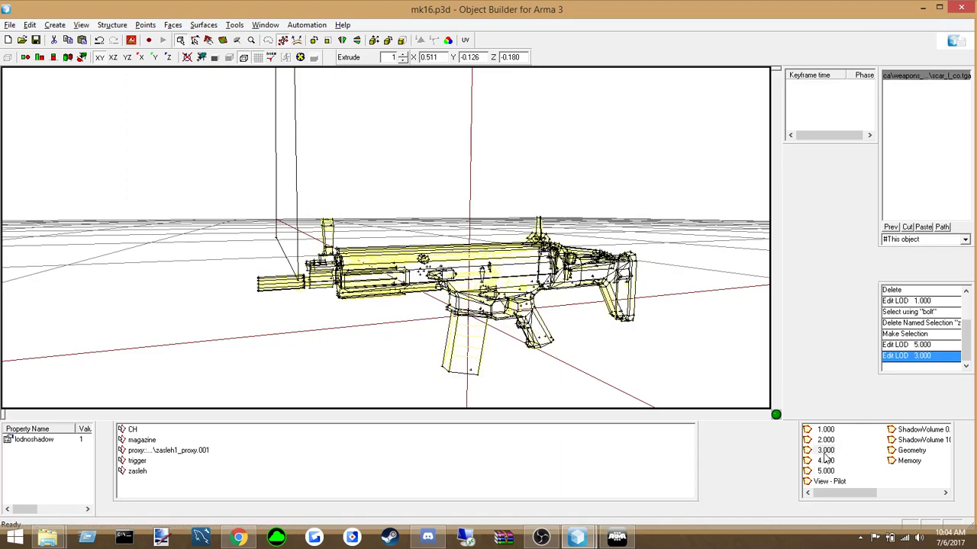
pyautogui.hotkey('alt', 'Tab')
# Preview LODs 2.000 and 1.000 in the Model viewer
pyautogui.hotkey('alt', 'Tab')
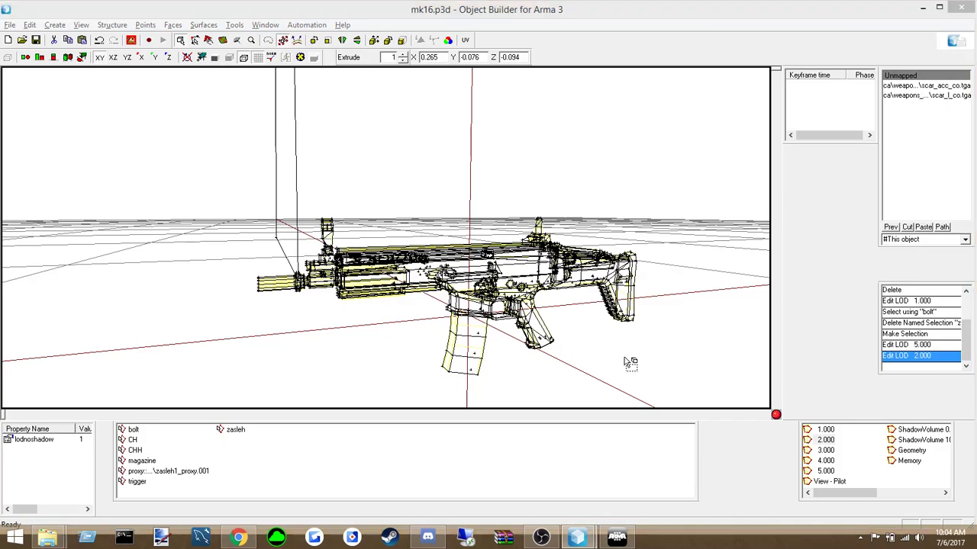
pyautogui.hotkey('alt', 'Tab')
pyautogui.hotkey('alt', 'Tab')
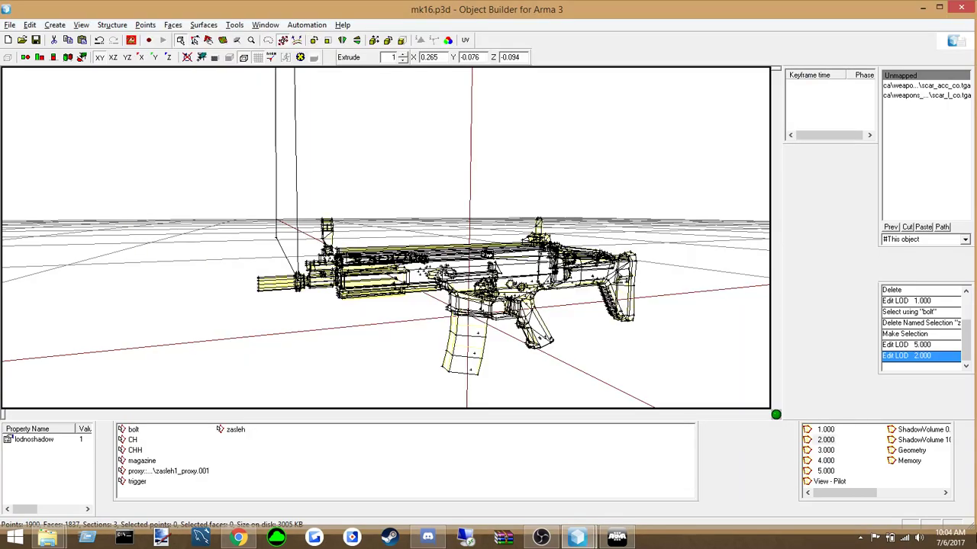
pyautogui.click(826, 430)
pyautogui.hotkey('ctrl', 'shift', 'v')
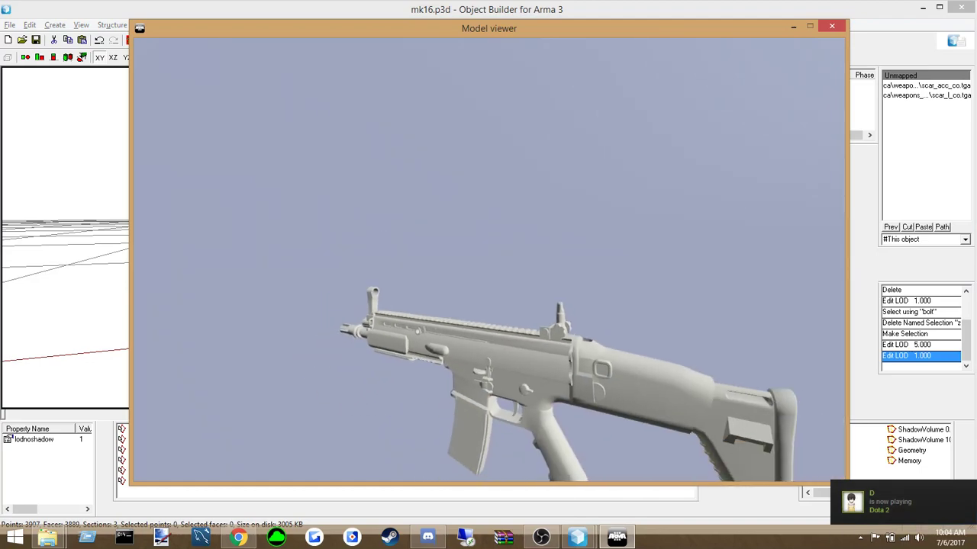
# Preview the View - Pilot LOD up close in the Model viewer to compare its detail with LOD 1.000
pyautogui.press('Escape')
pyautogui.click(821, 482)
pyautogui.hotkey('ctrl', 'shift', 'v')
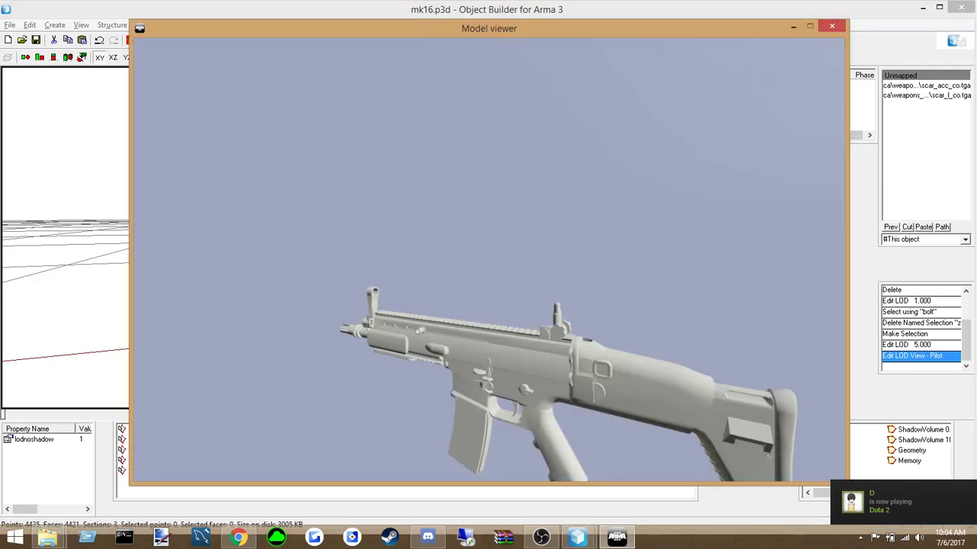
pyautogui.scroll(5, 488, 259)
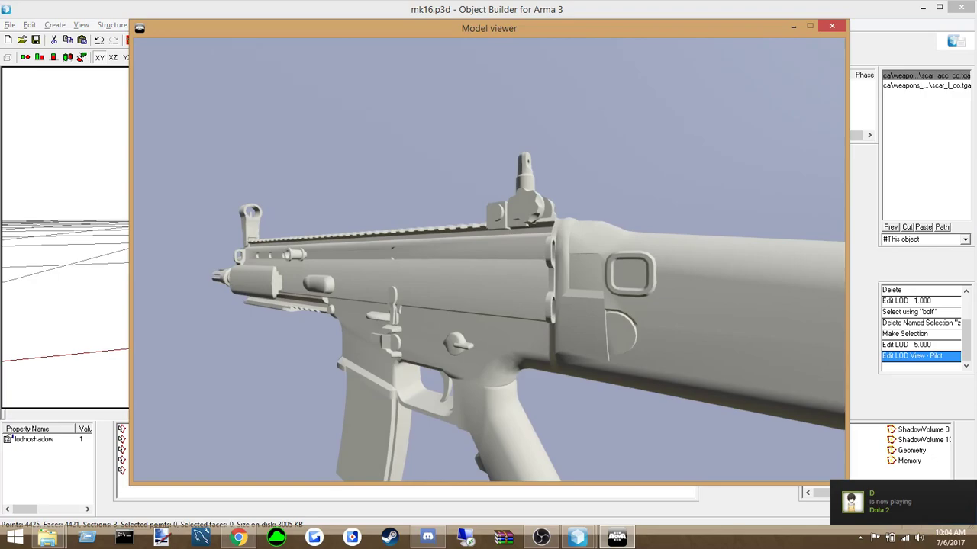
# Check the points of the Memory LOD and return to the View - Pilot LOD
pyautogui.press('Escape')
pyautogui.click(910, 462)
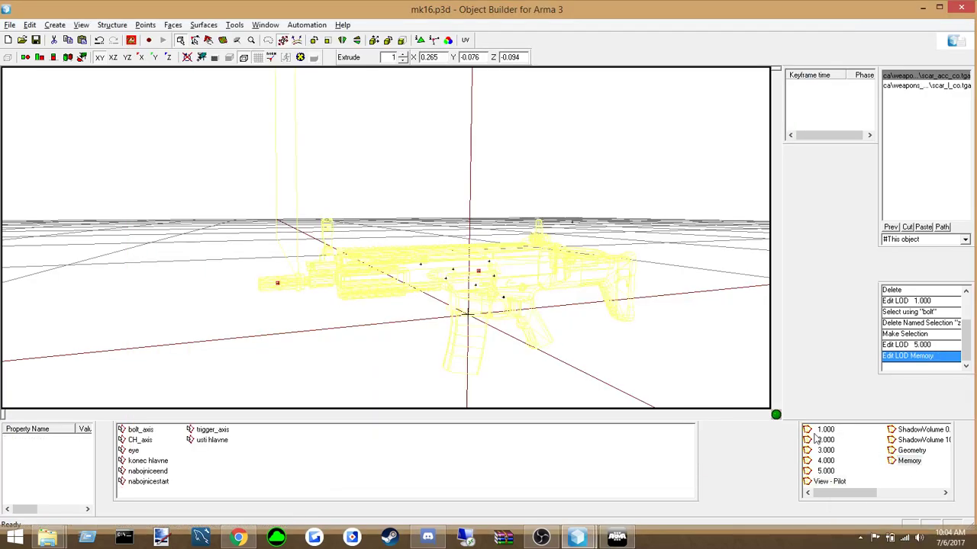
pyautogui.click(826, 482)
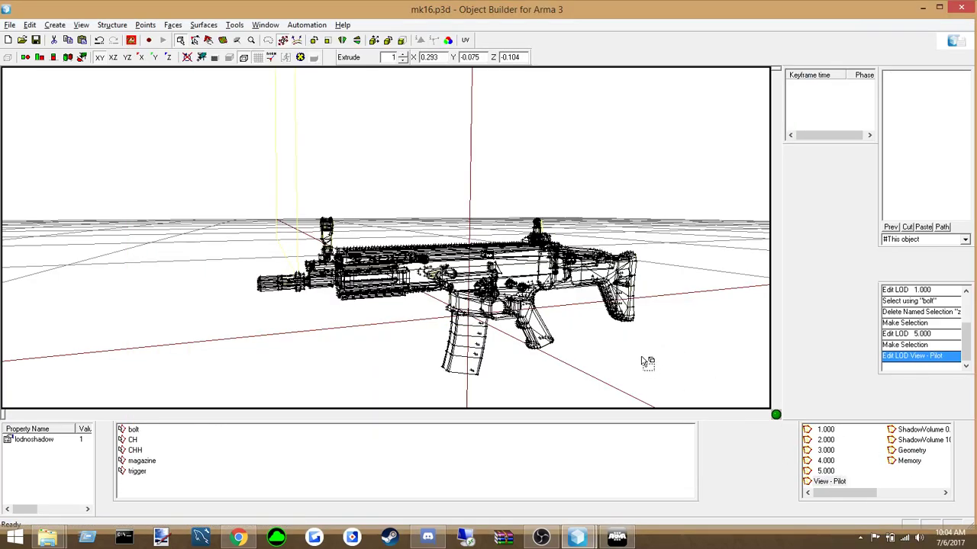
# Recheck the View - Pilot LOD in the Model viewer and return to the wireframe
pyautogui.keyDown('alt'); pyautogui.moveTo(640, 358); pyautogui.dragTo(654, 354); pyautogui.keyUp('alt')
pyautogui.click(617, 537)
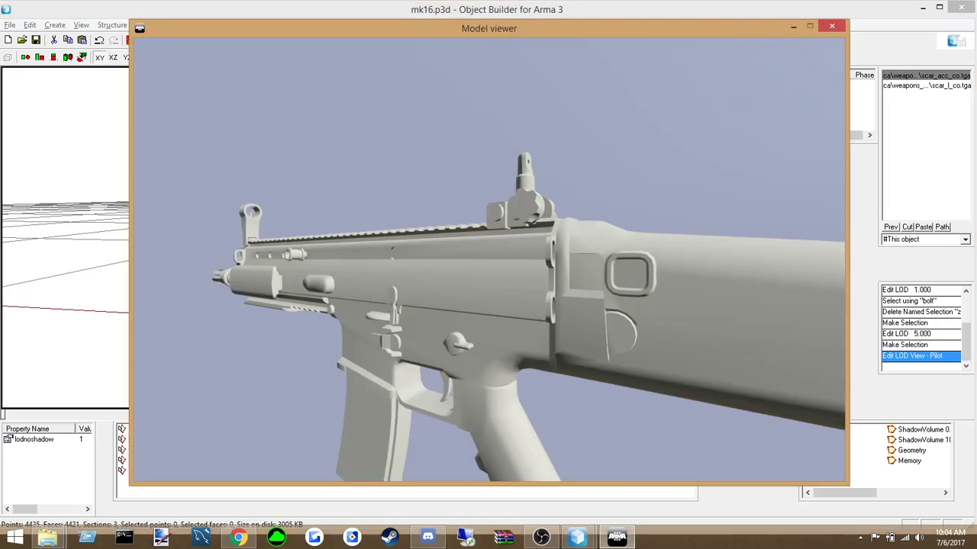
pyautogui.press('Escape')
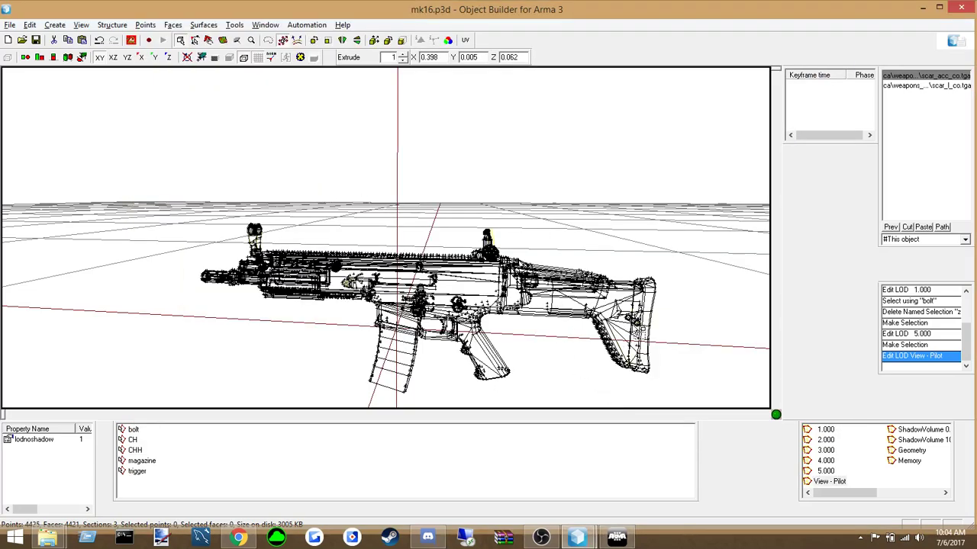
# In LOD 1.000, delete the muzzle flash proxy triangle and the named selections zasleh1_proxy.01 and zasleh
pyautogui.click(829, 431)
pyautogui.keyDown('alt'); pyautogui.moveTo(450, 340); pyautogui.dragTo(330, 319); pyautogui.keyUp('alt')
pyautogui.moveTo(192, 191); pyautogui.dragTo(241, 231)
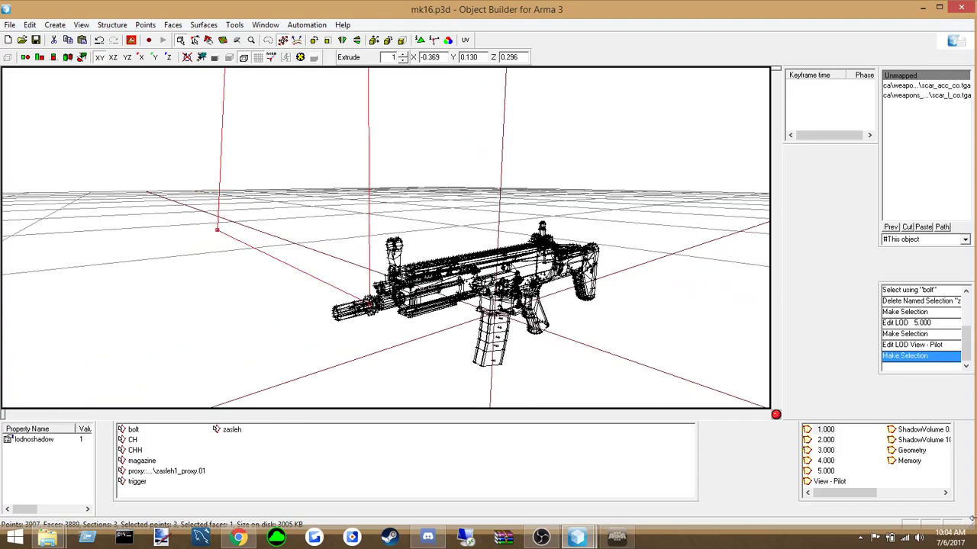
pyautogui.press('Delete')
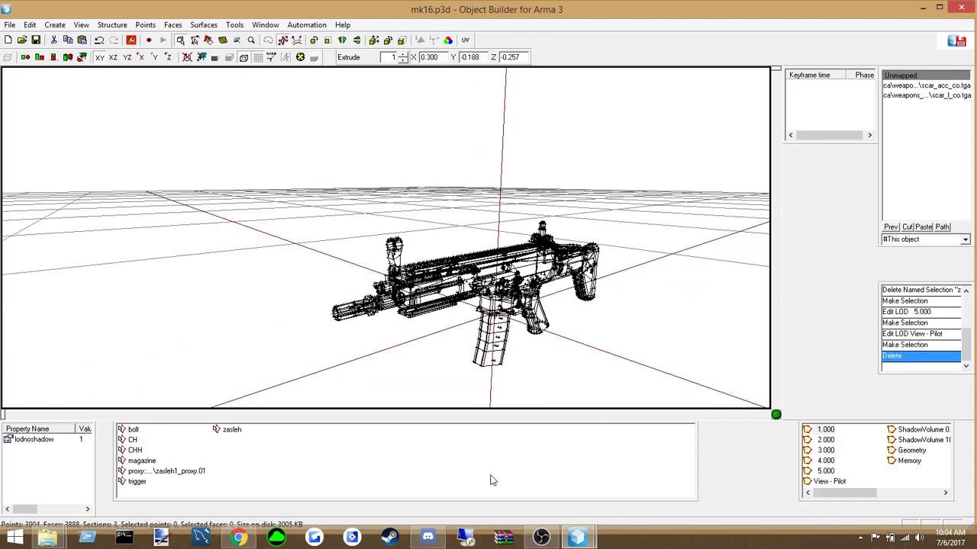
pyautogui.click(169, 471)
pyautogui.rightClick(169, 470)
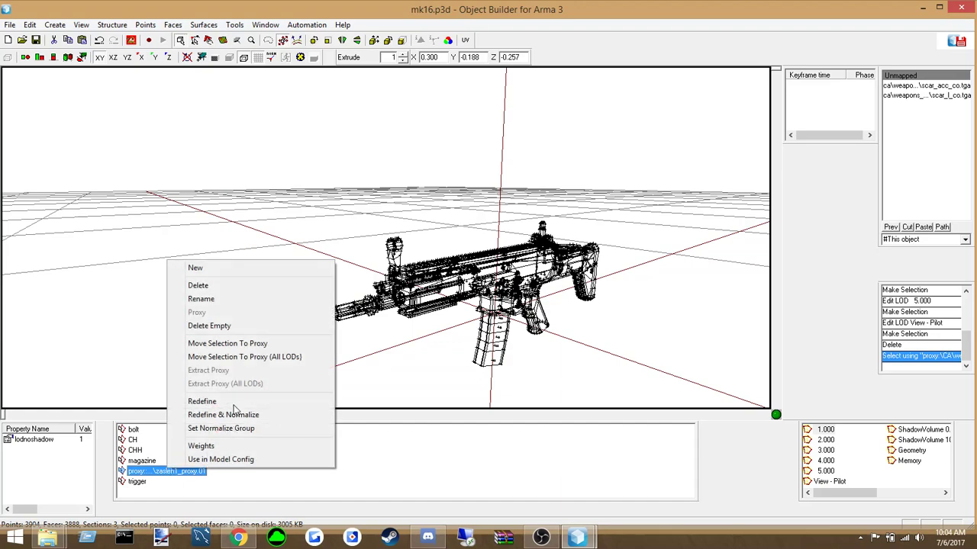
pyautogui.click(199, 287)
pyautogui.click(136, 481)
pyautogui.rightClick(136, 482)
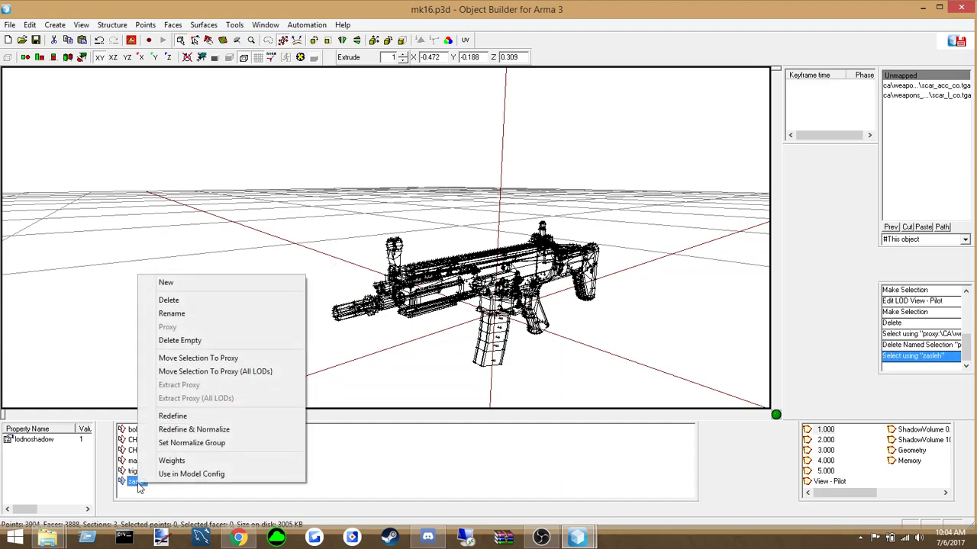
pyautogui.click(168, 300)
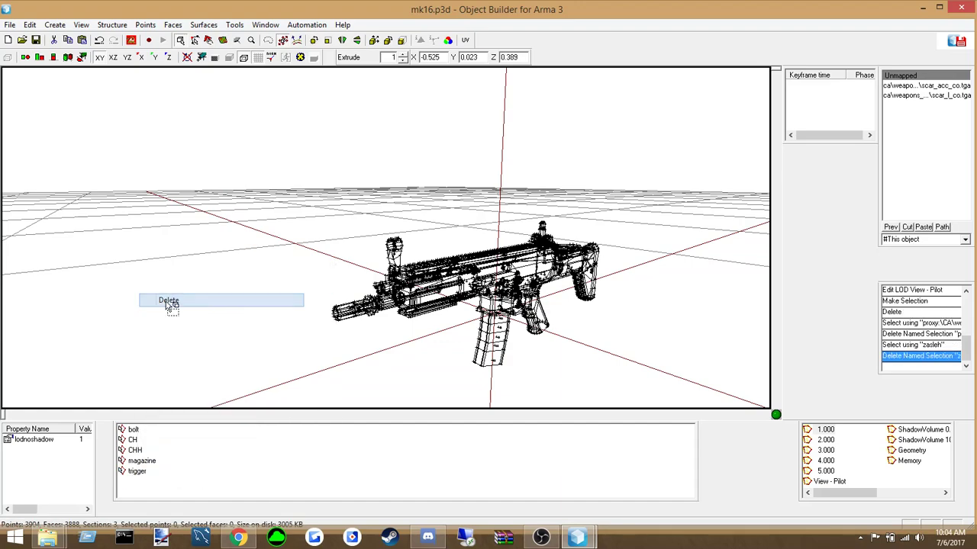
# Remove the muzzle flash proxy triangle from LOD 2.000 along with its proxy and zasleh named selections
pyautogui.click(824, 440)
pyautogui.moveTo(189, 230); pyautogui.dragTo(263, 280)
pyautogui.press('Delete')
pyautogui.rightClick(138, 475)
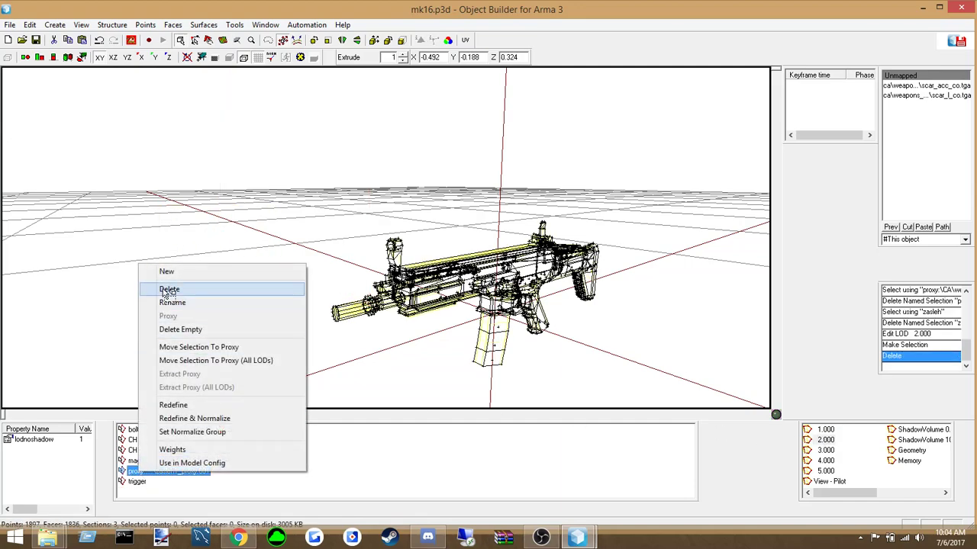
pyautogui.click(149, 283)
pyautogui.rightClick(136, 484)
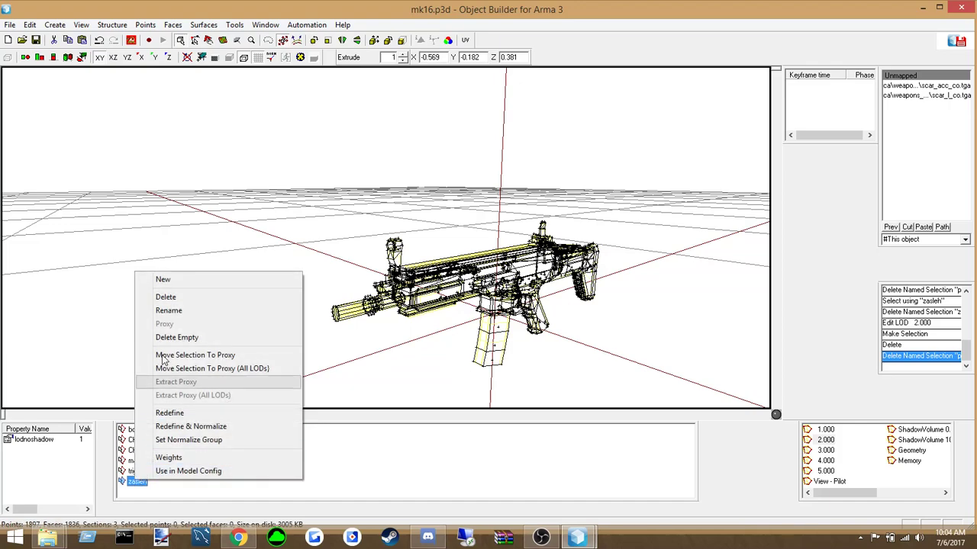
pyautogui.click(165, 300)
# In LOD 3.000, delete the zasleh1_proxy.001 proxy with its geometry and the zasleh named selection
pyautogui.click(826, 451)
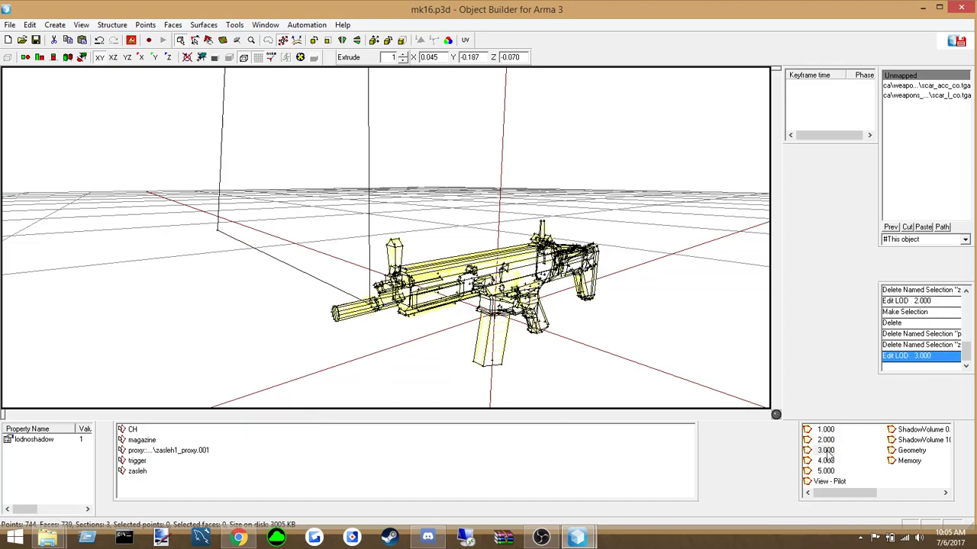
pyautogui.click(166, 450)
pyautogui.rightClick(155, 453)
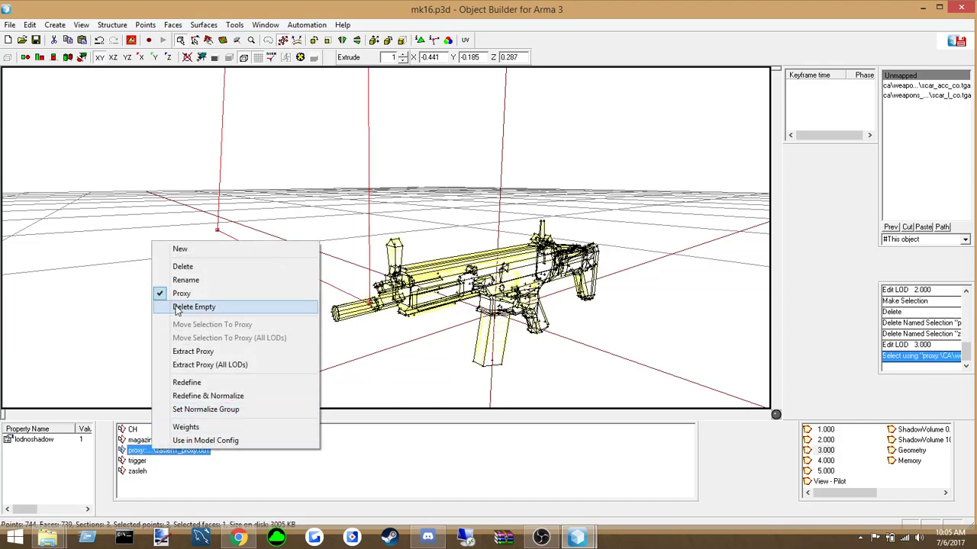
pyautogui.click(183, 267)
pyautogui.rightClick(138, 467)
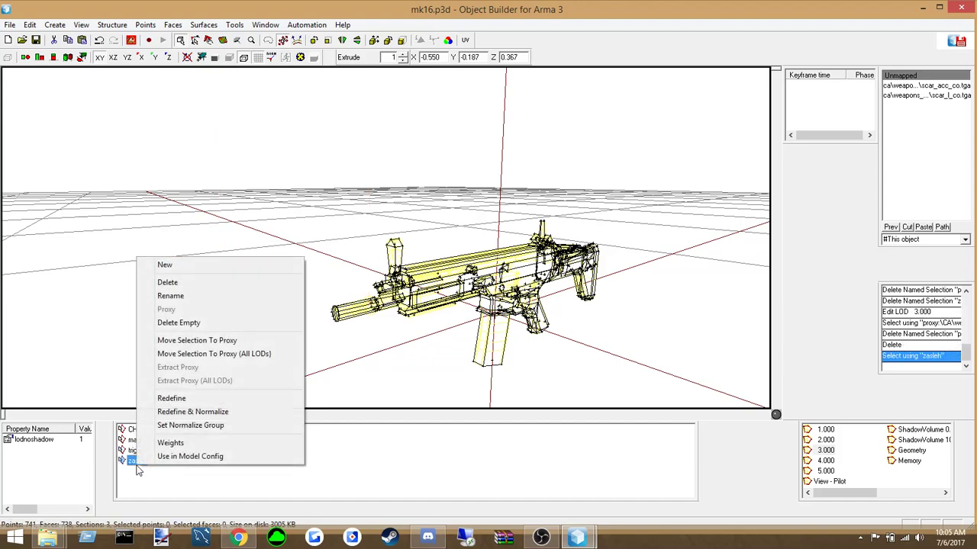
pyautogui.click(191, 283)
# Clear LOD 4.000 of the zasleh1_proxy.001 proxy, its geometry and the zasleh named selection
pyautogui.click(825, 462)
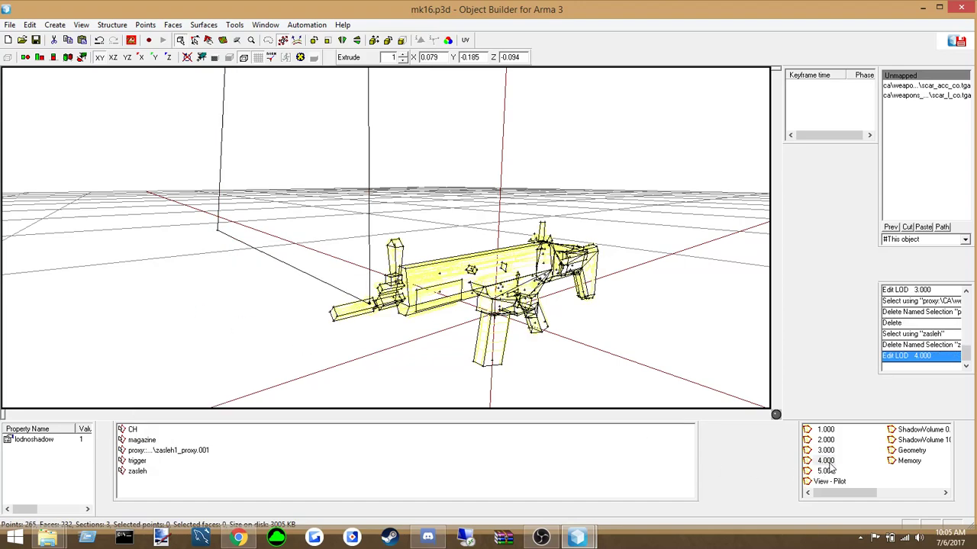
pyautogui.click(167, 451)
pyautogui.rightClick(169, 456)
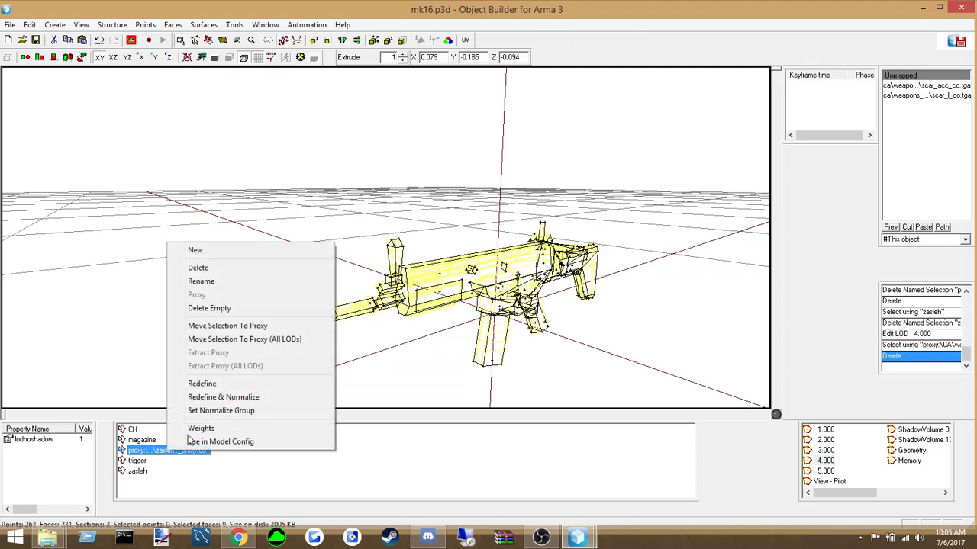
pyautogui.click(183, 266)
pyautogui.rightClick(141, 465)
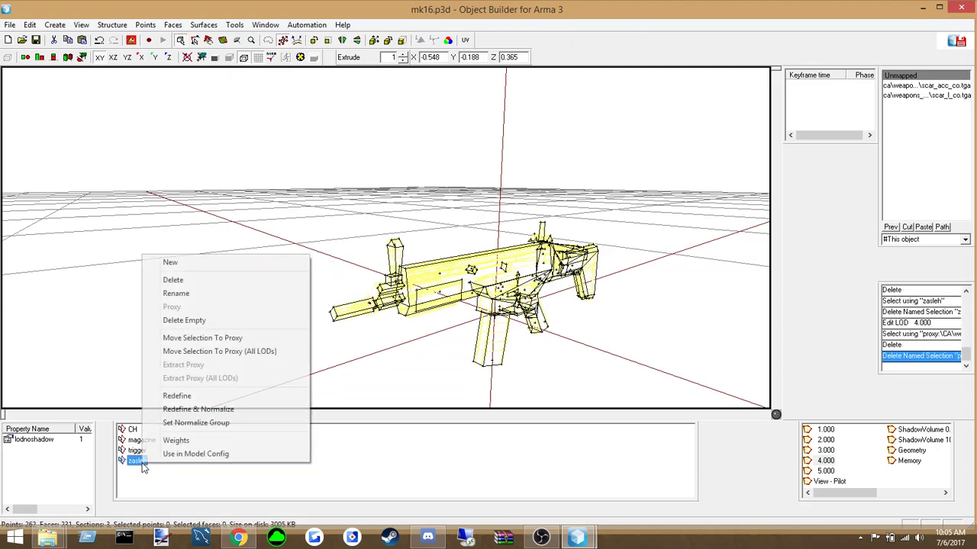
pyautogui.click(174, 280)
# Check LOD 5.000 for leftover proxies and save mk16.p3d
pyautogui.click(826, 471)
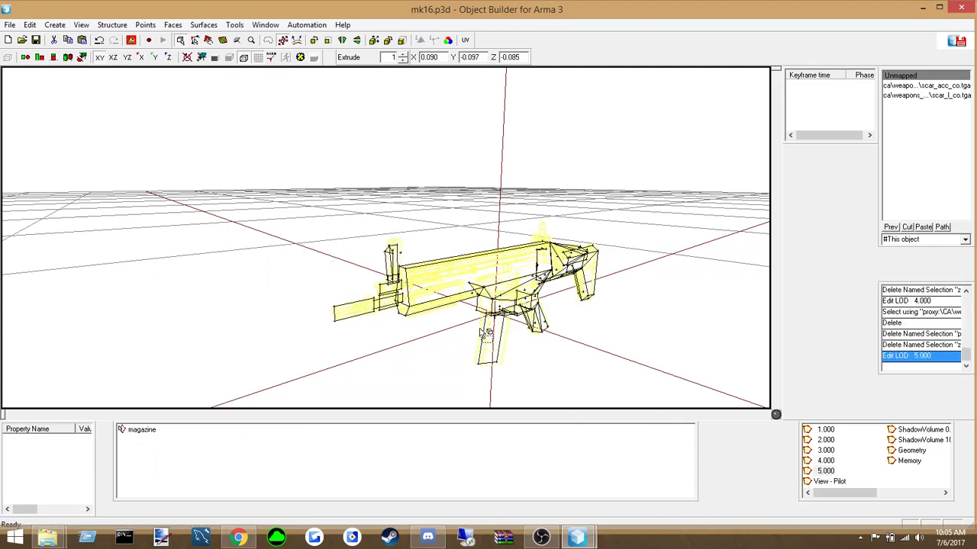
pyautogui.click(10, 24)
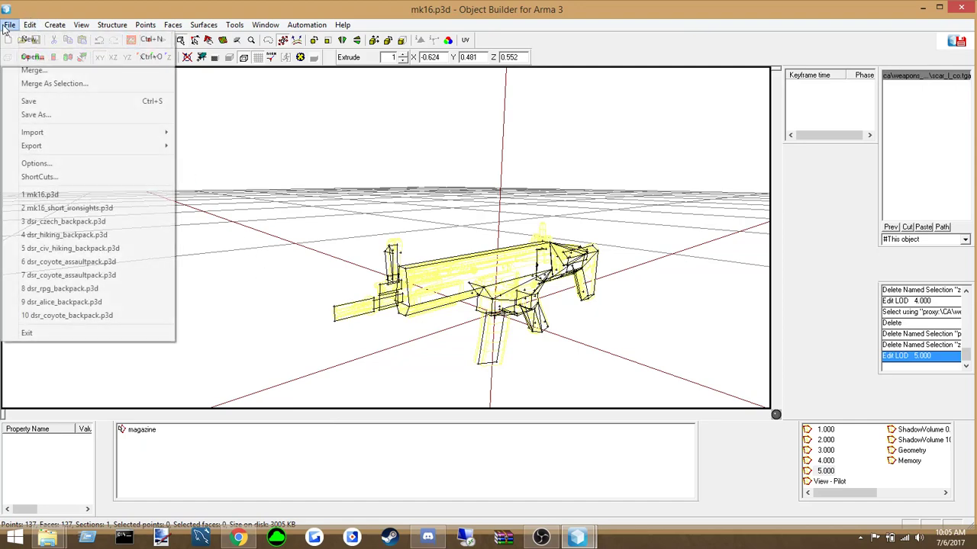
pyautogui.click(29, 102)
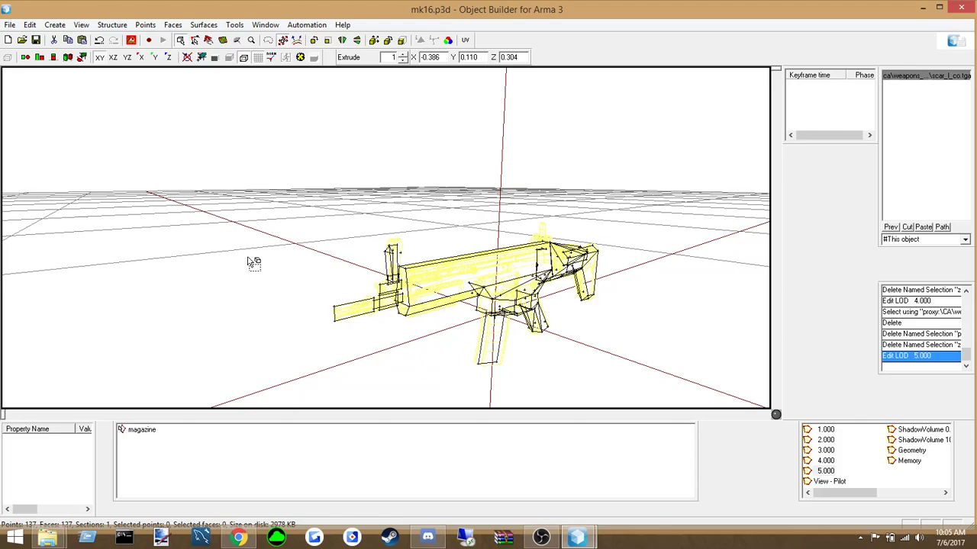
# Make View - Pilot the LOD being edited
pyautogui.moveTo(532, 344); pyautogui.dragTo(533, 343, button='middle')
pyautogui.moveTo(539, 348); pyautogui.dragTo(523, 338, button='right')
pyautogui.moveTo(217, 228); pyautogui.dragTo(338, 395)
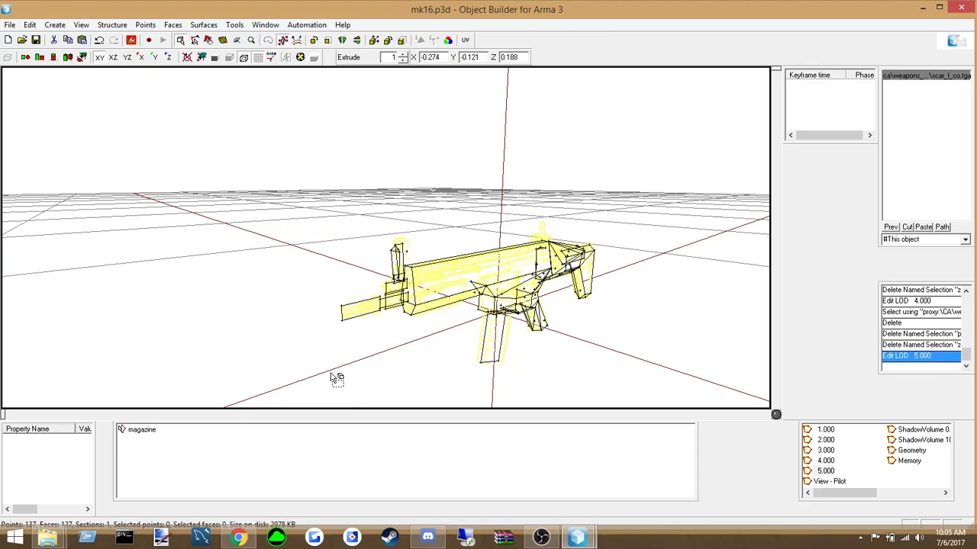
pyautogui.click(839, 483)
pyautogui.moveTo(492, 340); pyautogui.dragTo(525, 353, button='right')
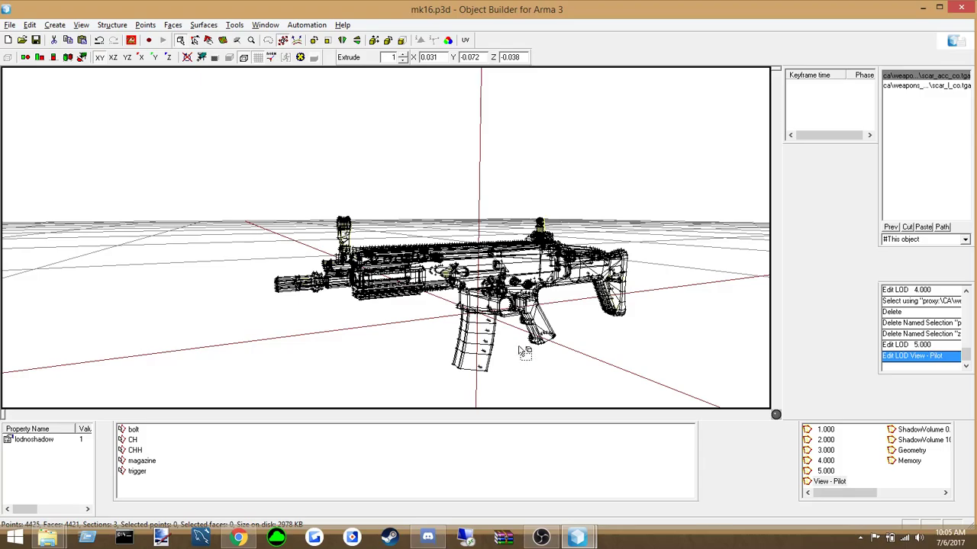
pyautogui.moveTo(359, 316); pyautogui.dragTo(354, 348, button='right')
pyautogui.scroll(-5, 361, 352)
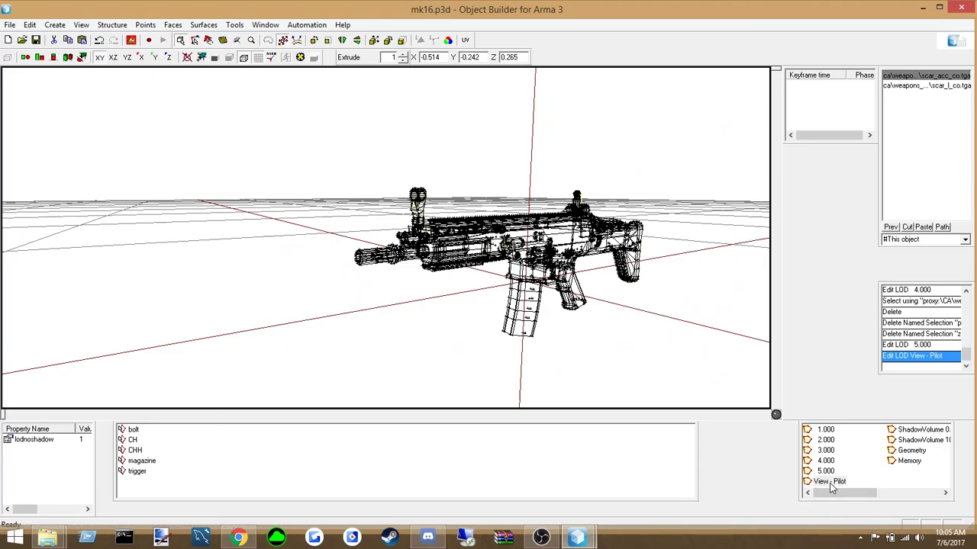
pyautogui.moveTo(436, 300); pyautogui.dragTo(436, 300, button='right')
pyautogui.rightClick(352, 437)
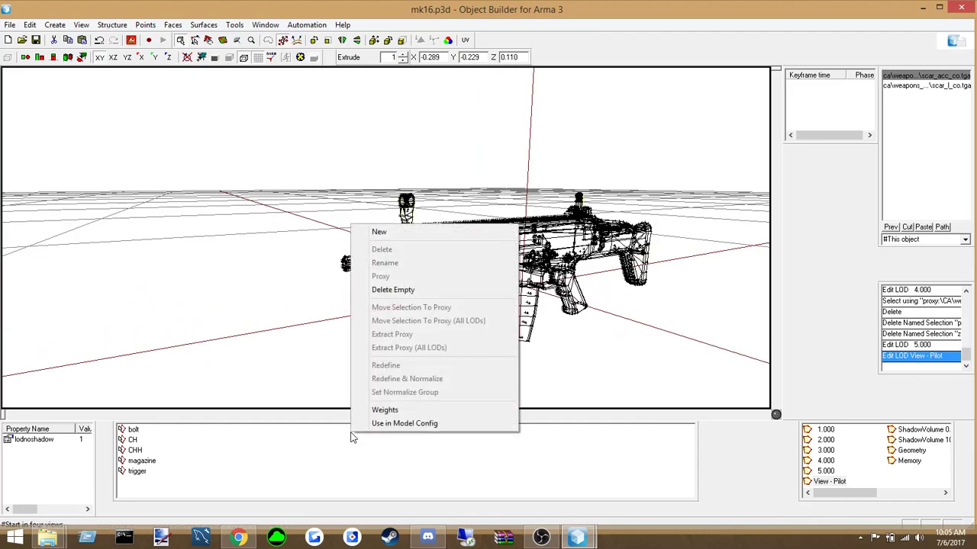
pyautogui.click(333, 455)
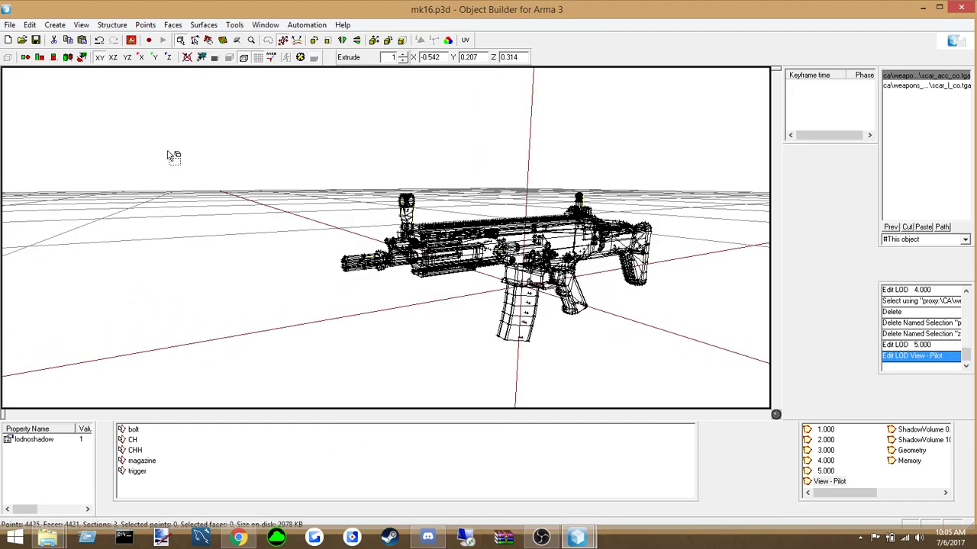
# Create a proxy in the View - Pilot LOD from P:\dsr_weapons\arifle\ak74\ak_74 with an automatic ID
pyautogui.click(55, 25)
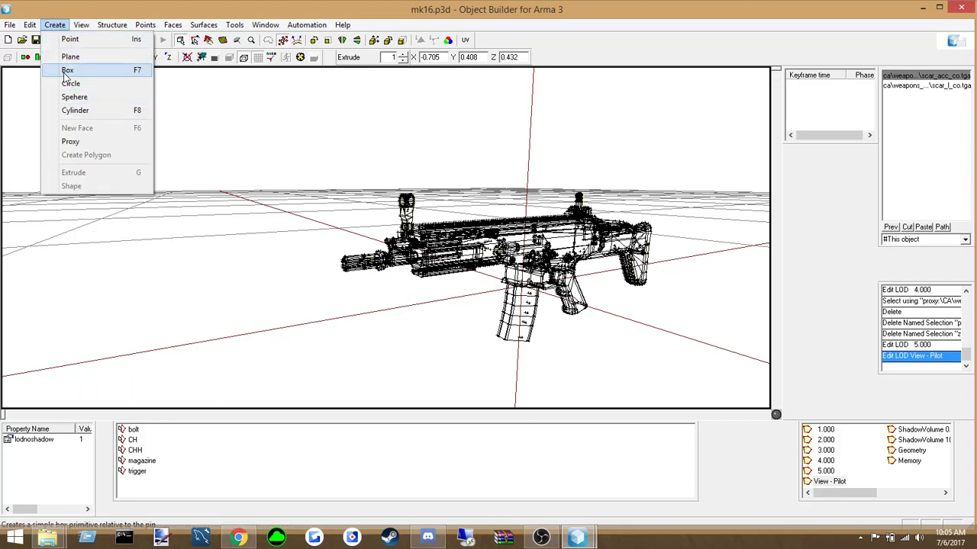
pyautogui.click(71, 142)
pyautogui.click(172, 125)
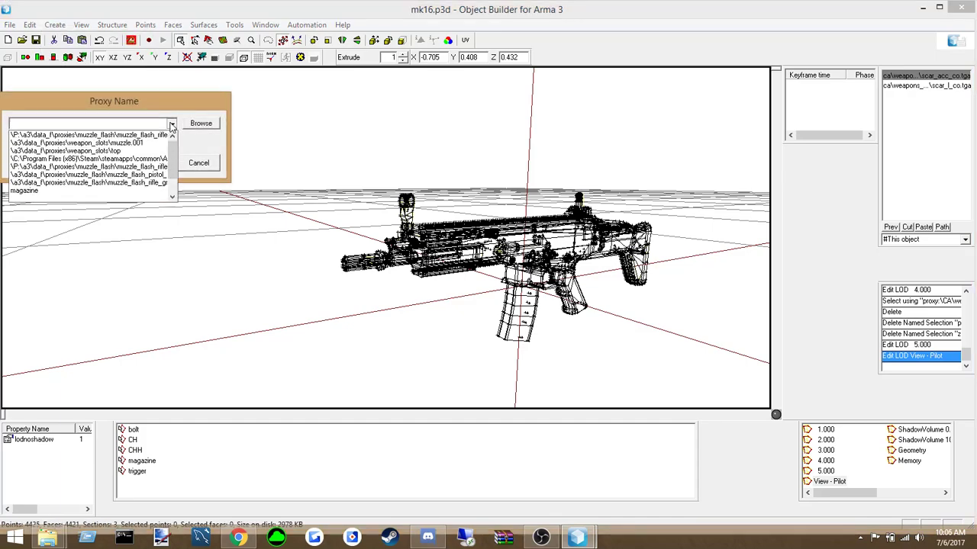
pyautogui.click(209, 130)
pyautogui.click(201, 124)
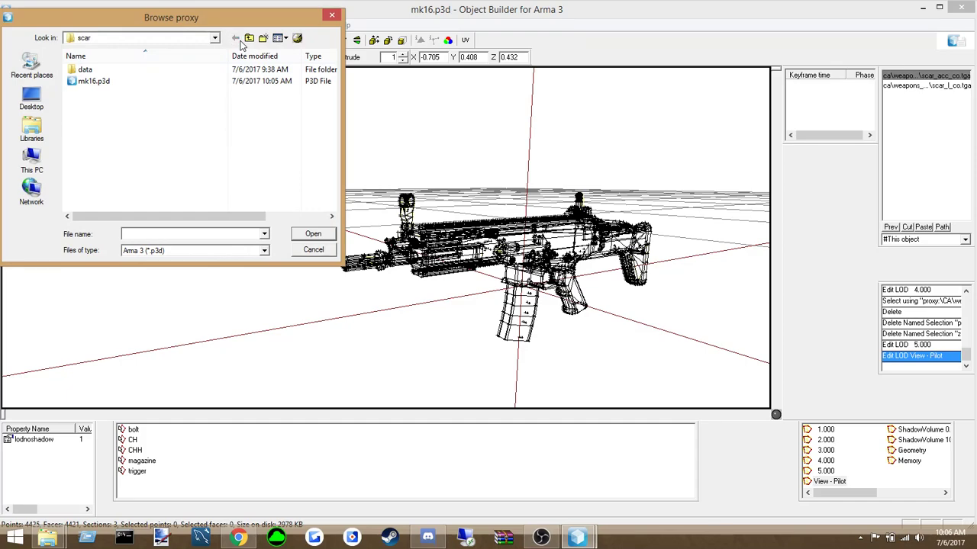
pyautogui.click(247, 39)
pyautogui.click(247, 39)
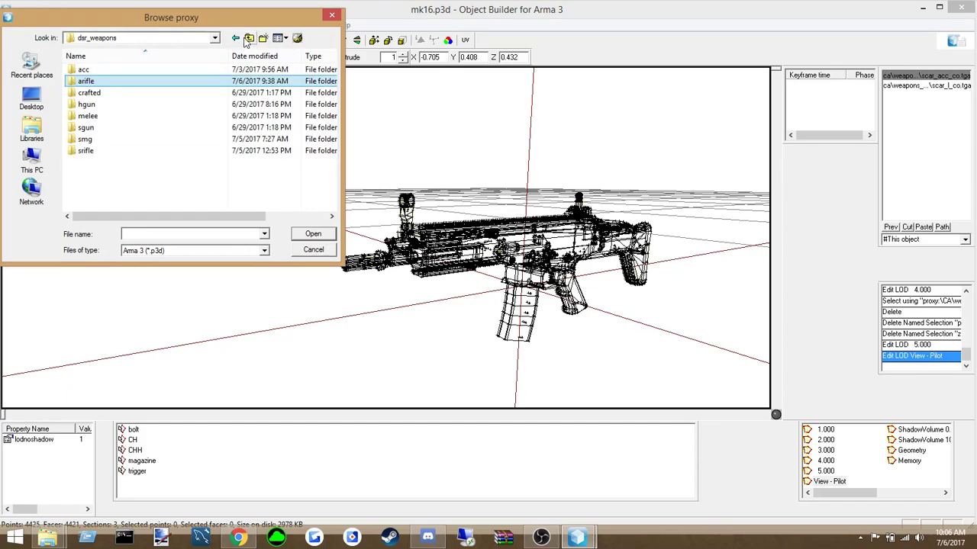
pyautogui.doubleClick(96, 82)
pyautogui.doubleClick(97, 82)
pyautogui.doubleClick(92, 81)
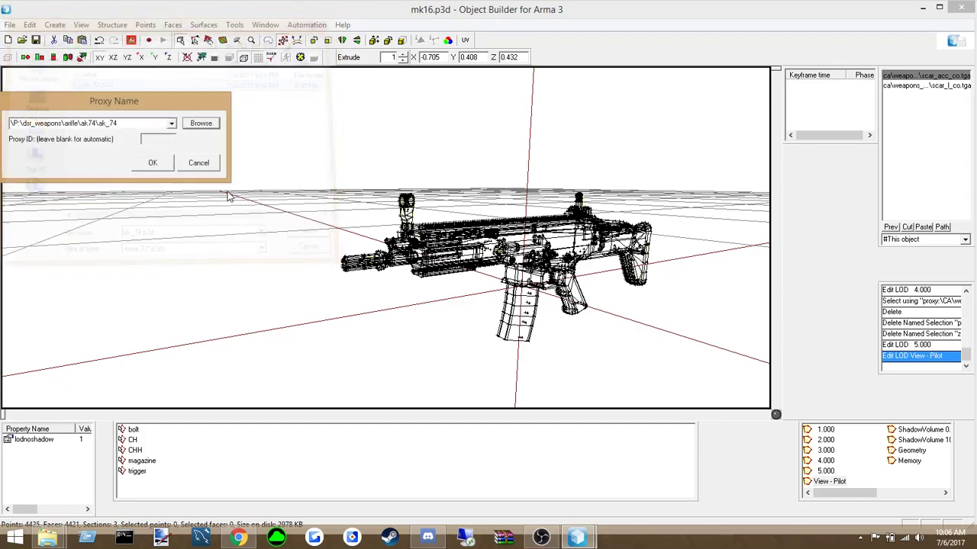
pyautogui.click(149, 162)
# Move the ak_74 proxy along the X axis only, out beyond the mk16's muzzle
pyautogui.moveTo(281, 301); pyautogui.dragTo(281, 293, button='middle')
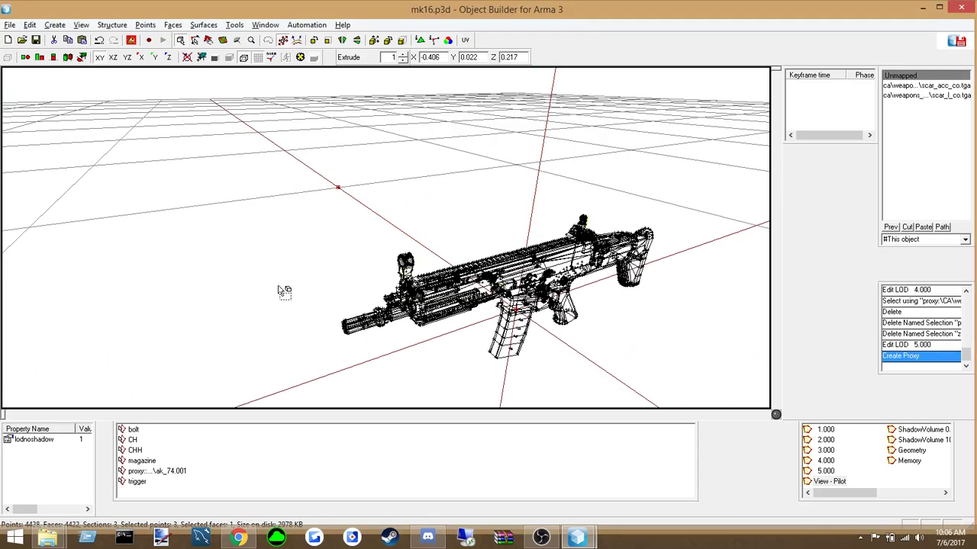
pyautogui.click(141, 58)
pyautogui.moveTo(489, 245)
pyautogui.keyDown('shift'); pyautogui.mouseDown()
pyautogui.moveTo(359, 238)
pyautogui.moveTo(55, 246)
pyautogui.mouseUp(); pyautogui.keyUp('shift')
pyautogui.moveTo(251, 245); pyautogui.dragTo(304, 248, button='middle')
pyautogui.moveTo(309, 251); pyautogui.dragTo(282, 272, button='right')
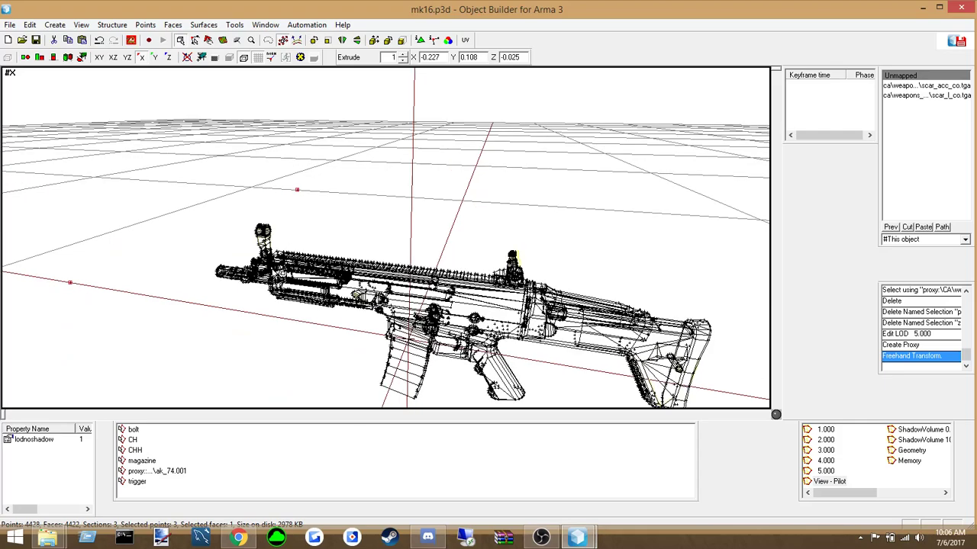
# Select the whole mk16 together with the ak_74 proxy and load the model in the Model viewer
pyautogui.click(31, 25)
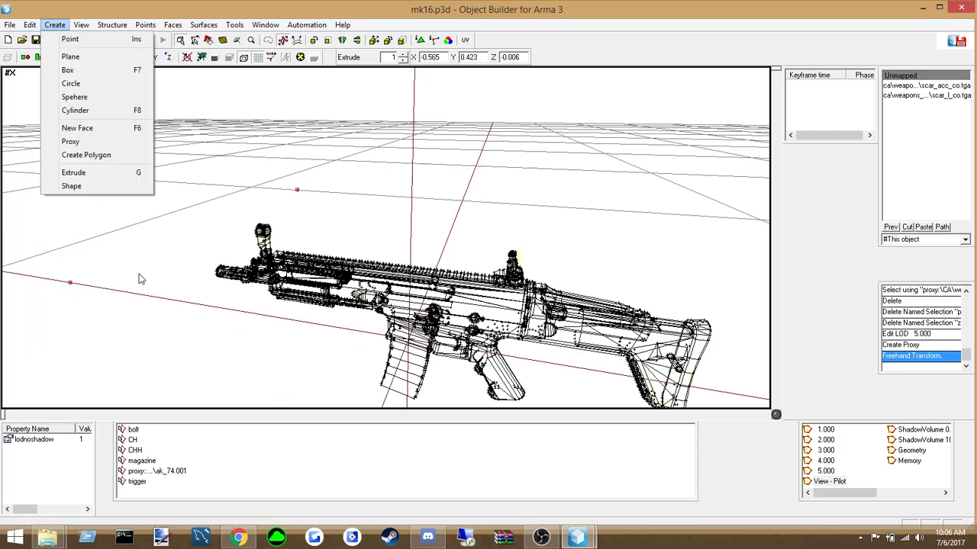
pyautogui.click(170, 288)
pyautogui.scroll(-5, 181, 271)
pyautogui.moveTo(136, 152); pyautogui.dragTo(556, 380)
pyautogui.click(131, 39)
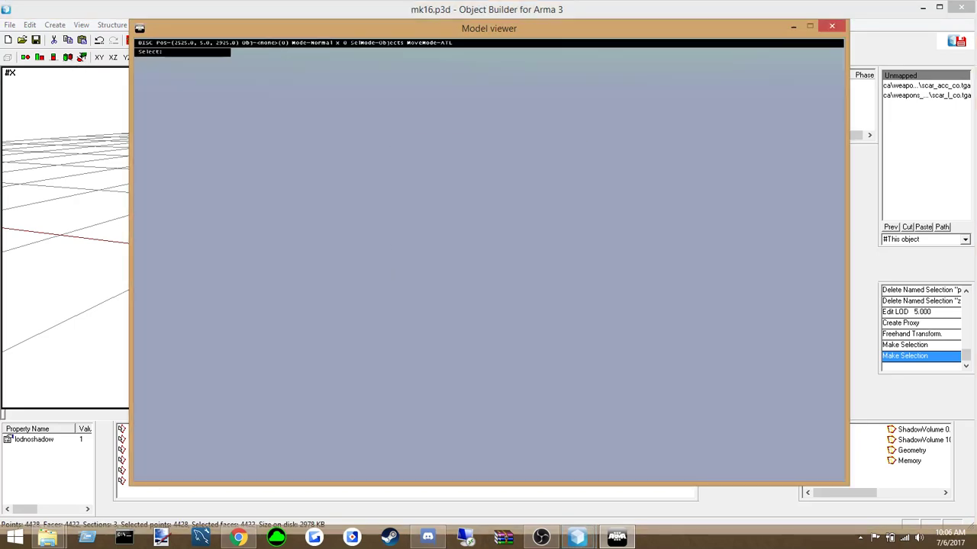
# Examine the ak_74 proxy beside the mk16 from several angles and distances to compare their size and alignment
pyautogui.scroll(6, 488, 260)
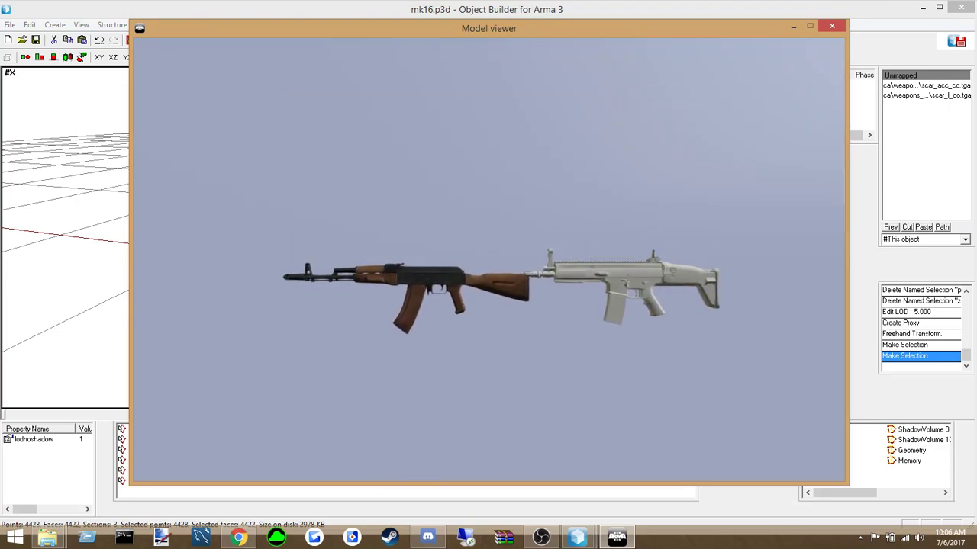
pyautogui.scroll(3, 488, 261)
pyautogui.scroll(-4, 488, 260)
pyautogui.moveTo(488, 260); pyautogui.dragTo(587, 260)
pyautogui.scroll(-3, 488, 260)
pyautogui.scroll(-3, 489, 260)
pyautogui.scroll(-3, 489, 260)
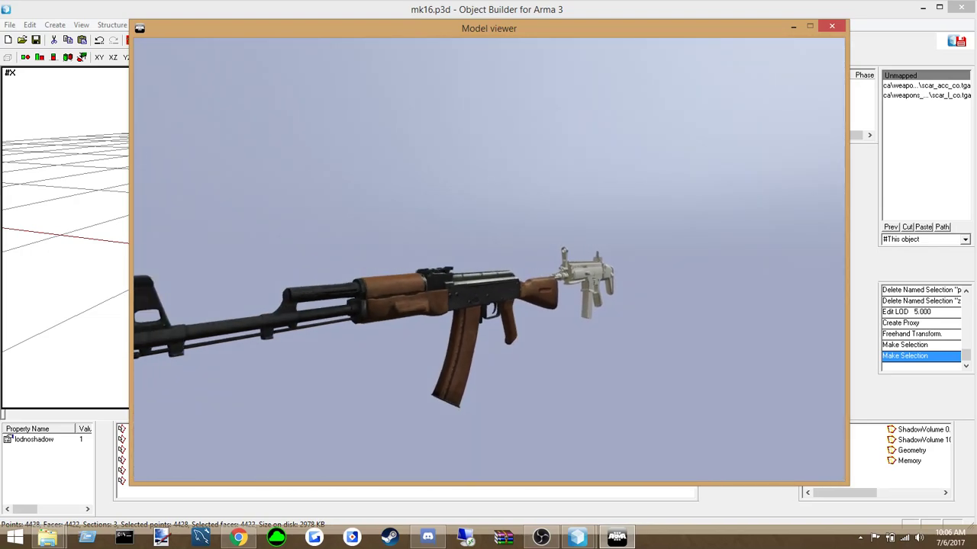
pyautogui.scroll(3, 489, 260)
pyautogui.moveTo(488, 260); pyautogui.dragTo(358, 260)
pyautogui.scroll(-3, 488, 260)
pyautogui.scroll(3, 488, 261)
pyautogui.moveTo(488, 260); pyautogui.dragTo(558, 261)
pyautogui.scroll(3, 488, 261)
pyautogui.moveTo(488, 260); pyautogui.dragTo(412, 260)
pyautogui.scroll(3, 489, 260)
pyautogui.scroll(-5, 488, 260)
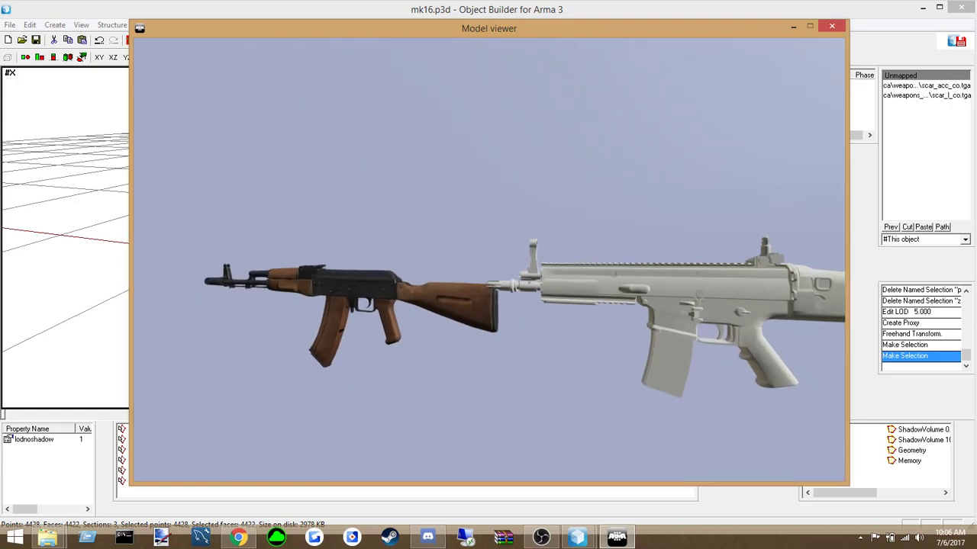
# Return from the Model viewer to Object Builder and delete the ak_74 comparison proxy's geometry in front of the mk16
pyautogui.moveTo(488, 260); pyautogui.dragTo(443, 260)
pyautogui.hotkey('alt', 'Tab')
pyautogui.click(286, 318)
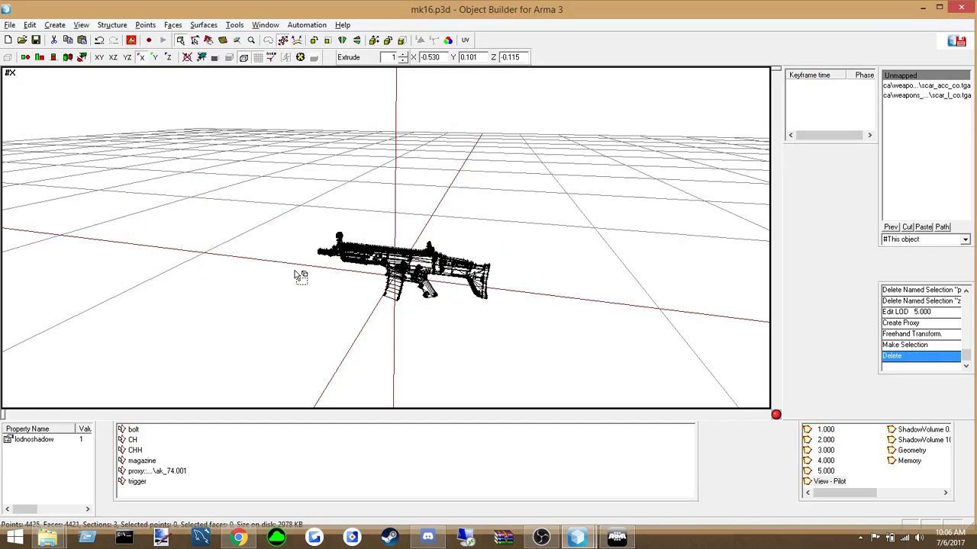
pyautogui.scroll(10, 340, 285)
pyautogui.moveTo(327, 284); pyautogui.dragTo(323, 284, button='middle')
pyautogui.moveTo(599, 267); pyautogui.dragTo(584, 256, button='middle')
pyautogui.scroll(-5, 193, 271)
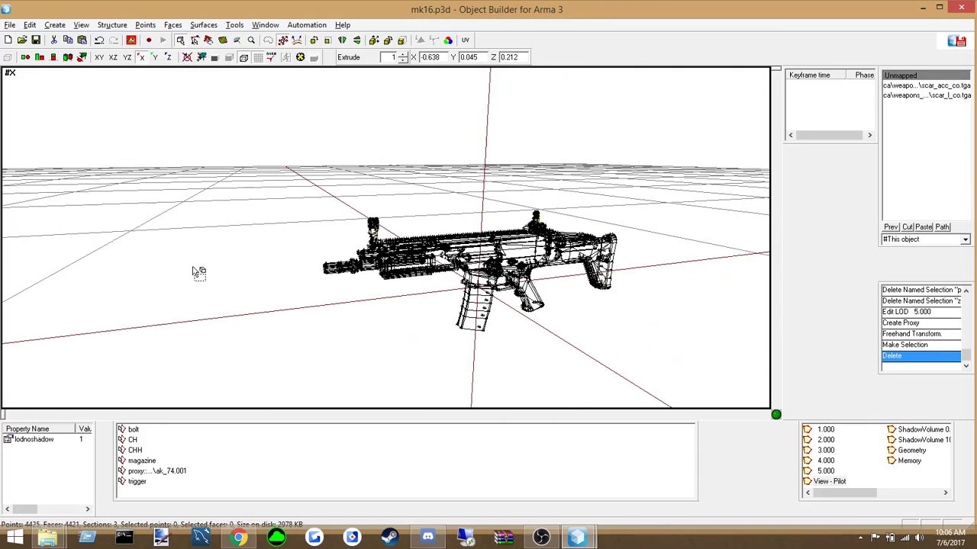
# Create a muzzle_flash_rifle_mk20 proxy in the View - Pilot LOD with an automatic ID
pyautogui.click(55, 24)
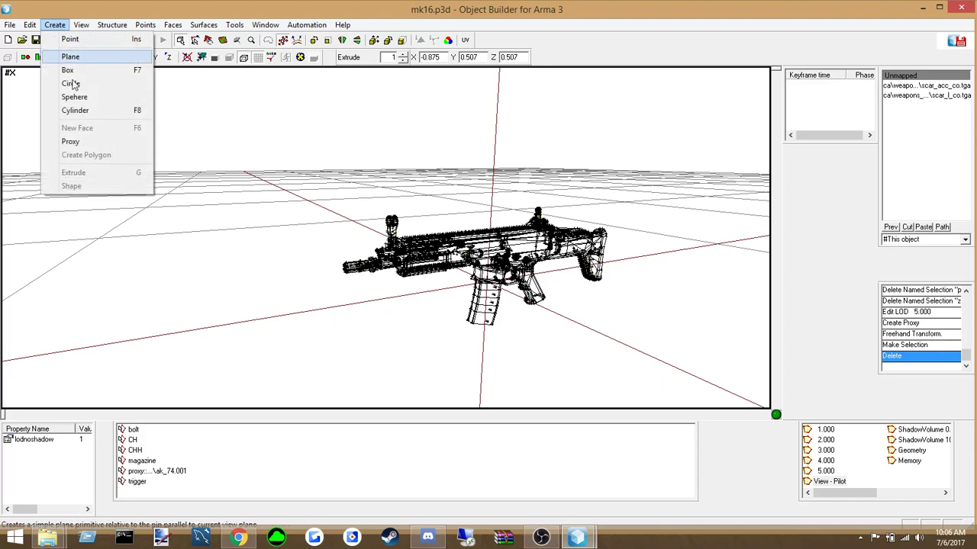
pyautogui.click(70, 142)
pyautogui.click(172, 127)
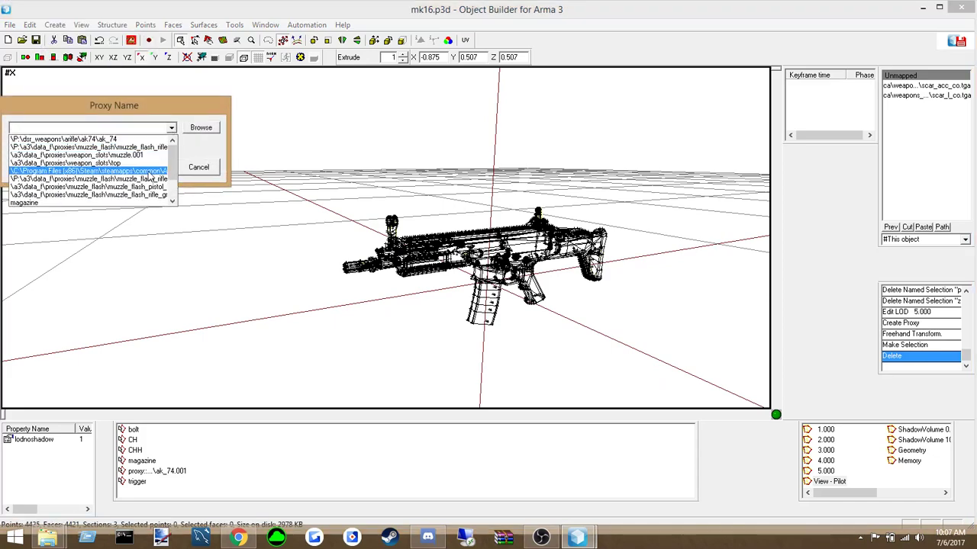
pyautogui.click(159, 149)
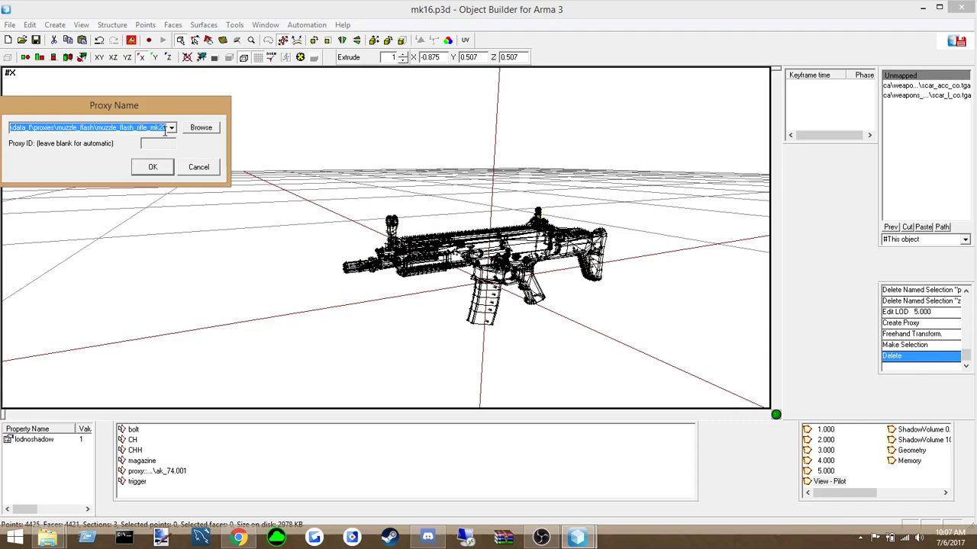
pyautogui.click(163, 128)
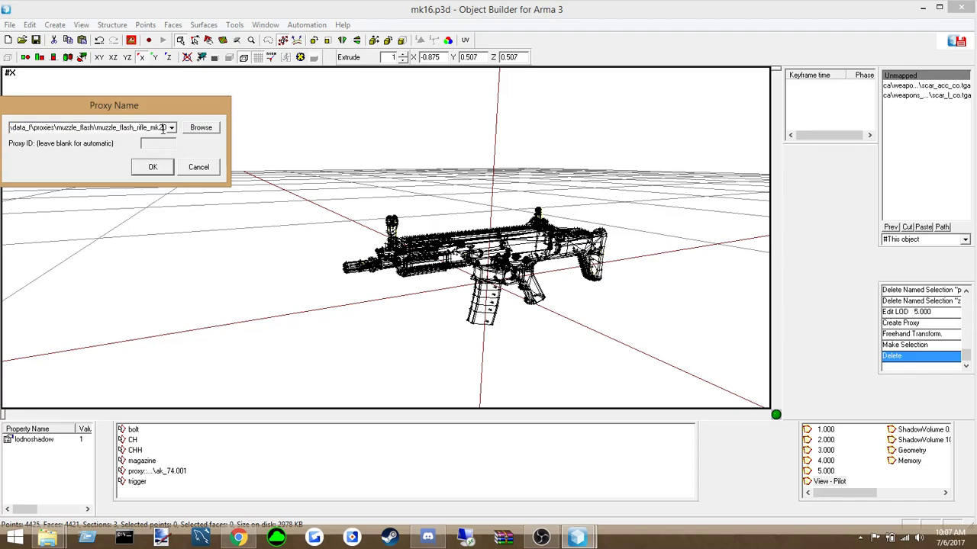
pyautogui.click(152, 167)
# Move the muzzle flash proxy along the X axis only, forward to the mk16's muzzle area
pyautogui.moveTo(209, 190); pyautogui.dragTo(221, 135, button='right')
pyautogui.moveTo(473, 245); pyautogui.dragTo(333, 250)
pyautogui.moveTo(354, 309); pyautogui.dragTo(352, 308, button='right')
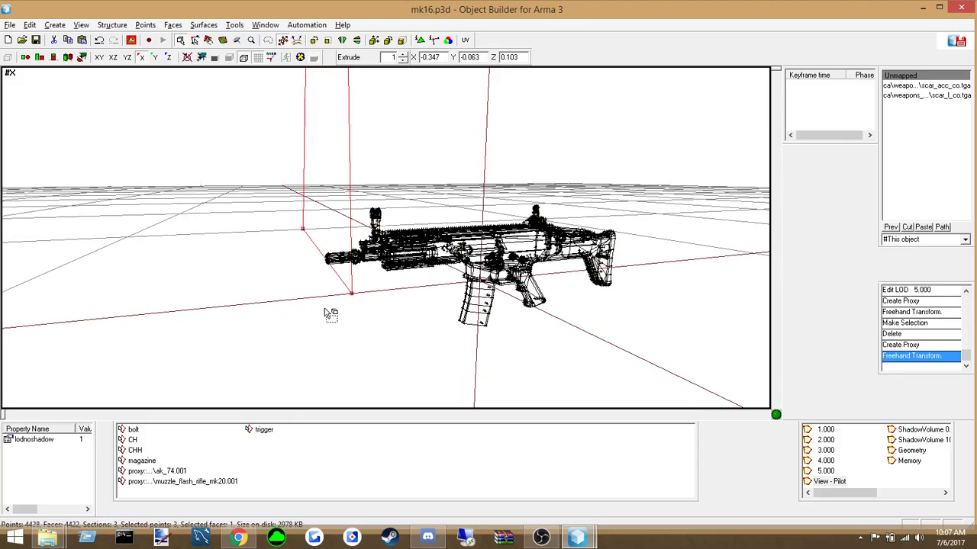
pyautogui.scroll(6, 331, 314)
pyautogui.moveTo(354, 323); pyautogui.dragTo(354, 323, button='right')
pyautogui.moveTo(358, 327)
pyautogui.mouseDown()
pyautogui.moveTo(367, 320)
pyautogui.moveTo(357, 323)
pyautogui.mouseUp()
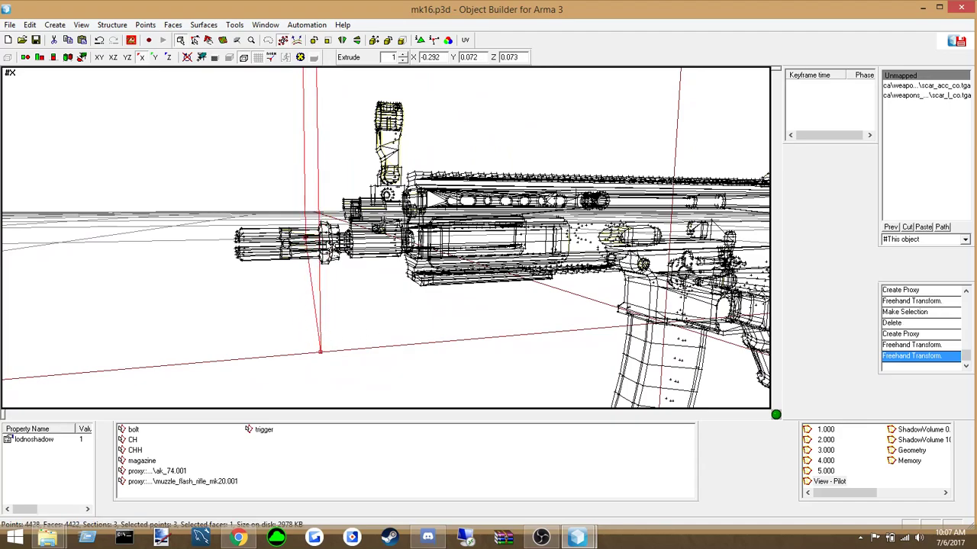
pyautogui.moveTo(336, 256); pyautogui.dragTo(239, 279, button='right')
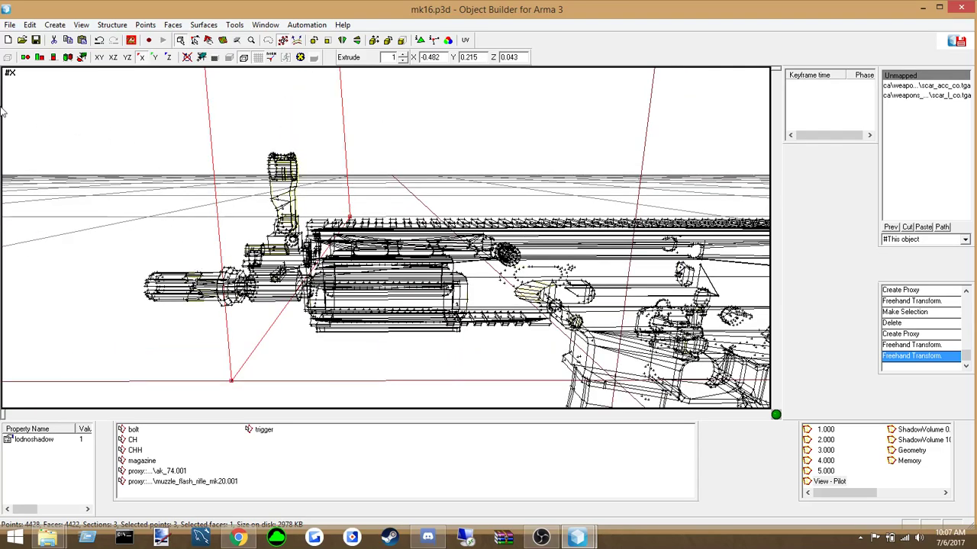
pyautogui.moveTo(113, 281); pyautogui.dragTo(147, 286, button='right')
pyautogui.moveTo(309, 342); pyautogui.dragTo(309, 338, button='right')
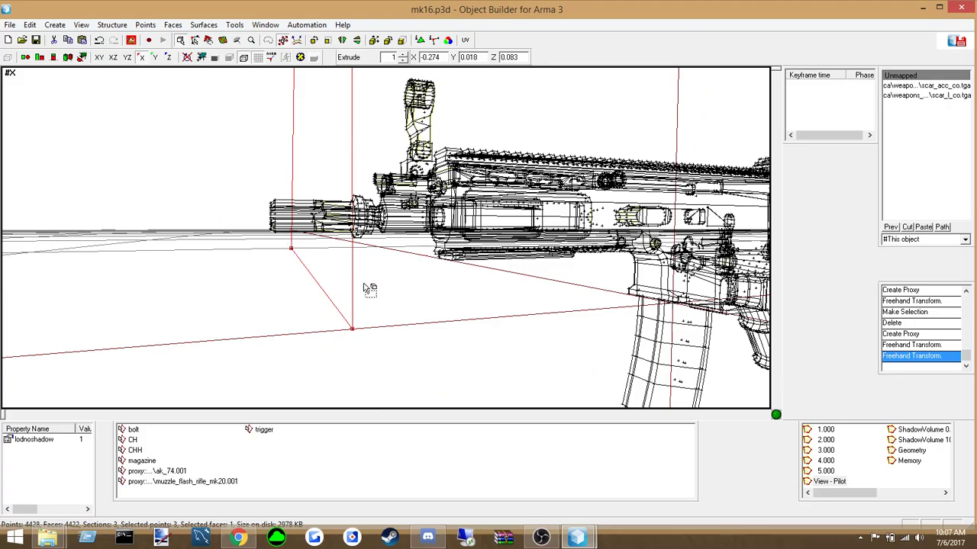
pyautogui.moveTo(374, 297); pyautogui.dragTo(358, 272, button='right')
# Restrict movement to the Y axis, raise the muzzle flash proxy to barrel height, and deselect it
pyautogui.click(154, 68)
pyautogui.click(154, 58)
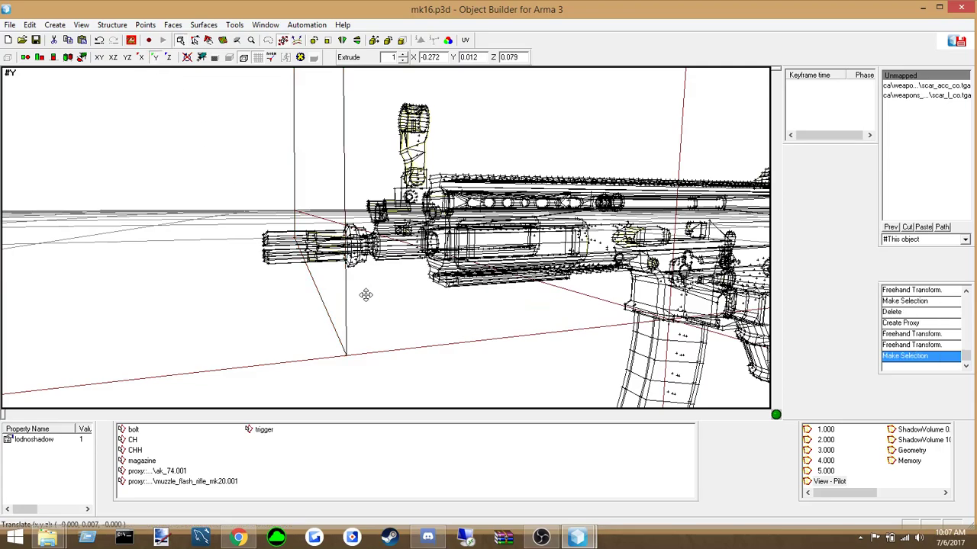
pyautogui.moveTo(375, 366); pyautogui.dragTo(321, 317)
pyautogui.moveTo(369, 334); pyautogui.dragTo(380, 271, button='right')
pyautogui.moveTo(381, 270); pyautogui.dragTo(381, 271)
pyautogui.moveTo(382, 270)
pyautogui.mouseDown(button='right')
pyautogui.moveTo(355, 287)
pyautogui.moveTo(363, 298)
pyautogui.mouseUp(button='right')
pyautogui.moveTo(372, 341); pyautogui.dragTo(375, 340, button='right')
pyautogui.click(374, 342)
pyautogui.moveTo(406, 341); pyautogui.dragTo(444, 350, button='middle')
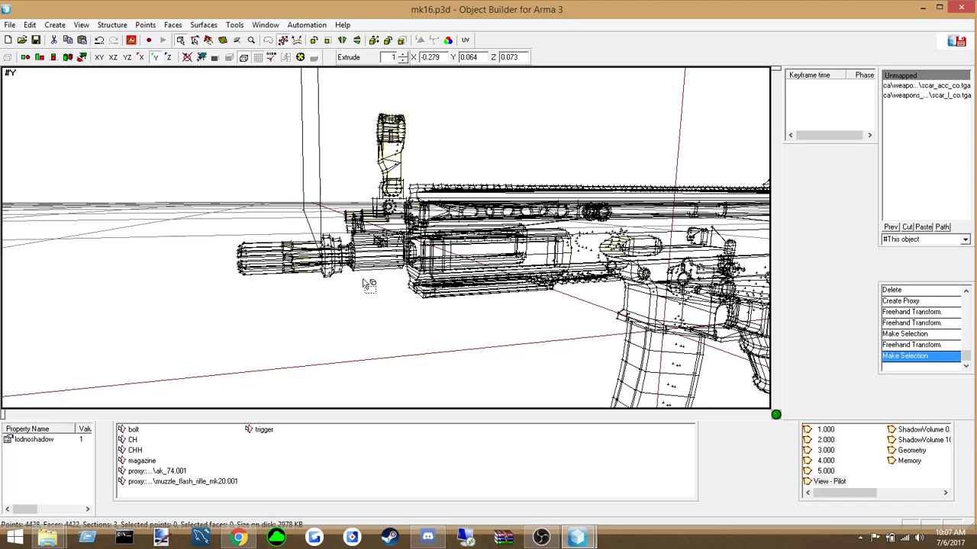
# Copy the muzzle flash proxy from the View - Pilot LOD and paste it into LODs 1.000 and 2.000
pyautogui.moveTo(392, 313); pyautogui.dragTo(281, 263, button='right')
pyautogui.moveTo(263, 243); pyautogui.dragTo(206, 166)
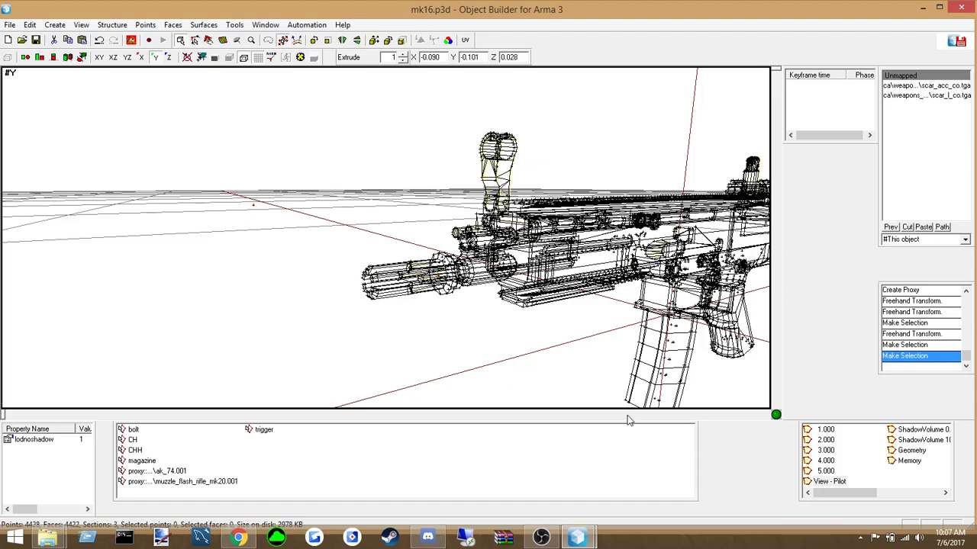
pyautogui.click(817, 429)
pyautogui.hotkey('ctrl', 'v')
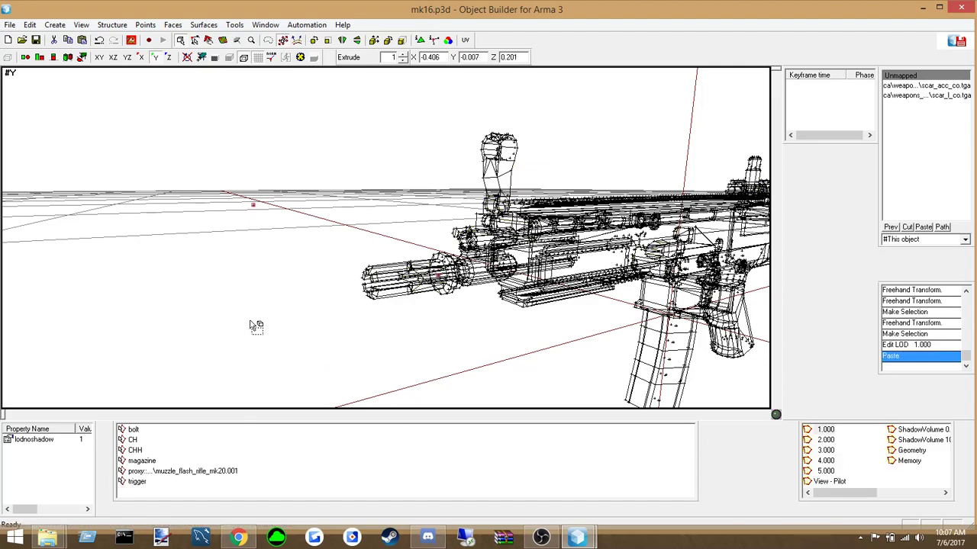
pyautogui.click(256, 327)
pyautogui.click(818, 441)
pyautogui.hotkey('ctrl', 'v')
pyautogui.click(289, 337)
# Paste the muzzle flash proxy into LODs 3.000, 4.000 and 5.000
pyautogui.click(824, 451)
pyautogui.hotkey('ctrl', 'v')
pyautogui.click(333, 341)
pyautogui.click(826, 461)
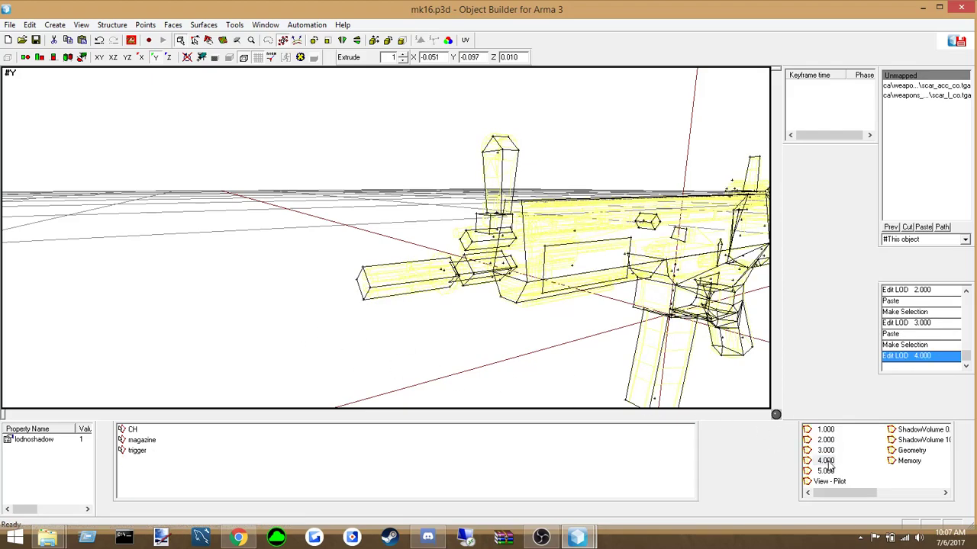
pyautogui.hotkey('ctrl', 'v')
pyautogui.click(275, 338)
pyautogui.click(825, 470)
pyautogui.hotkey('ctrl', 'v')
pyautogui.click(259, 344)
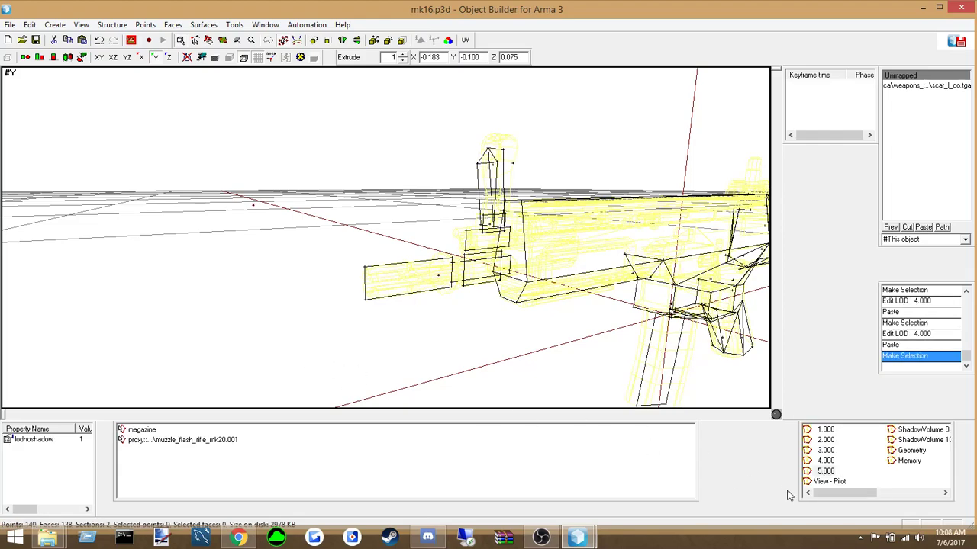
# Check the View - Pilot LOD and LODs 1.000 through 5.000 for the muzzle_flash_rifle_mk20 proxy
pyautogui.click(828, 482)
pyautogui.moveTo(195, 174); pyautogui.dragTo(275, 235)
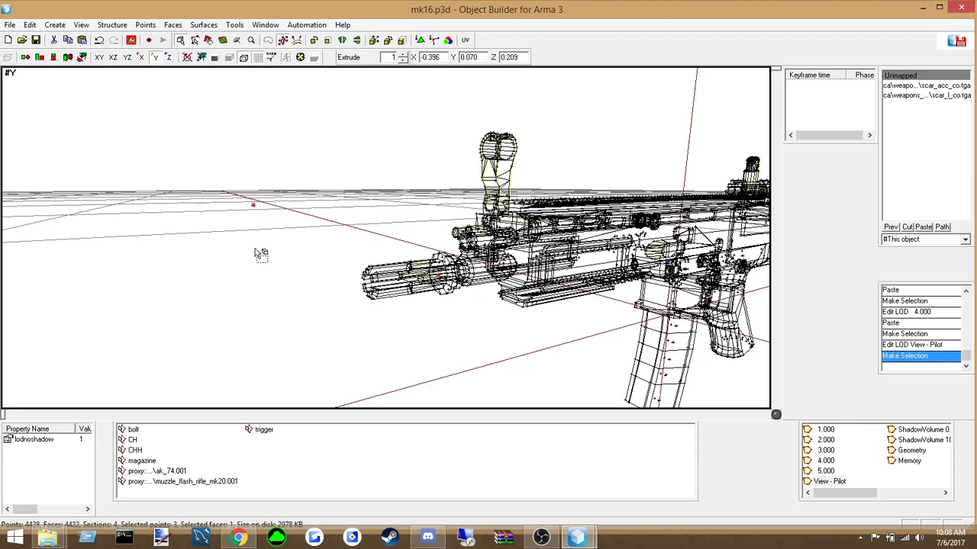
pyautogui.click(264, 286)
pyautogui.click(826, 430)
pyautogui.click(145, 472)
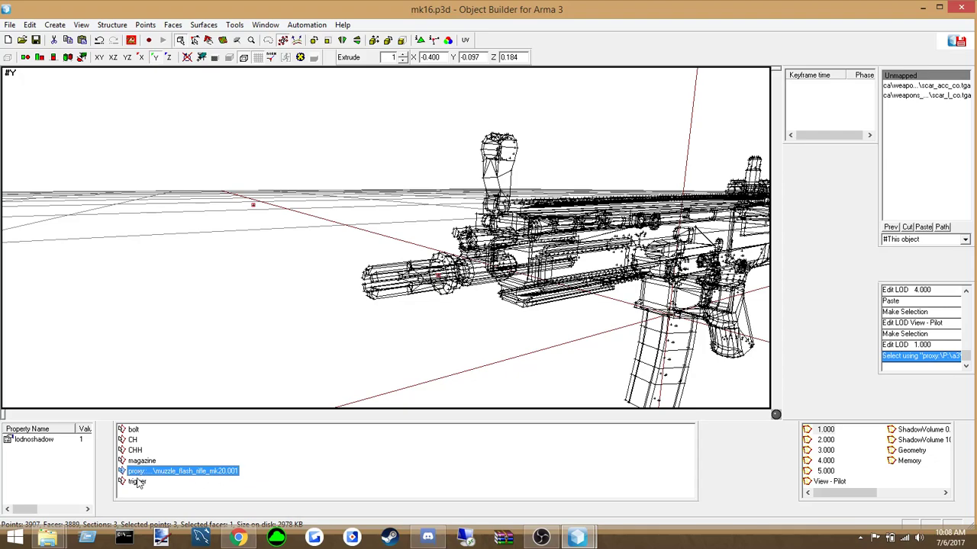
pyautogui.click(826, 439)
pyautogui.click(826, 450)
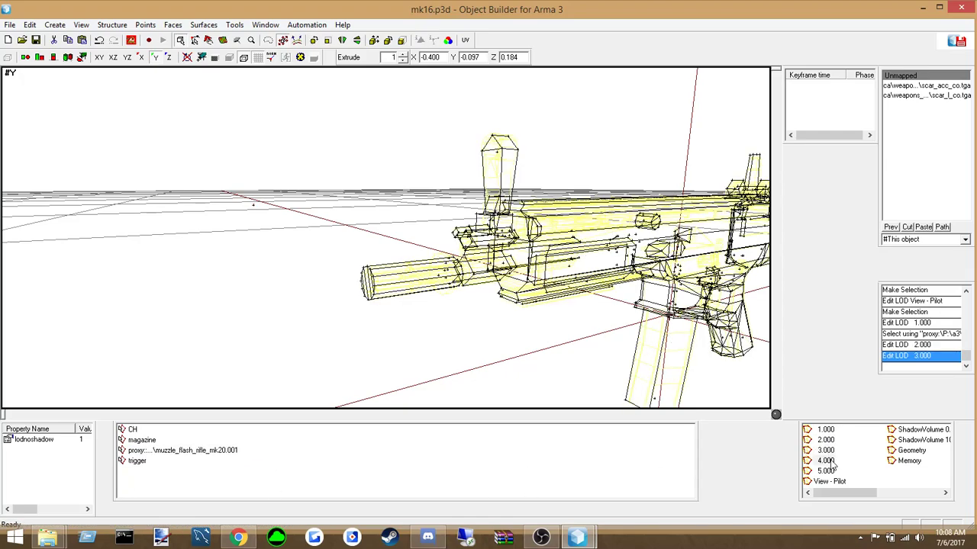
pyautogui.click(826, 461)
pyautogui.click(826, 471)
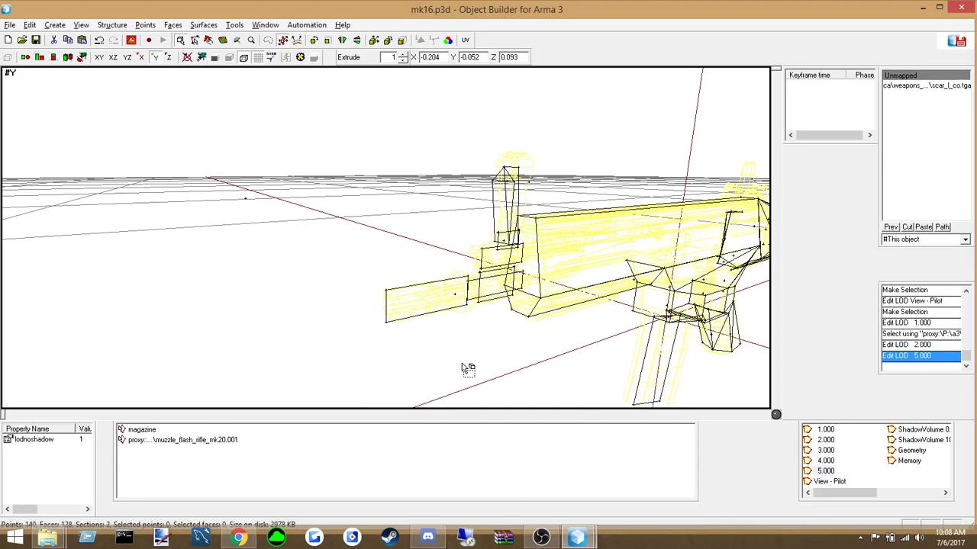
# Switch back to the View - Pilot LOD and save the mk16 model
pyautogui.click(829, 482)
pyautogui.click(10, 25)
pyautogui.click(43, 103)
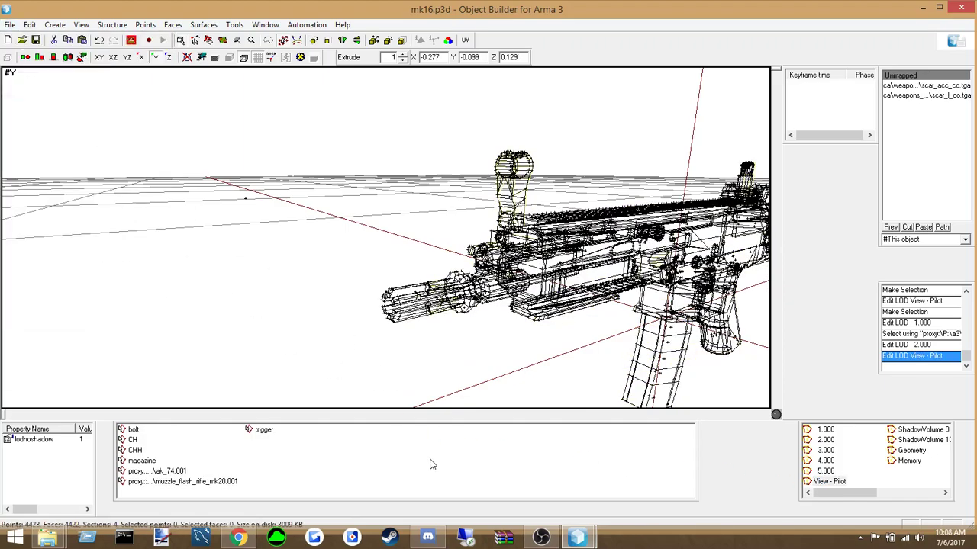
# Examine the geometry of the CHH, magazine, ak_74 proxy and muzzle_flash_rifle_mk20 proxy selections in the View - Pilot LOD
pyautogui.moveTo(392, 369); pyautogui.dragTo(392, 366, button='middle')
pyautogui.moveTo(304, 308); pyautogui.dragTo(176, 167)
pyautogui.moveTo(294, 337); pyautogui.dragTo(294, 337, button='middle')
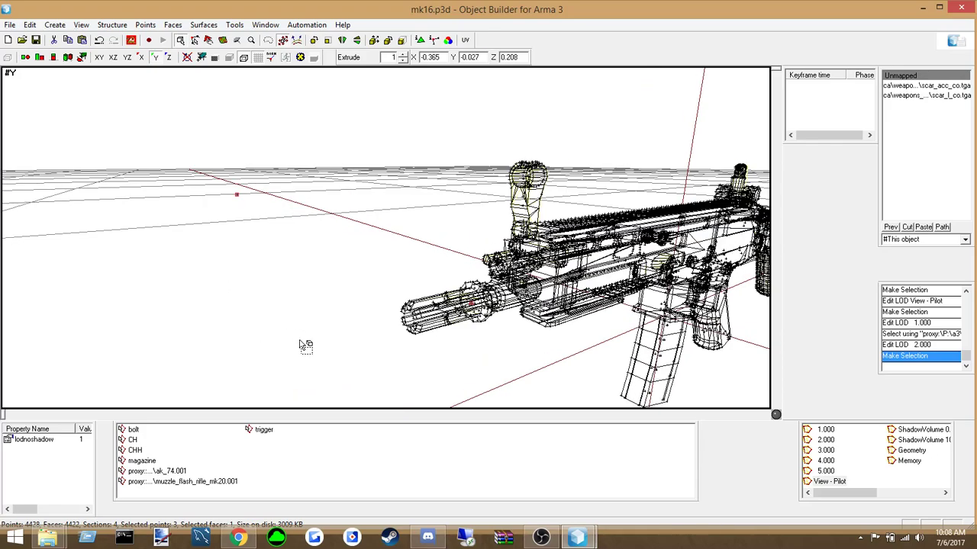
pyautogui.click(147, 471)
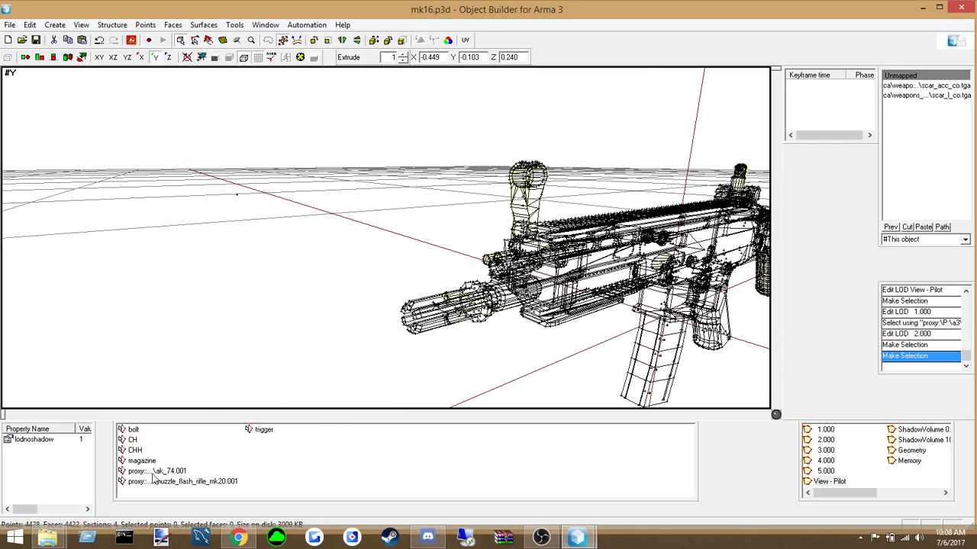
pyautogui.click(142, 461)
pyautogui.click(141, 451)
pyautogui.click(149, 462)
pyautogui.click(151, 473)
pyautogui.click(153, 482)
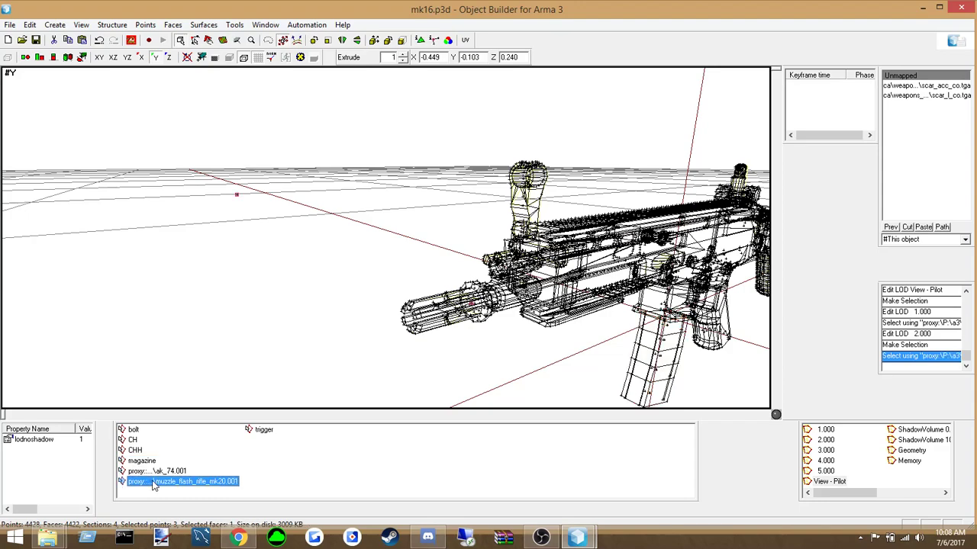
# Widen the action history list and dock the keyframe list between it and the texture list
pyautogui.moveTo(882, 308); pyautogui.dragTo(767, 292)
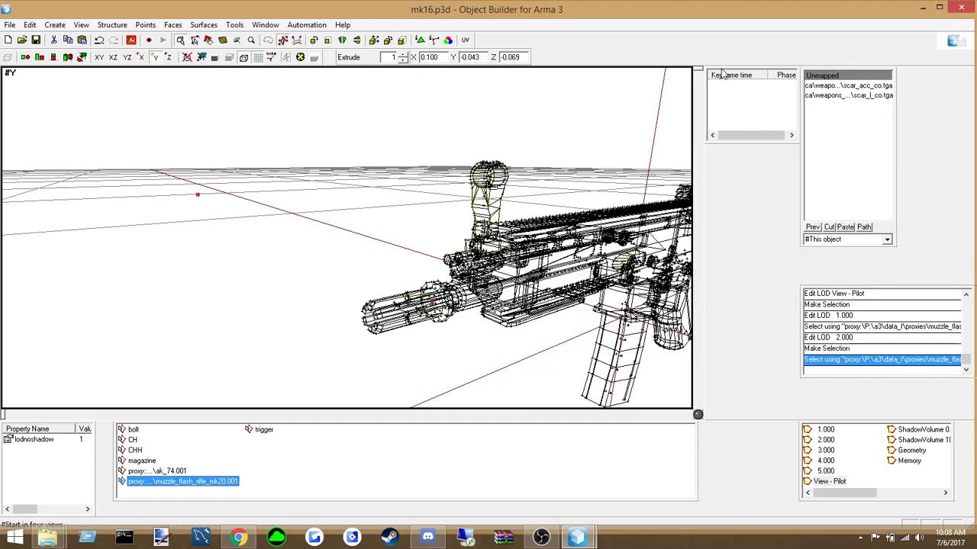
pyautogui.moveTo(708, 77); pyautogui.dragTo(919, 82)
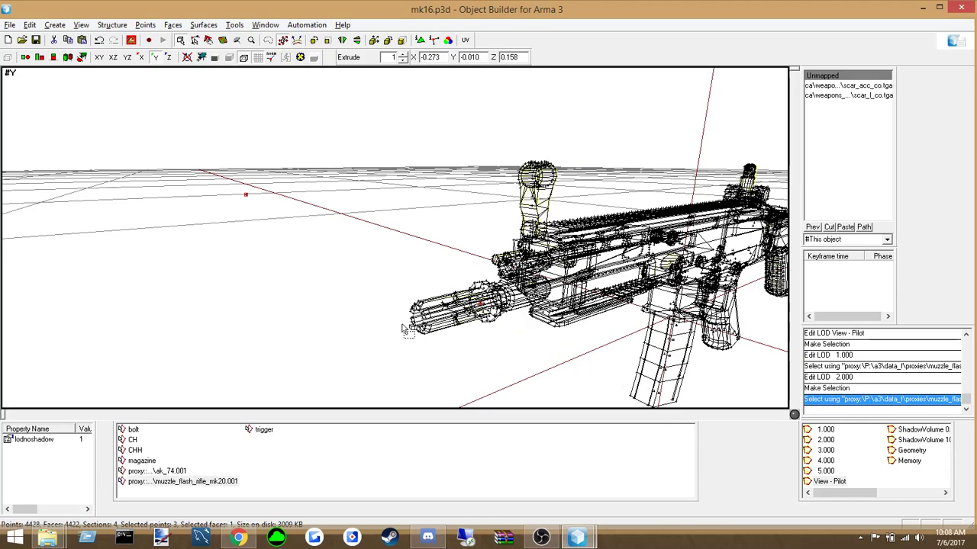
pyautogui.moveTo(406, 331); pyautogui.dragTo(348, 321, button='right')
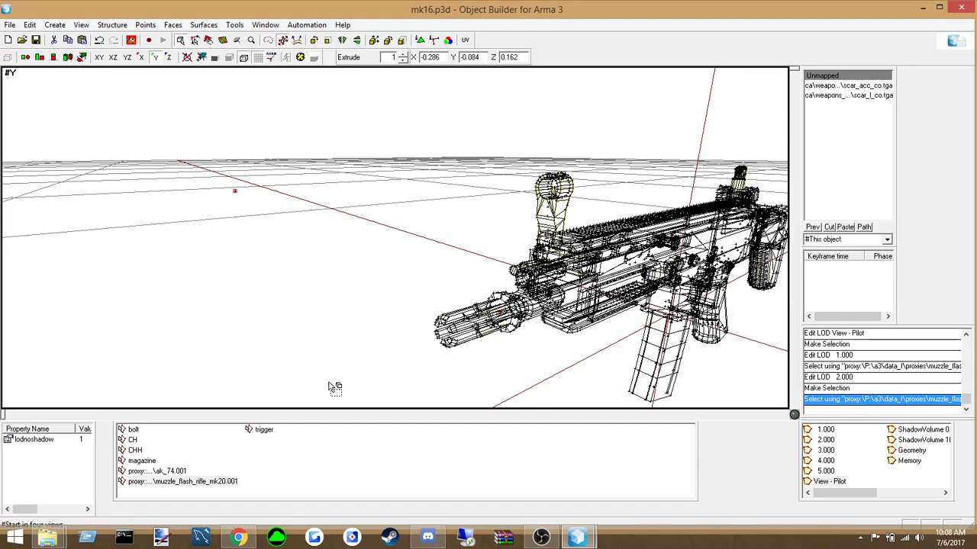
# Highlight the bolt, magazine and both proxy selections one by one to compare what each covers
pyautogui.click(133, 429)
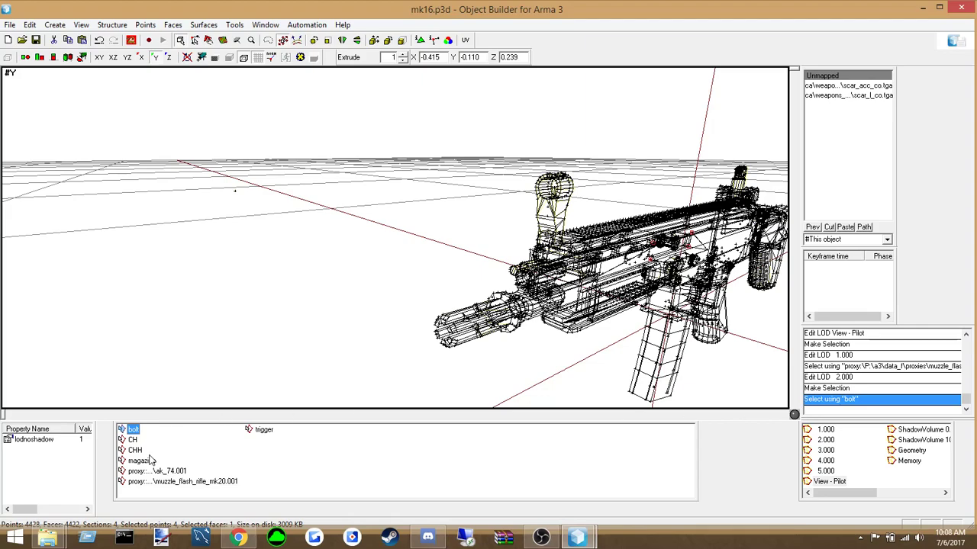
pyautogui.click(145, 461)
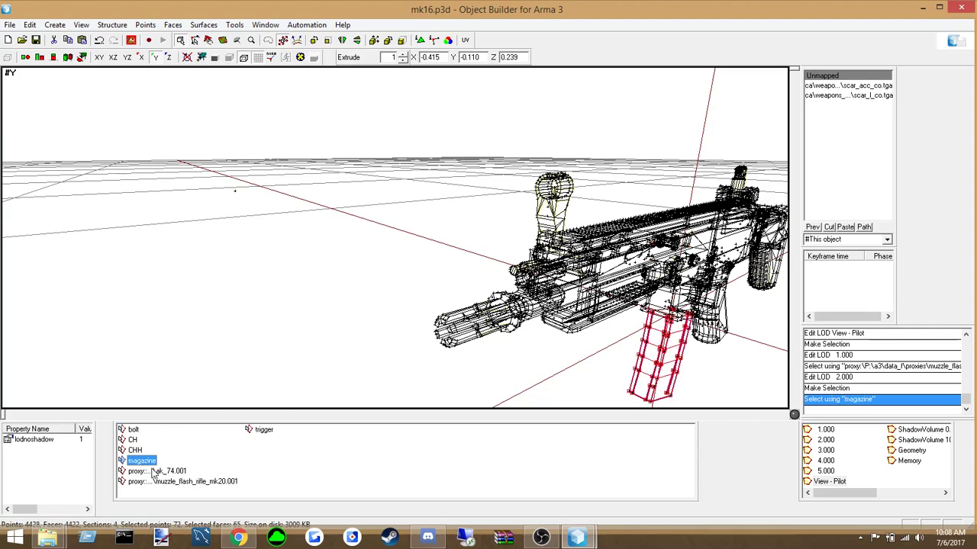
pyautogui.click(153, 471)
pyautogui.click(158, 482)
pyautogui.moveTo(260, 380); pyautogui.dragTo(275, 368, button='middle')
# Create a new named selection called muzzleFlash from the muzzle_flash_rifle_mk20 proxy's geometry
pyautogui.click(184, 482)
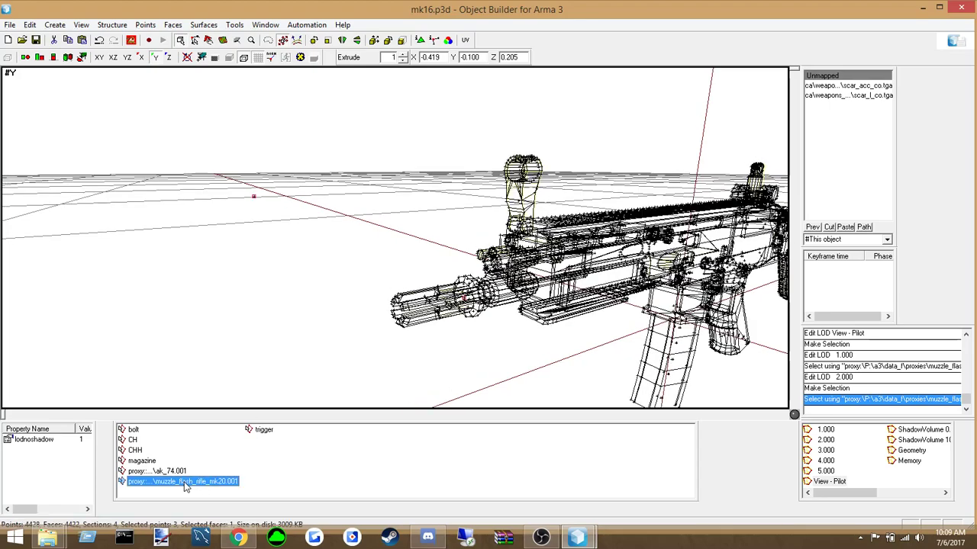
pyautogui.rightClick(449, 472)
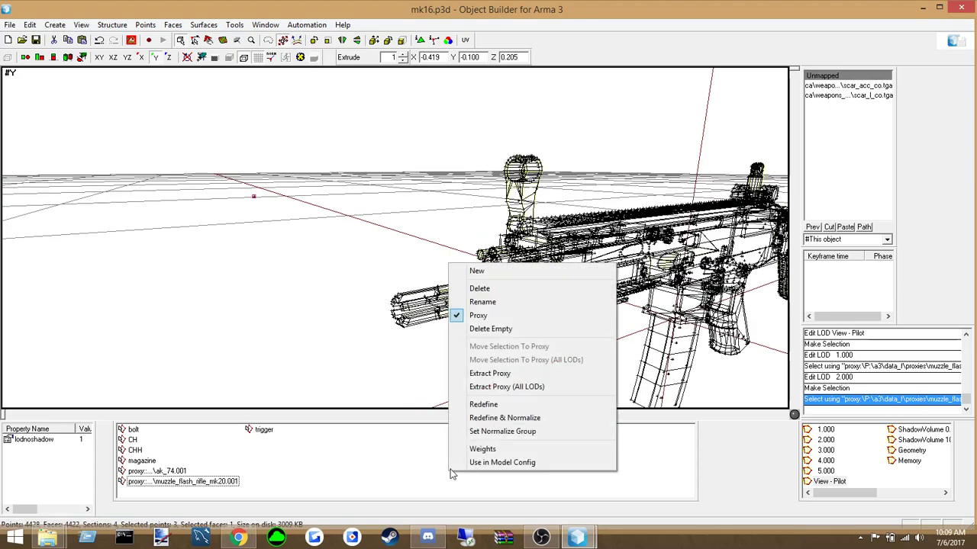
pyautogui.click(477, 272)
pyautogui.write('muzzleFlash')
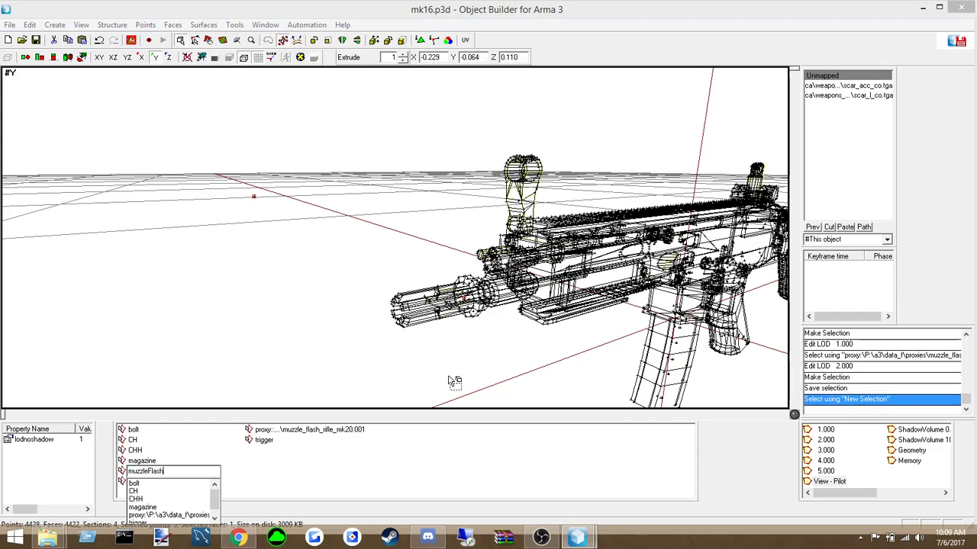
pyautogui.press('Return')
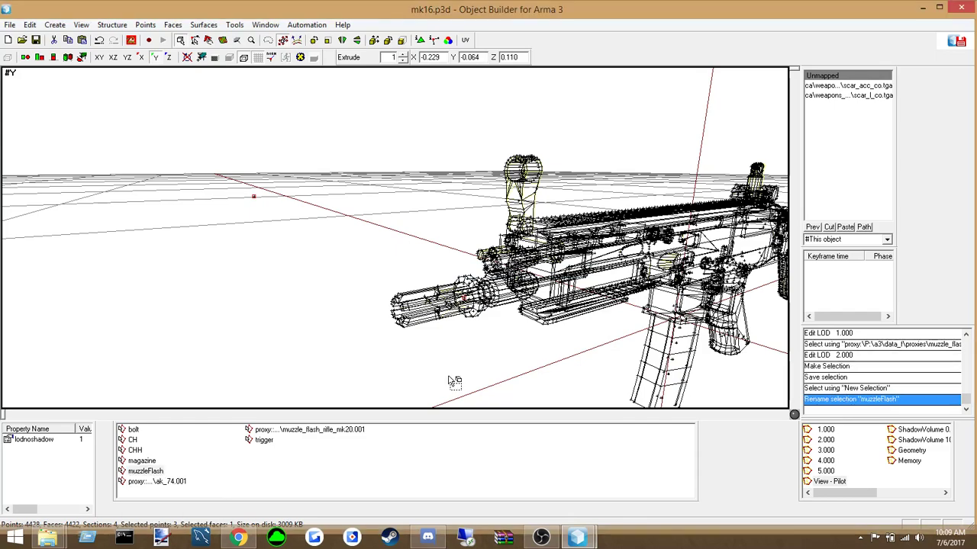
# Highlight the named selections in the View - Pilot LOD one by one and compare muzzleFlash with the muzzle_flash_rifle_mk20 proxy
pyautogui.click(290, 367)
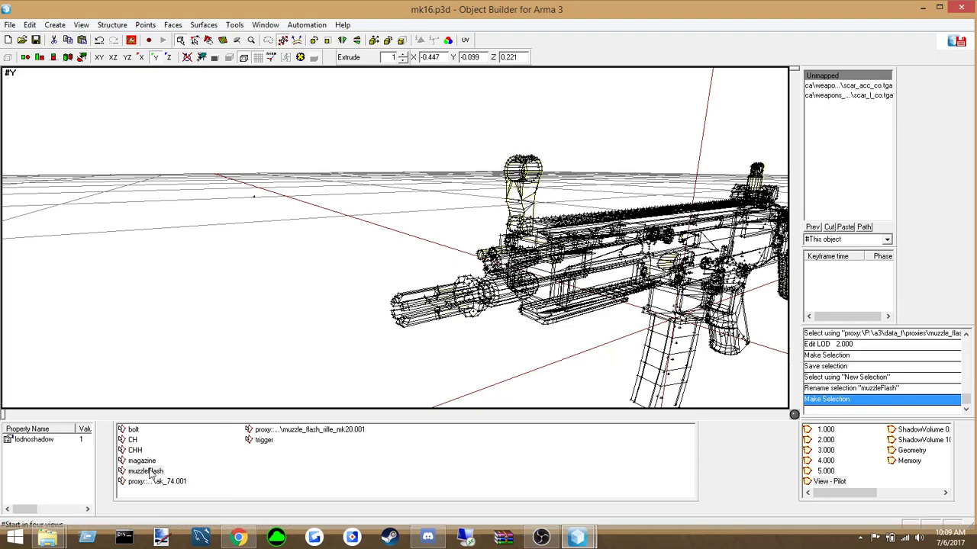
pyautogui.click(134, 430)
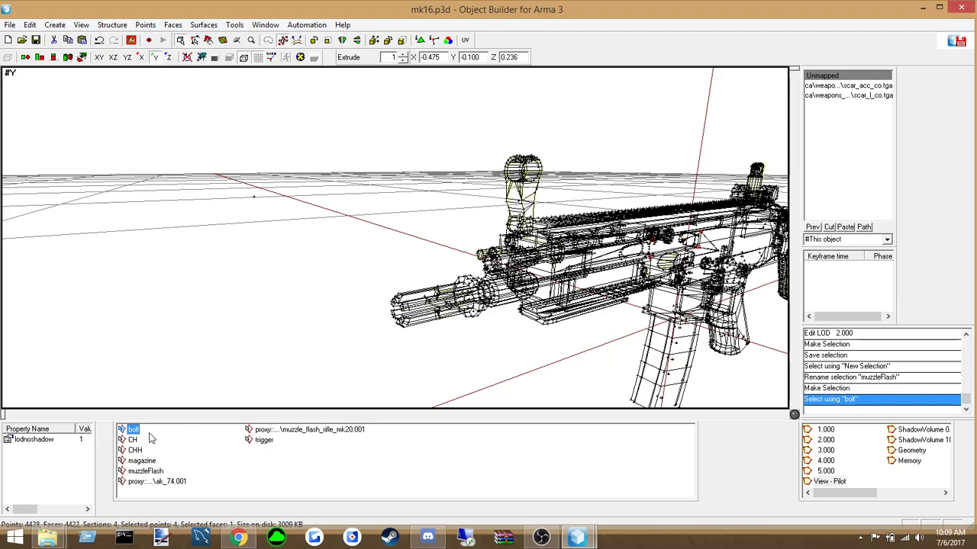
pyautogui.click(133, 440)
pyautogui.click(135, 451)
pyautogui.click(141, 461)
pyautogui.click(145, 471)
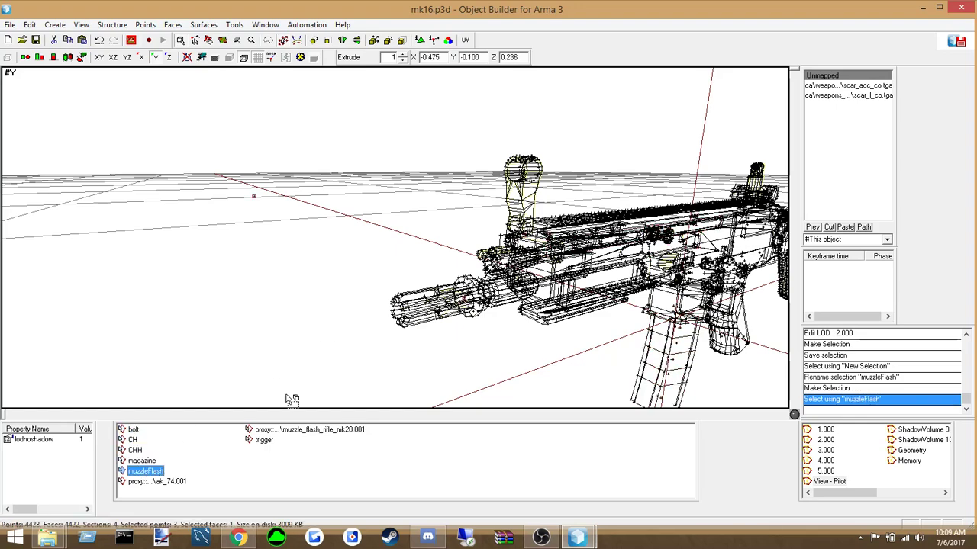
pyautogui.click(141, 461)
pyautogui.click(330, 430)
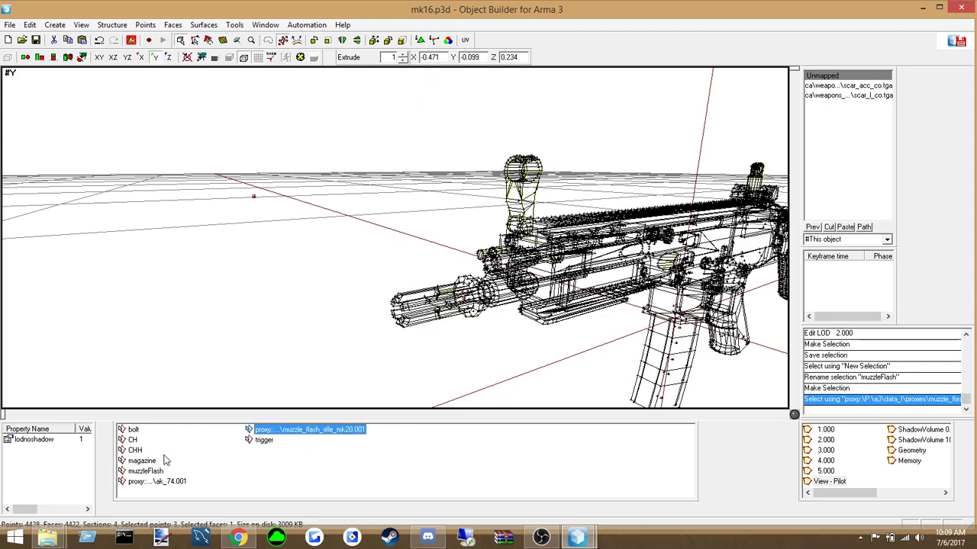
pyautogui.click(151, 461)
pyautogui.click(154, 472)
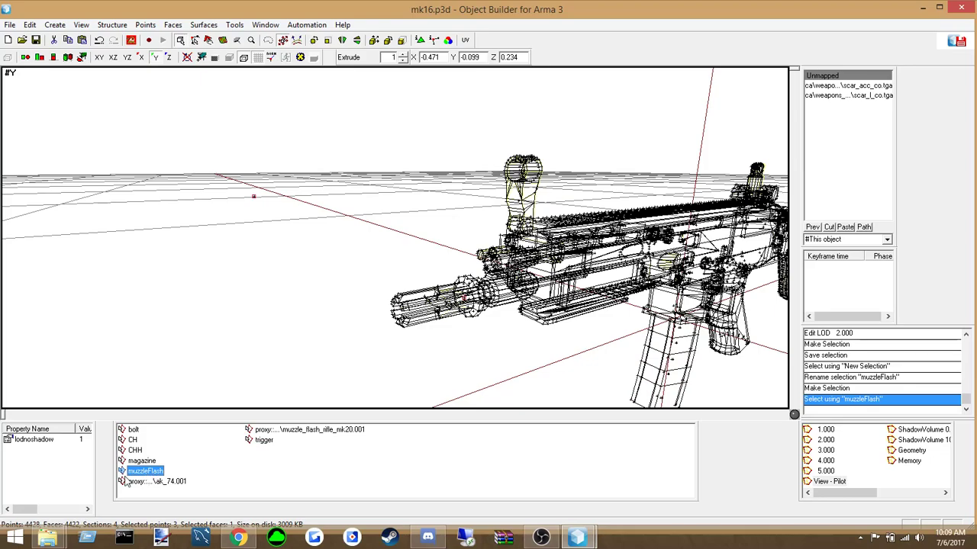
# Clear the current selection and save the mk16 model
pyautogui.click(274, 367)
pyautogui.moveTo(502, 322); pyautogui.dragTo(506, 319, button='middle')
pyautogui.moveTo(388, 324); pyautogui.dragTo(388, 324, button='middle')
pyautogui.scroll(-3, 388, 325)
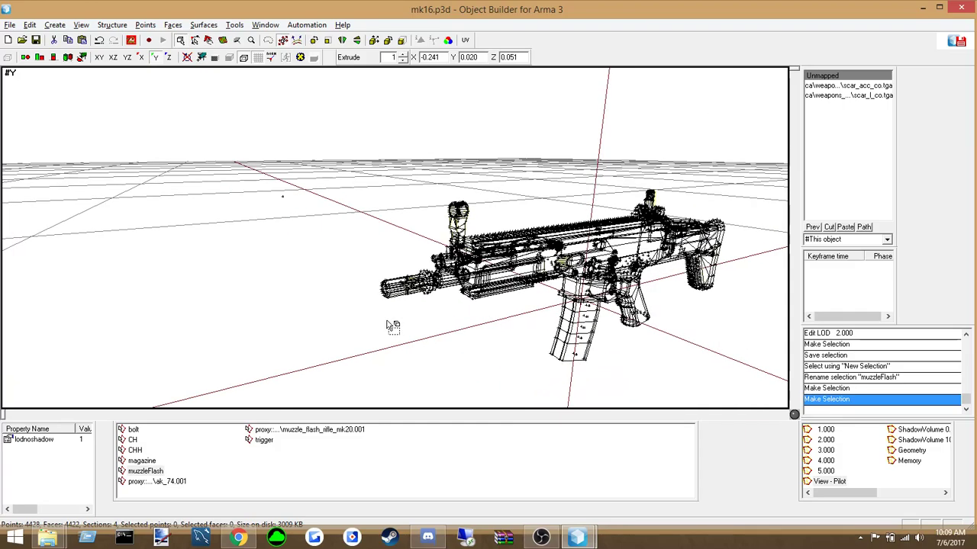
pyautogui.scroll(2, 388, 324)
pyautogui.moveTo(404, 315)
pyautogui.mouseDown(button='right')
pyautogui.moveTo(415, 308)
pyautogui.moveTo(406, 310)
pyautogui.mouseUp(button='right')
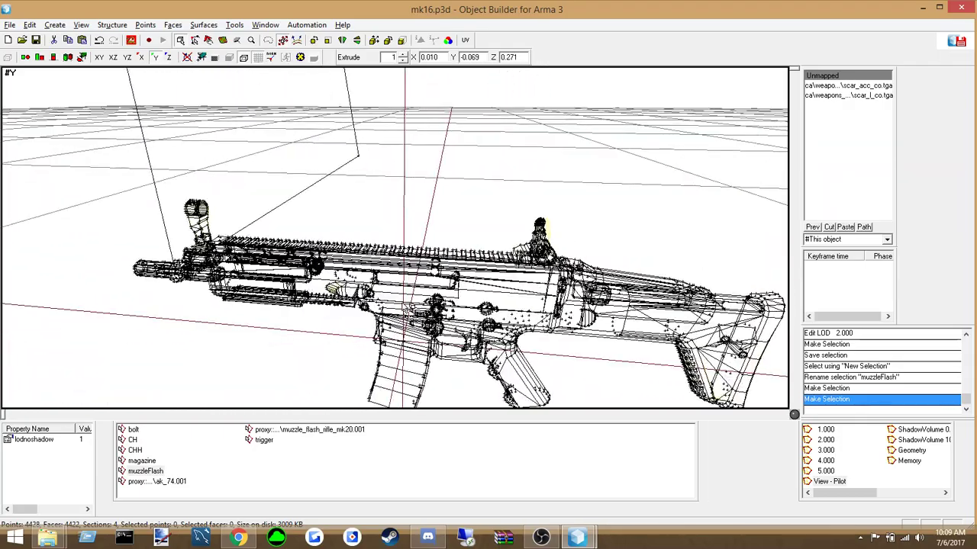
pyautogui.moveTo(359, 341); pyautogui.dragTo(608, 245, button='right')
pyautogui.moveTo(359, 238); pyautogui.dragTo(356, 238, button='right')
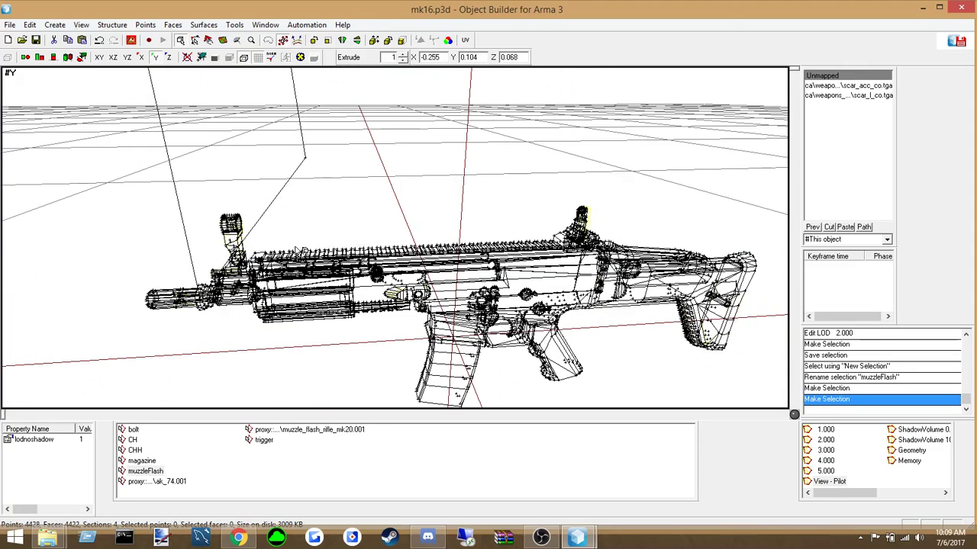
pyautogui.moveTo(283, 273); pyautogui.dragTo(407, 201, button='right')
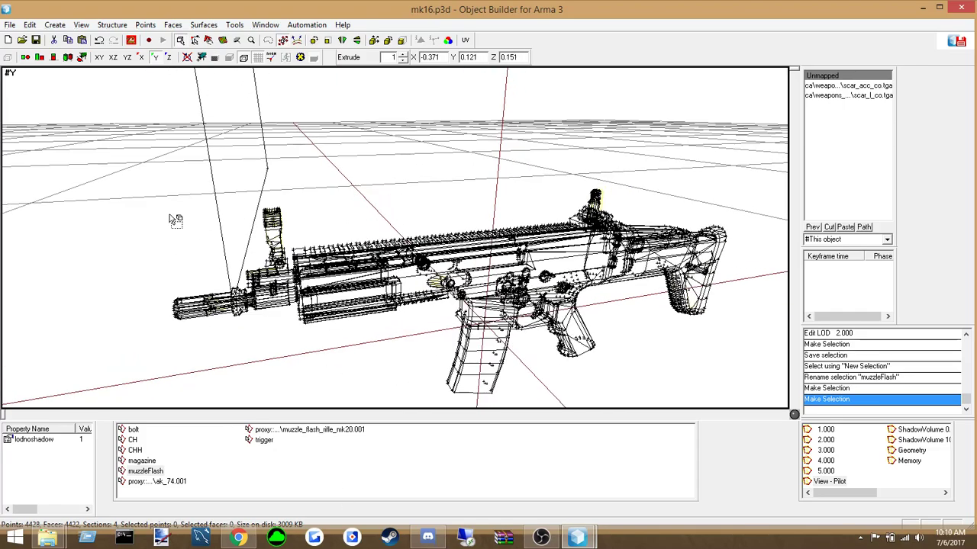
pyautogui.click(10, 25)
pyautogui.click(29, 101)
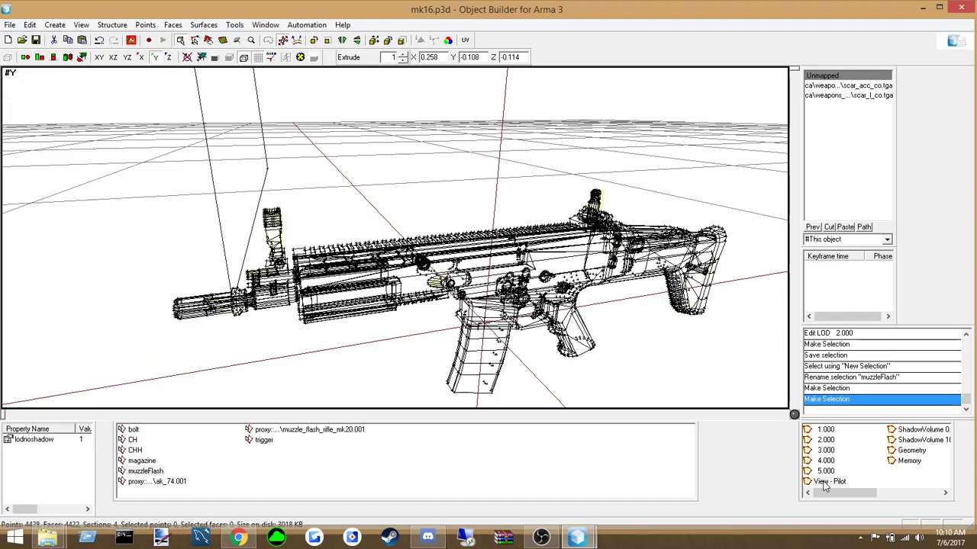
# In LOD 1.000, create a named selection called muzzleFlash from the muzzle_flash_rifle_mk20 proxy's geometry
pyautogui.click(821, 430)
pyautogui.click(303, 359)
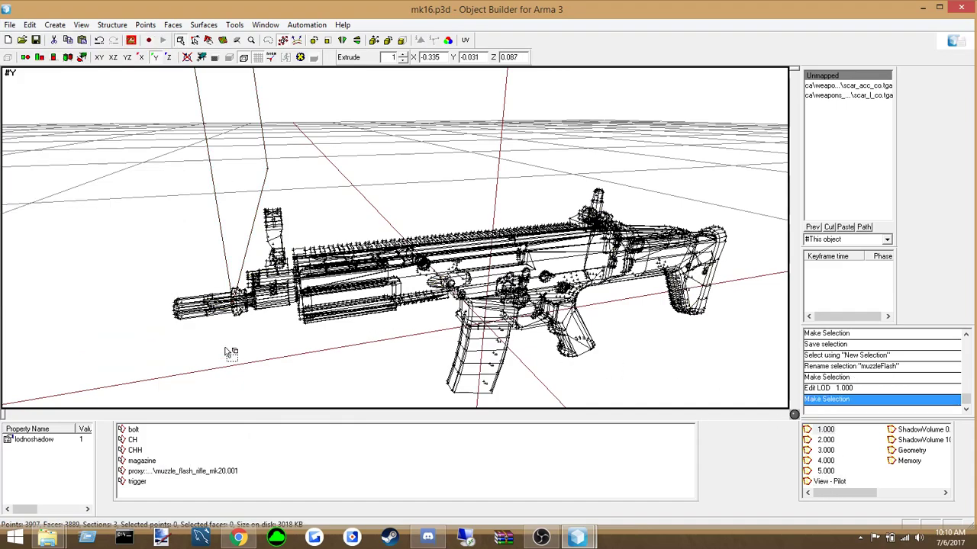
pyautogui.moveTo(229, 351); pyautogui.dragTo(146, 435, button='right')
pyautogui.click(135, 450)
pyautogui.click(142, 462)
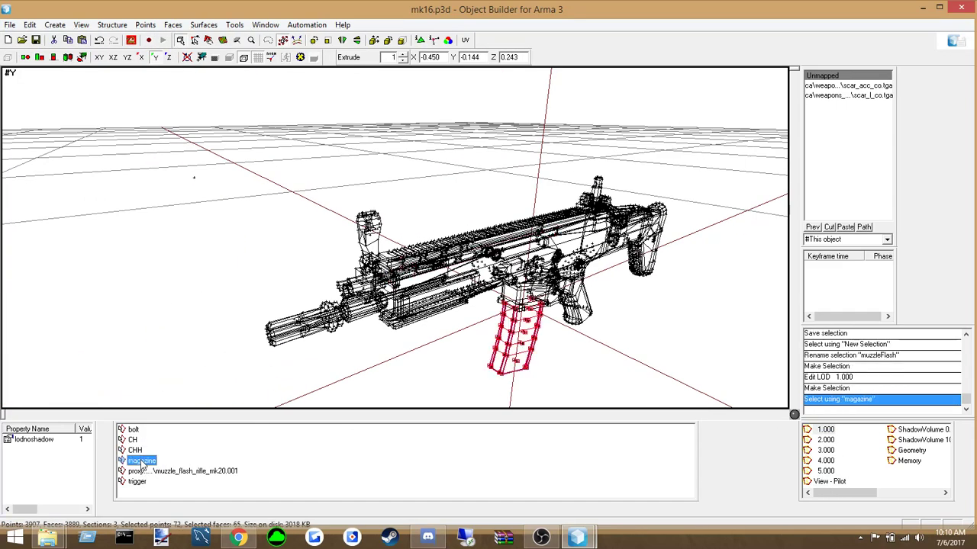
pyautogui.click(142, 472)
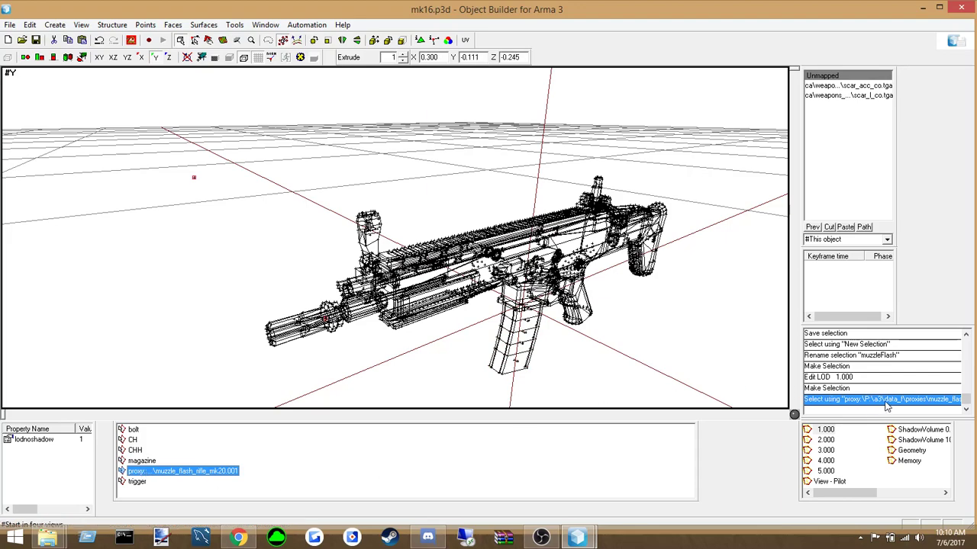
pyautogui.rightClick(404, 457)
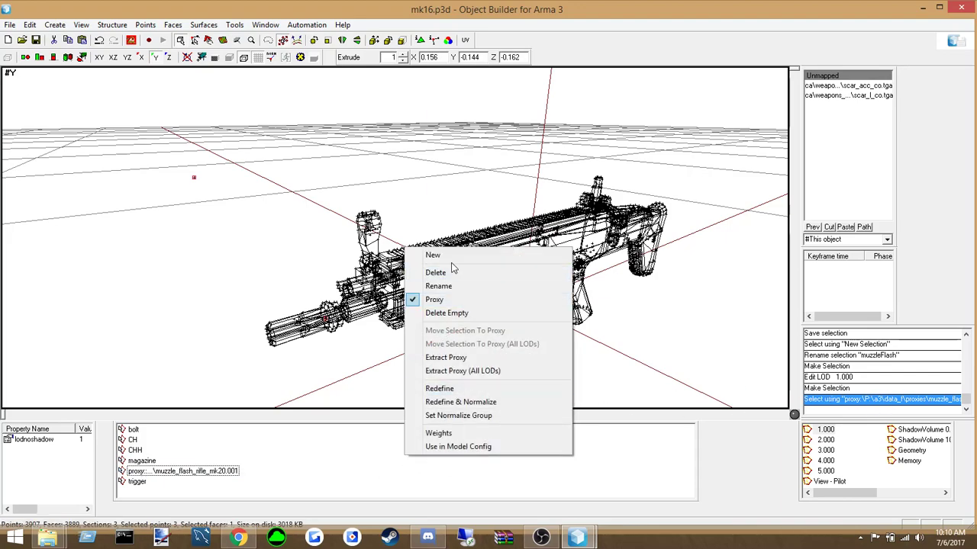
pyautogui.click(442, 257)
pyautogui.write('muzzleF')
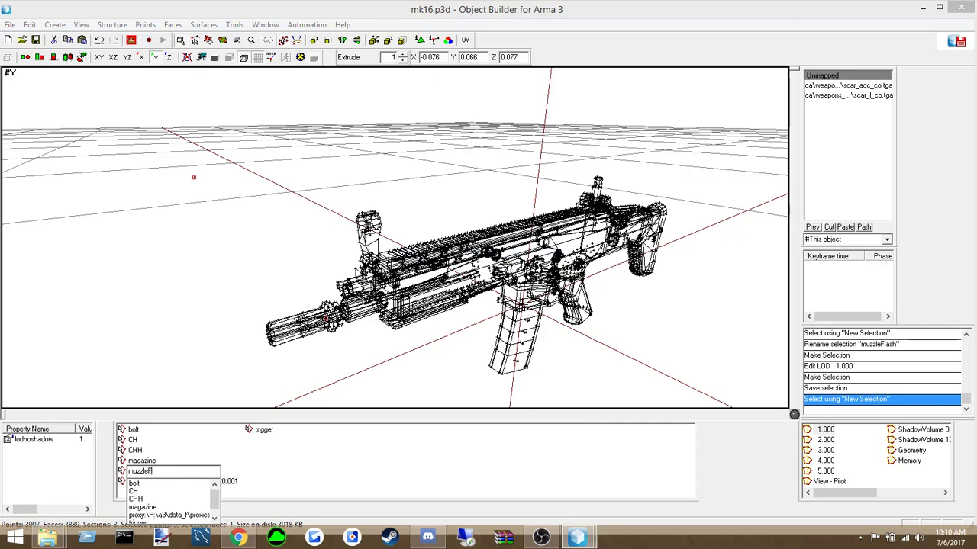
pyautogui.write('lash')
pyautogui.press('Return')
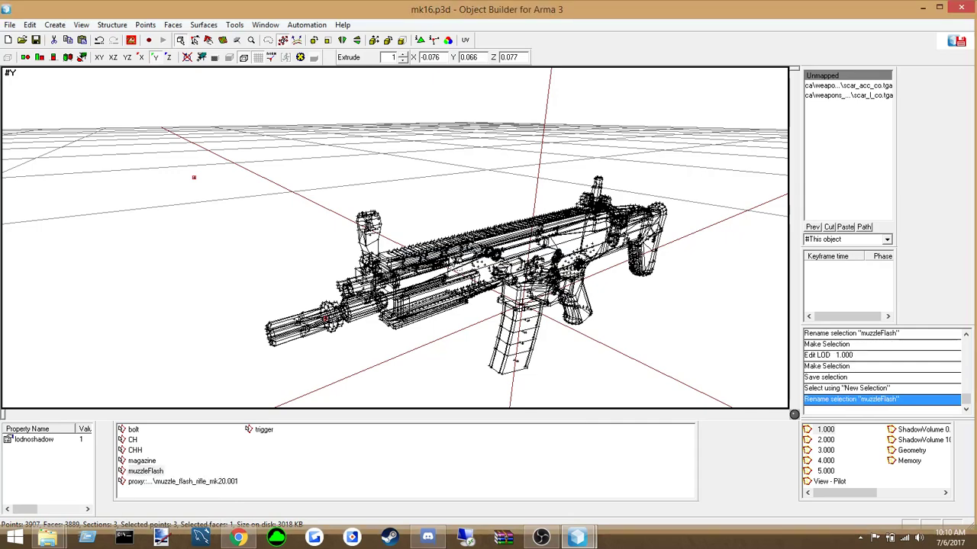
pyautogui.click(146, 339)
# In LOD 2.000, create a muzzleFlash named selection from the muzzle_flash_rifle_mk20 proxy's geometry
pyautogui.click(827, 440)
pyautogui.click(142, 461)
pyautogui.click(149, 471)
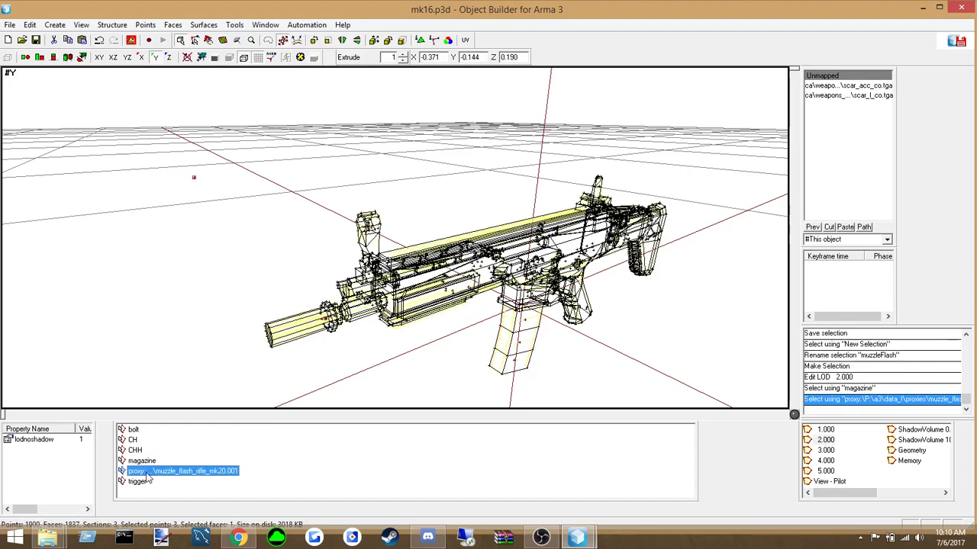
pyautogui.rightClick(389, 479)
pyautogui.click(416, 285)
pyautogui.write('m')
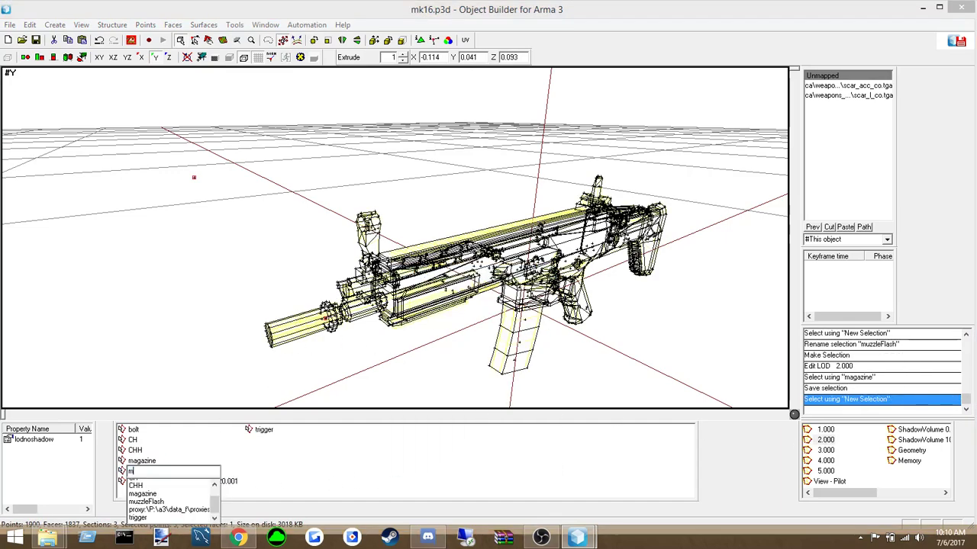
pyautogui.write('uzzleFlash')
pyautogui.press('Return')
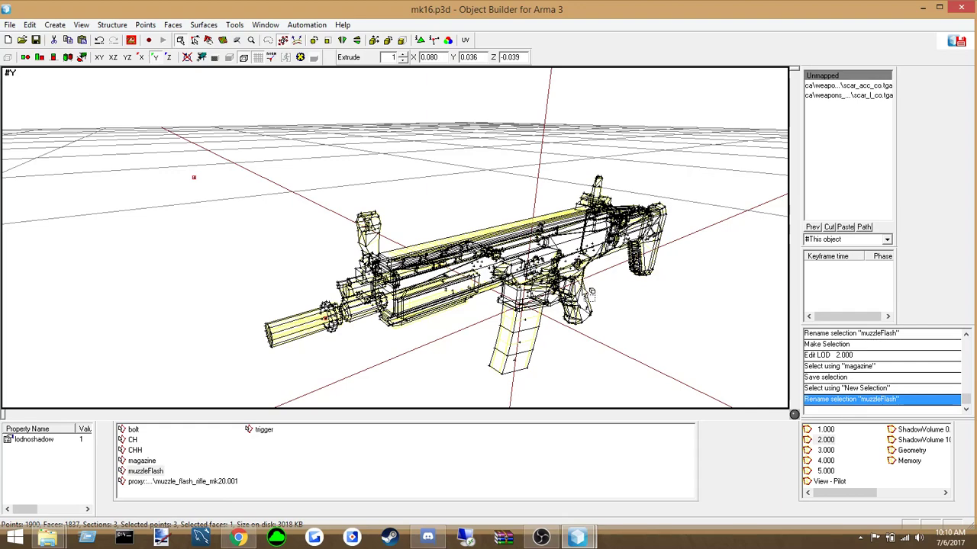
# In LOD 3.000, create a muzzleFlash named selection from the muzzle_flash_rifle_mk20 proxy's geometry
pyautogui.click(826, 451)
pyautogui.click(145, 441)
pyautogui.click(151, 451)
pyautogui.rightClick(402, 480)
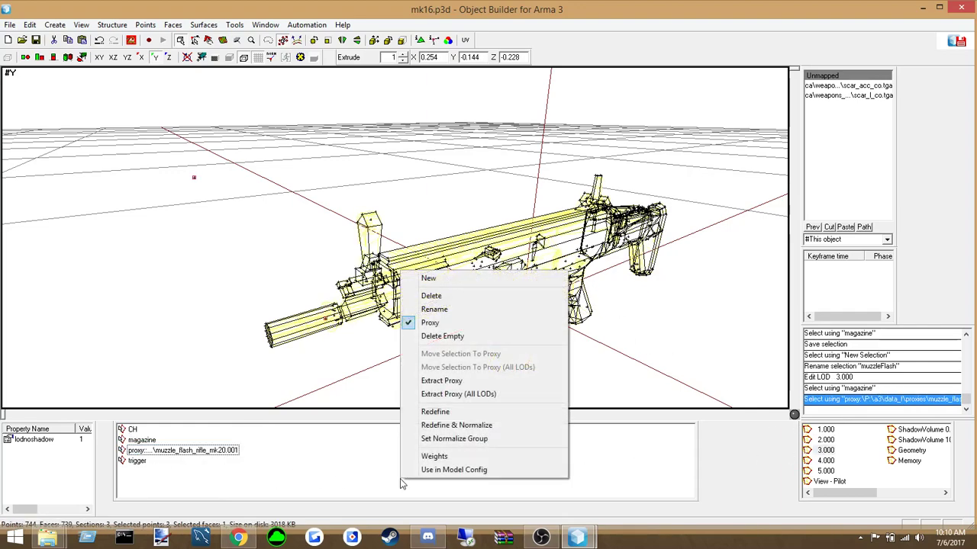
pyautogui.click(451, 276)
pyautogui.write('muzzleFlas')
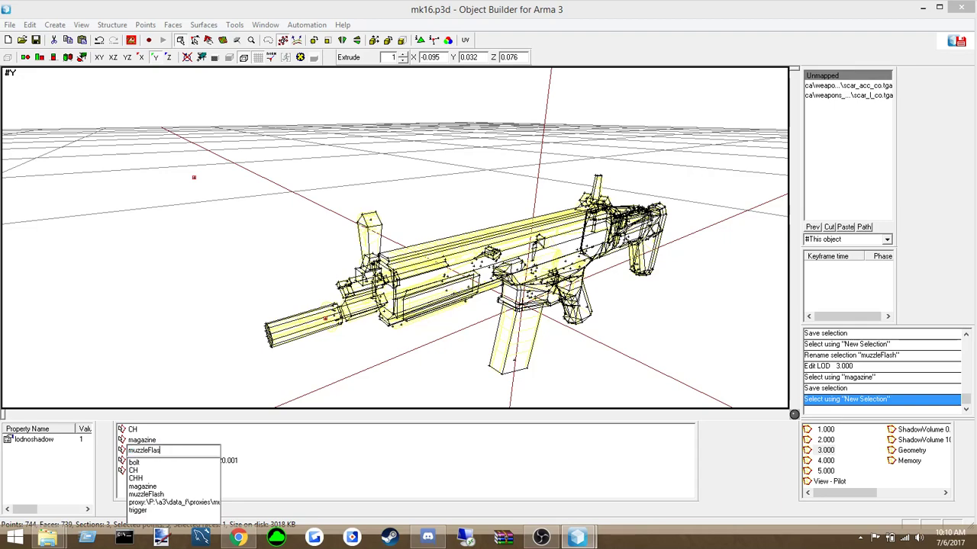
pyautogui.write('h')
pyautogui.press('Return')
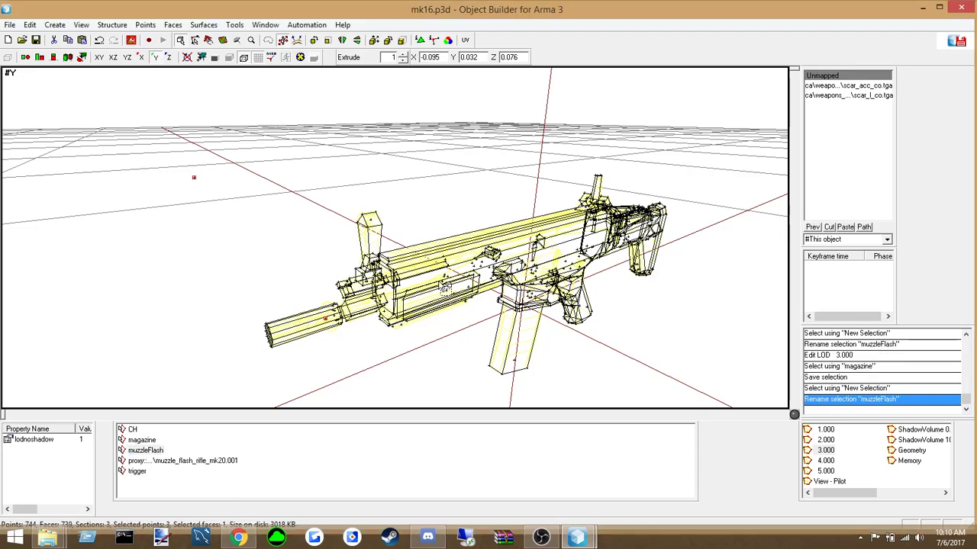
# In LOD 4.000, create a muzzleFlash named selection from the muzzle_flash_rifle_mk20 proxy's geometry
pyautogui.click(825, 461)
pyautogui.click(145, 441)
pyautogui.click(151, 451)
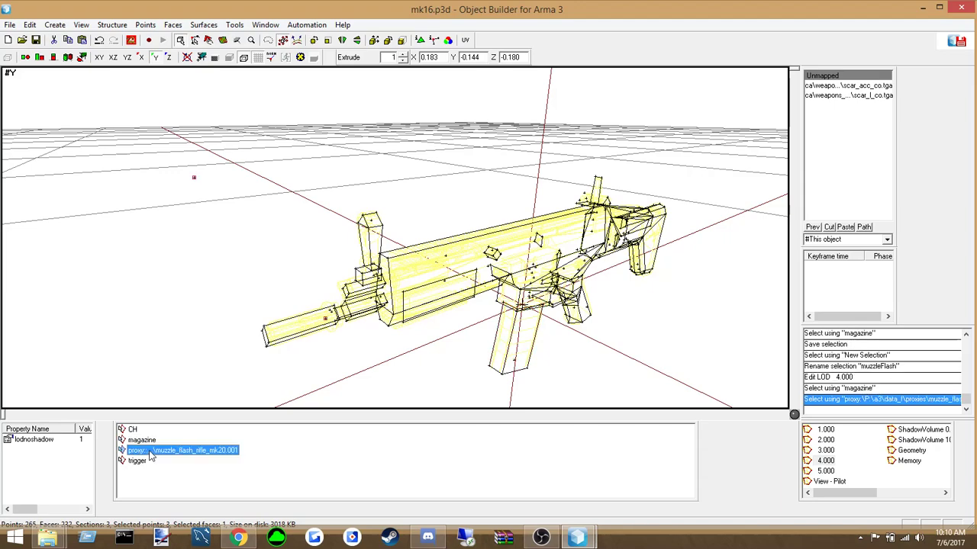
pyautogui.rightClick(401, 451)
pyautogui.click(426, 249)
pyautogui.write('muzzzleFlash')
pyautogui.press('Return')
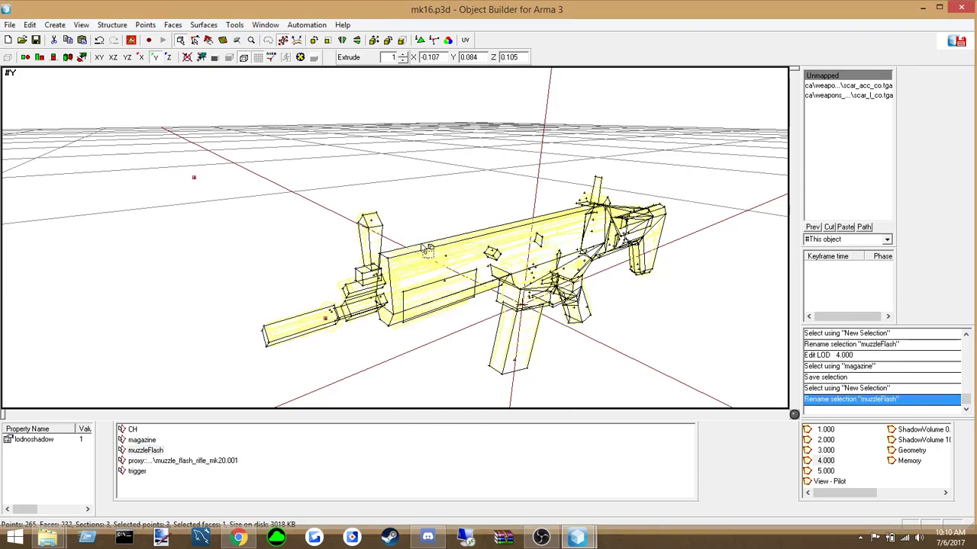
# In LOD 5.000, create a muzzleFlash named selection from the muzzle_flash_rifle_mk20 proxy's geometry and clear the selection
pyautogui.click(825, 472)
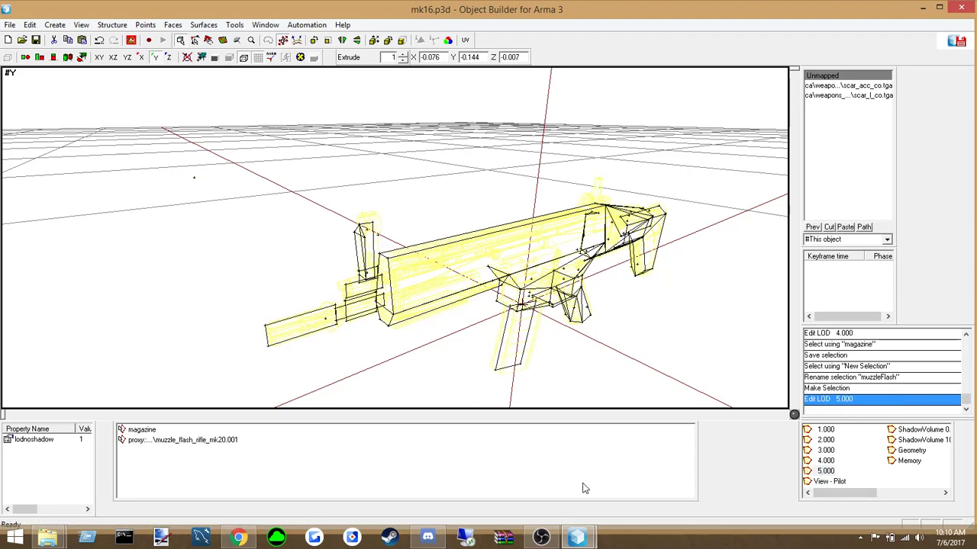
pyautogui.click(143, 430)
pyautogui.click(187, 440)
pyautogui.rightClick(407, 471)
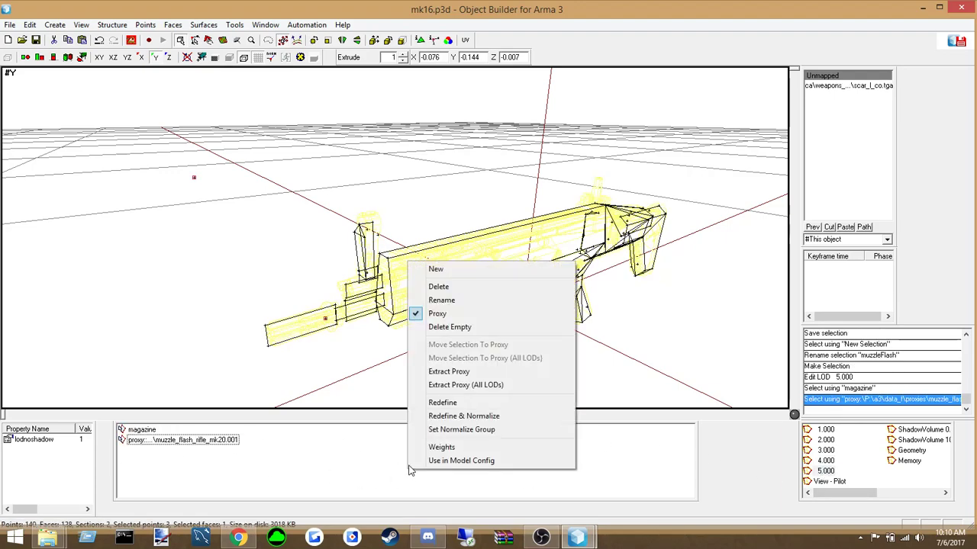
pyautogui.click(445, 273)
pyautogui.write('muzzleFlash')
pyautogui.press('Return')
pyautogui.click(457, 309)
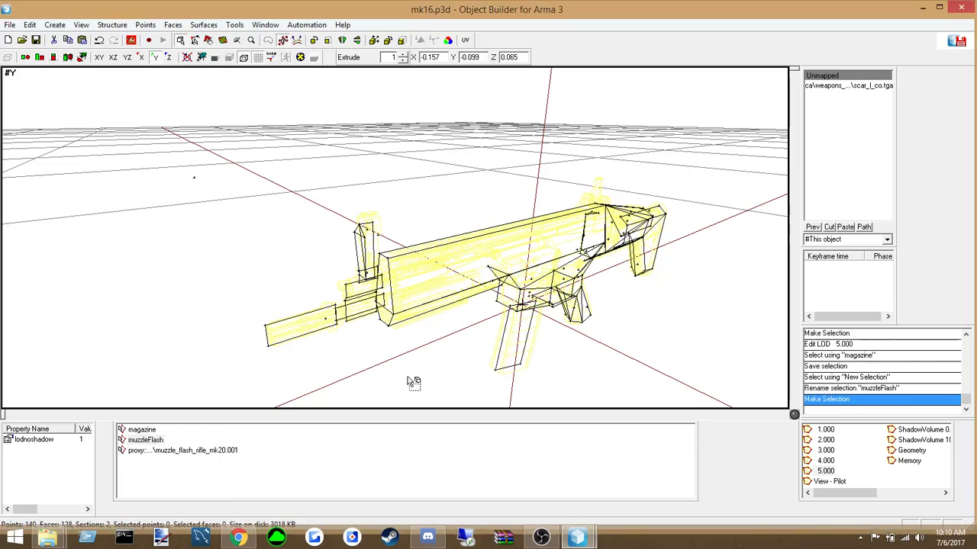
# Save the mk16 model with the new muzzleFlash selections
pyautogui.click(10, 25)
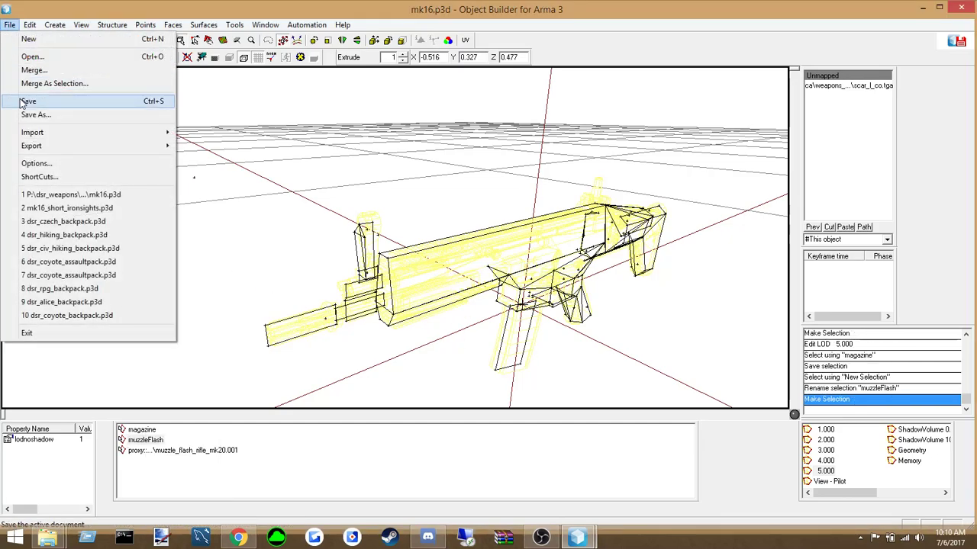
pyautogui.click(64, 130)
pyautogui.moveTo(472, 256); pyautogui.dragTo(463, 257, button='middle')
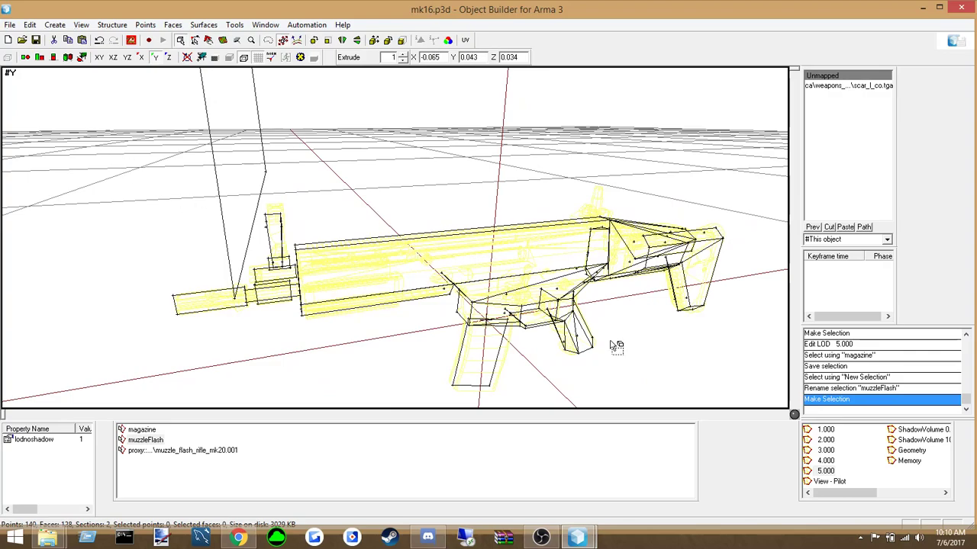
# Select all geometry in the View - Pilot LOD and preview it in the model viewer to examine the muzzle flash
pyautogui.click(830, 482)
pyautogui.moveTo(152, 148); pyautogui.dragTo(792, 441)
pyautogui.click(134, 41)
pyautogui.click(153, 49)
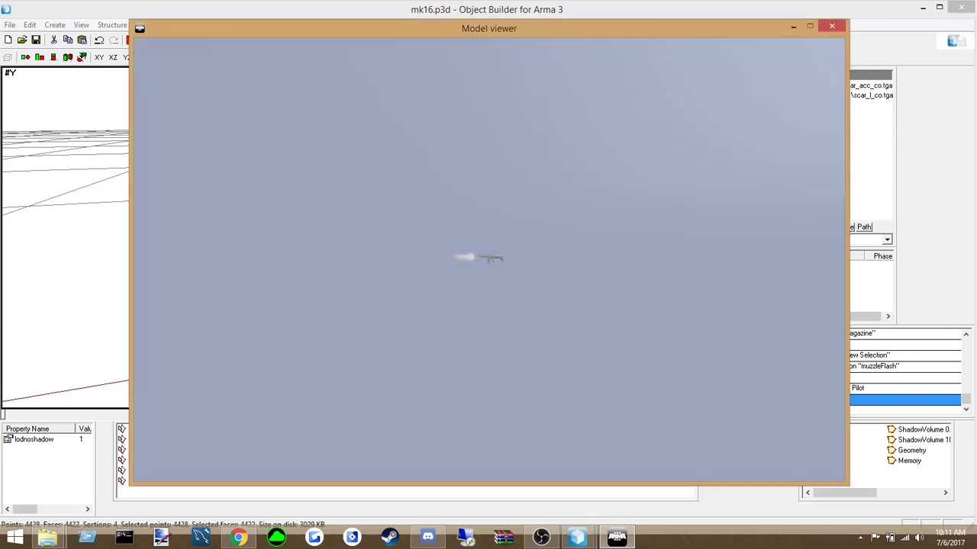
pyautogui.scroll(5, 488, 260)
pyautogui.scroll(5, 489, 259)
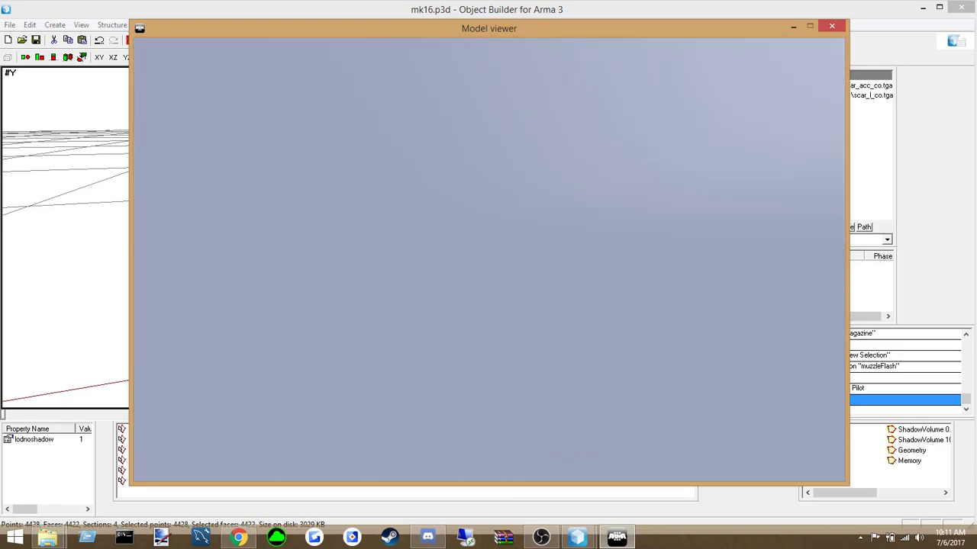
pyautogui.scroll(-5, 489, 259)
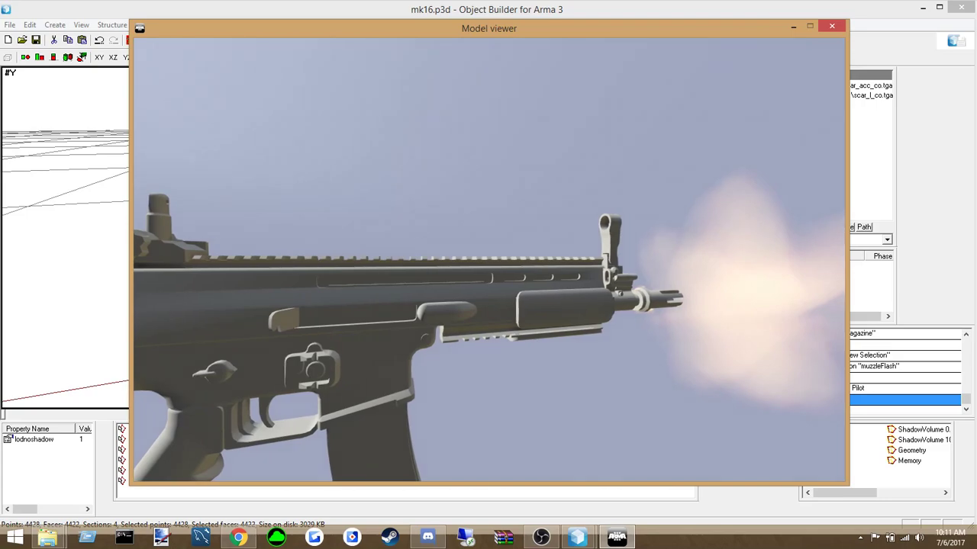
# Switch back to Object Builder, clear the selection, and save the model with the model viewer closed
pyautogui.hotkey('alt', 'Tab')
pyautogui.click(484, 172)
pyautogui.click(413, 168)
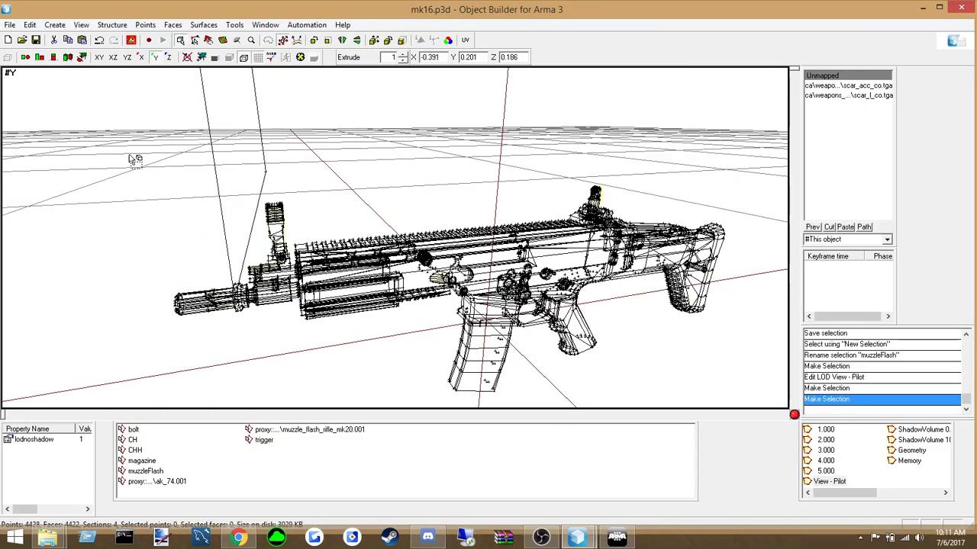
pyautogui.hotkey('ctrl', 'shift', 'b')
pyautogui.press('Escape')
pyautogui.click(11, 25)
pyautogui.click(27, 103)
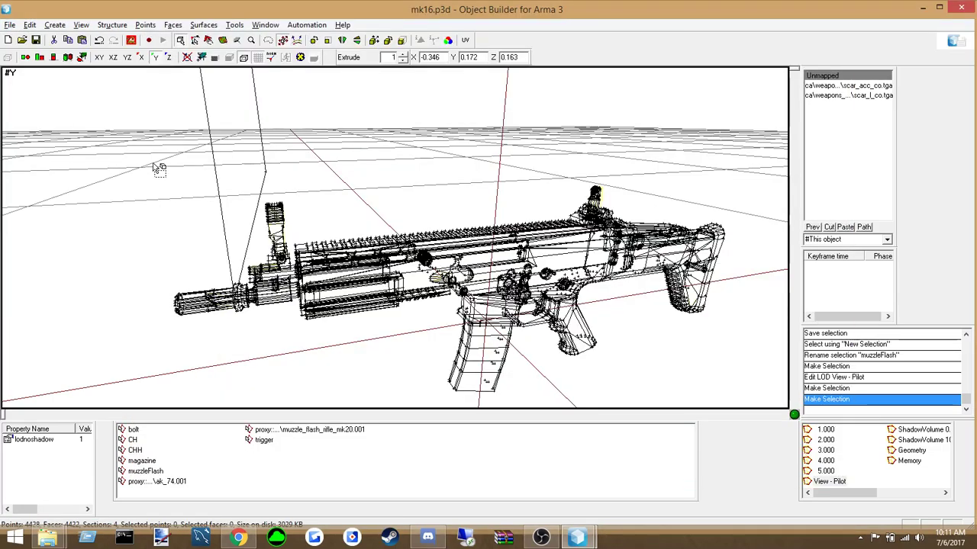
pyautogui.hotkey('ctrl', 'a')
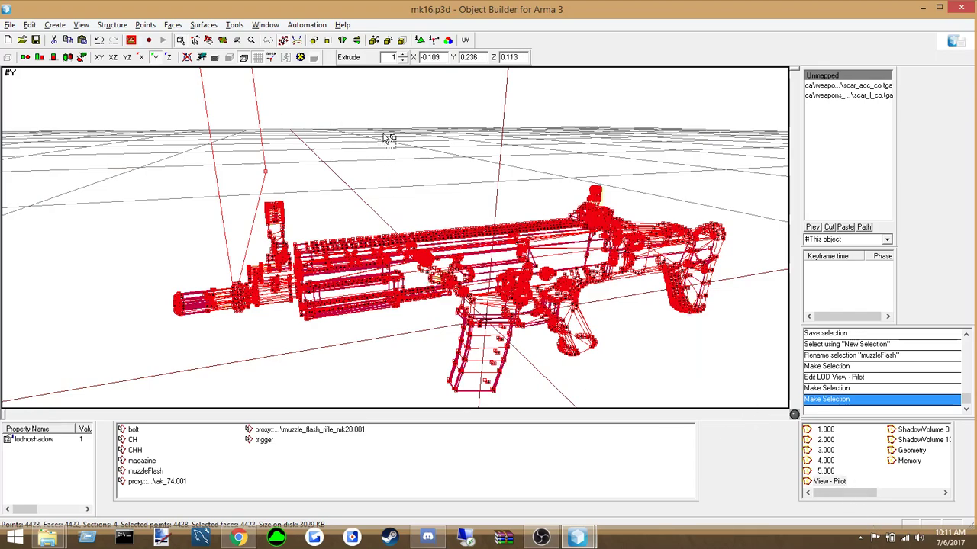
pyautogui.click(501, 169)
pyautogui.moveTo(93, 143); pyautogui.dragTo(754, 394)
pyautogui.click(378, 267)
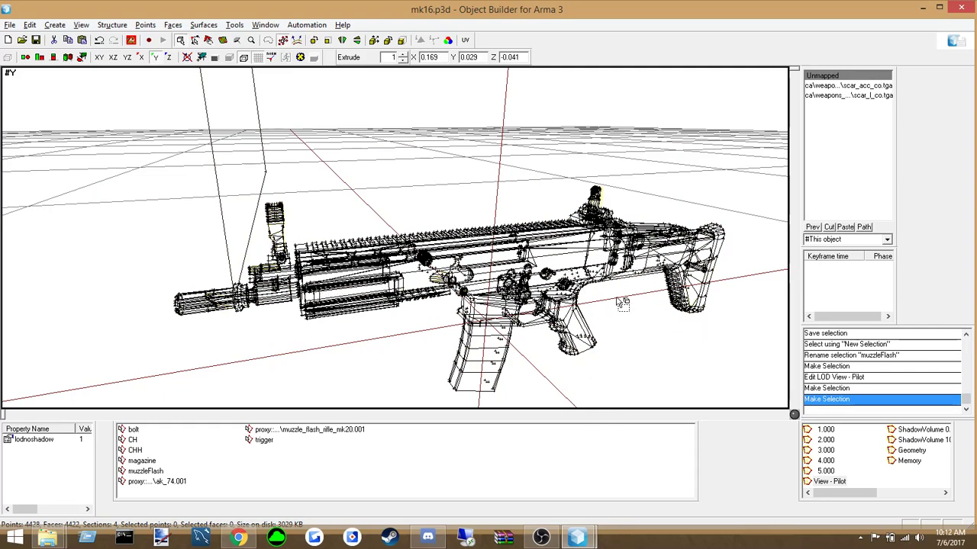
# Select the whole rifle and examine its texture and material paths in Mass Texture & Material renaming, then close the list without renaming
pyautogui.moveTo(48, 112); pyautogui.dragTo(137, 162)
pyautogui.click(729, 387)
pyautogui.click(233, 25)
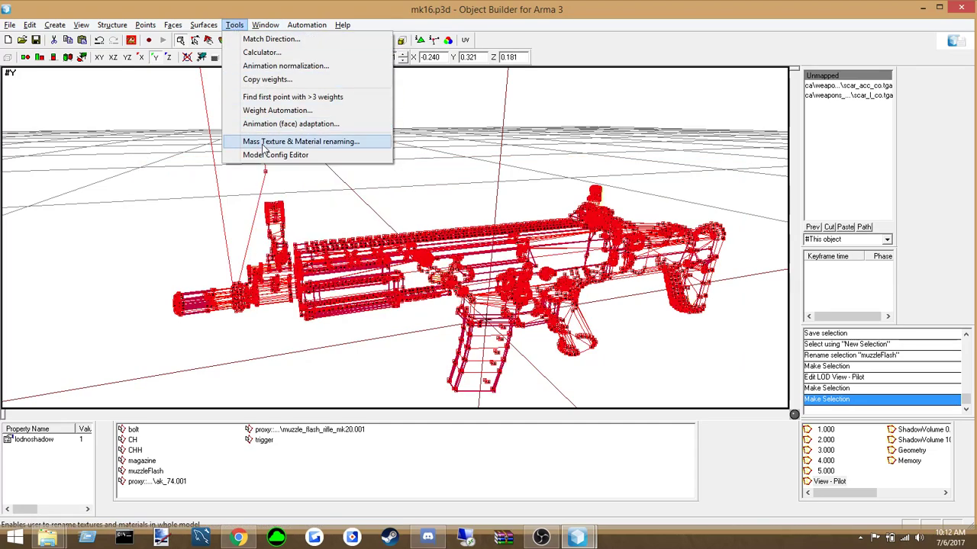
pyautogui.click(313, 142)
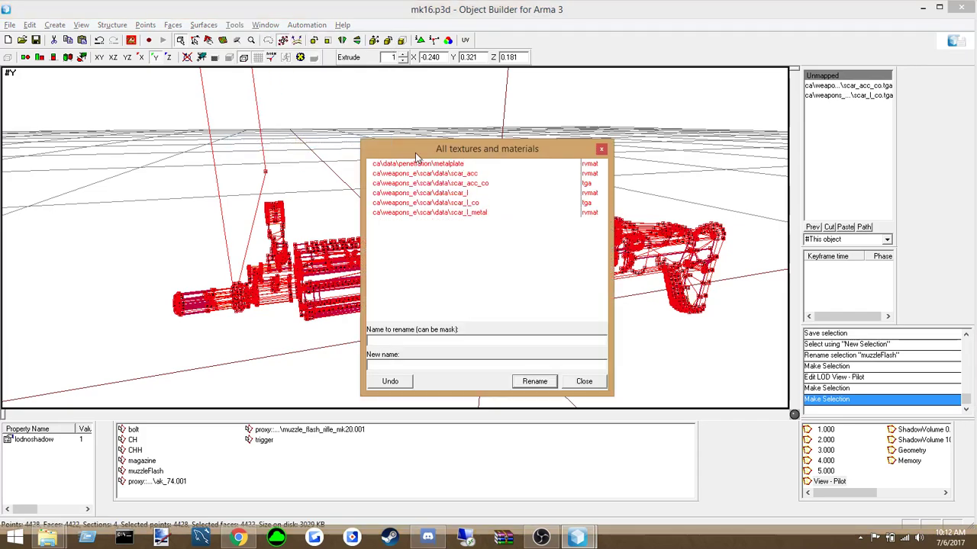
pyautogui.moveTo(416, 156); pyautogui.dragTo(814, 209)
pyautogui.click(804, 263)
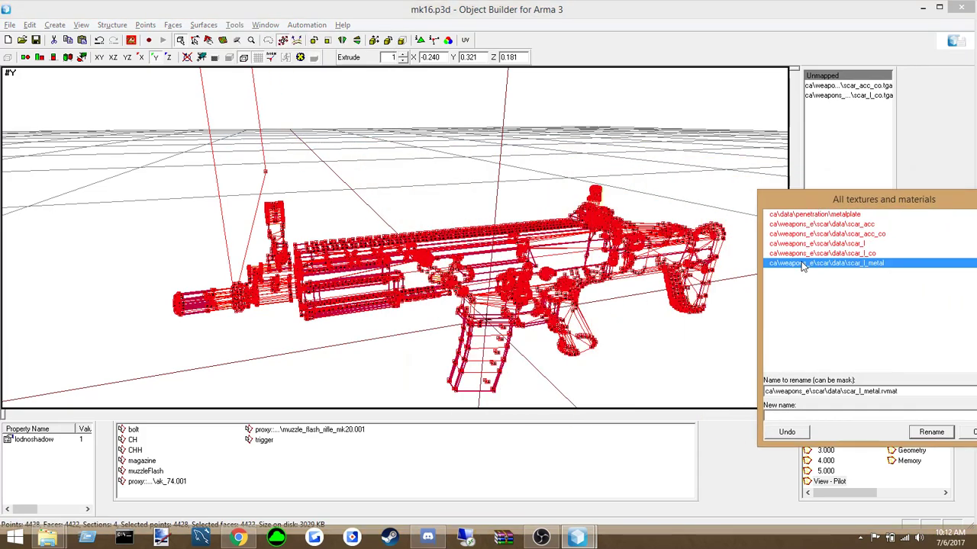
pyautogui.click(809, 254)
pyautogui.moveTo(833, 204); pyautogui.dragTo(728, 156)
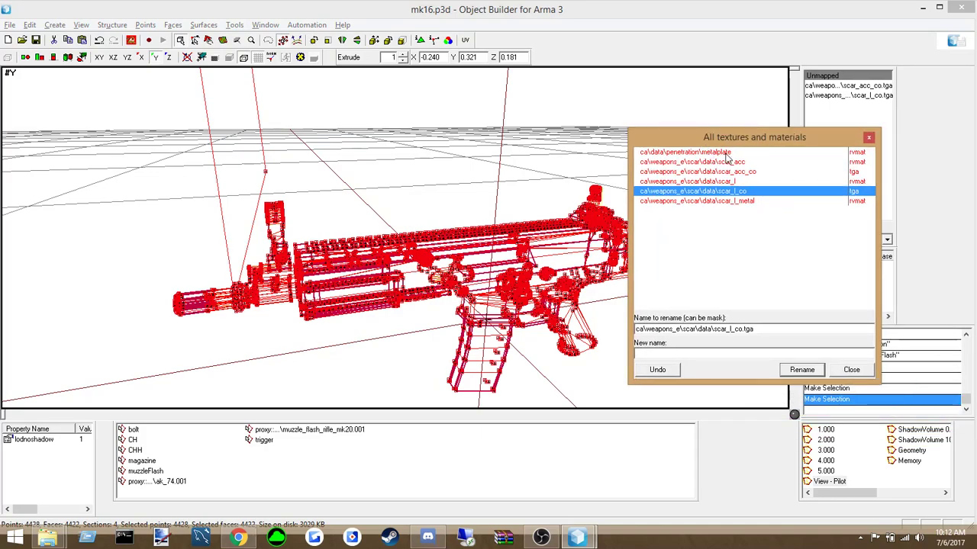
pyautogui.click(855, 203)
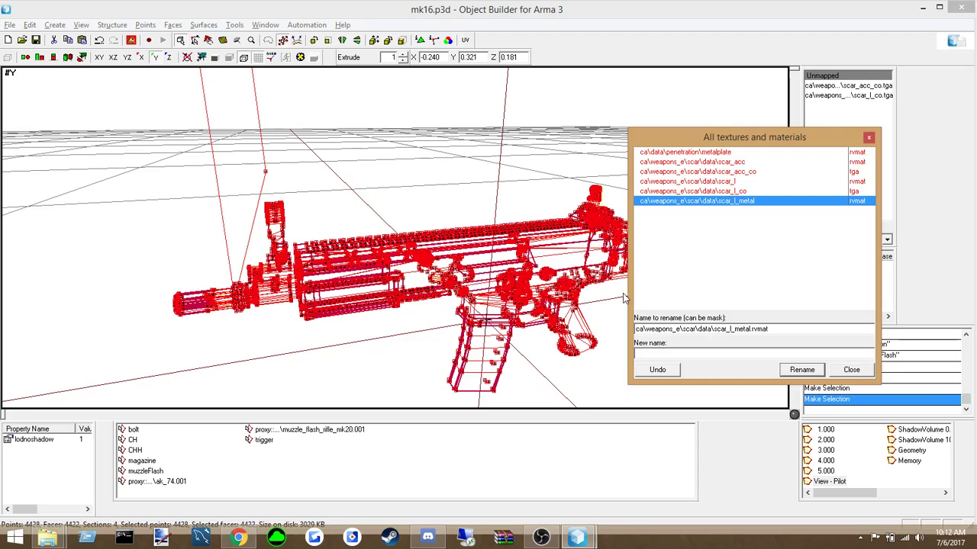
pyautogui.click(870, 369)
# Select the magazine's geometry, open its face properties and look through the list of selected faces
pyautogui.click(561, 405)
pyautogui.moveTo(522, 400); pyautogui.dragTo(447, 356)
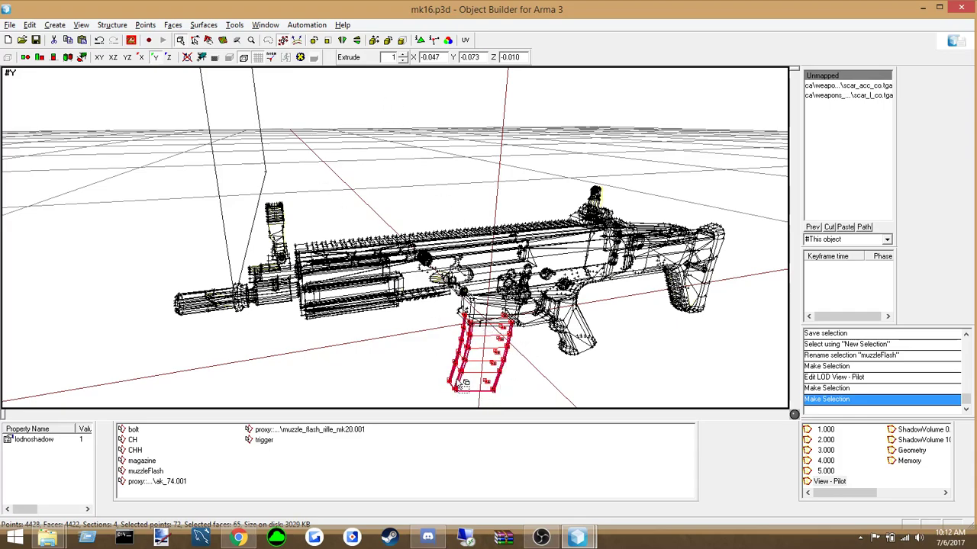
pyautogui.press('e')
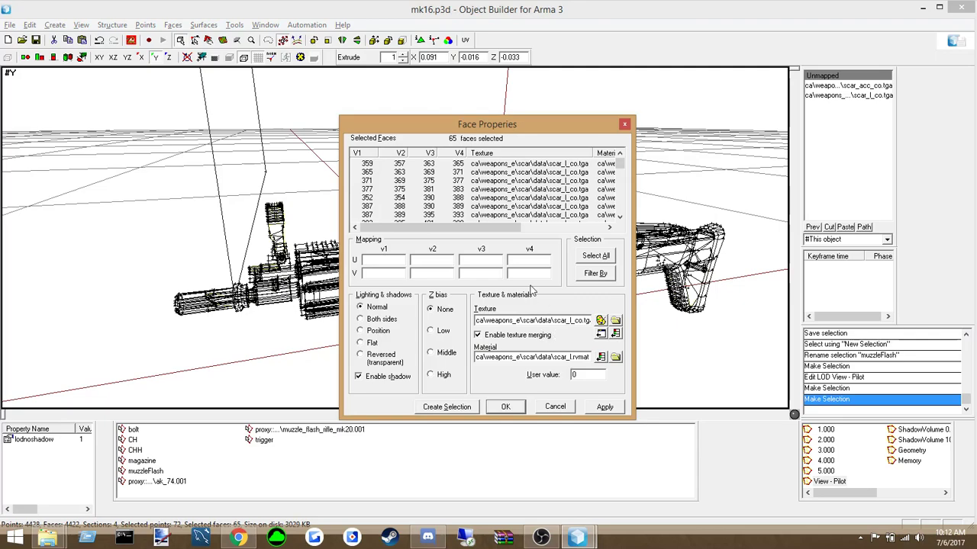
pyautogui.moveTo(476, 129); pyautogui.dragTo(711, 119)
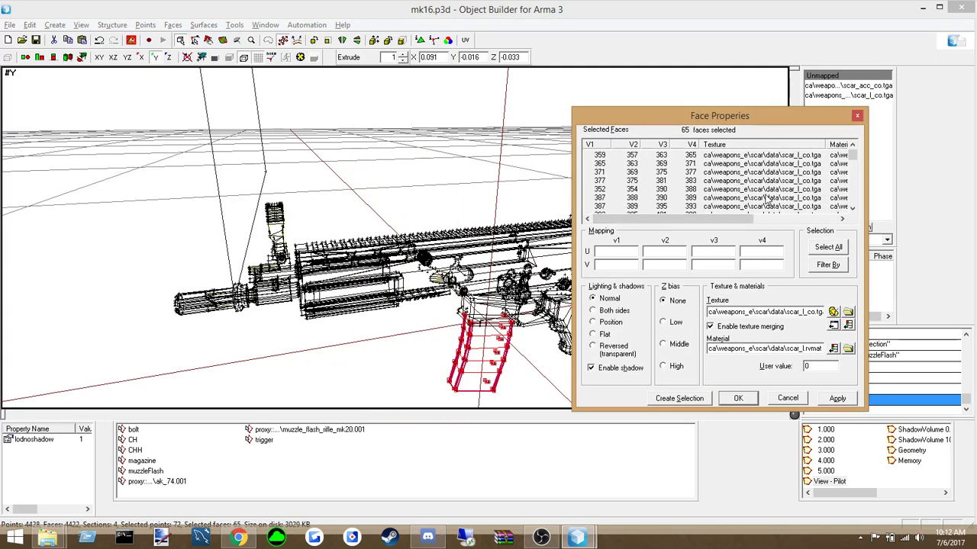
pyautogui.moveTo(853, 161); pyautogui.dragTo(711, 225)
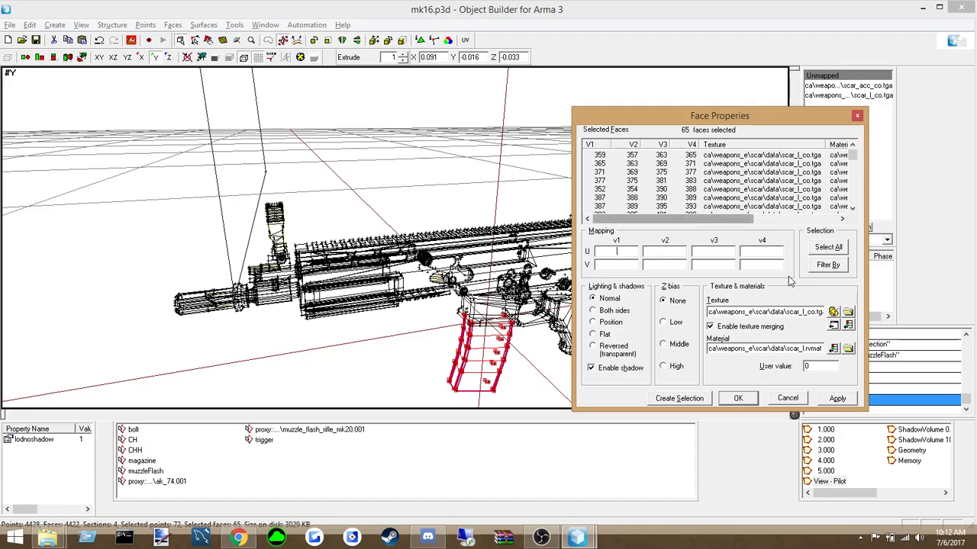
pyautogui.moveTo(727, 220); pyautogui.dragTo(603, 221)
pyautogui.scroll(-10, 619, 202)
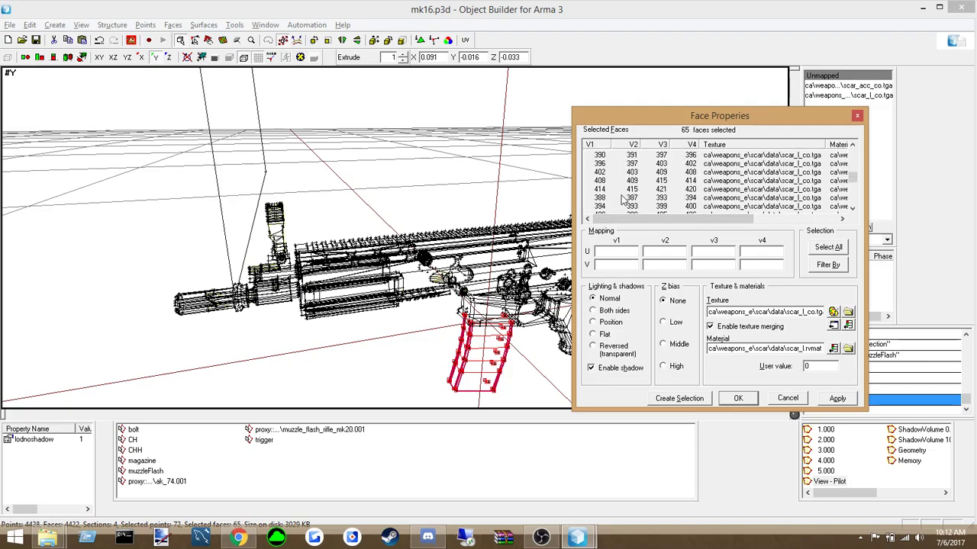
pyautogui.scroll(10, 622, 200)
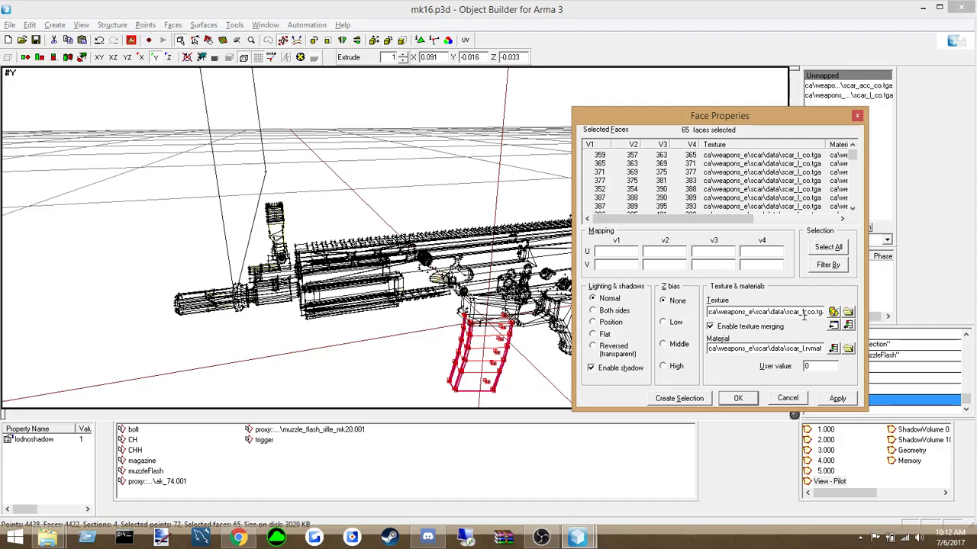
# Examine the texture and material paths assigned to the magazine faces, cancel the face properties and clear the selection
pyautogui.moveTo(808, 313); pyautogui.dragTo(726, 313)
pyautogui.click(728, 316)
pyautogui.doubleClick(808, 313)
pyautogui.click(812, 313)
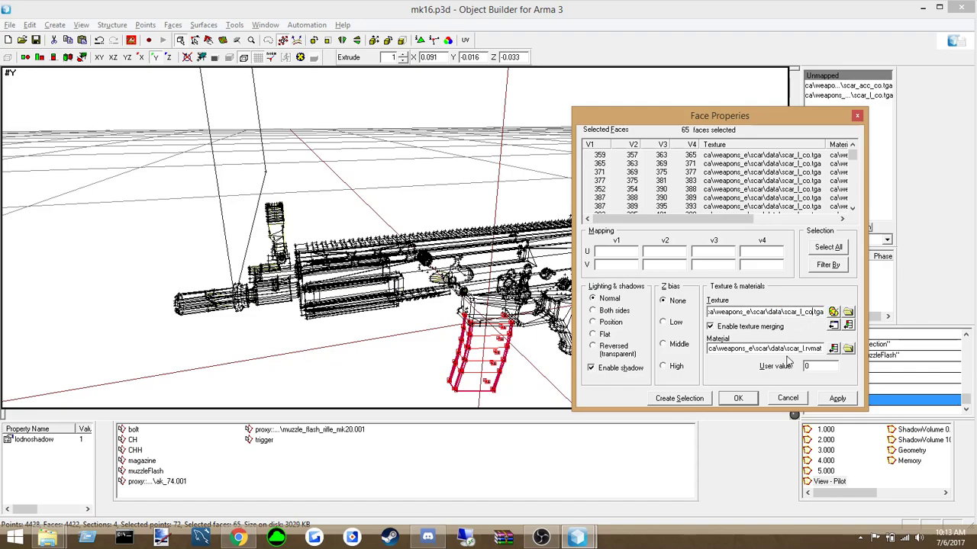
pyautogui.moveTo(714, 351); pyautogui.dragTo(824, 349)
pyautogui.click(800, 349)
pyautogui.moveTo(816, 313)
pyautogui.mouseDown()
pyautogui.moveTo(697, 317)
pyautogui.moveTo(824, 313)
pyautogui.mouseUp()
pyautogui.click(719, 313)
pyautogui.click(796, 314)
pyautogui.moveTo(739, 347); pyautogui.dragTo(821, 348)
pyautogui.click(792, 351)
pyautogui.click(763, 348)
pyautogui.click(788, 398)
pyautogui.click(605, 392)
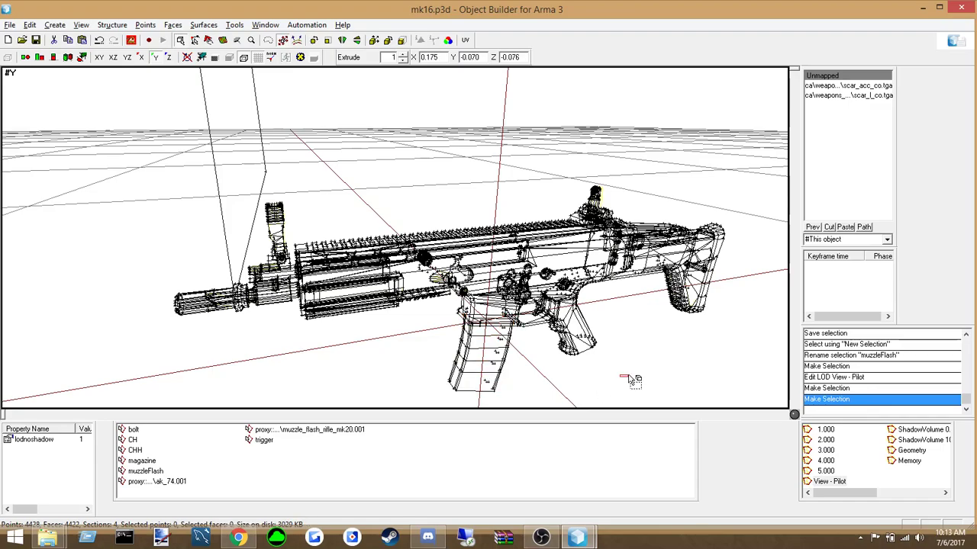
# Select the whole rifle, switch to File Explorer and view the contents of A Hide Folder on the P drive
pyautogui.moveTo(46, 112); pyautogui.dragTo(767, 407)
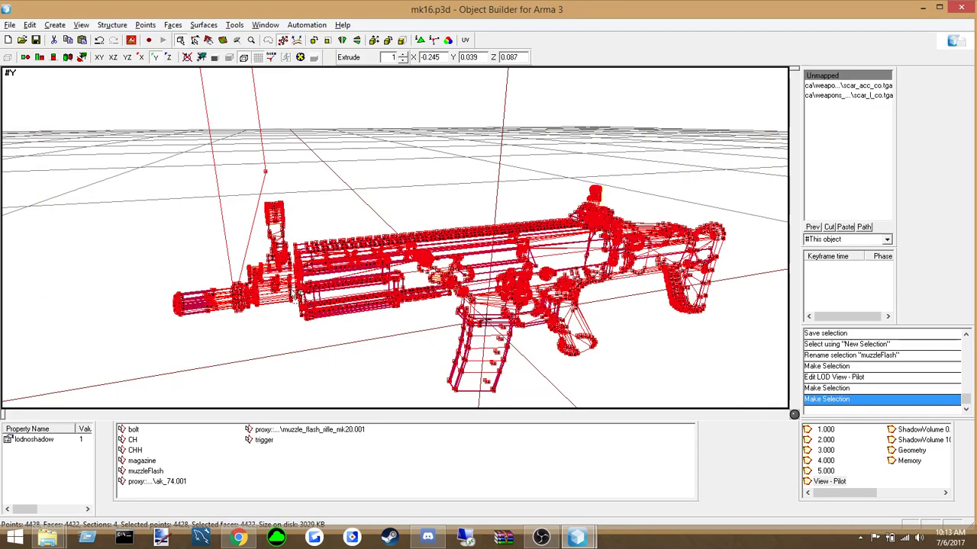
pyautogui.click(67, 473)
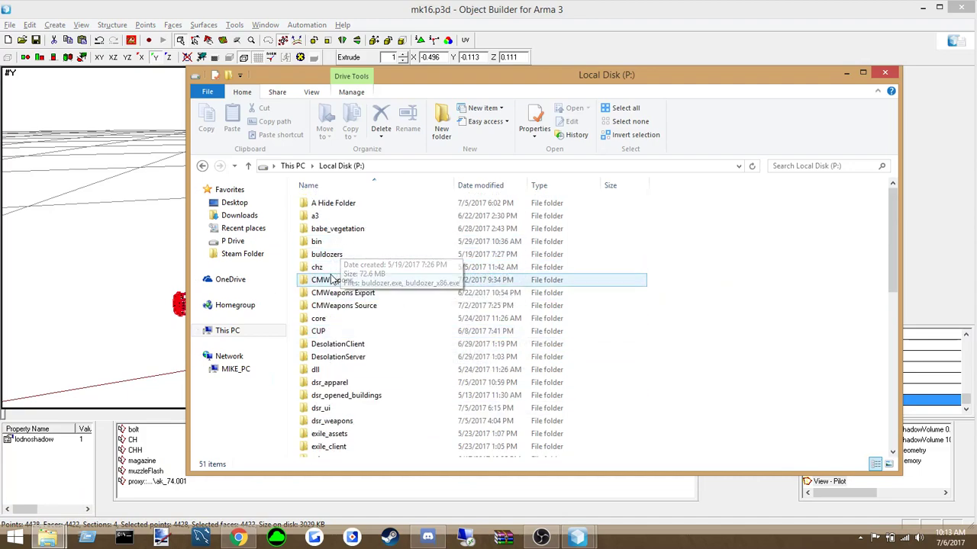
pyautogui.doubleClick(328, 205)
pyautogui.click(327, 209)
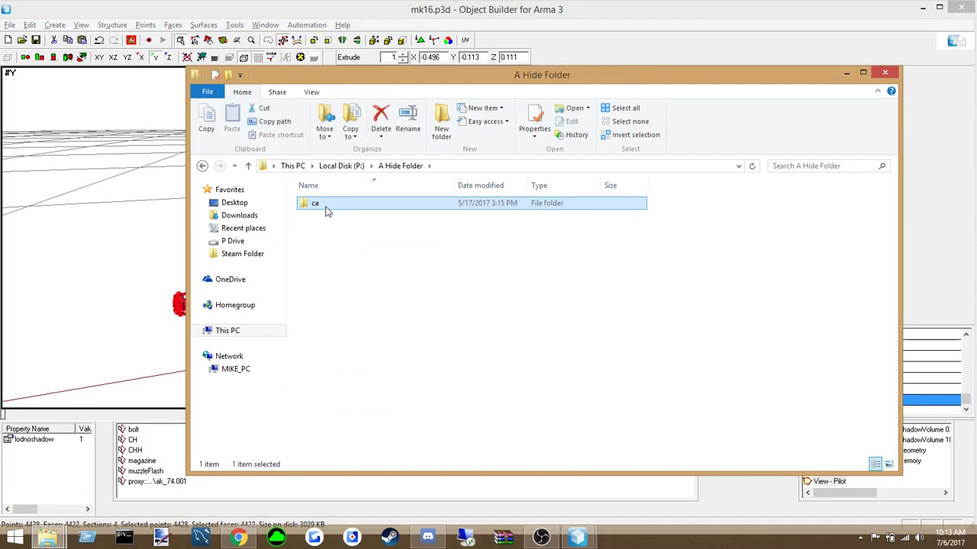
pyautogui.click(366, 277)
pyautogui.click(321, 211)
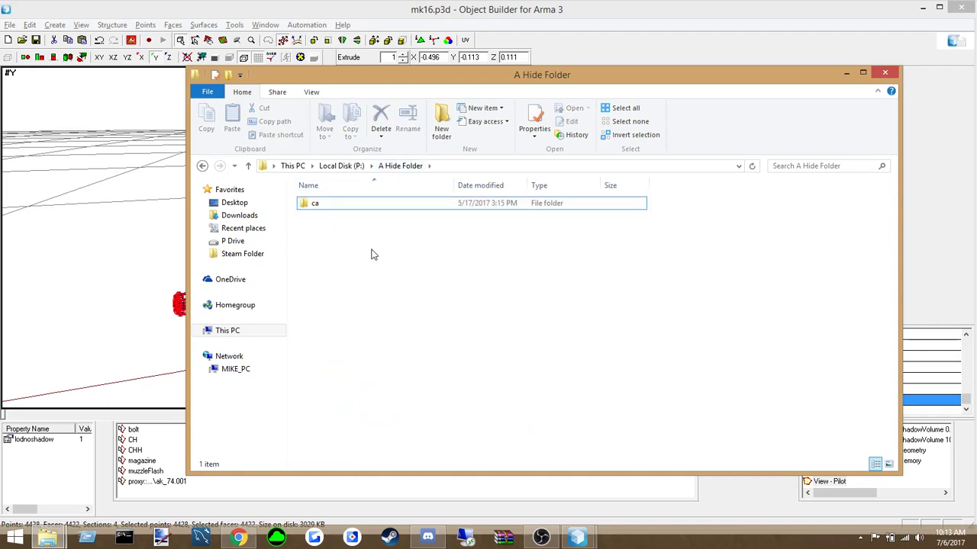
# Look through the P drive root, the a3\air_f\heli_light_01 folder and A Hide Folder, ending back at the drive root
pyautogui.click(343, 166)
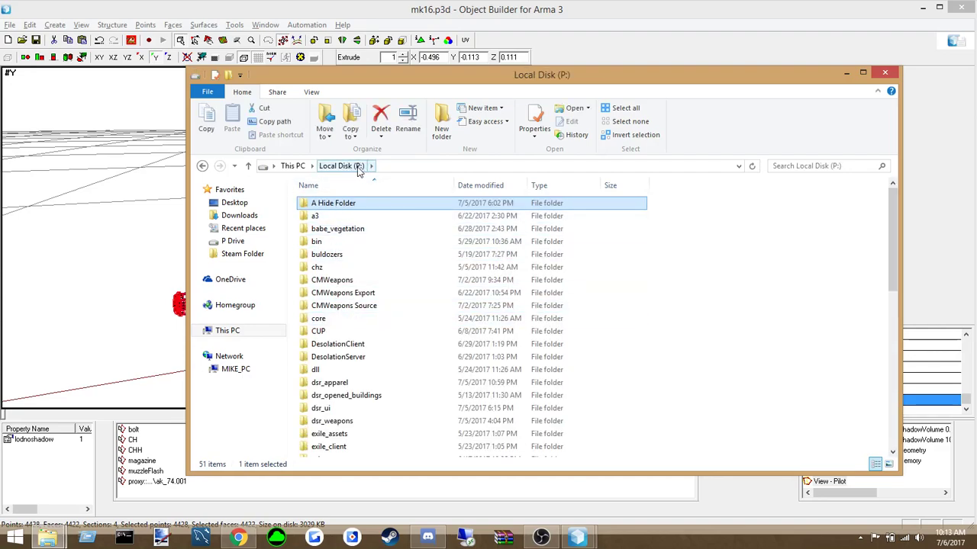
pyautogui.scroll(-9, 359, 348)
pyautogui.scroll(6, 359, 348)
pyautogui.click(359, 345)
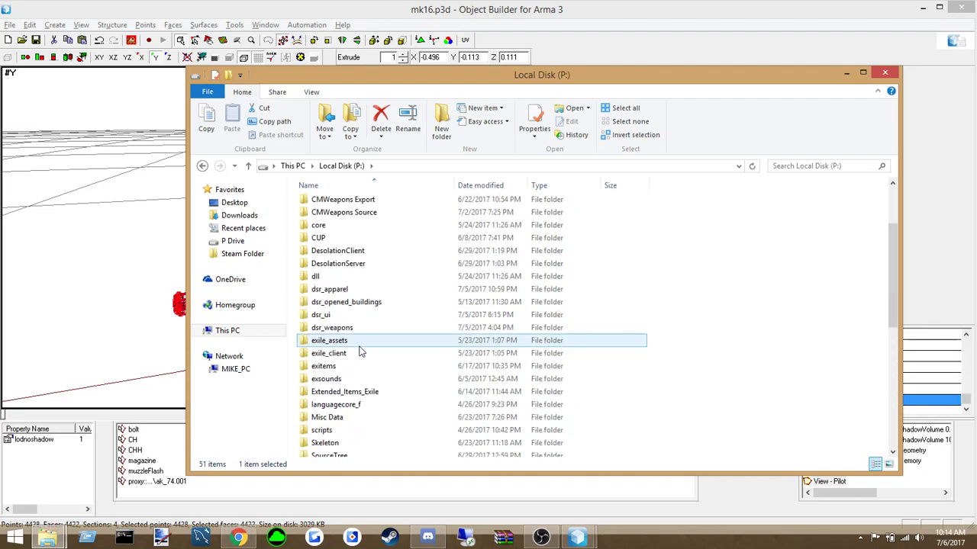
pyautogui.click(345, 166)
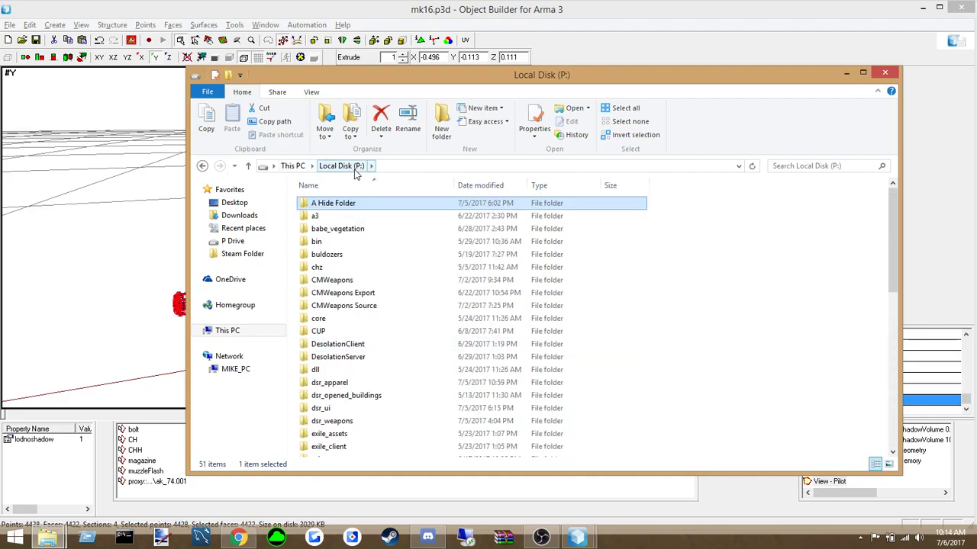
pyautogui.doubleClick(321, 217)
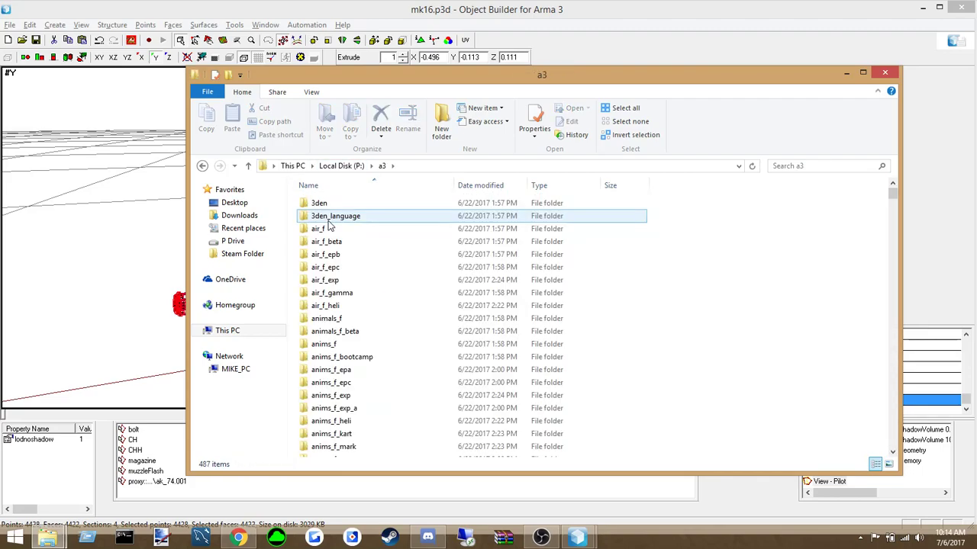
pyautogui.doubleClick(317, 229)
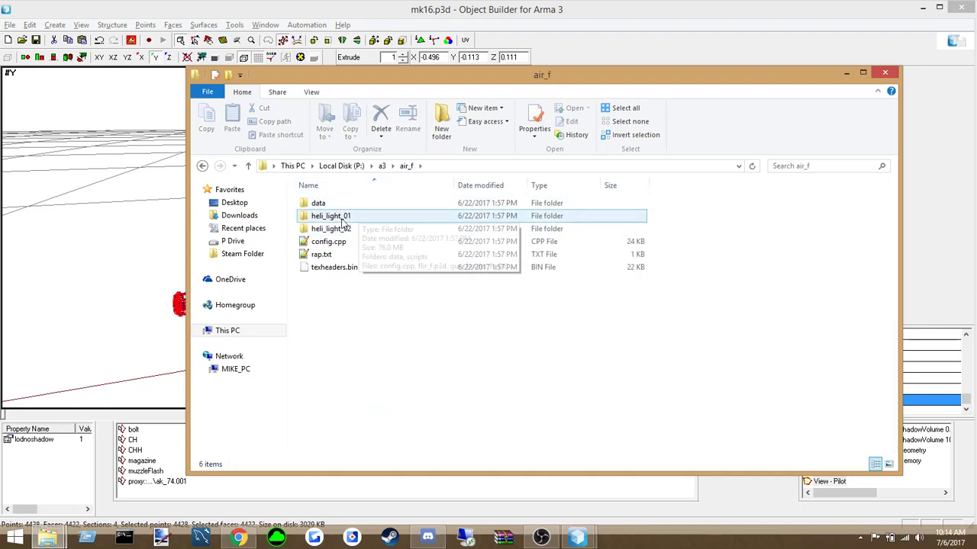
pyautogui.doubleClick(331, 218)
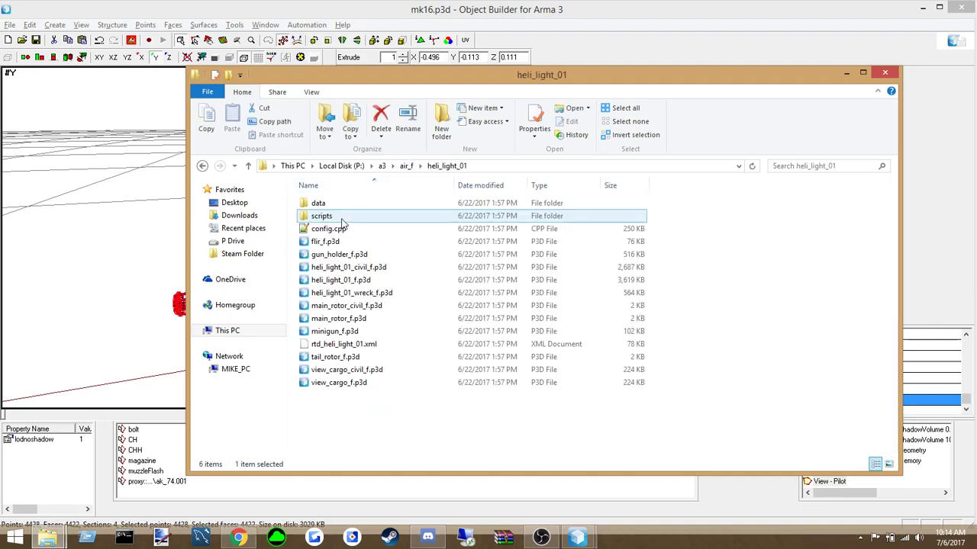
pyautogui.click(341, 165)
pyautogui.doubleClick(321, 203)
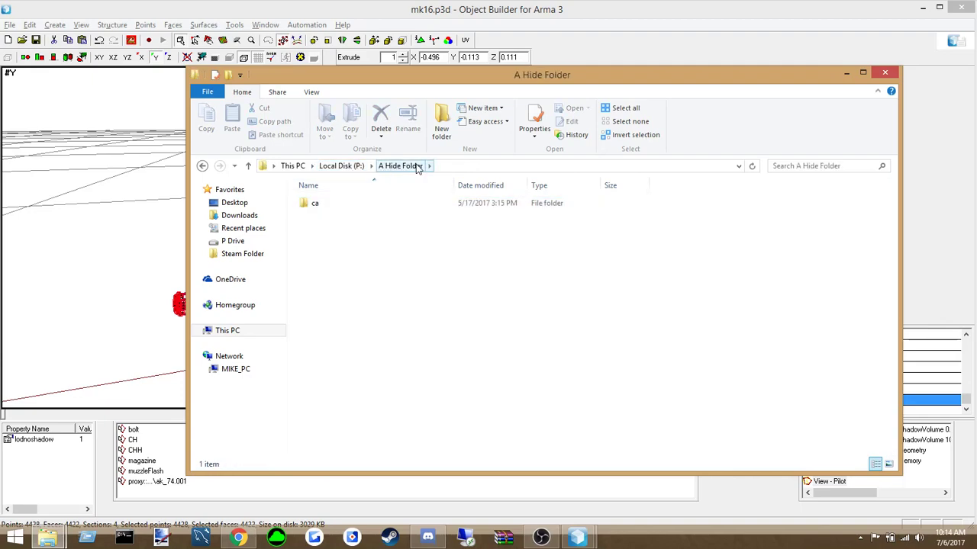
pyautogui.doubleClick(326, 206)
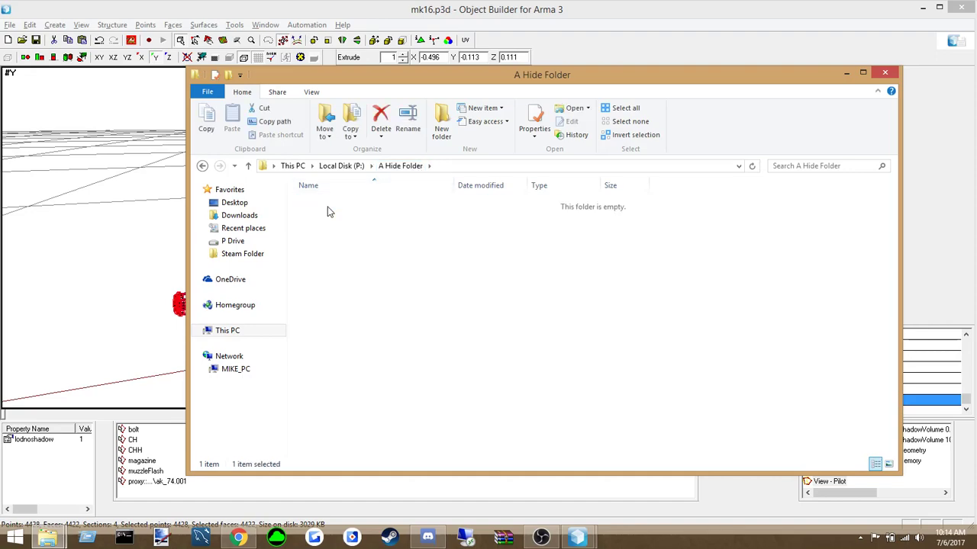
pyautogui.click(341, 166)
# Move the ca folder out of A Hide Folder into the root of the P drive
pyautogui.click(48, 538)
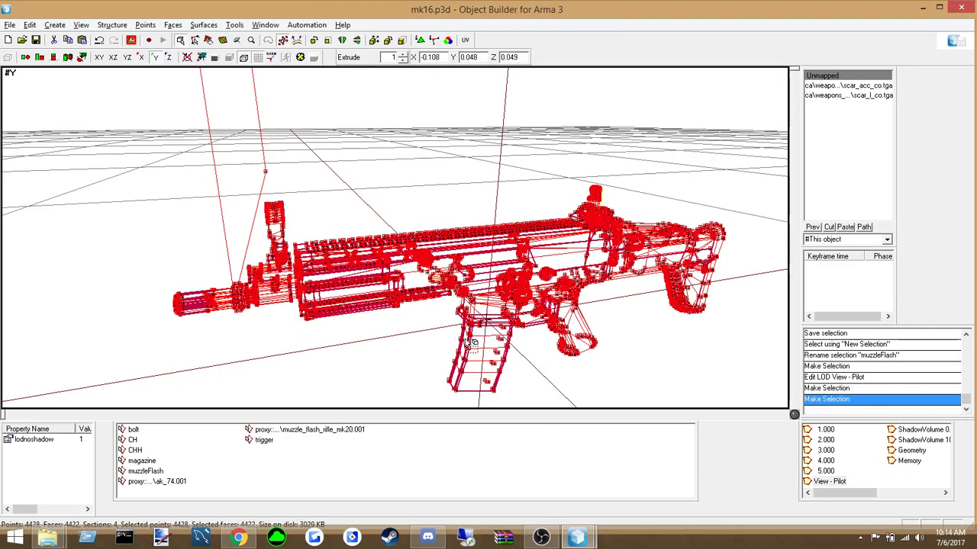
pyautogui.moveTo(53, 538)
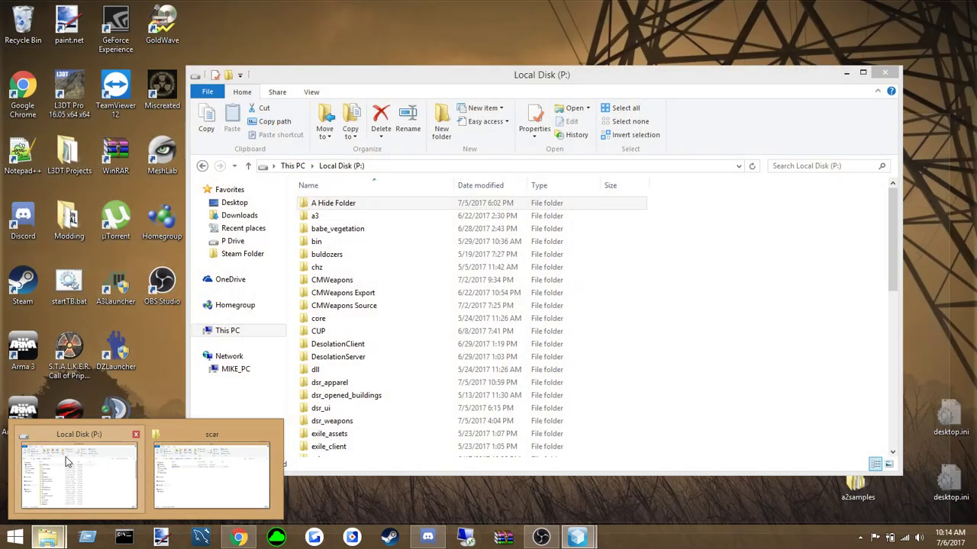
pyautogui.click(76, 477)
pyautogui.click(325, 208)
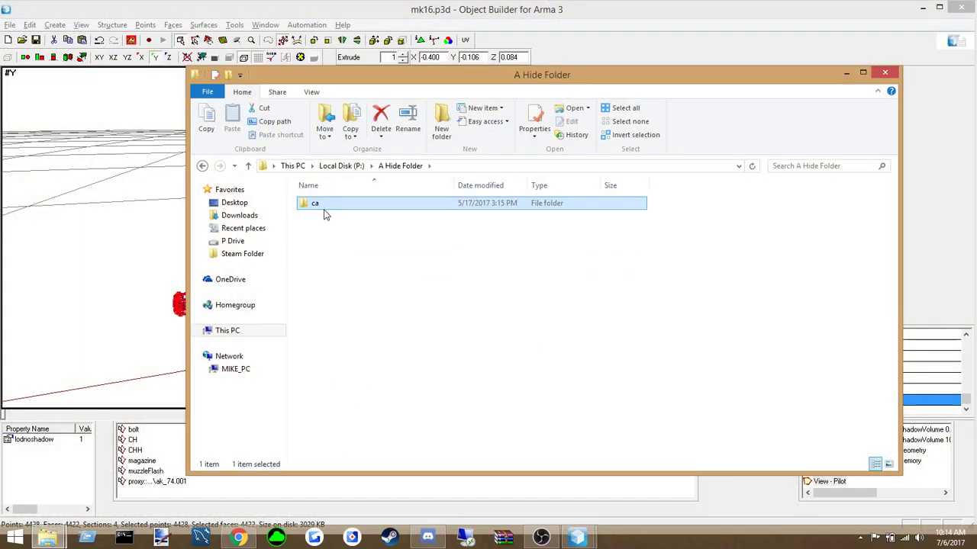
pyautogui.moveTo(354, 189); pyautogui.dragTo(342, 169)
pyautogui.click(342, 170)
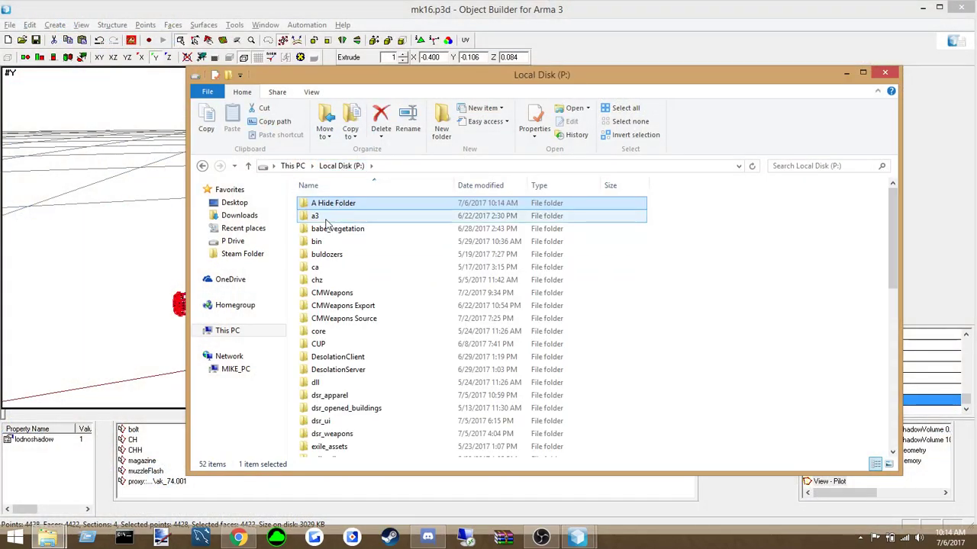
# Open the ca folder, look through its subfolders and return to the P drive root
pyautogui.doubleClick(319, 272)
pyautogui.scroll(-15, 336, 305)
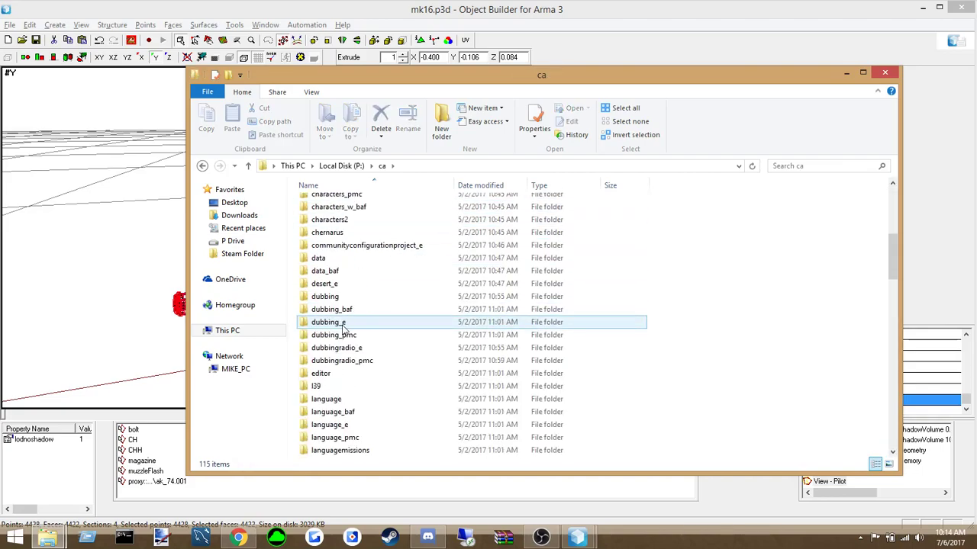
pyautogui.scroll(-15, 344, 327)
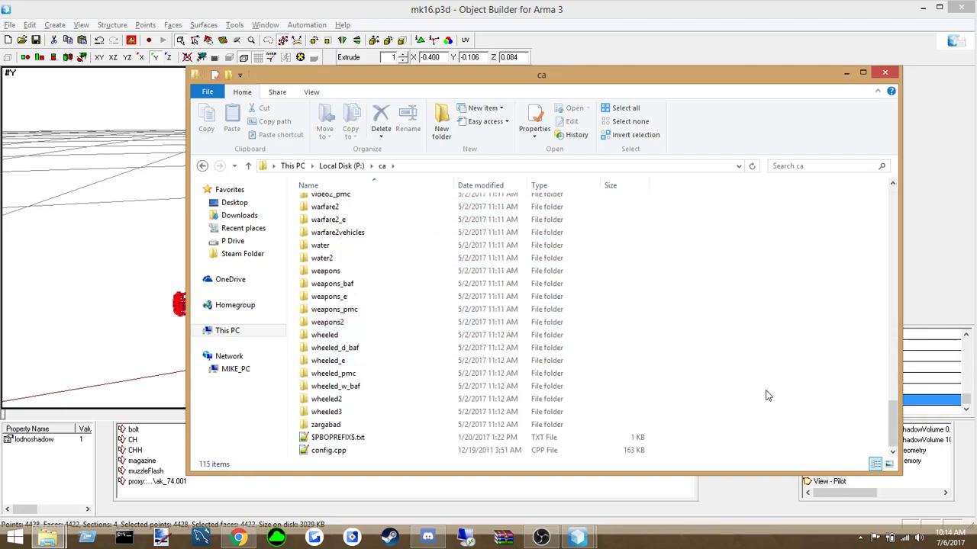
pyautogui.scroll(20, 360, 356)
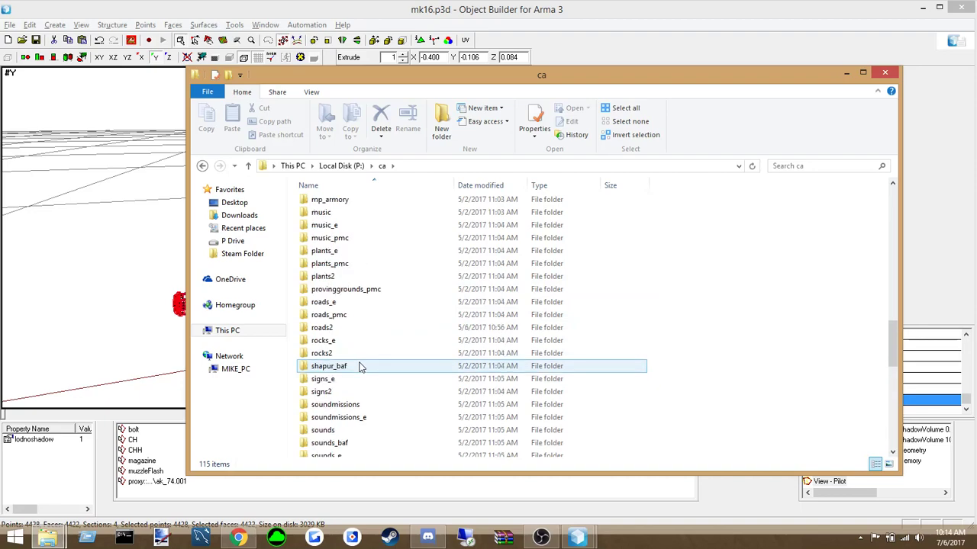
pyautogui.scroll(5, 361, 368)
pyautogui.press('BackSpace')
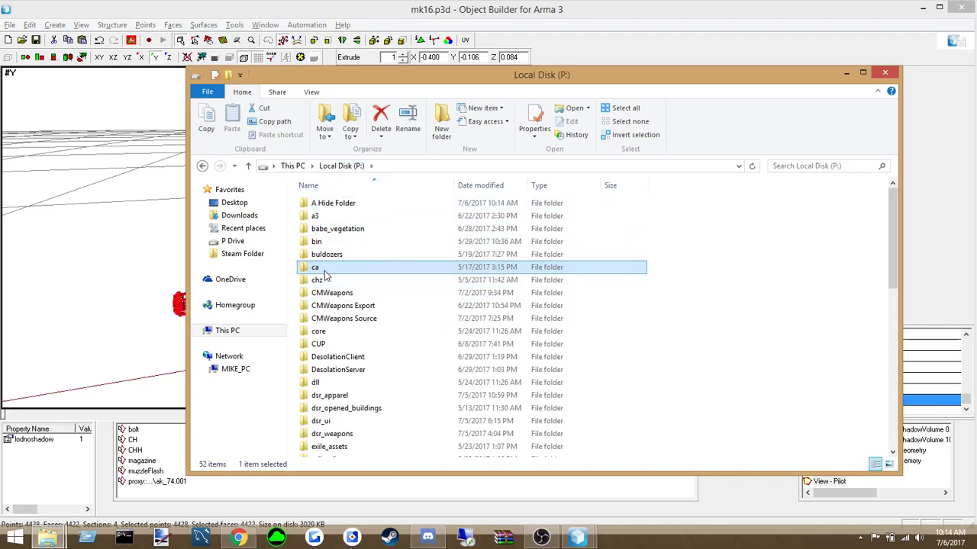
# Return to Object Builder, select the whole rifle and view it up close in the Buldozer model viewer
pyautogui.click(82, 280)
pyautogui.moveTo(36, 113); pyautogui.dragTo(821, 454)
pyautogui.click(134, 41)
pyautogui.click(158, 52)
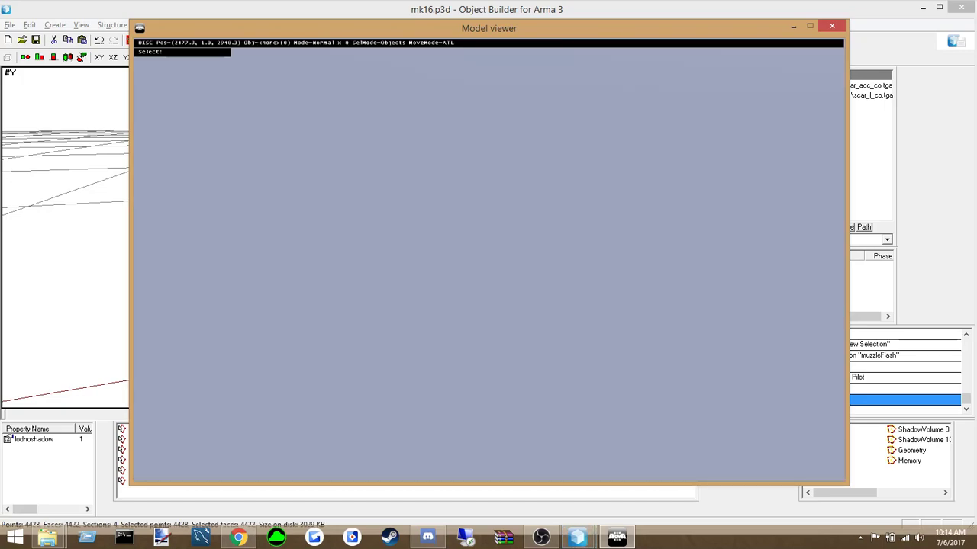
pyautogui.scroll(10, 488, 259)
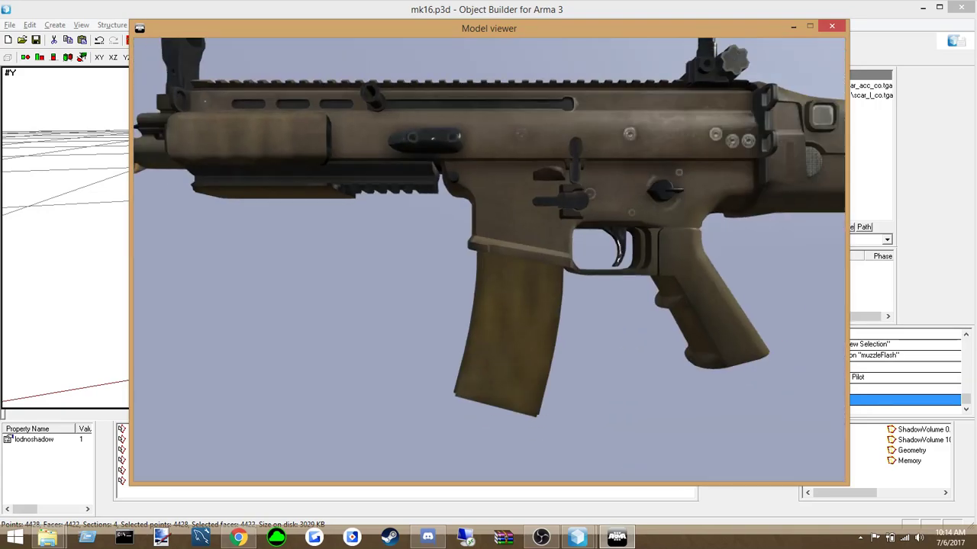
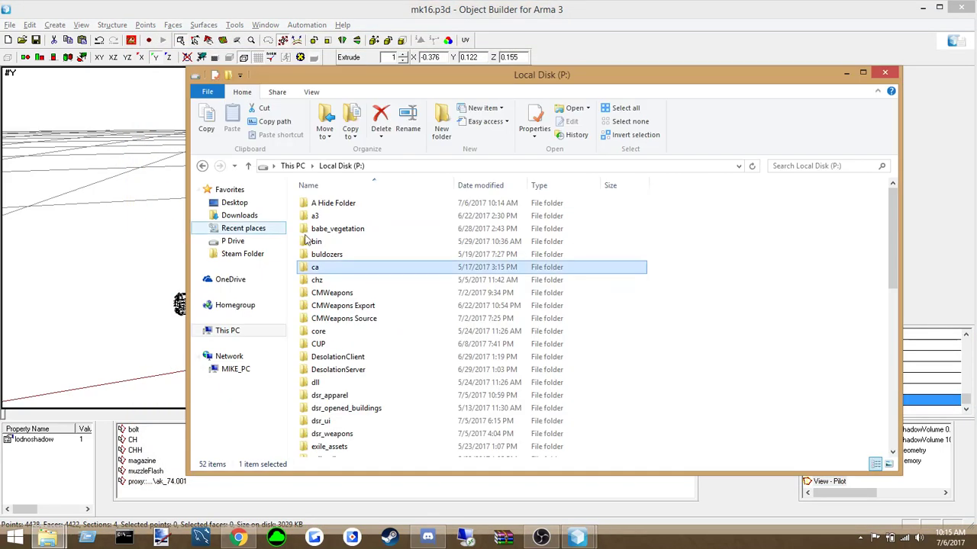
# Move the ca folder from the root of the P drive back into A Hide Folder
pyautogui.moveTo(317, 267); pyautogui.dragTo(339, 210)
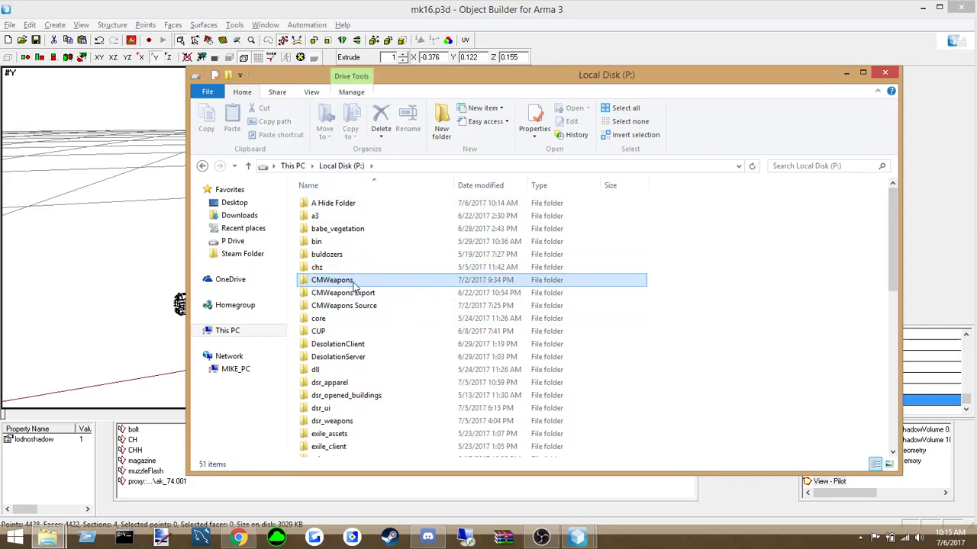
pyautogui.click(335, 268)
pyautogui.click(333, 254)
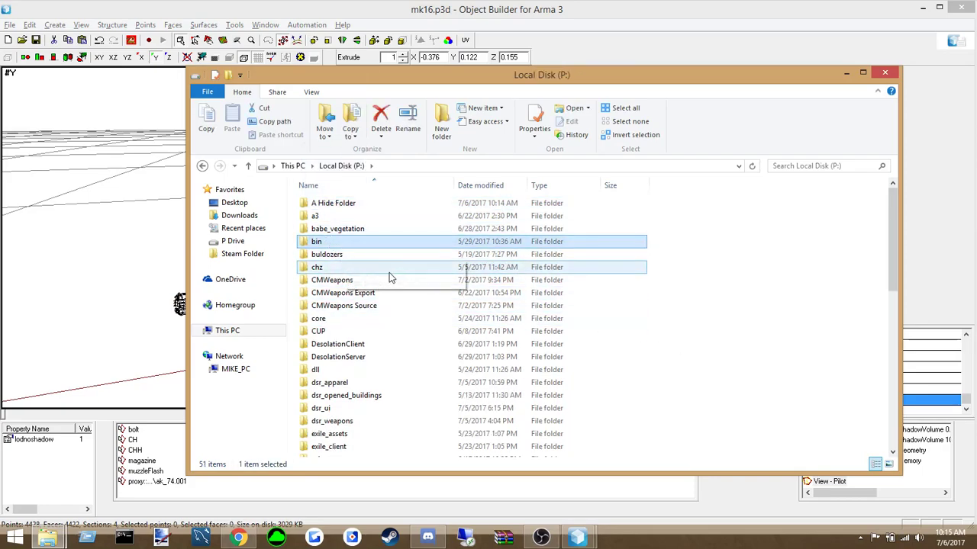
pyautogui.scroll(-10, 386, 277)
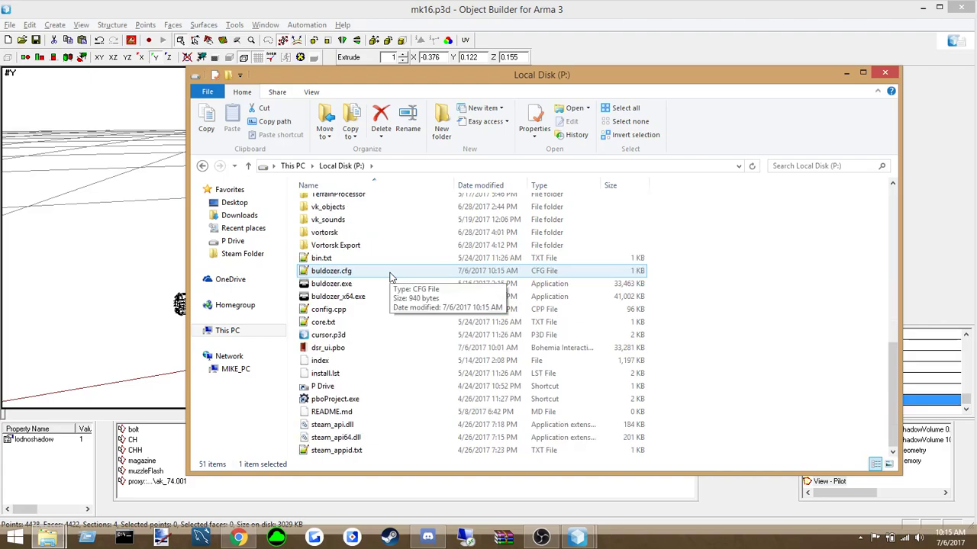
pyautogui.click(342, 400)
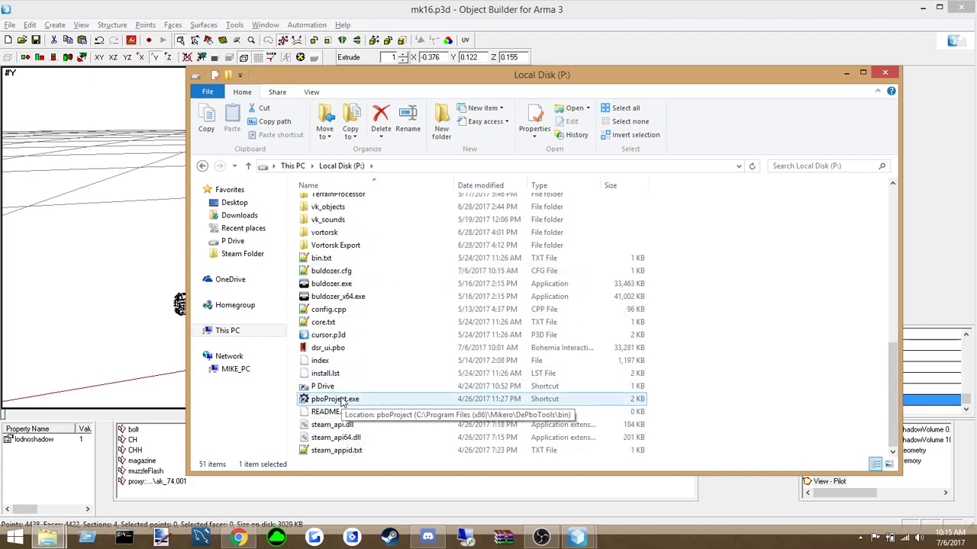
pyautogui.scroll(12, 343, 393)
pyautogui.write('bin')
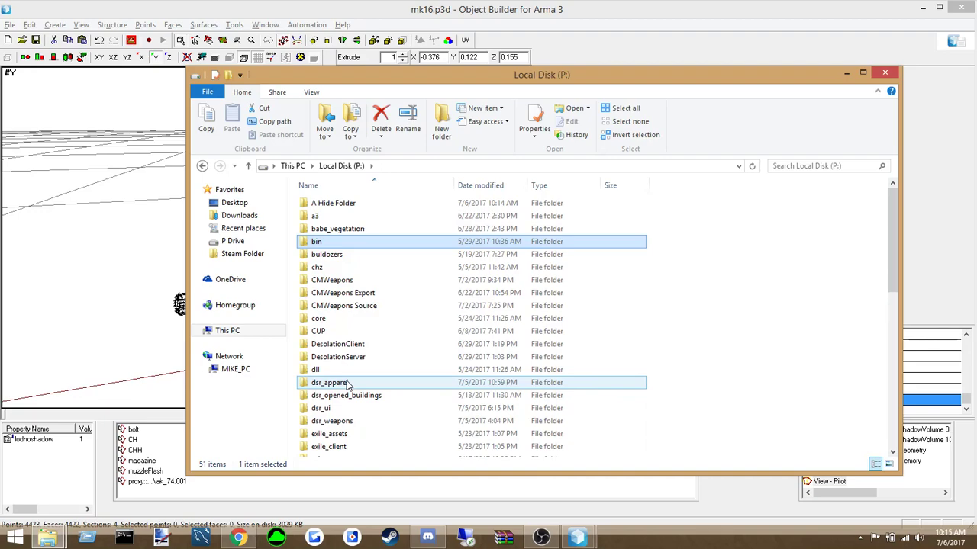
pyautogui.click(718, 382)
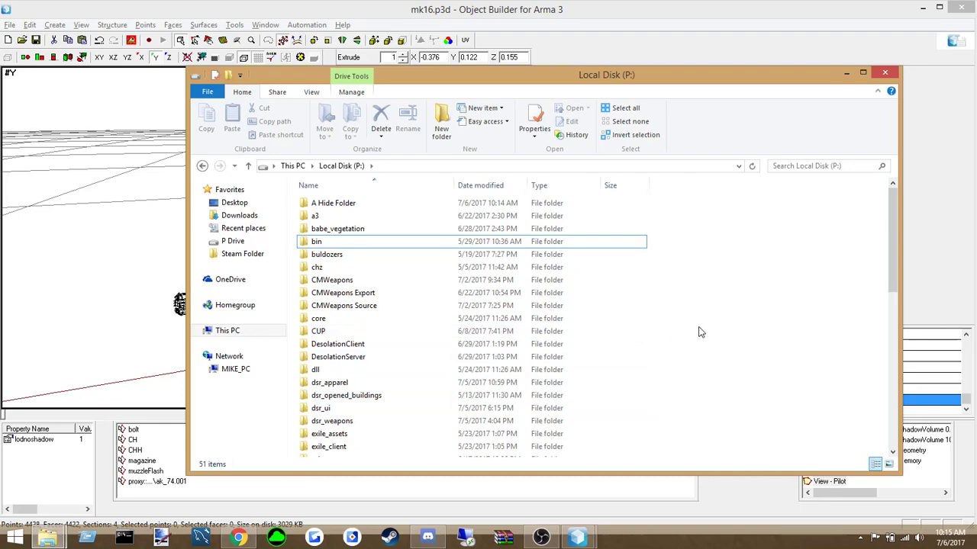
pyautogui.click(644, 268)
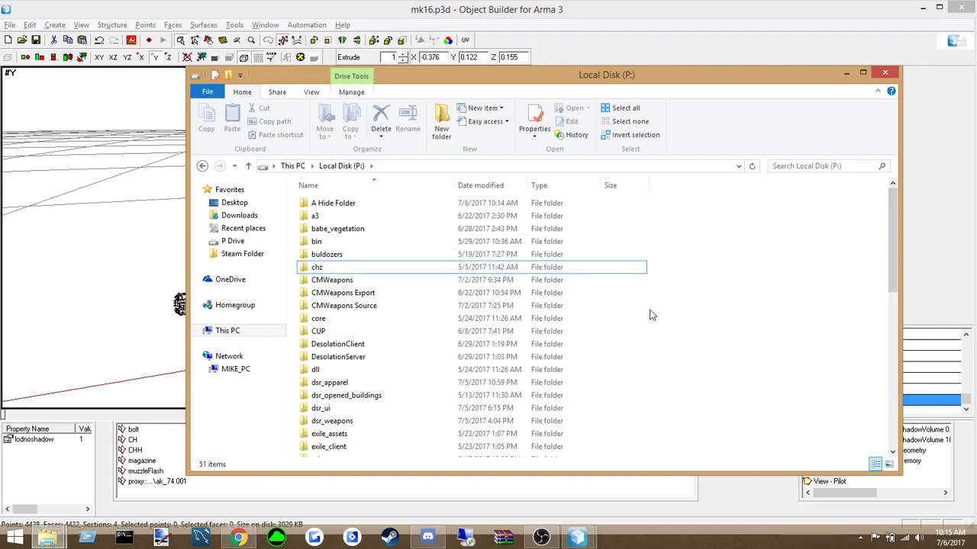
# Open the dsr_weapons\arifle\scar folder on the P drive and place a second File Explorer window beside it
pyautogui.scroll(-1, 373, 344)
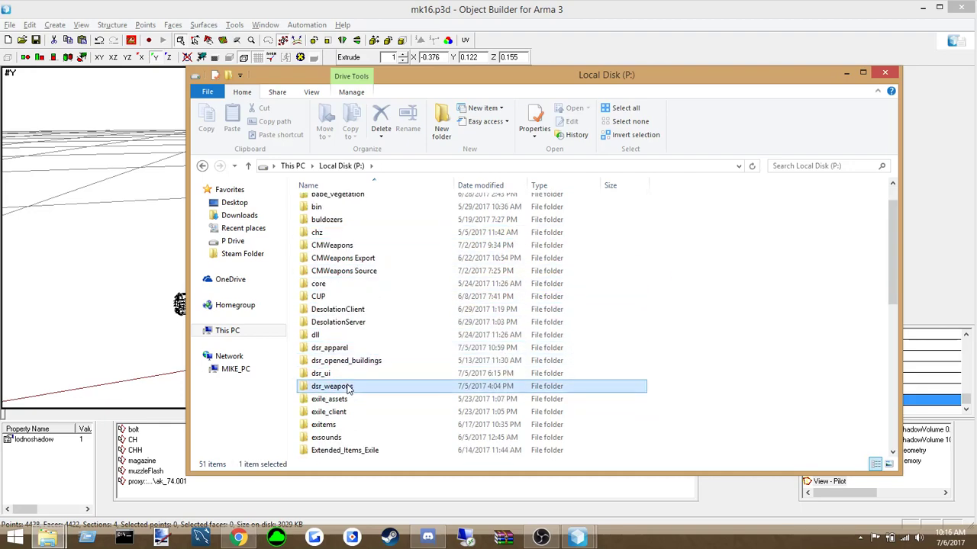
pyautogui.doubleClick(347, 387)
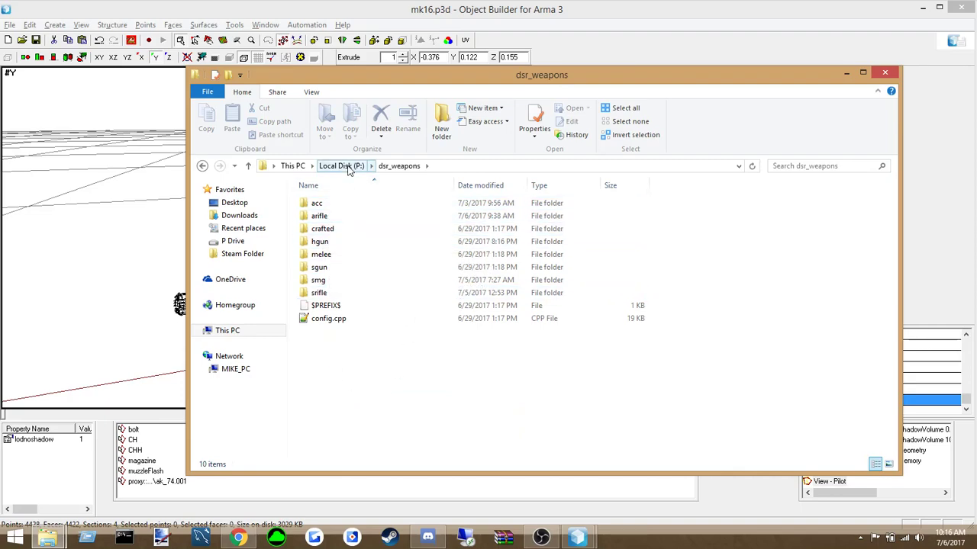
pyautogui.doubleClick(319, 217)
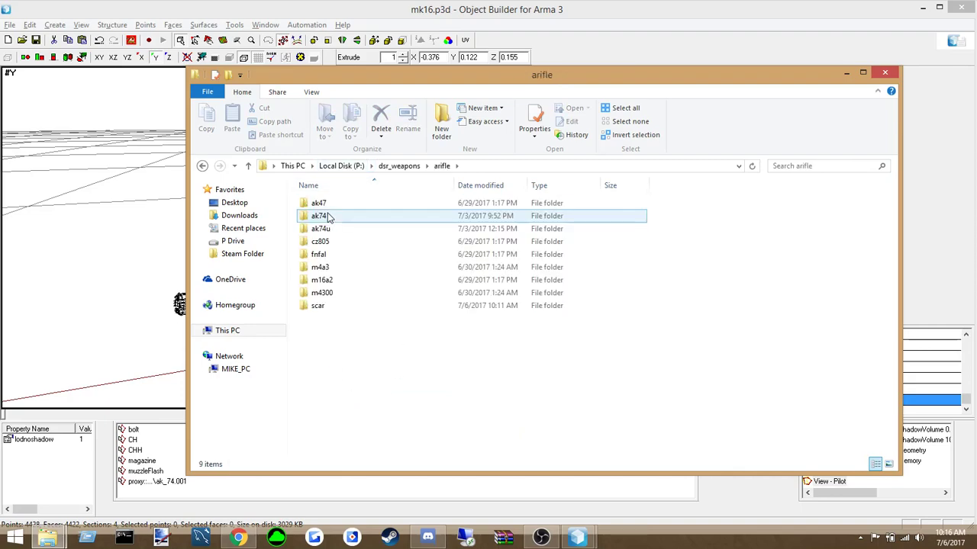
pyautogui.doubleClick(317, 306)
pyautogui.hotkey('ctrl', 'n')
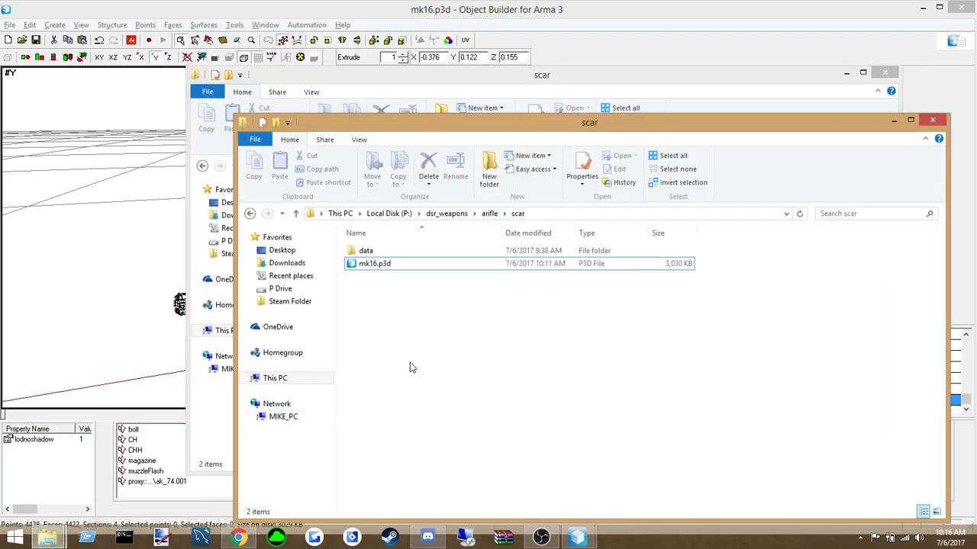
pyautogui.moveTo(406, 131); pyautogui.dragTo(495, 124)
# In the second window, go to the A Hide Folder\ca\weapons_e\SCAR folder on the P drive
pyautogui.click(477, 207)
pyautogui.doubleClick(461, 244)
pyautogui.doubleClick(466, 246)
pyautogui.scroll(-20, 464, 368)
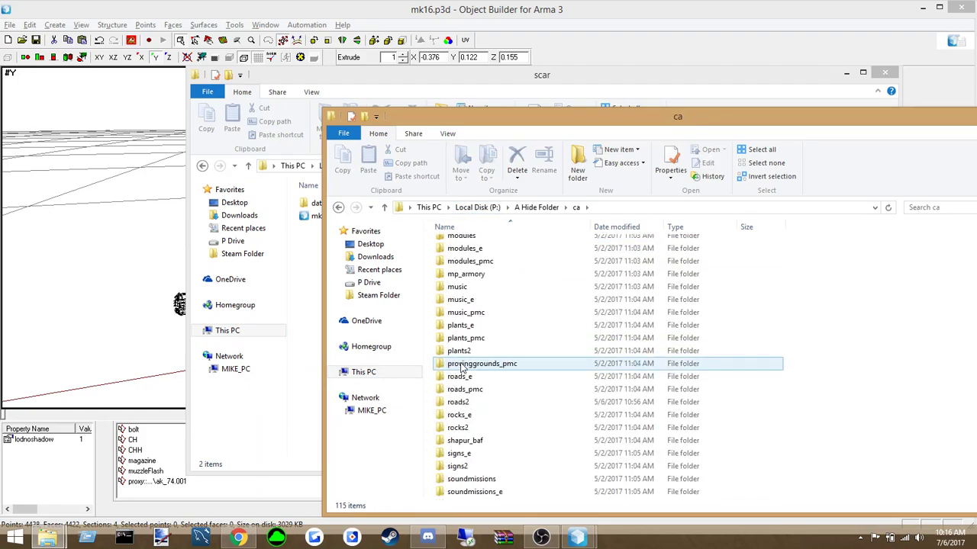
pyautogui.scroll(-4, 461, 367)
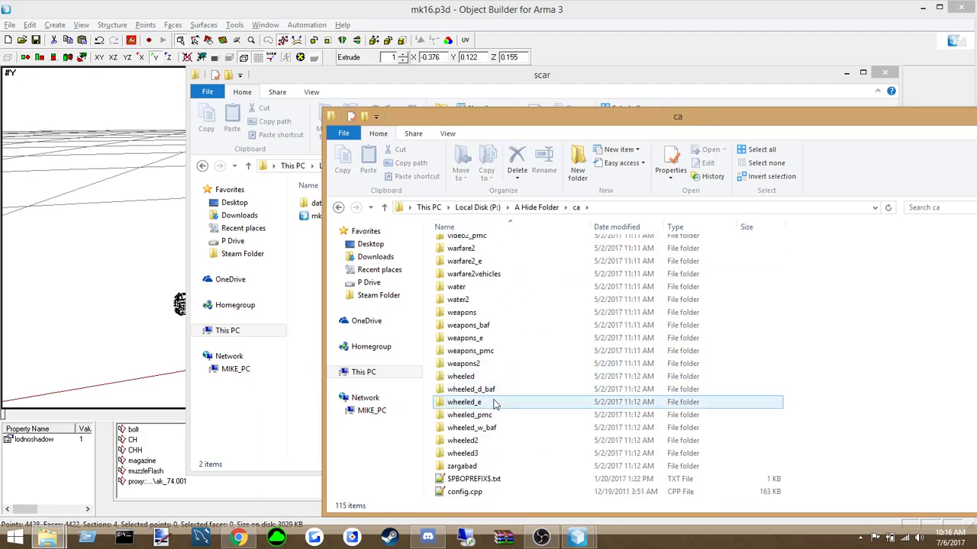
pyautogui.doubleClick(466, 338)
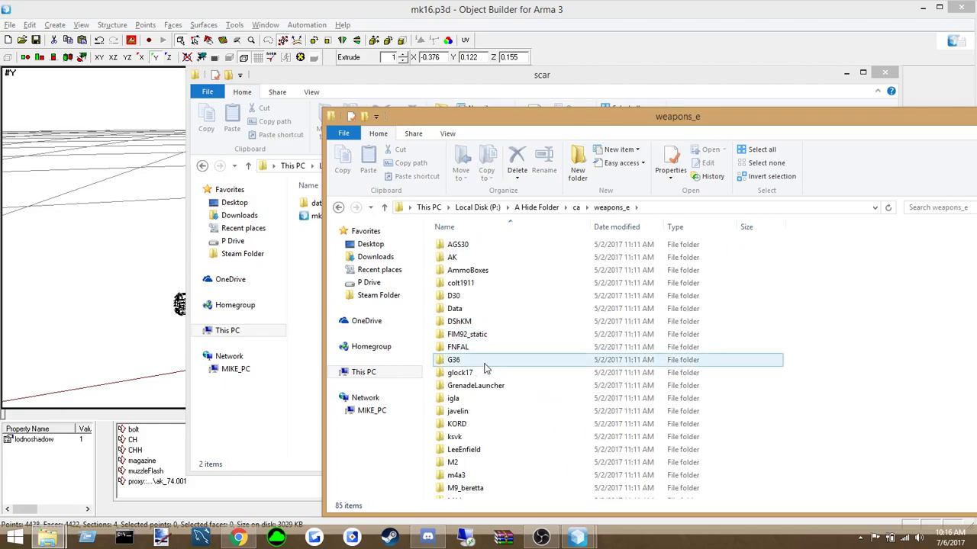
pyautogui.scroll(-7, 784, 415)
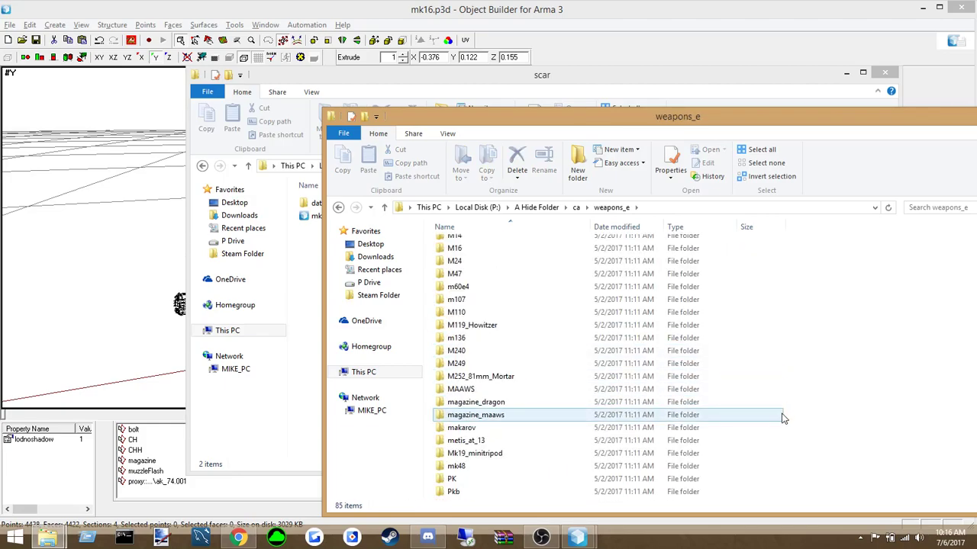
pyautogui.scroll(-2, 538, 471)
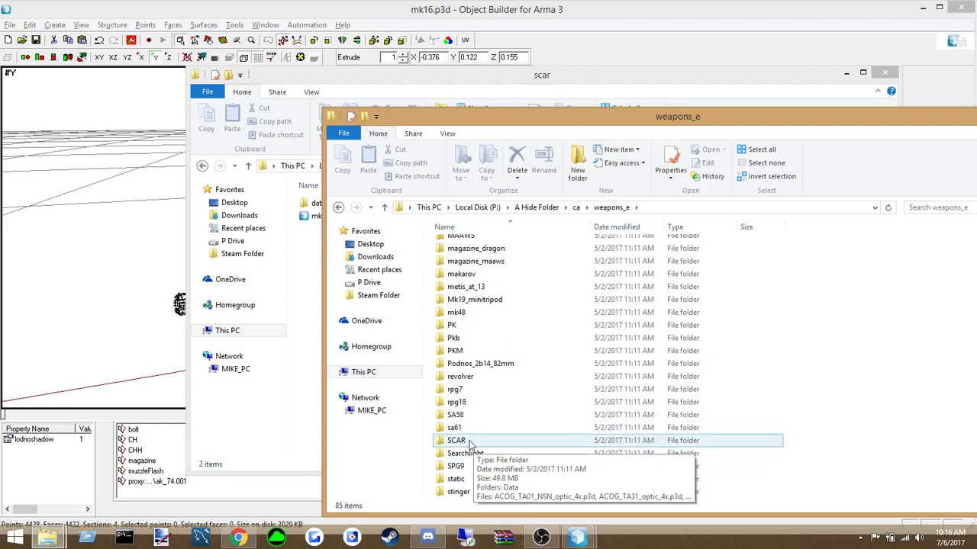
pyautogui.doubleClick(470, 440)
# Try to load the mk17_long_zeiss_sup_bipod.p3d model from the SCAR folder in Object Builder, and close it again
pyautogui.scroll(-3, 496, 328)
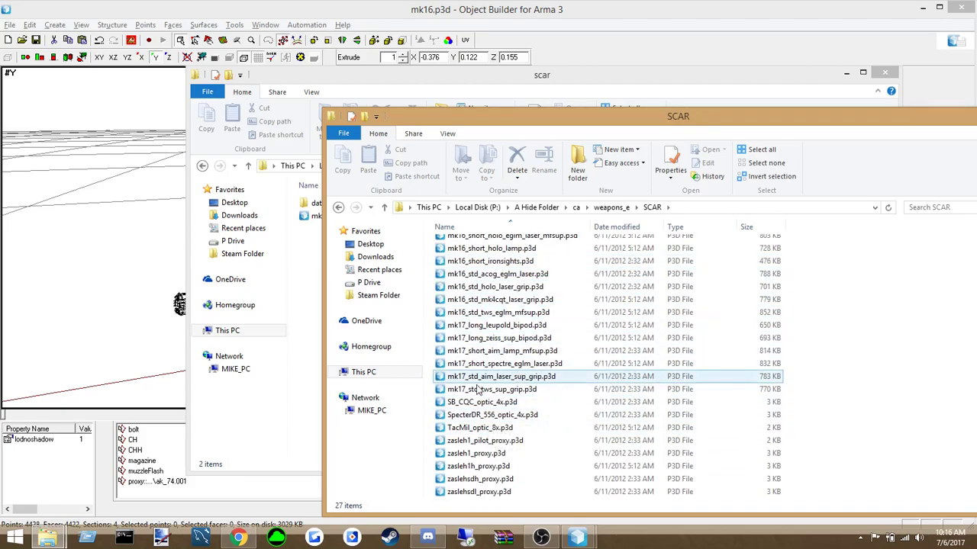
pyautogui.doubleClick(527, 338)
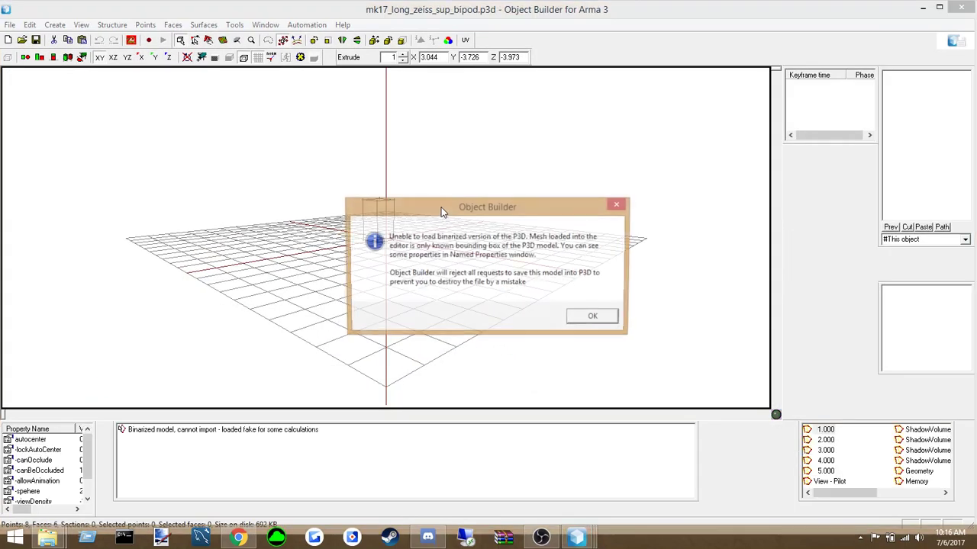
pyautogui.click(590, 316)
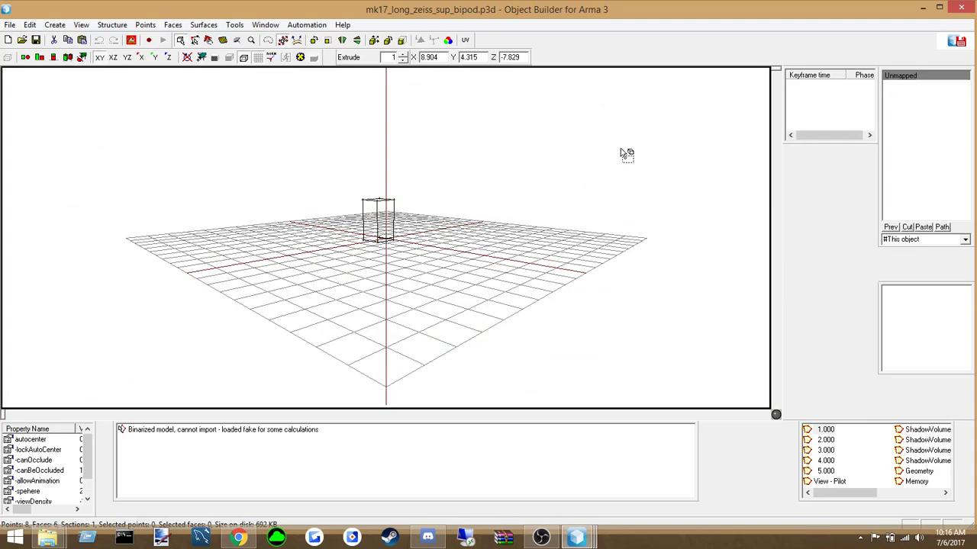
pyautogui.click(961, 8)
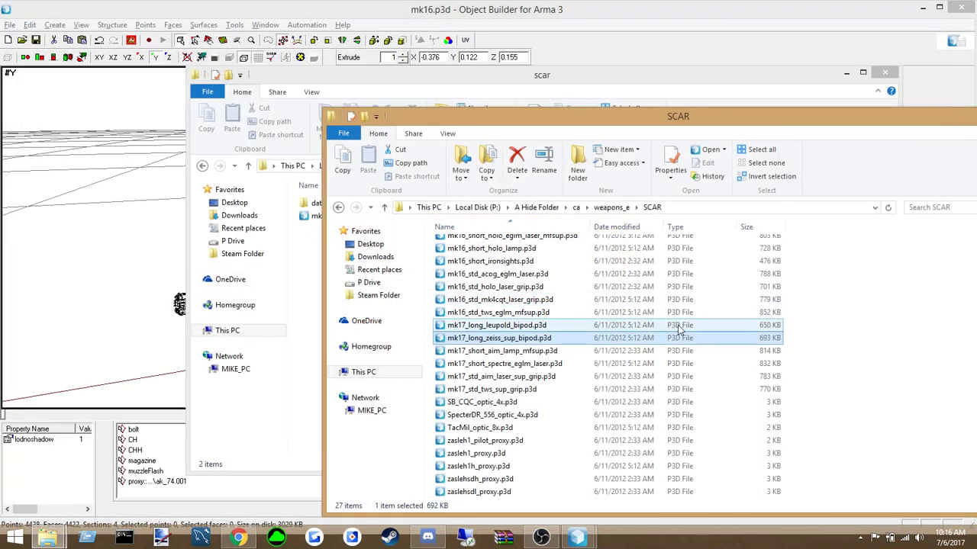
# Open the SCAR folder's Data subfolder and examine the shortdot_co.paa texture in Texture Viewer, closing it when done
pyautogui.scroll(5, 473, 253)
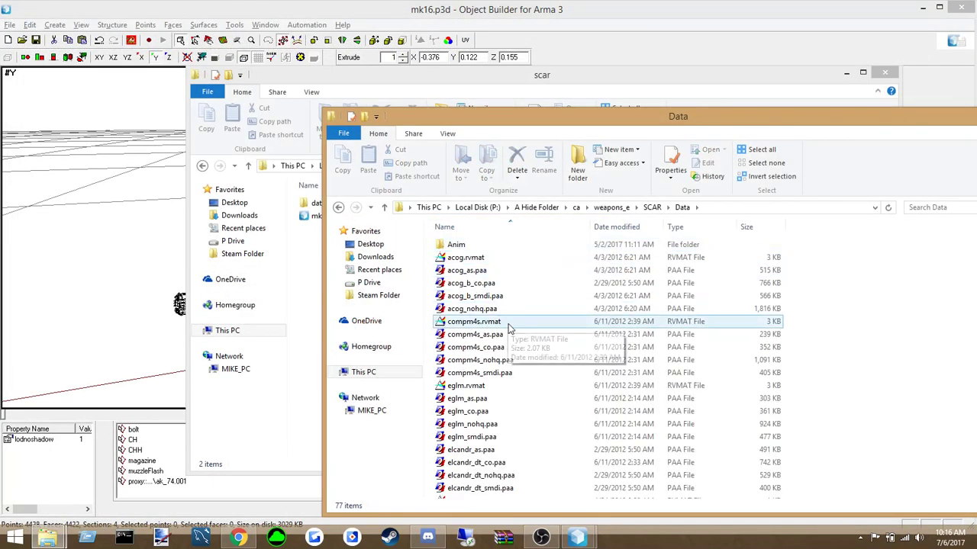
pyautogui.click(486, 283)
pyautogui.scroll(-2, 486, 287)
pyautogui.scroll(-15, 483, 290)
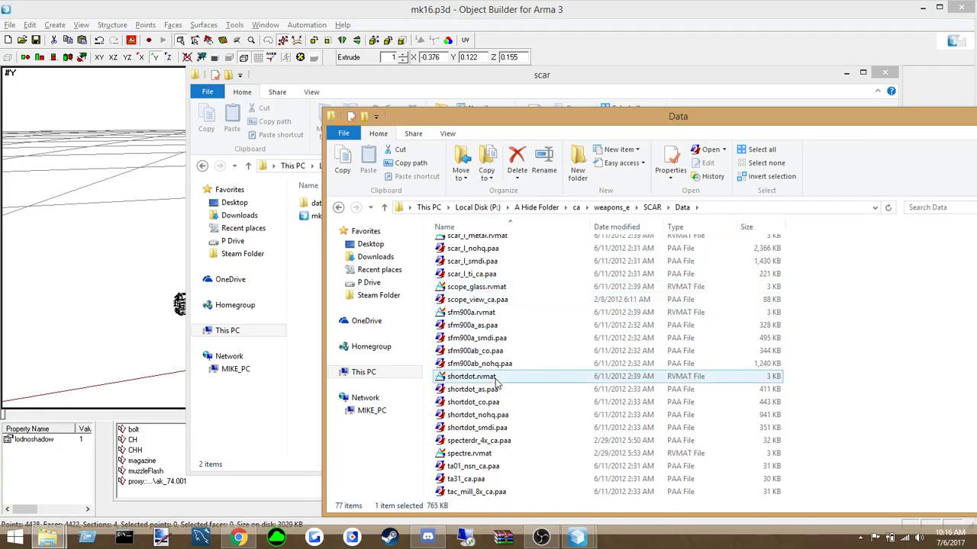
pyautogui.doubleClick(487, 402)
pyautogui.scroll(-1, 253, 235)
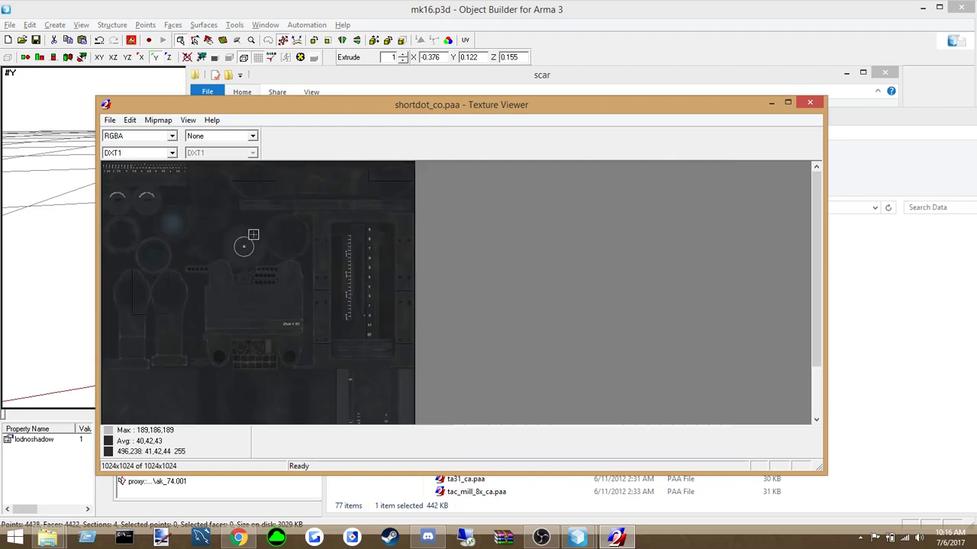
pyautogui.moveTo(316, 325); pyautogui.dragTo(309, 269)
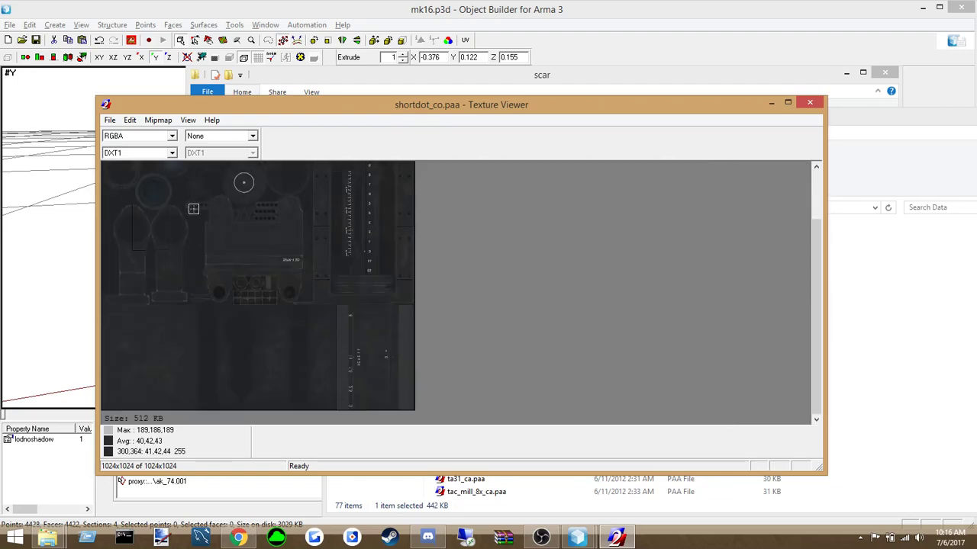
pyautogui.click(808, 102)
# Examine the sfm900ab_co.paa texture from the Data folder and close its viewer
pyautogui.scroll(3, 485, 367)
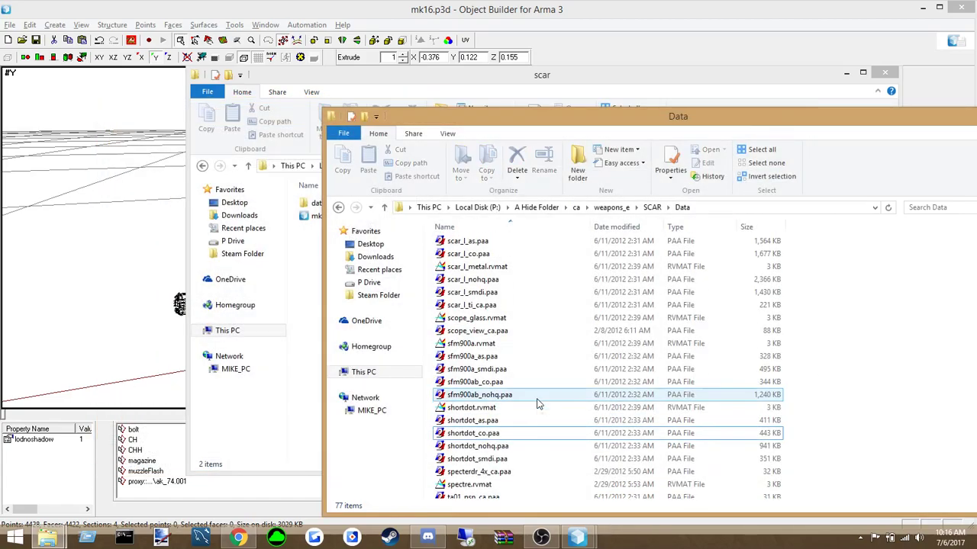
pyautogui.doubleClick(470, 382)
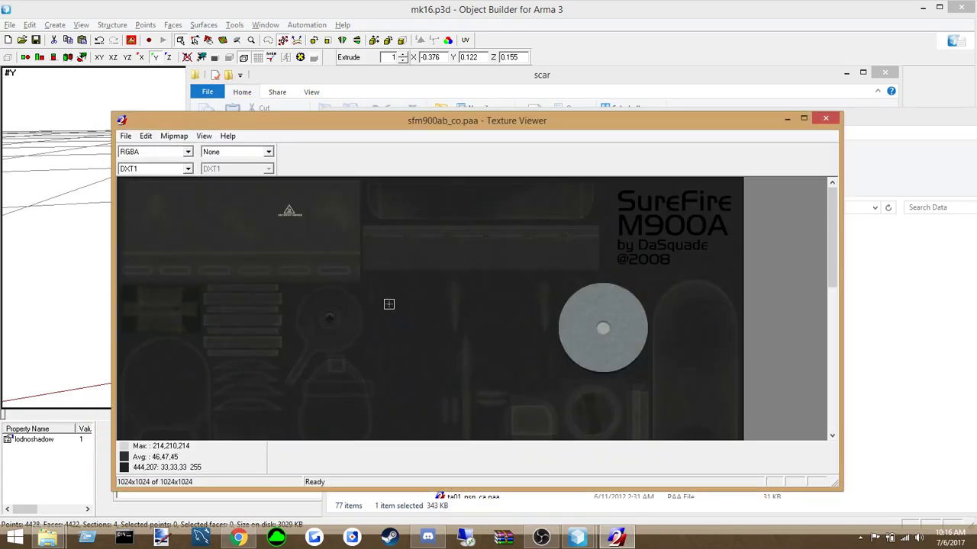
pyautogui.click(825, 119)
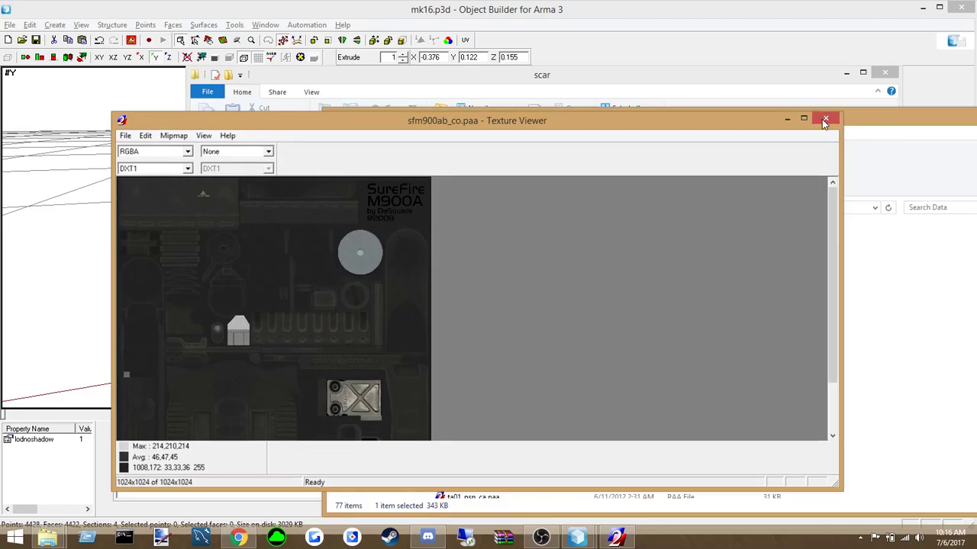
# Examine the scar_h_co.paa texture from the Data folder and close its viewer
pyautogui.scroll(5, 572, 348)
pyautogui.click(470, 395)
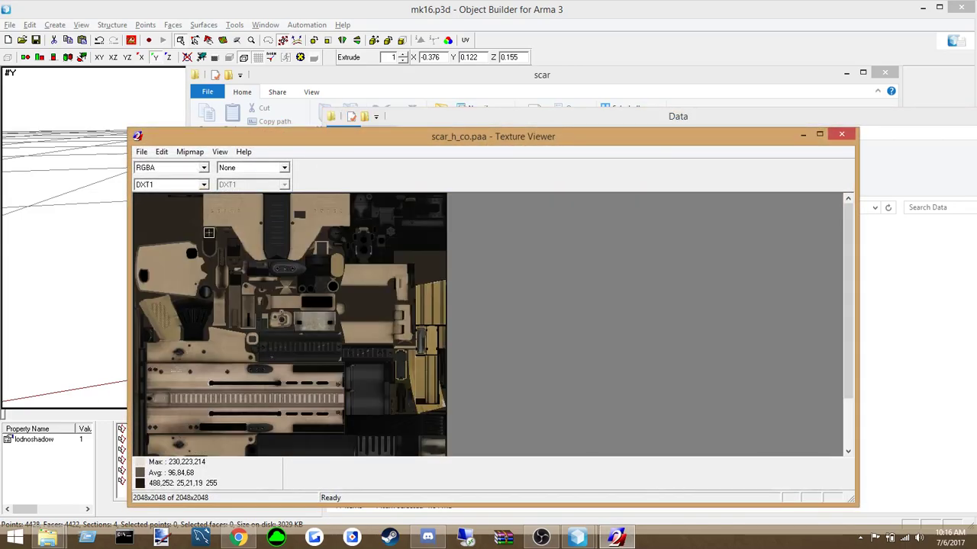
pyautogui.scroll(-1, 220, 276)
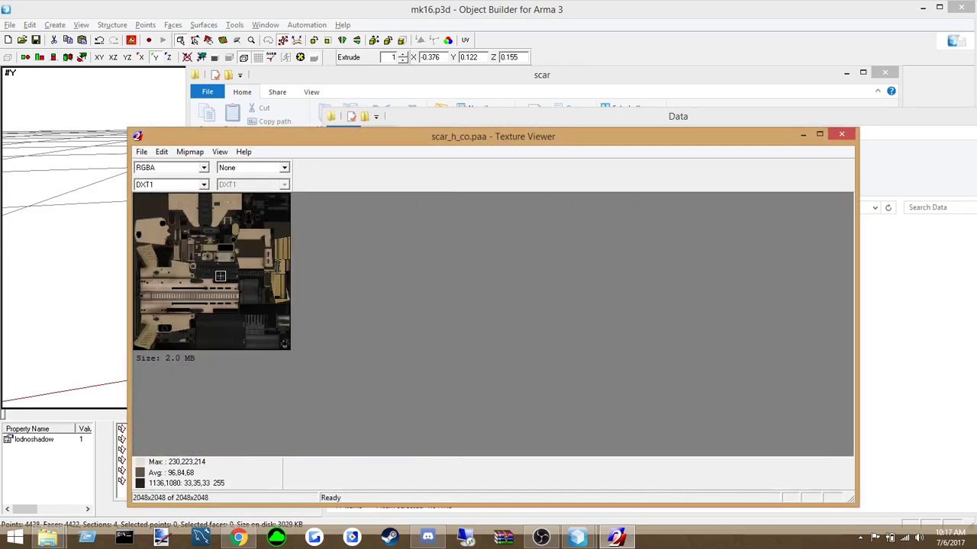
pyautogui.click(842, 134)
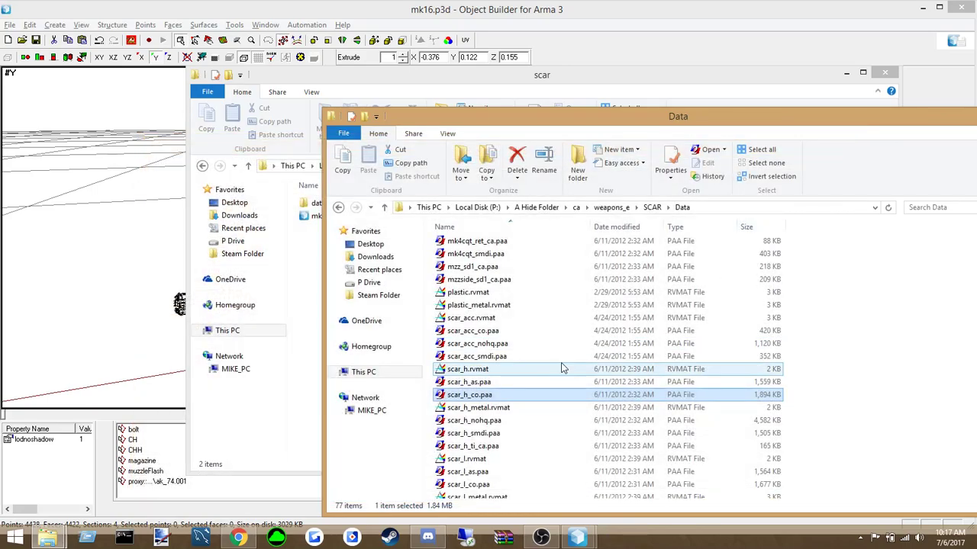
# Open the scar_l_co.paa texture from the Data folder and examine the whole image
pyautogui.scroll(-1, 513, 366)
pyautogui.doubleClick(469, 453)
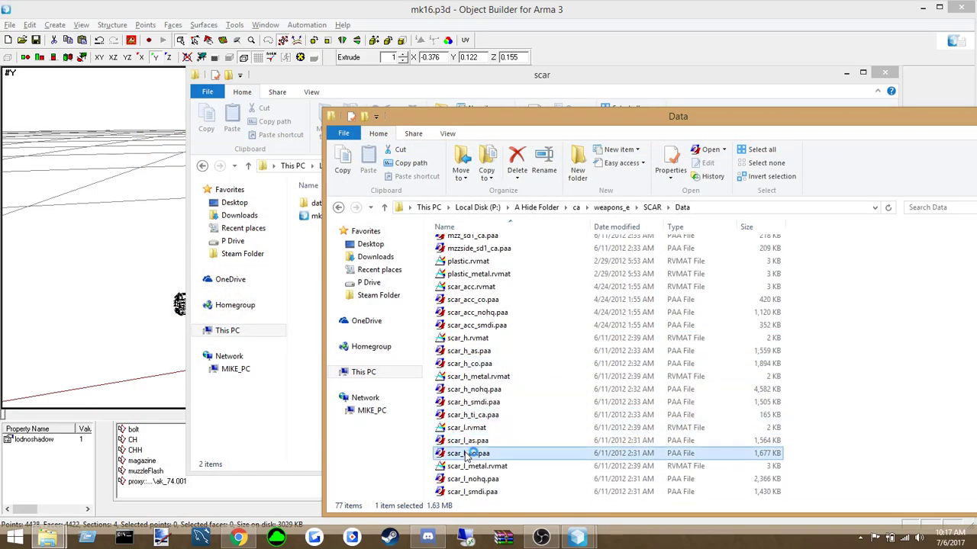
pyautogui.scroll(-3, 390, 256)
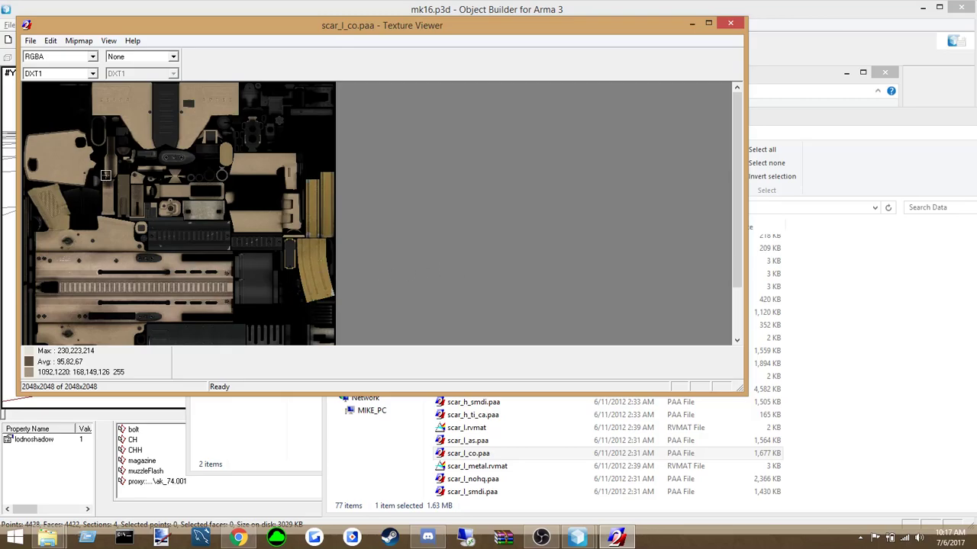
# Close the texture viewer, then select the whole mk16 model in Object Builder and list all its textures and materials
pyautogui.scroll(-1, 105, 174)
pyautogui.click(730, 25)
pyautogui.click(421, 6)
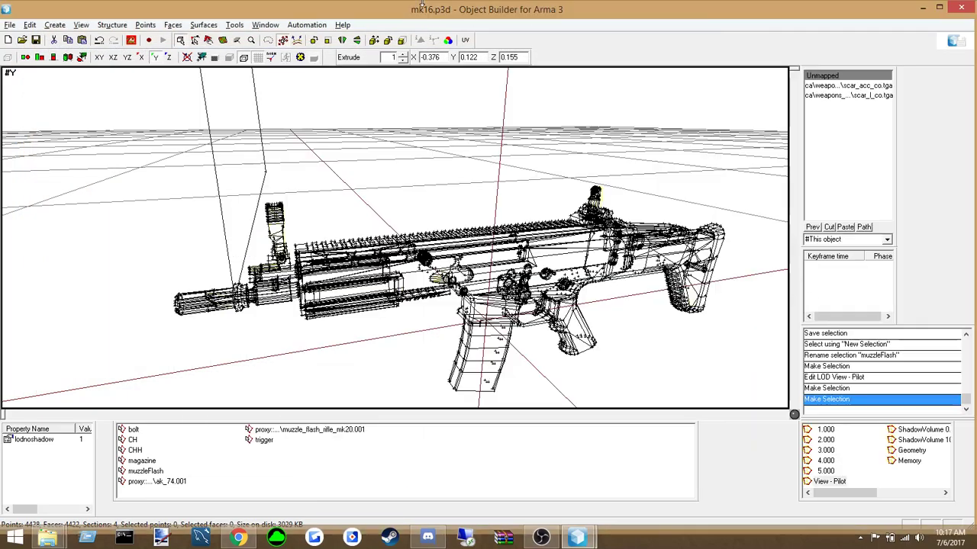
pyautogui.moveTo(76, 94); pyautogui.dragTo(756, 400)
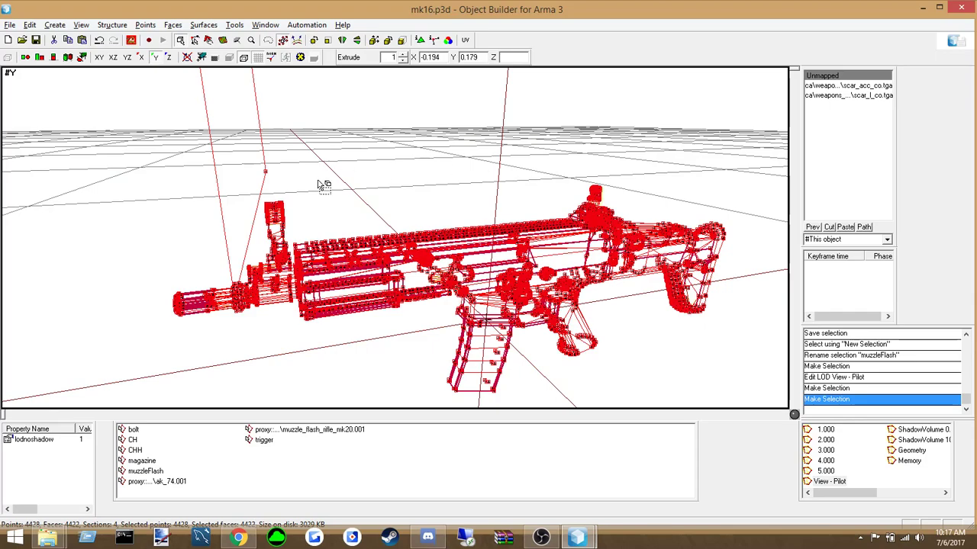
pyautogui.click(234, 24)
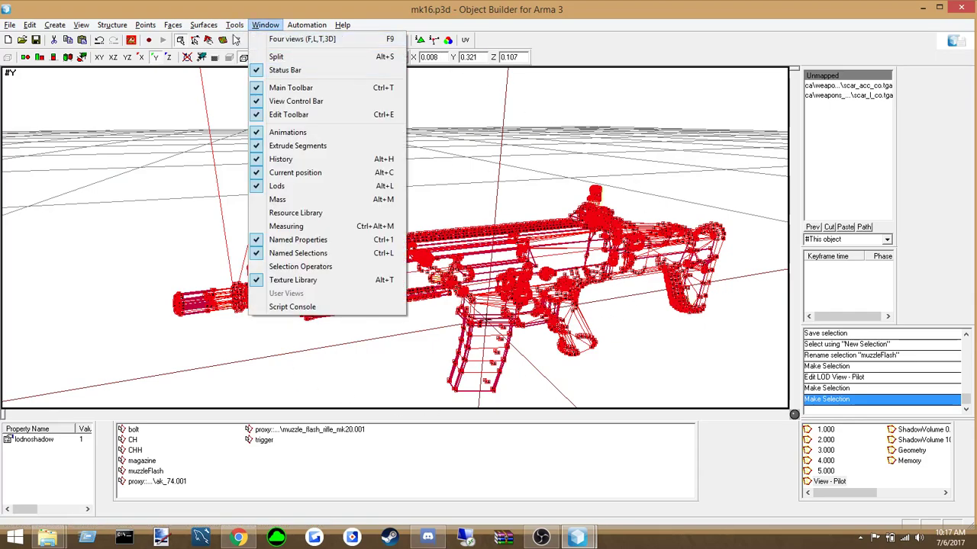
pyautogui.click(267, 142)
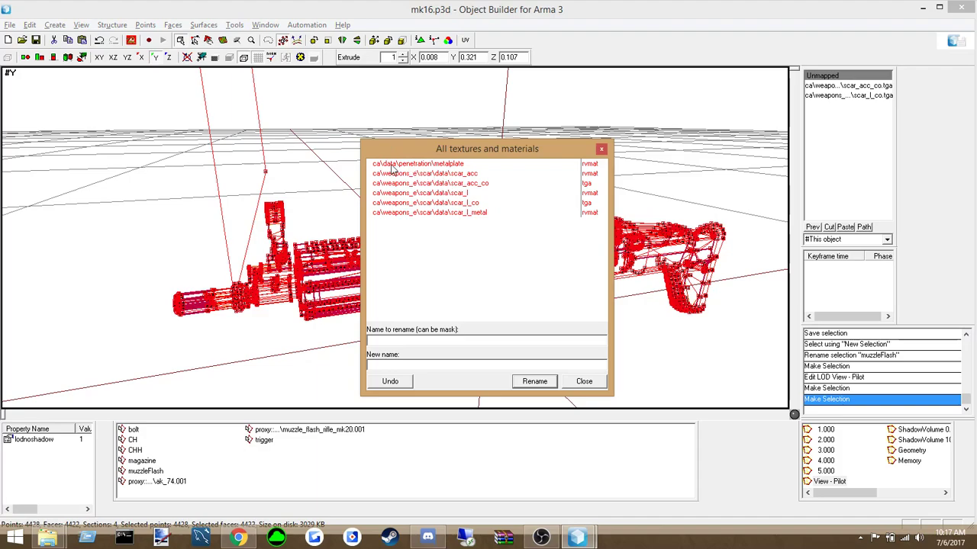
# Review the model's texture and material paths, from metalplate through scar_l_metal, to identify the files the mod needs
pyautogui.click(412, 164)
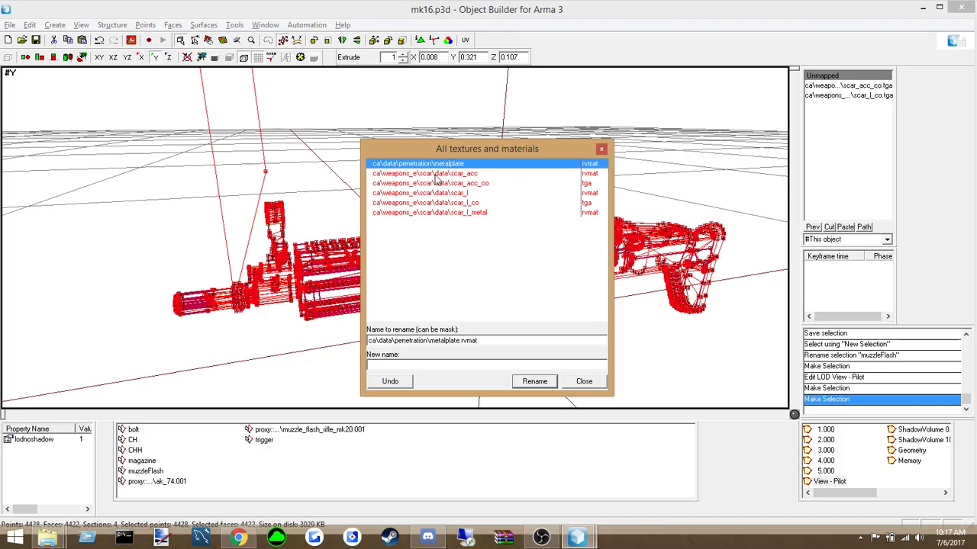
pyautogui.click(436, 174)
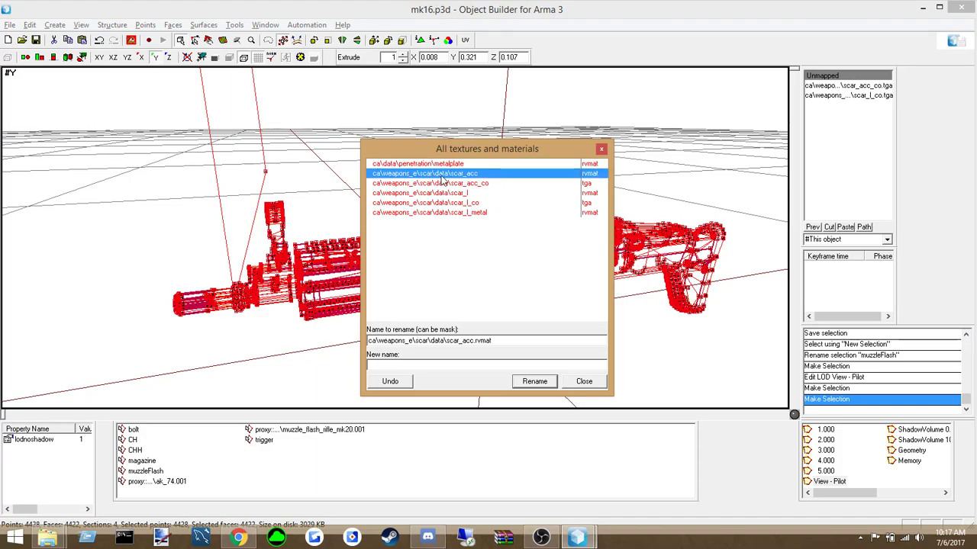
pyautogui.click(464, 184)
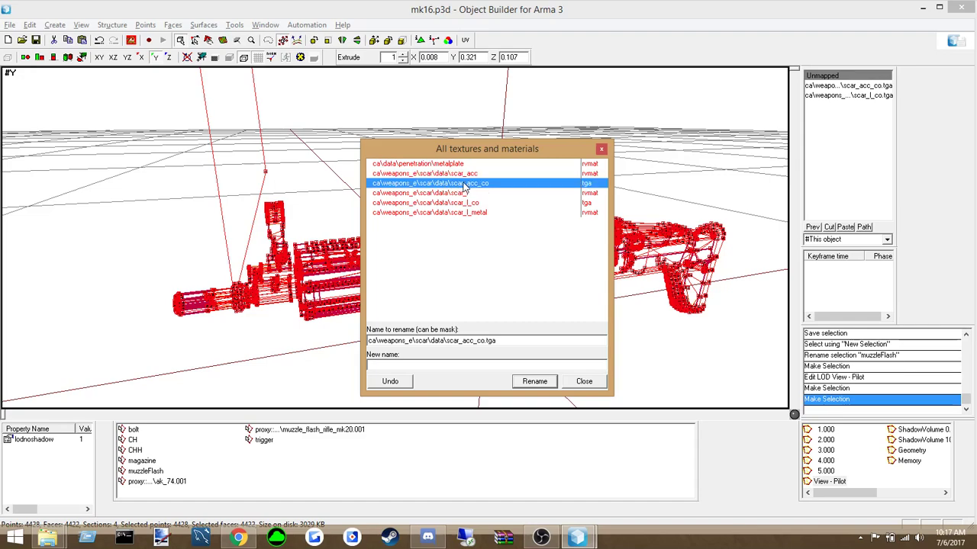
pyautogui.click(455, 194)
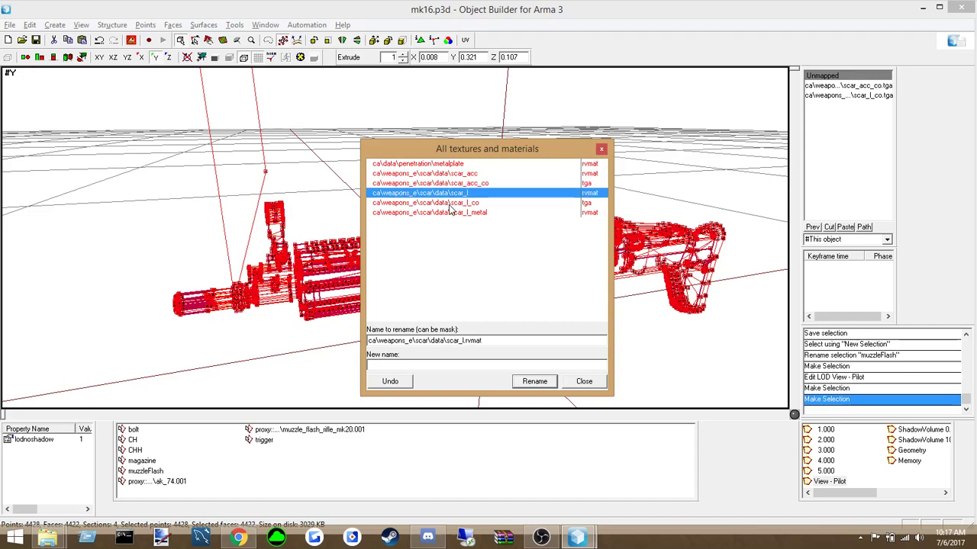
pyautogui.click(448, 203)
pyautogui.click(441, 214)
# Copy scar_acc.rvmat, scar_acc_co.paa, scar_acc_nohq.paa and scar_acc_smdi.paa from the ca\weapons_e\SCAR\Data folder in File Explorer
pyautogui.moveTo(80, 534)
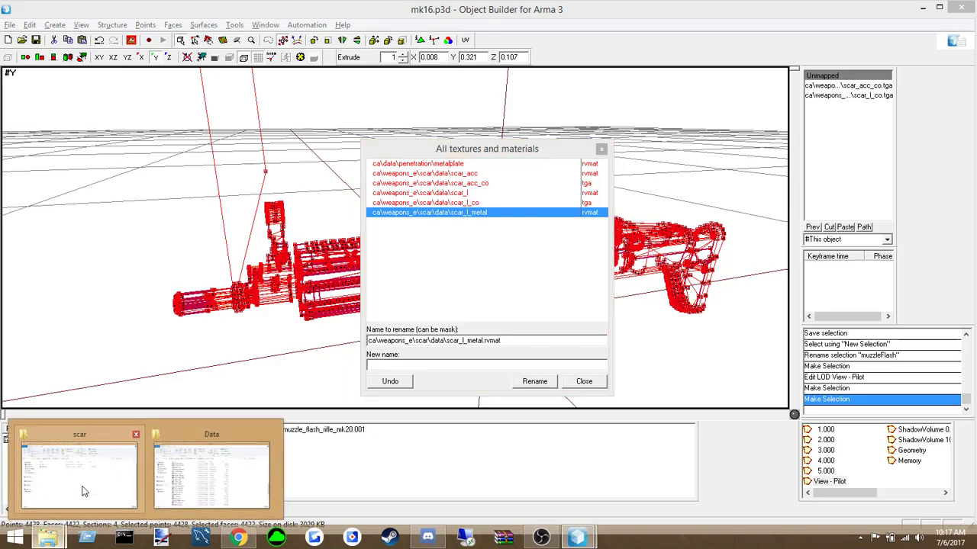
pyautogui.click(197, 479)
pyautogui.moveTo(525, 128); pyautogui.dragTo(600, 122)
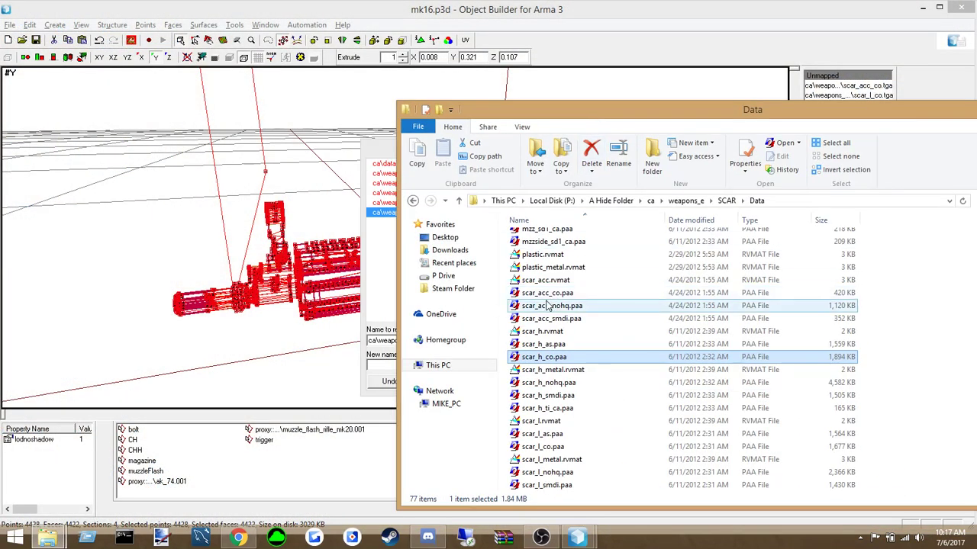
pyautogui.click(551, 281)
pyautogui.moveTo(887, 283); pyautogui.dragTo(547, 320)
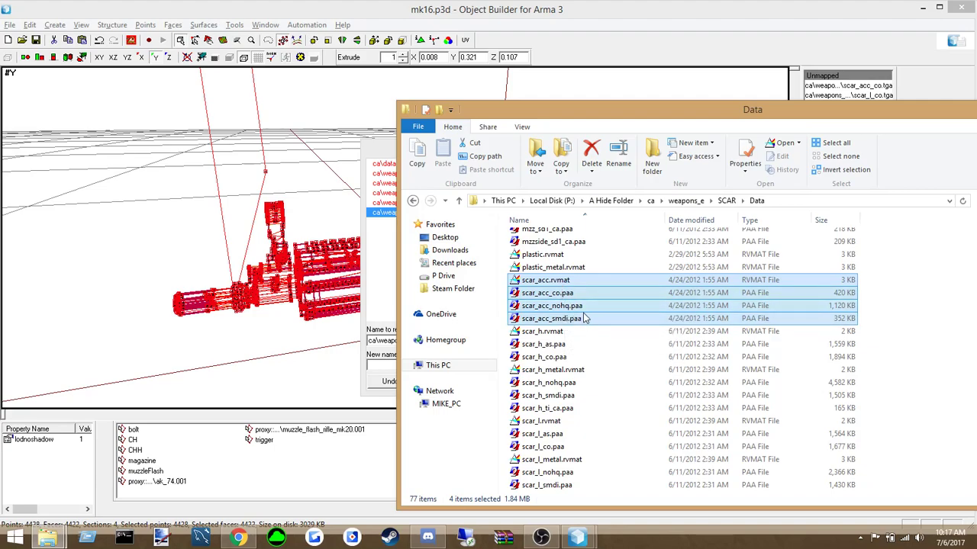
pyautogui.hotkey('ctrl', 'c')
pyautogui.click(909, 324)
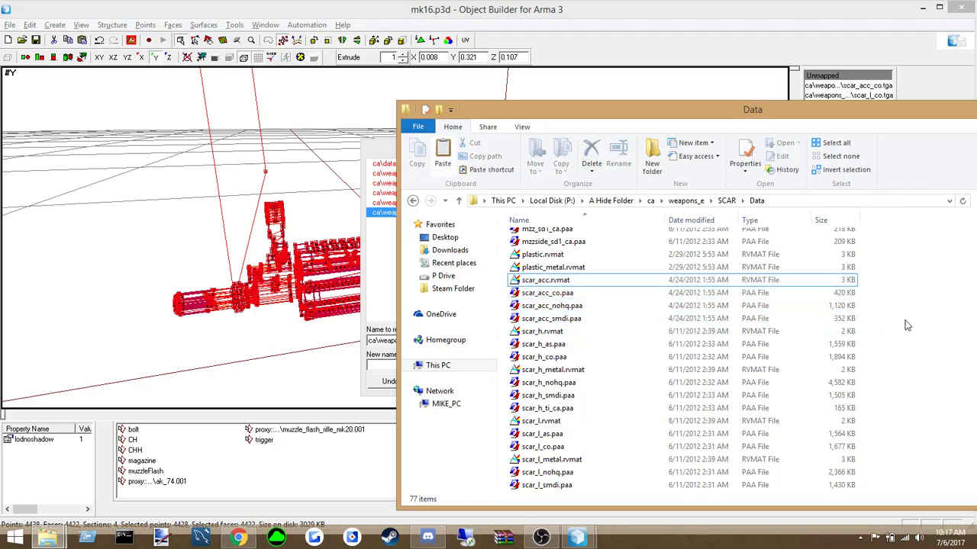
# Paste the four scar_acc files into the mod's dsr_weapons\arifle\scar\data folder
pyautogui.moveTo(47, 538)
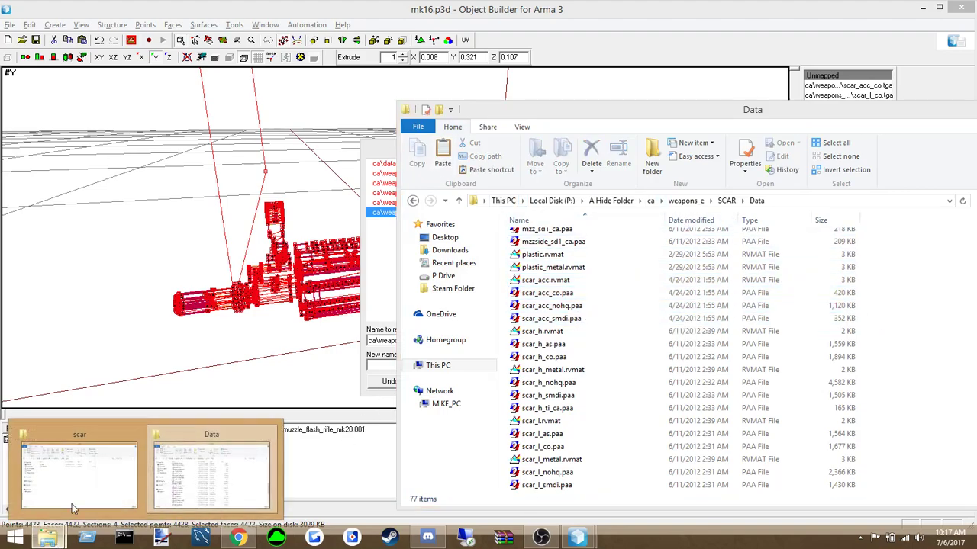
pyautogui.click(76, 473)
pyautogui.doubleClick(336, 206)
pyautogui.rightClick(340, 253)
pyautogui.click(365, 339)
pyautogui.click(587, 380)
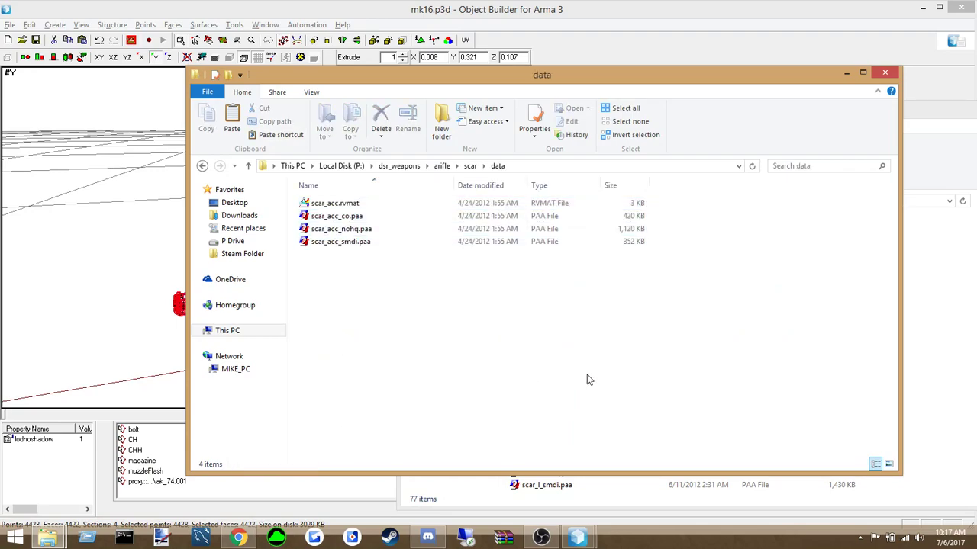
# Check the model's scar_l material entry and copy the seven scar_l files, scar_l.rvmat through scar_l_ti_ca.paa, from the original SCAR Data folder
pyautogui.click(135, 313)
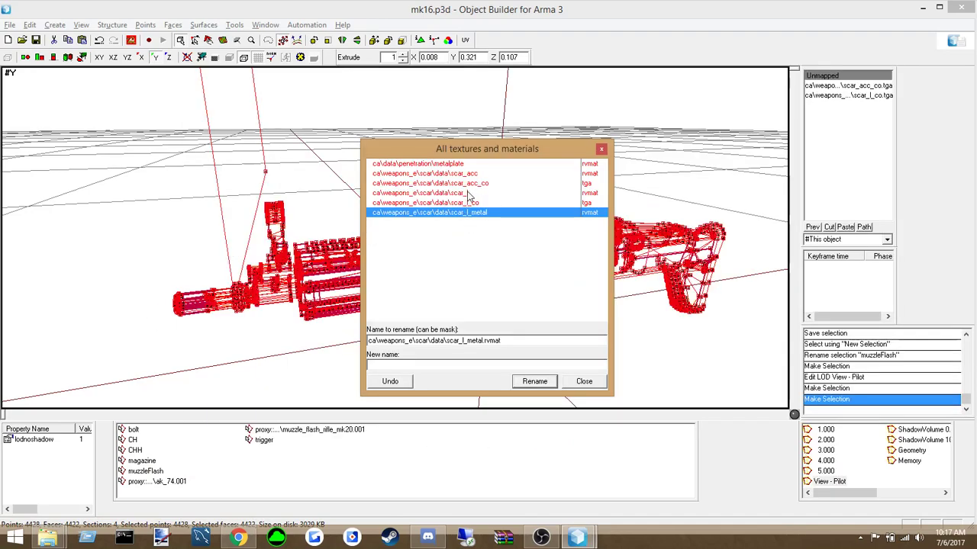
pyautogui.click(467, 195)
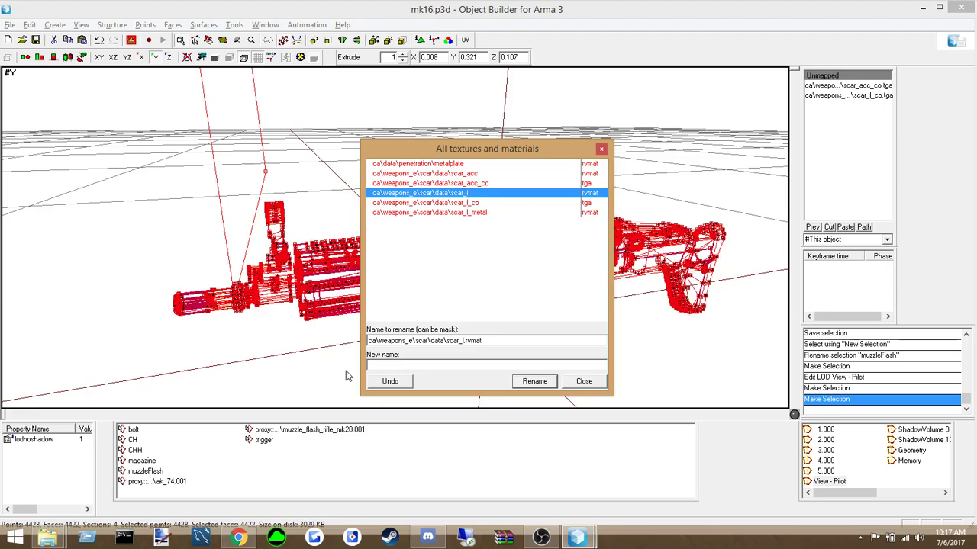
pyautogui.click(48, 538)
pyautogui.click(210, 477)
pyautogui.click(593, 371)
pyautogui.scroll(-1, 594, 371)
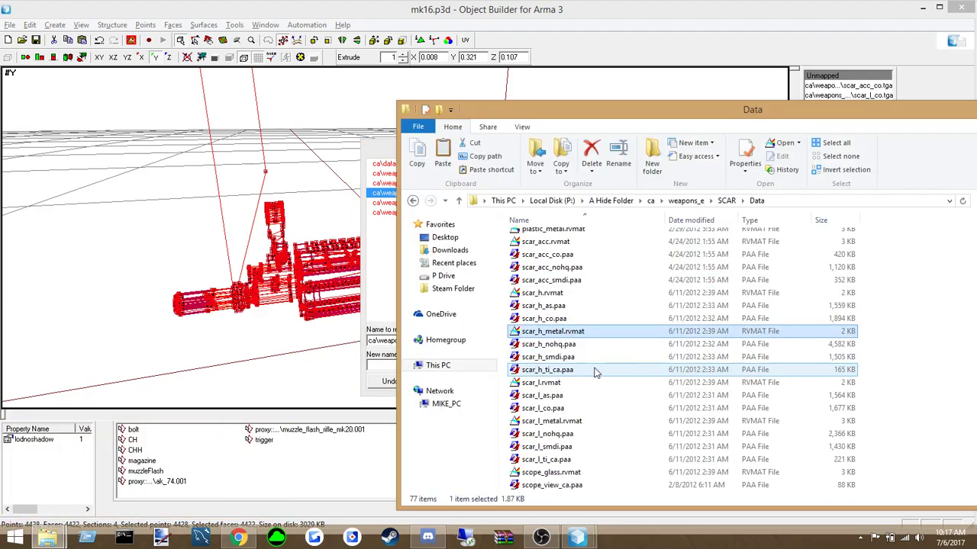
pyautogui.click(564, 383)
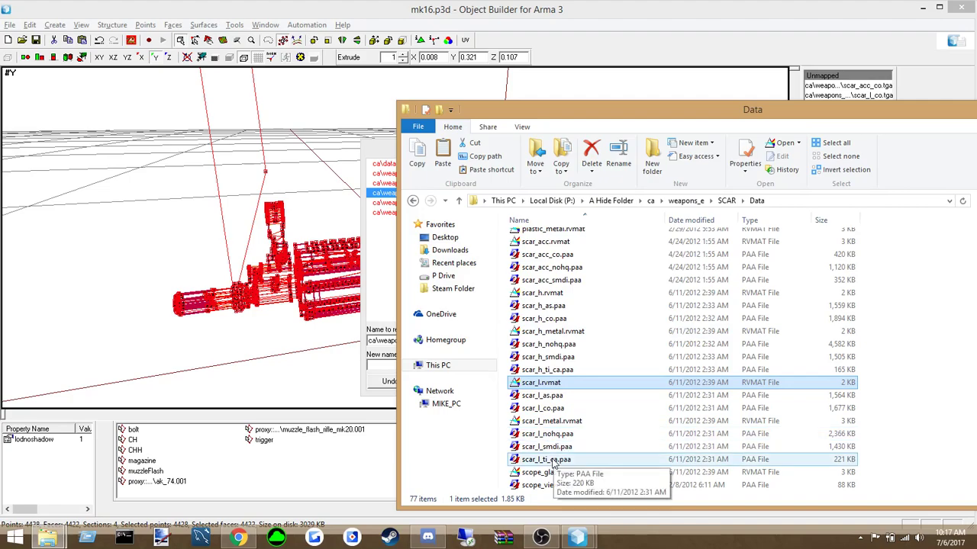
pyautogui.moveTo(880, 384); pyautogui.dragTo(661, 458)
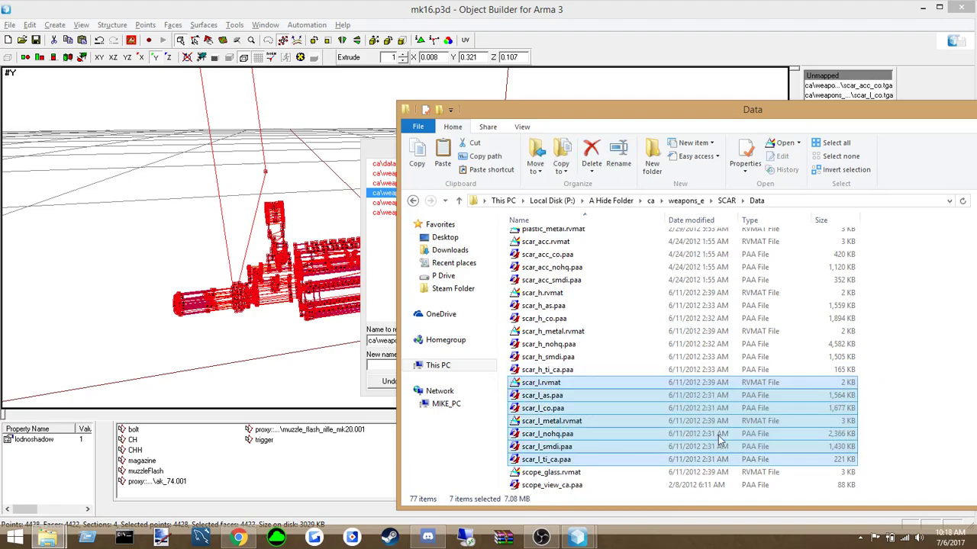
pyautogui.click(920, 419)
# Paste the seven scar_l files into the mod's scar\data folder
pyautogui.click(48, 538)
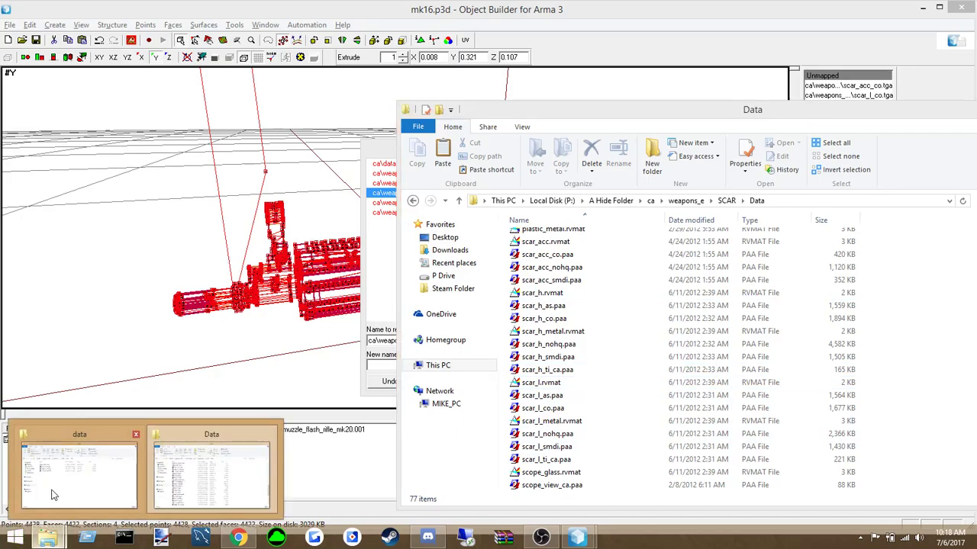
pyautogui.click(53, 495)
pyautogui.hotkey('ctrl', 'v')
pyautogui.click(415, 381)
# In Object Builder, rename the metalplate material path to a3\data_f\penetration\metalplate.rvmat and close the textures and materials list
pyautogui.hotkey('alt', 'Tab')
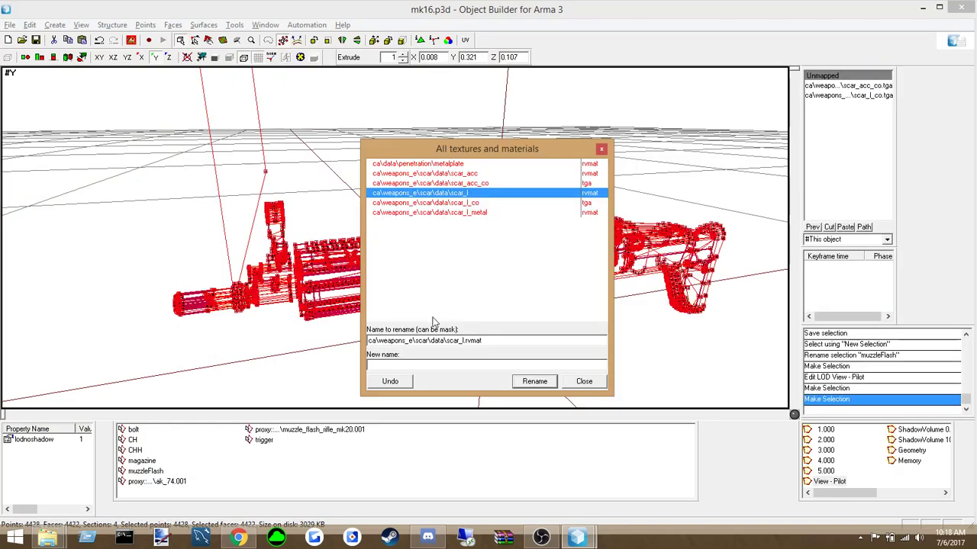
pyautogui.click(475, 213)
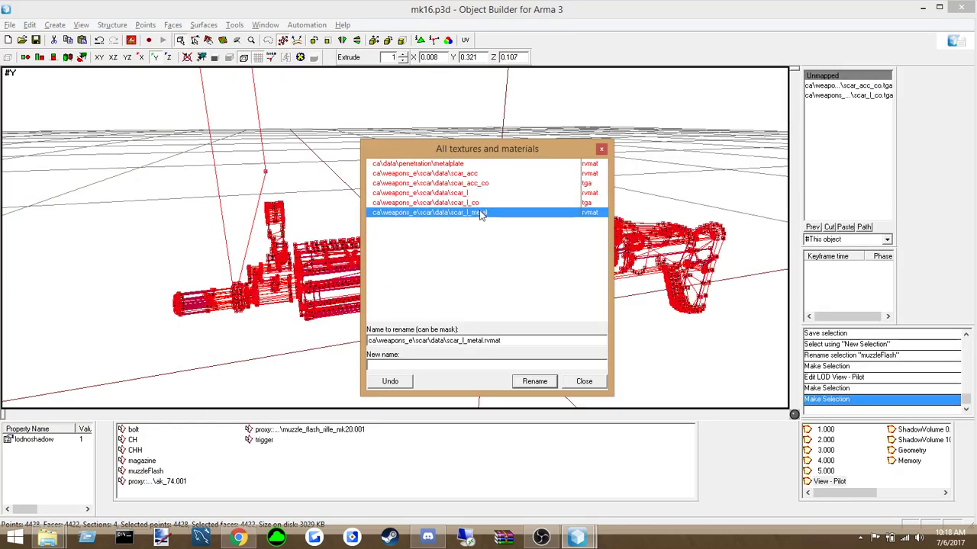
pyautogui.click(427, 164)
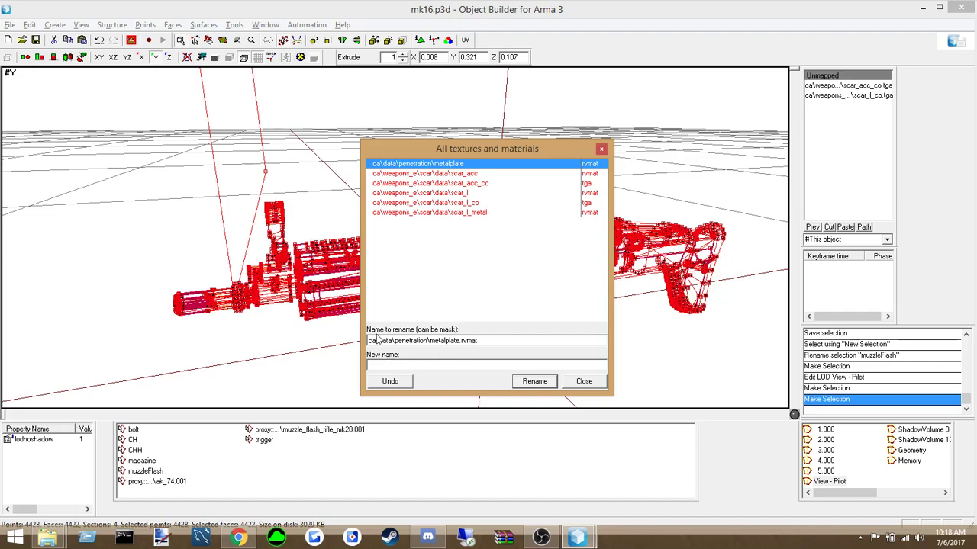
pyautogui.doubleClick(461, 345)
pyautogui.hotkey('ctrl', 'c')
pyautogui.click(388, 366)
pyautogui.hotkey('ctrl', 'v')
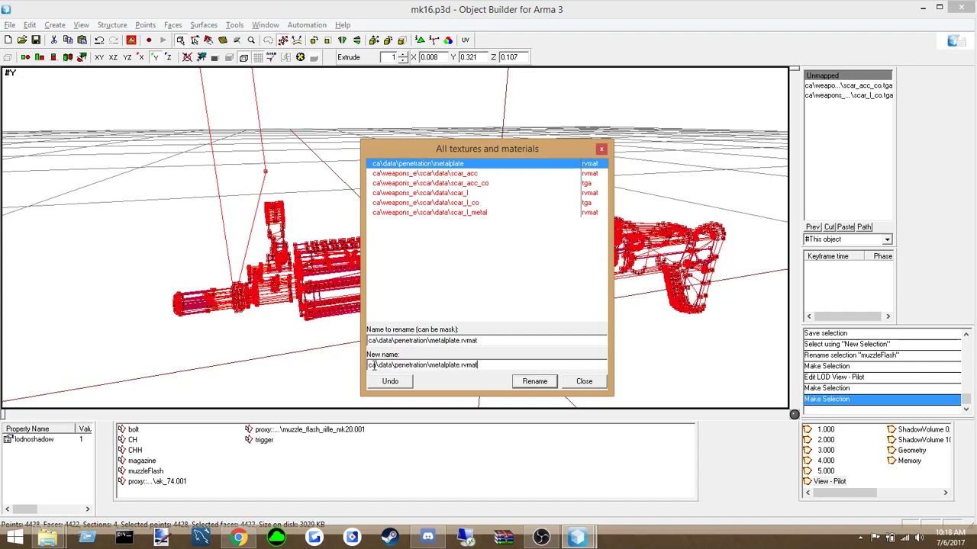
pyautogui.write('a3')
pyautogui.write('_f')
pyautogui.click(538, 382)
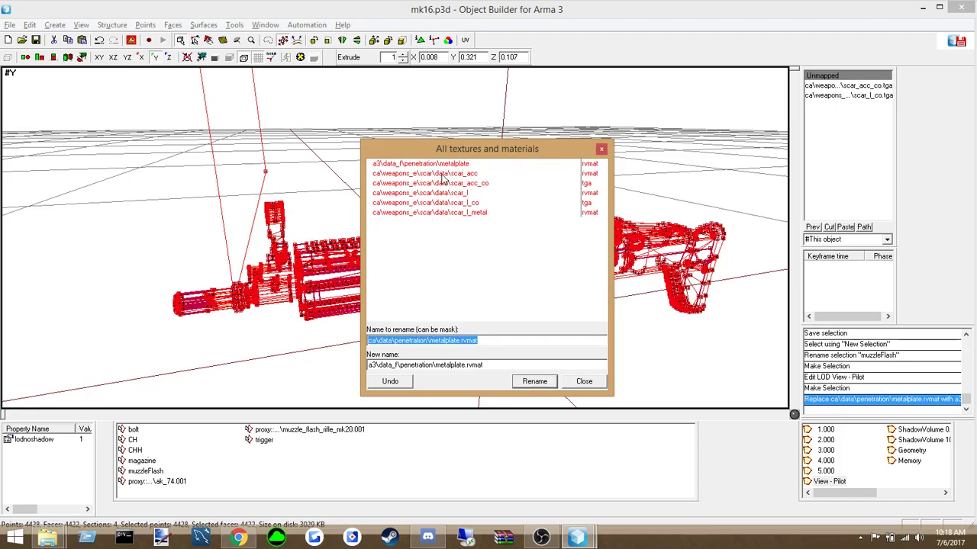
pyautogui.click(500, 342)
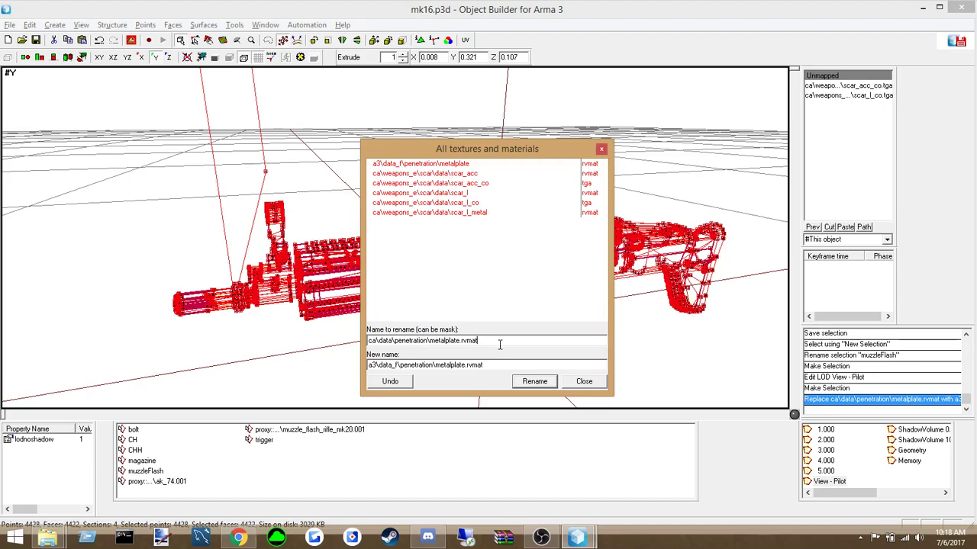
pyautogui.click(579, 381)
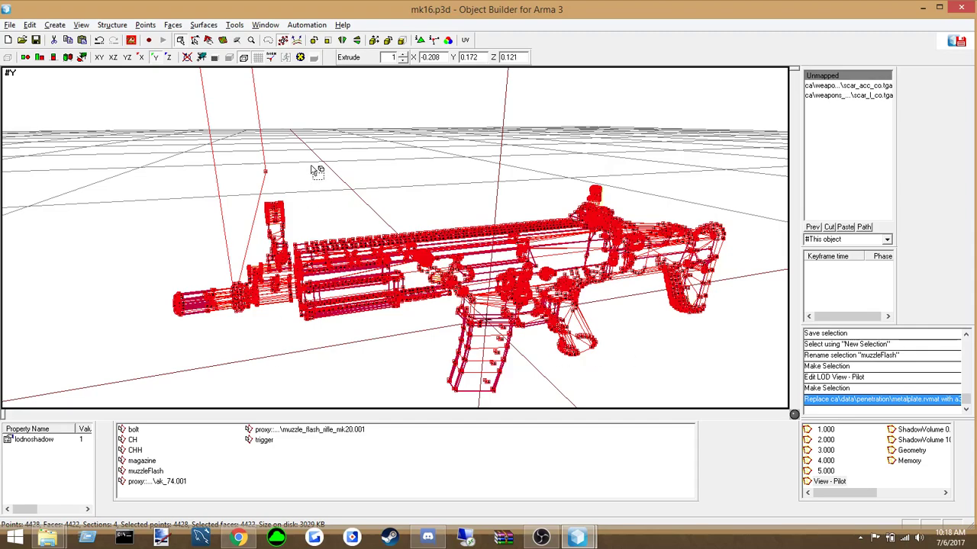
# Reopen the textures and materials list and rename the scar_acc.rvmat path to dsr_weapons\arifle\scar\data\scar_acc.rvmat
pyautogui.click(204, 25)
pyautogui.moveTo(237, 26)
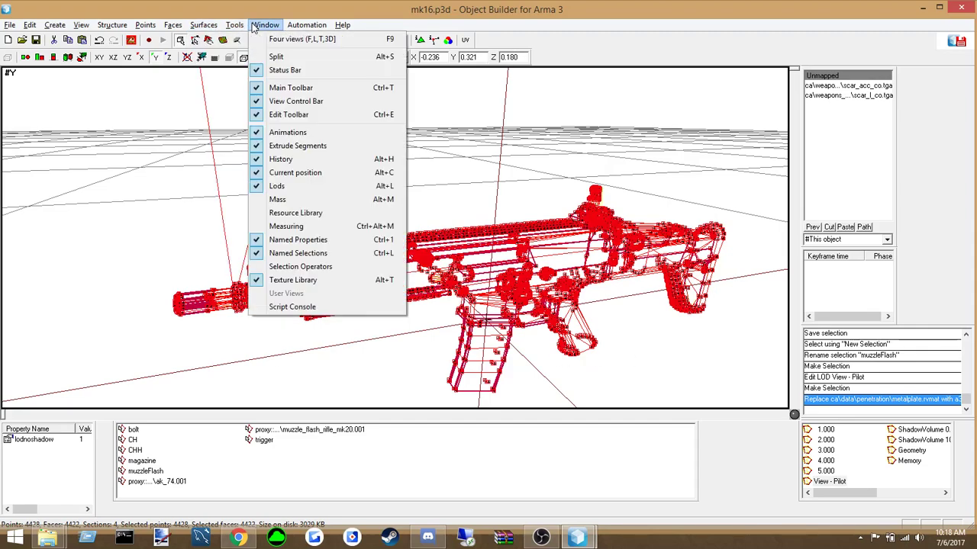
pyautogui.click(301, 141)
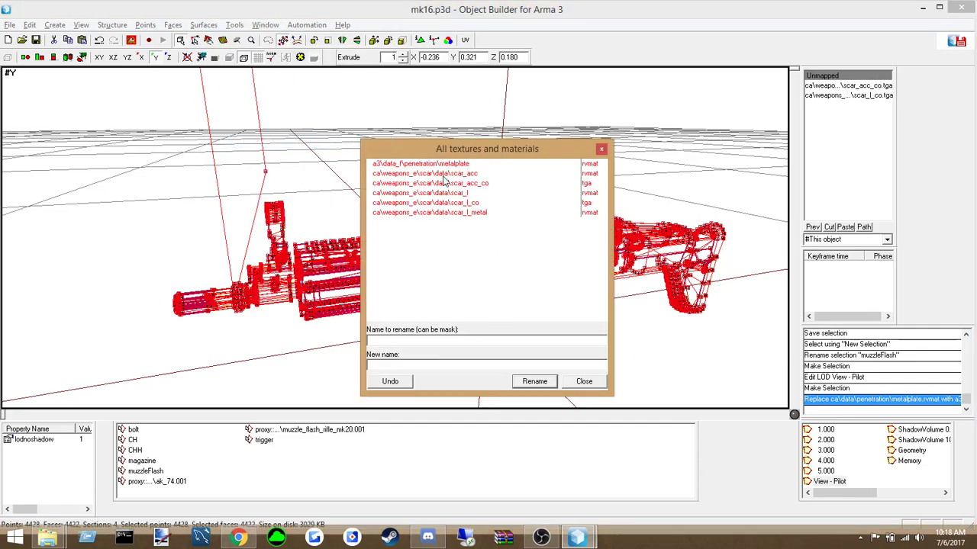
pyautogui.click(443, 174)
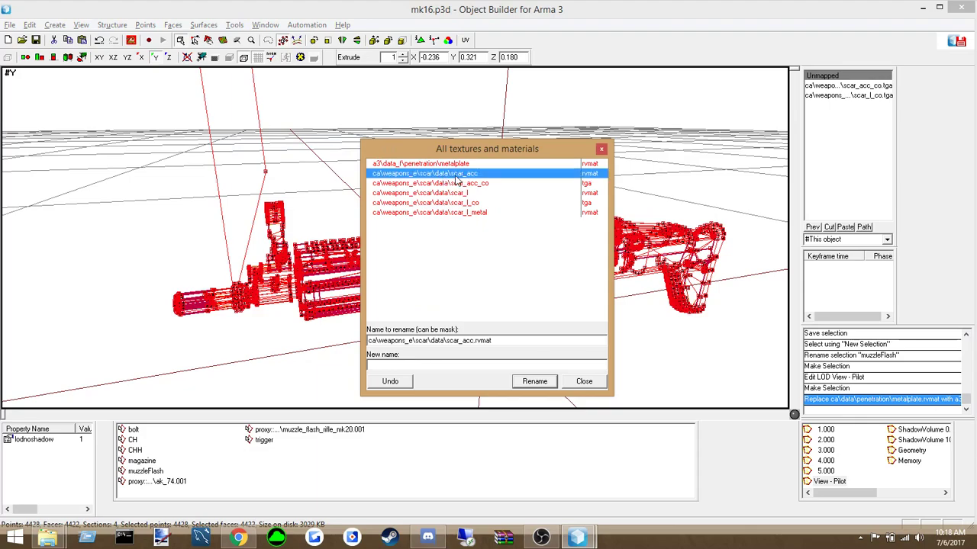
pyautogui.click(400, 366)
pyautogui.write('dsr_weapons\\arifle\\scar\\data')
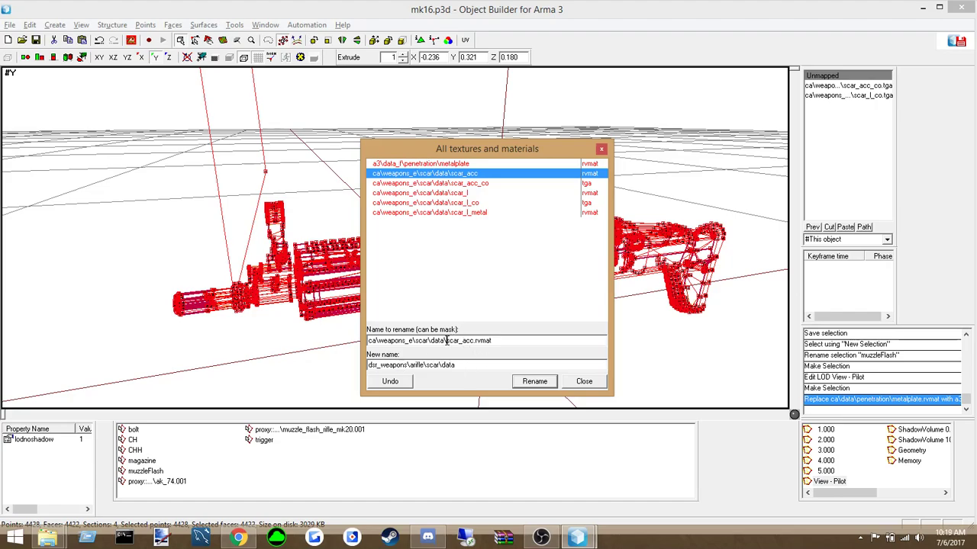
pyautogui.moveTo(447, 341); pyautogui.dragTo(504, 349)
pyautogui.click(489, 362)
pyautogui.write('\\')
pyautogui.hotkey('ctrl', 'v')
pyautogui.click(534, 382)
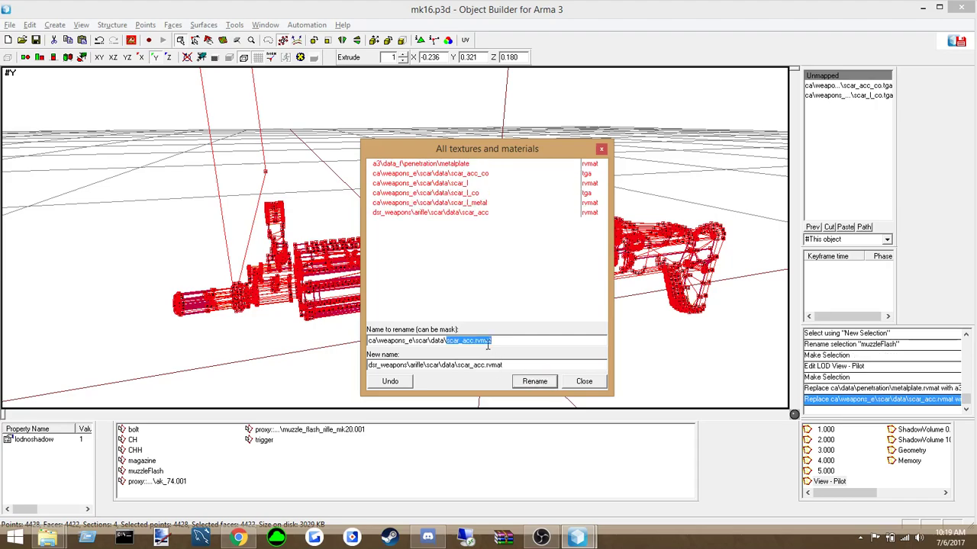
# Rename the scar_acc_co.tga texture path to dsr_weapons\arifle\scar\data\scar_acc_co.paa
pyautogui.click(403, 175)
pyautogui.moveTo(447, 340); pyautogui.dragTo(539, 341)
pyautogui.moveTo(458, 366); pyautogui.dragTo(562, 368)
pyautogui.hotkey('ctrl', 'v')
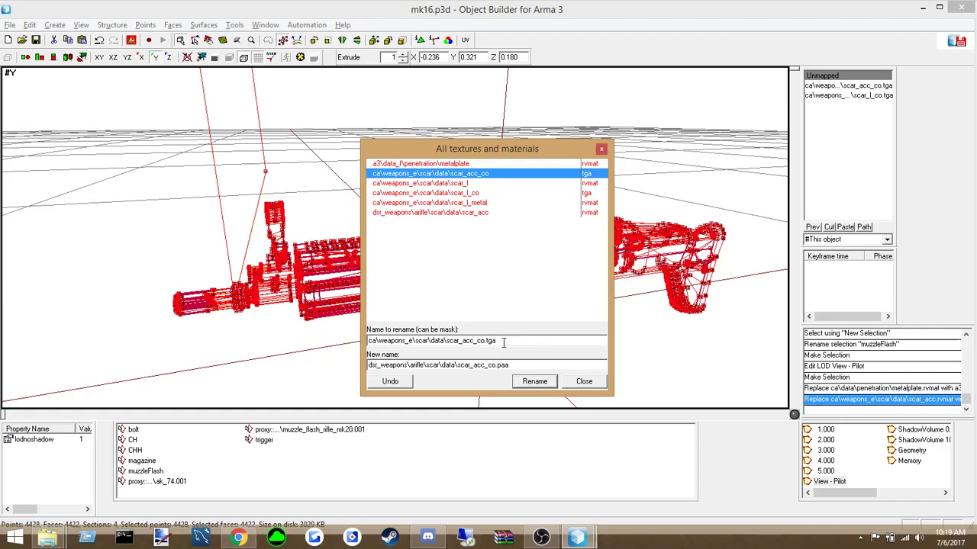
pyautogui.click(534, 381)
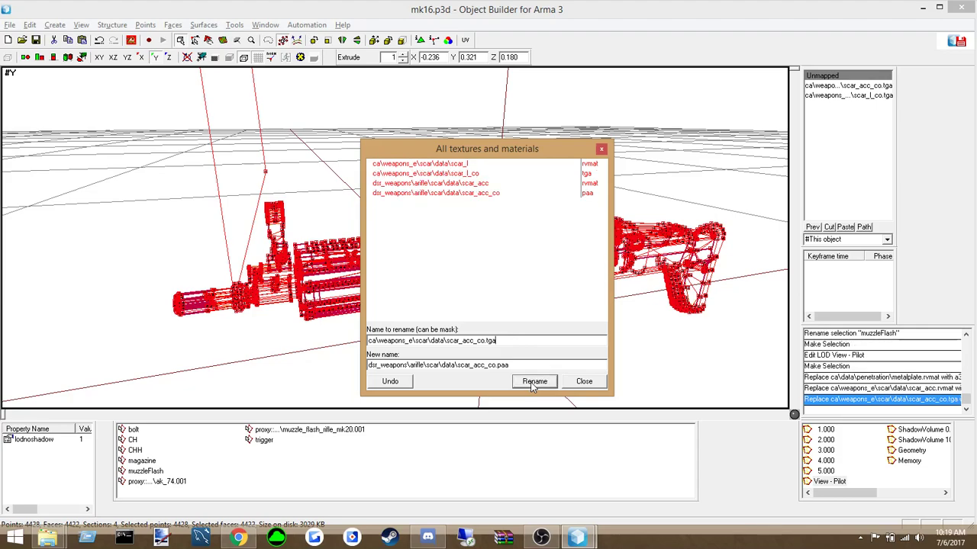
# Rename the scar_l.rvmat material path to dsr_weapons\arifle\scar\data\scar_l.rvmat
pyautogui.moveTo(480, 341); pyautogui.dragTo(505, 366)
pyautogui.press('Delete')
pyautogui.hotkey('ctrl', 'v')
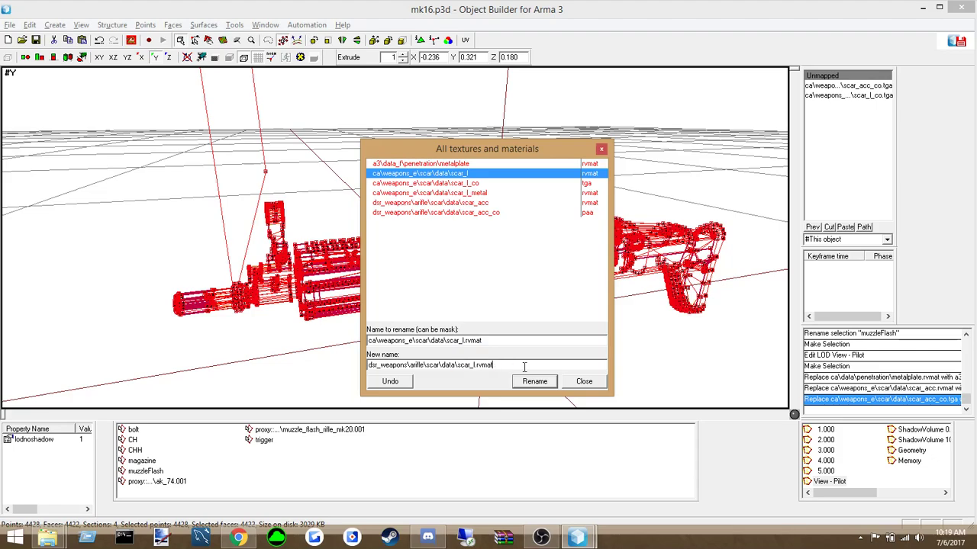
pyautogui.click(531, 384)
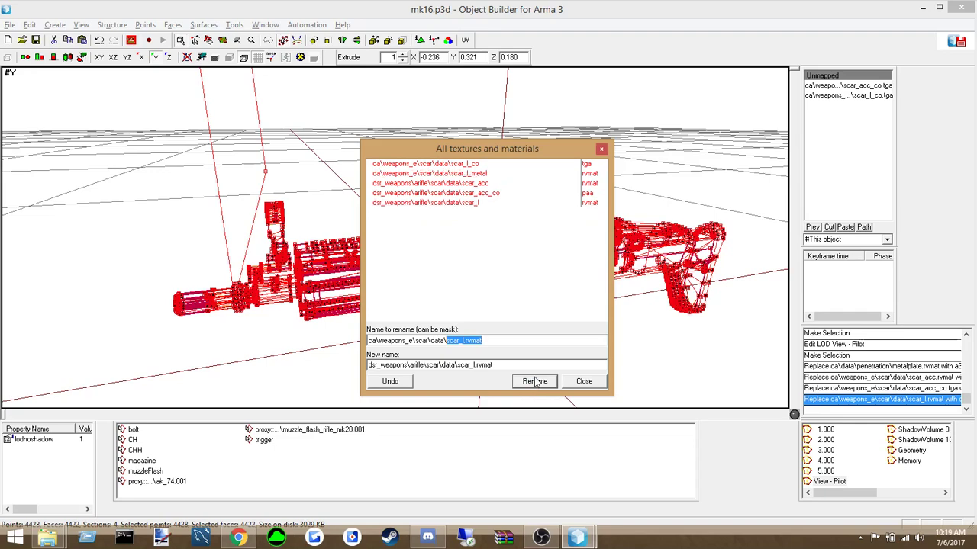
# Rename the scar_l_co.tga texture path to dsr_weapons\arifle\scar\data\scar_l_co.paa
pyautogui.click(402, 175)
pyautogui.moveTo(447, 340); pyautogui.dragTo(535, 350)
pyautogui.hotkey('ctrl', 'c')
pyautogui.moveTo(458, 365); pyautogui.dragTo(534, 366)
pyautogui.hotkey('ctrl', 'v')
pyautogui.write('pa')
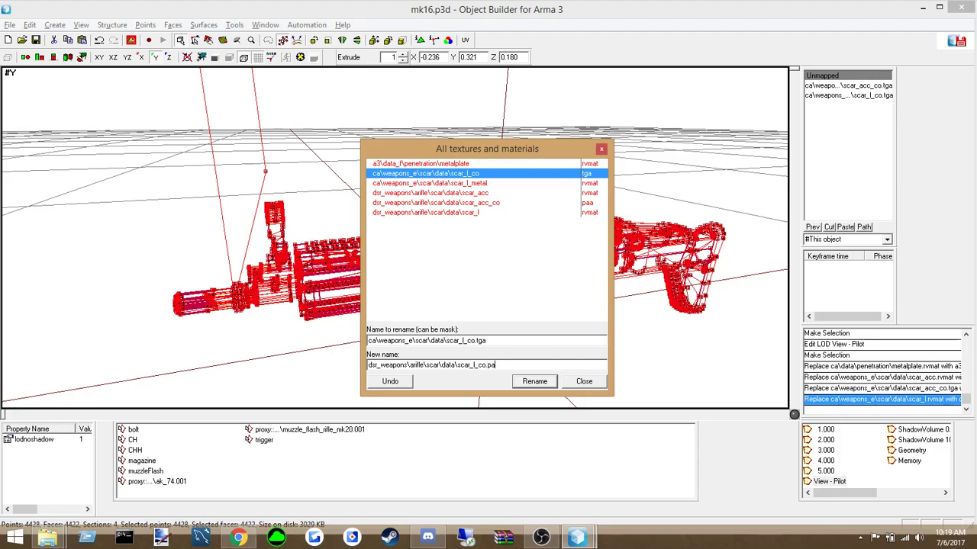
pyautogui.click(547, 382)
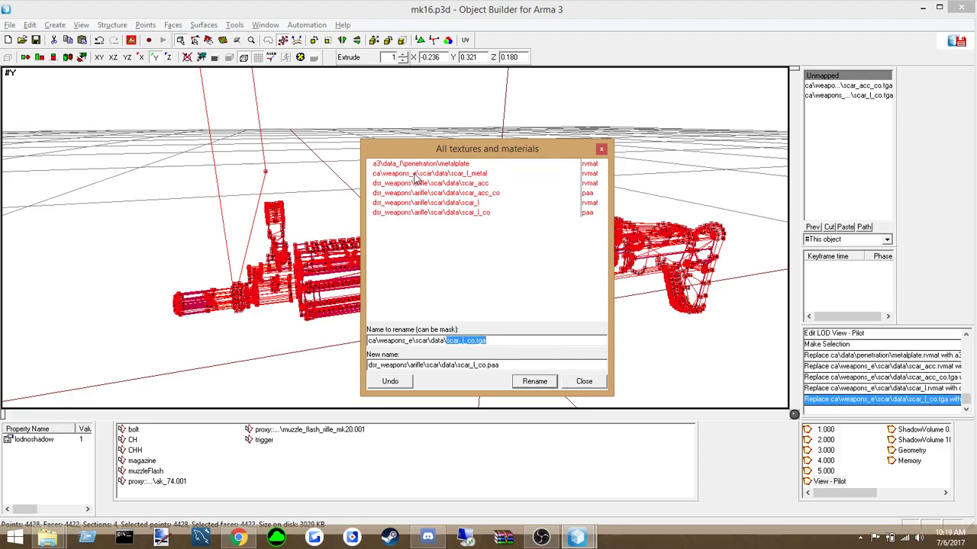
# Rename the scar_l_metal.rvmat material path to dsr_weapons\arifle\scar\data\scar_l_metal.rvmat
pyautogui.click(417, 174)
pyautogui.moveTo(445, 341); pyautogui.dragTo(538, 339)
pyautogui.hotkey('ctrl', 'c')
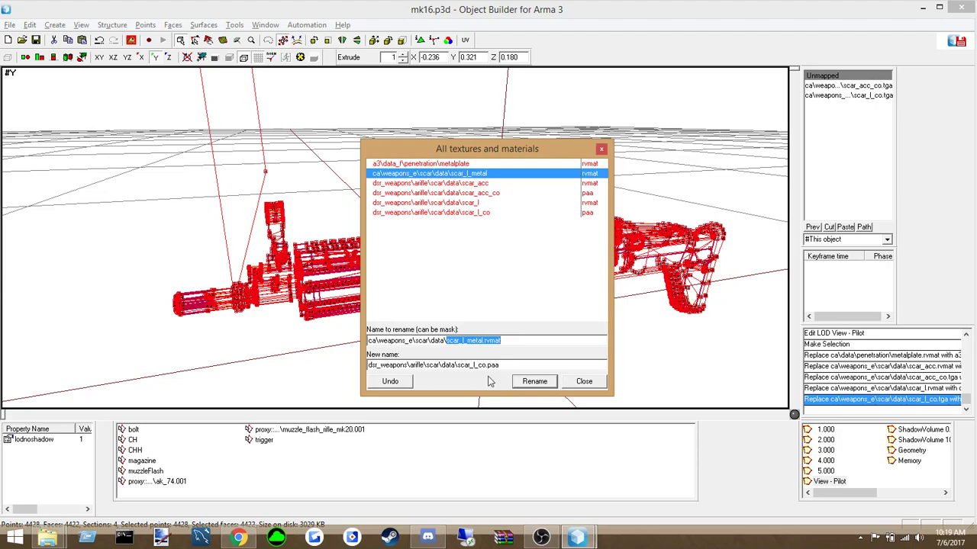
pyautogui.moveTo(457, 366); pyautogui.dragTo(500, 365)
pyautogui.hotkey('ctrl', 'v')
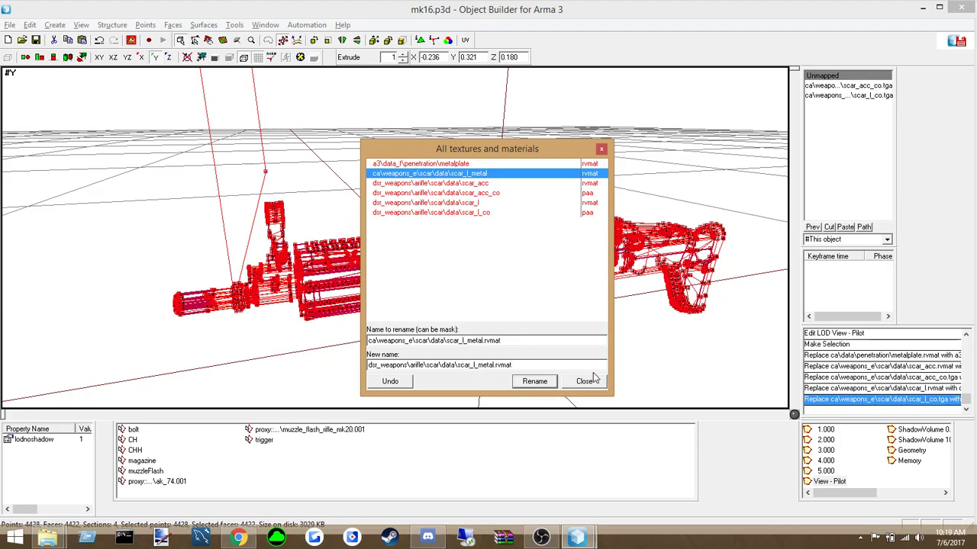
pyautogui.click(534, 382)
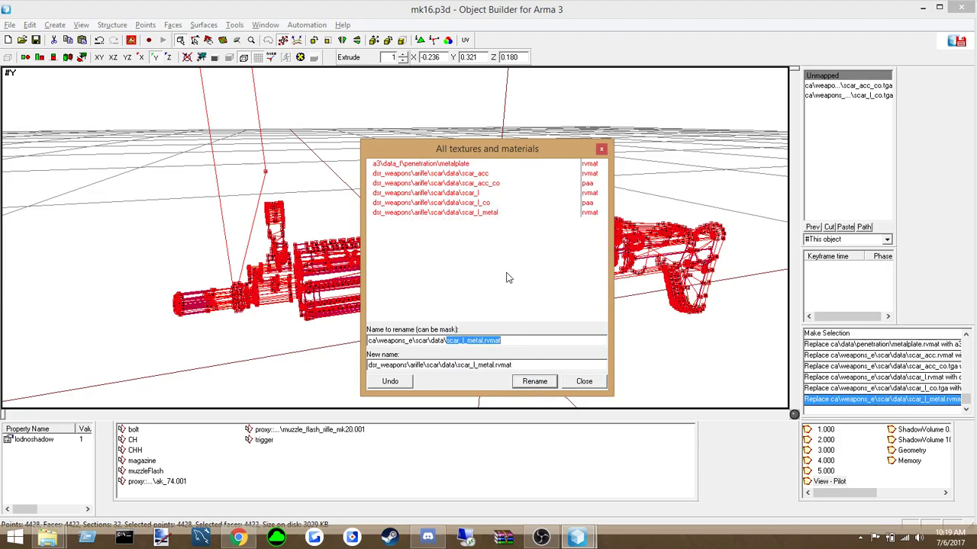
# Close the textures and materials list and save the mk16.p3d model
pyautogui.click(601, 149)
pyautogui.click(10, 24)
pyautogui.click(29, 101)
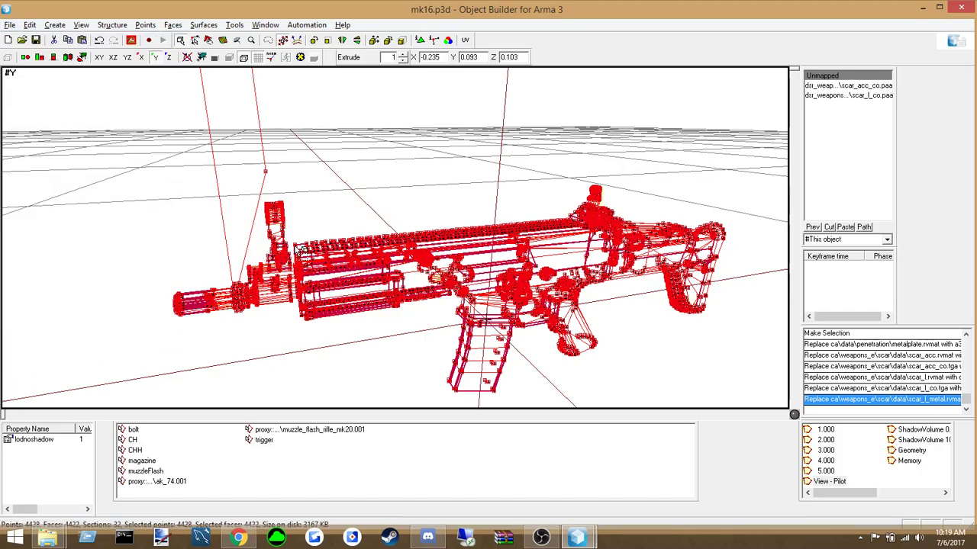
# Switch to the mod's scar\data folder and inspect the scar_acc_nohq.paa texture in Texture Viewer
pyautogui.moveTo(47, 538)
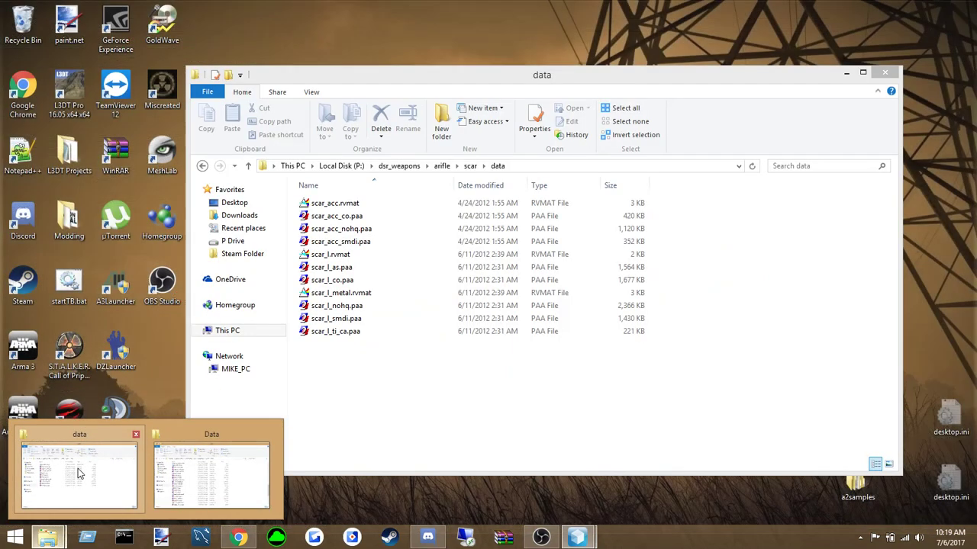
pyautogui.click(80, 473)
pyautogui.click(336, 203)
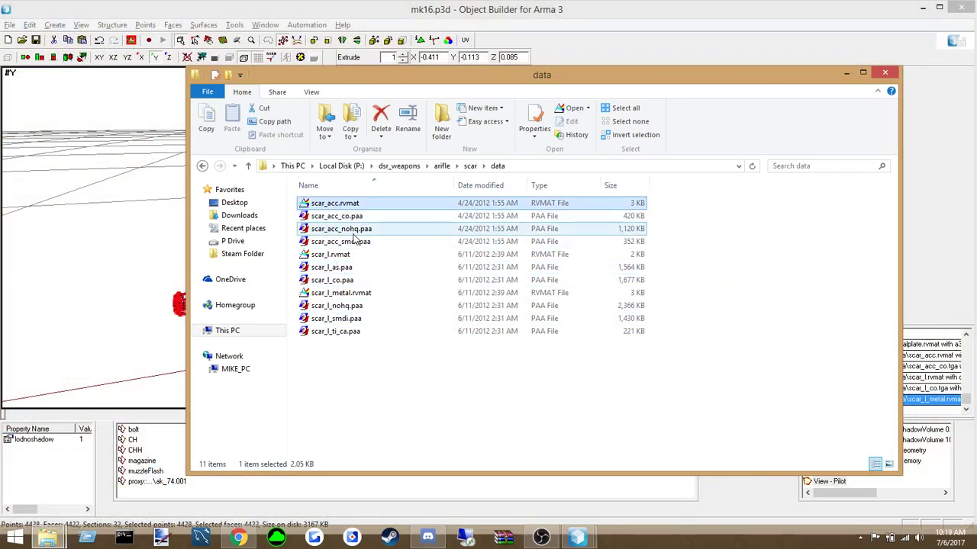
pyautogui.doubleClick(353, 231)
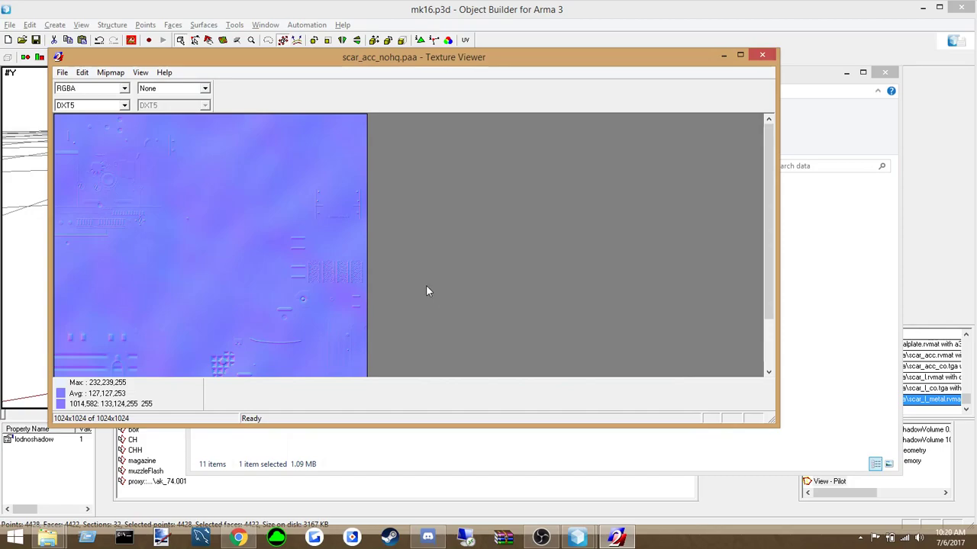
pyautogui.scroll(1, 452, 263)
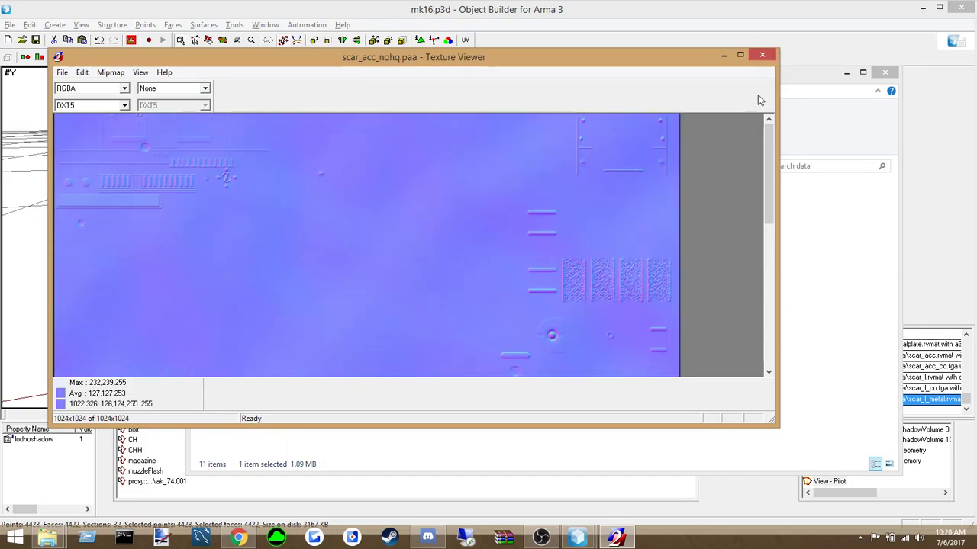
pyautogui.click(761, 54)
# Inspect the scar_l_as.paa and scar_l_ti_ca.paa textures, closing the viewer after each
pyautogui.doubleClick(343, 269)
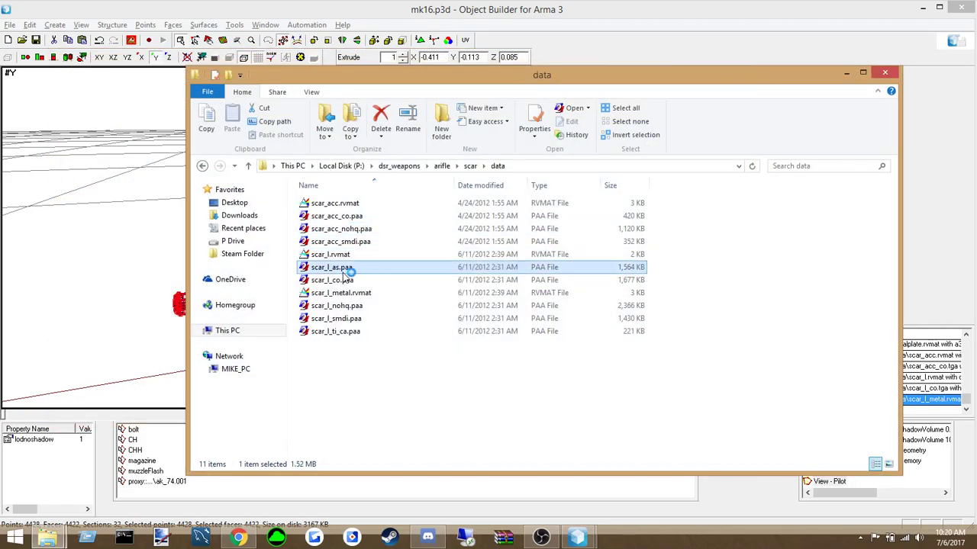
pyautogui.scroll(-1, 214, 197)
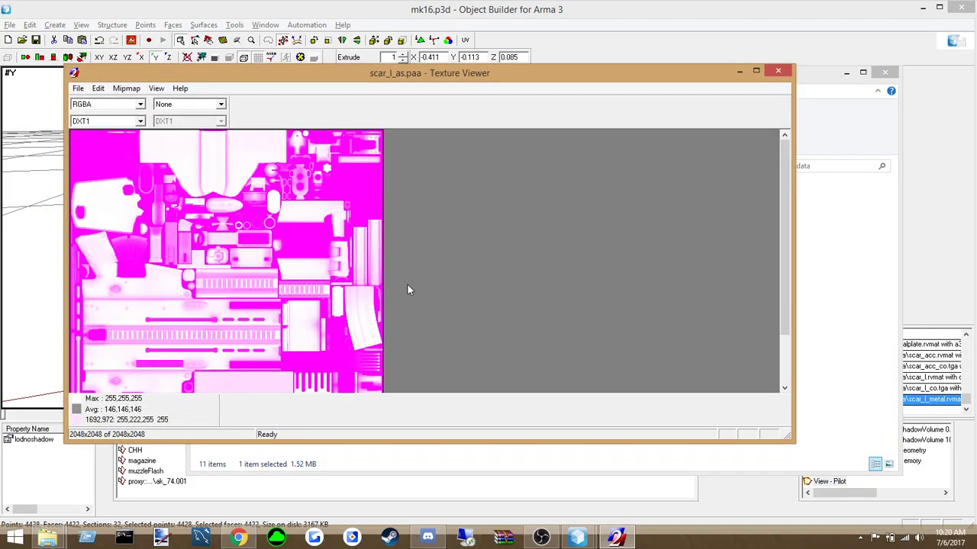
pyautogui.click(779, 72)
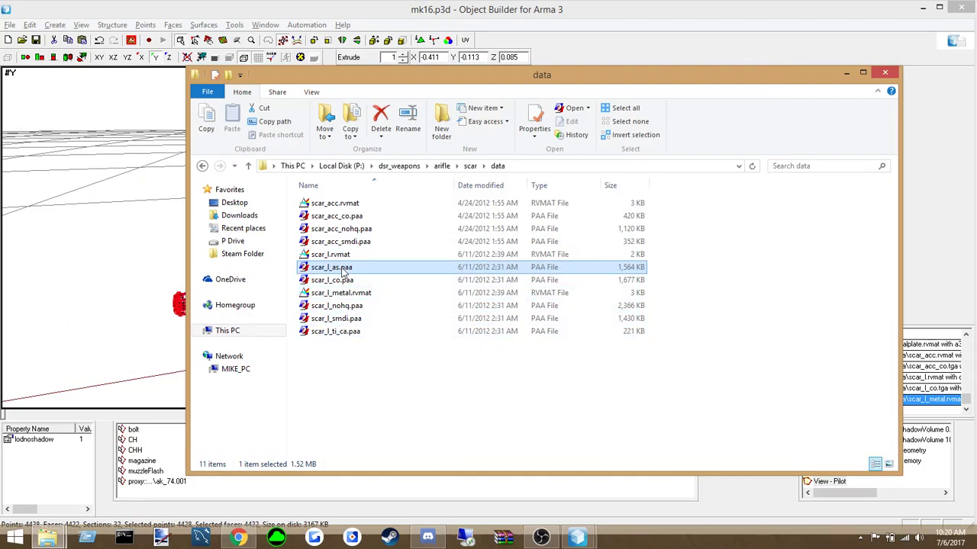
pyautogui.scroll(-4, 341, 267)
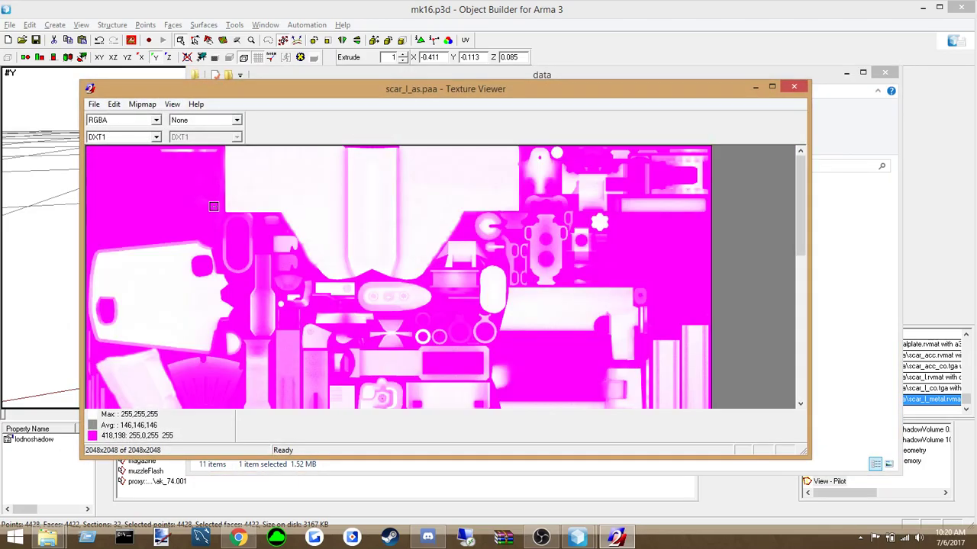
pyautogui.click(794, 89)
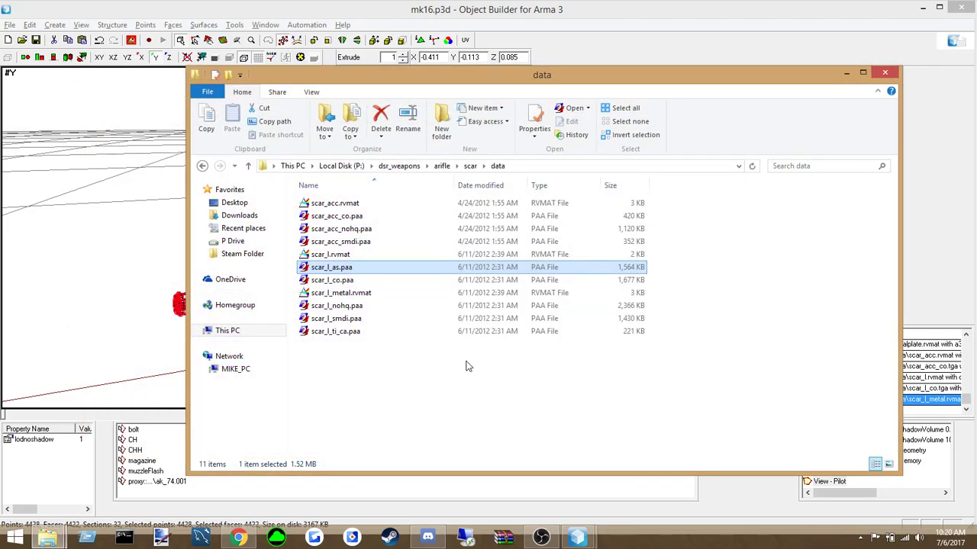
pyautogui.click(341, 331)
pyautogui.doubleClick(341, 331)
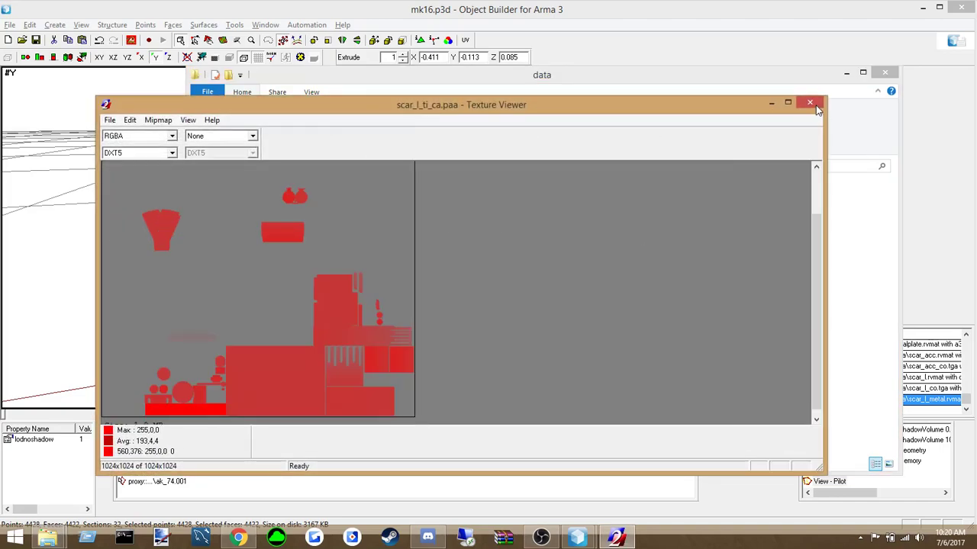
pyautogui.click(815, 109)
# Open scar_acc.rvmat from the scar\data folder in Notepad++ and examine its StageTI texture path
pyautogui.click(348, 204)
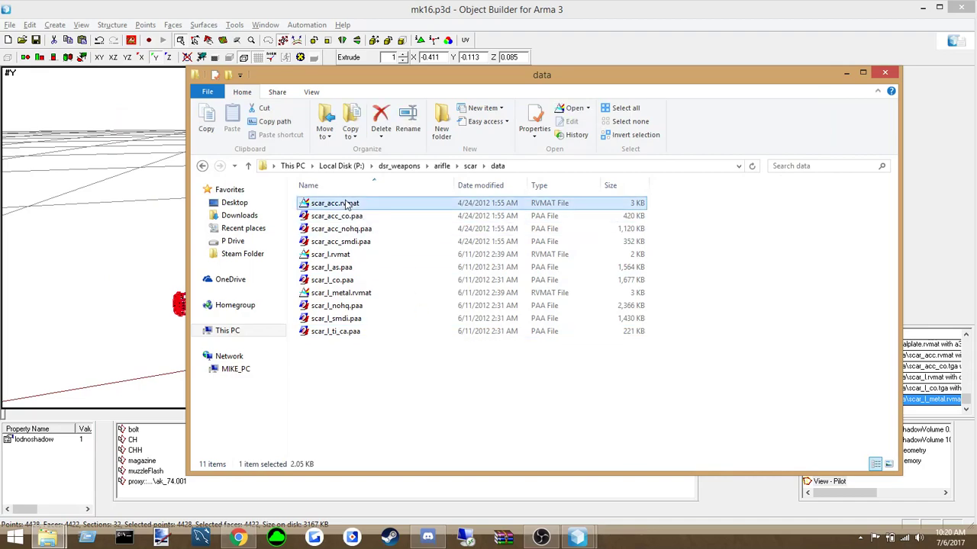
pyautogui.rightClick(347, 204)
pyautogui.click(458, 251)
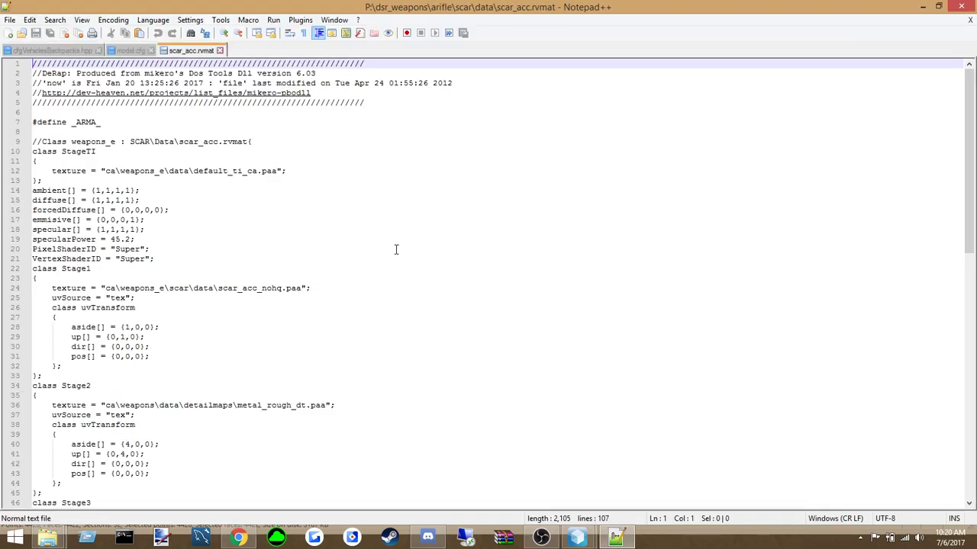
pyautogui.click(105, 169)
pyautogui.click(218, 172)
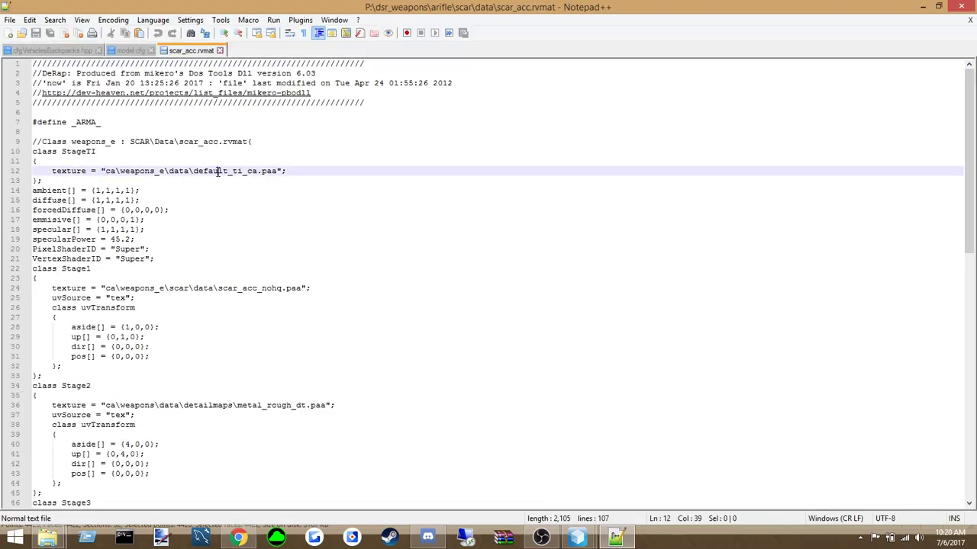
pyautogui.click(277, 171)
# Close the cfgVehiclesBackpacks.hpp and model.cfg files, keeping only scar_acc.rvmat open
pyautogui.click(94, 50)
pyautogui.click(98, 51)
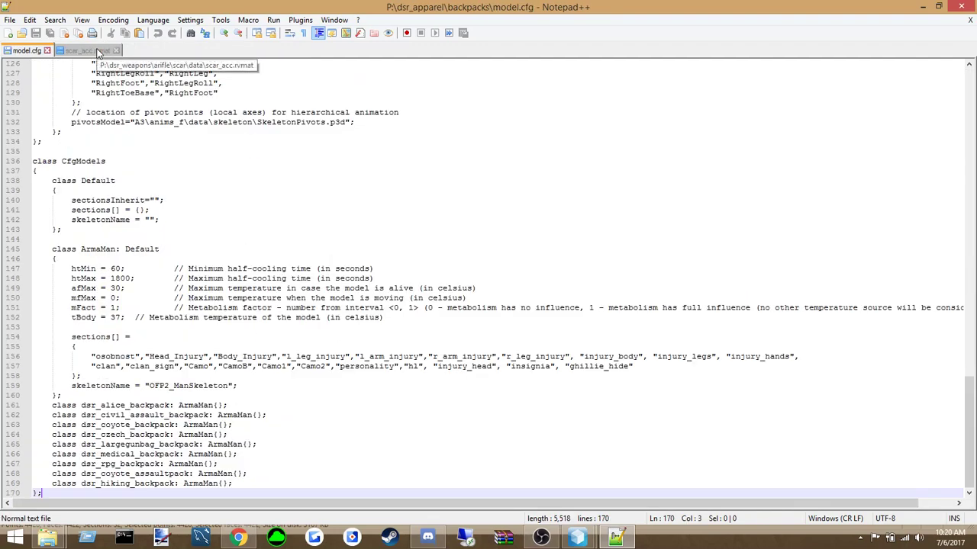
pyautogui.click(50, 50)
pyautogui.click(164, 190)
pyautogui.click(219, 221)
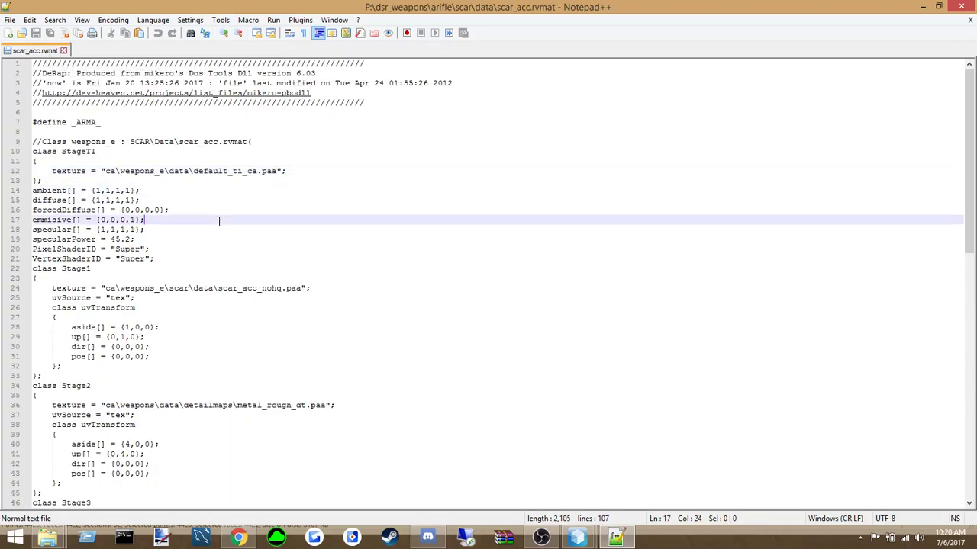
# In Object Builder, copy the dsr_weapons\arifle\scar portion of the scar_l_metal path from the textures and materials list, and close the list
pyautogui.click(48, 538)
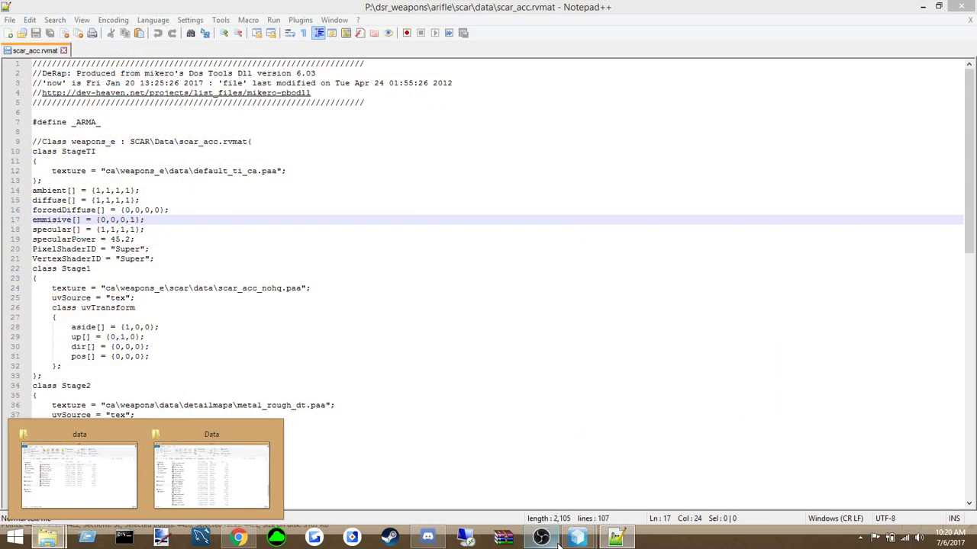
pyautogui.moveTo(577, 537)
pyautogui.click(546, 473)
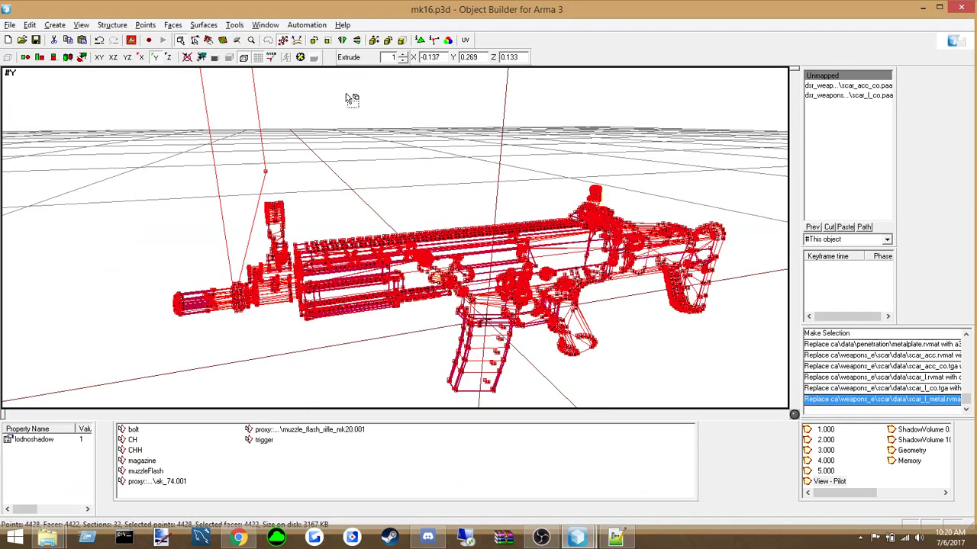
pyautogui.click(235, 25)
pyautogui.click(287, 141)
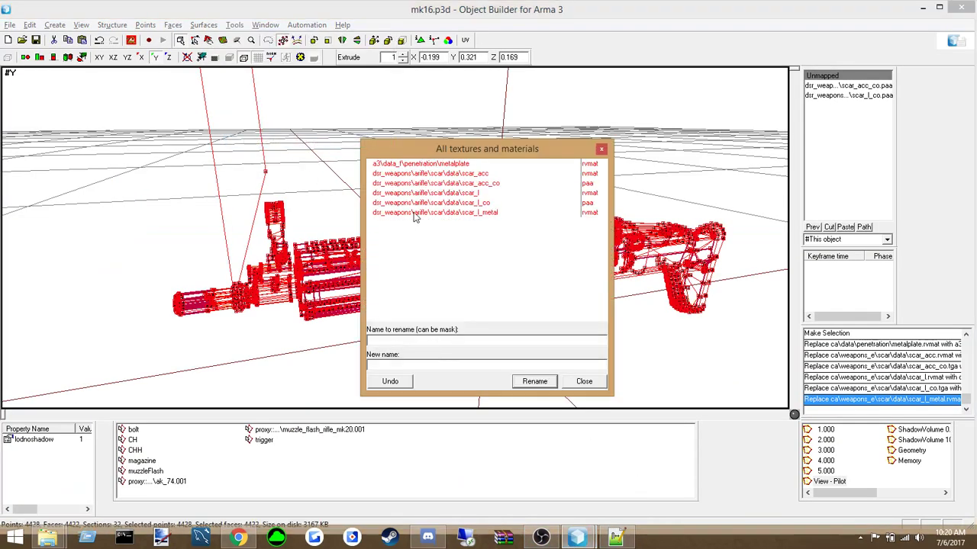
pyautogui.click(417, 213)
pyautogui.moveTo(369, 341); pyautogui.dragTo(443, 344)
pyautogui.hotkey('ctrl', 'c')
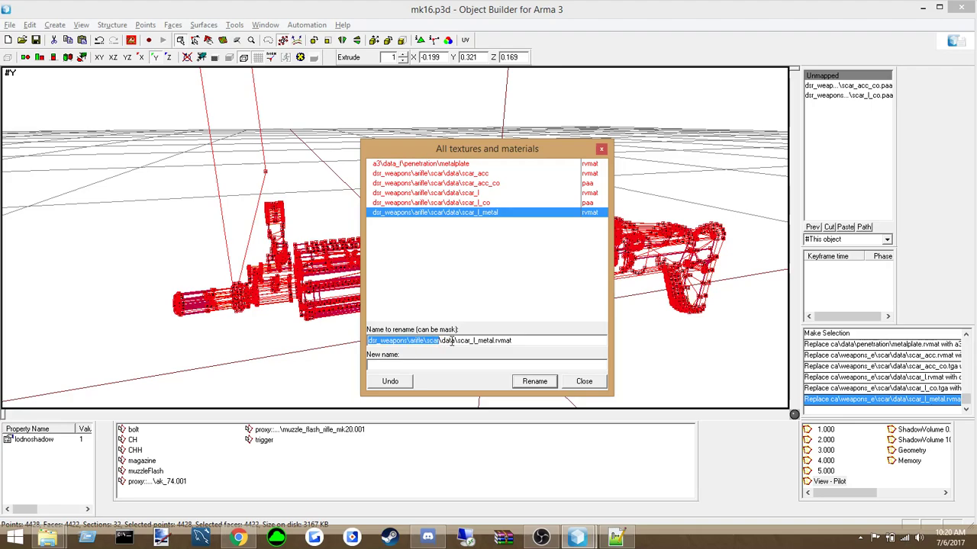
pyautogui.click(583, 381)
# In Notepad++, replace ca\weapons_e in the StageTI texture path of scar_acc.rvmat with dsr_weapons\arifle\scar
pyautogui.click(617, 538)
pyautogui.click(107, 171)
pyautogui.moveTo(106, 171); pyautogui.dragTo(166, 171)
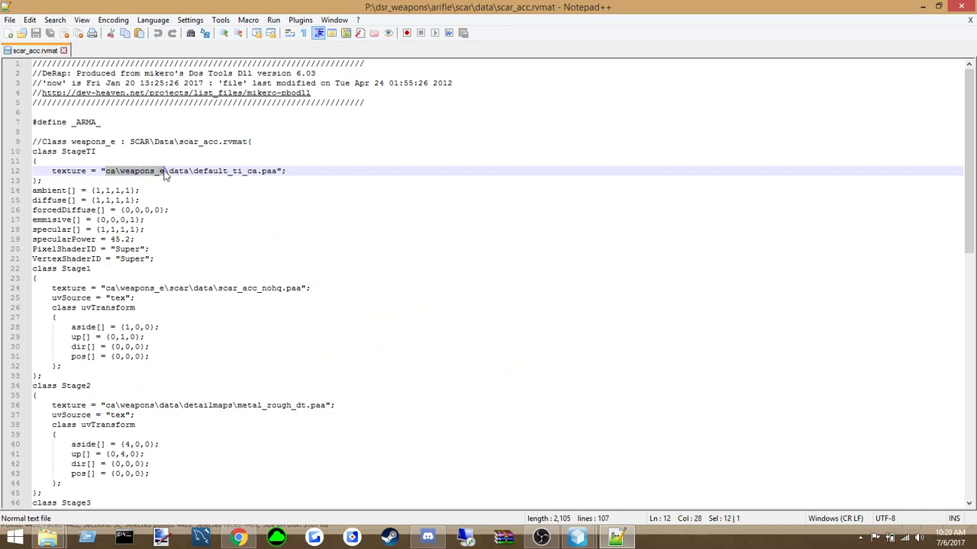
pyautogui.hotkey('ctrl', 'v')
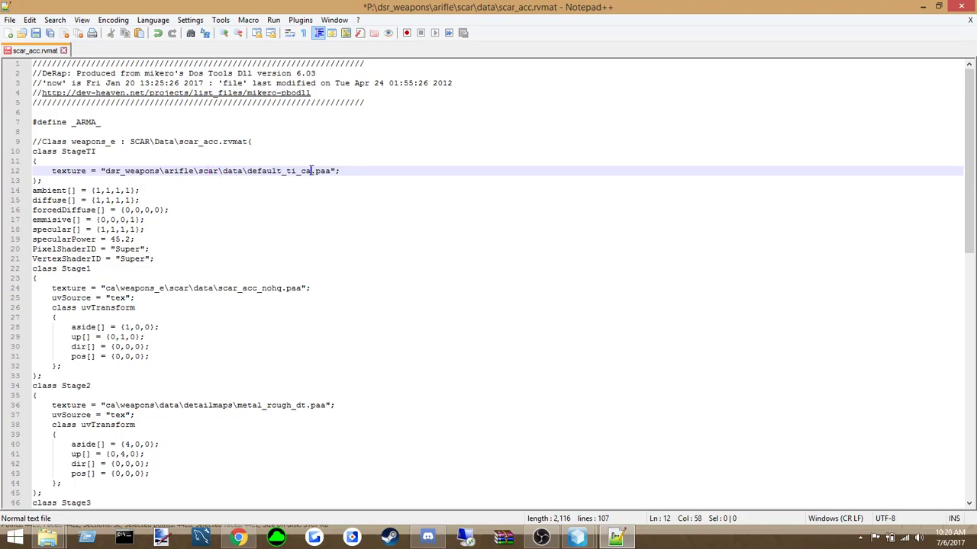
# Change the Stage1 texture path to dsr_weapons\arifle\scar\data\scar_acc_nohq.paa and save scar_acc.rvmat
pyautogui.moveTo(46, 537)
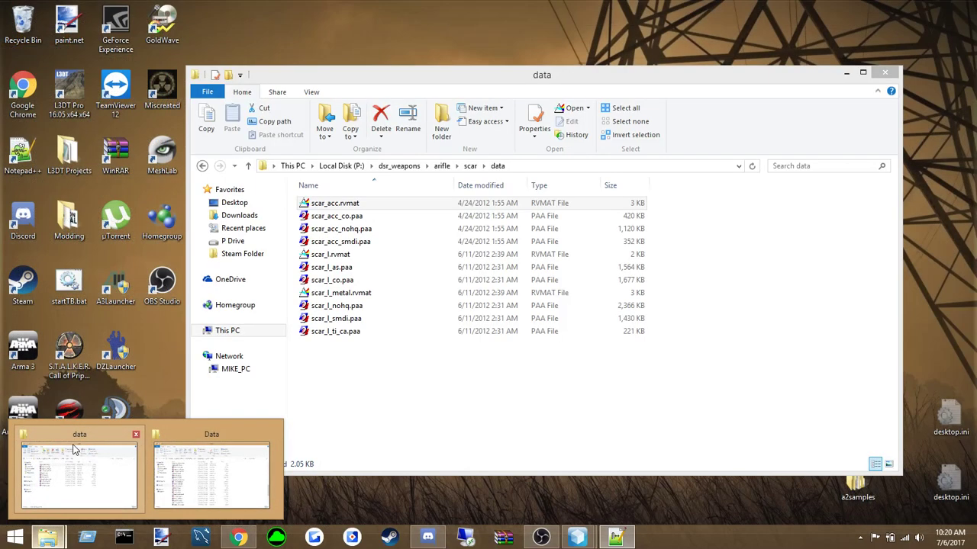
pyautogui.click(72, 465)
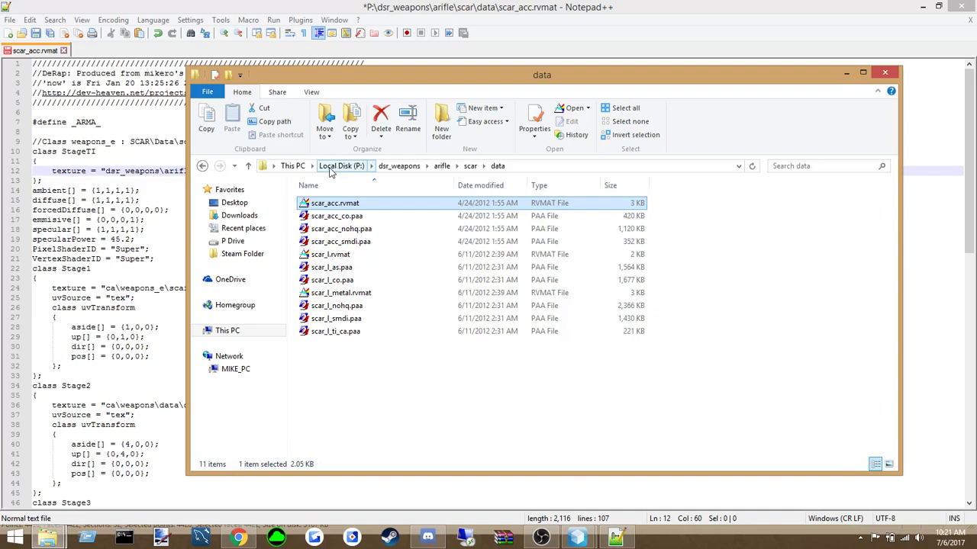
pyautogui.click(135, 171)
pyautogui.moveTo(106, 171); pyautogui.dragTo(220, 174)
pyautogui.hotkey('ctrl', 'c')
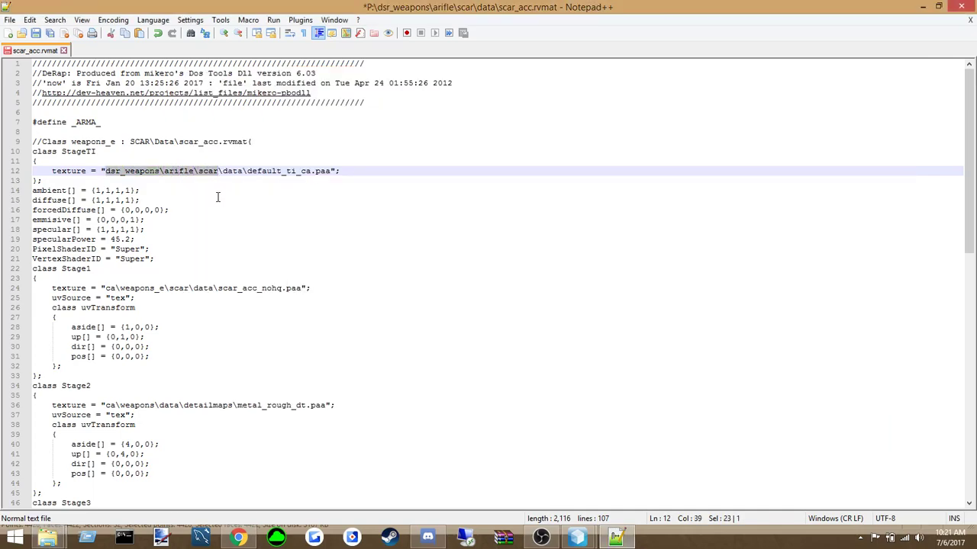
pyautogui.moveTo(190, 289); pyautogui.dragTo(105, 290)
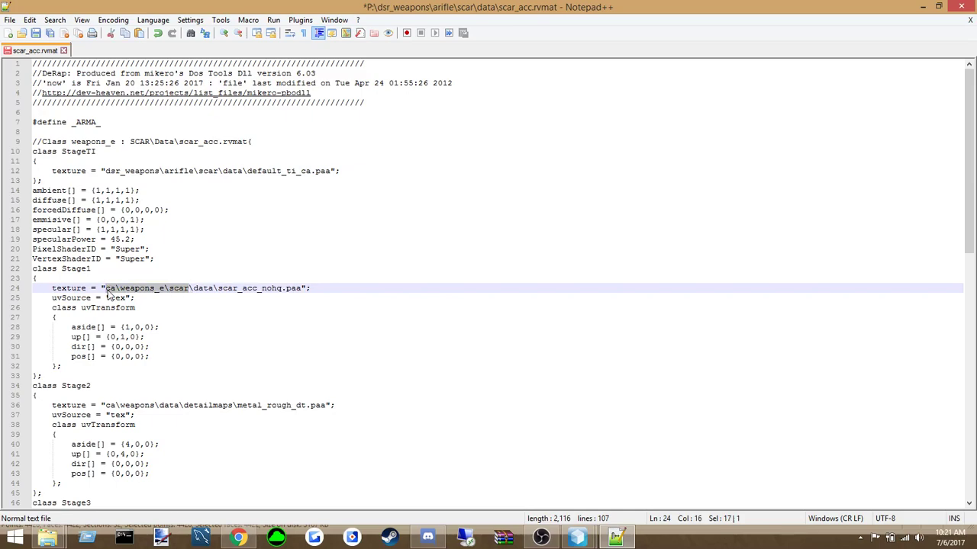
pyautogui.hotkey('ctrl', 'v')
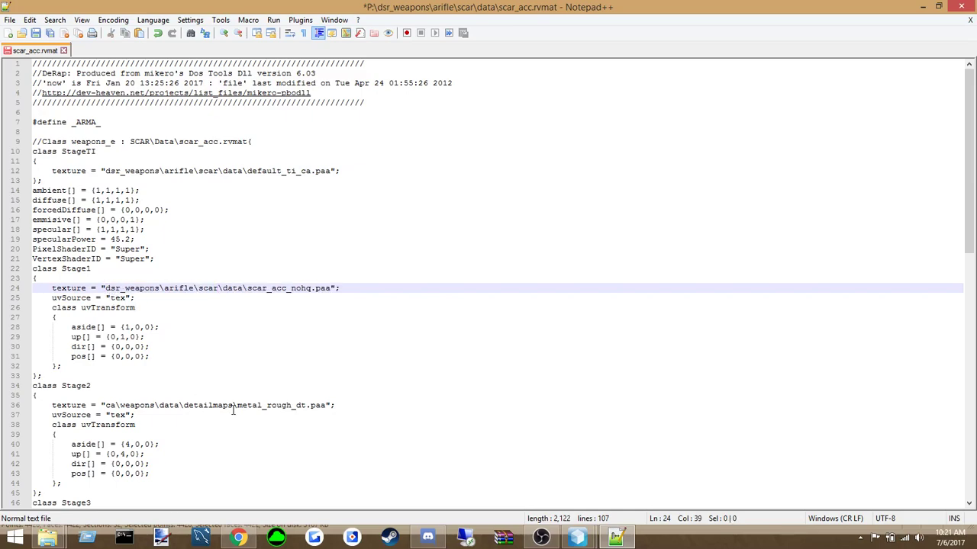
pyautogui.click(278, 405)
pyautogui.click(11, 20)
pyautogui.click(30, 100)
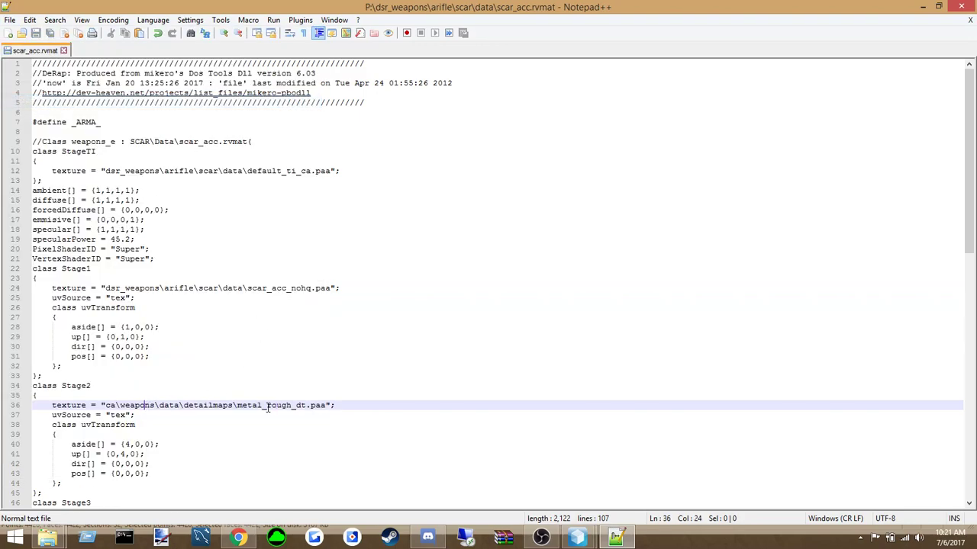
# Change the Stage2 texture path to dsr_weapons\arifle\scar\data\metal_rough_dt.paa, removing the detailmaps folder, and save scar_acc.rvmat
pyautogui.scroll(-1, 269, 407)
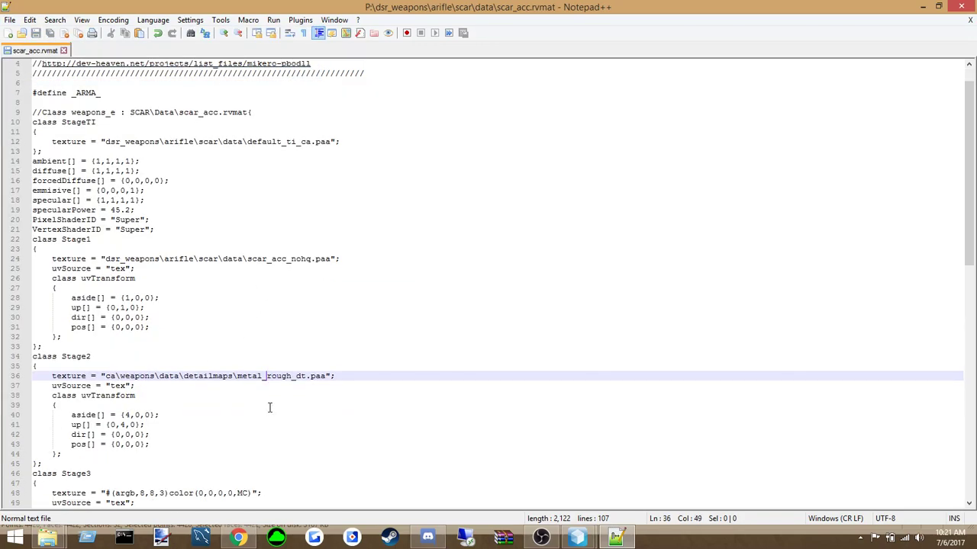
pyautogui.scroll(-1, 269, 407)
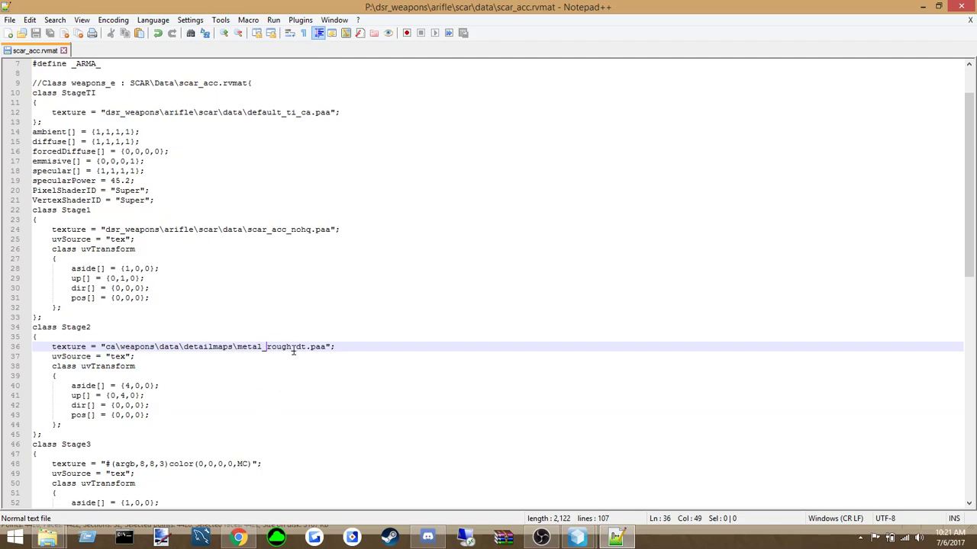
pyautogui.click(212, 394)
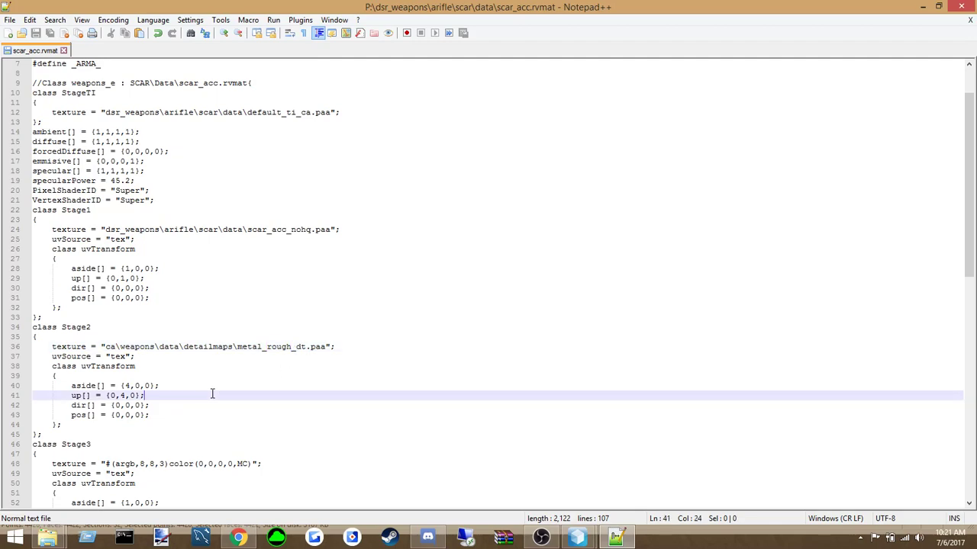
pyautogui.click(144, 431)
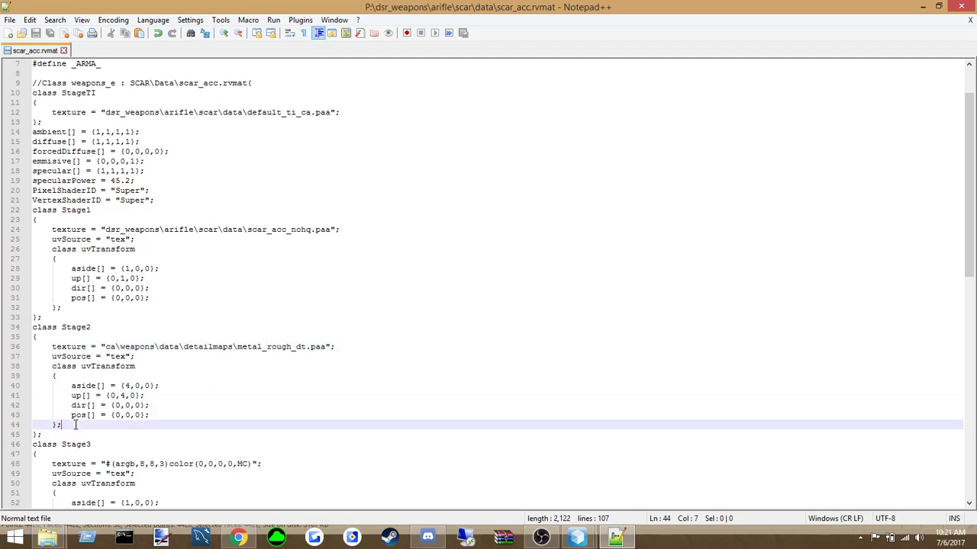
pyautogui.moveTo(47, 538)
pyautogui.moveTo(105, 346); pyautogui.dragTo(155, 347)
pyautogui.rightClick(155, 347)
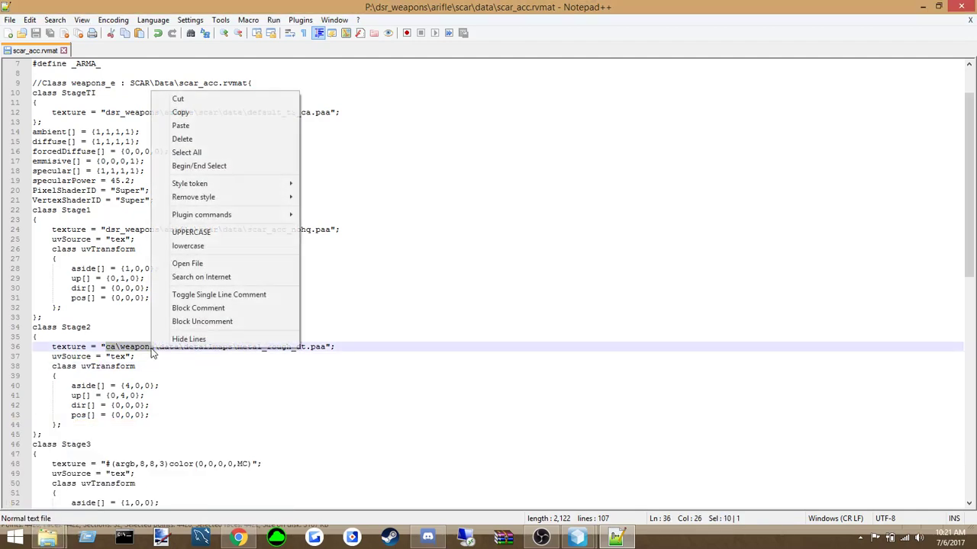
pyautogui.click(183, 126)
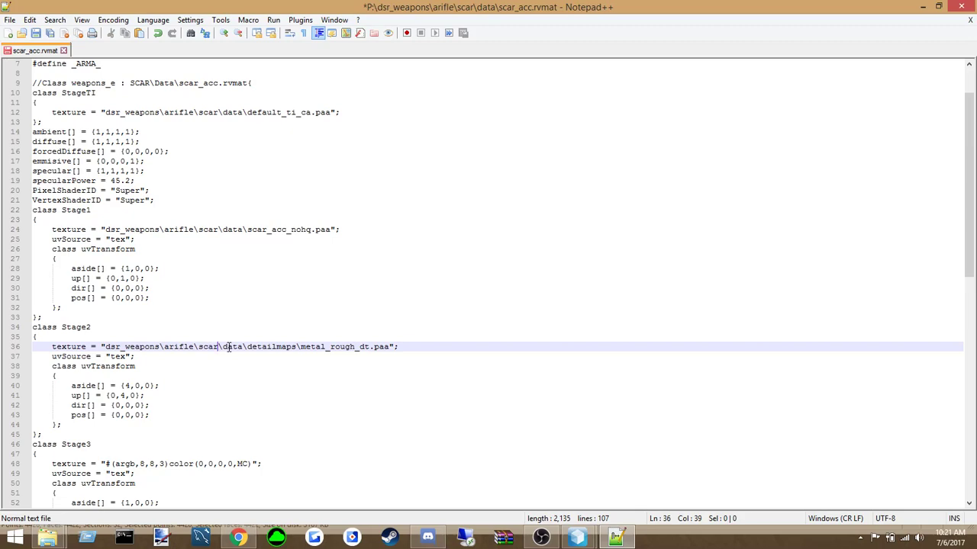
pyautogui.moveTo(297, 346); pyautogui.dragTo(245, 349)
pyautogui.press('Delete')
pyautogui.click(185, 378)
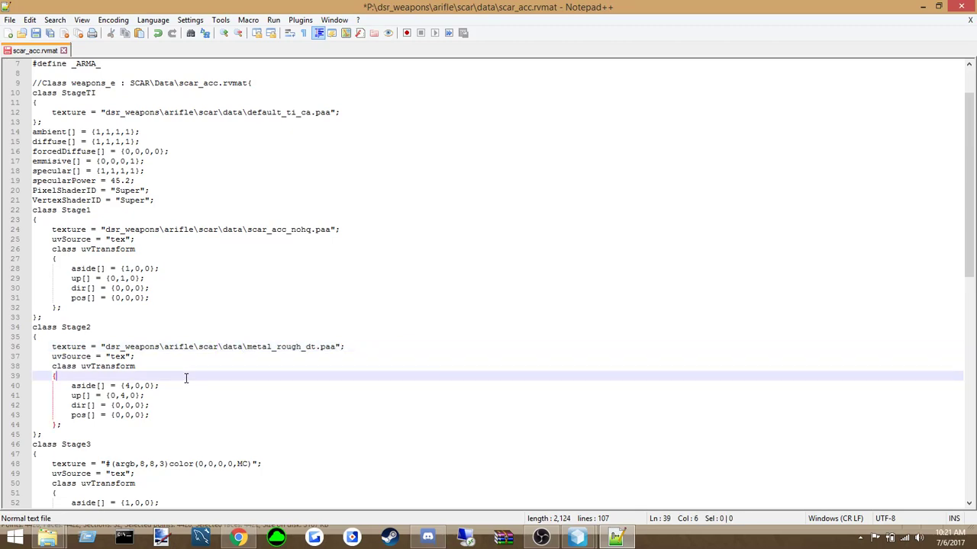
pyautogui.click(10, 19)
pyautogui.click(32, 98)
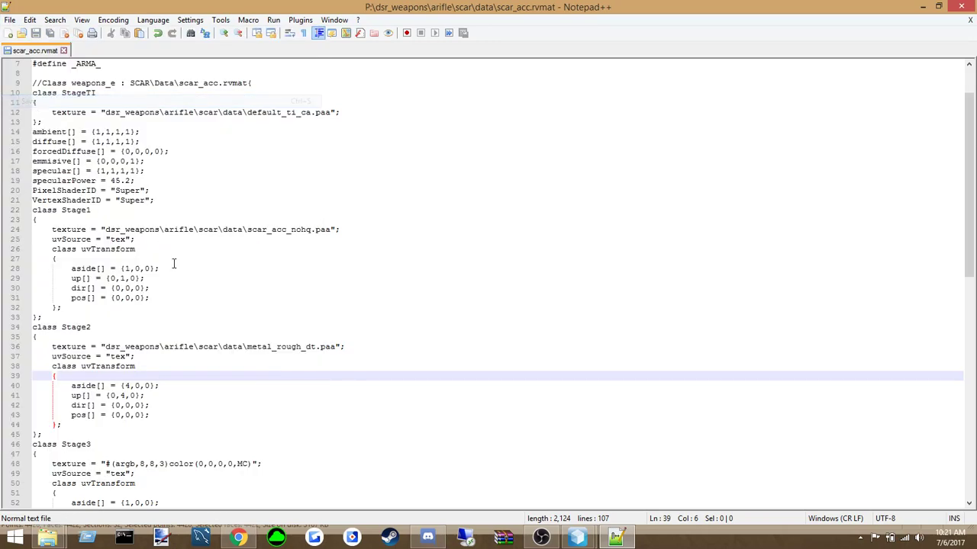
pyautogui.click(163, 406)
pyautogui.click(161, 423)
pyautogui.click(166, 406)
pyautogui.click(168, 396)
pyautogui.click(166, 386)
pyautogui.click(160, 375)
pyautogui.click(120, 433)
pyautogui.click(119, 425)
pyautogui.click(157, 415)
pyautogui.click(157, 405)
pyautogui.click(158, 395)
pyautogui.click(171, 386)
pyautogui.click(157, 366)
pyautogui.click(140, 356)
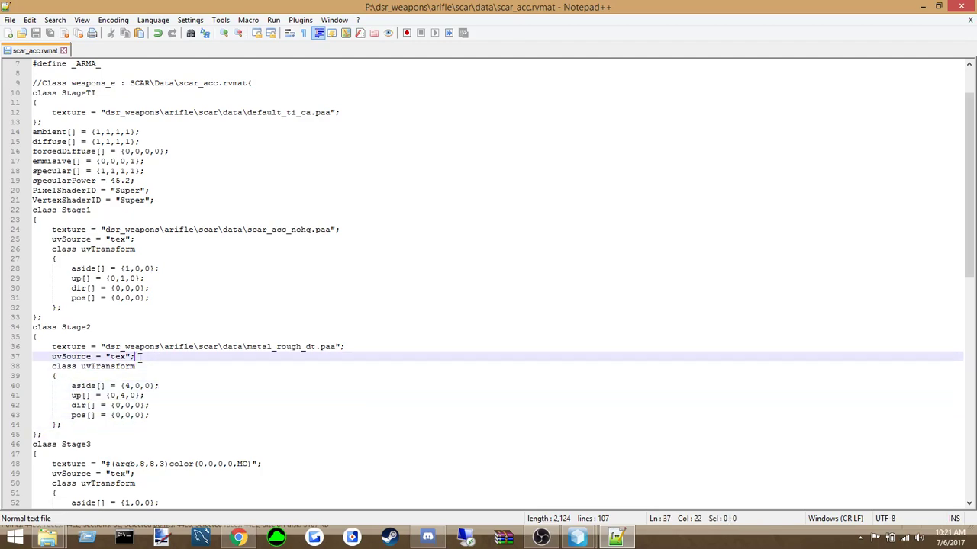
pyautogui.click(346, 341)
pyautogui.click(359, 348)
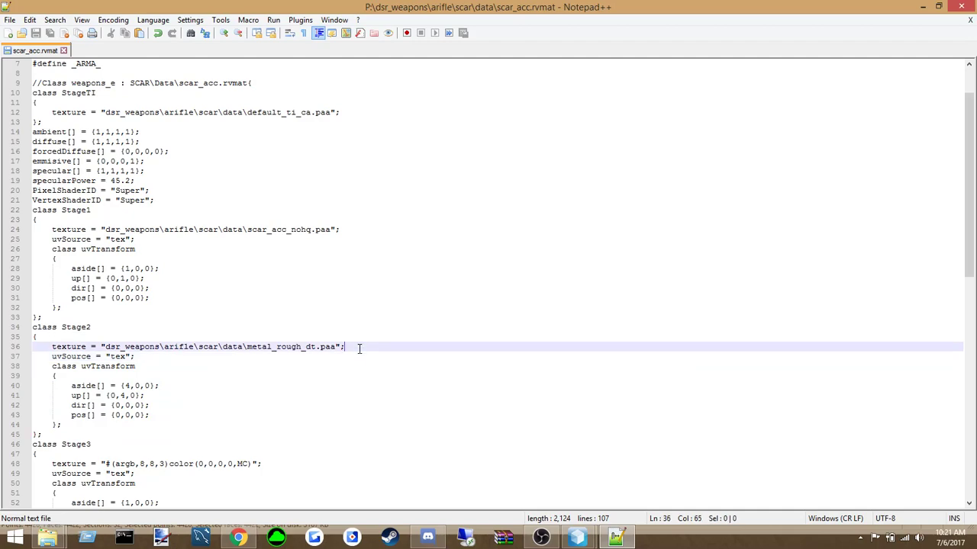
pyautogui.click(134, 367)
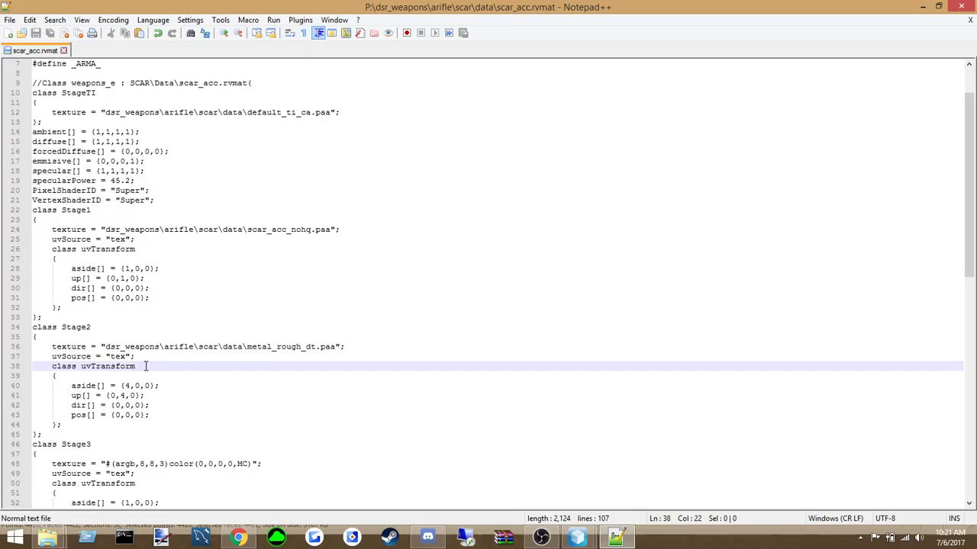
# In File Explorer, copy metal_detail_dt.paa and metal_rough_dt.paa from the dsr_weapons\arifle\ak74\data folder
pyautogui.moveTo(48, 536)
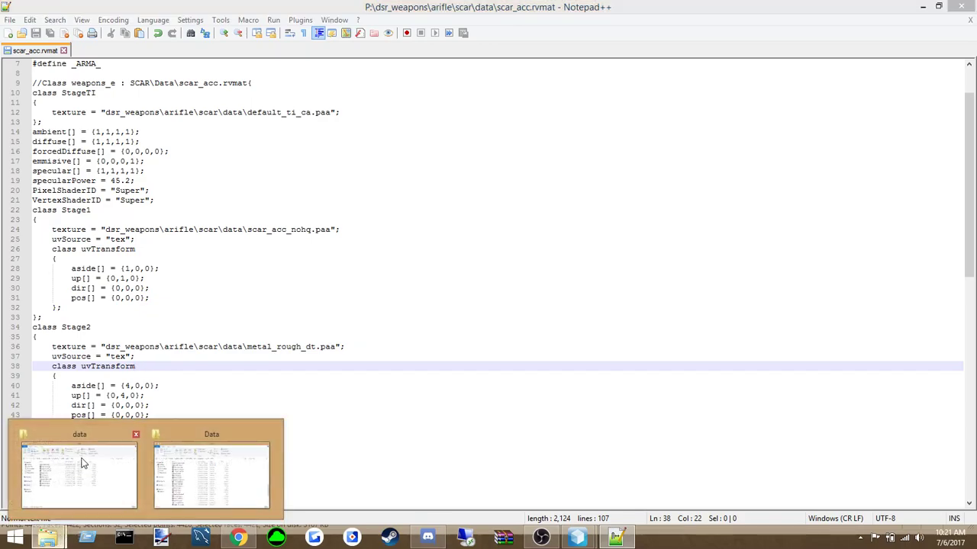
pyautogui.moveTo(84, 463)
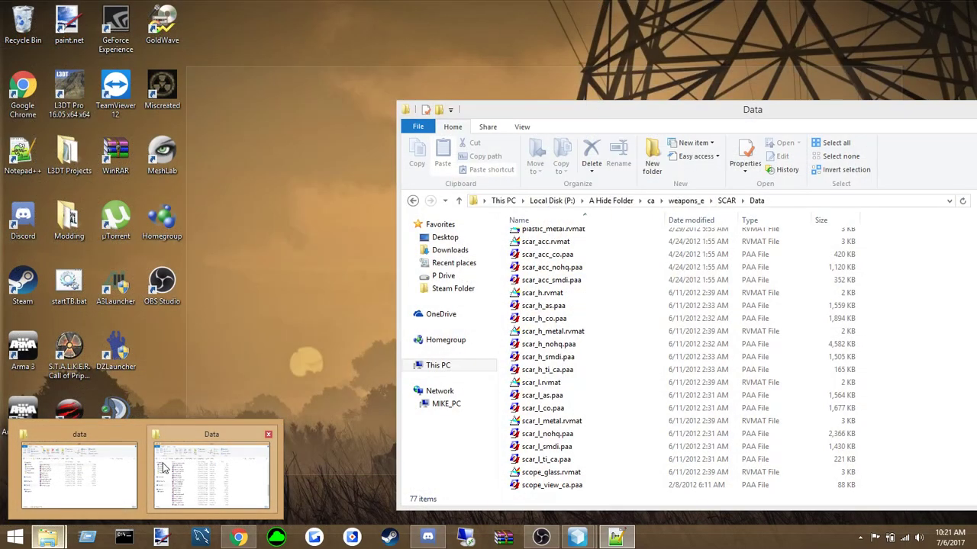
pyautogui.click(212, 473)
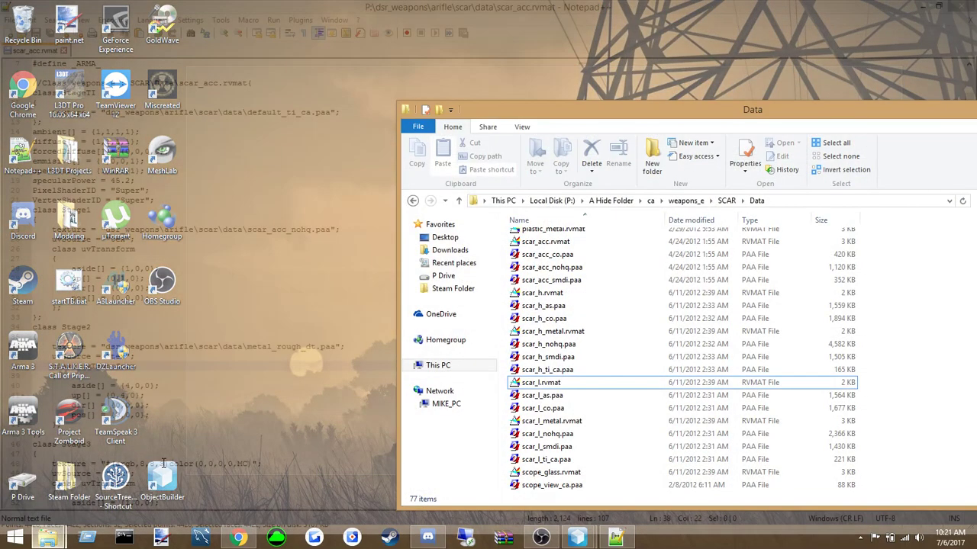
pyautogui.moveTo(557, 410); pyautogui.dragTo(539, 417)
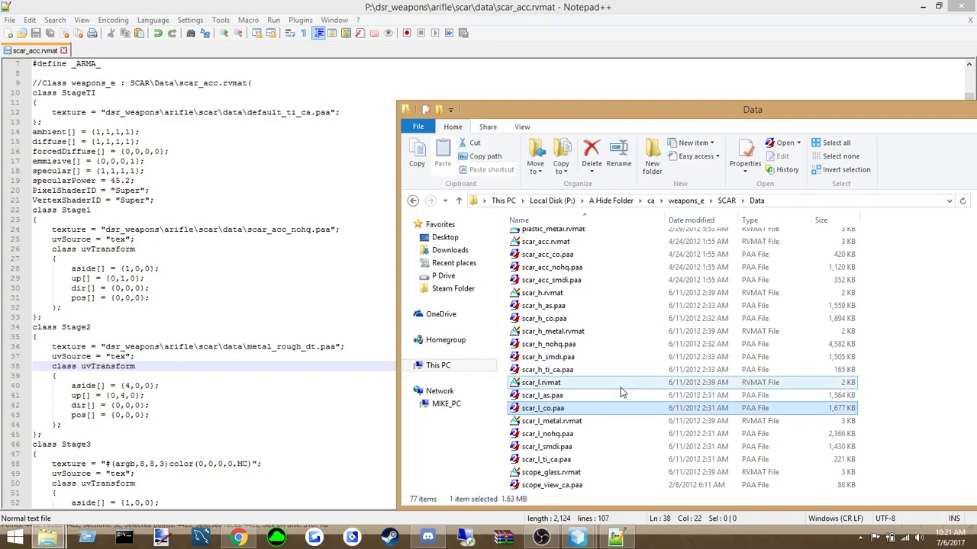
pyautogui.click(47, 542)
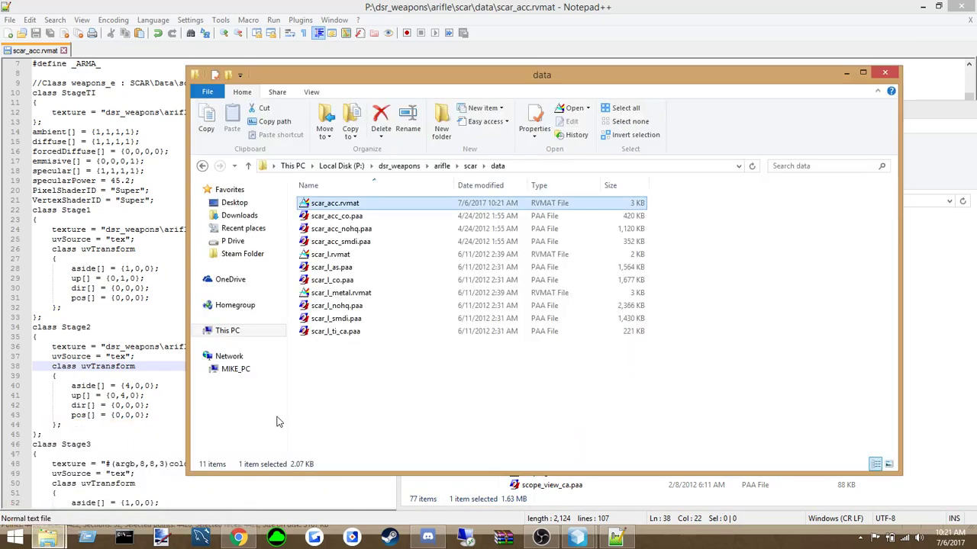
pyautogui.click(438, 167)
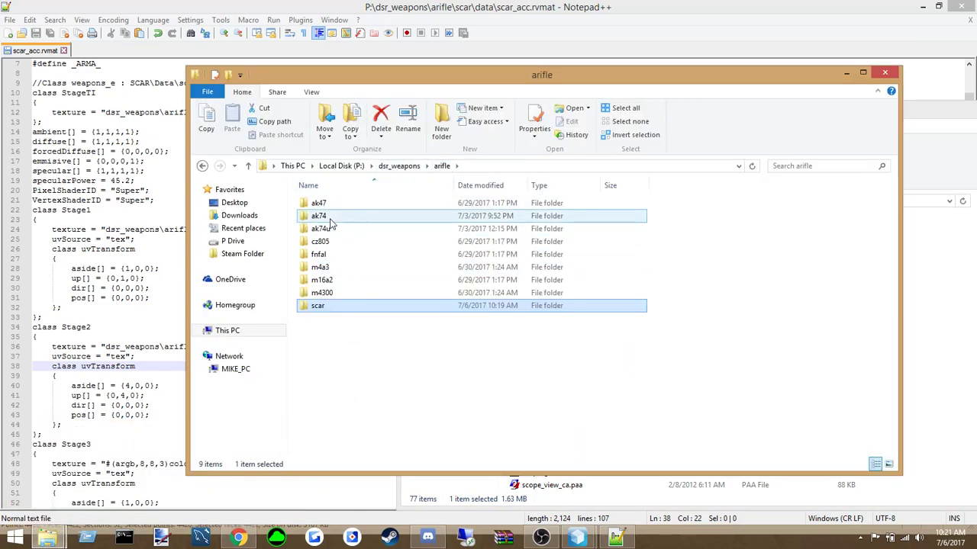
pyautogui.doubleClick(317, 216)
pyautogui.doubleClick(318, 203)
pyautogui.moveTo(348, 368); pyautogui.dragTo(338, 310)
pyautogui.click(338, 382)
pyautogui.moveTo(377, 404); pyautogui.dragTo(347, 319)
pyautogui.rightClick(348, 319)
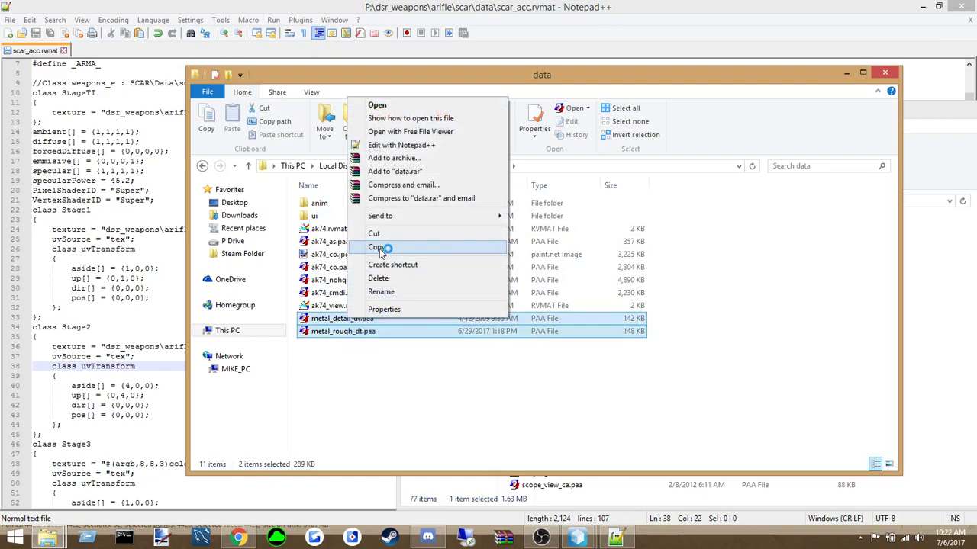
pyautogui.click(412, 246)
# Paste the two copied metal detail textures into the dsr_weapons\arifle\scar\data folder
pyautogui.hotkey('alt', 'Tab')
pyautogui.click(292, 347)
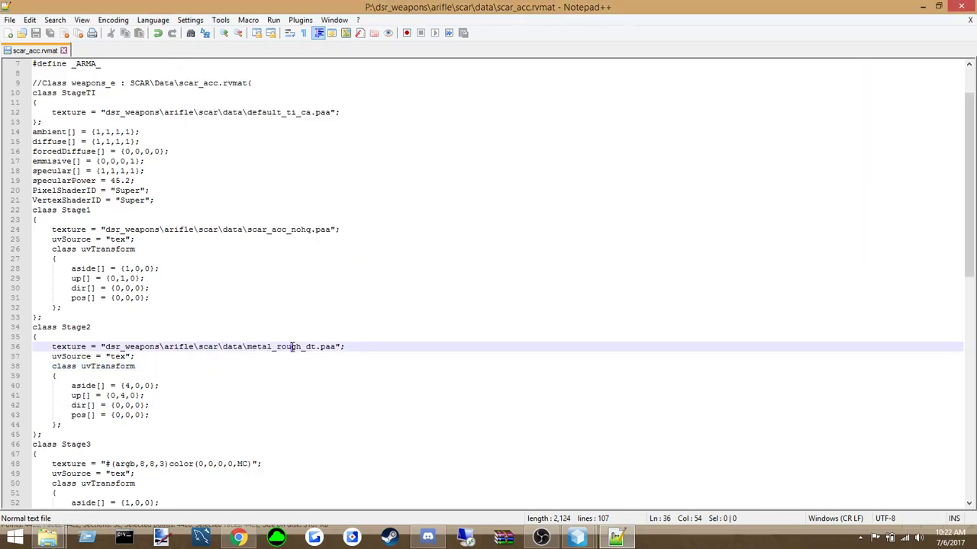
pyautogui.moveTo(53, 538)
pyautogui.click(74, 468)
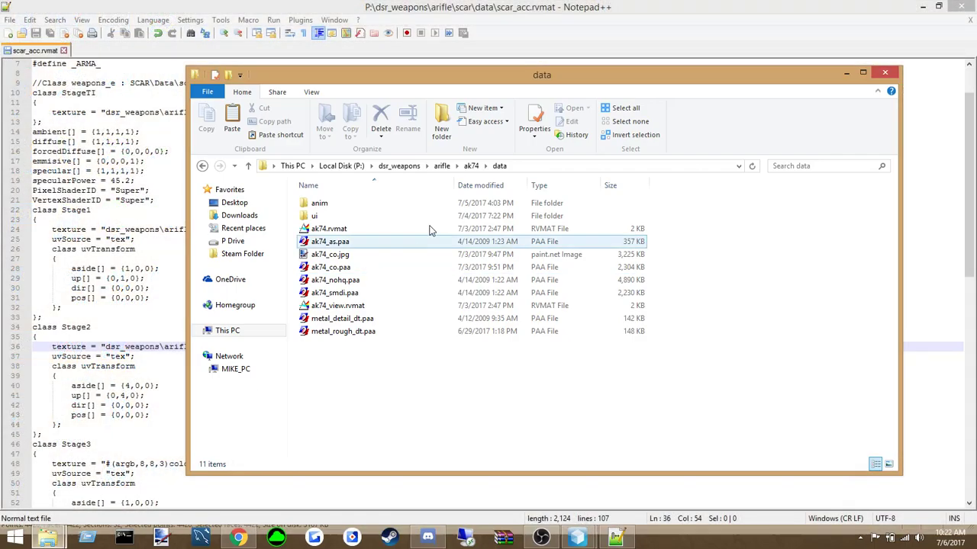
pyautogui.click(442, 166)
pyautogui.doubleClick(328, 312)
pyautogui.doubleClick(325, 203)
pyautogui.rightClick(357, 369)
pyautogui.click(381, 275)
# In Notepad++, replace ca\weapons_e\scar in the Stage5 texture path with dsr_weapons\arifle\scar copied from the Stage2 path
pyautogui.click(145, 365)
pyautogui.moveTo(105, 347); pyautogui.dragTo(206, 345)
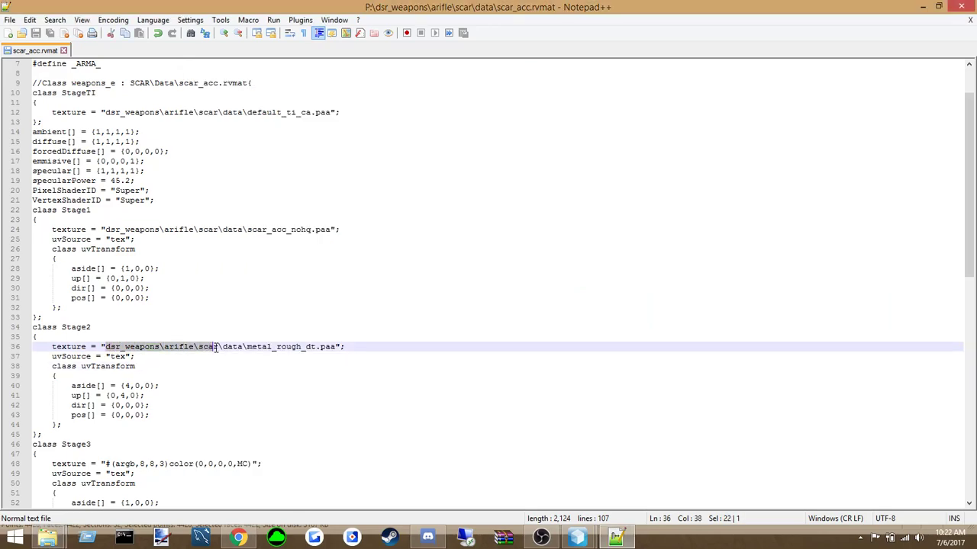
pyautogui.rightClick(219, 347)
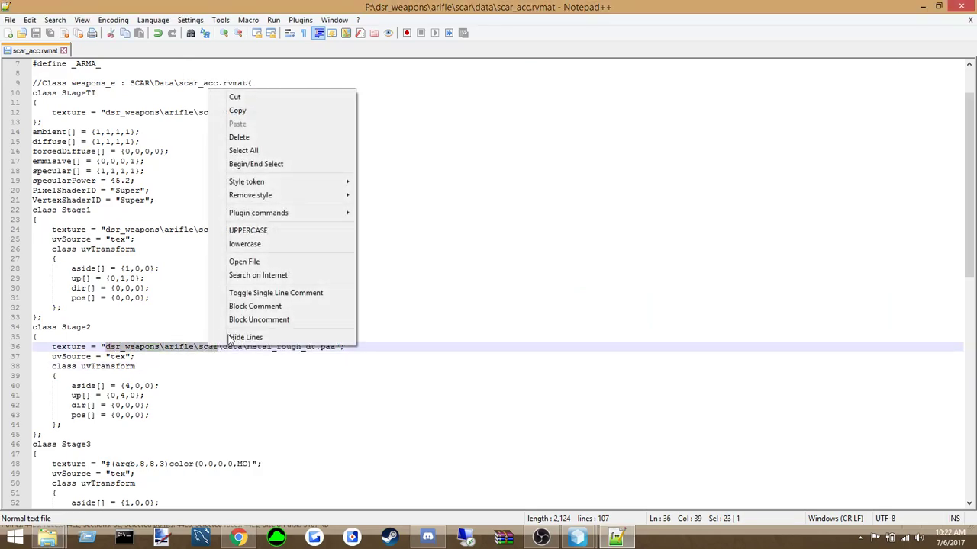
pyautogui.click(236, 109)
pyautogui.click(209, 374)
pyautogui.scroll(-3, 209, 374)
pyautogui.scroll(-8, 209, 374)
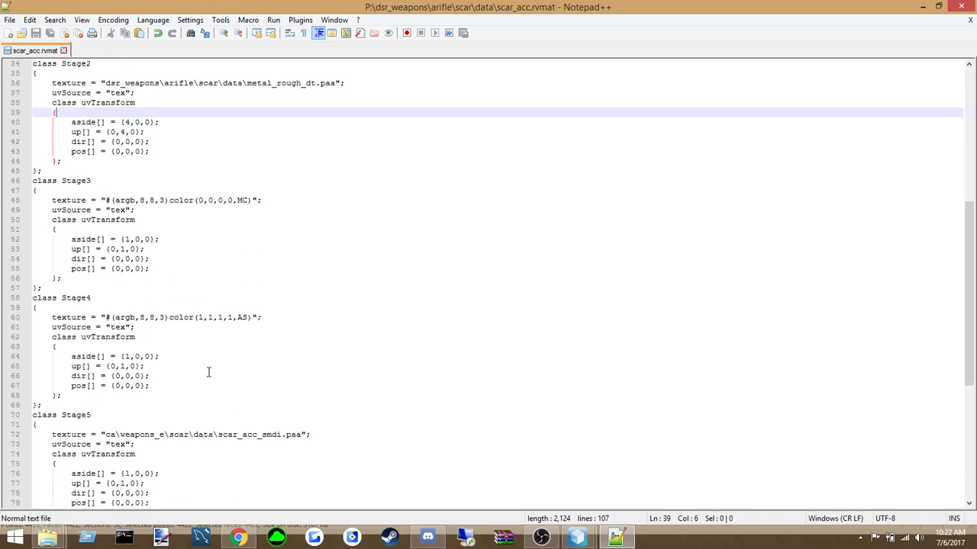
pyautogui.moveTo(106, 376); pyautogui.dragTo(189, 375)
pyautogui.rightClick(181, 382)
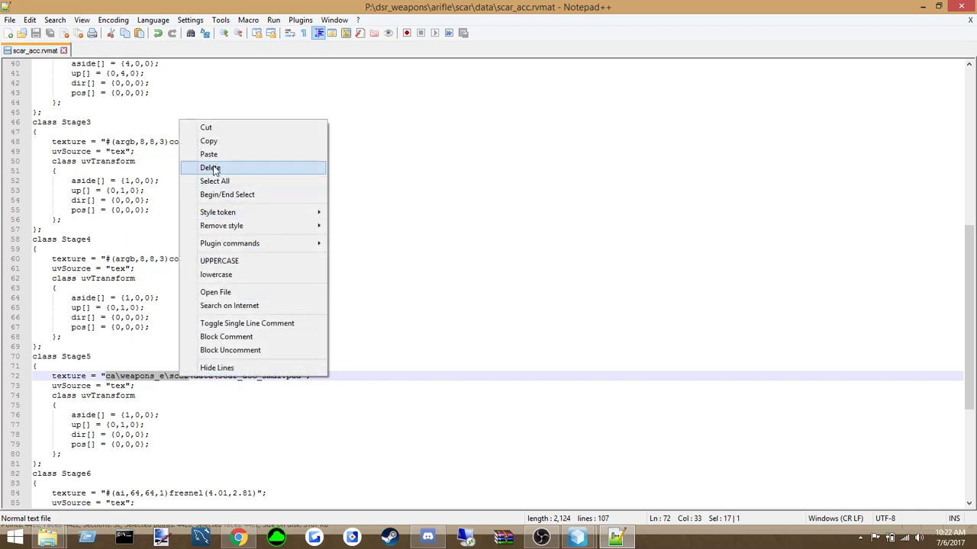
pyautogui.click(214, 153)
# Change the Stage7 texture path to a3\data\env_land_co.paa and save scar_acc.rvmat
pyautogui.scroll(-7, 219, 395)
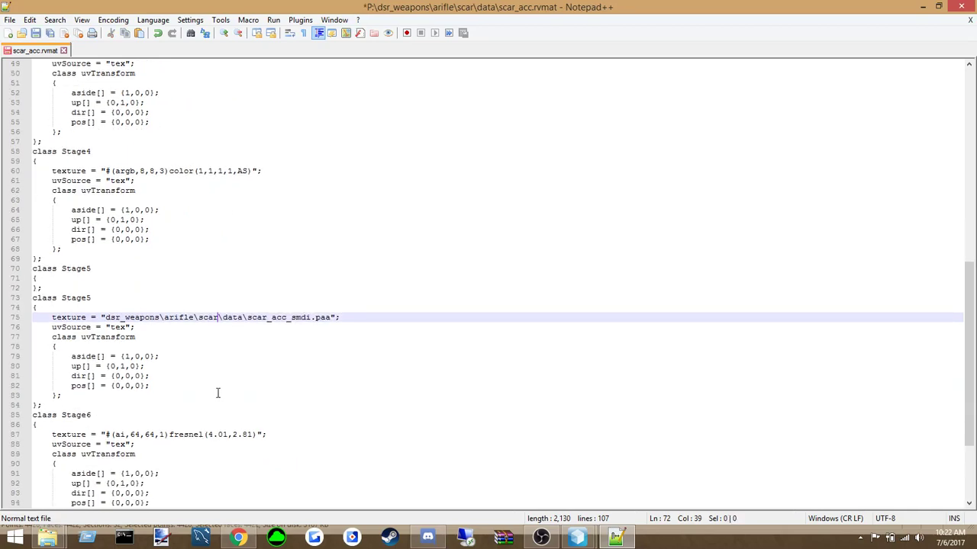
pyautogui.moveTo(106, 405); pyautogui.dragTo(116, 405)
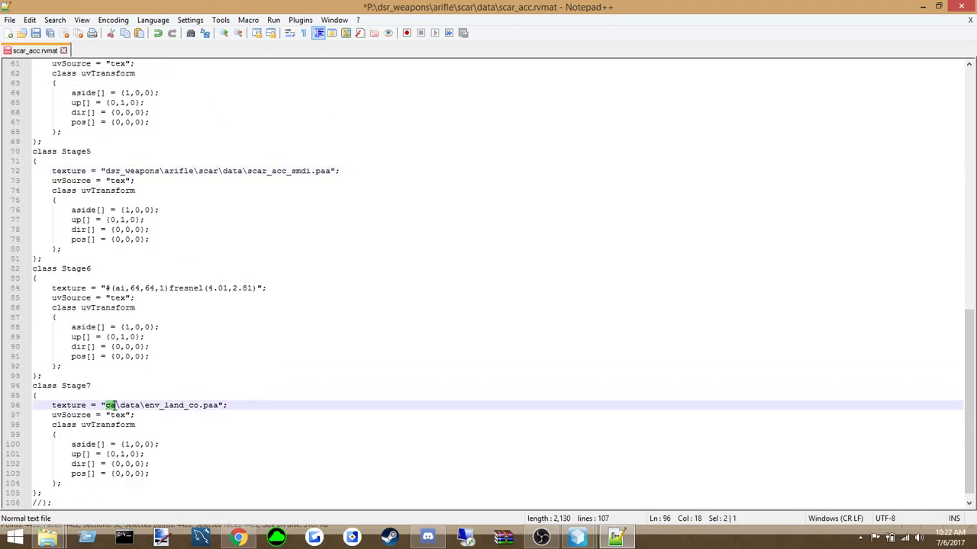
pyautogui.write('a3')
pyautogui.click(141, 396)
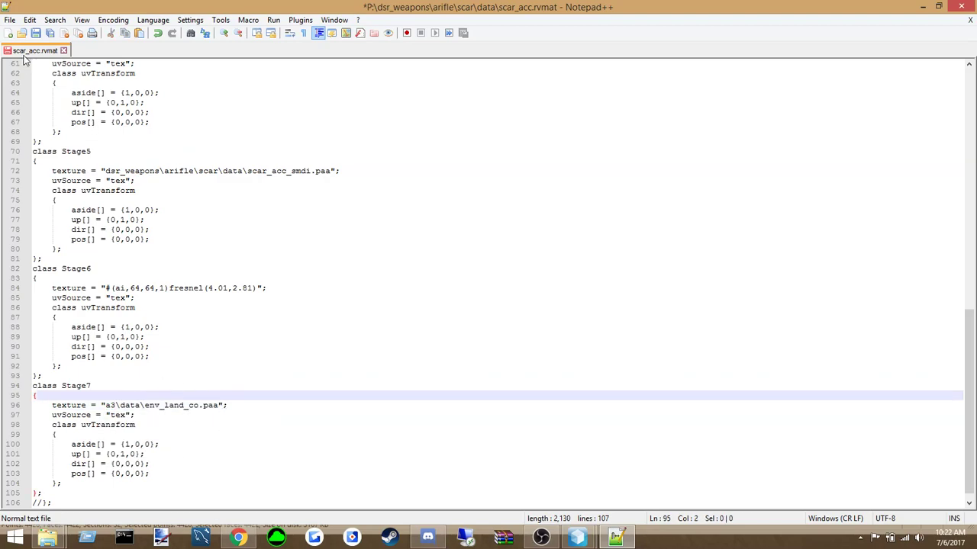
pyautogui.click(10, 20)
pyautogui.click(39, 99)
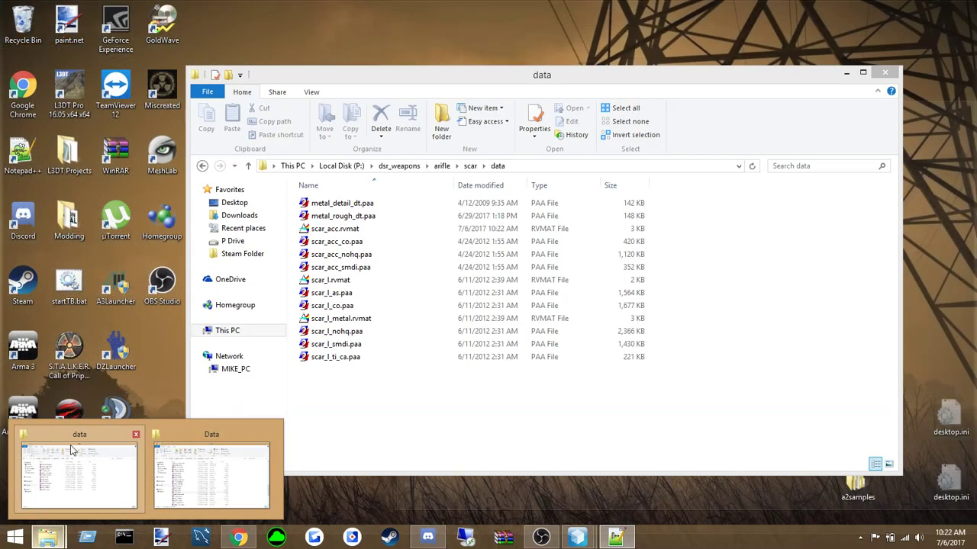
# Close scar_acc.rvmat and Notepad++, and open scar_l.rvmat from the scar data folder for editing in Notepad++
pyautogui.click(70, 445)
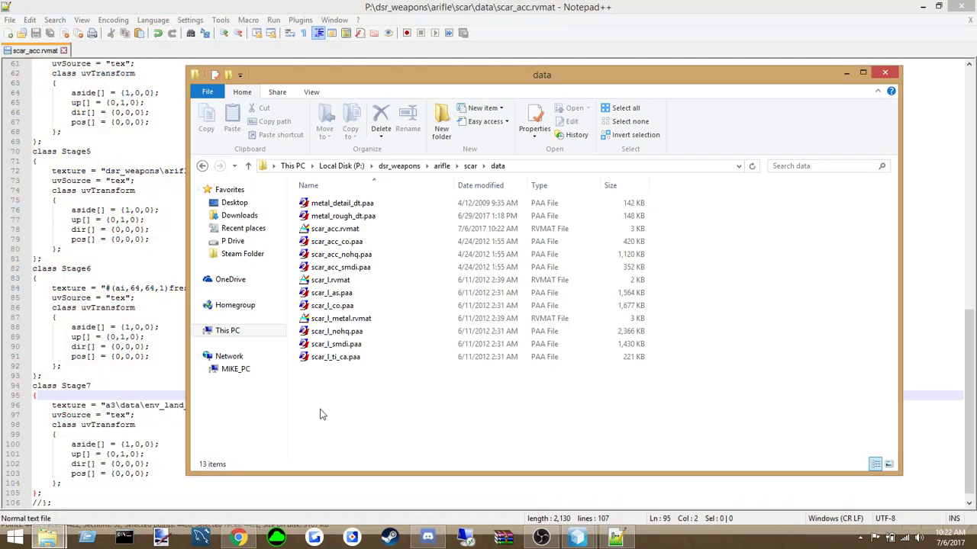
pyautogui.click(63, 51)
pyautogui.click(960, 6)
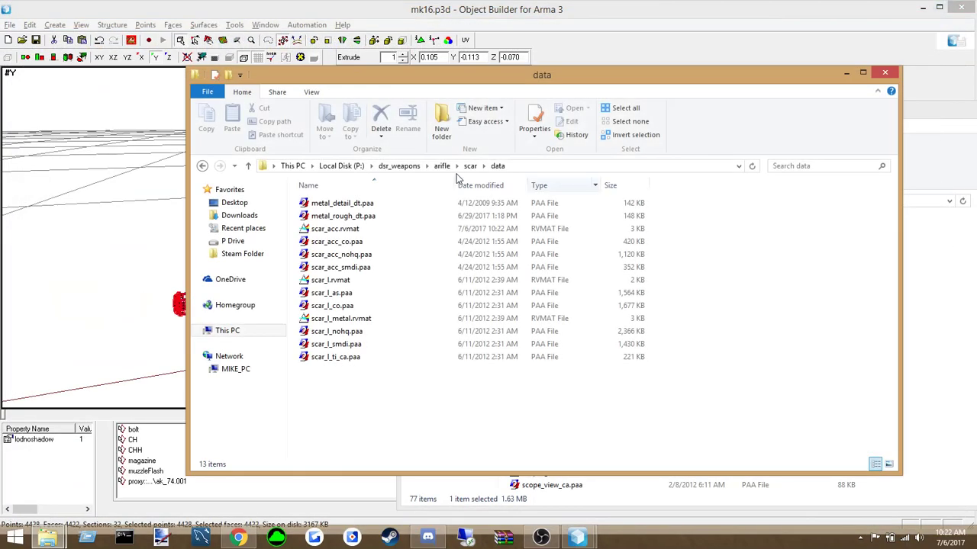
pyautogui.click(321, 279)
pyautogui.rightClick(321, 279)
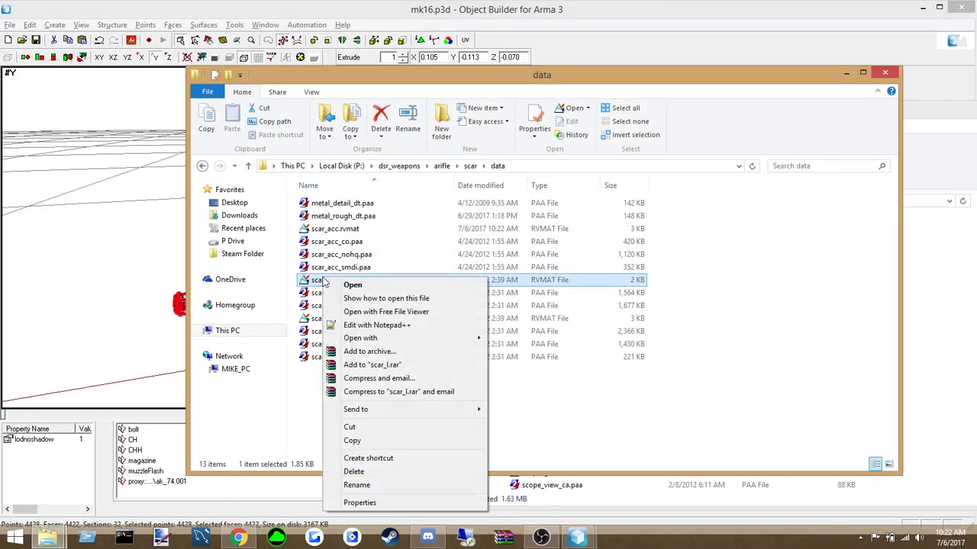
pyautogui.click(363, 327)
# Replace ca\weapons_e\scar with dsr_weapons\arifle\scar in the StageTI and Stage1 texture paths of scar_l.rvmat
pyautogui.moveTo(106, 171); pyautogui.dragTo(186, 169)
pyautogui.rightClick(174, 169)
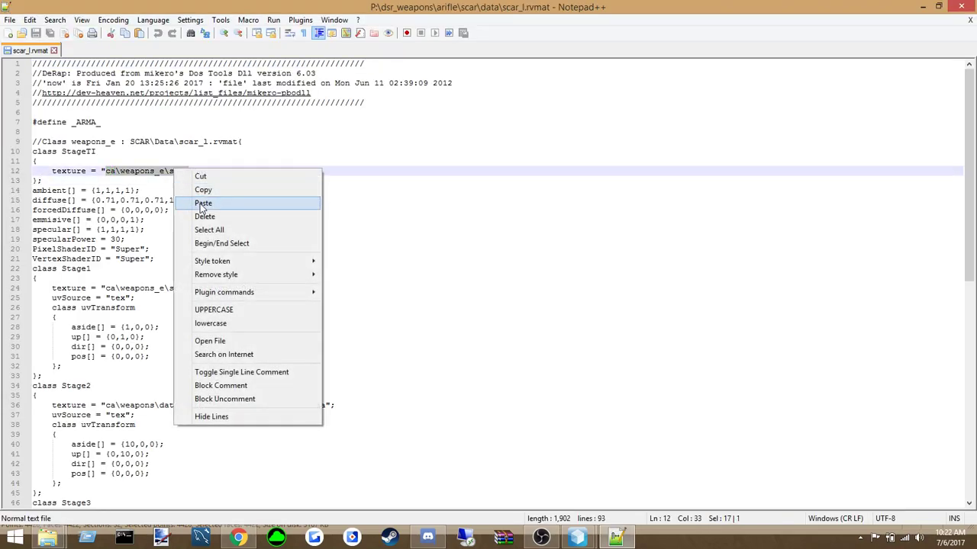
pyautogui.click(199, 201)
pyautogui.moveTo(189, 288); pyautogui.dragTo(107, 290)
pyautogui.rightClick(119, 293)
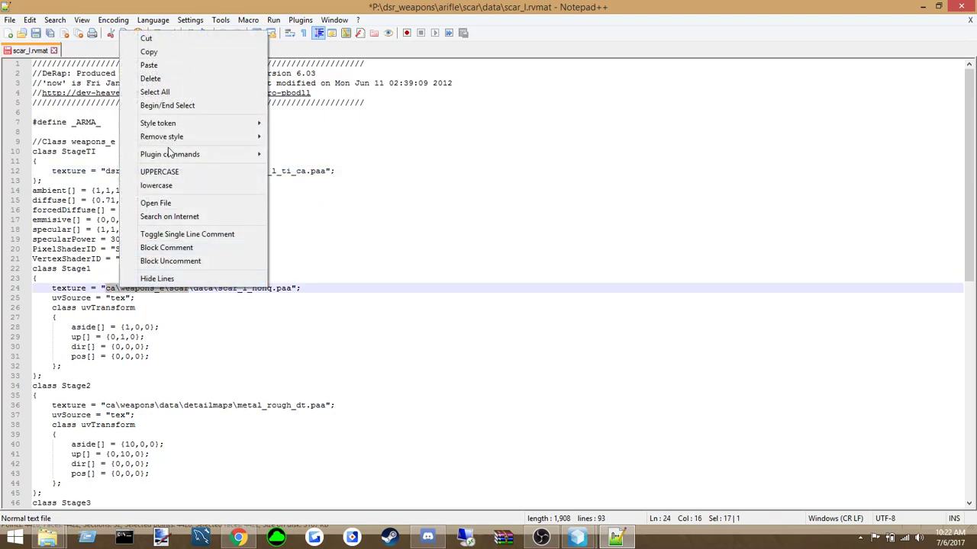
pyautogui.click(153, 66)
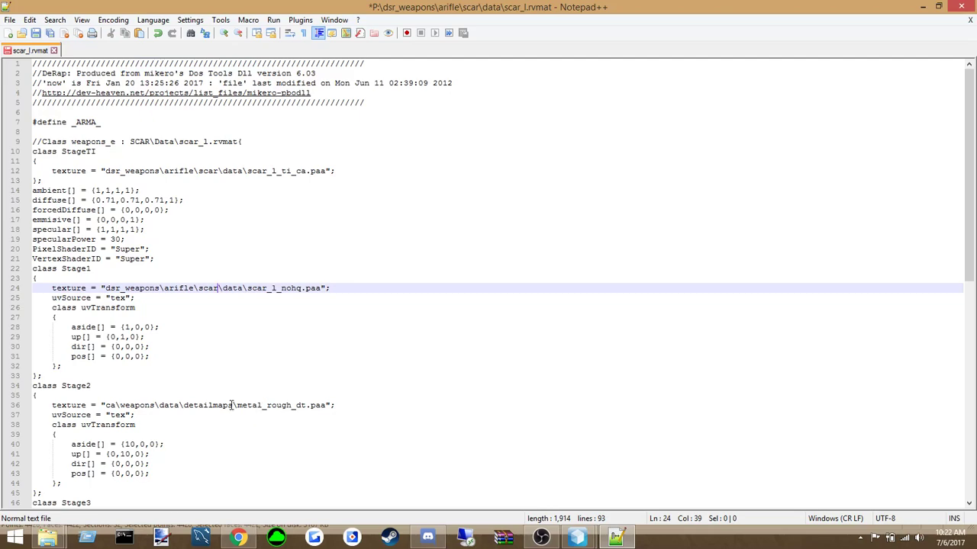
# Change the Stage2 texture path of scar_l.rvmat to dsr_weapons\arifle\scar\data\metal_rough_dt.paa, removing the detailmaps folder
pyautogui.moveTo(155, 405); pyautogui.dragTo(111, 404)
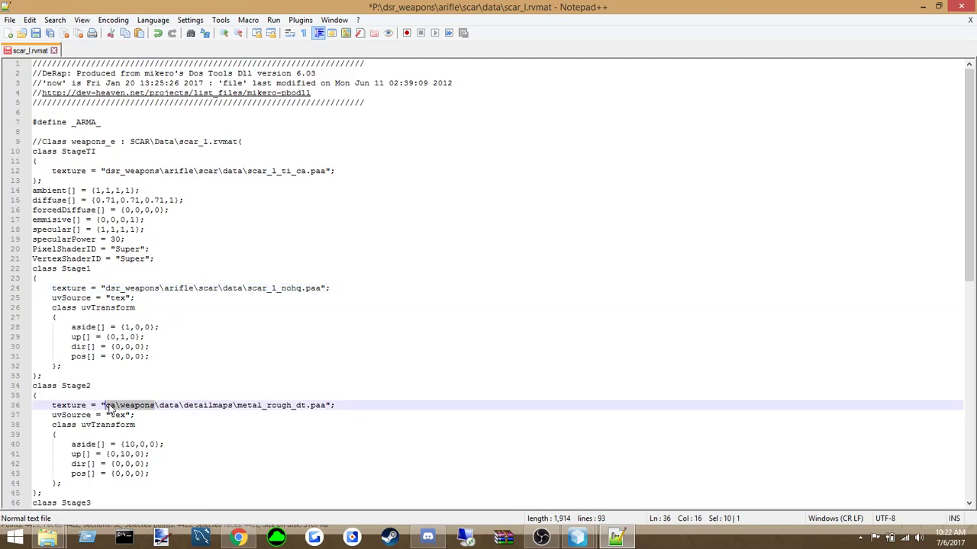
pyautogui.rightClick(109, 405)
pyautogui.click(155, 181)
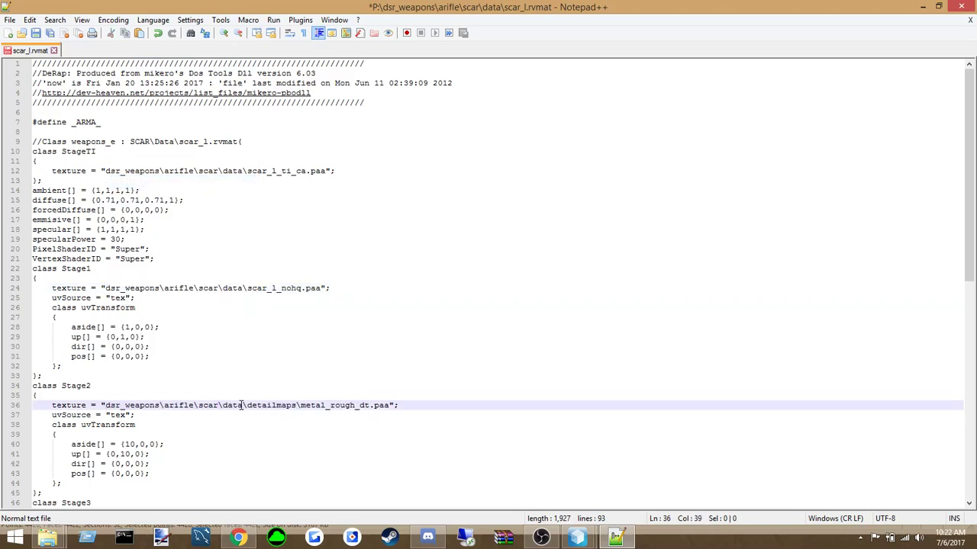
pyautogui.moveTo(248, 405); pyautogui.dragTo(300, 408)
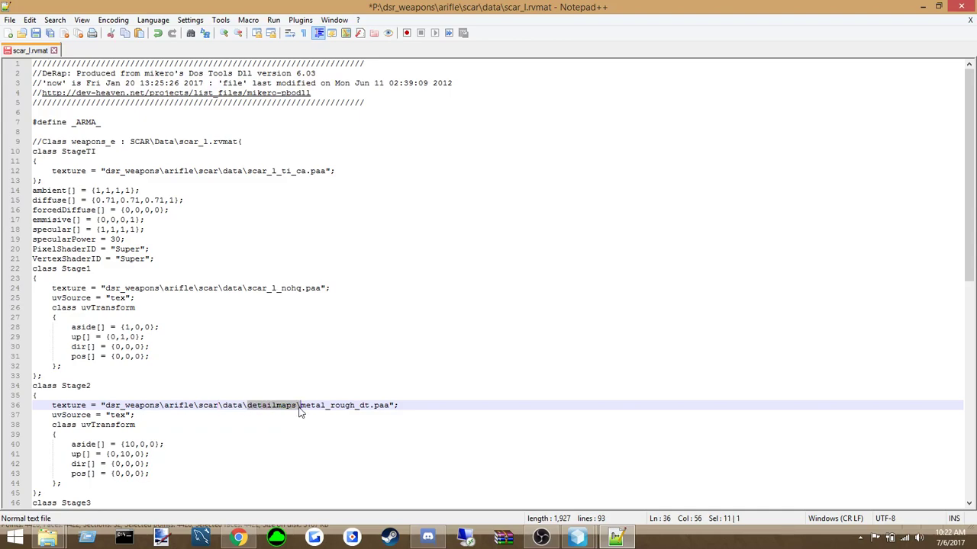
pyautogui.press('Delete')
pyautogui.click(249, 427)
pyautogui.scroll(-12, 250, 430)
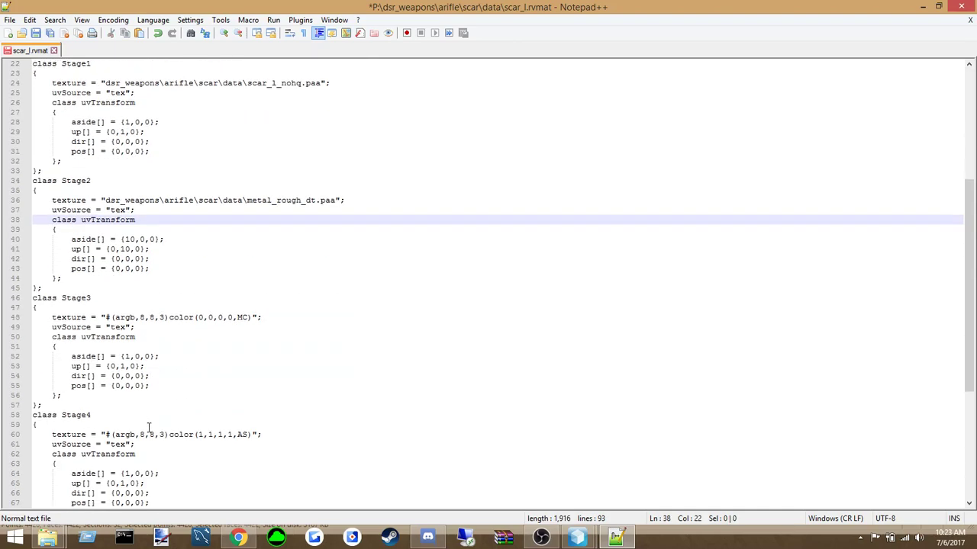
# Replace the Stage5 texture's ca\weapons_e\scar prefix in scar_l.rvmat with dsr_weapons\arifle\scar
pyautogui.moveTo(106, 408); pyautogui.dragTo(189, 408)
pyautogui.rightClick(189, 407)
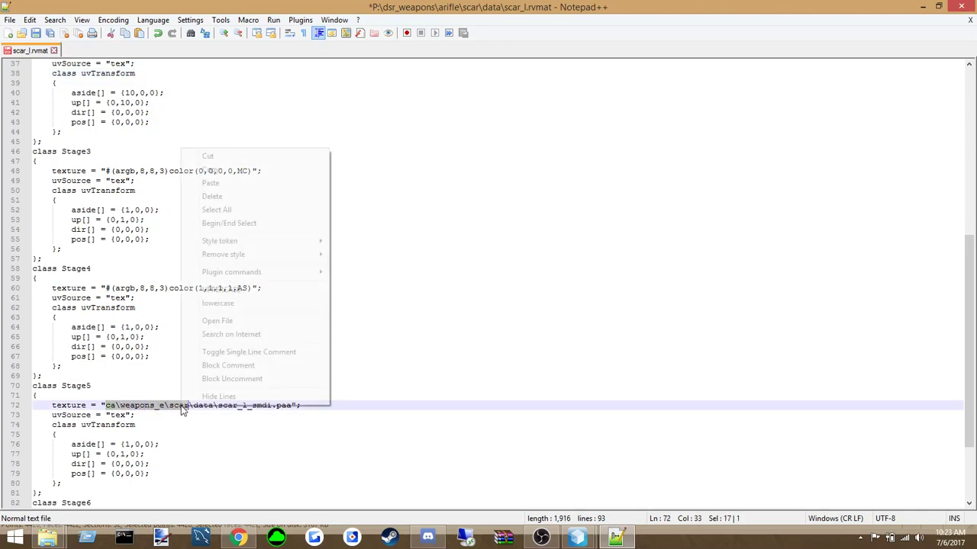
pyautogui.click(220, 187)
pyautogui.scroll(-4, 163, 371)
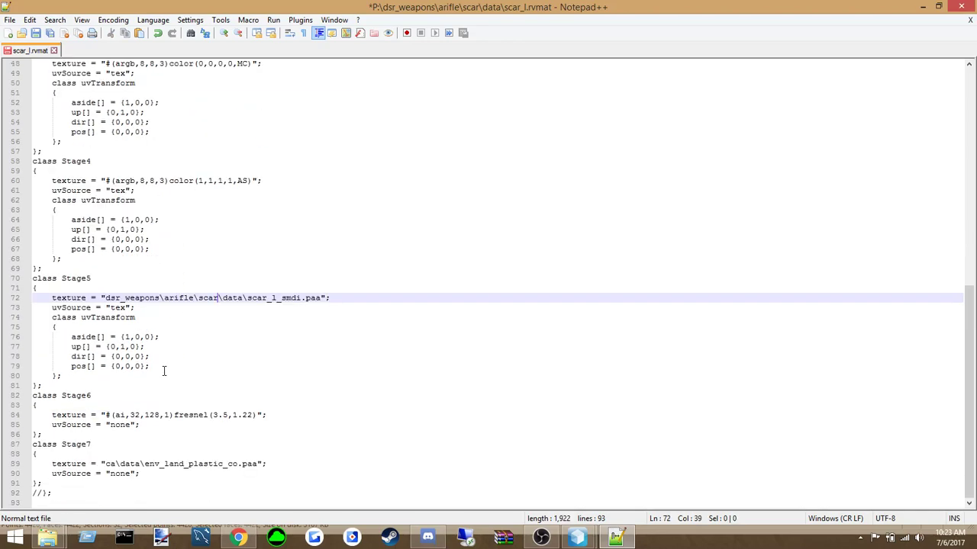
# Point the Stage7 texture to a3\data\env_land_plastic_co.paa, save scar_l.rvmat, and close it along with the editor
pyautogui.click(115, 464)
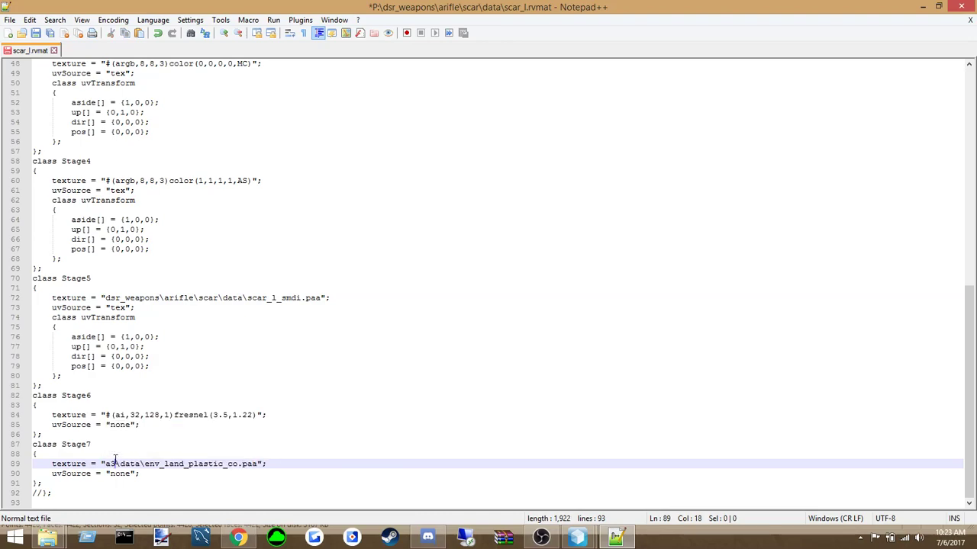
pyautogui.click(10, 19)
pyautogui.click(30, 100)
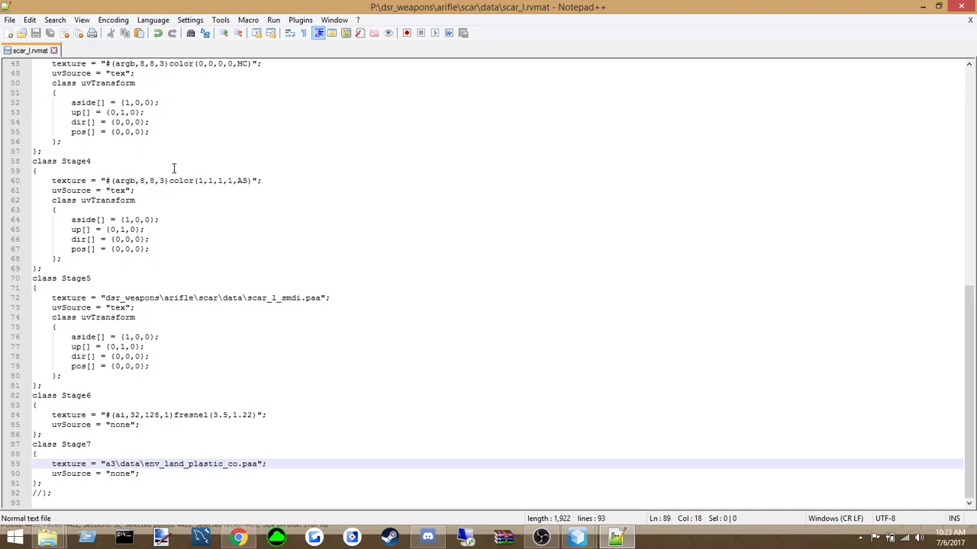
pyautogui.click(54, 50)
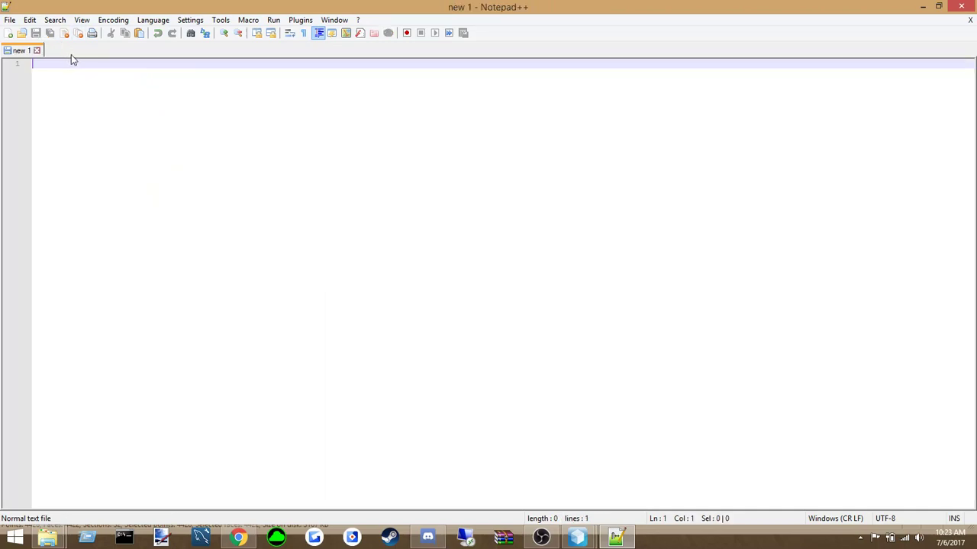
pyautogui.click(963, 7)
# Open scar_l_metal.rvmat from the scar data folder in Notepad++
pyautogui.click(349, 316)
pyautogui.rightClick(348, 316)
pyautogui.click(399, 128)
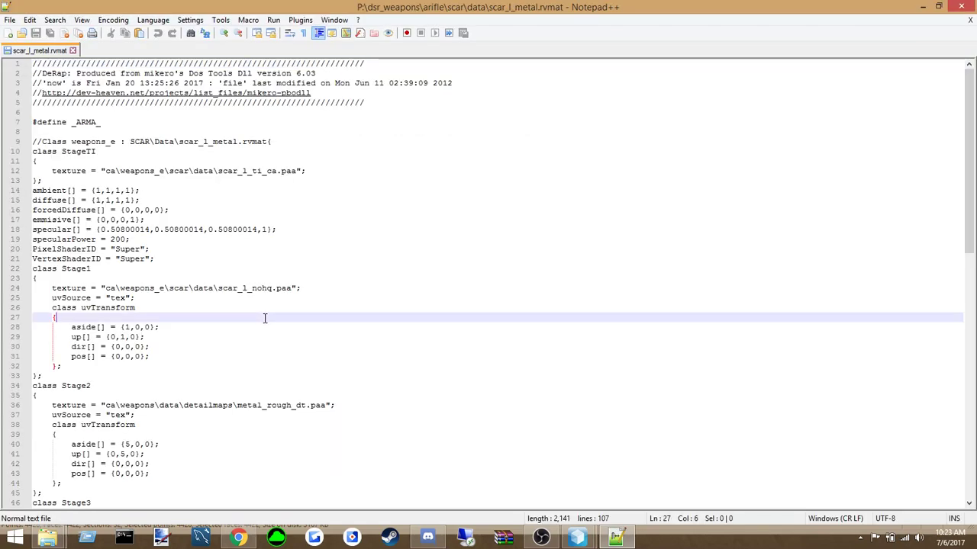
# Replace the ca\weapons_e\scar prefix with dsr_weapons\arifle\scar in the StageTI and Stage1 texture paths
pyautogui.moveTo(105, 171); pyautogui.dragTo(187, 171)
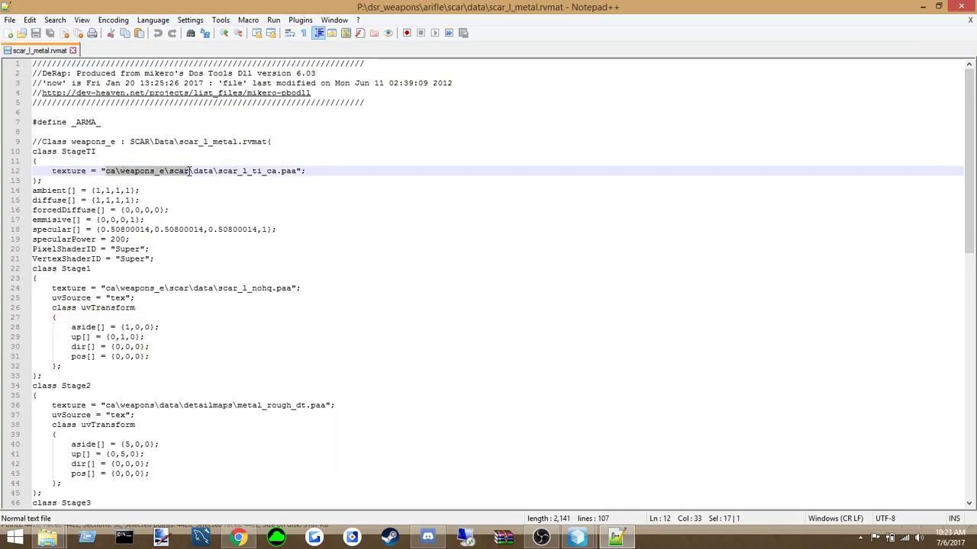
pyautogui.rightClick(183, 172)
pyautogui.click(211, 206)
pyautogui.click(205, 246)
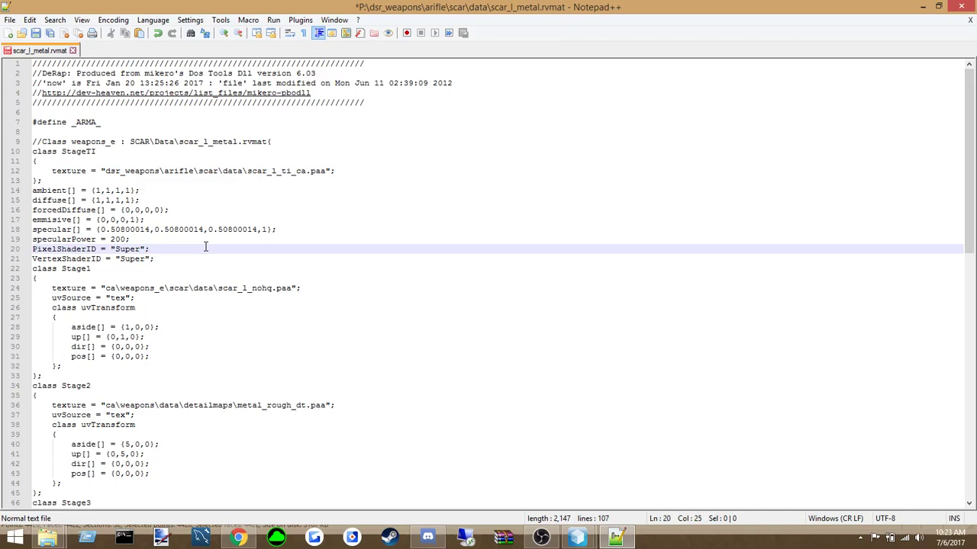
pyautogui.moveTo(104, 287); pyautogui.dragTo(181, 288)
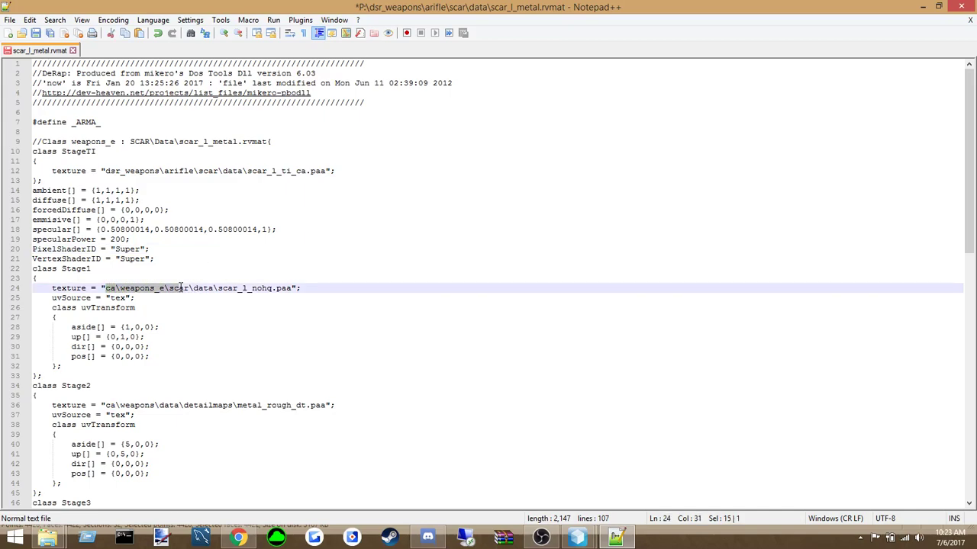
pyautogui.rightClick(189, 292)
pyautogui.click(208, 65)
pyautogui.click(215, 327)
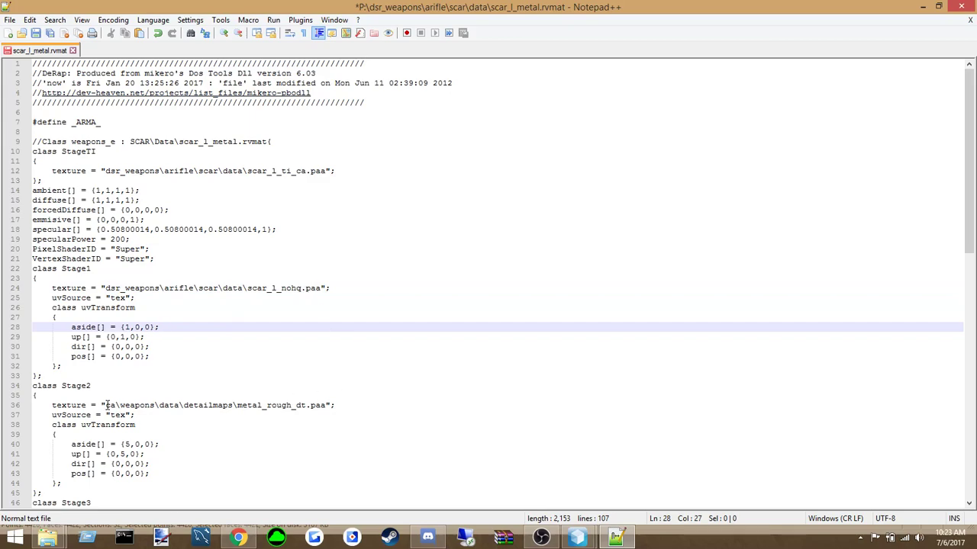
# Change the Stage2 texture path to dsr_weapons\arifle\scar\data\metal_rough_dt.paa and save the file
pyautogui.moveTo(104, 405); pyautogui.dragTo(154, 405)
pyautogui.rightClick(147, 406)
pyautogui.click(176, 183)
pyautogui.moveTo(248, 406); pyautogui.dragTo(300, 405)
pyautogui.press('Delete')
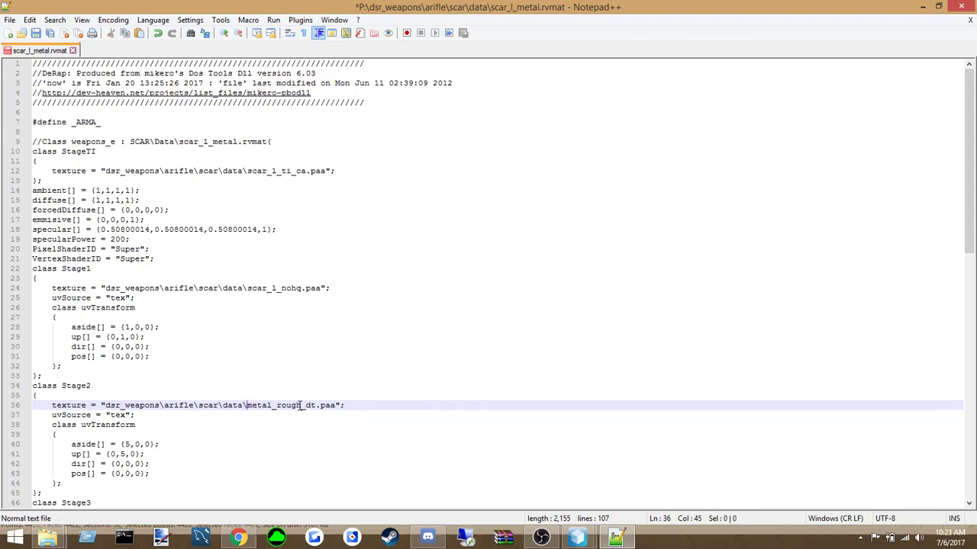
pyautogui.click(234, 442)
pyautogui.click(10, 19)
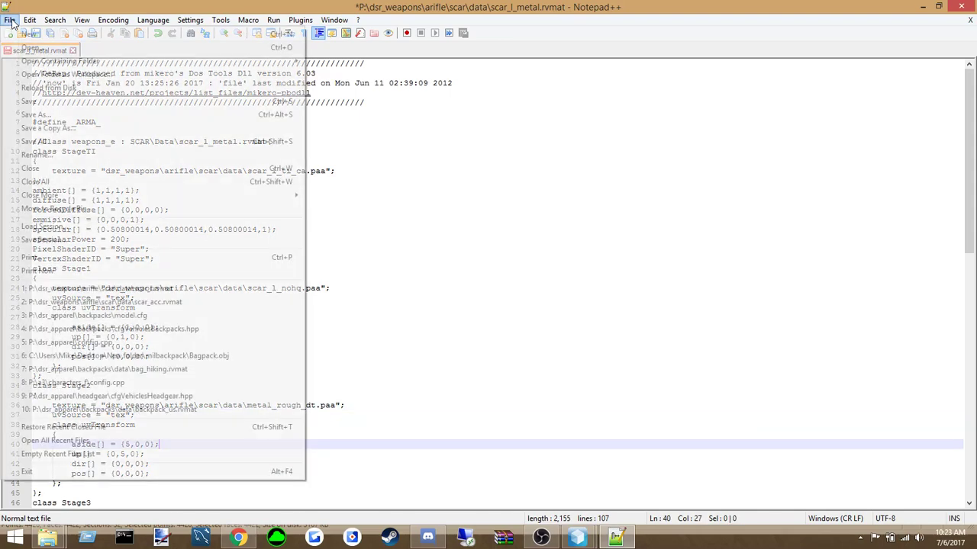
pyautogui.click(39, 100)
# Replace the ca\weapons_e\scar prefix with dsr_weapons\arifle\scar in the Stage4 and Stage5 texture paths
pyautogui.scroll(-4, 215, 337)
pyautogui.scroll(-6, 215, 337)
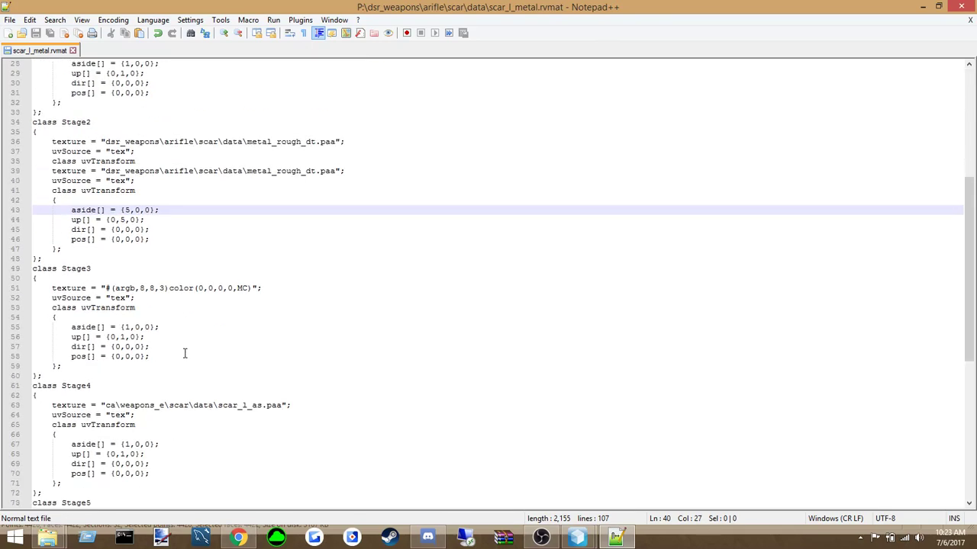
pyautogui.moveTo(105, 347)
pyautogui.mouseDown()
pyautogui.moveTo(189, 348)
pyautogui.moveTo(113, 347)
pyautogui.mouseUp()
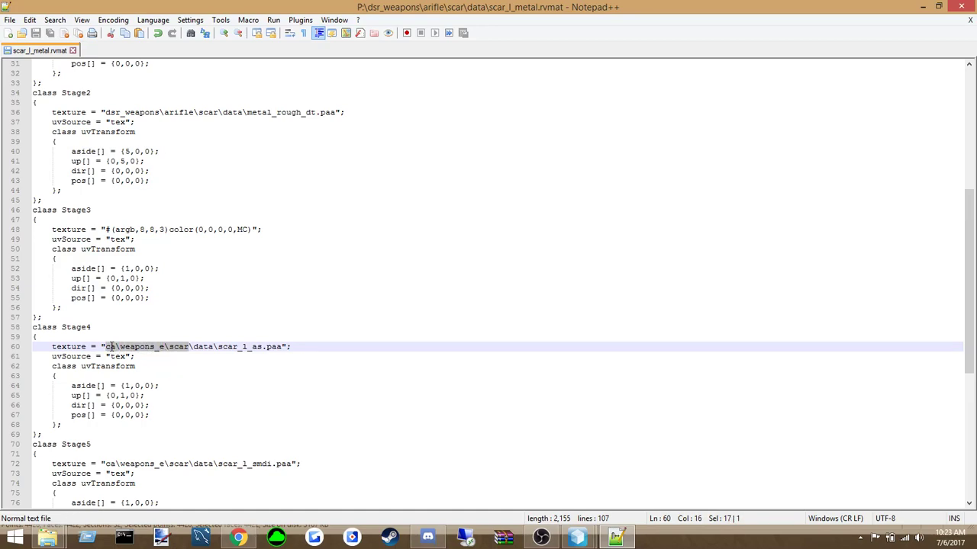
pyautogui.rightClick(117, 349)
pyautogui.click(163, 123)
pyautogui.click(183, 393)
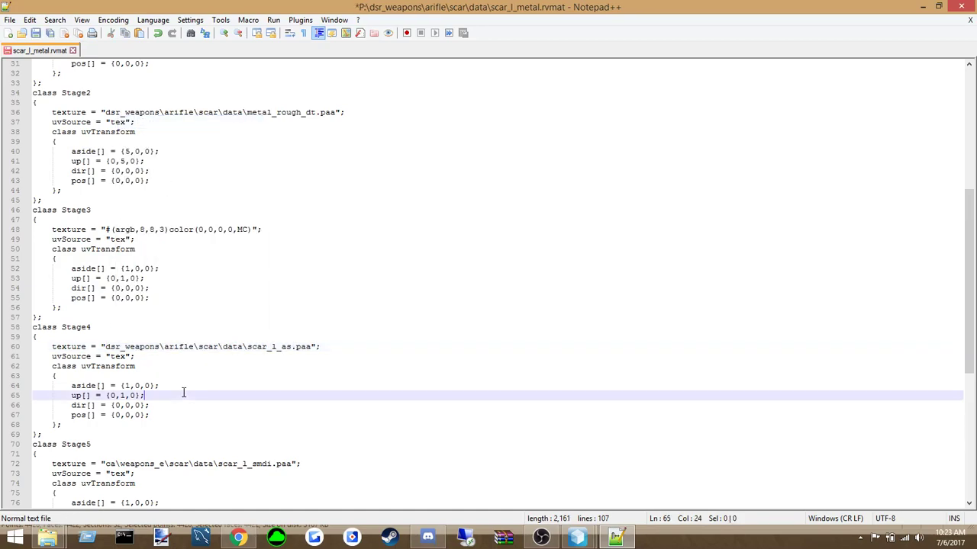
pyautogui.scroll(-3, 179, 392)
pyautogui.moveTo(105, 376); pyautogui.dragTo(188, 376)
pyautogui.rightClick(183, 382)
pyautogui.click(213, 154)
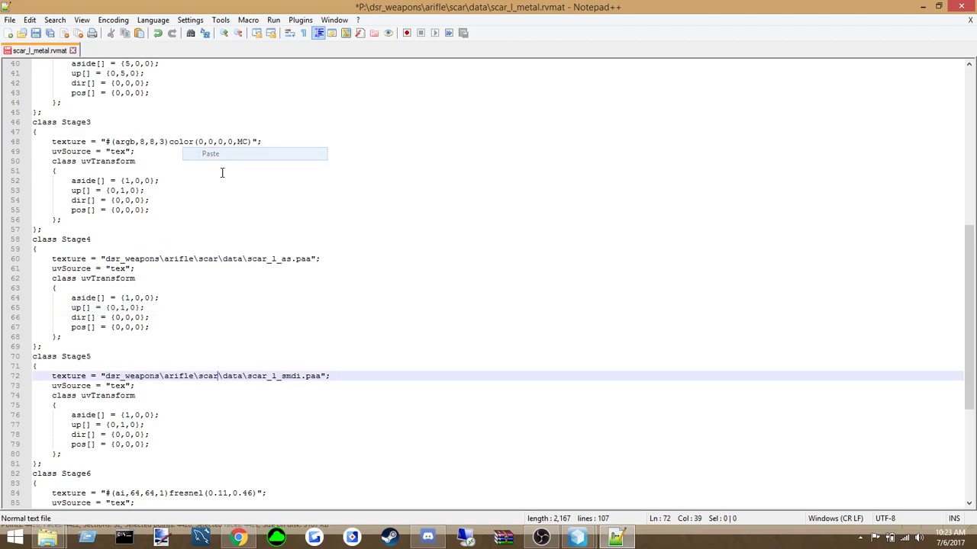
# Change the Stage7 texture path to a3\data\env_land_co.paa and save scar_l_metal.rvmat
pyautogui.scroll(-7, 181, 362)
pyautogui.moveTo(111, 395); pyautogui.dragTo(116, 396)
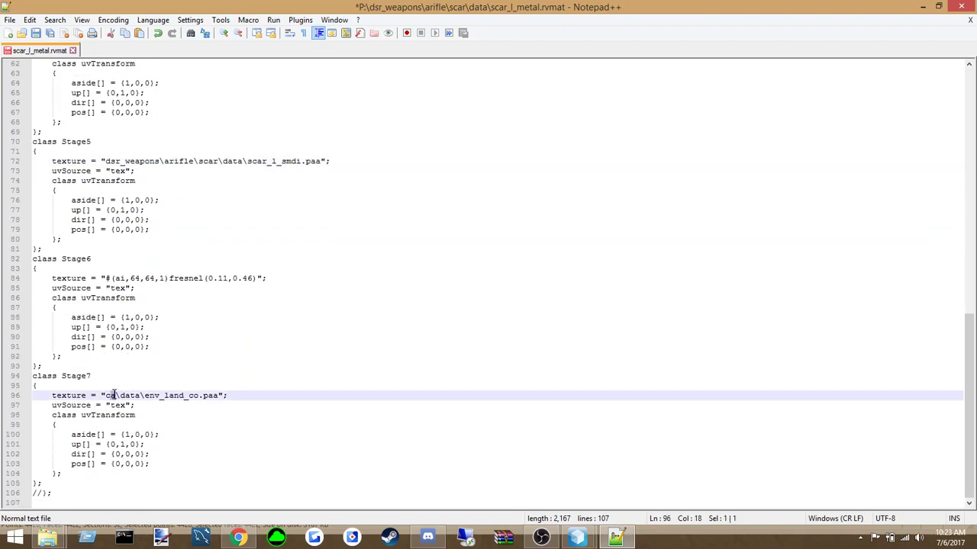
pyautogui.press('BackSpace')
pyautogui.press('BackSpace')
pyautogui.write('a3')
pyautogui.click(107, 384)
pyautogui.click(10, 20)
pyautogui.click(34, 100)
pyautogui.click(153, 407)
pyautogui.click(159, 434)
pyautogui.click(164, 444)
pyautogui.click(164, 454)
pyautogui.click(167, 464)
pyautogui.click(92, 483)
pyautogui.click(65, 492)
pyautogui.click(72, 475)
pyautogui.click(145, 250)
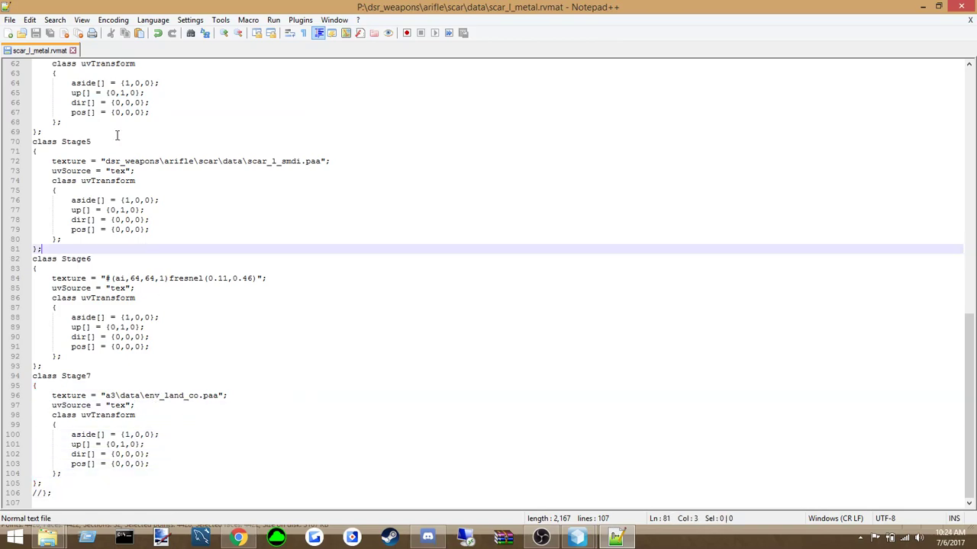
# Close scar_l_metal.rvmat and exit the text editor
pyautogui.click(73, 51)
pyautogui.click(952, 9)
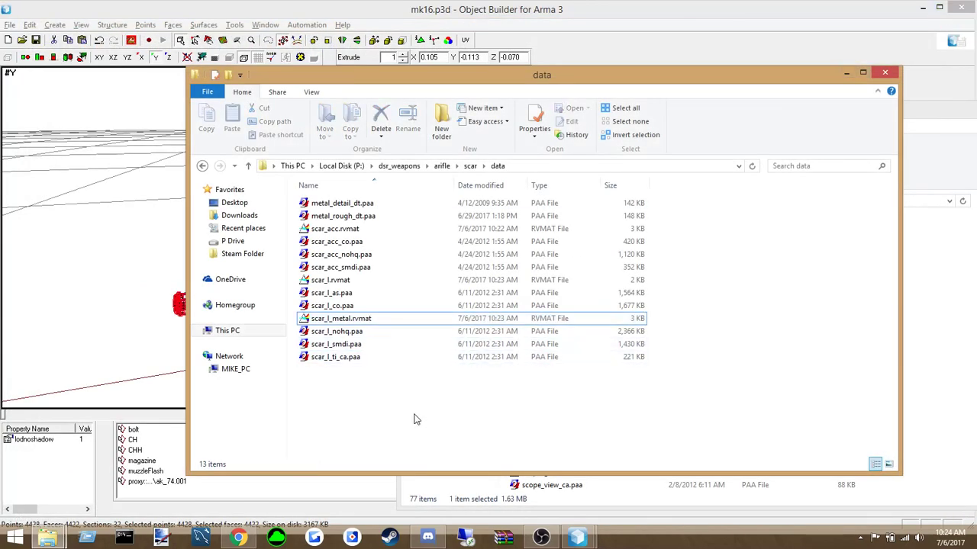
pyautogui.click(428, 538)
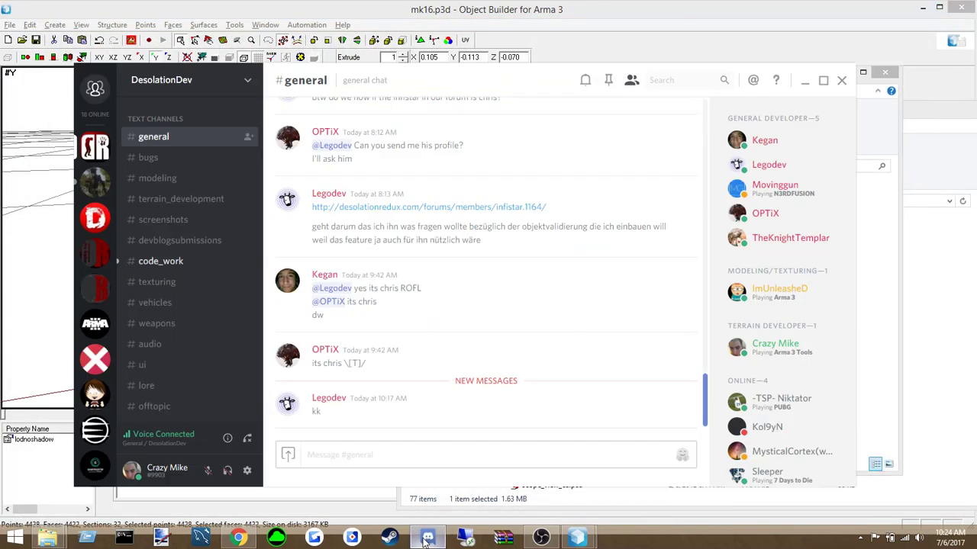
pyautogui.click(183, 261)
pyautogui.click(427, 537)
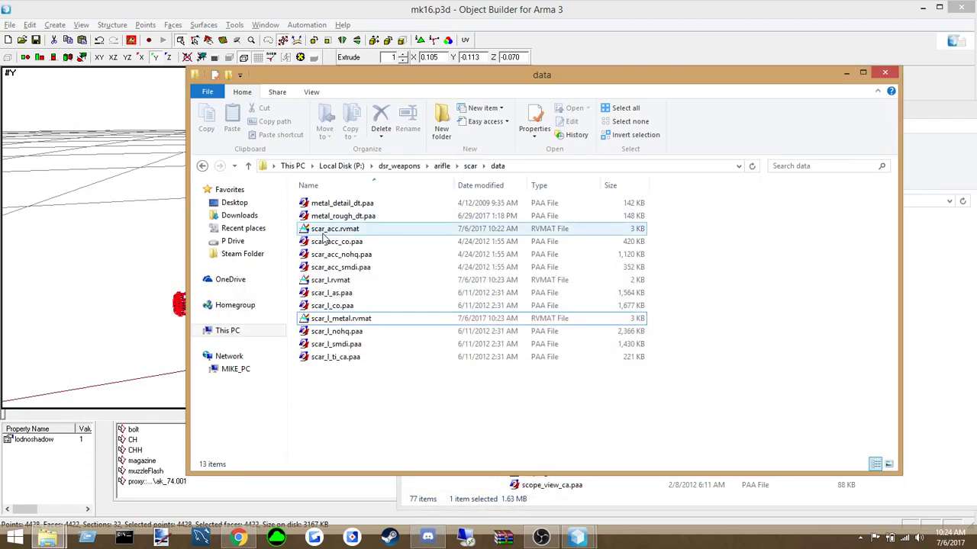
# Switch to Object Builder, select the whole mk16.p3d rifle model, and start the external model viewer
pyautogui.click(98, 197)
pyautogui.moveTo(38, 134); pyautogui.dragTo(778, 402)
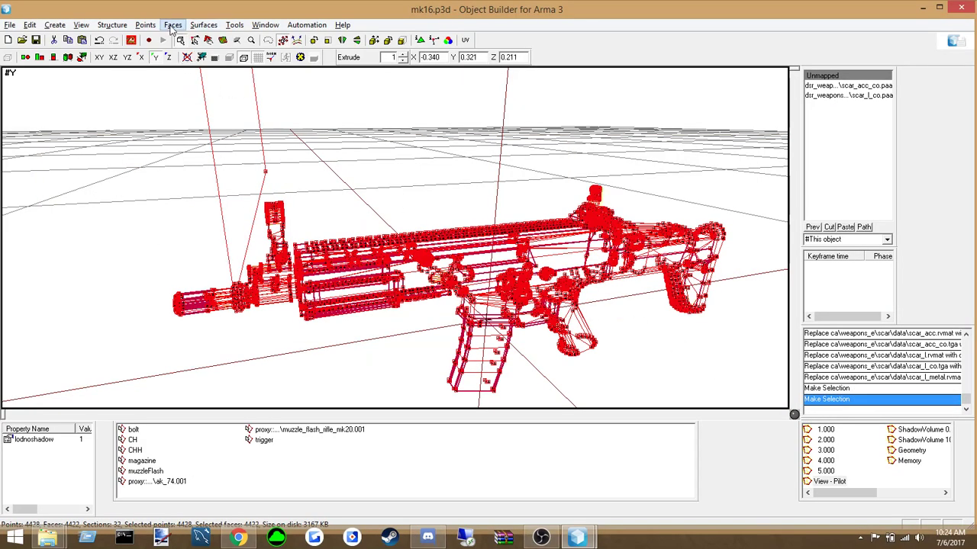
pyautogui.click(130, 39)
pyautogui.click(163, 43)
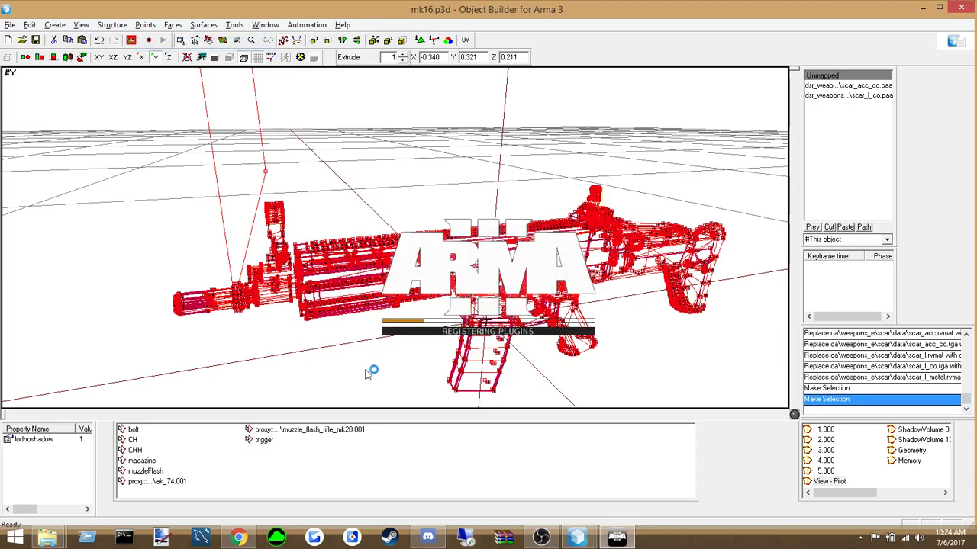
# Switch to the scar folder window in File Explorer and browse the Local Disk (P:) drive
pyautogui.click(47, 538)
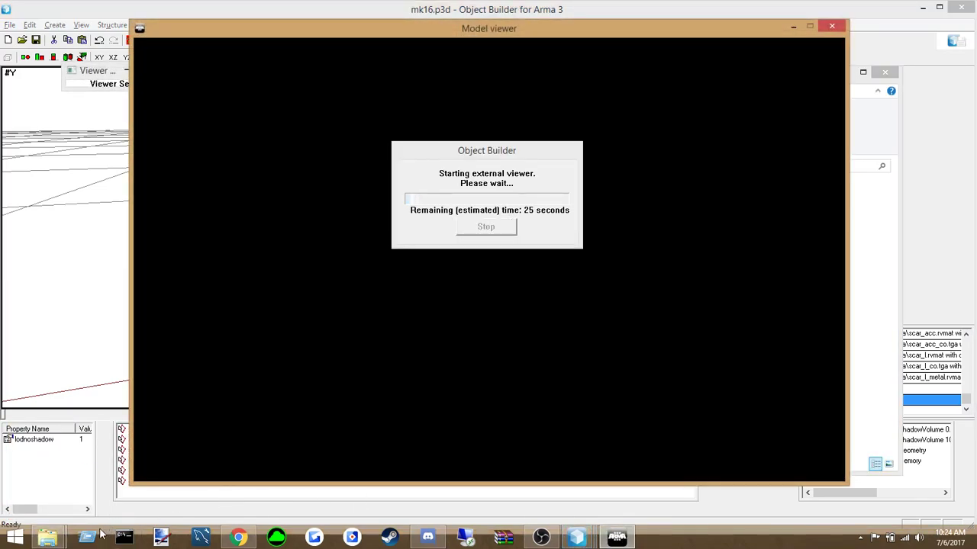
pyautogui.moveTo(47, 536)
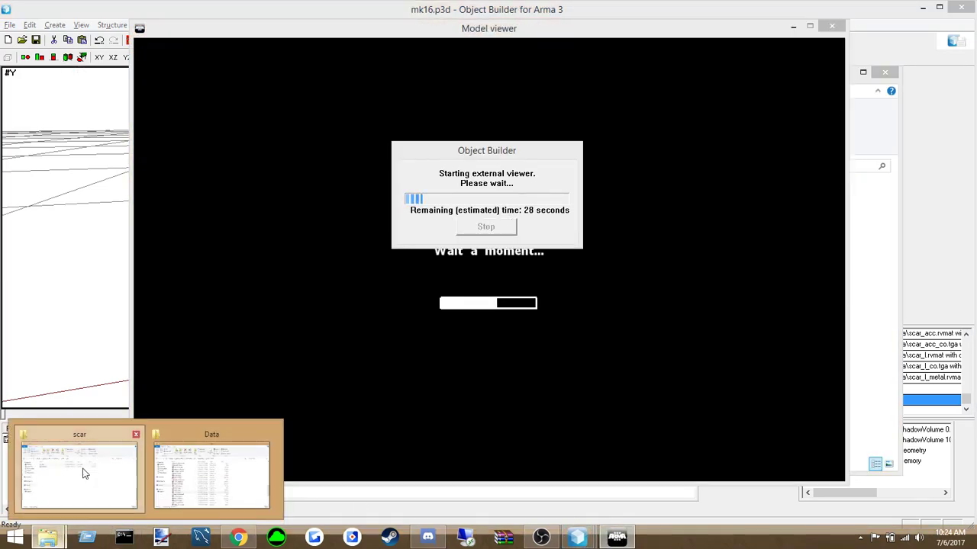
pyautogui.click(81, 458)
pyautogui.click(343, 166)
pyautogui.click(315, 216)
pyautogui.click(336, 203)
# Examine the rifle's textures and materials in the Model viewer from several angles and distances
pyautogui.hotkey('alt', 'Tab')
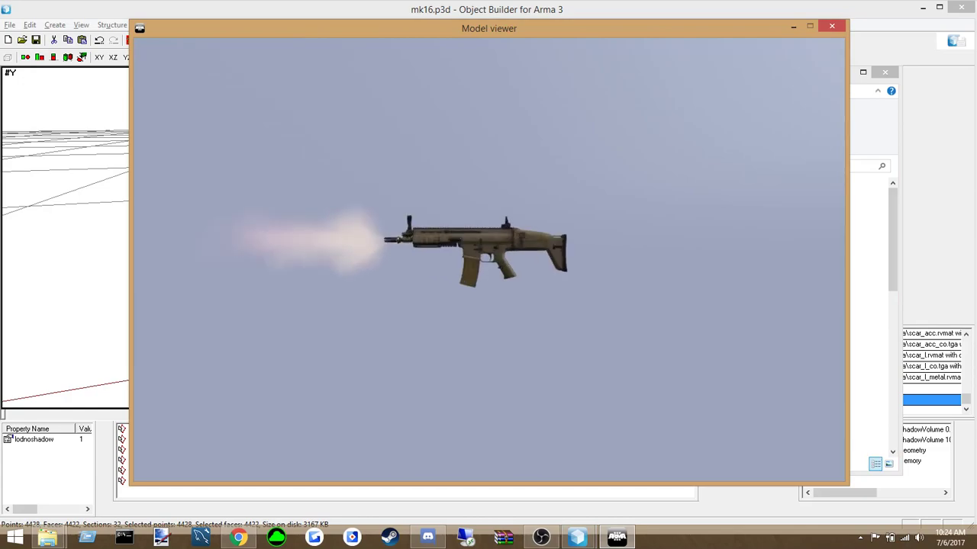
pyautogui.scroll(4, 488, 259)
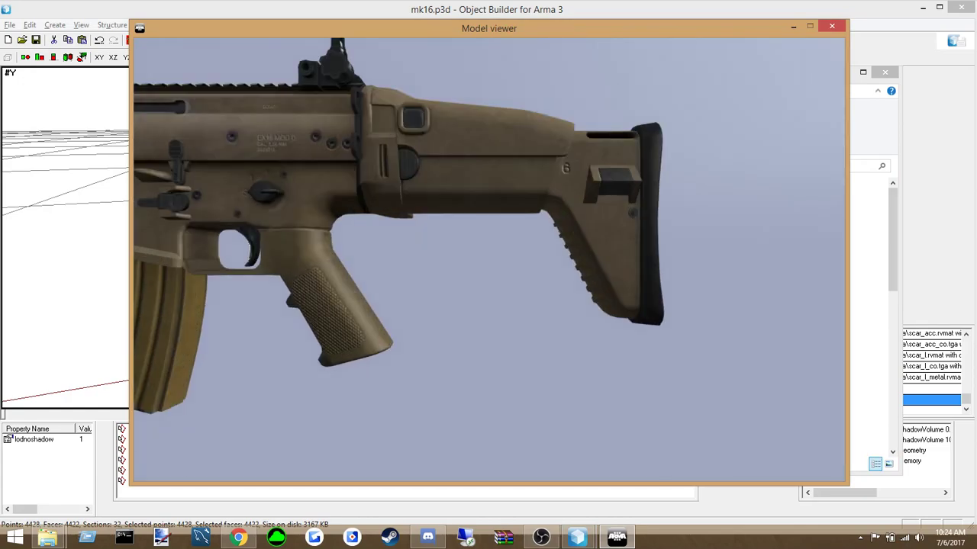
pyautogui.scroll(-6, 489, 259)
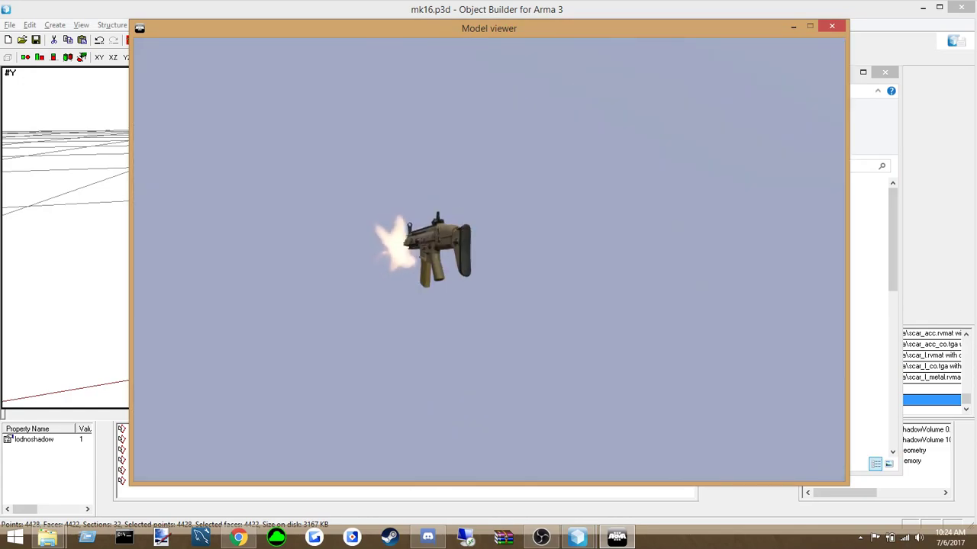
pyautogui.scroll(6, 489, 260)
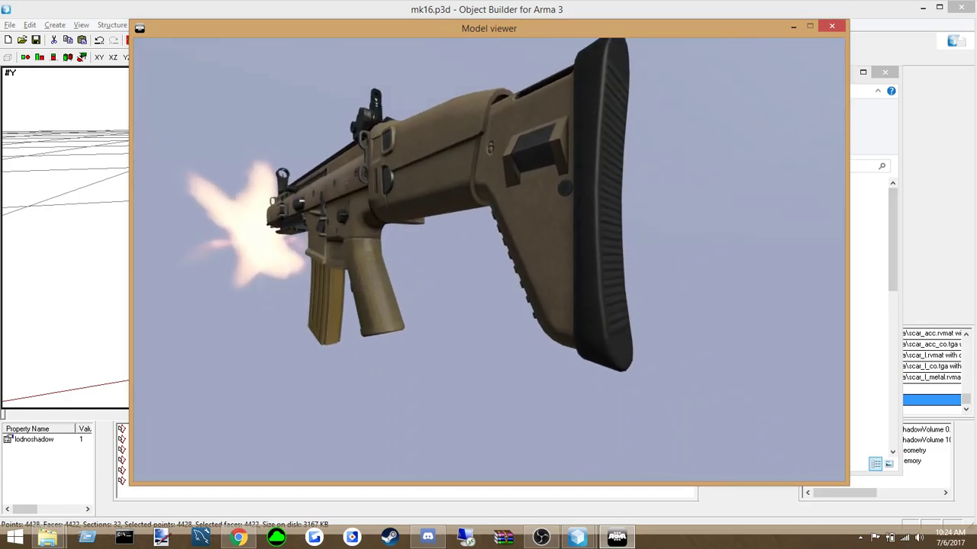
pyautogui.scroll(-4, 488, 260)
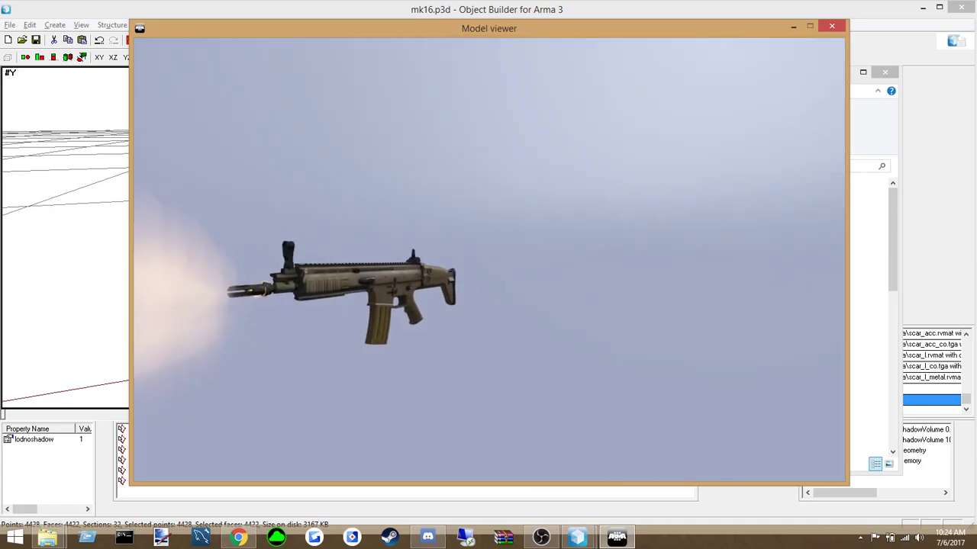
pyautogui.scroll(4, 488, 259)
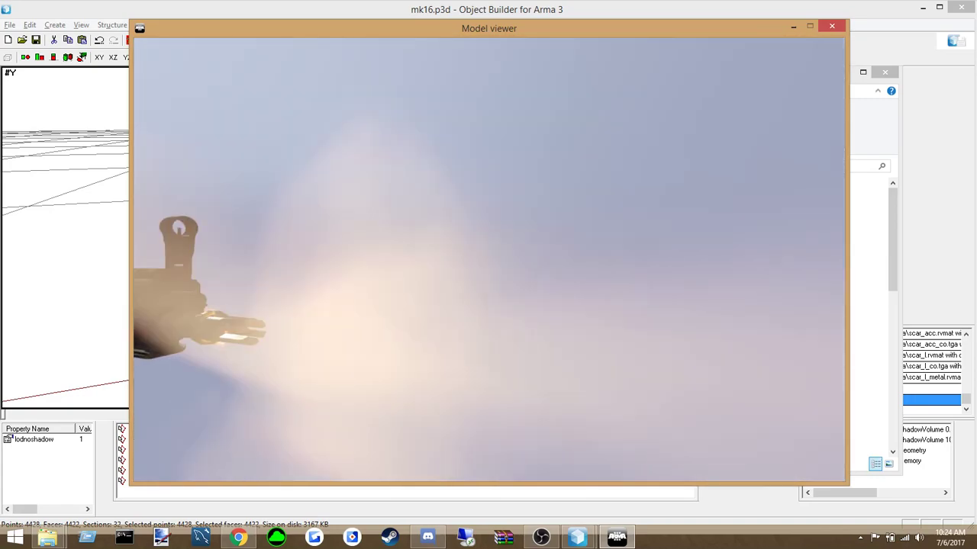
pyautogui.scroll(-5, 488, 259)
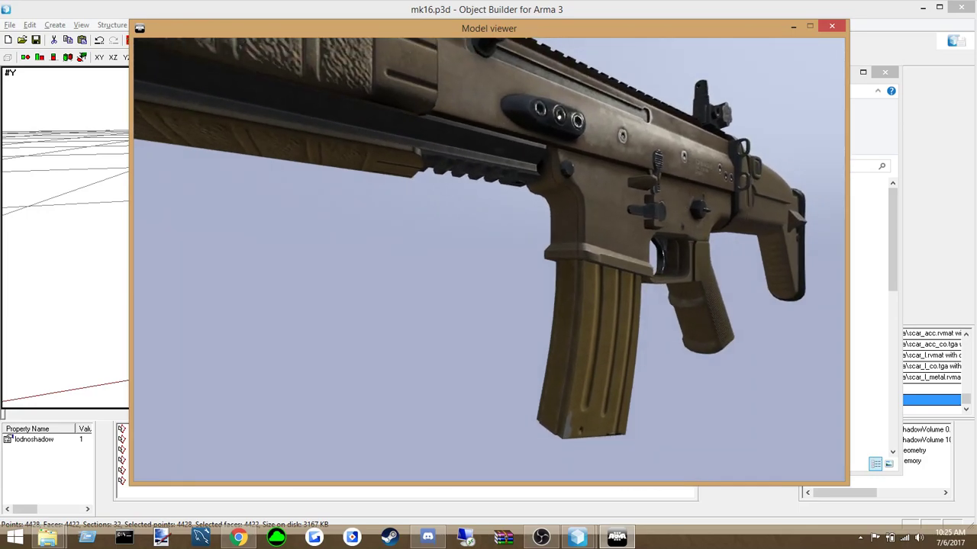
pyautogui.scroll(-3, 488, 260)
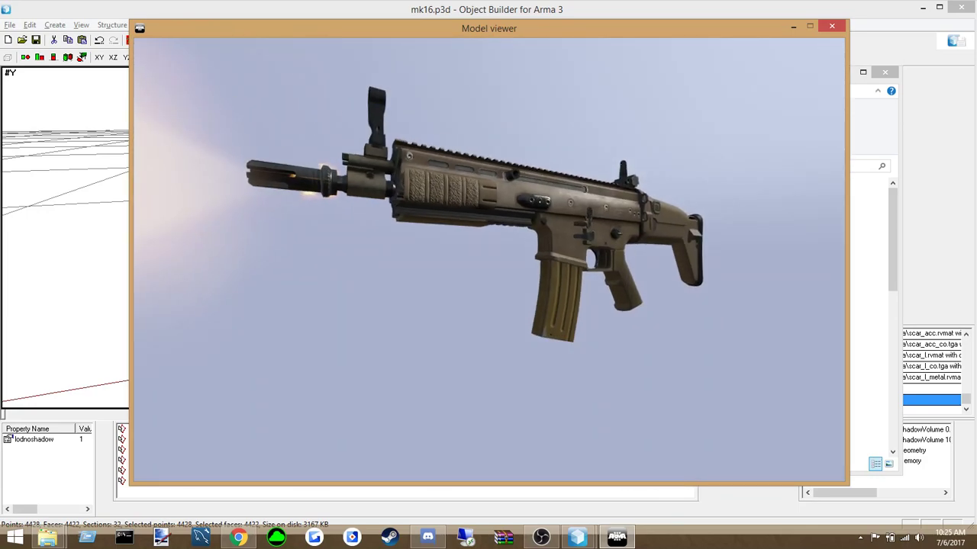
pyautogui.scroll(-2, 488, 259)
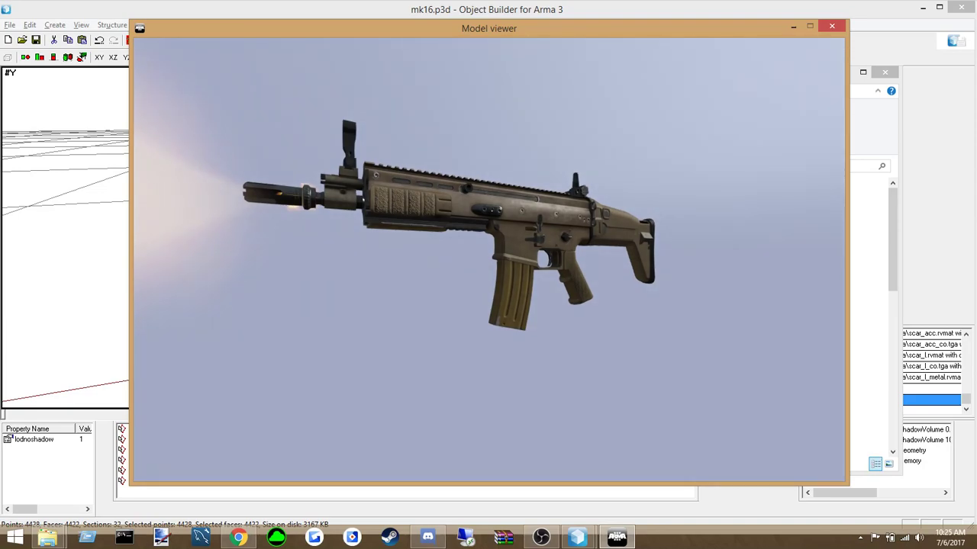
pyautogui.scroll(5, 488, 260)
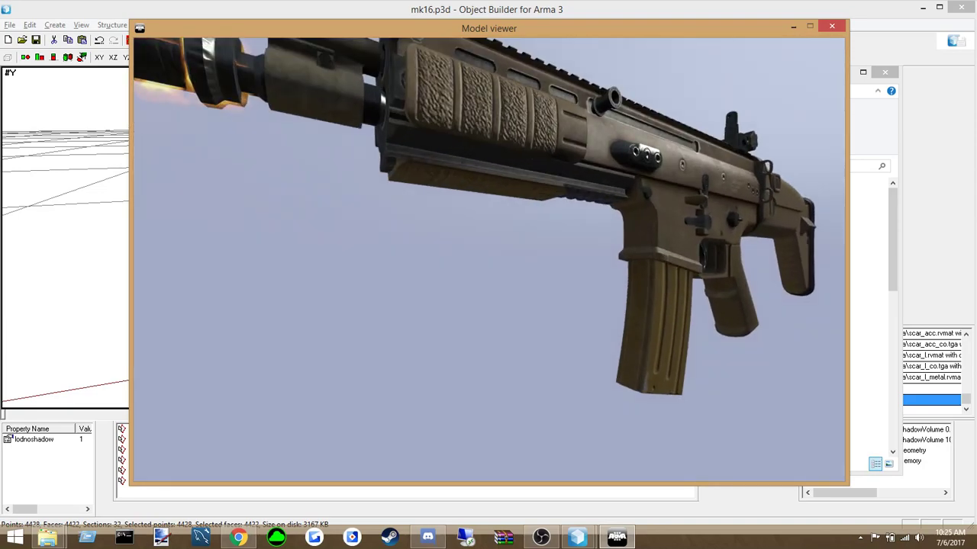
# Close the Model viewer, return to mk16.p3d in Object Builder, and clear the selection on the rifle
pyautogui.scroll(4, 488, 259)
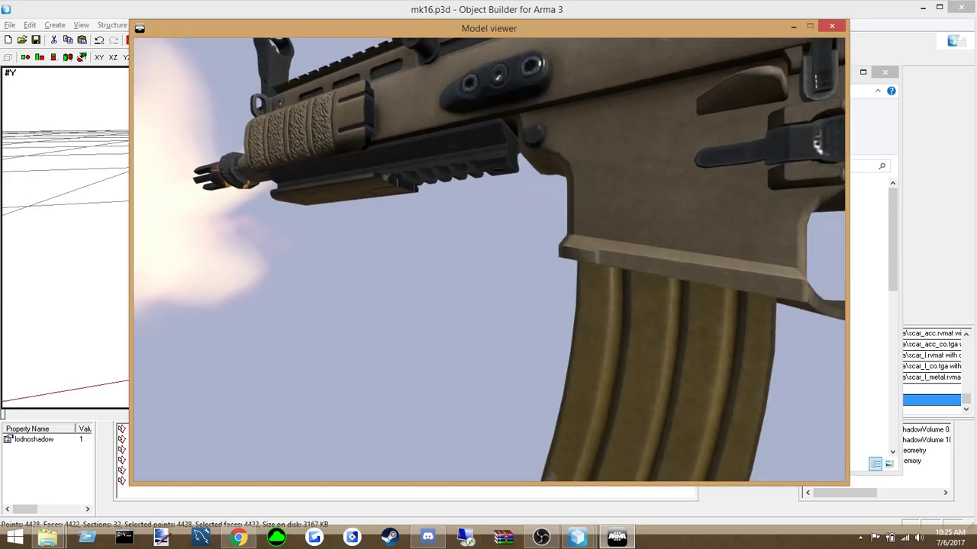
pyautogui.scroll(-5, 489, 259)
pyautogui.scroll(-1, 488, 259)
pyautogui.hotkey('alt', 'Tab')
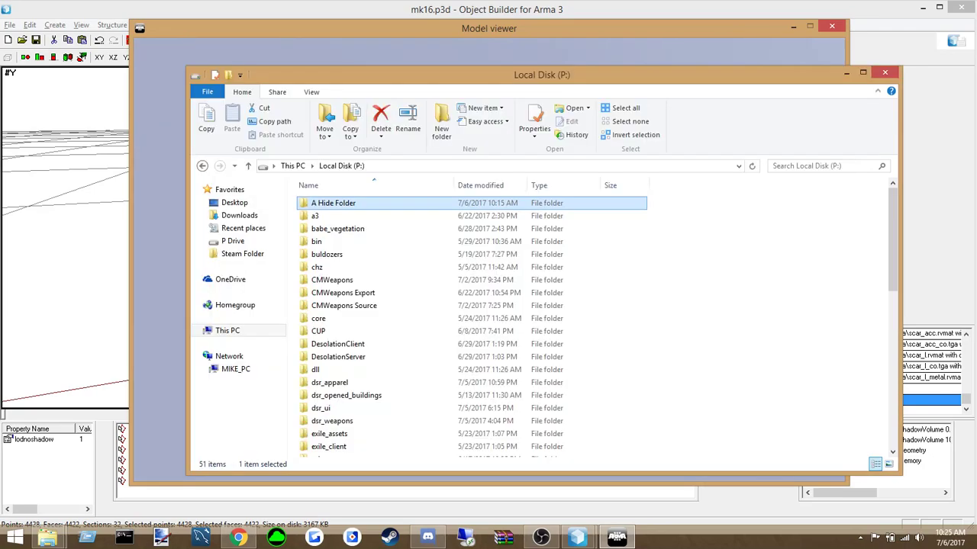
pyautogui.click(659, 313)
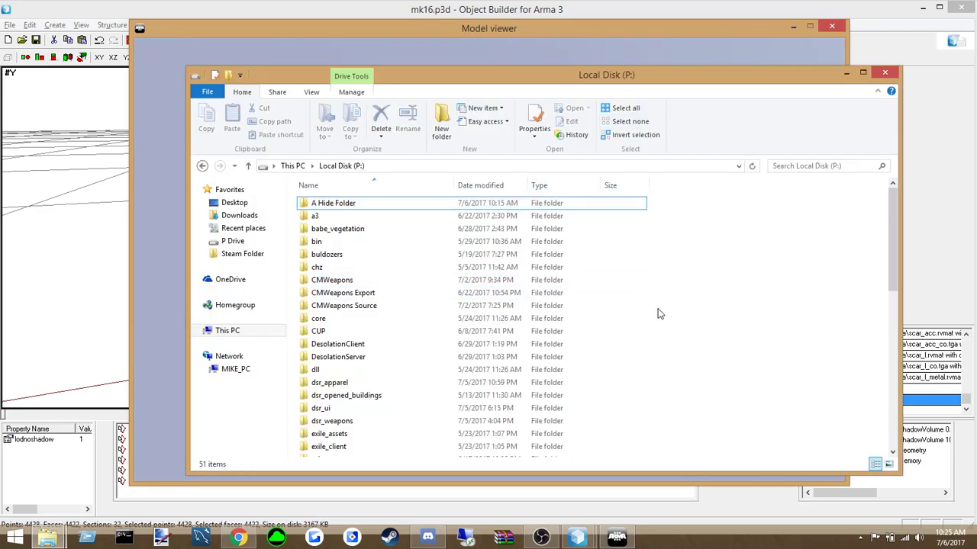
pyautogui.hotkey('alt', 'Tab')
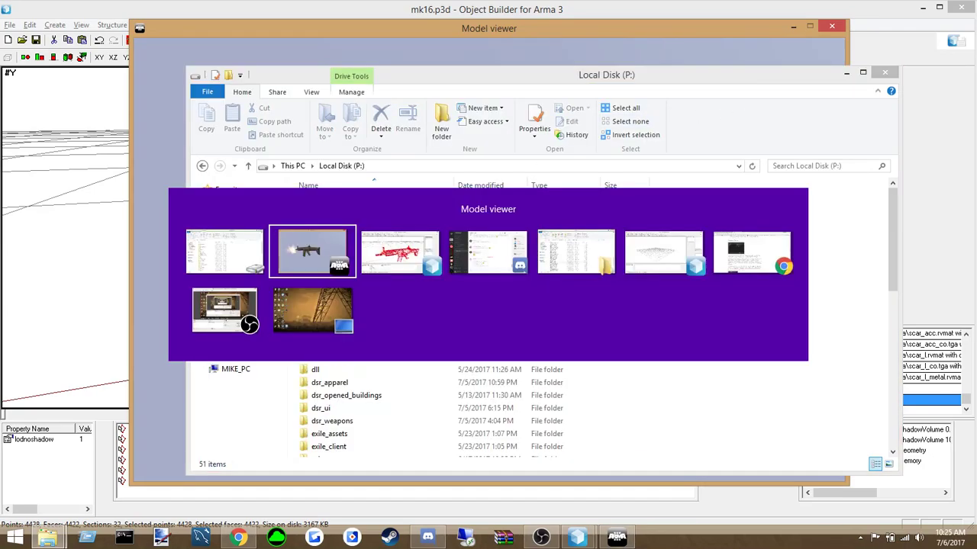
pyautogui.hotkey('alt', 'Tab')
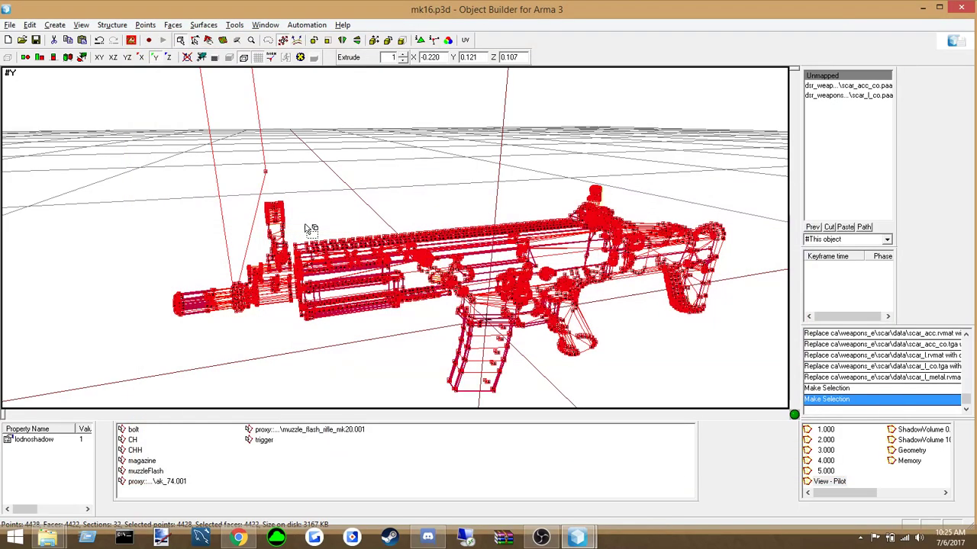
pyautogui.click(334, 192)
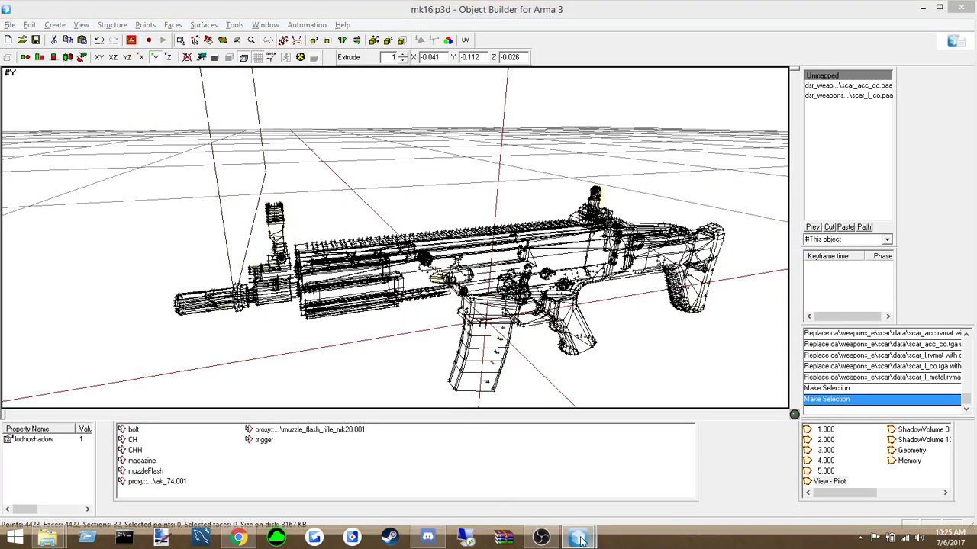
# Bring up the Untitled Object Builder window and close it
pyautogui.moveTo(577, 538)
pyautogui.click(522, 467)
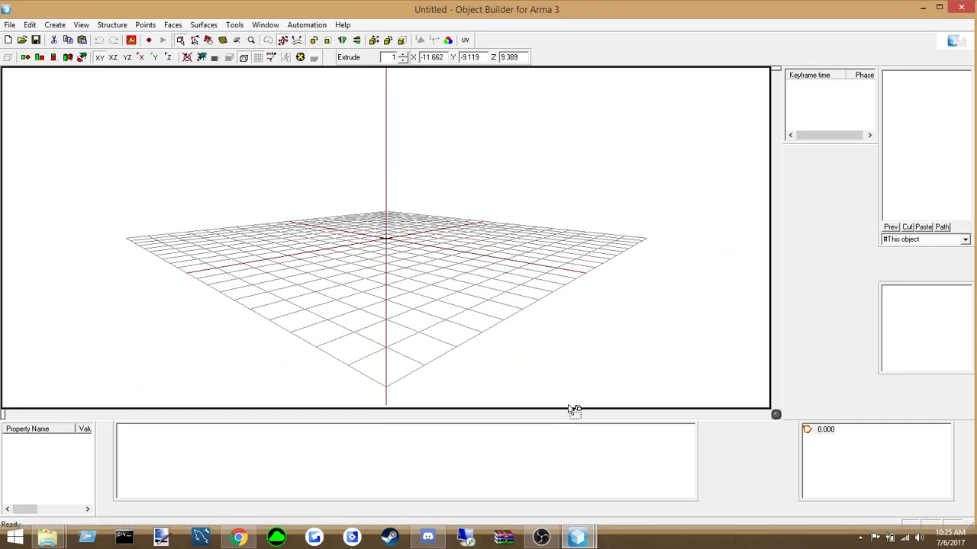
pyautogui.click(956, 6)
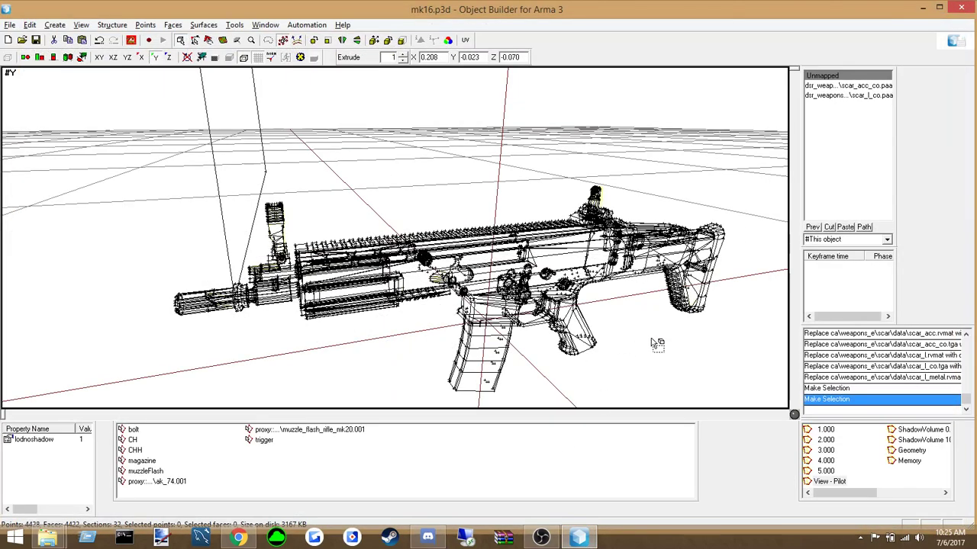
# Save the mk16.p3d model
pyautogui.scroll(-5, 260, 207)
pyautogui.click(9, 24)
pyautogui.click(229, 197)
pyautogui.scroll(6, 229, 197)
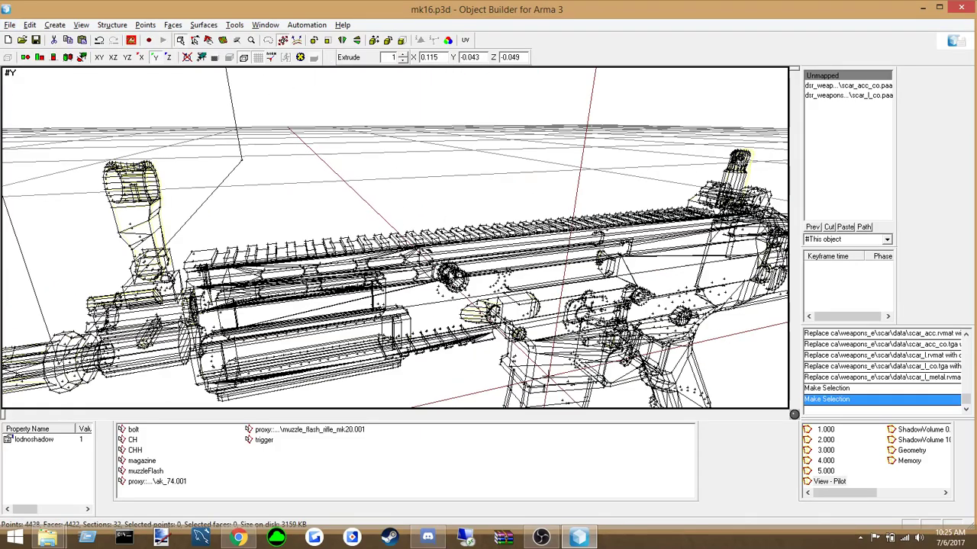
pyautogui.moveTo(470, 261); pyautogui.dragTo(356, 318, button='middle')
pyautogui.moveTo(500, 335); pyautogui.dragTo(424, 290, button='middle')
pyautogui.click(58, 26)
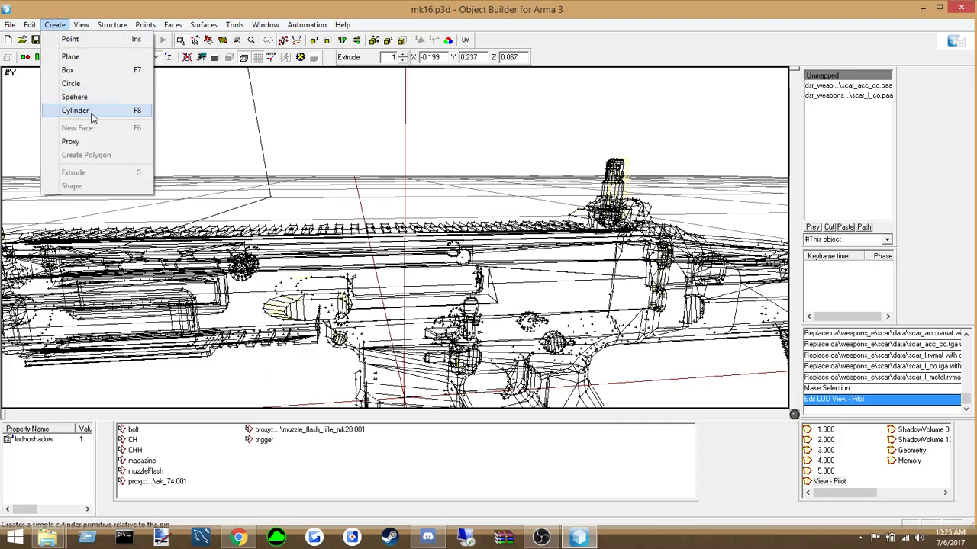
pyautogui.click(65, 142)
pyautogui.click(172, 123)
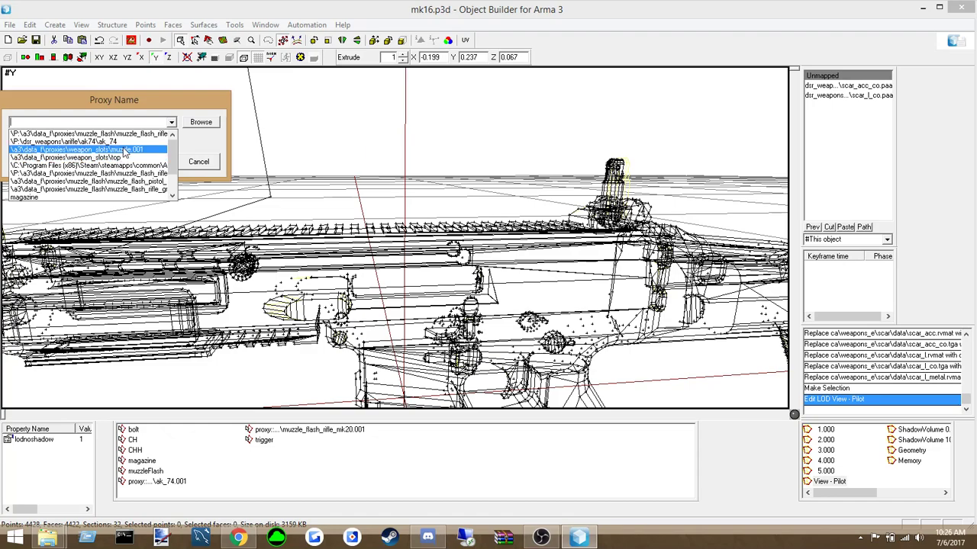
pyautogui.click(336, 172)
pyautogui.click(194, 164)
# Create a proxy in the View - Pilot LOD using the path \a3\data_f\proxies\weapon_slots\top
pyautogui.moveTo(256, 209); pyautogui.dragTo(255, 209, button='middle')
pyautogui.moveTo(386, 218); pyautogui.dragTo(386, 218, button='middle')
pyautogui.moveTo(387, 217); pyautogui.dragTo(470, 238, button='right')
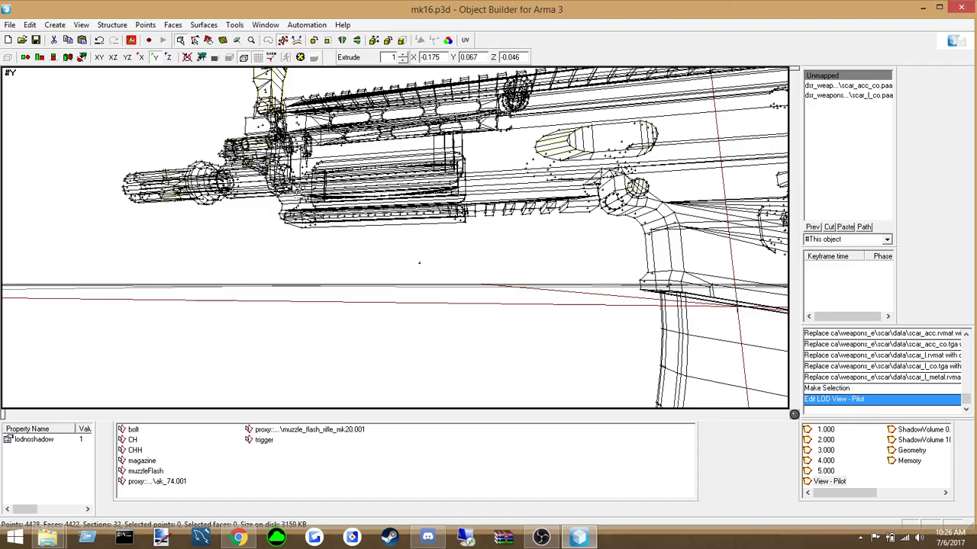
pyautogui.moveTo(437, 284); pyautogui.dragTo(363, 201, button='right')
pyautogui.moveTo(352, 235); pyautogui.dragTo(347, 236, button='right')
pyautogui.moveTo(447, 325); pyautogui.dragTo(400, 308, button='right')
pyautogui.scroll(-3, 400, 308)
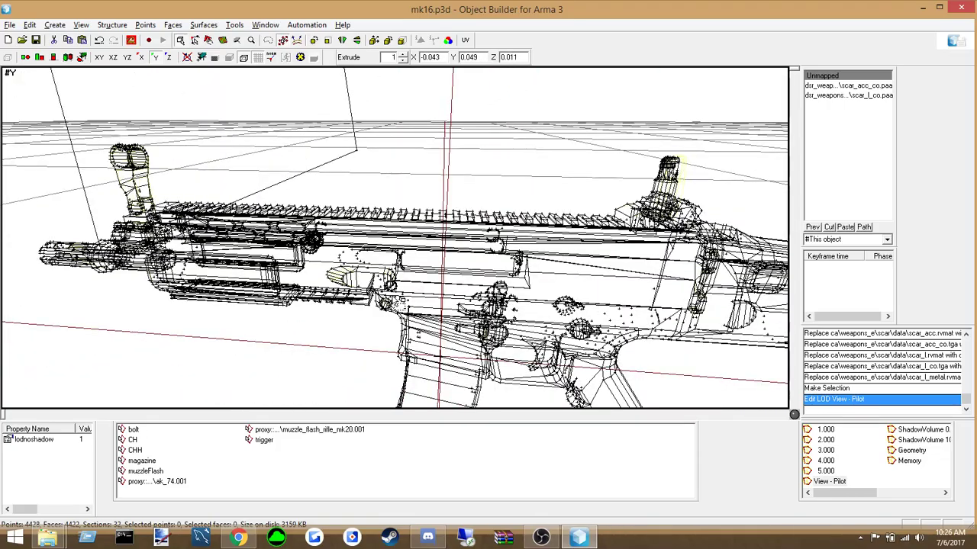
pyautogui.moveTo(341, 144); pyautogui.dragTo(338, 168, button='right')
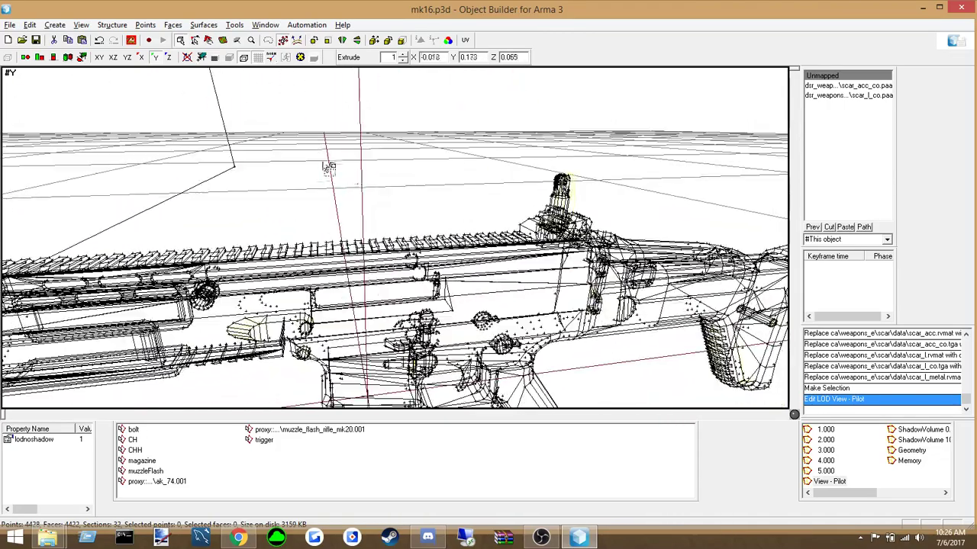
pyautogui.click(54, 24)
pyautogui.click(77, 127)
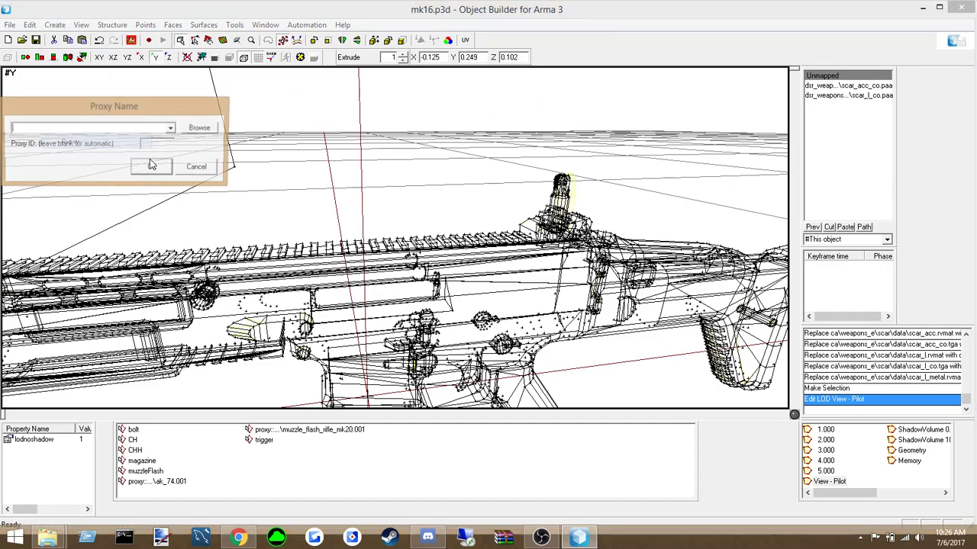
pyautogui.click(173, 128)
pyautogui.click(136, 164)
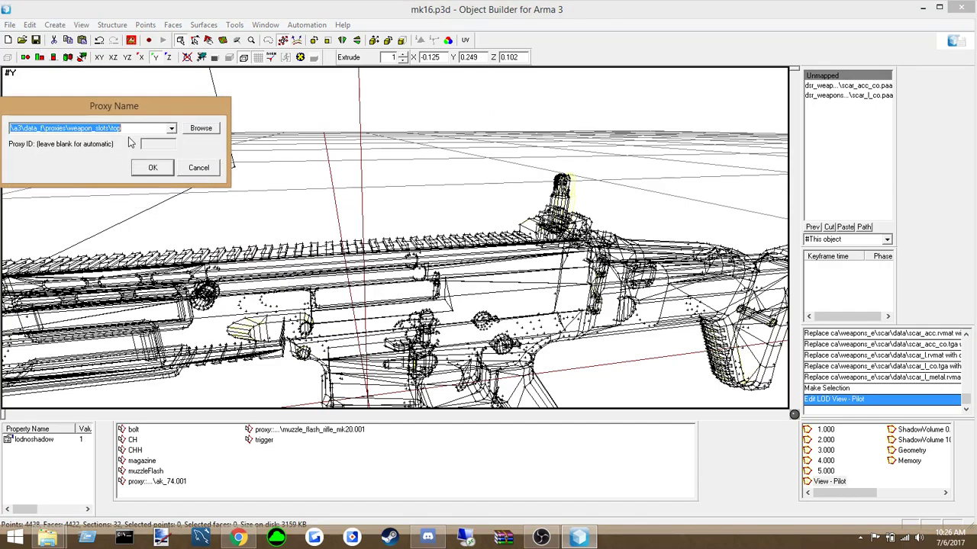
pyautogui.click(154, 171)
# Move the new top proxy up and align it with the rifle's upper rail
pyautogui.moveTo(206, 187); pyautogui.dragTo(359, 304, button='right')
pyautogui.moveTo(293, 202); pyautogui.dragTo(295, 202)
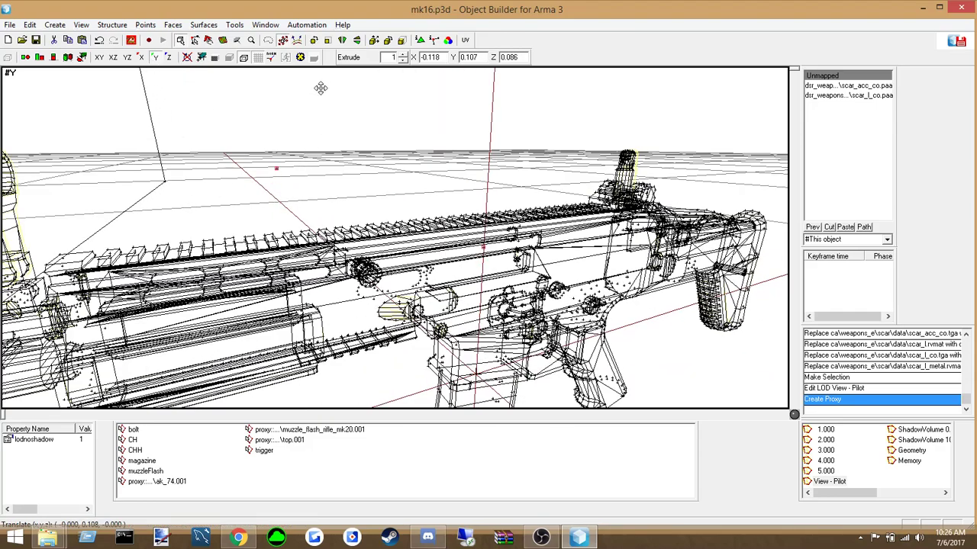
pyautogui.moveTo(320, 91); pyautogui.dragTo(325, 70)
pyautogui.moveTo(391, 200); pyautogui.dragTo(458, 215, button='right')
pyautogui.scroll(3, 460, 216)
pyautogui.scroll(-1, 456, 215)
pyautogui.scroll(-6, 461, 217)
pyautogui.moveTo(418, 206); pyautogui.dragTo(414, 201, button='right')
pyautogui.moveTo(408, 183); pyautogui.dragTo(409, 189)
pyautogui.moveTo(409, 189); pyautogui.dragTo(410, 189, button='right')
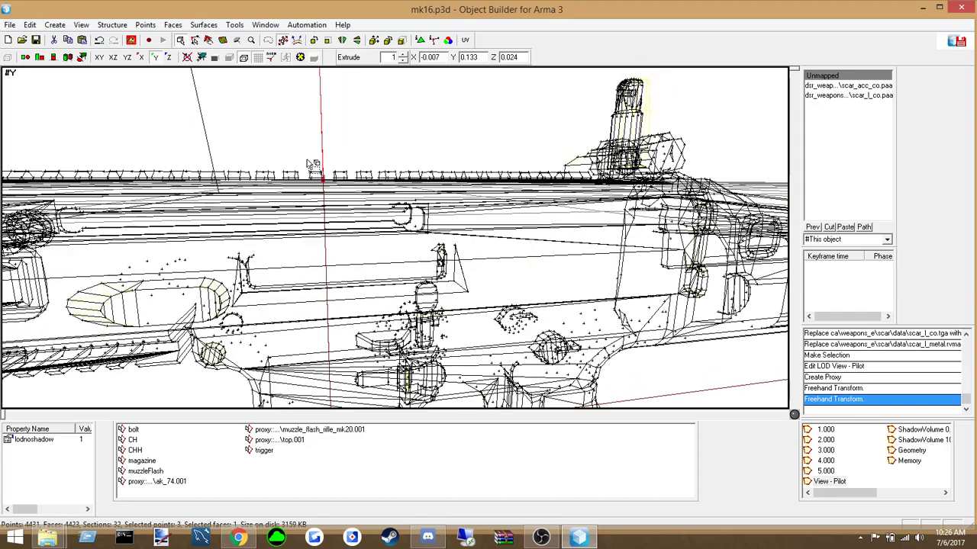
pyautogui.moveTo(367, 209); pyautogui.dragTo(365, 211)
pyautogui.moveTo(354, 206); pyautogui.dragTo(350, 206, button='right')
pyautogui.moveTo(402, 190); pyautogui.dragTo(421, 185)
# Fine-tune the top proxy's position along the X axis over the rail, just ahead of the rear sight
pyautogui.scroll(-5, 422, 185)
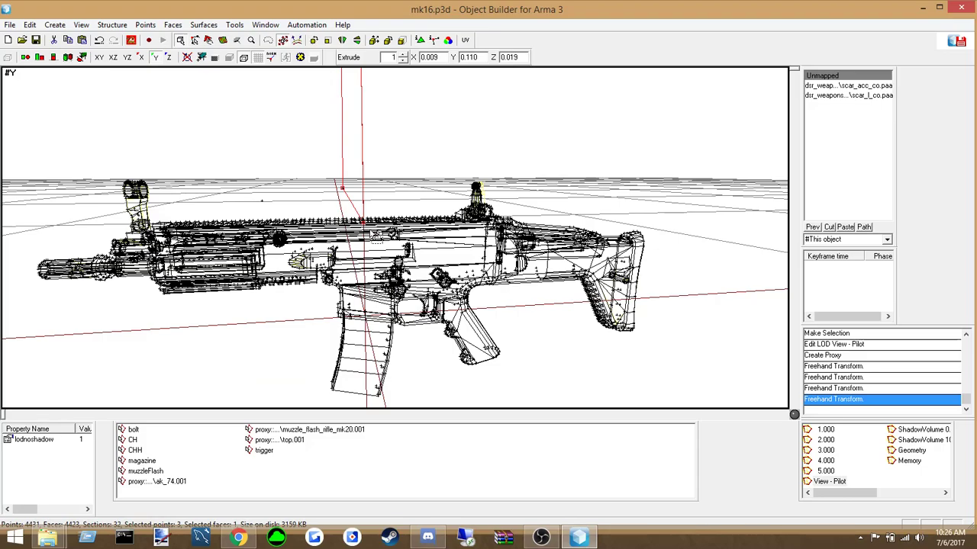
pyautogui.moveTo(434, 227); pyautogui.dragTo(418, 240, button='right')
pyautogui.scroll(4, 387, 241)
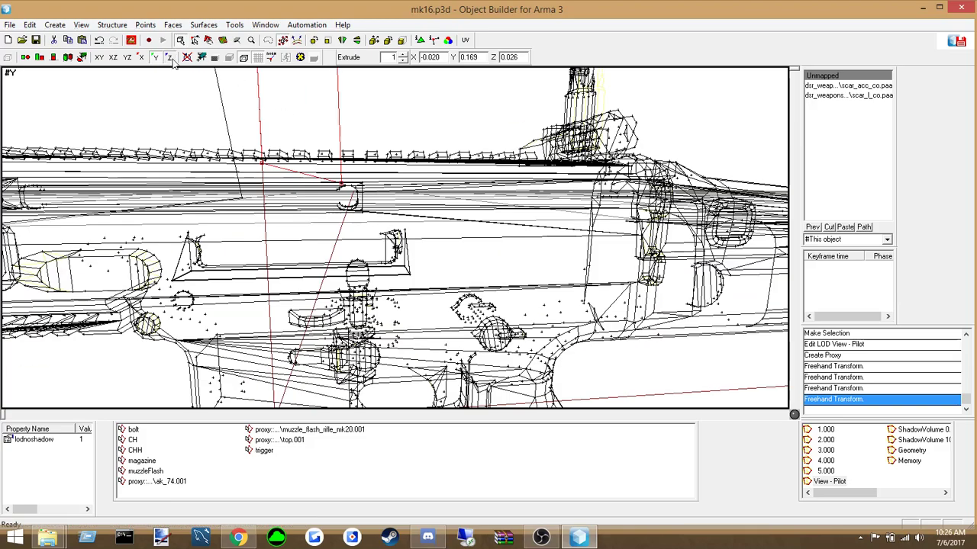
pyautogui.keyDown('shift'); pyautogui.moveTo(230, 197); pyautogui.dragTo(245, 204); pyautogui.keyUp('shift')
pyautogui.moveTo(245, 203); pyautogui.dragTo(255, 215, button='right')
pyautogui.moveTo(310, 220); pyautogui.dragTo(317, 220)
pyautogui.scroll(-5, 317, 221)
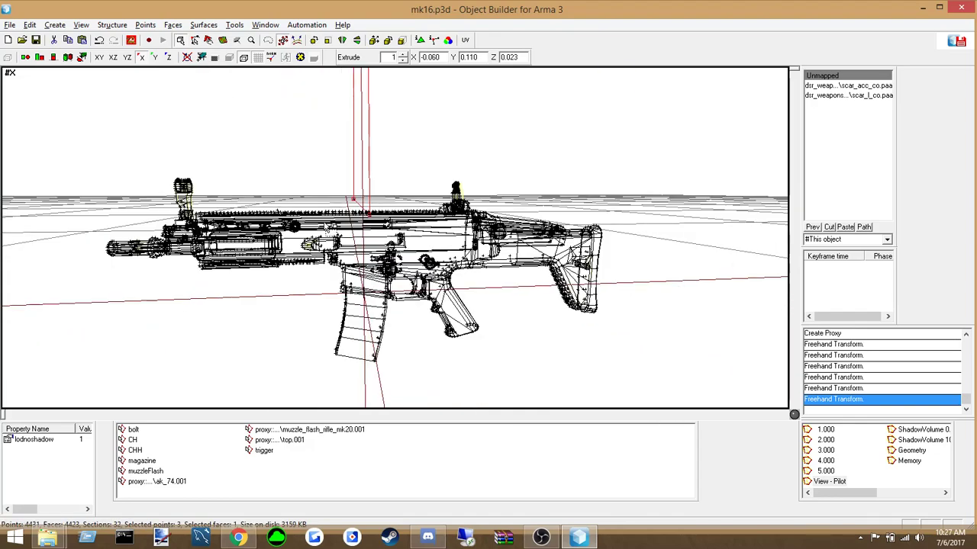
# Save mk16.p3d and copy the top.001 proxy from the View - Pilot LOD
pyautogui.click(10, 25)
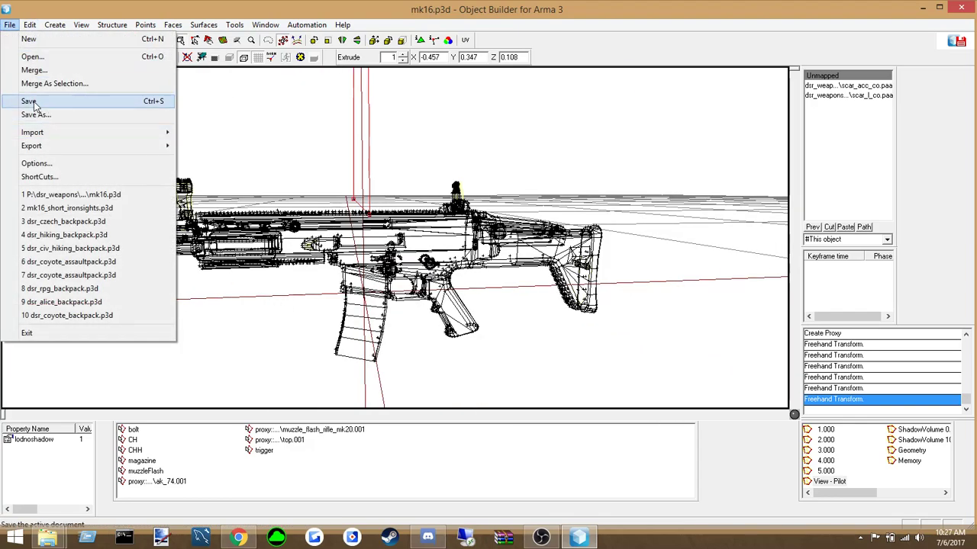
pyautogui.click(34, 103)
pyautogui.click(183, 330)
pyautogui.click(284, 440)
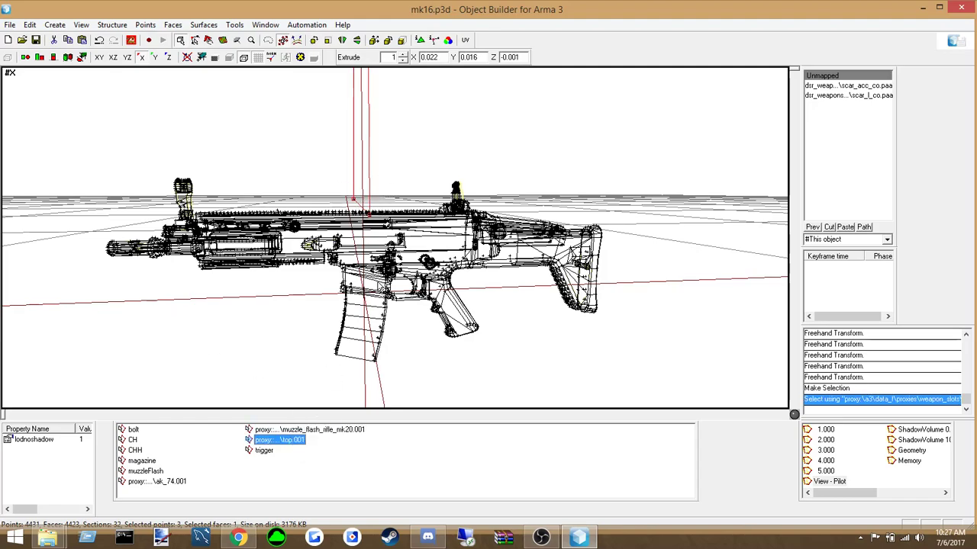
pyautogui.click(521, 368)
pyautogui.moveTo(521, 368); pyautogui.dragTo(485, 344, button='middle')
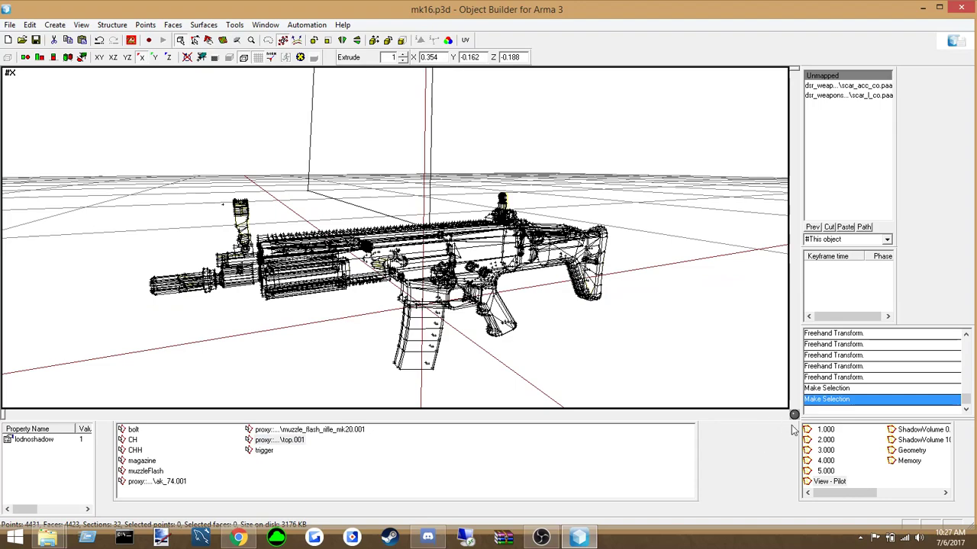
# Paste the top proxy into the 1.000, 2.000 and 3.000 LODs, deselecting it after each paste
pyautogui.click(827, 431)
pyautogui.hotkey('ctrl', 'v')
pyautogui.click(621, 386)
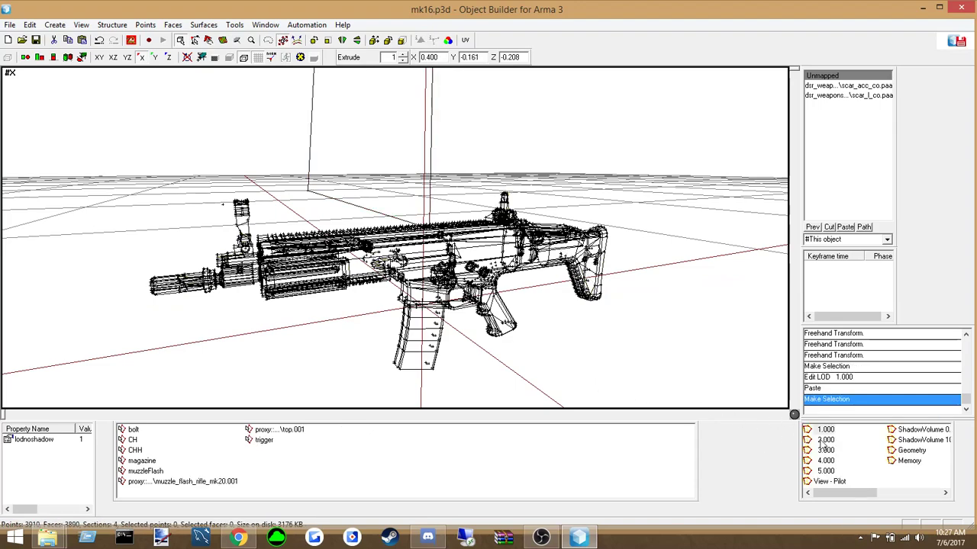
pyautogui.click(821, 440)
pyautogui.hotkey('ctrl', 'v')
pyautogui.click(601, 380)
pyautogui.click(826, 450)
pyautogui.hotkey('ctrl', 'v')
pyautogui.click(584, 352)
# Paste the top proxy into the 4.000 and 5.000 LODs and save the model
pyautogui.click(824, 463)
pyautogui.hotkey('ctrl', 'v')
pyautogui.click(597, 369)
pyautogui.click(826, 471)
pyautogui.hotkey('ctrl', 'v')
pyautogui.click(587, 370)
pyautogui.click(11, 24)
pyautogui.click(31, 100)
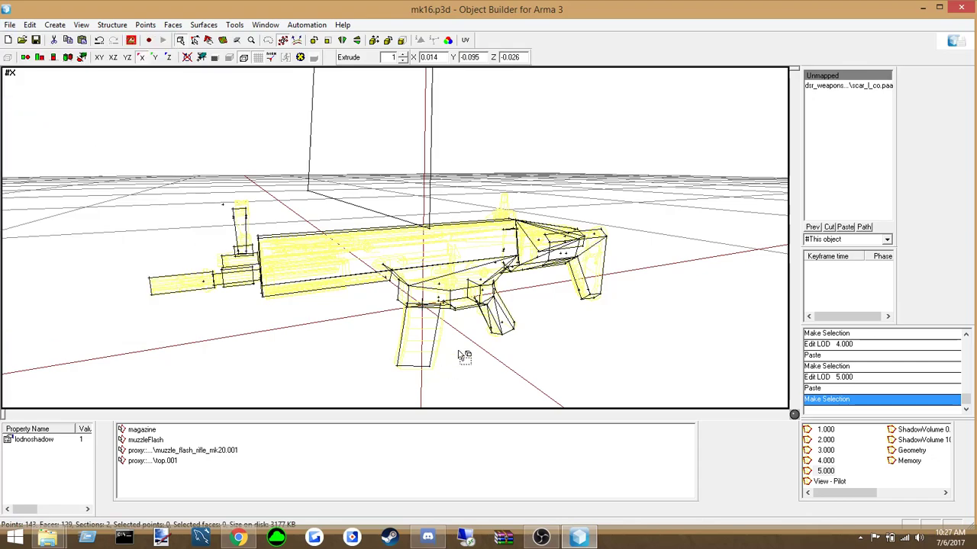
# Return to the View - Pilot LOD and examine the rifle's muzzle end from several angles
pyautogui.click(832, 482)
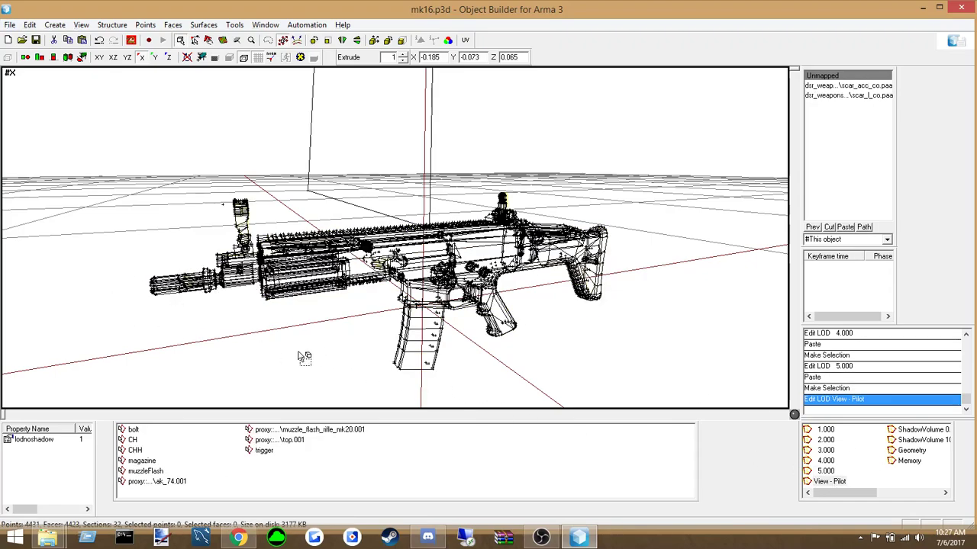
pyautogui.moveTo(164, 276); pyautogui.dragTo(196, 306)
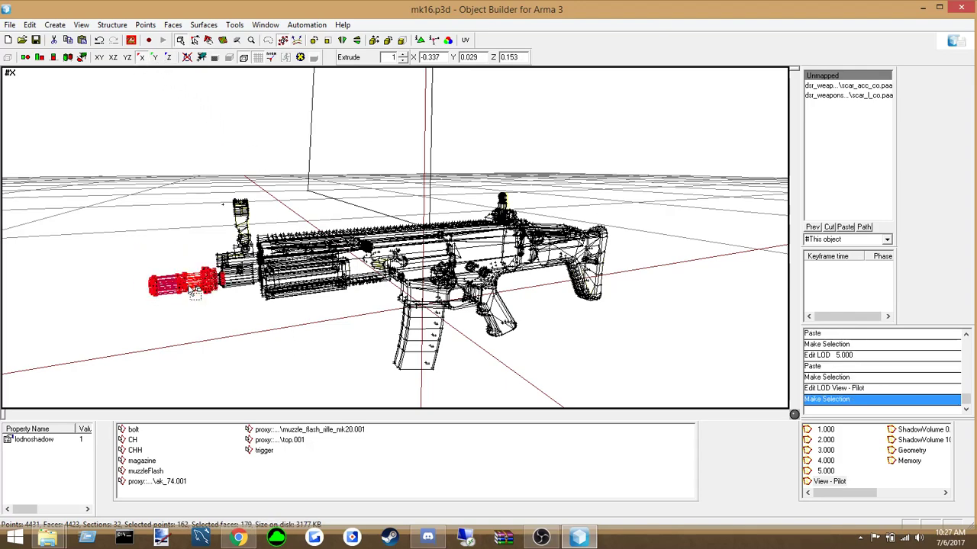
pyautogui.click(246, 345)
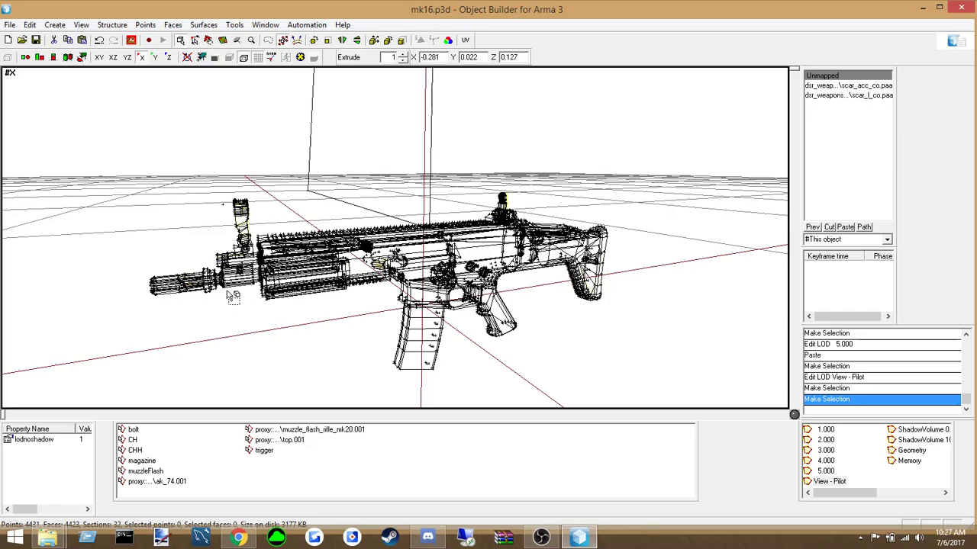
pyautogui.moveTo(125, 254); pyautogui.dragTo(167, 321)
pyautogui.moveTo(283, 323); pyautogui.dragTo(283, 322, button='middle')
pyautogui.moveTo(408, 365); pyautogui.dragTo(432, 359, button='right')
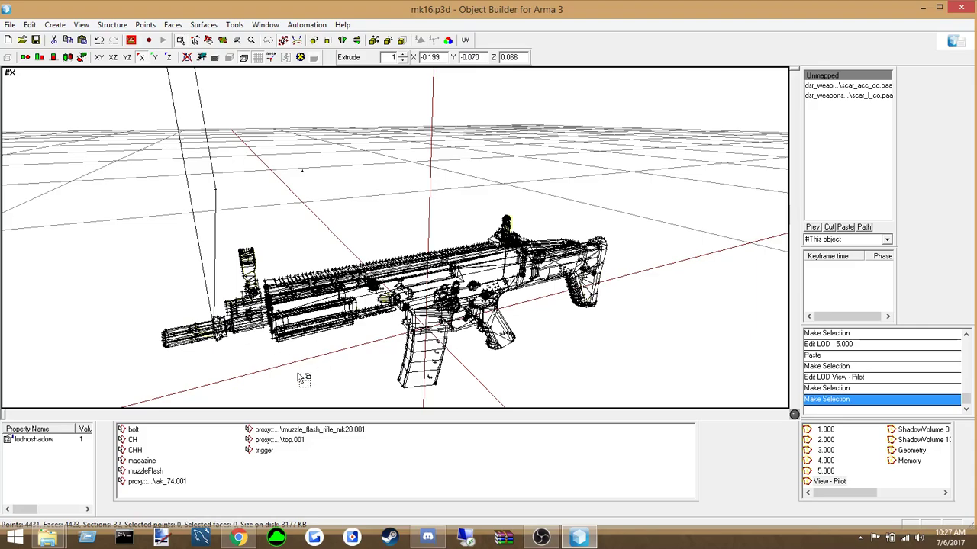
pyautogui.moveTo(364, 332); pyautogui.dragTo(367, 293, button='right')
pyautogui.moveTo(369, 259); pyautogui.dragTo(373, 259, button='right')
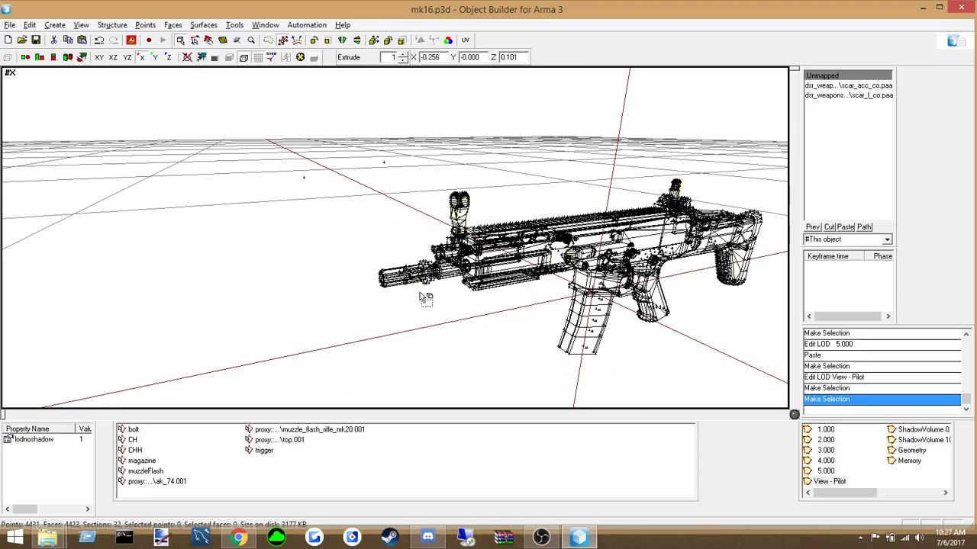
pyautogui.scroll(3, 420, 293)
pyautogui.scroll(-3, 425, 298)
pyautogui.moveTo(452, 292); pyautogui.dragTo(456, 293, button='middle')
pyautogui.moveTo(451, 290); pyautogui.dragTo(451, 292, button='right')
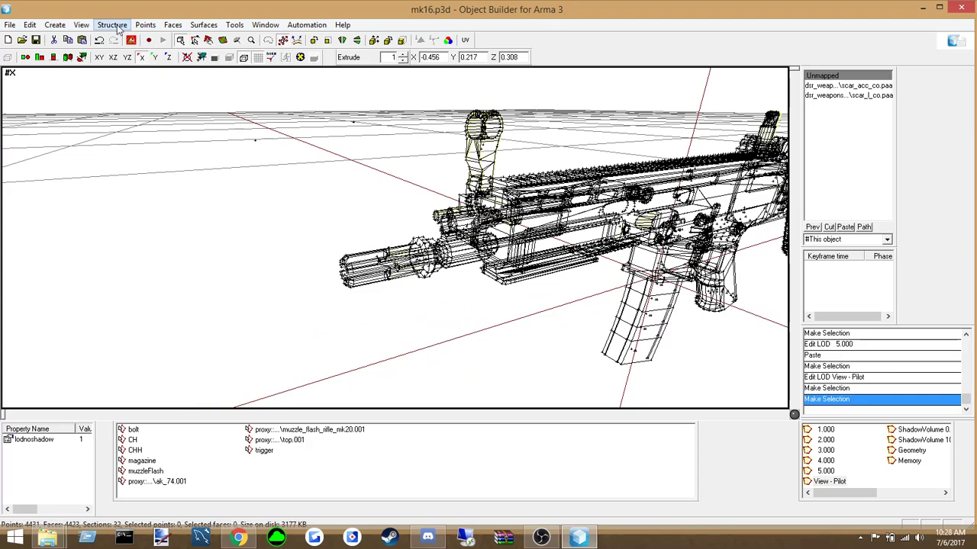
# Create a proxy in the View - Pilot LOD using the path \a3\data_f\proxies\weapon_slots\muzzle.001
pyautogui.click(145, 24)
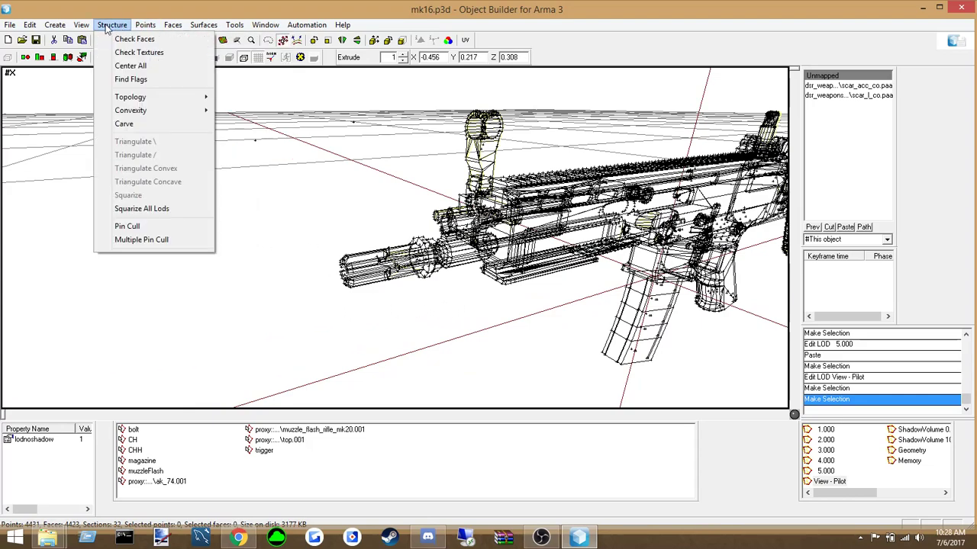
pyautogui.click(70, 142)
pyautogui.click(173, 128)
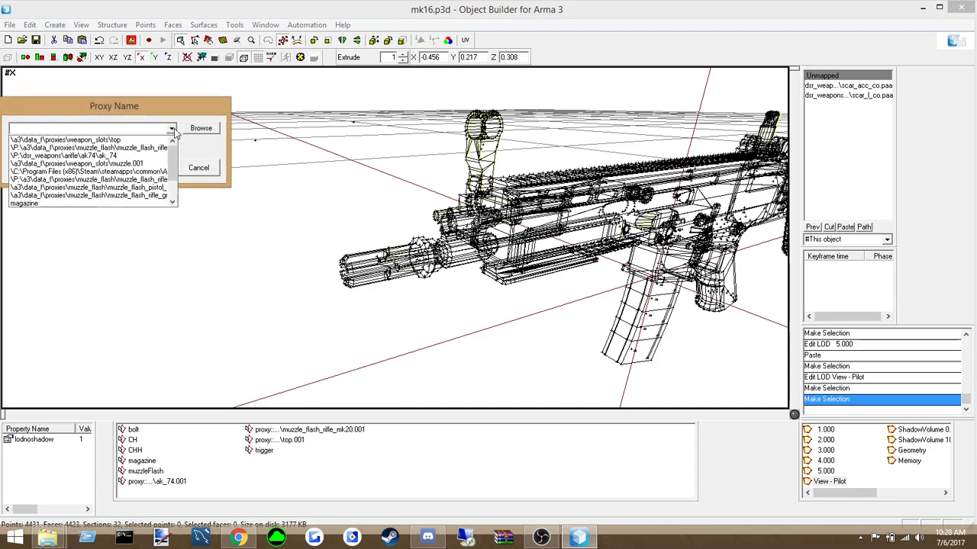
pyautogui.click(151, 164)
pyautogui.click(164, 168)
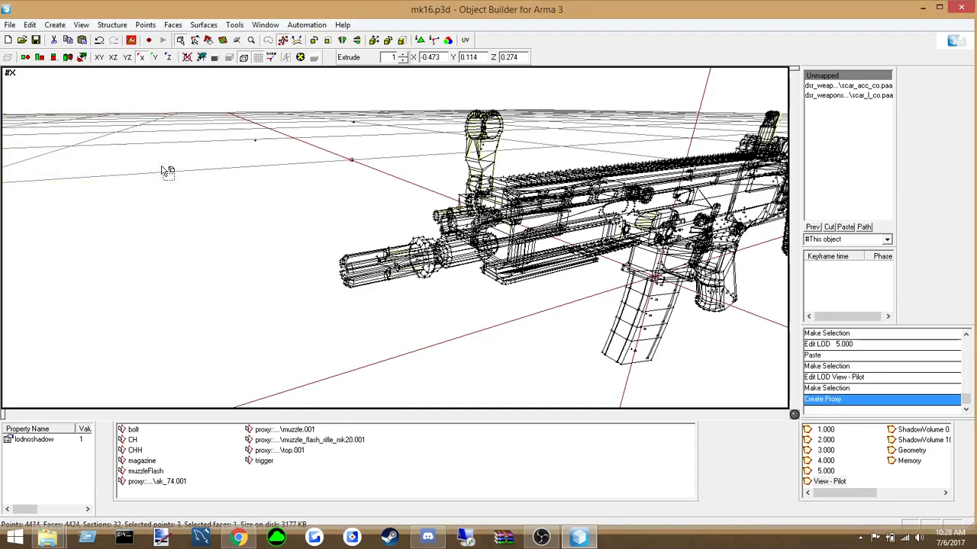
# Slide the muzzle proxy along the rifle's length to the rear of the flash hider at the barrel's end
pyautogui.moveTo(298, 213); pyautogui.dragTo(478, 348)
pyautogui.moveTo(477, 331); pyautogui.dragTo(483, 328, button='middle')
pyautogui.moveTo(334, 316); pyautogui.dragTo(355, 318)
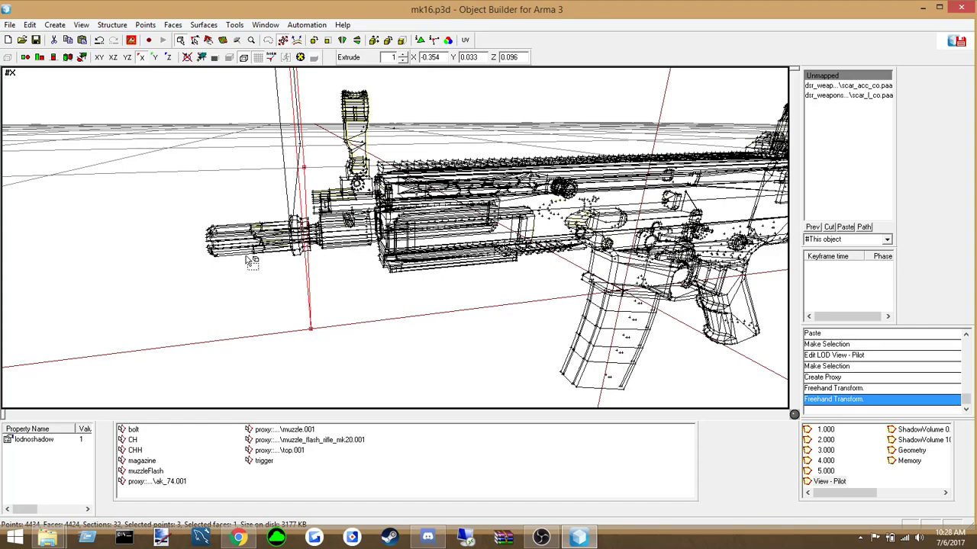
pyautogui.moveTo(315, 309); pyautogui.dragTo(316, 310)
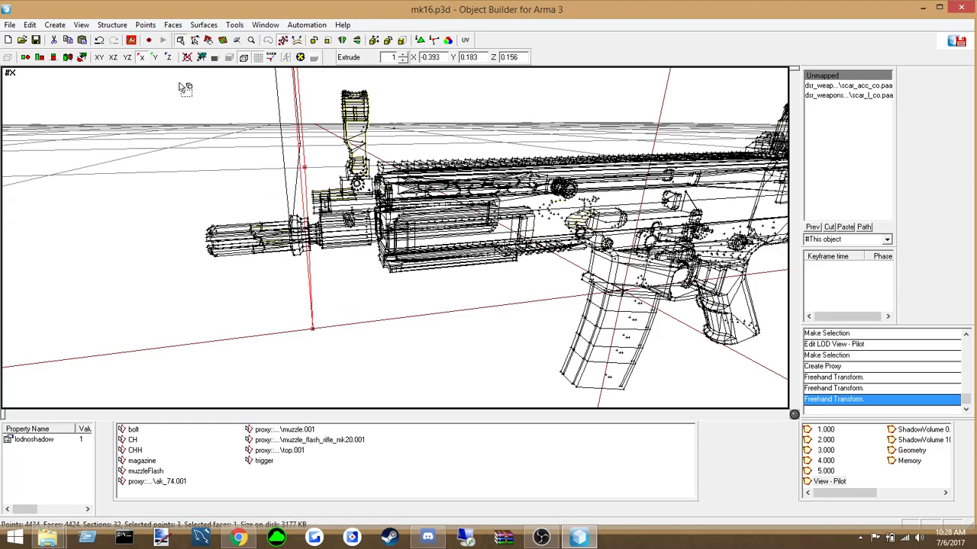
# Move the muzzle proxy vertically onto the barrel's centre line, deselect it and save the model
pyautogui.moveTo(360, 260); pyautogui.dragTo(347, 274, button='middle')
pyautogui.scroll(1, 348, 274)
pyautogui.moveTo(350, 273); pyautogui.dragTo(369, 235)
pyautogui.moveTo(368, 199); pyautogui.dragTo(368, 199)
pyautogui.moveTo(380, 244); pyautogui.dragTo(380, 244, button='middle')
pyautogui.moveTo(385, 248); pyautogui.dragTo(385, 248, button='right')
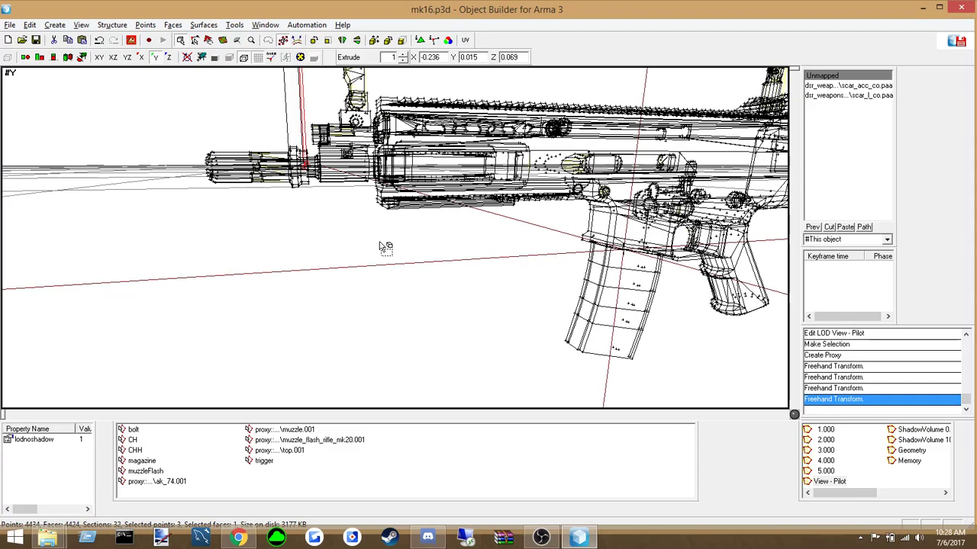
pyautogui.moveTo(309, 246); pyautogui.dragTo(309, 246, button='middle')
pyautogui.moveTo(316, 252); pyautogui.dragTo(315, 252, button='right')
pyautogui.click(317, 293)
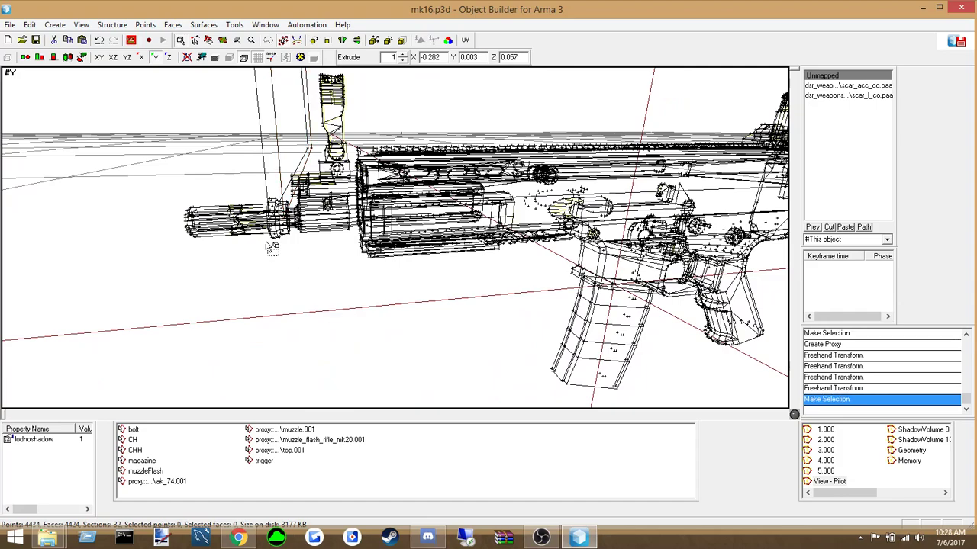
pyautogui.click(10, 24)
pyautogui.click(29, 107)
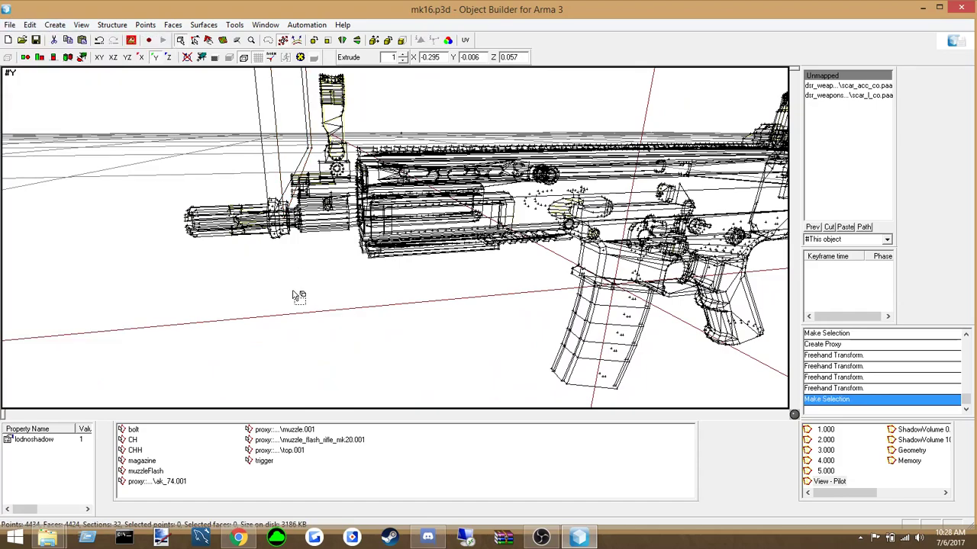
# Delete the ak_74.001 proxy named selection from the View - Pilot LOD
pyautogui.click(145, 461)
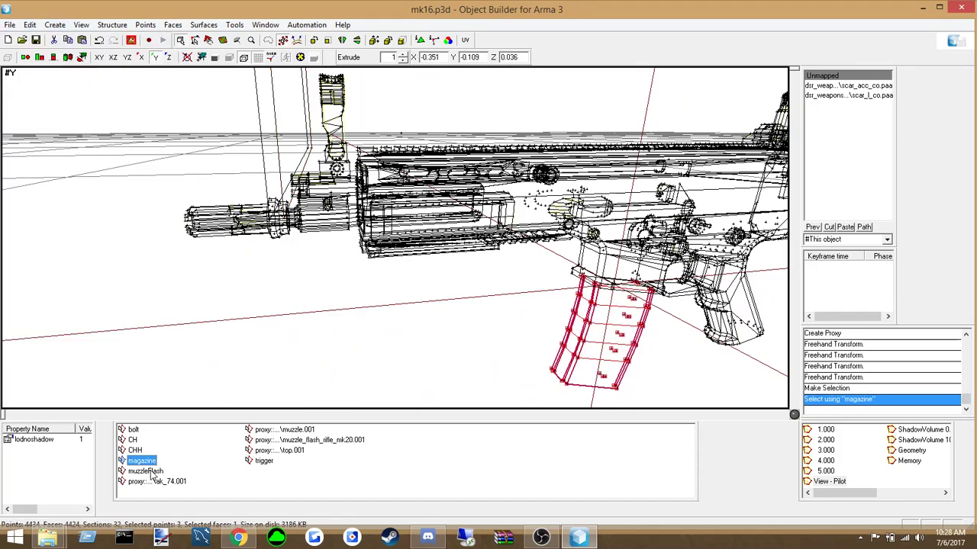
pyautogui.click(152, 481)
pyautogui.rightClick(155, 483)
pyautogui.click(190, 301)
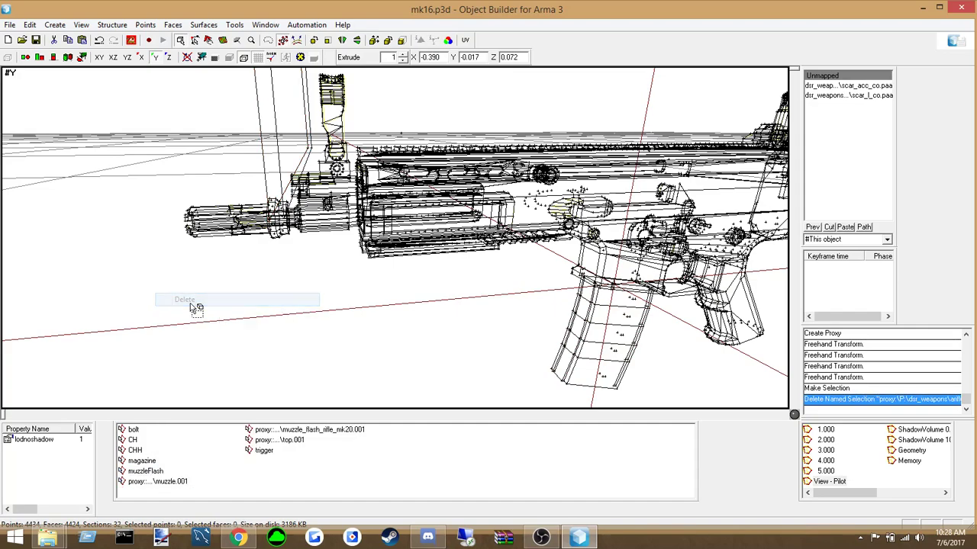
# Select and copy the muzzle.001 proxy, and paste it into the 1.000 and 2.000 LODs, deselecting it after pasting
pyautogui.click(281, 431)
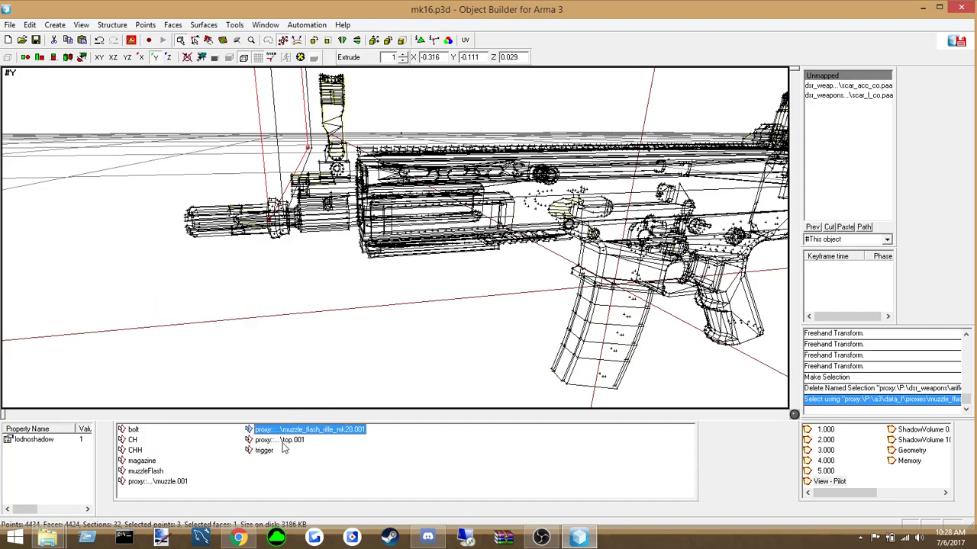
pyautogui.click(263, 451)
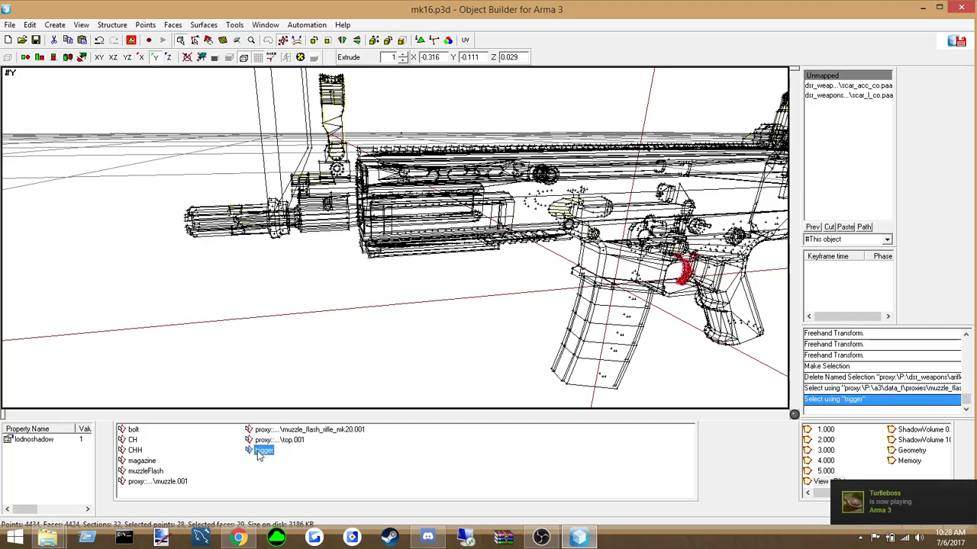
pyautogui.click(160, 482)
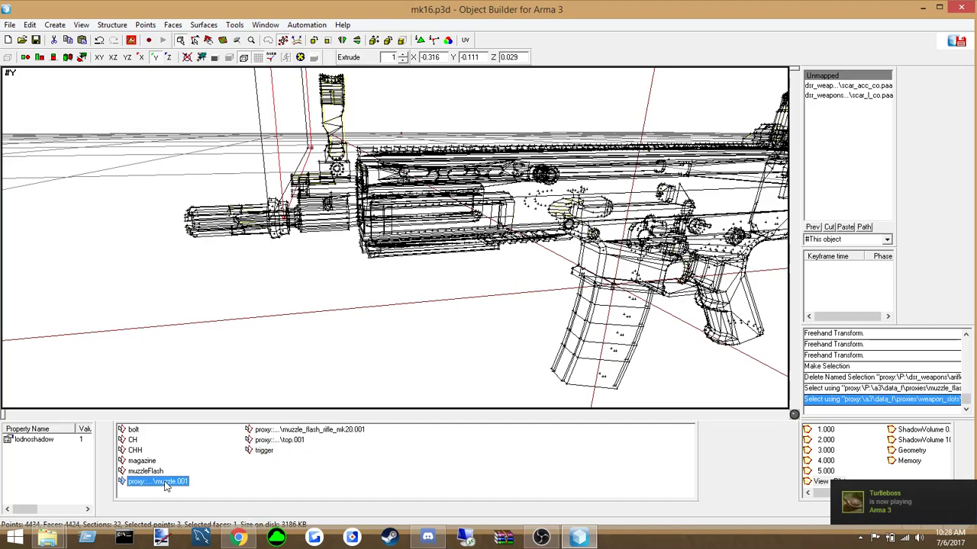
pyautogui.click(329, 367)
pyautogui.click(827, 430)
pyautogui.hotkey('ctrl', 'v')
pyautogui.click(822, 440)
pyautogui.hotkey('ctrl', 'v')
pyautogui.click(434, 355)
# Paste the muzzle proxy into the 3.000, 4.000 and 5.000 LODs and save the model
pyautogui.click(826, 451)
pyautogui.hotkey('ctrl', 'v')
pyautogui.press('Down')
pyautogui.hotkey('ctrl', 'v')
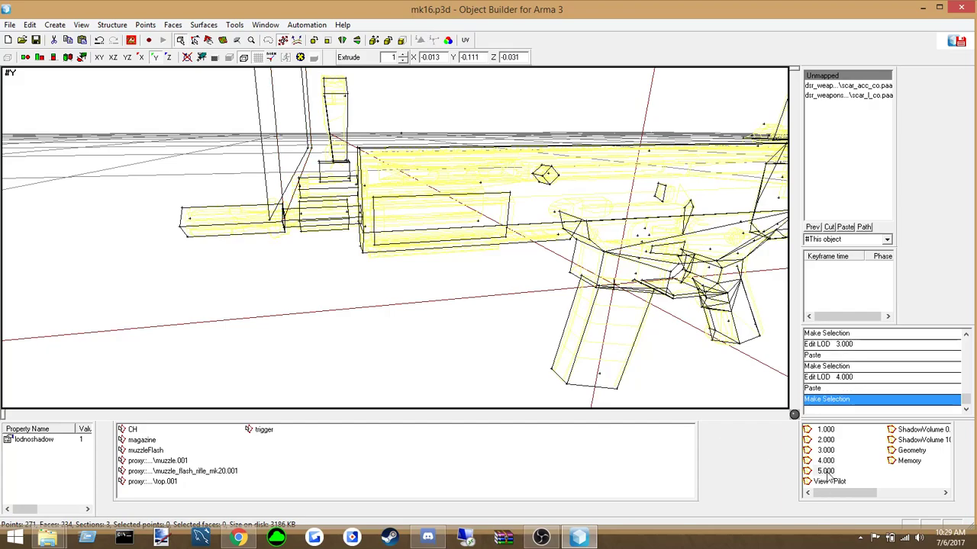
pyautogui.click(826, 470)
pyautogui.hotkey('ctrl', 'v')
pyautogui.click(10, 24)
pyautogui.click(28, 101)
# Return to the View - Pilot LOD and examine the rifle's rear sight, receiver and top proxy from behind
pyautogui.click(828, 481)
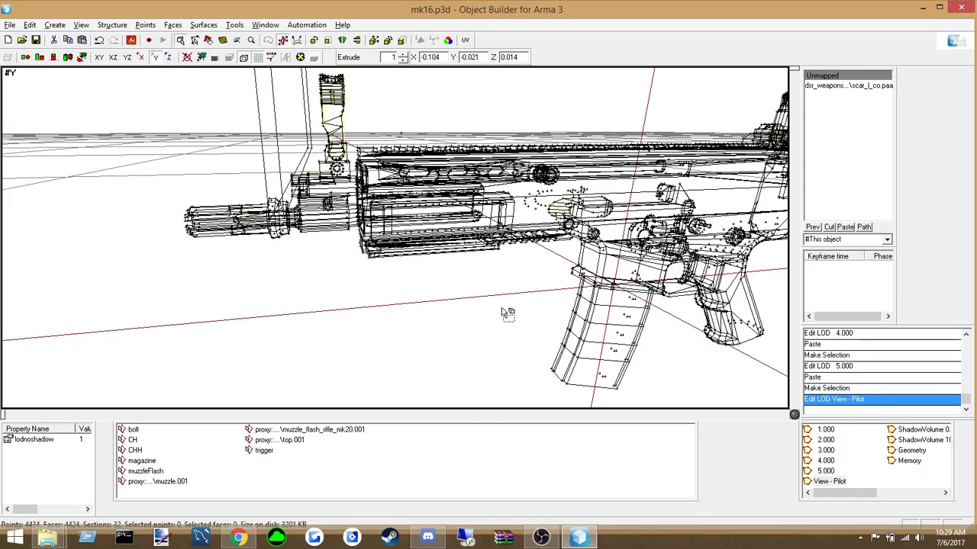
pyautogui.scroll(-3, 503, 309)
pyautogui.scroll(5, 504, 309)
pyautogui.scroll(-3, 505, 309)
pyautogui.scroll(3, 508, 313)
pyautogui.scroll(-3, 508, 313)
pyautogui.moveTo(454, 282); pyautogui.dragTo(300, 353, button='middle')
pyautogui.moveTo(87, 184); pyautogui.dragTo(169, 265)
pyautogui.click(285, 236)
pyautogui.moveTo(519, 200); pyautogui.dragTo(557, 237)
pyautogui.click(600, 220)
pyautogui.moveTo(600, 220); pyautogui.dragTo(619, 212, button='middle')
pyautogui.scroll(2, 619, 212)
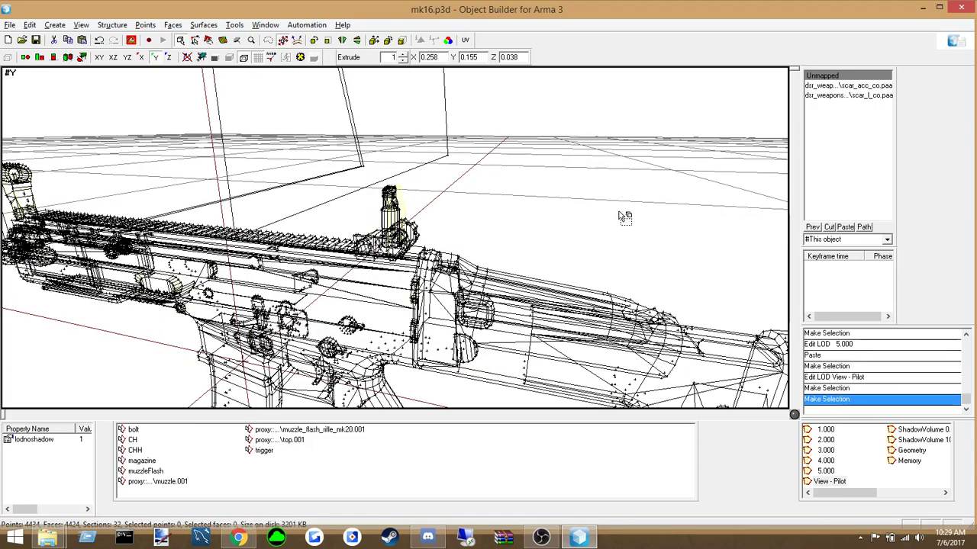
pyautogui.scroll(3, 624, 217)
pyautogui.scroll(-2, 624, 217)
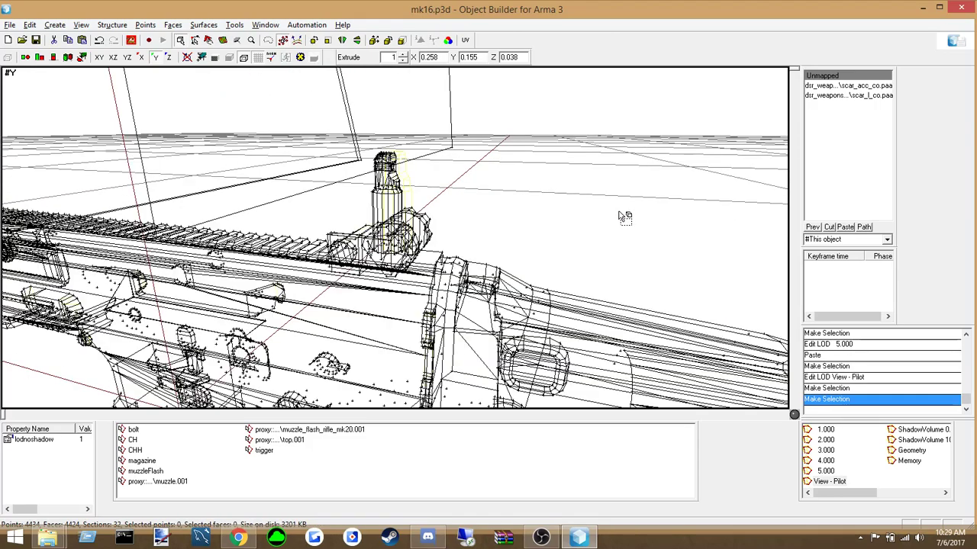
pyautogui.moveTo(527, 230); pyautogui.dragTo(471, 245, button='middle')
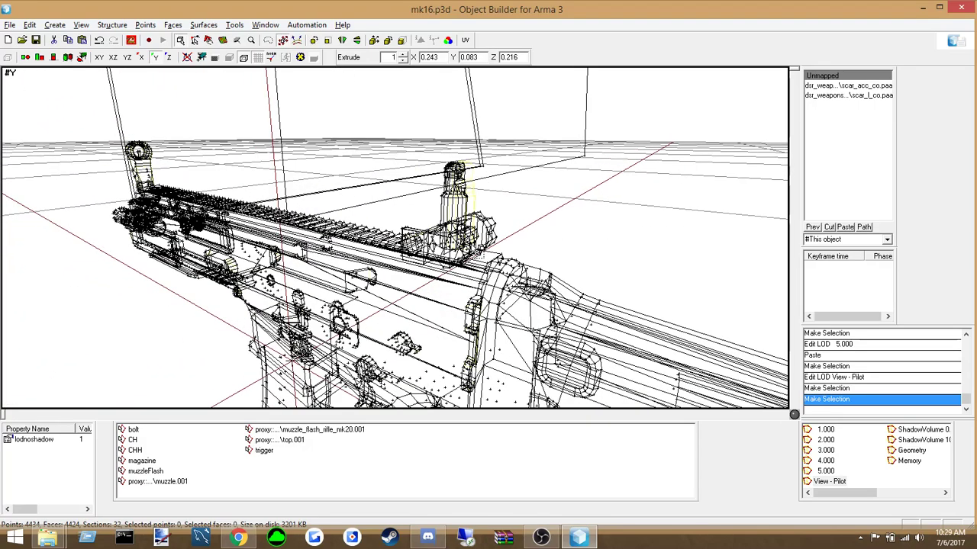
pyautogui.moveTo(531, 257); pyautogui.dragTo(532, 258, button='middle')
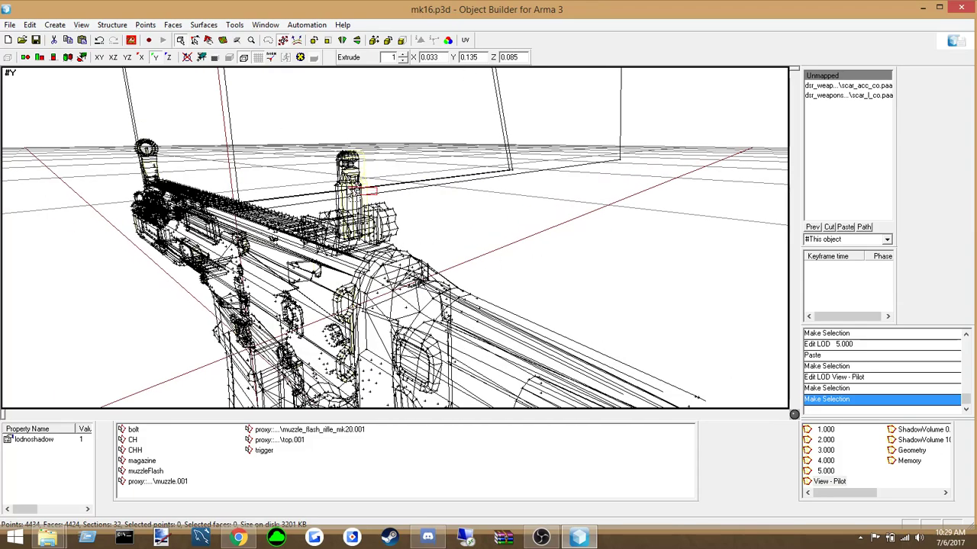
pyautogui.moveTo(321, 151); pyautogui.dragTo(372, 194)
pyautogui.moveTo(456, 232); pyautogui.dragTo(456, 232, button='middle')
pyautogui.click(455, 229)
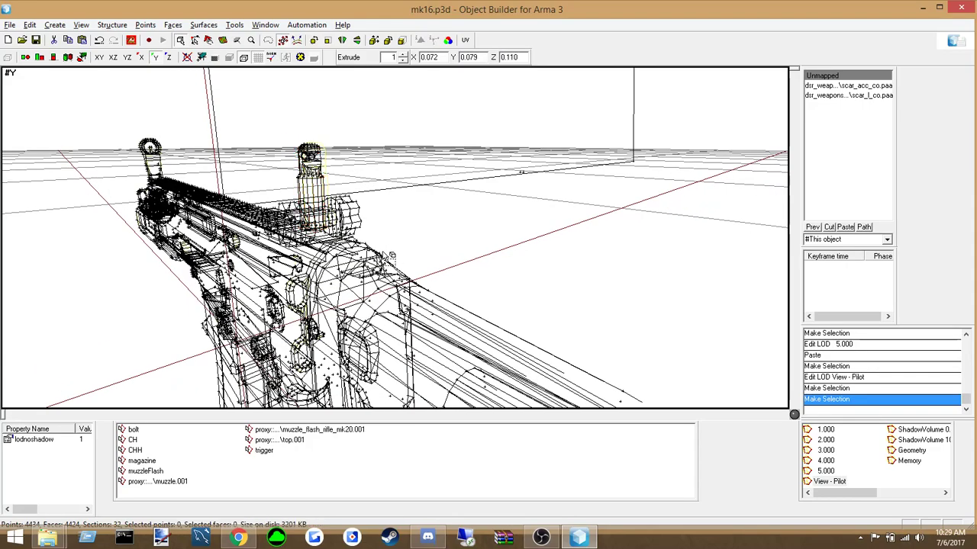
# Examine the whole rifle from the side, checking where the top and muzzle proxies sit
pyautogui.scroll(-5, 388, 256)
pyautogui.scroll(6, 388, 257)
pyautogui.scroll(-3, 387, 256)
pyautogui.scroll(3, 388, 259)
pyautogui.scroll(-3, 495, 283)
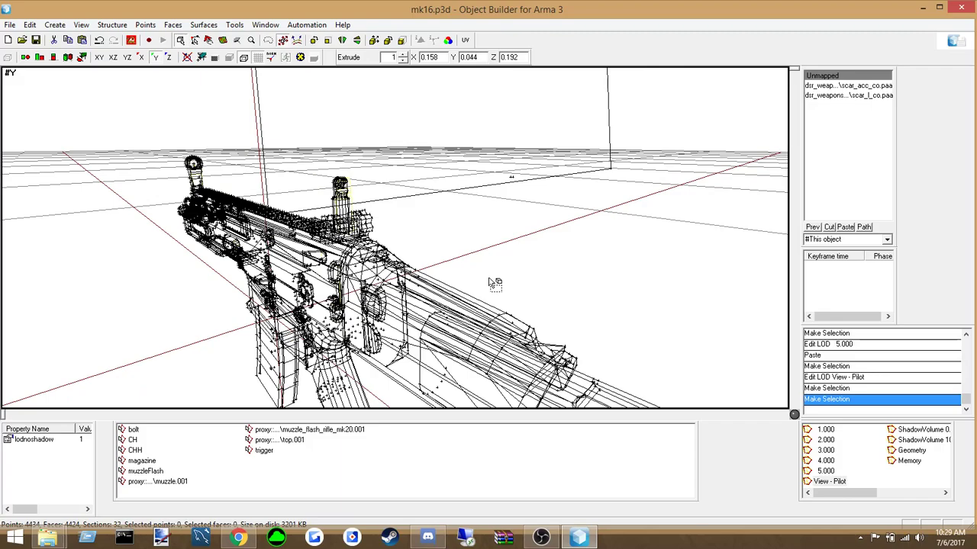
pyautogui.moveTo(331, 277); pyautogui.dragTo(331, 277, button='right')
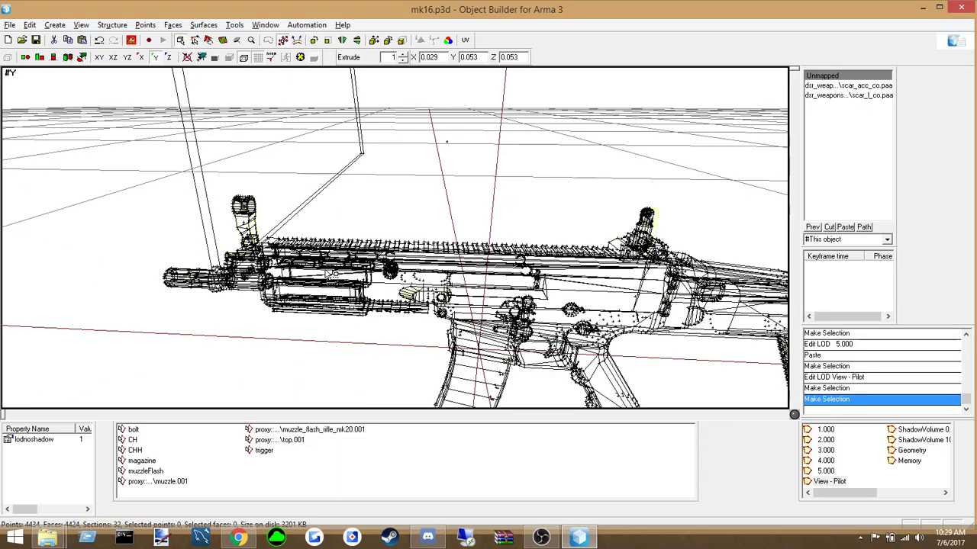
pyautogui.moveTo(315, 231); pyautogui.dragTo(315, 230, button='right')
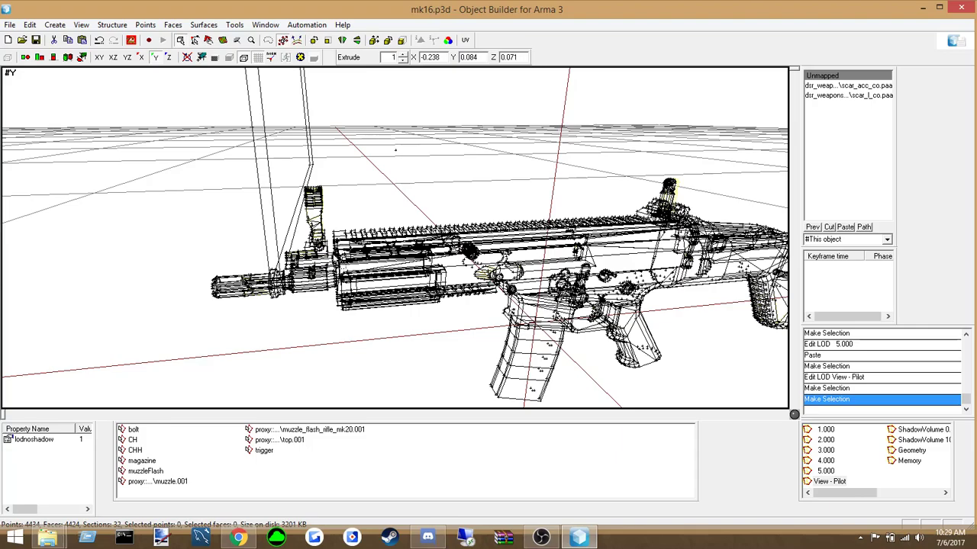
pyautogui.moveTo(393, 340); pyautogui.dragTo(392, 339, button='right')
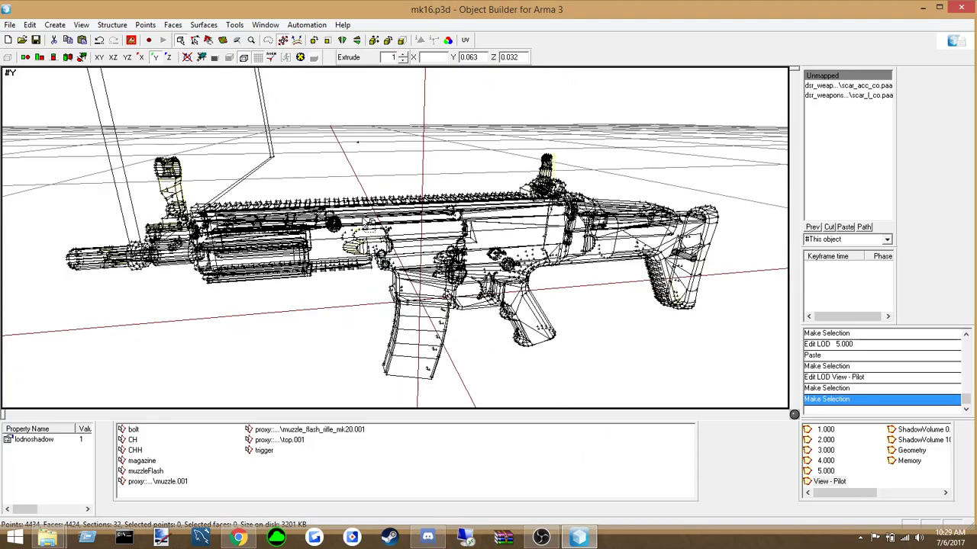
pyautogui.moveTo(334, 183); pyautogui.dragTo(335, 183, button='right')
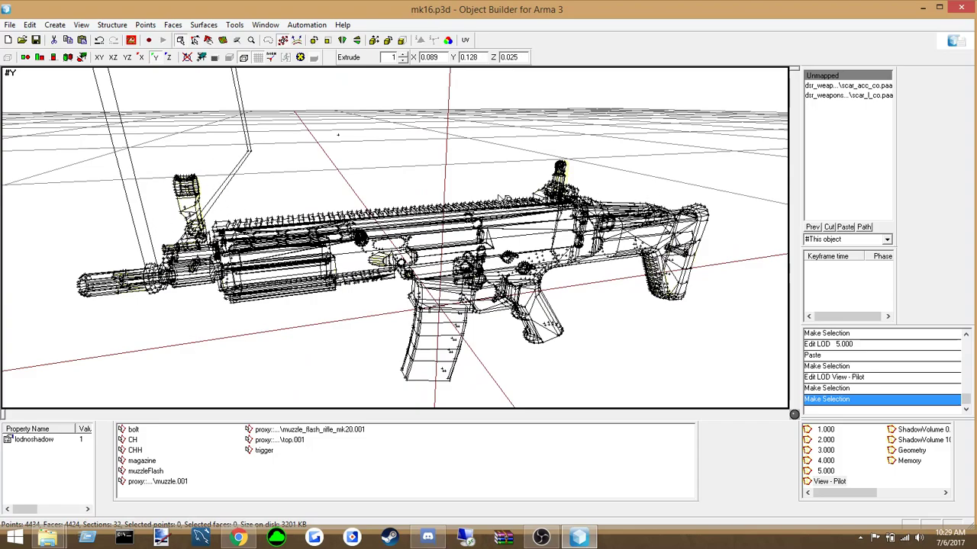
pyautogui.moveTo(271, 303); pyautogui.dragTo(276, 308, button='right')
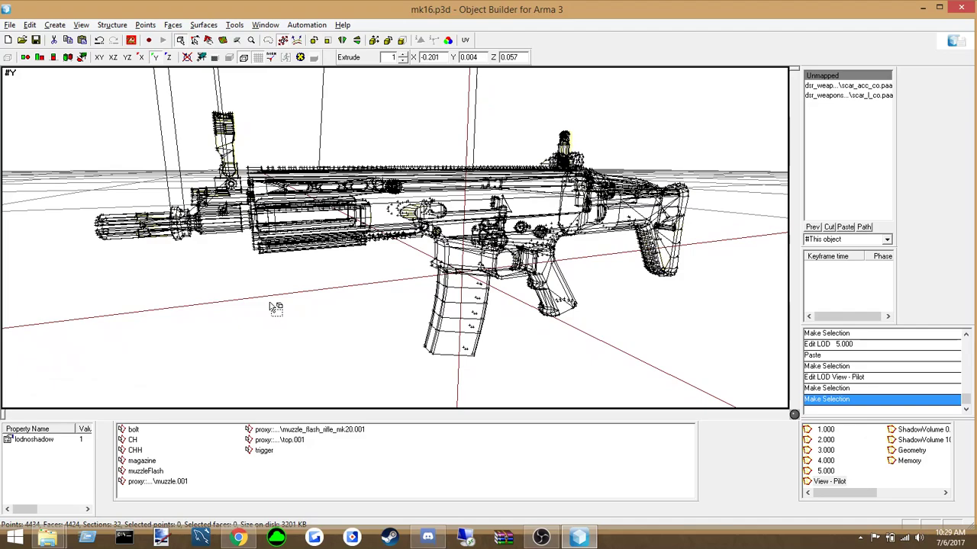
# Save the model and switch to the Memory LOD to view its points against the rifle from the side
pyautogui.click(7, 26)
pyautogui.click(30, 94)
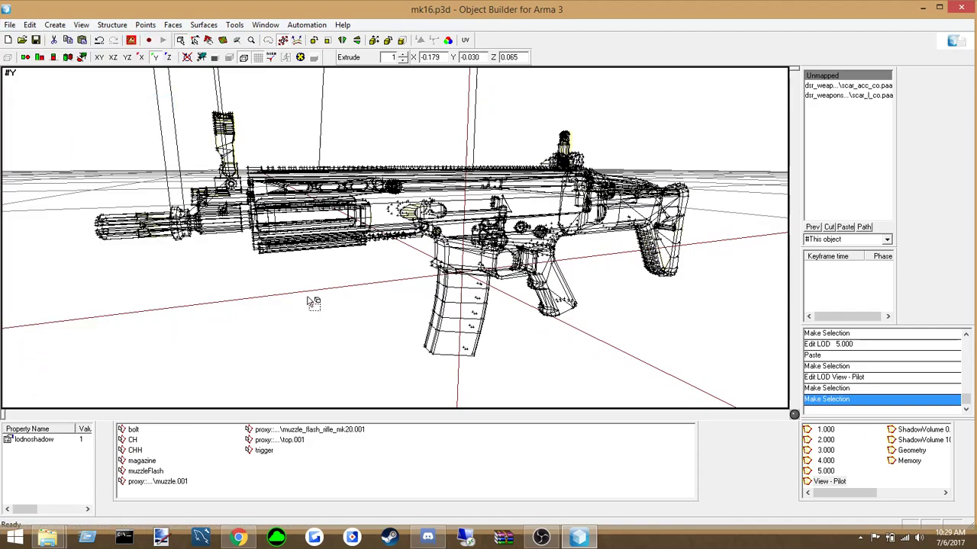
pyautogui.click(910, 461)
pyautogui.moveTo(618, 312); pyautogui.dragTo(643, 218, button='right')
pyautogui.moveTo(367, 328); pyautogui.dragTo(349, 326, button='right')
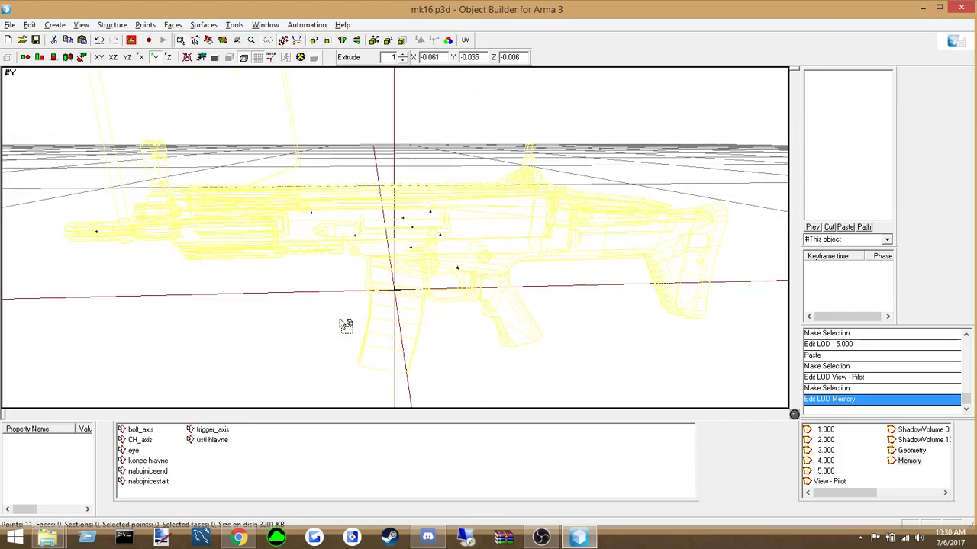
# Switch to File Explorer and open the dsr_weapons\arifle\scar folder on the P: drive
pyautogui.moveTo(46, 538)
pyautogui.click(72, 496)
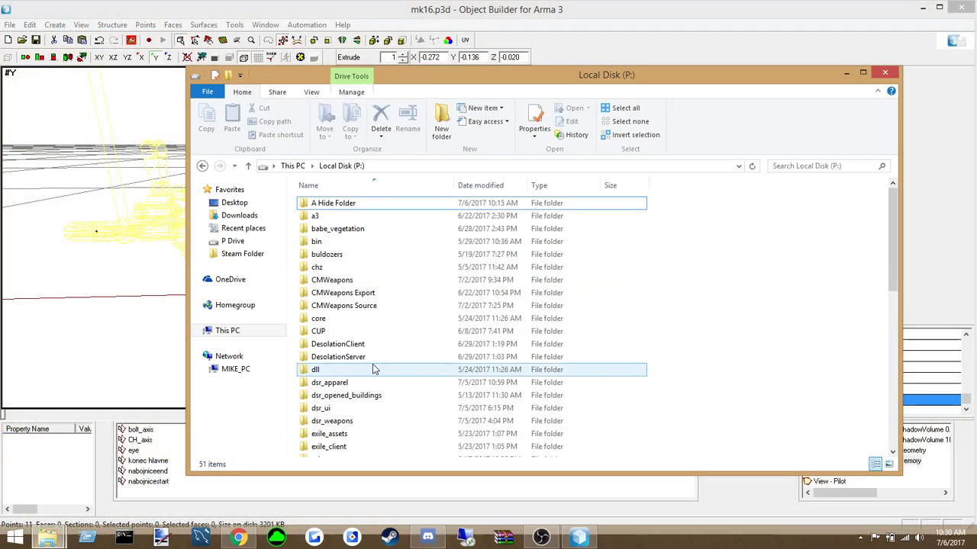
pyautogui.click(383, 357)
pyautogui.scroll(-1, 347, 372)
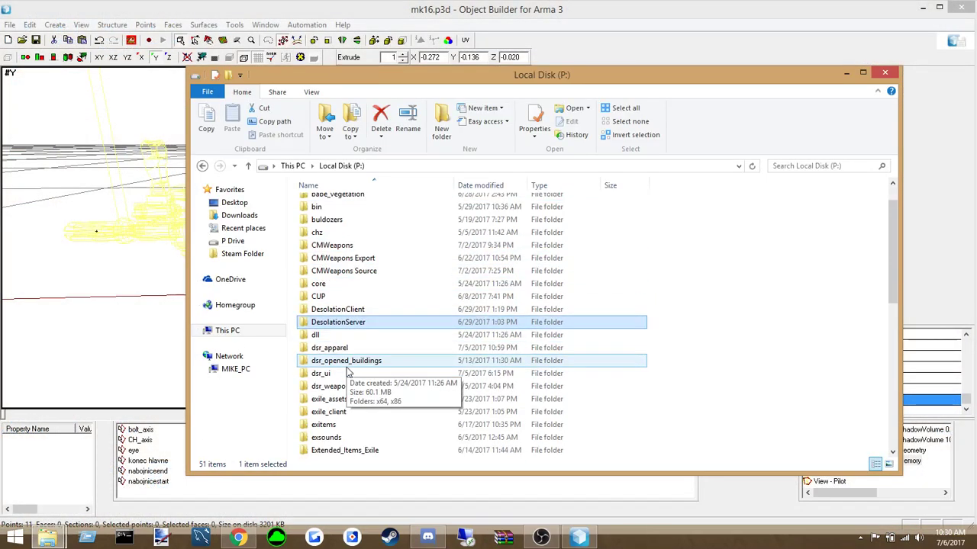
pyautogui.doubleClick(328, 386)
pyautogui.doubleClick(322, 229)
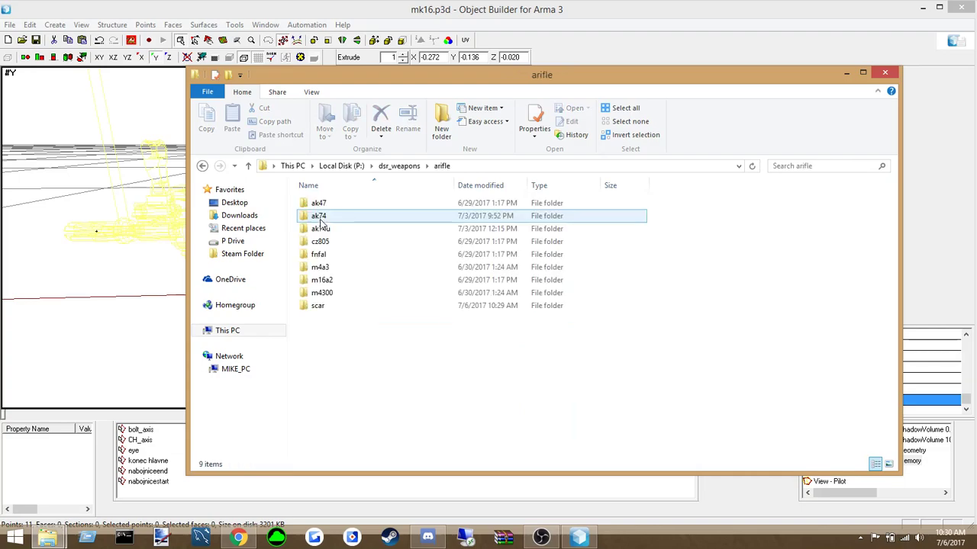
pyautogui.doubleClick(318, 305)
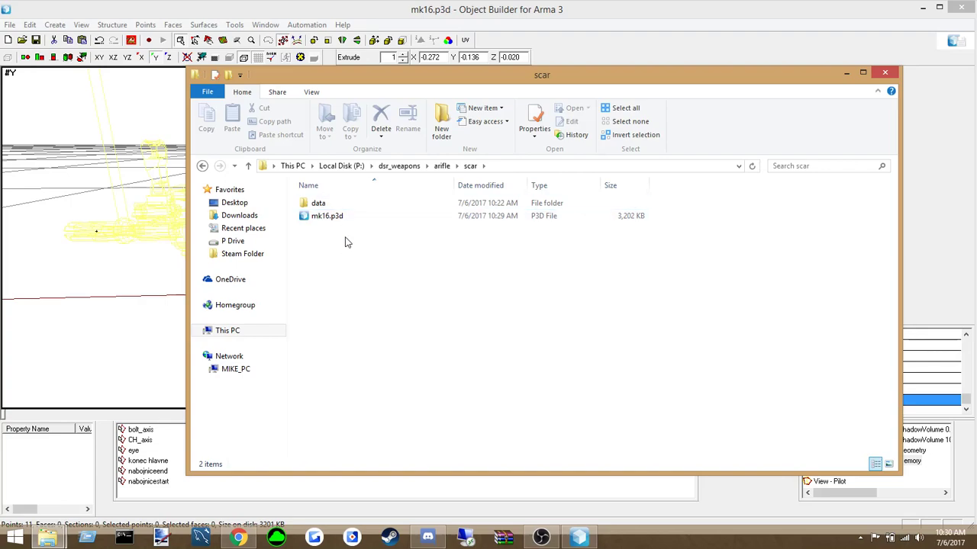
# Go back up through the arifle folder to dsr_weapons and look over its contents
pyautogui.click(443, 166)
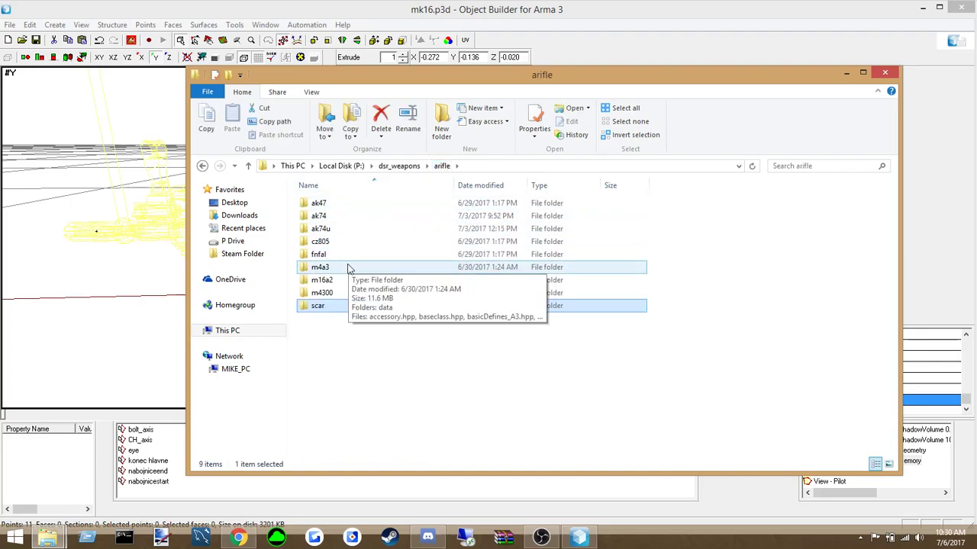
pyautogui.click(394, 166)
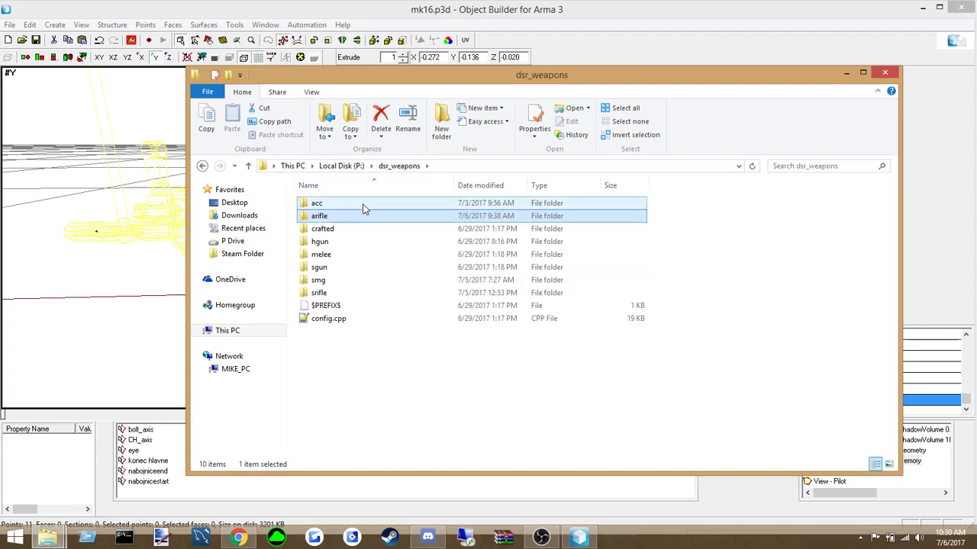
pyautogui.click(425, 379)
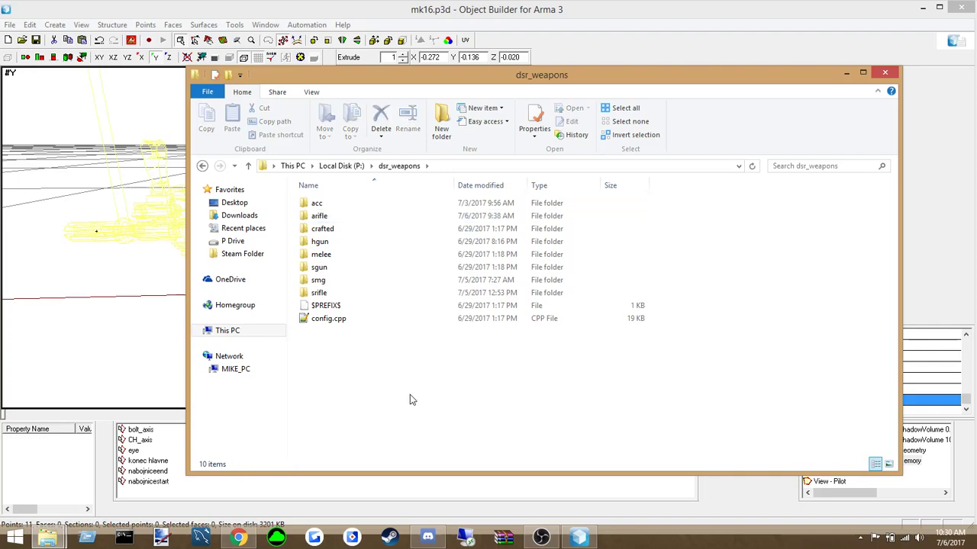
# Browse to a3\weapons_f\rifles on the P: drive and look over the rifle folders
pyautogui.click(341, 166)
pyautogui.click(334, 280)
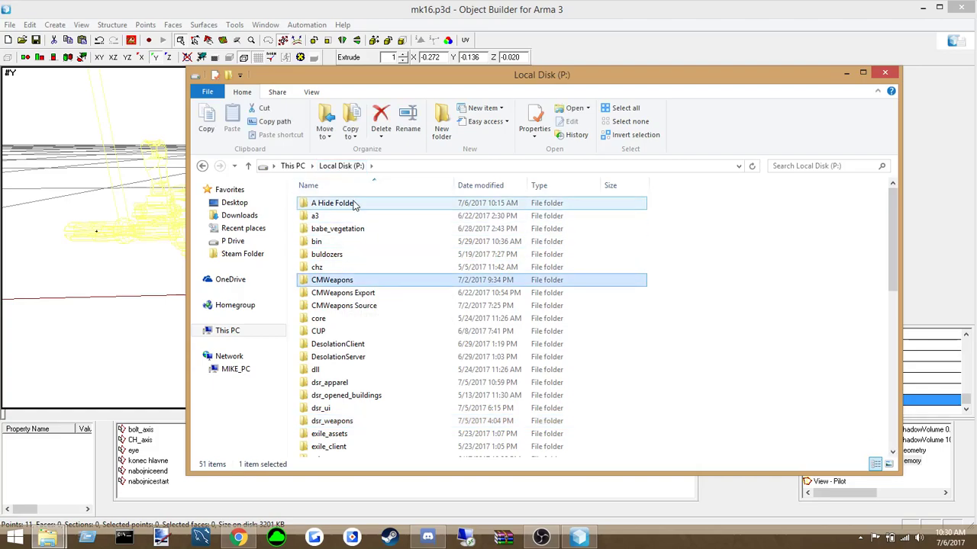
pyautogui.doubleClick(328, 216)
pyautogui.scroll(-20, 394, 323)
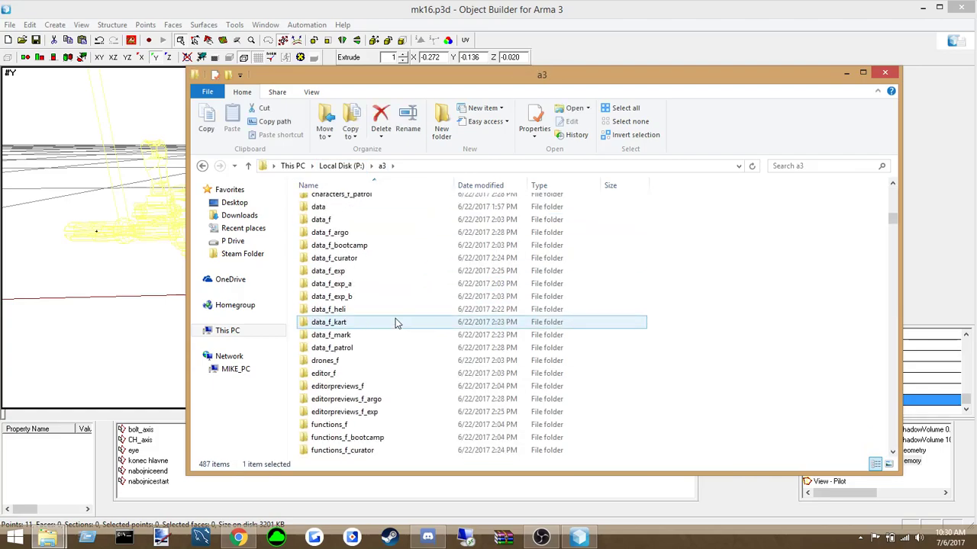
pyautogui.click(704, 359)
pyautogui.scroll(-20, 446, 299)
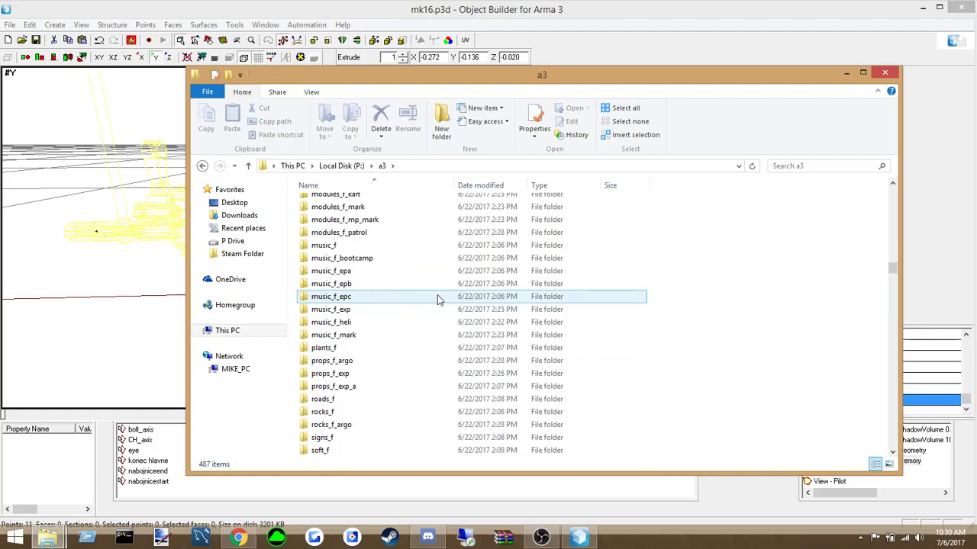
pyautogui.scroll(3, 437, 299)
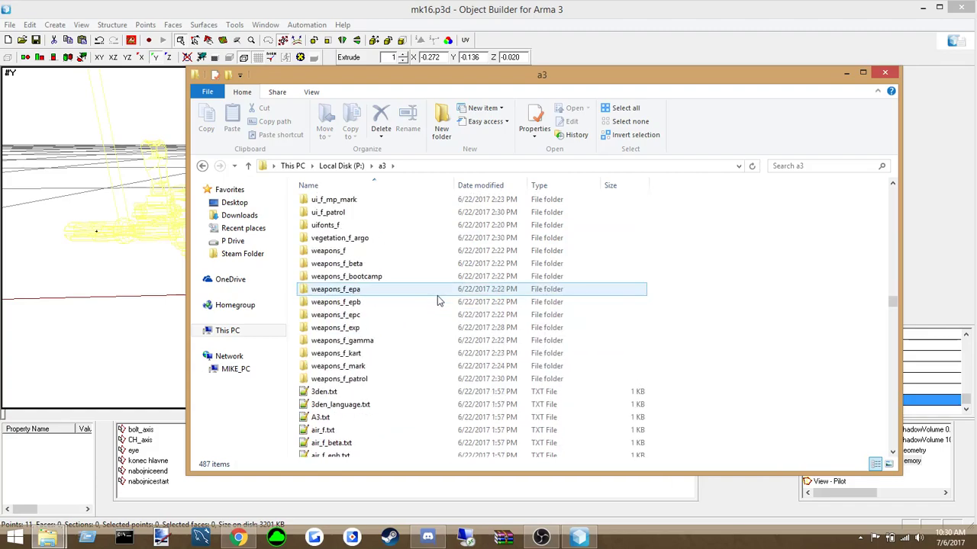
pyautogui.doubleClick(336, 254)
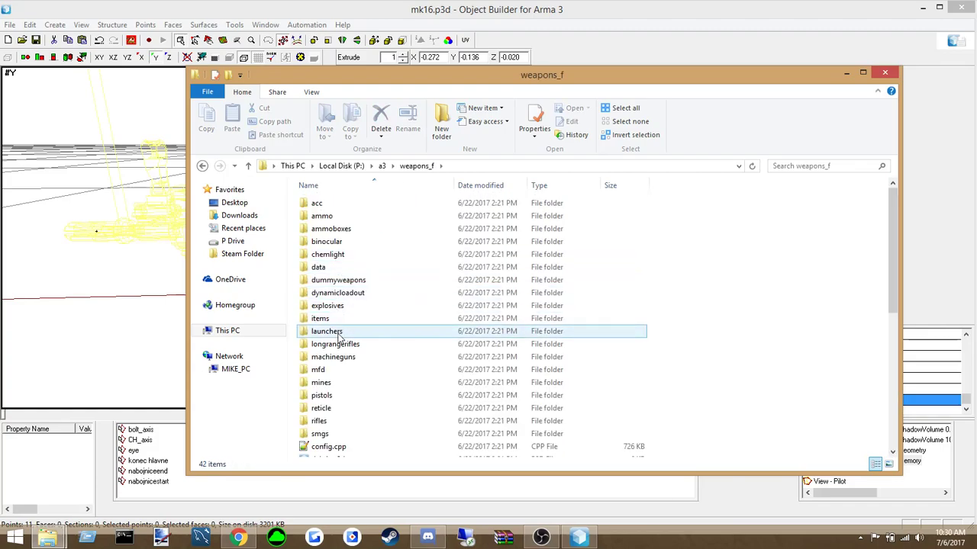
pyautogui.doubleClick(330, 420)
pyautogui.click(324, 269)
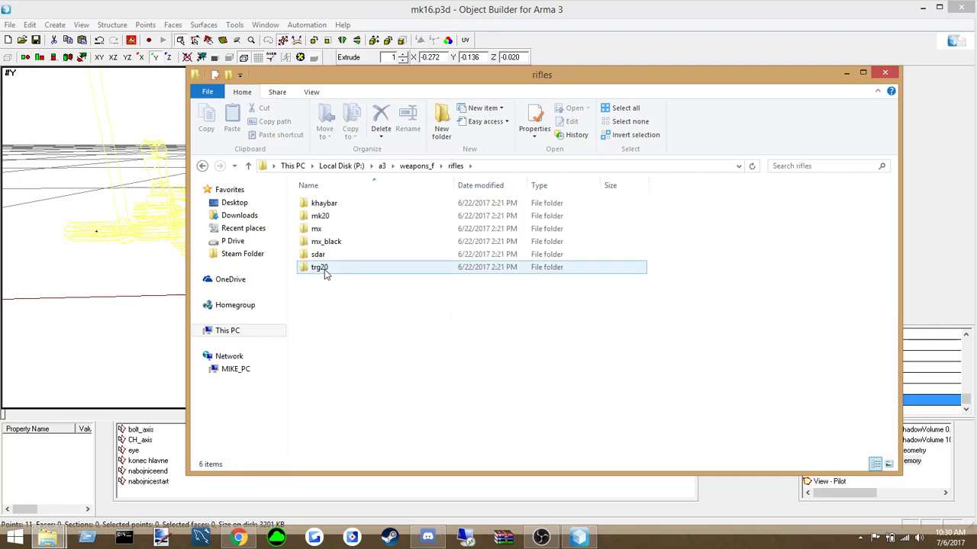
pyautogui.click(343, 327)
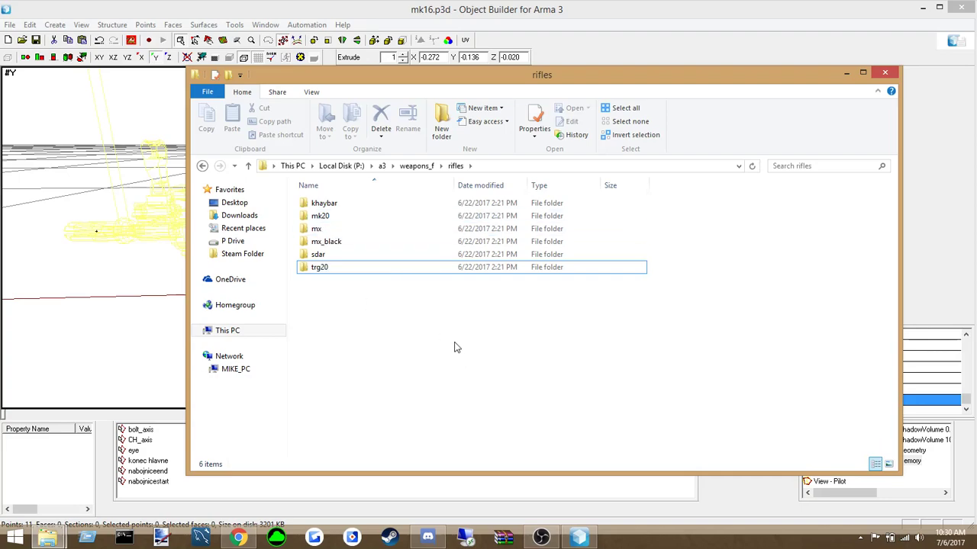
# Go back up through weapons_f to the a3 folder and look over the other weapons_f folders
pyautogui.moveTo(341, 275)
pyautogui.click(412, 165)
pyautogui.click(356, 347)
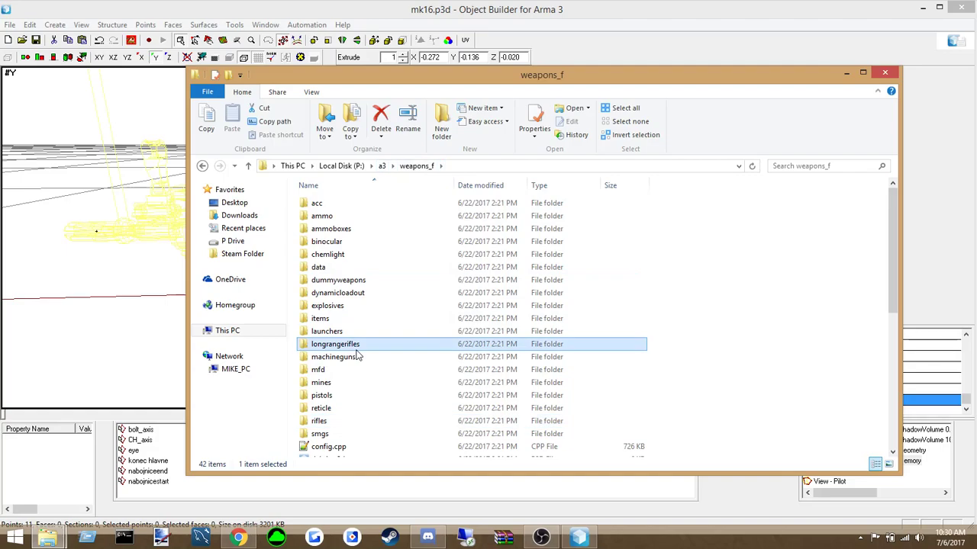
pyautogui.click(382, 166)
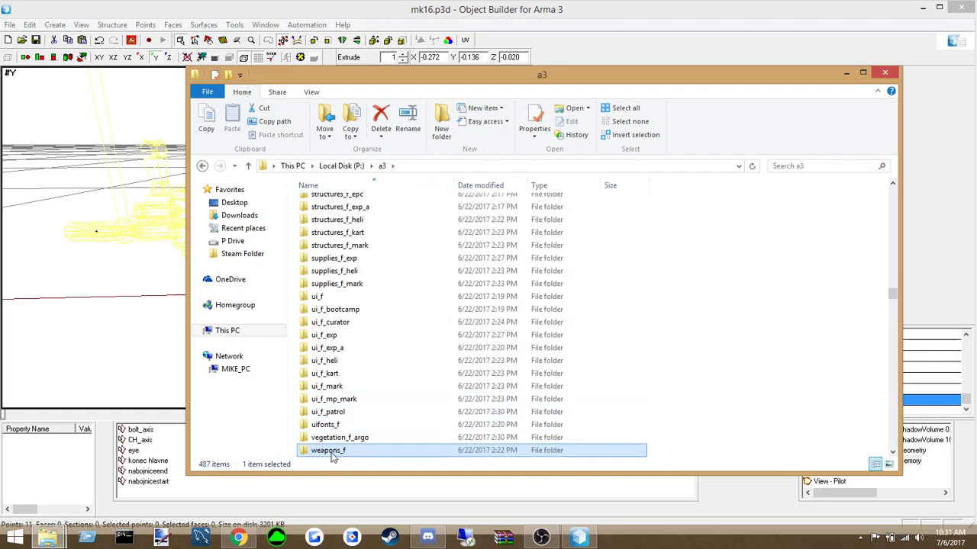
pyautogui.scroll(-1, 347, 452)
pyautogui.click(350, 391)
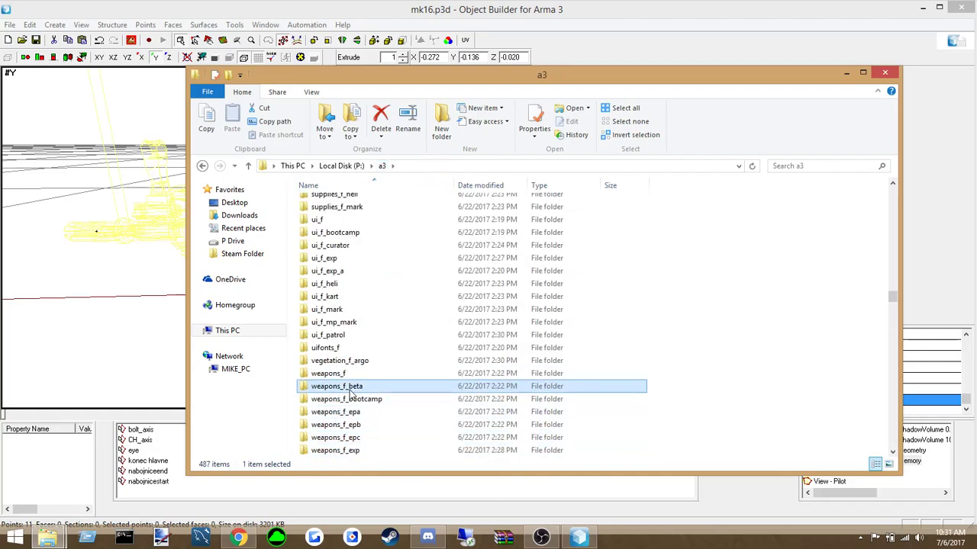
pyautogui.click(347, 413)
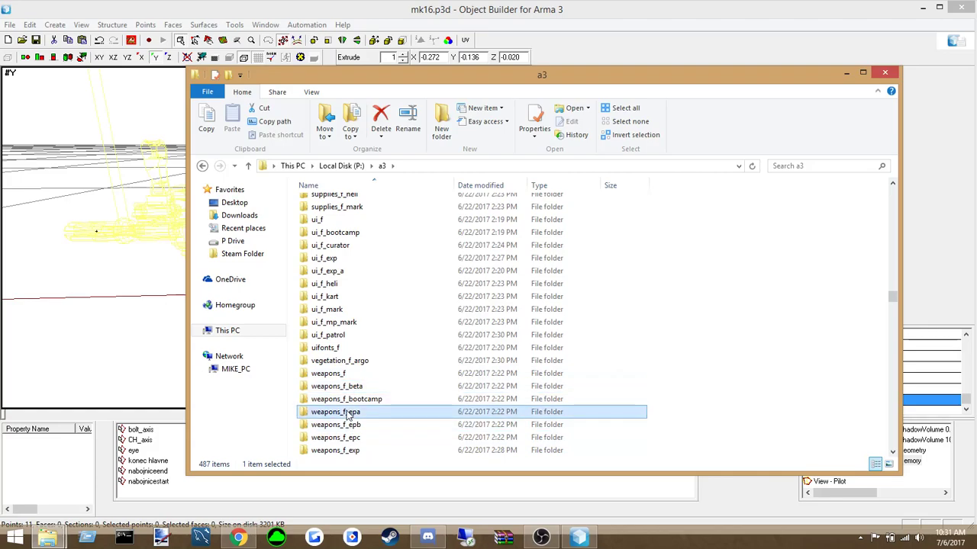
pyautogui.scroll(-2, 348, 413)
pyautogui.click(358, 400)
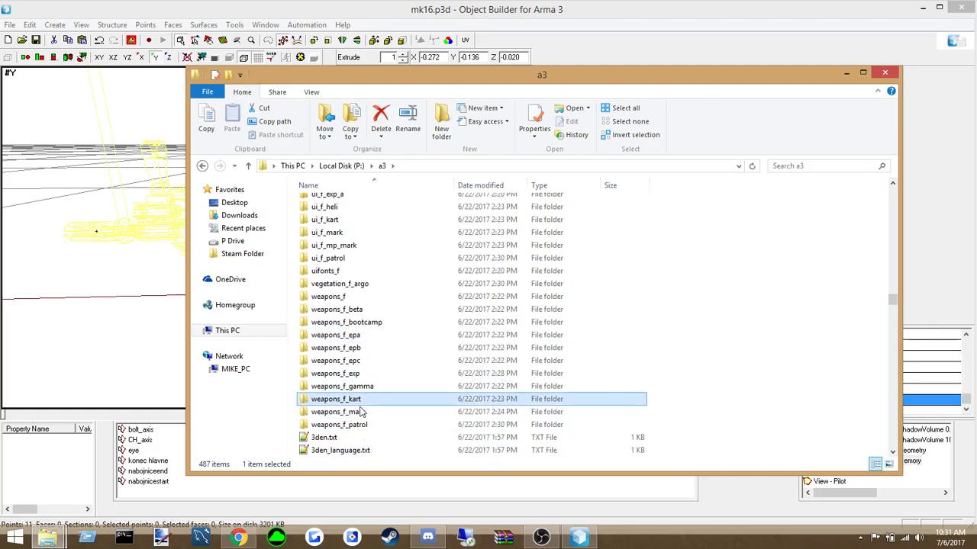
# Open config.cpp from the a3\weapons_f_exp\rifles\spar_01 folder in Notepad++
pyautogui.doubleClick(348, 375)
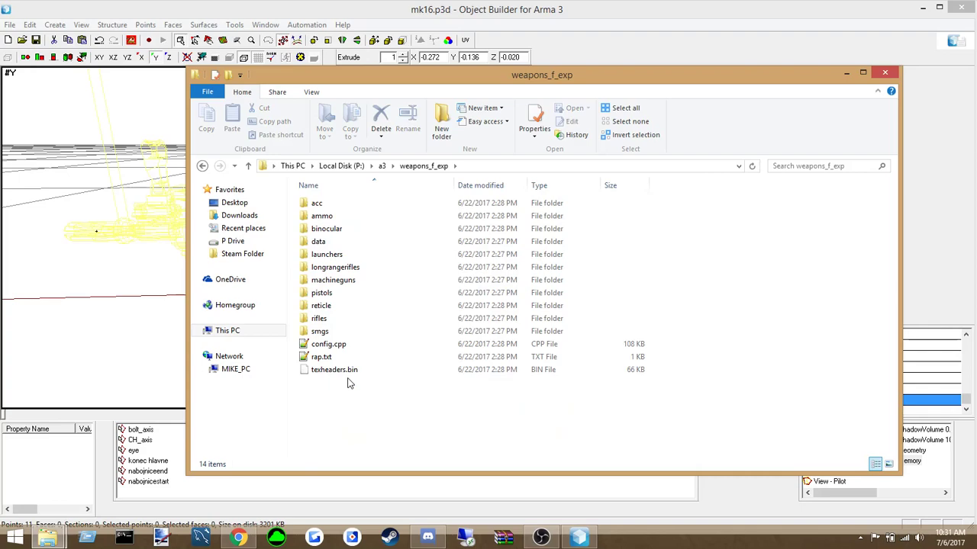
pyautogui.doubleClick(321, 319)
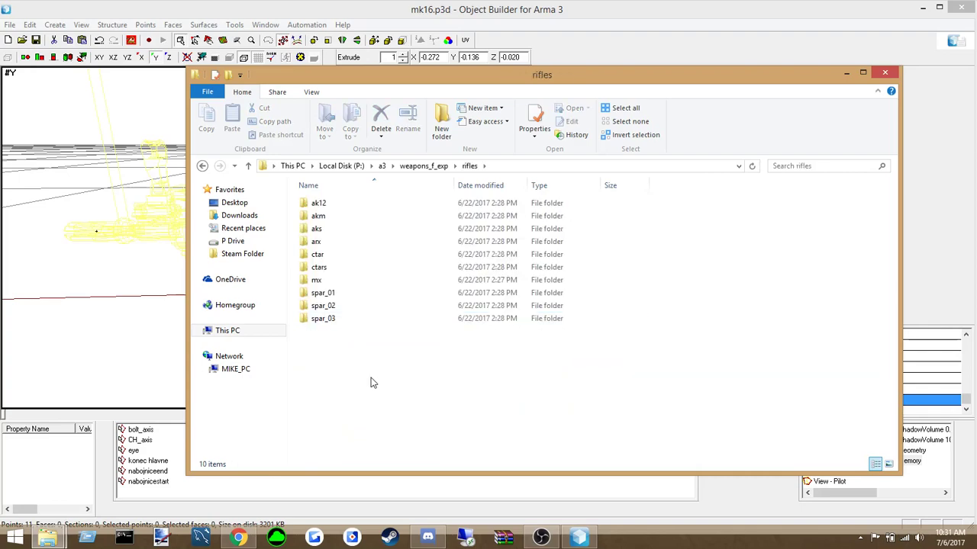
pyautogui.doubleClick(335, 293)
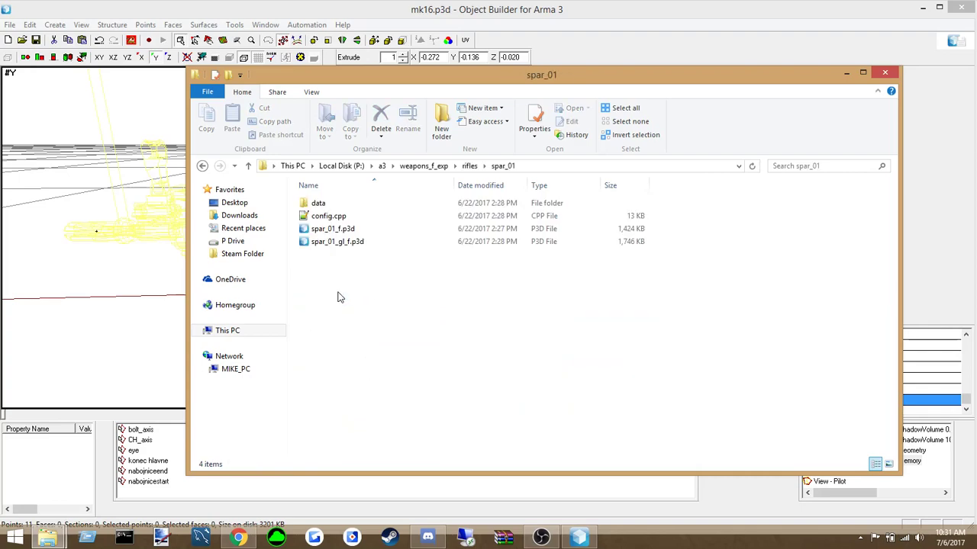
pyautogui.doubleClick(328, 216)
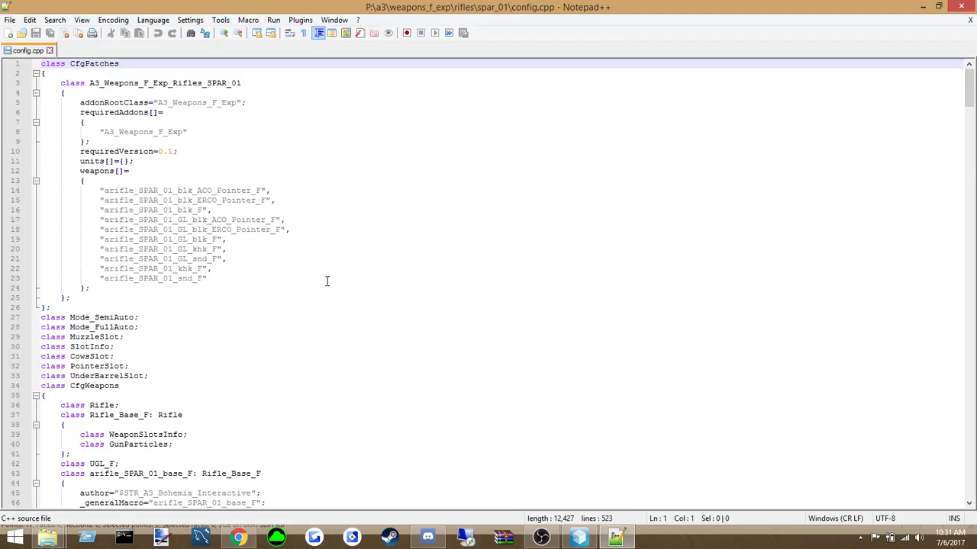
# Examine the handAnim and reloadAction entries of the arifle_SPAR_01_GL_base_F class
pyautogui.scroll(-20, 327, 281)
pyautogui.scroll(-20, 327, 280)
pyautogui.scroll(-20, 327, 281)
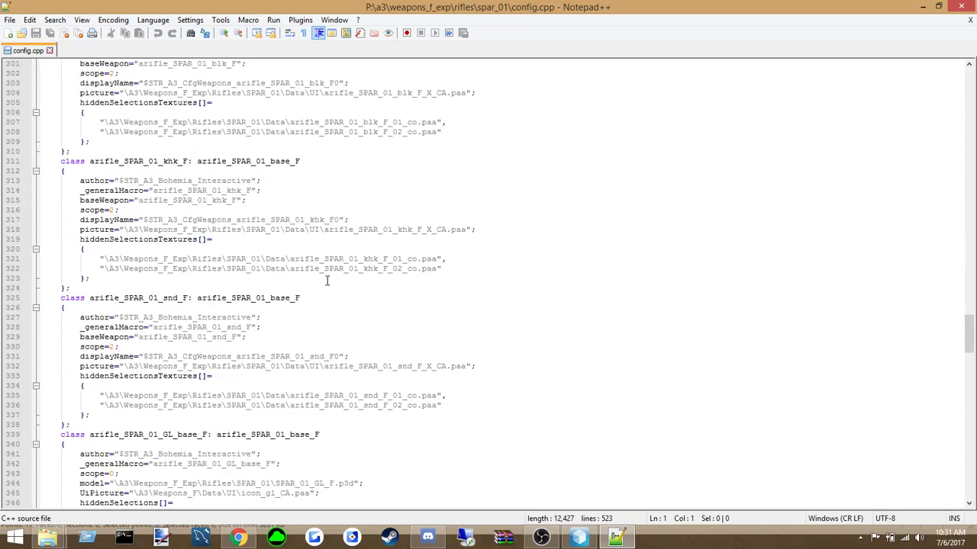
pyautogui.scroll(-9, 327, 281)
pyautogui.moveTo(100, 317); pyautogui.dragTo(399, 320)
pyautogui.click(404, 328)
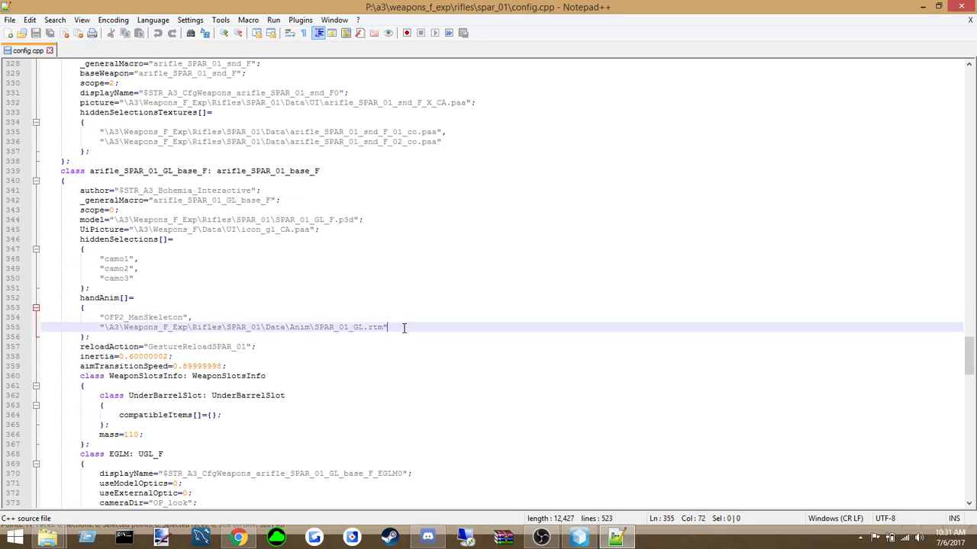
pyautogui.click(141, 347)
pyautogui.click(184, 347)
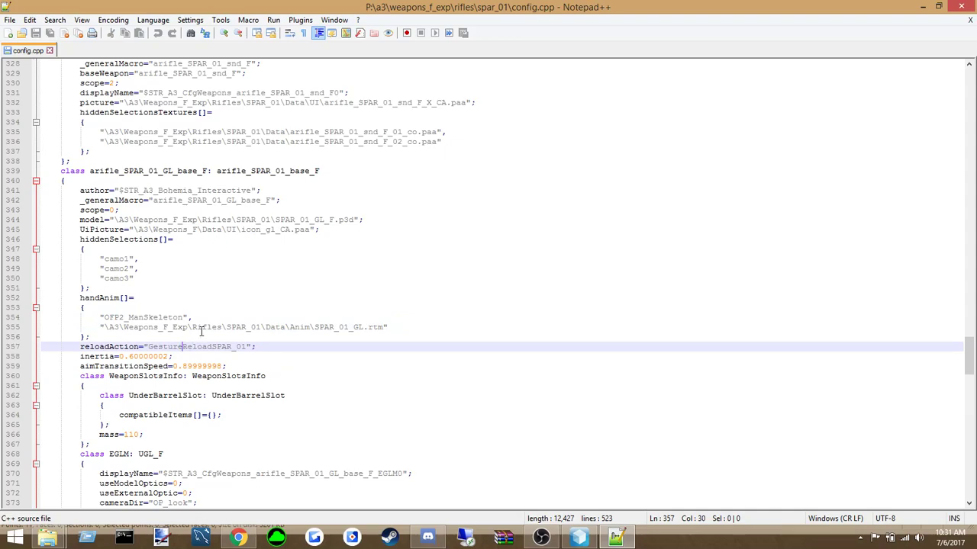
# Read through the rest of the SPAR-01 config, checking the grenade launcher class and the LinkedItems slots of the variants
pyautogui.scroll(-1, 309, 396)
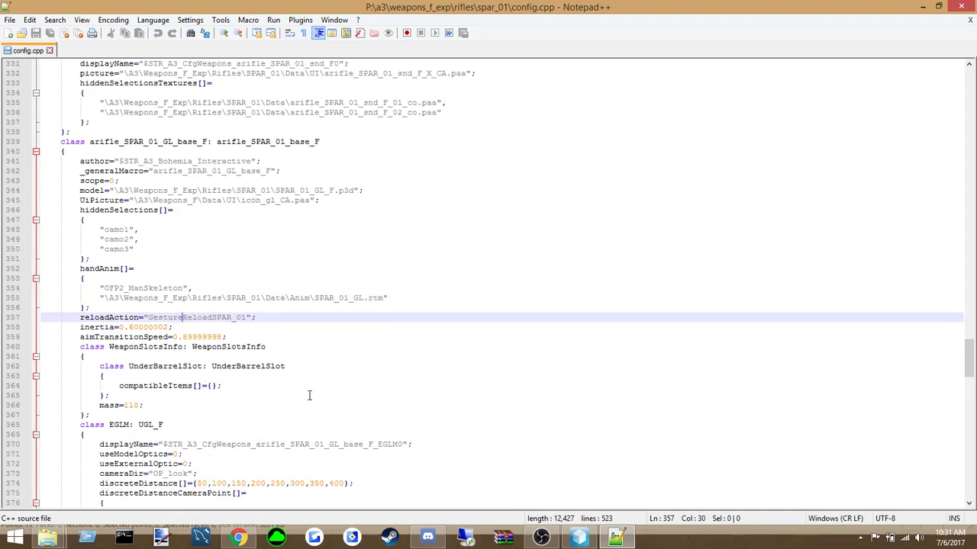
pyautogui.scroll(-18, 190, 351)
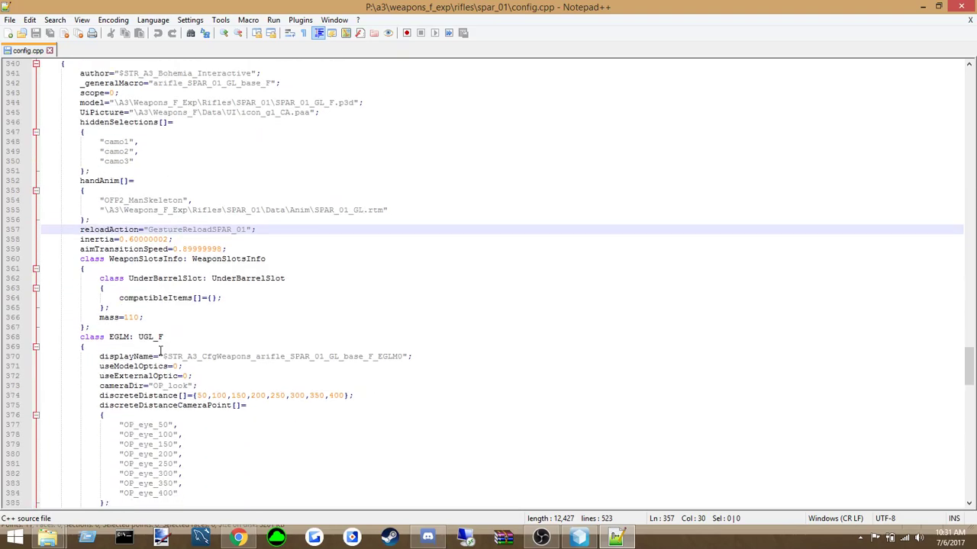
pyautogui.scroll(-9, 161, 351)
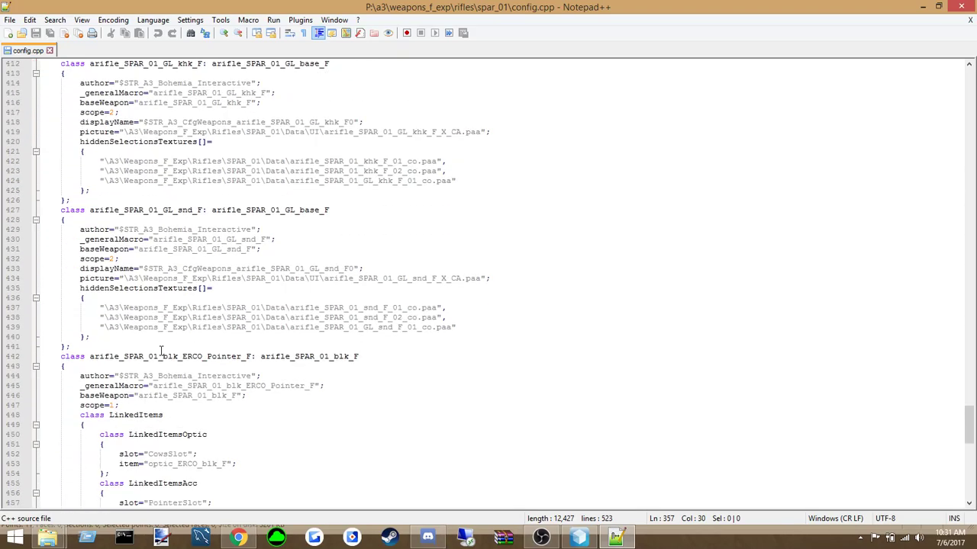
pyautogui.scroll(-7, 164, 353)
pyautogui.scroll(-11, 163, 353)
pyautogui.click(266, 347)
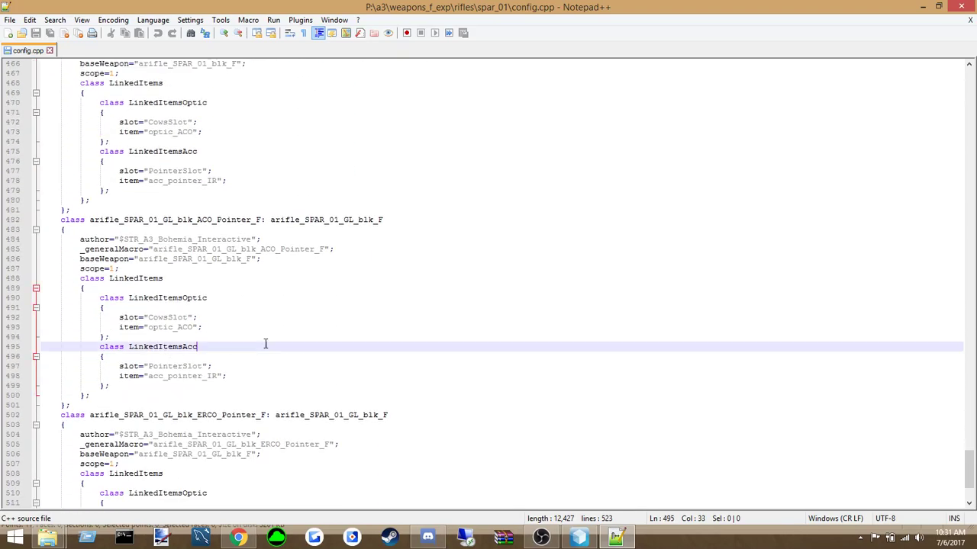
pyautogui.scroll(-2, 205, 344)
pyautogui.click(169, 307)
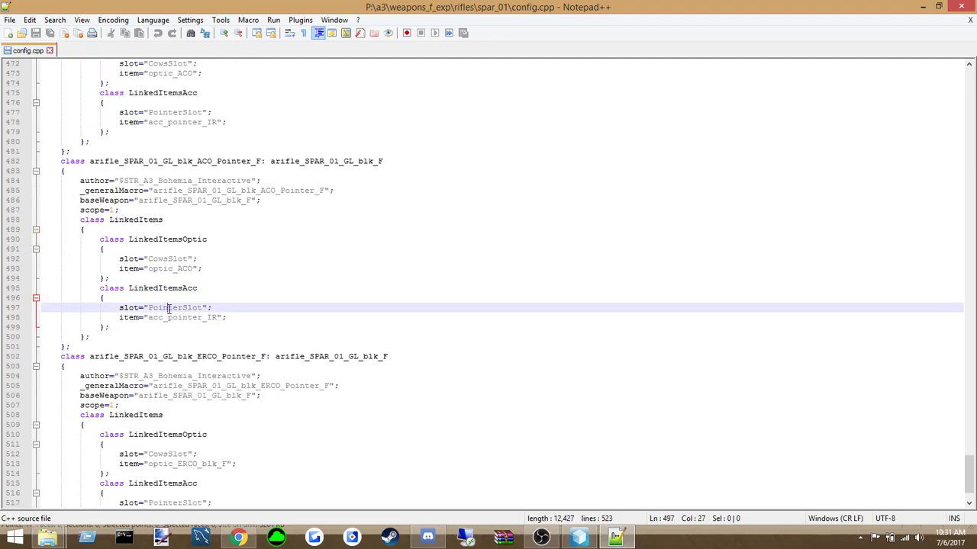
pyautogui.click(166, 318)
pyautogui.scroll(-2, 166, 317)
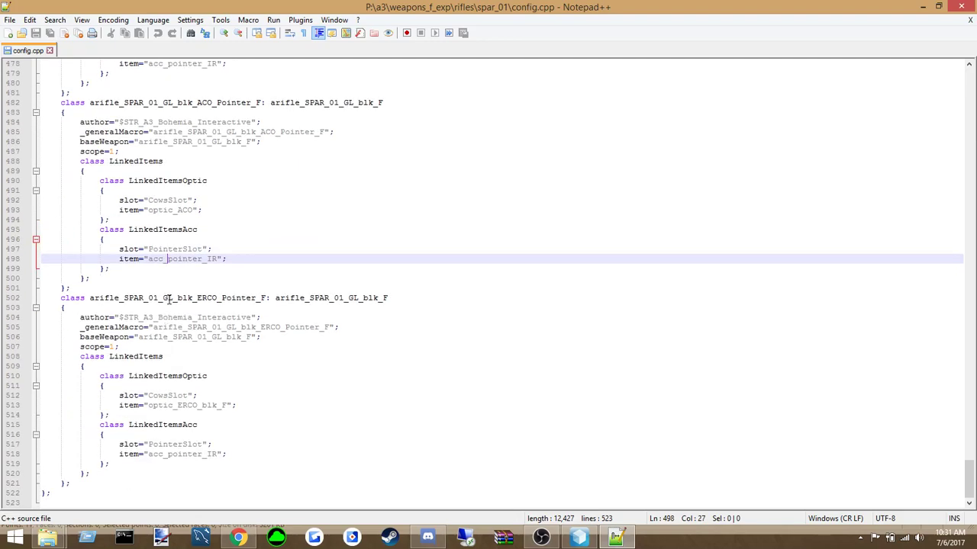
# Switch to File Explorer and copy config.cpp from the spar_01 folder into dsr_weapons\arifle\scar
pyautogui.moveTo(47, 538)
pyautogui.click(69, 464)
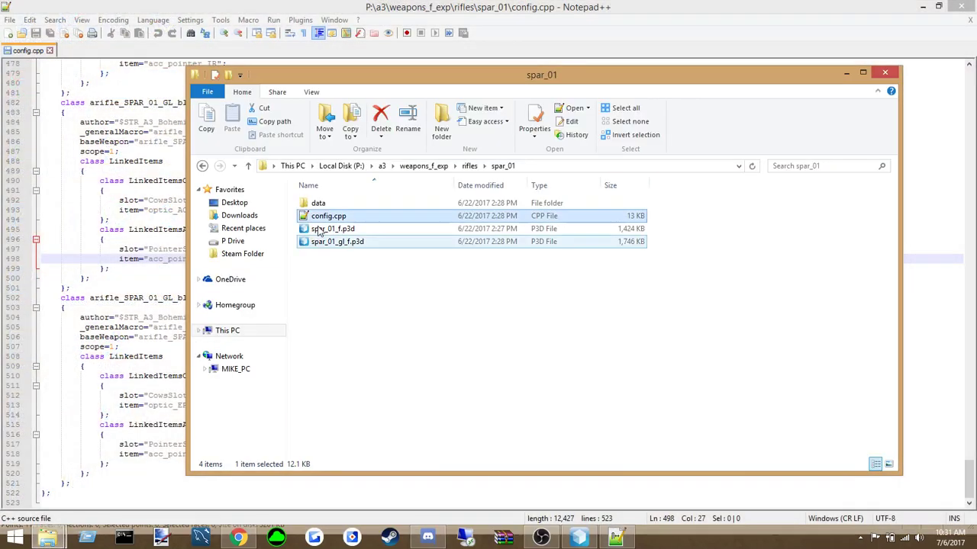
pyautogui.rightClick(331, 220)
pyautogui.click(367, 396)
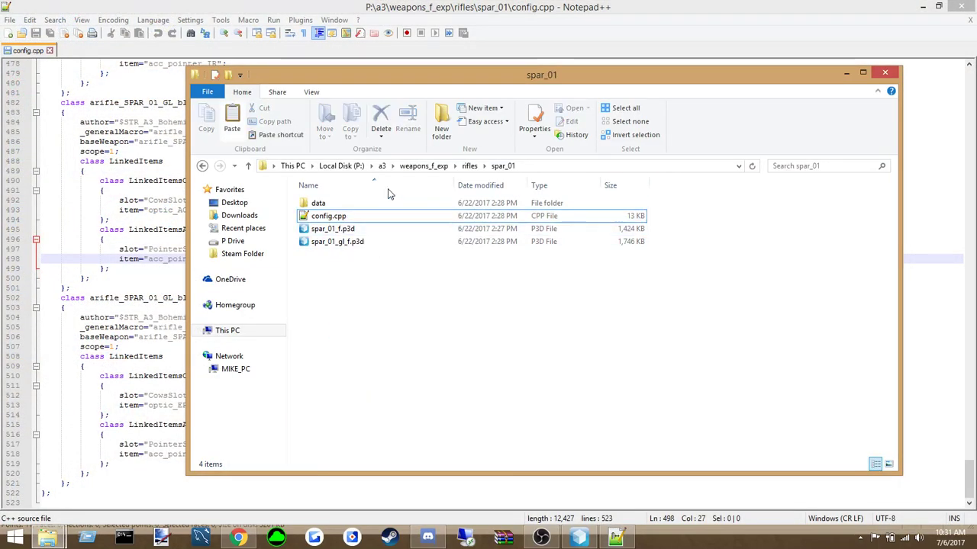
pyautogui.click(342, 165)
pyautogui.doubleClick(336, 401)
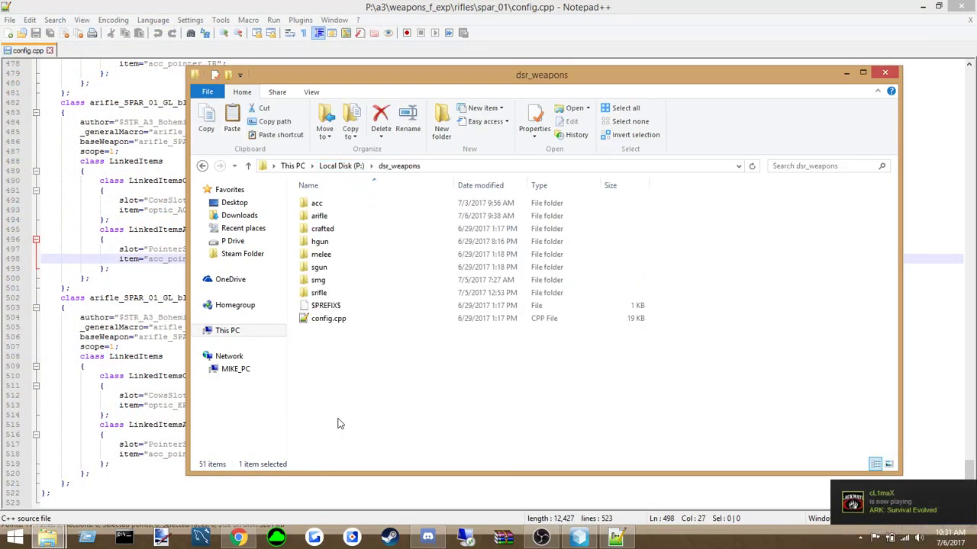
pyautogui.doubleClick(325, 221)
pyautogui.doubleClick(325, 307)
pyautogui.rightClick(334, 259)
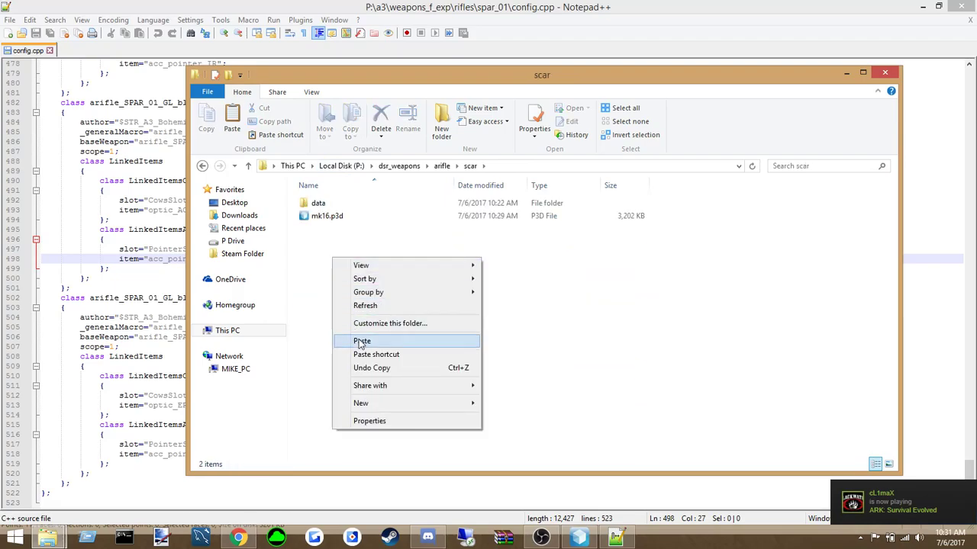
pyautogui.click(385, 341)
# Open the scar folder's config.cpp in Notepad++ and look over its base rifle class and CfgPatches weapons list
pyautogui.doubleClick(322, 216)
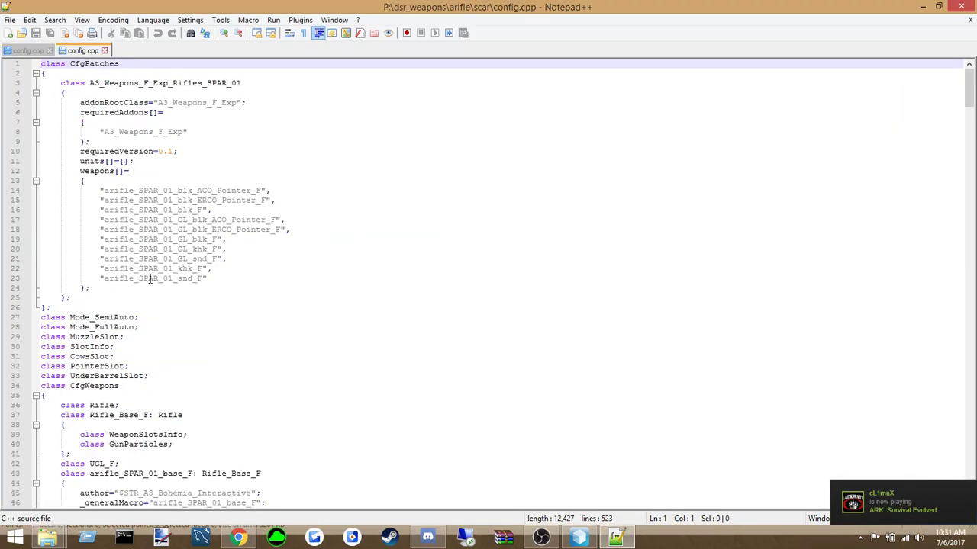
pyautogui.click(259, 181)
pyautogui.click(255, 308)
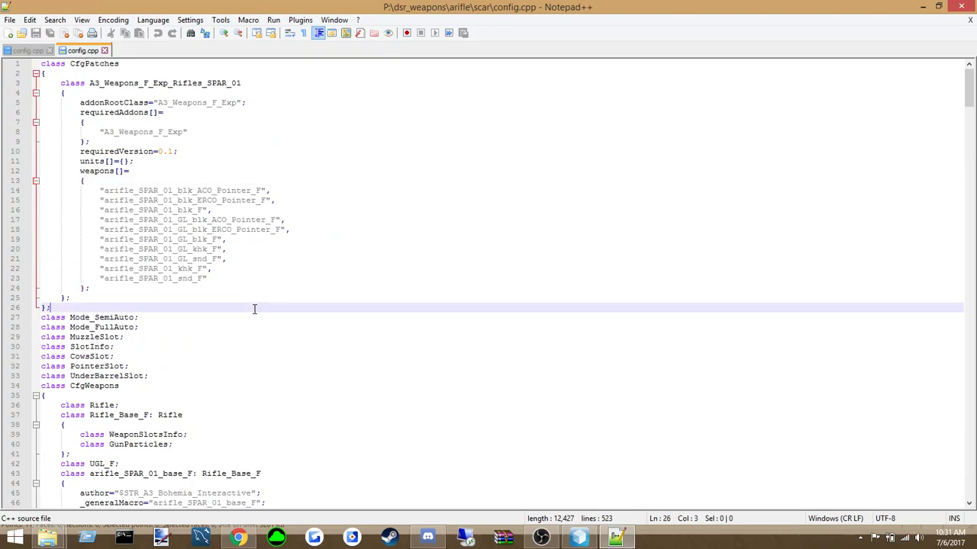
pyautogui.scroll(-7, 255, 308)
pyautogui.scroll(-15, 255, 308)
pyautogui.scroll(6, 255, 308)
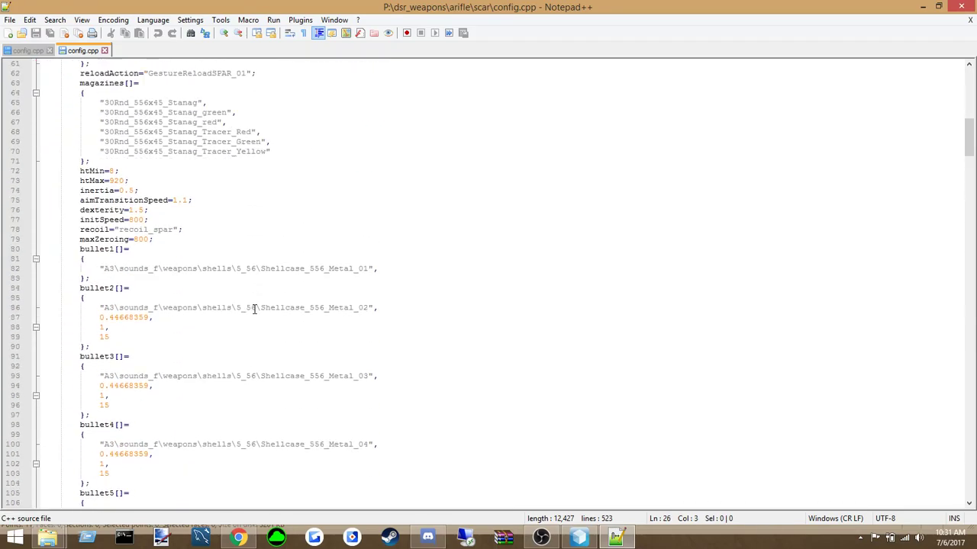
pyautogui.scroll(16, 255, 308)
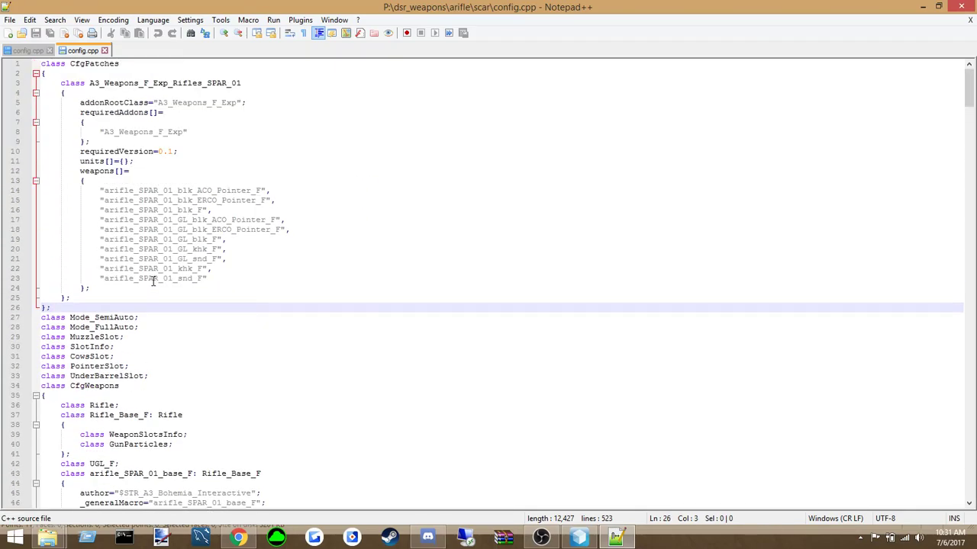
pyautogui.click(149, 296)
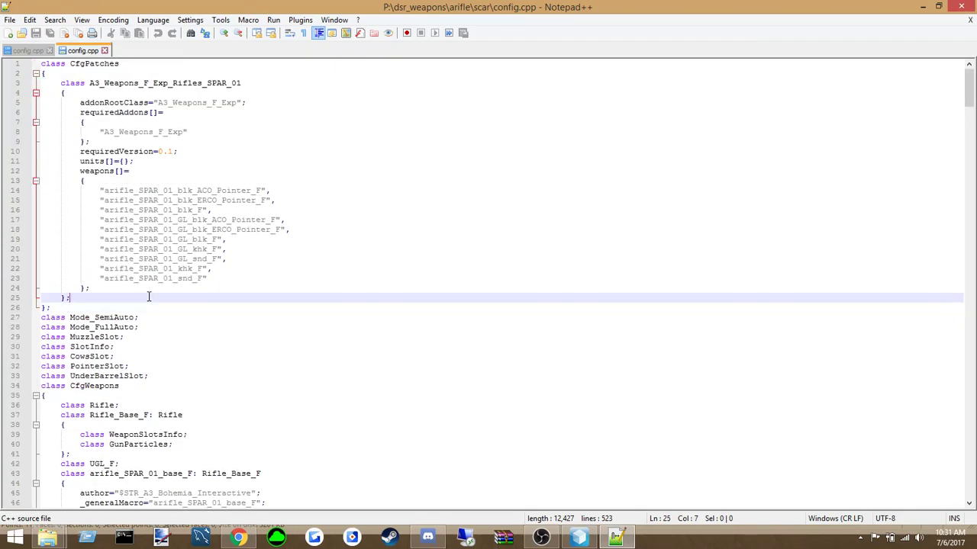
pyautogui.click(219, 280)
pyautogui.click(220, 269)
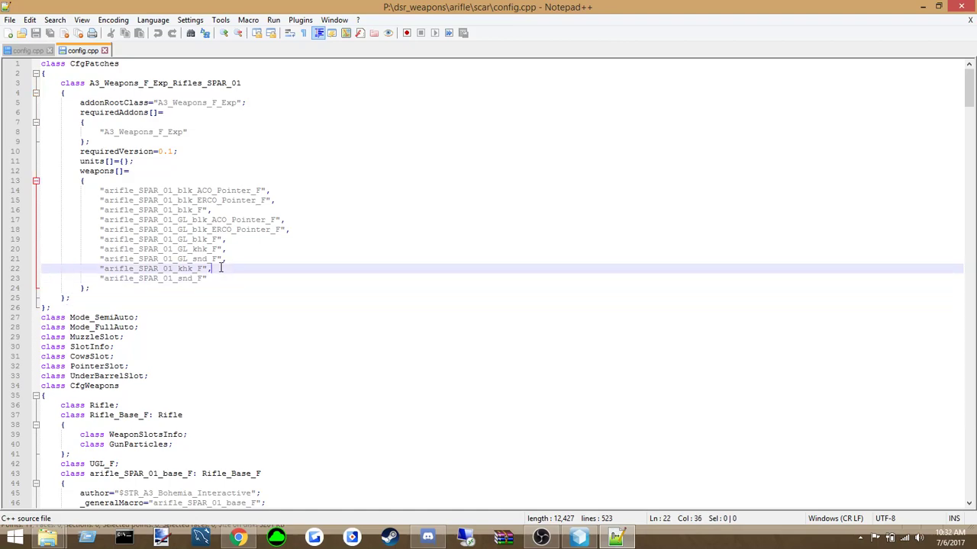
# Trim the CfgPatches weapons list so that arifle_SPAR_01_blk_F is the only entry left
pyautogui.click(219, 279)
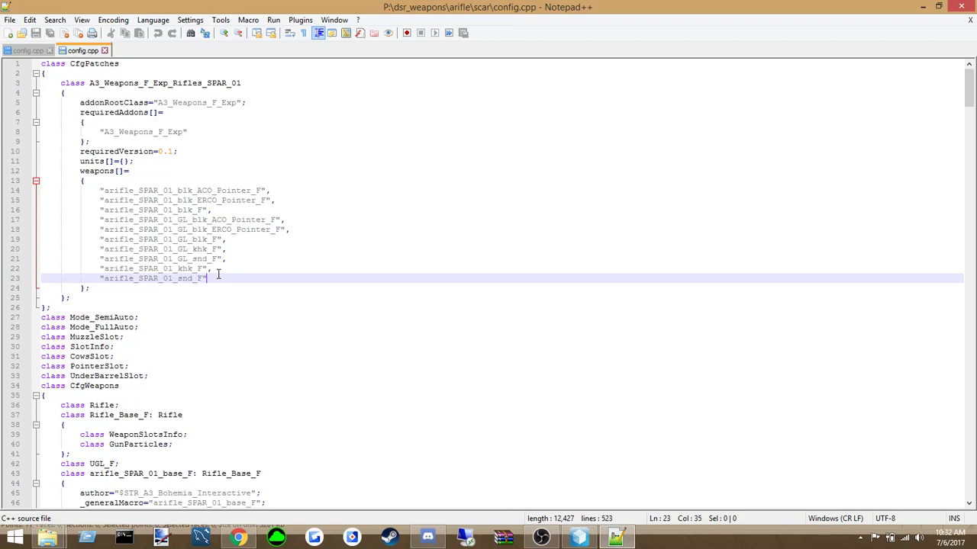
pyautogui.moveTo(219, 279); pyautogui.dragTo(220, 210)
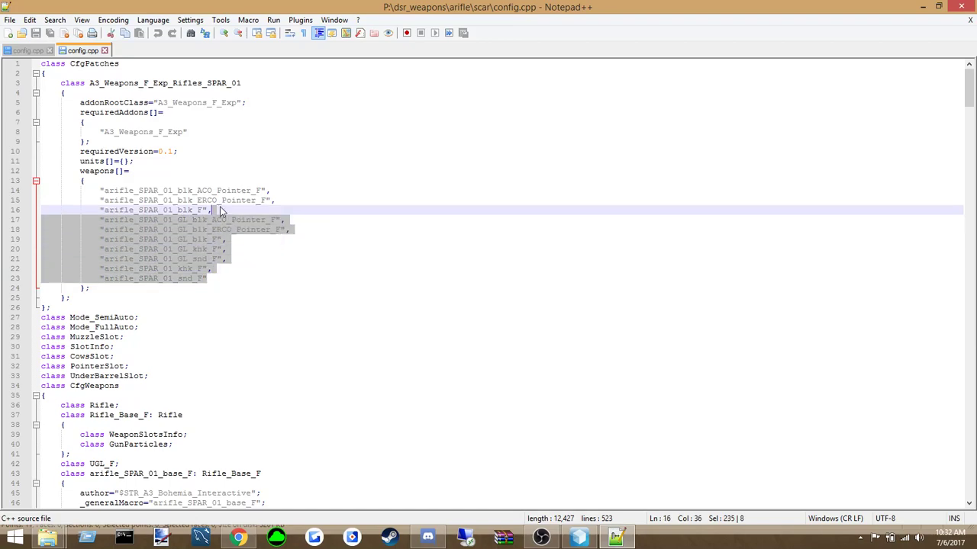
pyautogui.press('BackSpace')
pyautogui.press('BackSpace')
pyautogui.moveTo(276, 200); pyautogui.dragTo(45, 196)
pyautogui.press('BackSpace')
pyautogui.press('BackSpace')
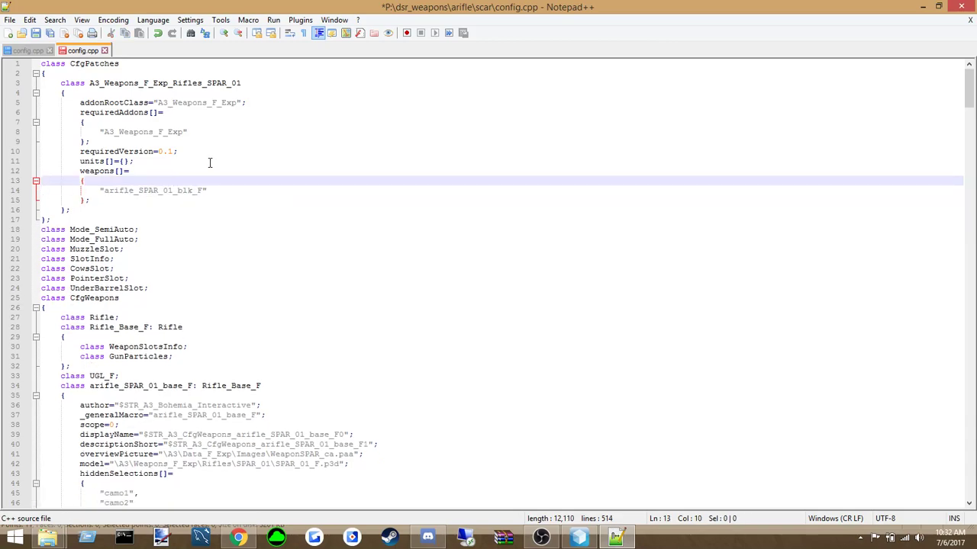
# Delete the addonRootClass line from the CfgPatches class
pyautogui.click(201, 131)
pyautogui.moveTo(262, 103); pyautogui.dragTo(89, 81)
pyautogui.press('BackSpace')
pyautogui.click(106, 66)
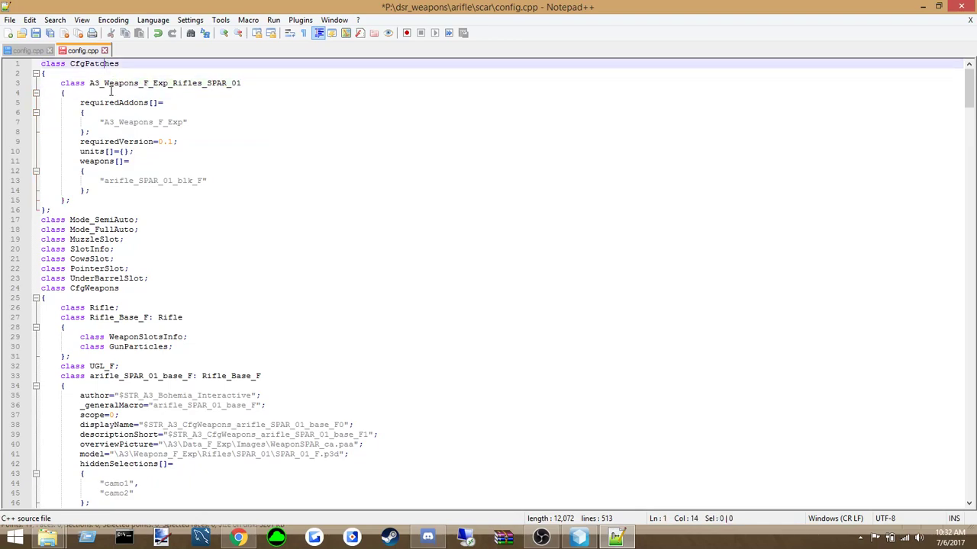
# Check how the closing braces of the CfgPatches block and its weapons list pair up
pyautogui.click(93, 206)
pyautogui.click(76, 191)
pyautogui.click(81, 201)
pyautogui.click(78, 210)
pyautogui.click(84, 200)
pyautogui.press('Down')
pyautogui.press('Up')
pyautogui.press('Up')
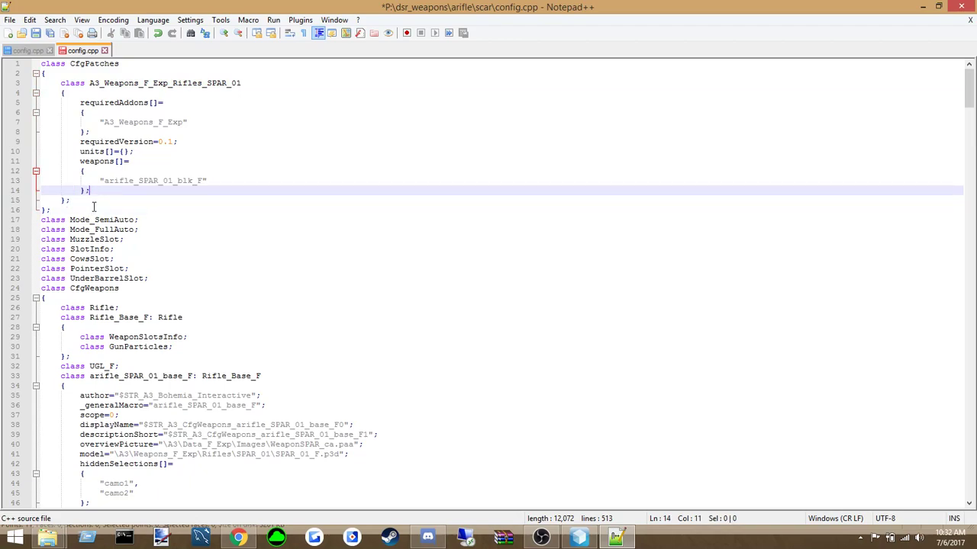
# Rename the A3_Weapons_F_Exp_Rifles_SPAR_01 patch class to dsr_weapons_scar and save the config
pyautogui.moveTo(90, 82); pyautogui.dragTo(245, 83)
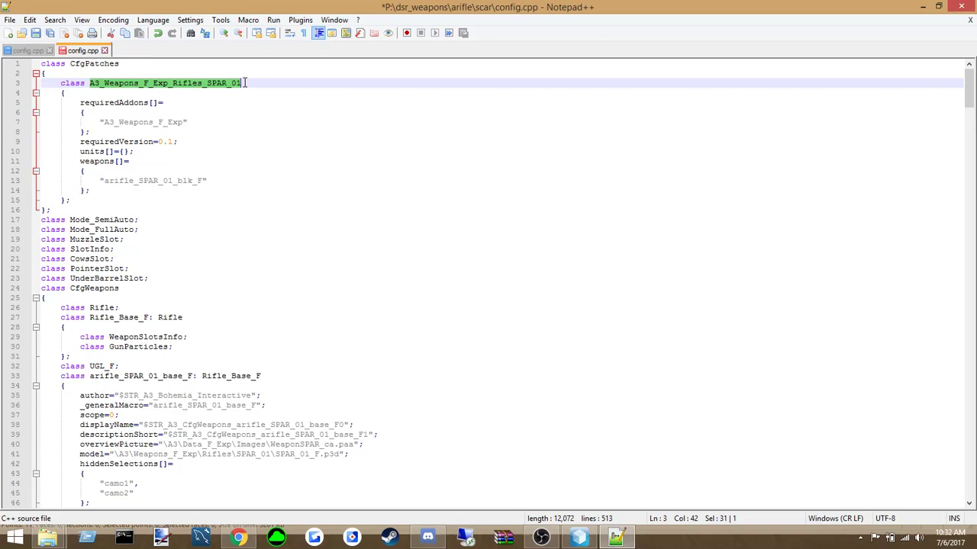
pyautogui.write('dsr_weapons_scar')
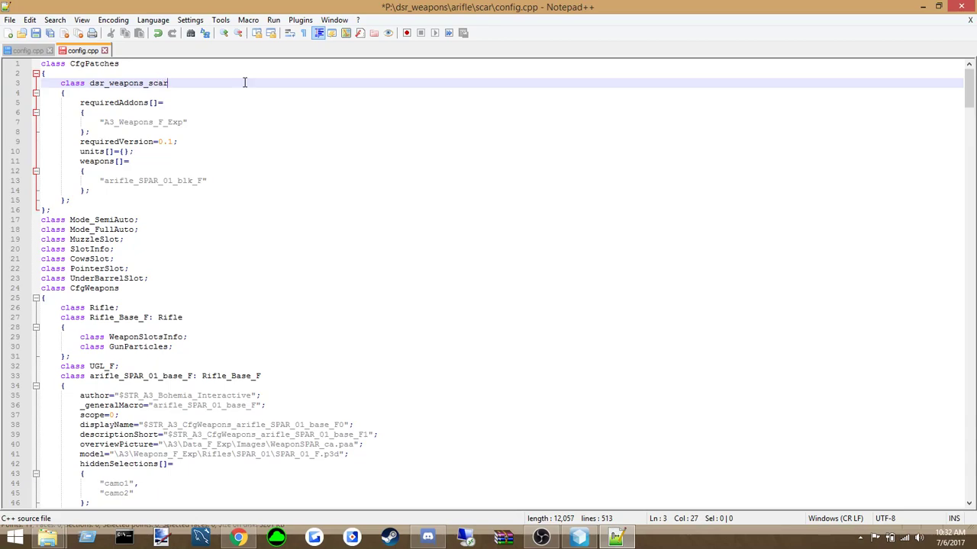
pyautogui.click(244, 135)
pyautogui.click(161, 171)
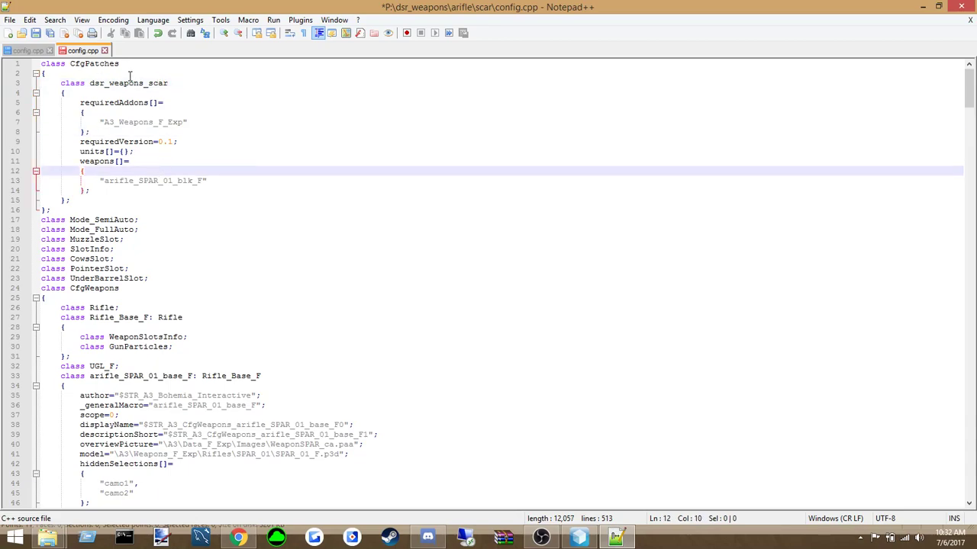
pyautogui.click(10, 20)
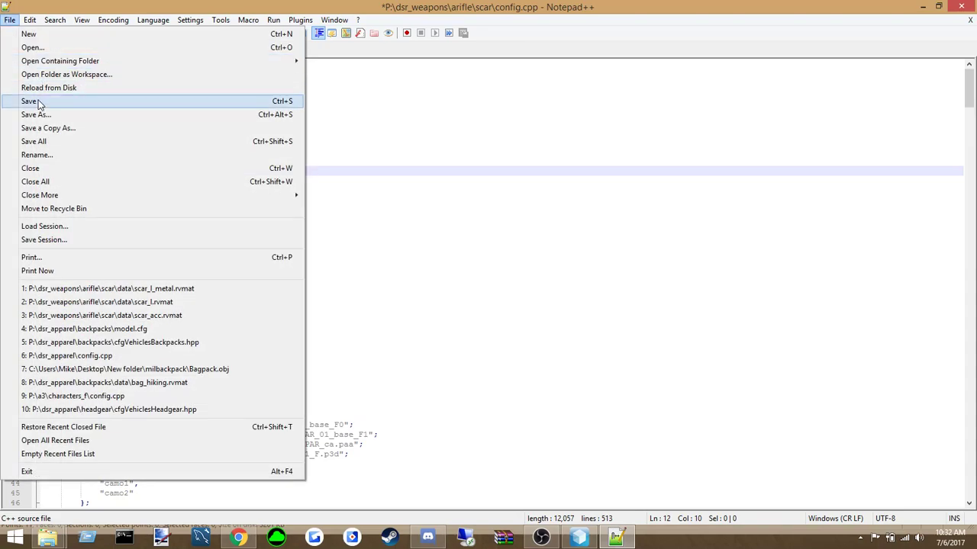
pyautogui.click(30, 100)
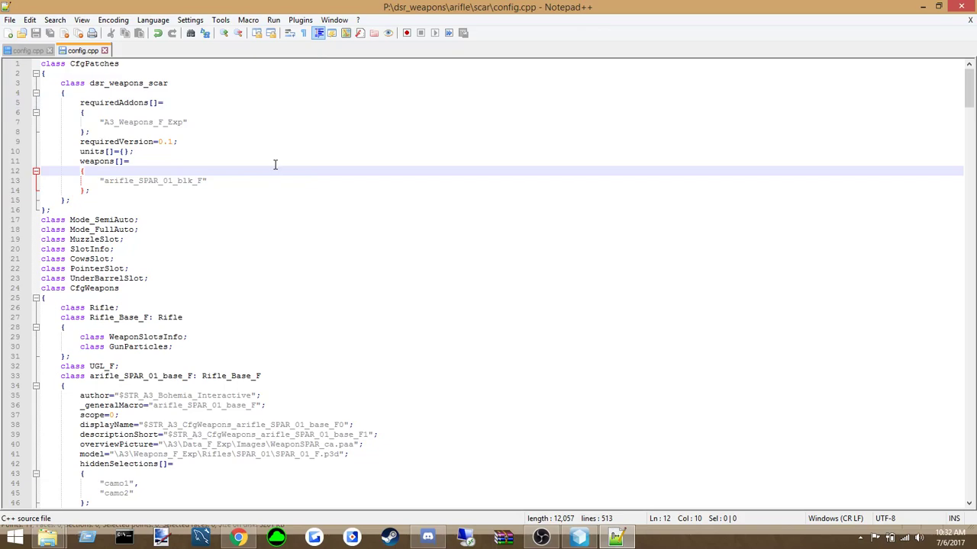
# Shorten the requiredAddons entry to A3_Weapons_F and save the config
pyautogui.click(196, 123)
pyautogui.press('BackSpace')
pyautogui.press('BackSpace')
pyautogui.press('BackSpace')
pyautogui.press('BackSpace')
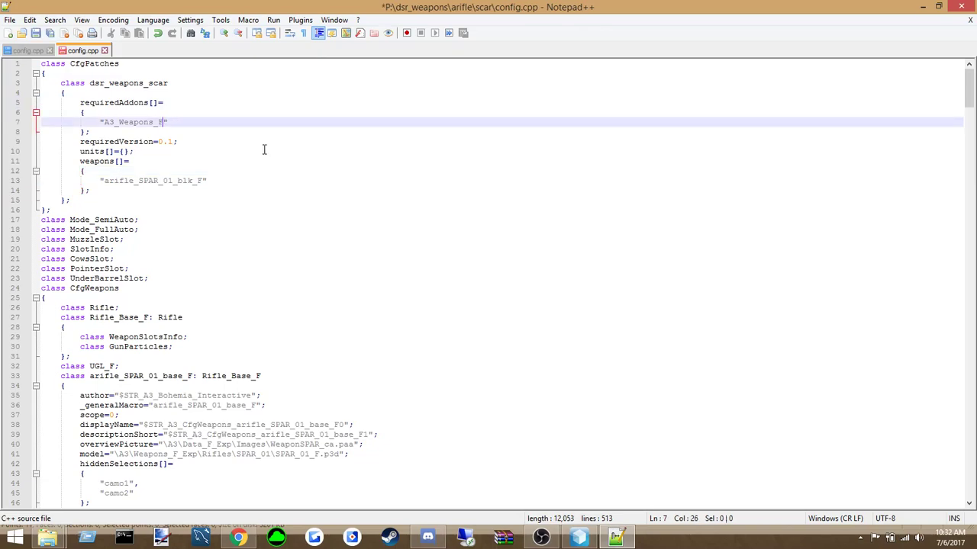
pyautogui.click(264, 149)
pyautogui.click(10, 20)
pyautogui.click(28, 103)
# Rename the entry in the CfgPatches weapons list to DSR_arifle_SCAR_tan_F
pyautogui.click(207, 180)
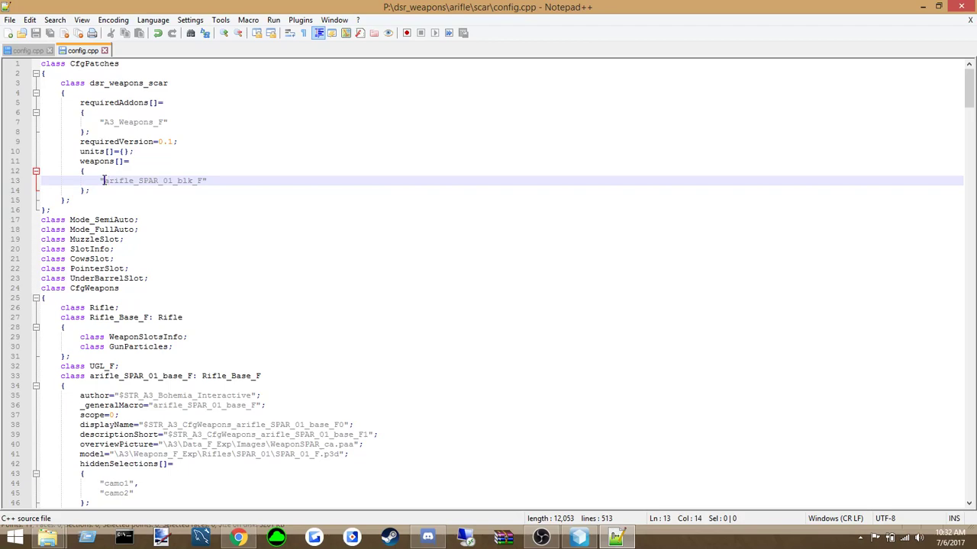
pyautogui.write('$STR')
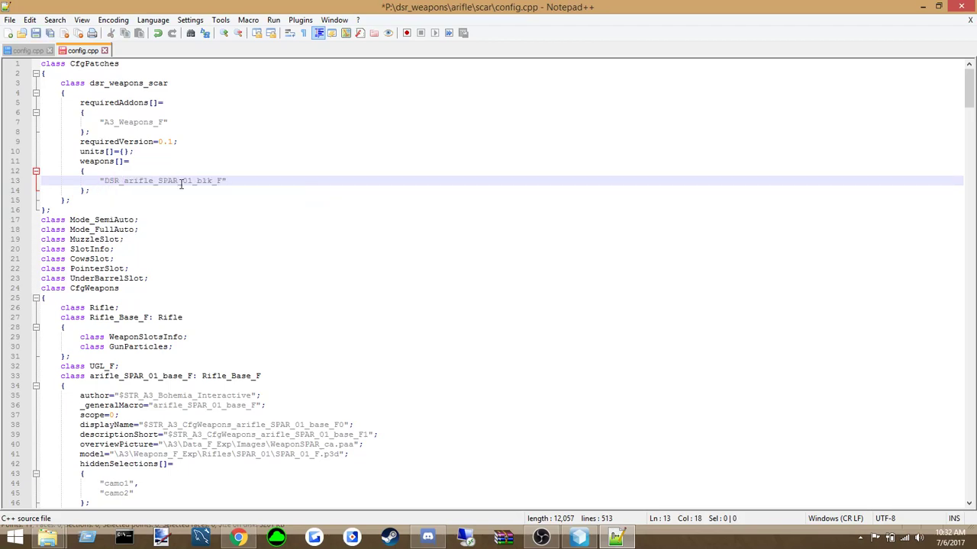
pyautogui.moveTo(158, 181); pyautogui.dragTo(194, 181)
pyautogui.write('SCAR')
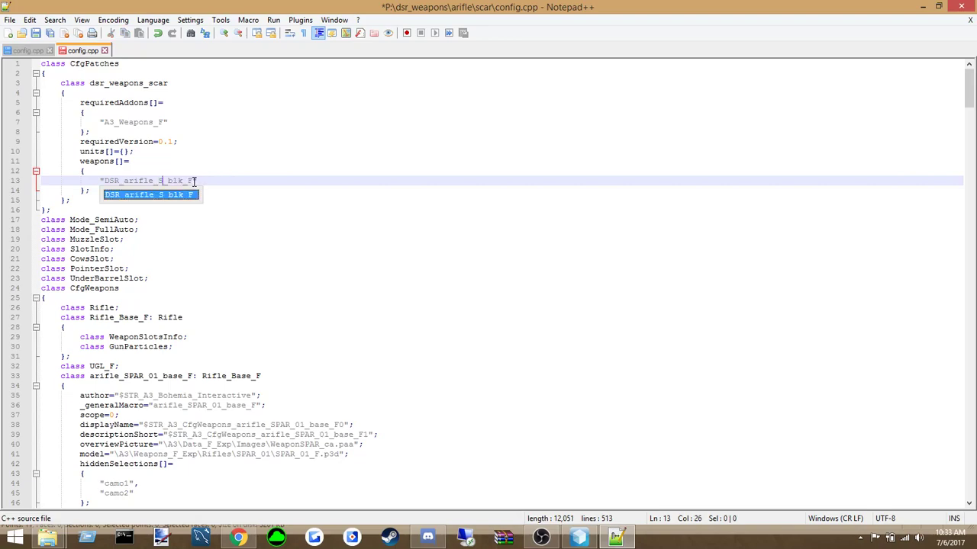
pyautogui.moveTo(197, 181); pyautogui.dragTo(183, 181)
pyautogui.write('tan')
pyautogui.click(114, 207)
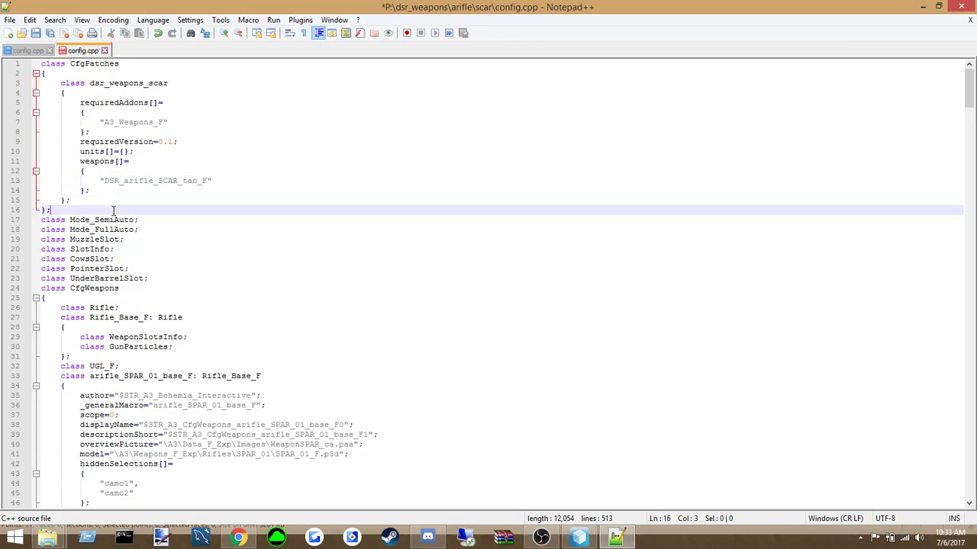
# Remove the tan part from the weapons entry to make it DSR_arifle_SCAR_F, and save the config
pyautogui.click(108, 200)
pyautogui.moveTo(197, 182); pyautogui.dragTo(179, 182)
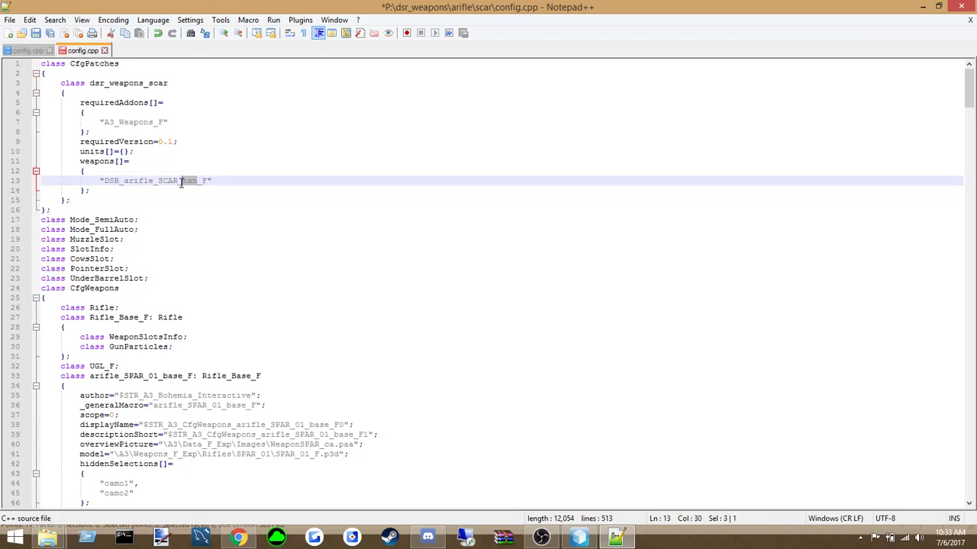
pyautogui.press('BackSpace')
pyautogui.click(140, 220)
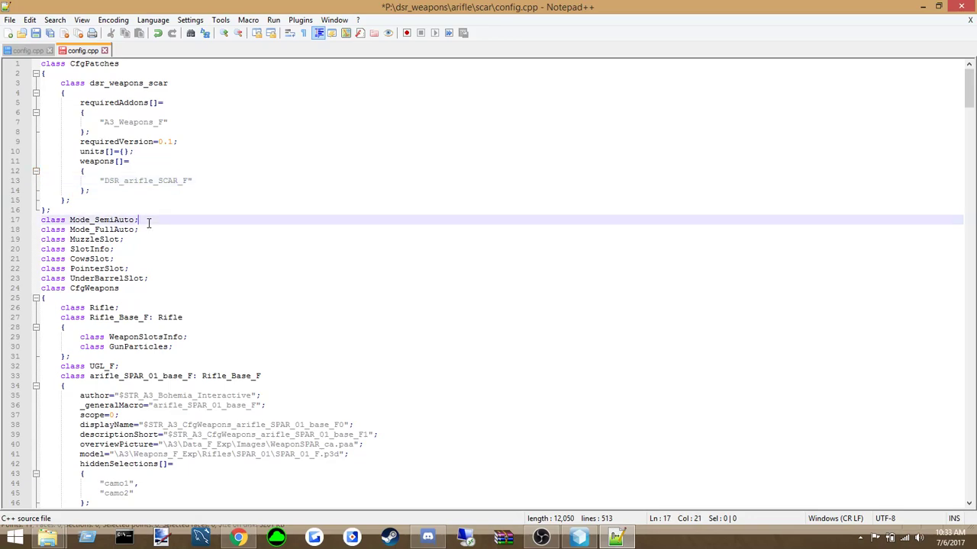
pyautogui.click(10, 20)
pyautogui.click(28, 101)
pyautogui.click(152, 191)
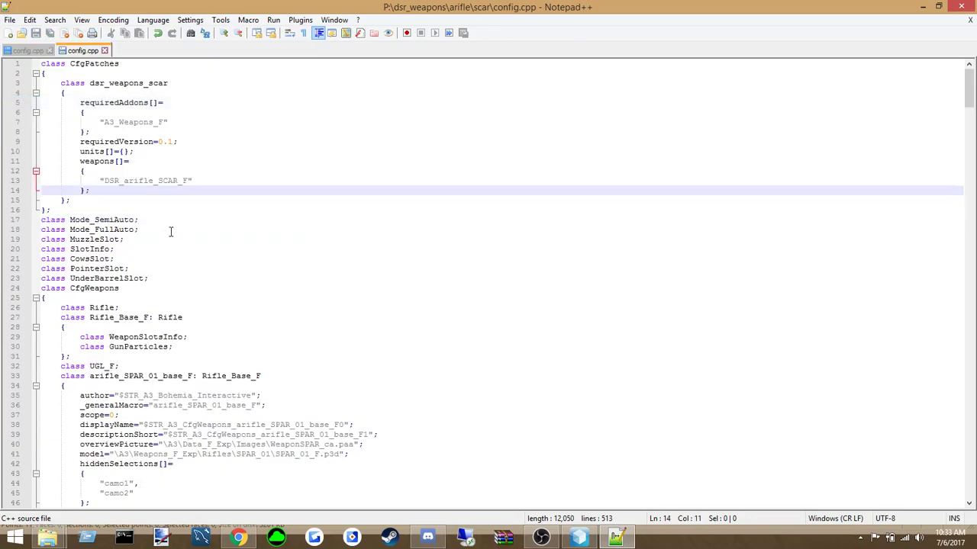
# Look over the arifle_SPAR_01_base_F class and the variant classes near the end of the config
pyautogui.scroll(-1, 197, 259)
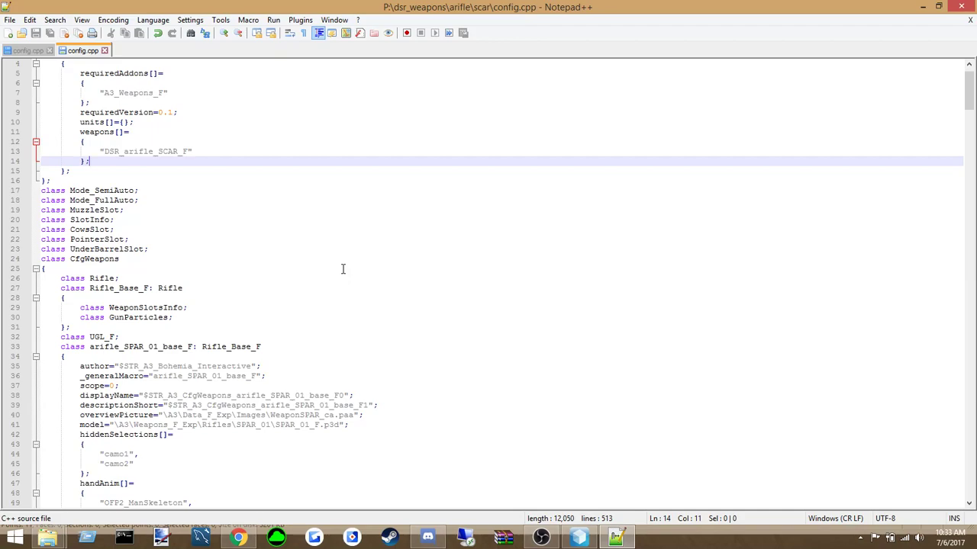
pyautogui.click(149, 347)
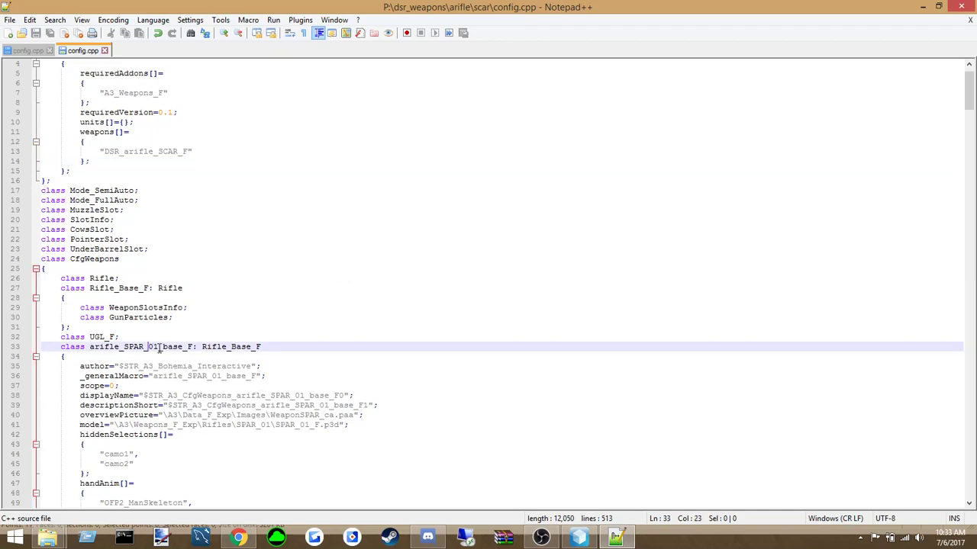
pyautogui.moveTo(158, 348); pyautogui.dragTo(124, 348)
pyautogui.scroll(-1, 186, 348)
pyautogui.click(187, 347)
pyautogui.moveTo(969, 96); pyautogui.dragTo(944, 462)
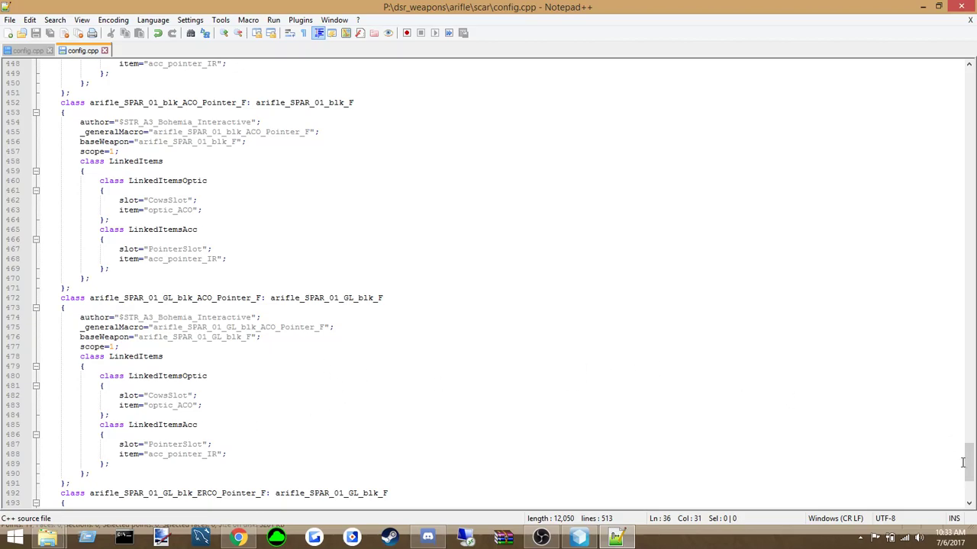
pyautogui.moveTo(970, 462); pyautogui.dragTo(971, 101)
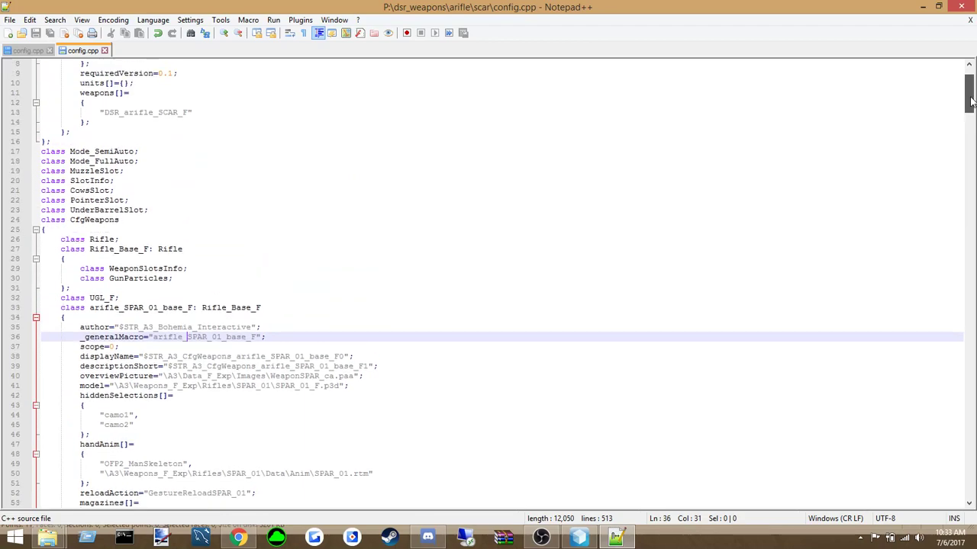
# Examine the camo1 and camo2 entries in the base rifle's hiddenSelections
pyautogui.click(174, 395)
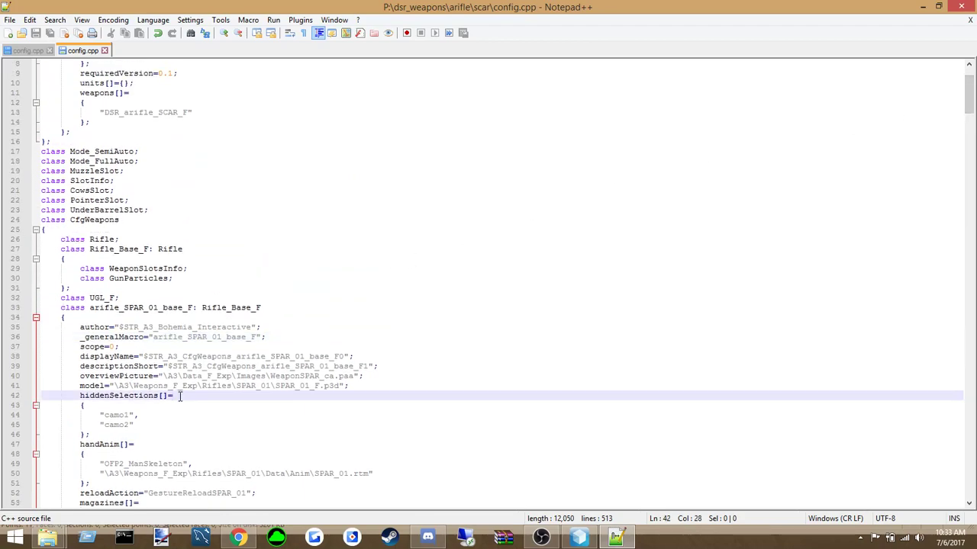
pyautogui.moveTo(145, 428); pyautogui.dragTo(114, 403)
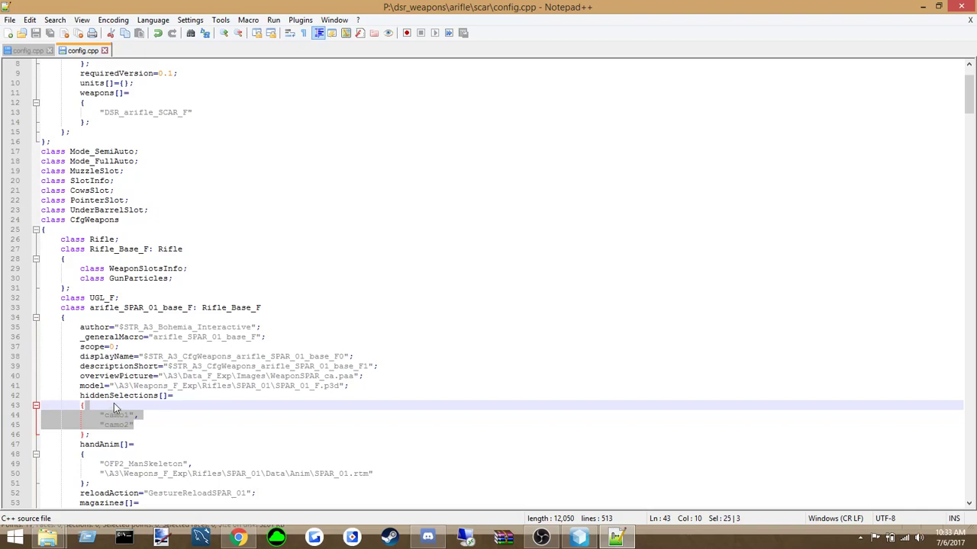
pyautogui.click(149, 427)
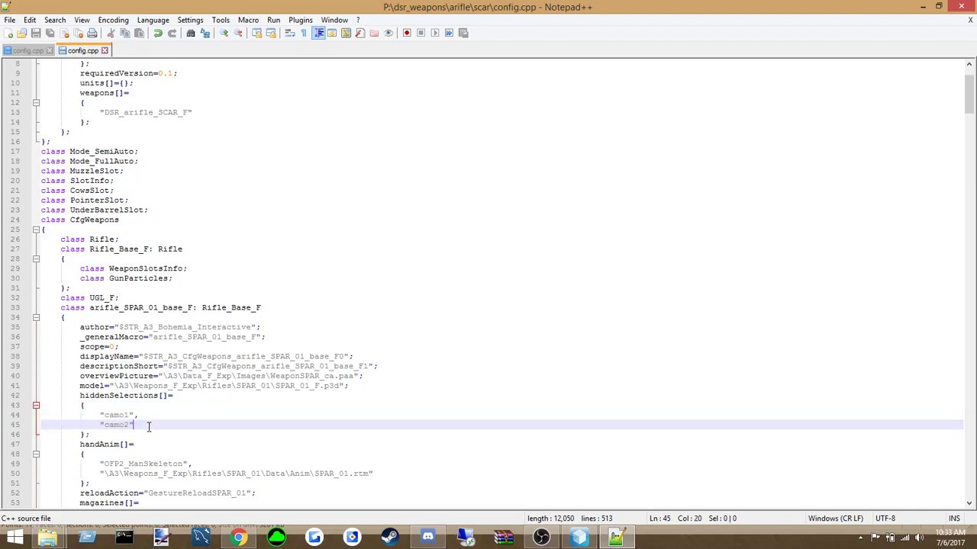
pyautogui.click(114, 418)
pyautogui.click(115, 423)
# Switch to Object Builder and, in the View - Pilot LOD, save the main rifle body as a new named selection camo1
pyautogui.click(574, 539)
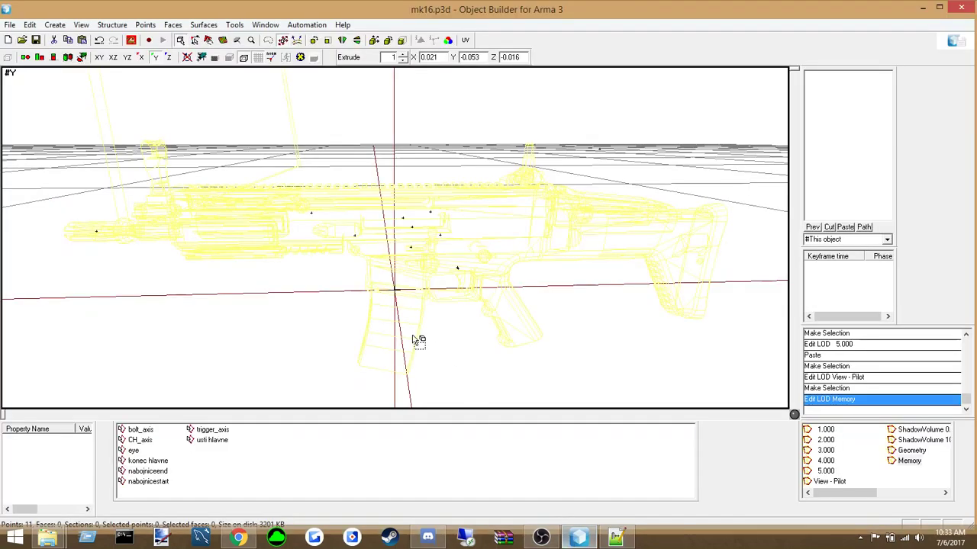
pyautogui.click(827, 480)
pyautogui.moveTo(342, 157); pyautogui.dragTo(389, 197)
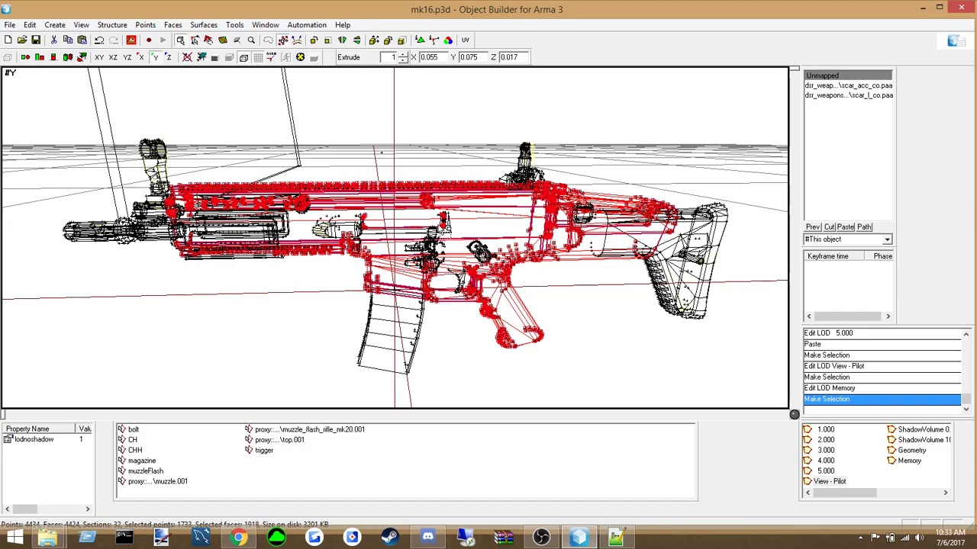
pyautogui.rightClick(296, 486)
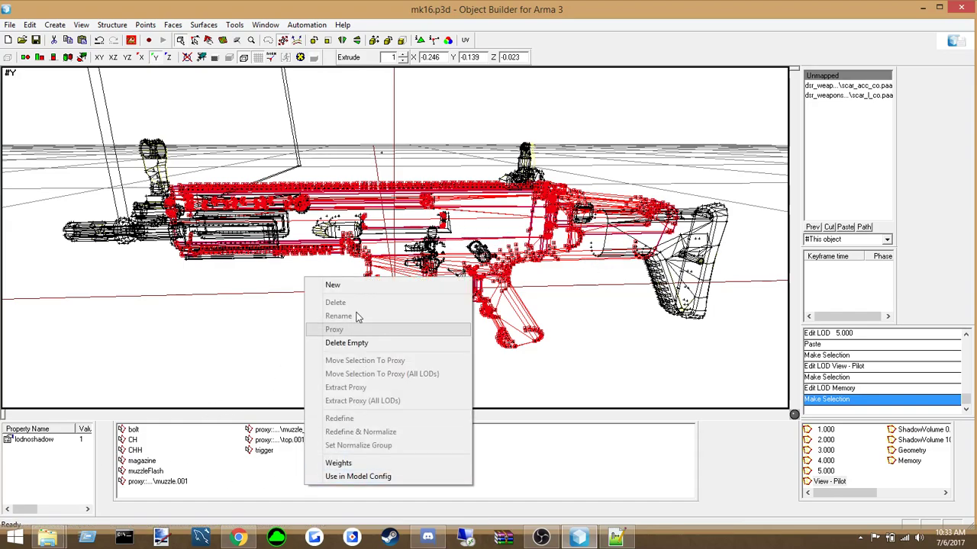
pyautogui.click(328, 283)
pyautogui.write('camo1')
pyautogui.press('Return')
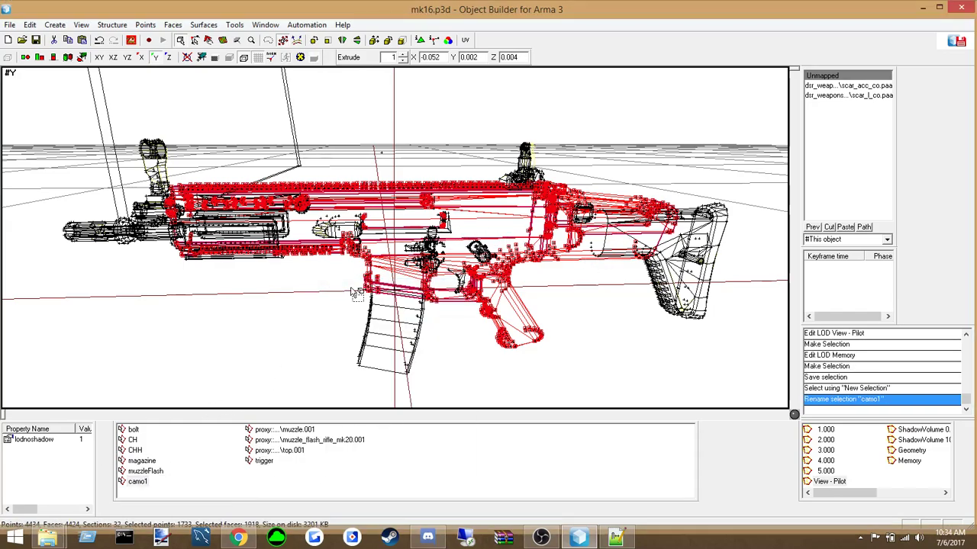
# Check which parts the camo1 selection covers by selecting and clearing it, and start the external model viewer
pyautogui.click(261, 337)
pyautogui.click(142, 473)
pyautogui.click(137, 482)
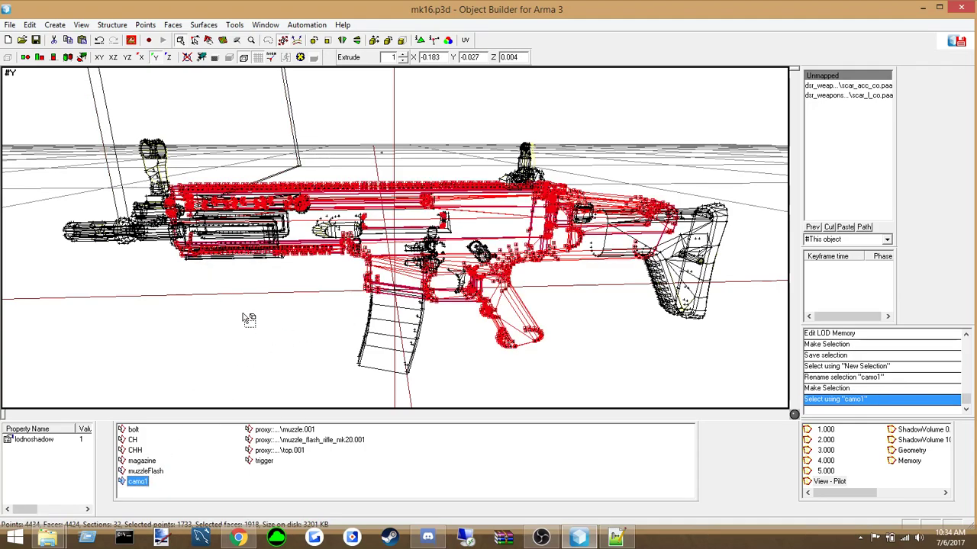
pyautogui.click(247, 323)
pyautogui.click(137, 483)
pyautogui.click(130, 40)
pyautogui.click(148, 49)
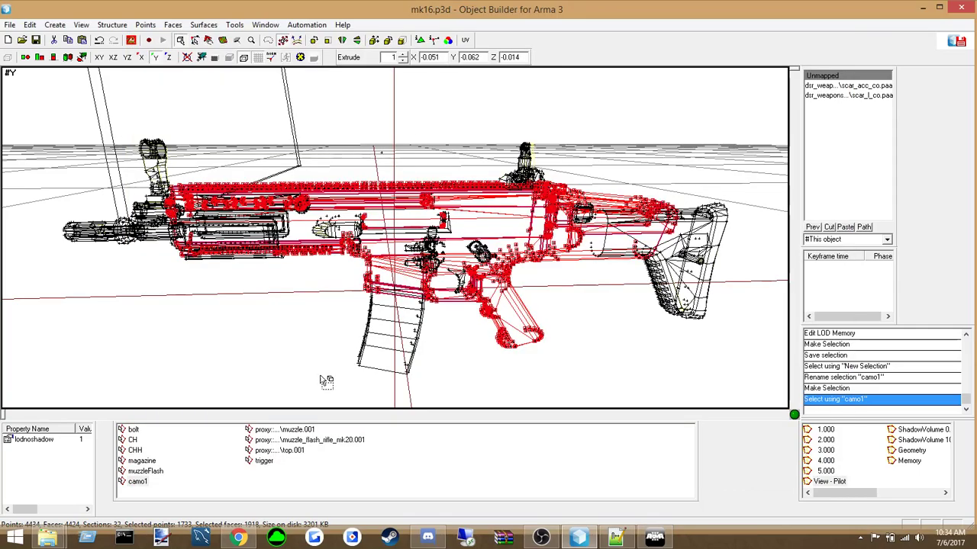
pyautogui.click(137, 482)
pyautogui.click(197, 366)
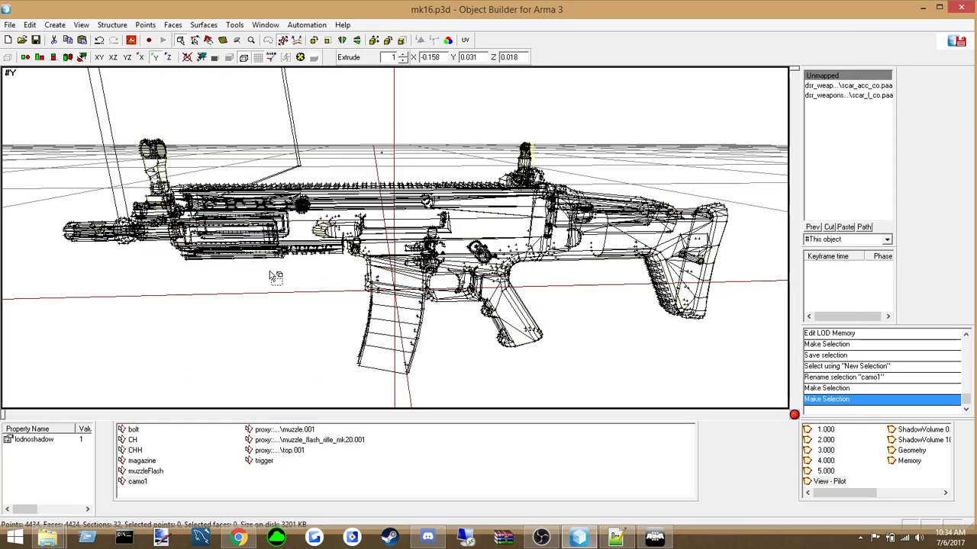
# Switch to the config in Notepad++ and examine the base rifle's hiddenSelections entries and the properties below them
pyautogui.click(615, 538)
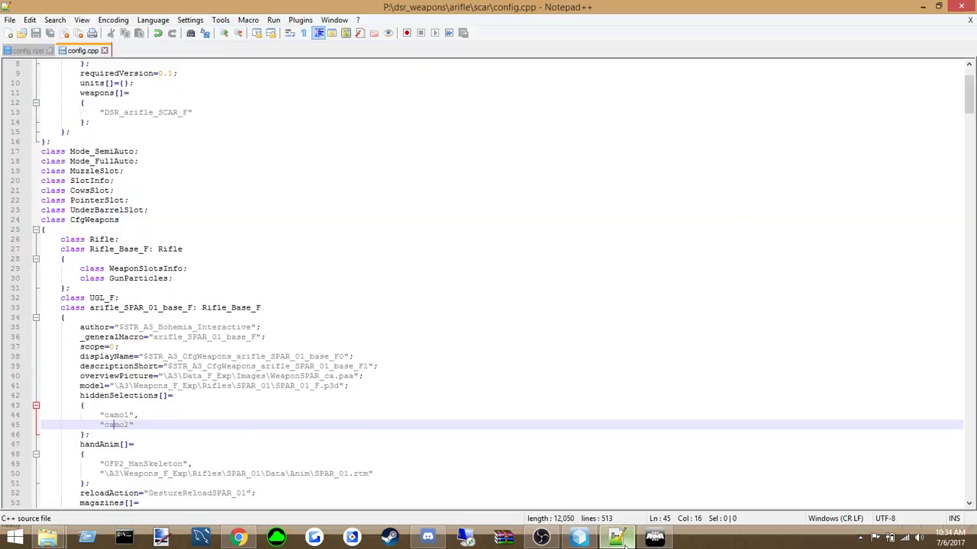
pyautogui.click(118, 416)
pyautogui.scroll(-1, 118, 415)
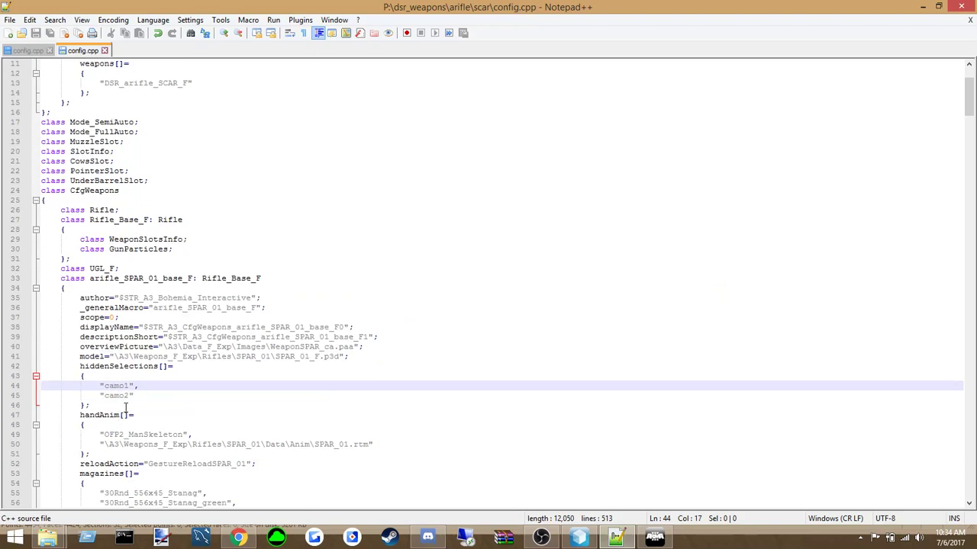
pyautogui.scroll(-2, 134, 399)
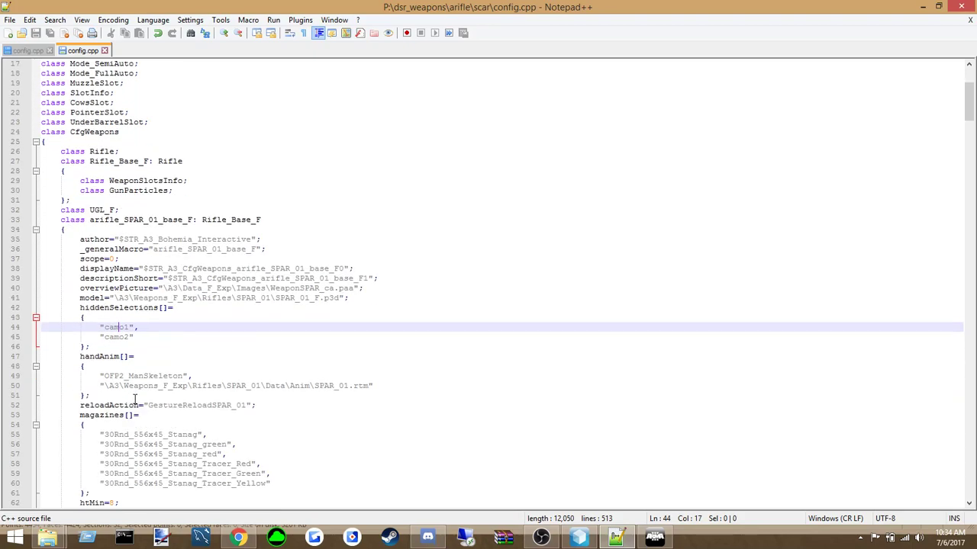
pyautogui.scroll(-13, 134, 399)
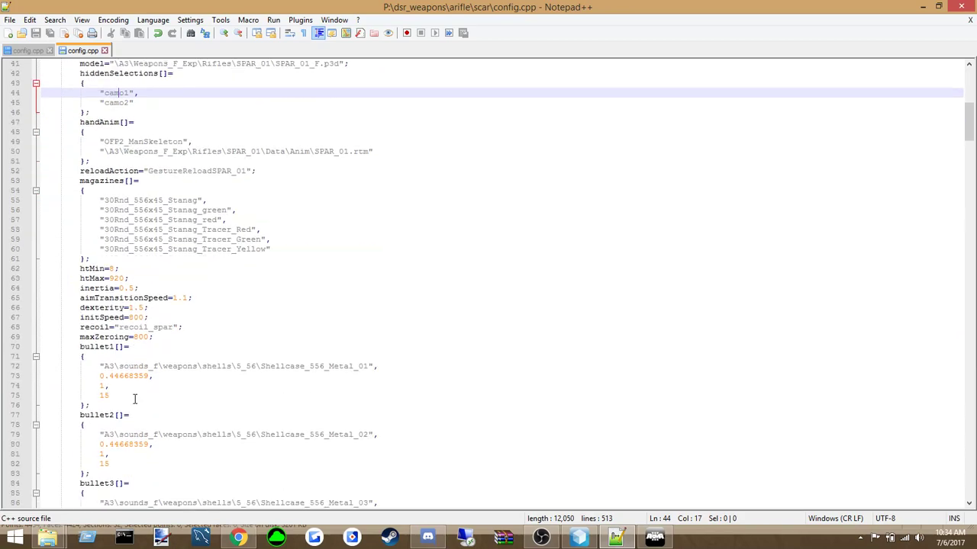
pyautogui.scroll(7, 135, 398)
pyautogui.scroll(5, 134, 398)
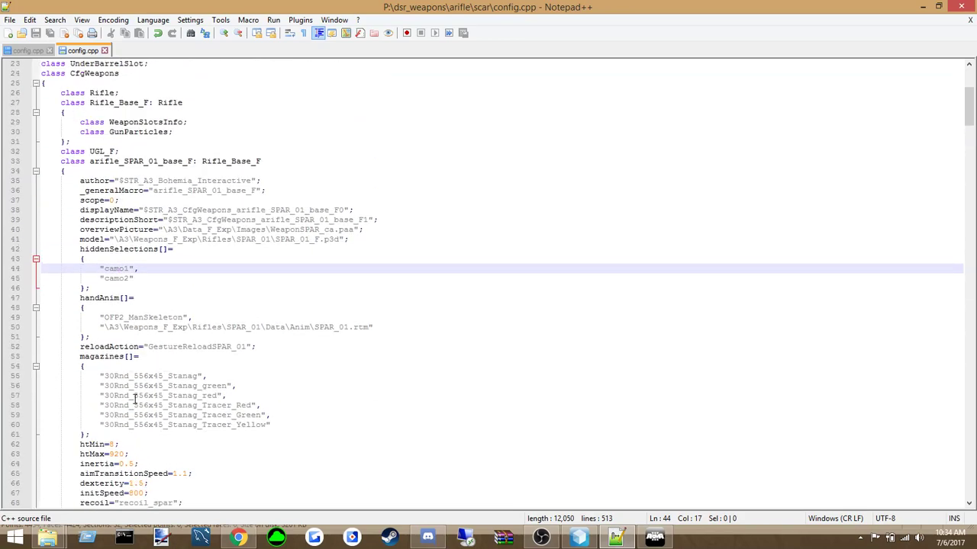
# Add a hiddenSelectionsTextures property on a new line below the base rifle's hiddenSelections block
pyautogui.click(144, 320)
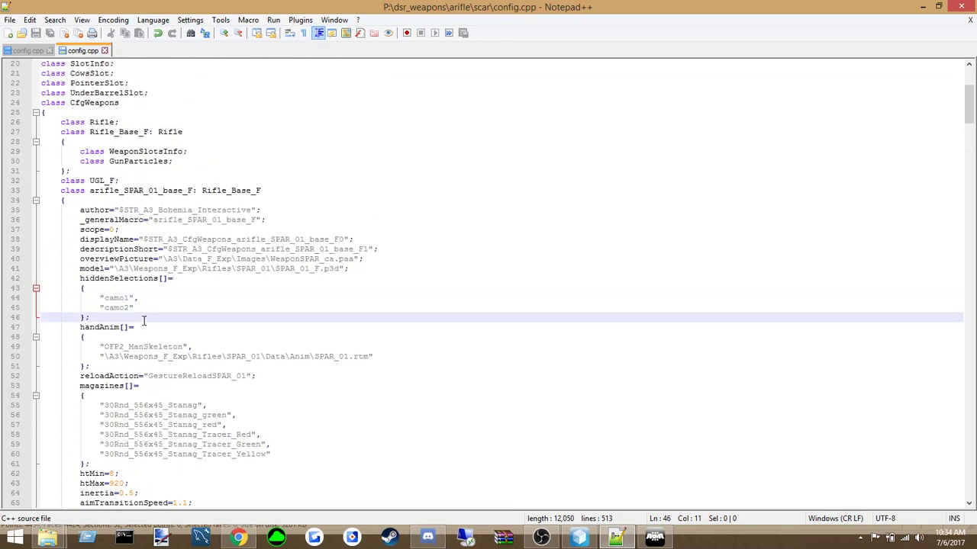
pyautogui.press('Return')
pyautogui.write('pict')
pyautogui.press('BackSpace')
pyautogui.press('BackSpace')
pyautogui.press('BackSpace')
pyautogui.press('BackSpace')
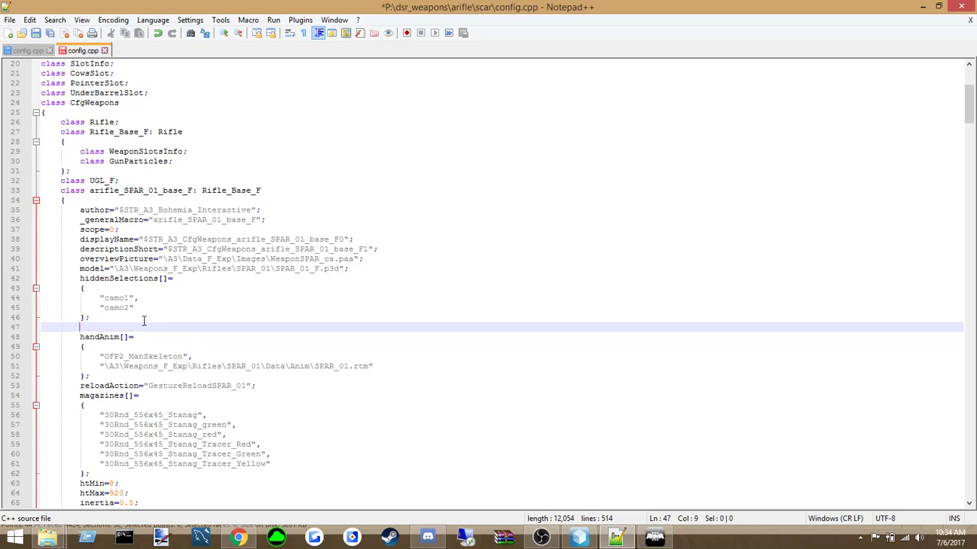
pyautogui.write('hidden')
pyautogui.hotkey('shift', 'pageup')
pyautogui.write('S')
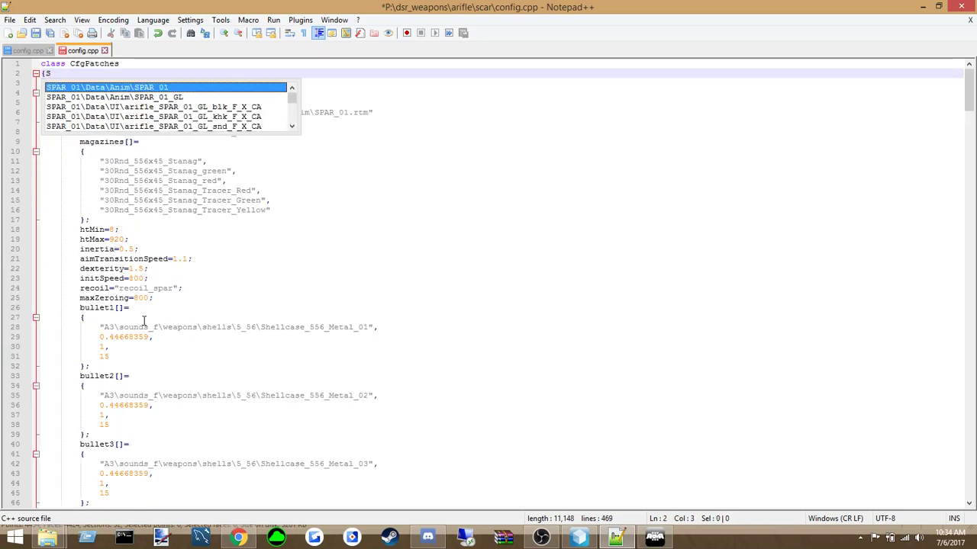
pyautogui.click(160, 35)
pyautogui.click(177, 396)
pyautogui.scroll(-2, 178, 395)
pyautogui.click(118, 443)
pyautogui.write('Selectio')
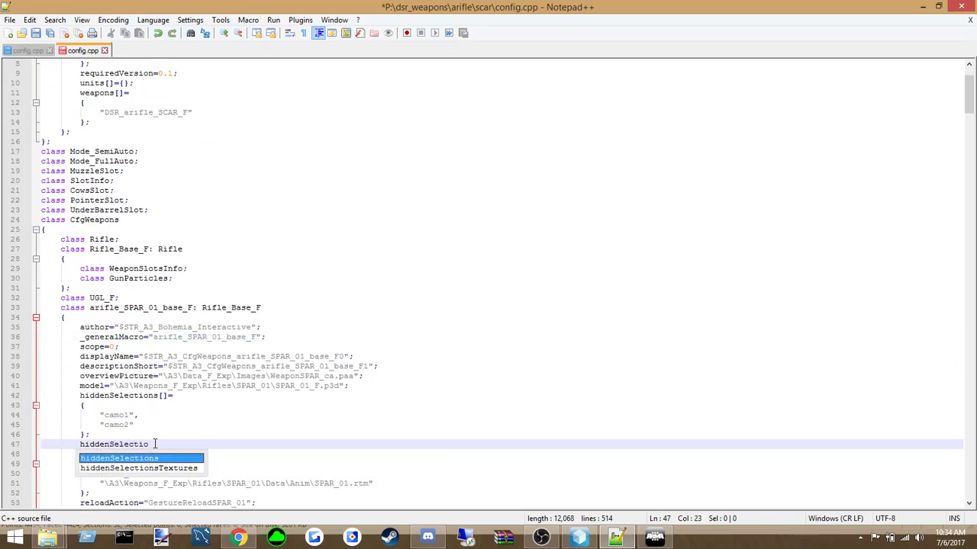
pyautogui.doubleClick(158, 468)
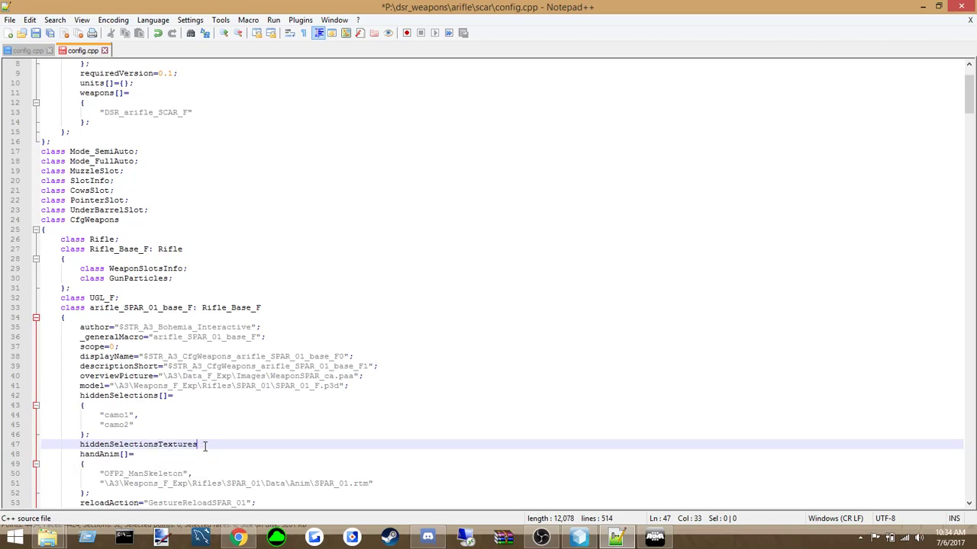
# Complete hiddenSelectionsTextures as an array containing the texture path "mikespath\shitlord\mk16_co.paa"
pyautogui.write('{')
pyautogui.press('BackSpace')
pyautogui.write('{')
pyautogui.press('BackSpace')
pyautogui.write('[][')
pyautogui.press('BackSpace')
pyautogui.write('= {""};')
pyautogui.click(225, 446)
pyautogui.write('mikespath')
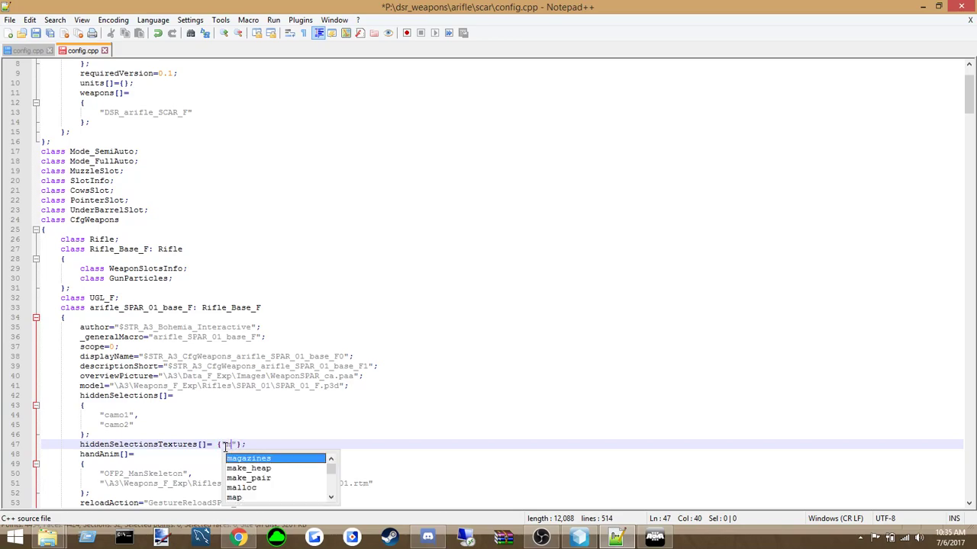
pyautogui.write('\\')
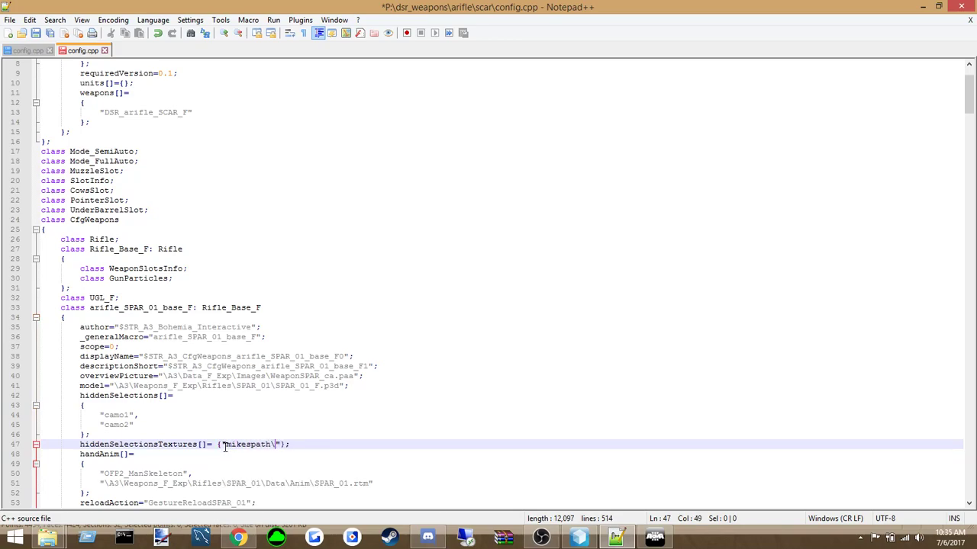
pyautogui.write('shitlord\\')
pyautogui.write('mk16.')
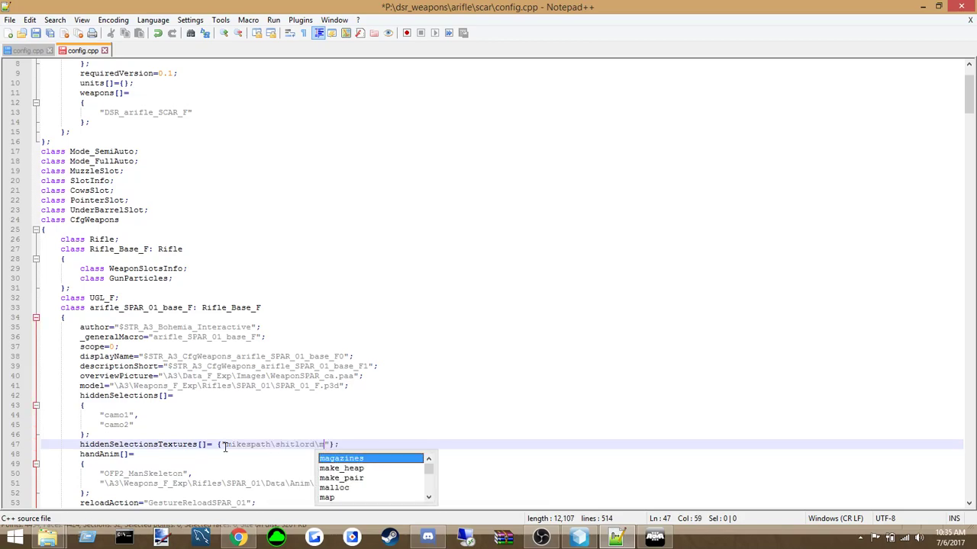
pyautogui.press('BackSpace')
pyautogui.write('_co.paa')
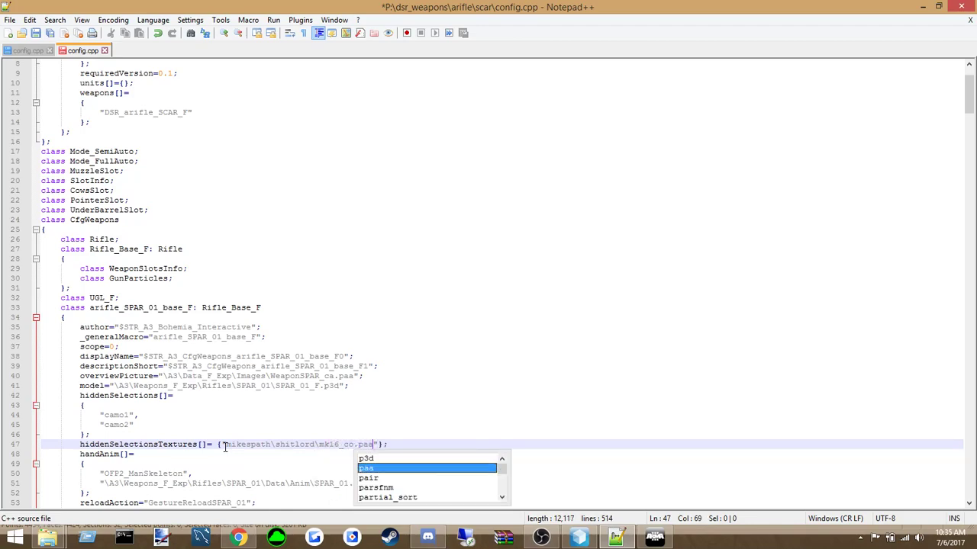
pyautogui.click(336, 444)
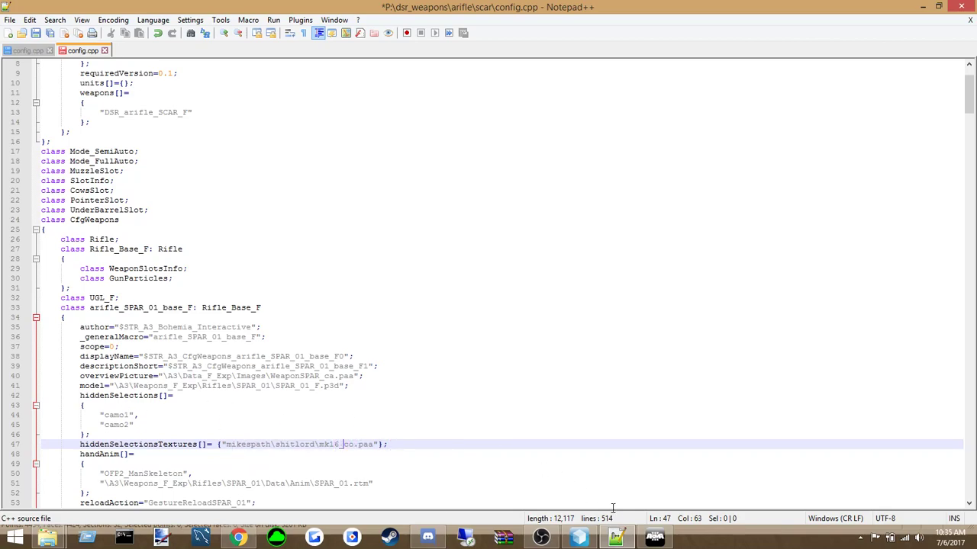
# View the rifle in the model viewer, and in Object Builder highlight the magazine selection, then the camo1 selection
pyautogui.hotkey('alt', 'Tab')
pyautogui.scroll(-3, 489, 259)
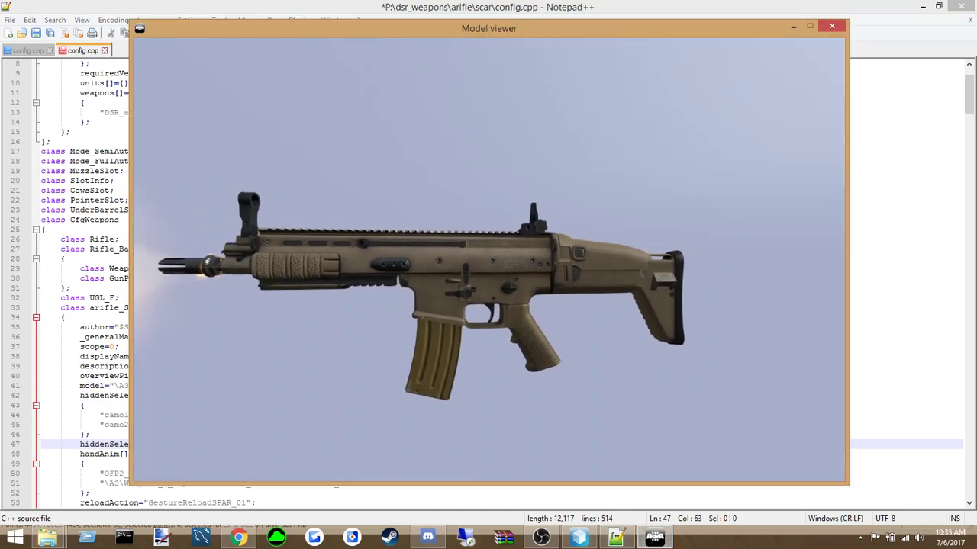
pyautogui.hotkey('alt', 'Tab')
pyautogui.click(579, 538)
pyautogui.click(141, 461)
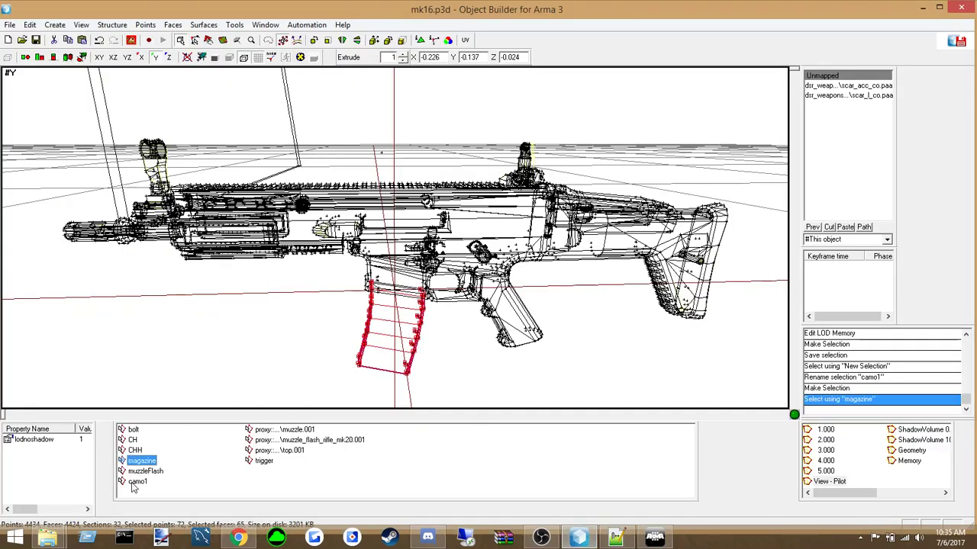
pyautogui.click(137, 481)
# Inspect in the model viewer which parts of the rifle the camo1 selection covers, from close up and from afar
pyautogui.click(654, 538)
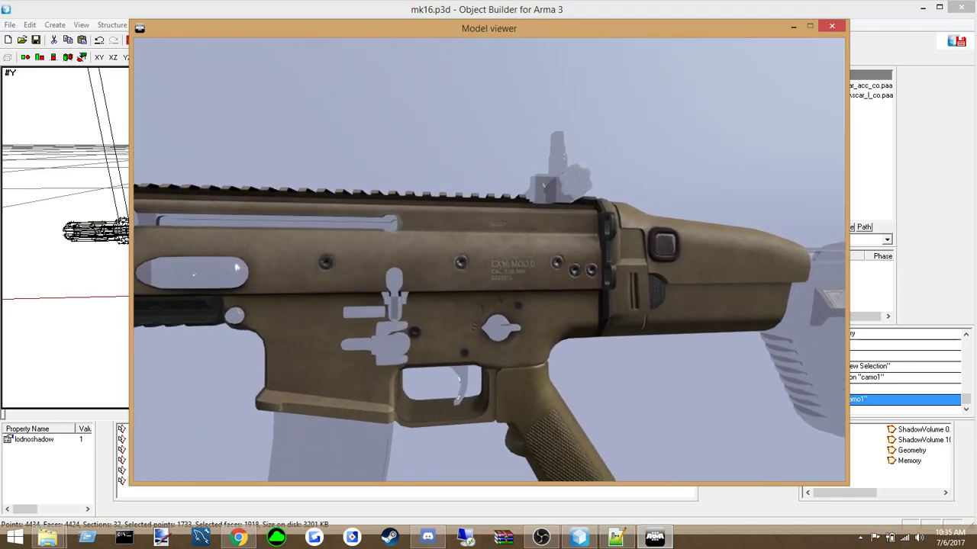
pyautogui.scroll(2, 488, 260)
pyautogui.scroll(-2, 489, 260)
pyautogui.scroll(4, 488, 259)
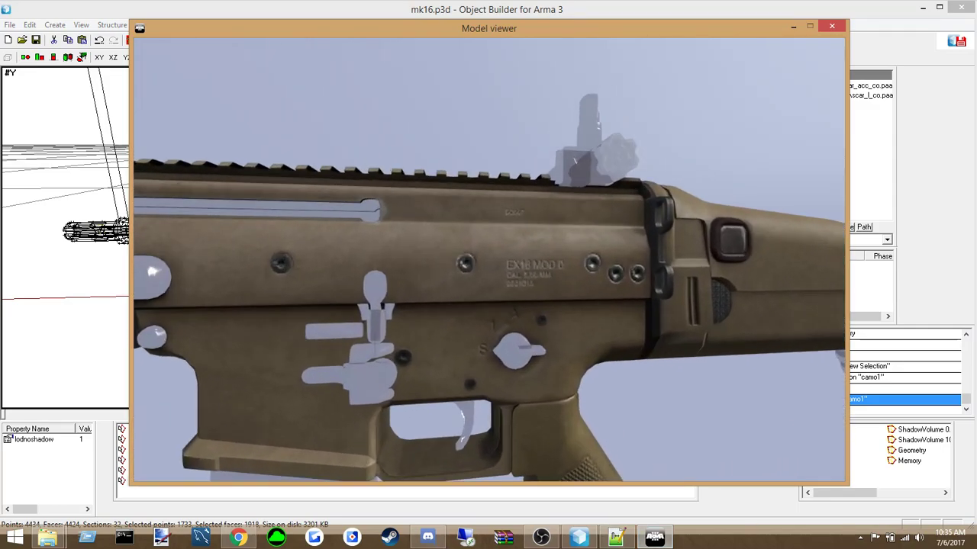
pyautogui.scroll(-5, 489, 259)
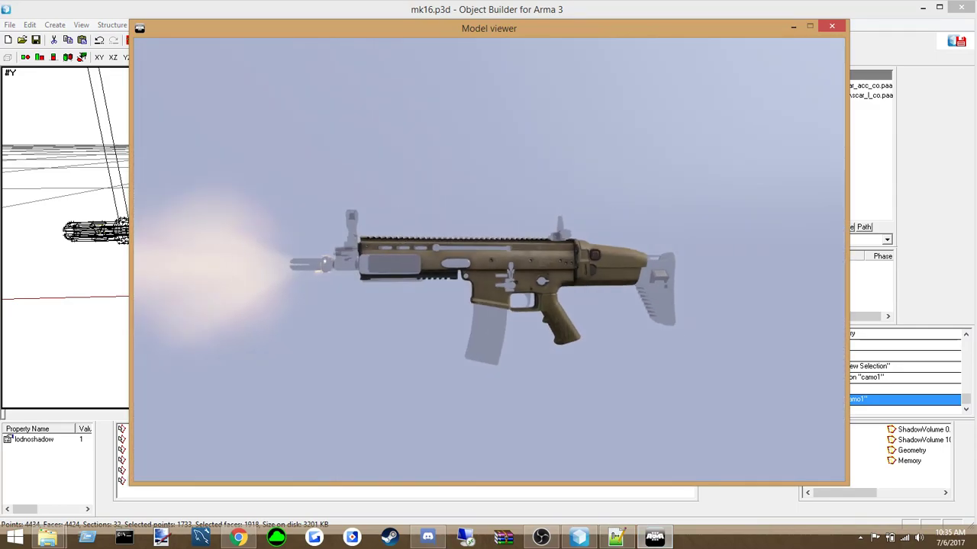
pyautogui.scroll(2, 488, 259)
pyautogui.scroll(-1, 489, 259)
pyautogui.scroll(5, 488, 260)
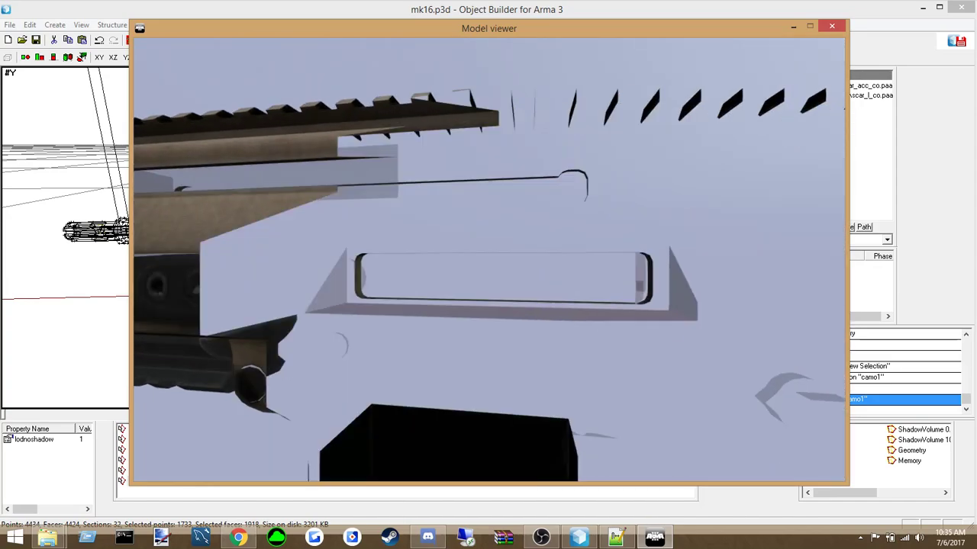
pyautogui.scroll(-2, 488, 260)
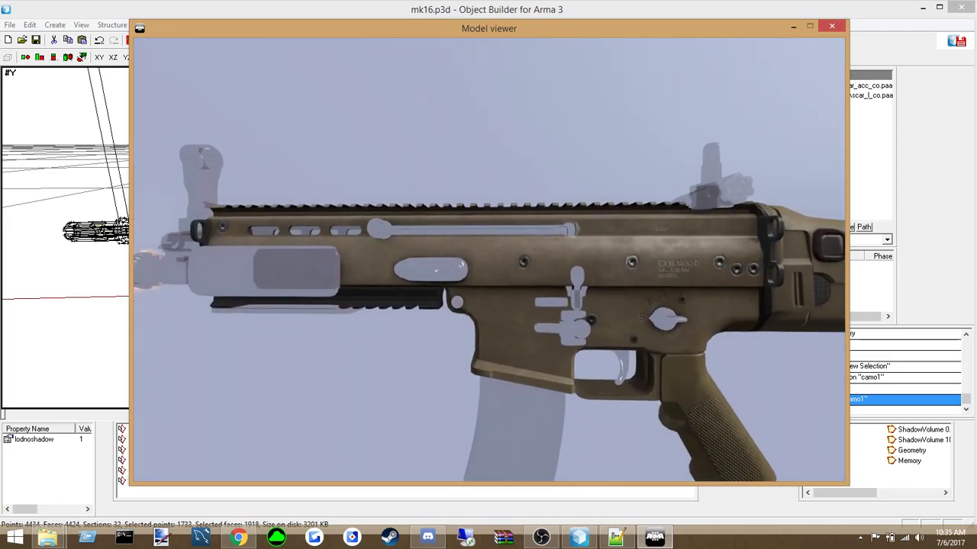
# Return to Object Builder, save the mk16 model and clear the camo1 highlight
pyautogui.hotkey('alt', 'Tab')
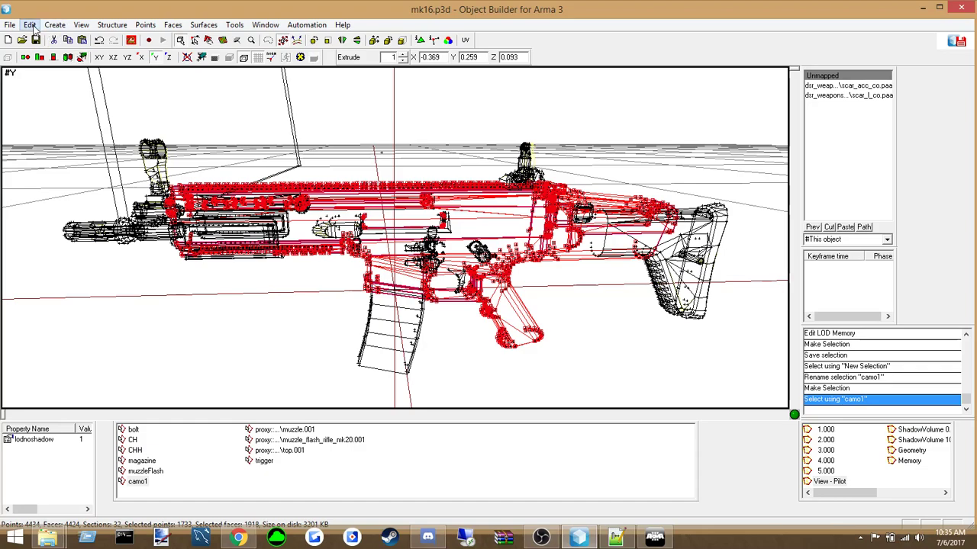
pyautogui.click(10, 24)
pyautogui.click(31, 102)
pyautogui.click(283, 324)
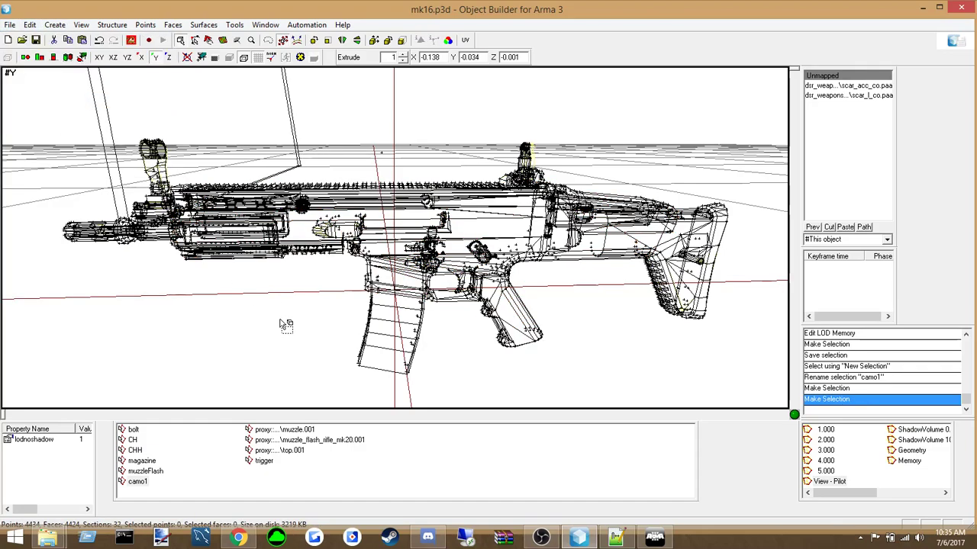
# In the config, delete the hiddenSelectionsTextures line and the camo1 and camo2 entries from hiddenSelections, and save the file
pyautogui.click(616, 537)
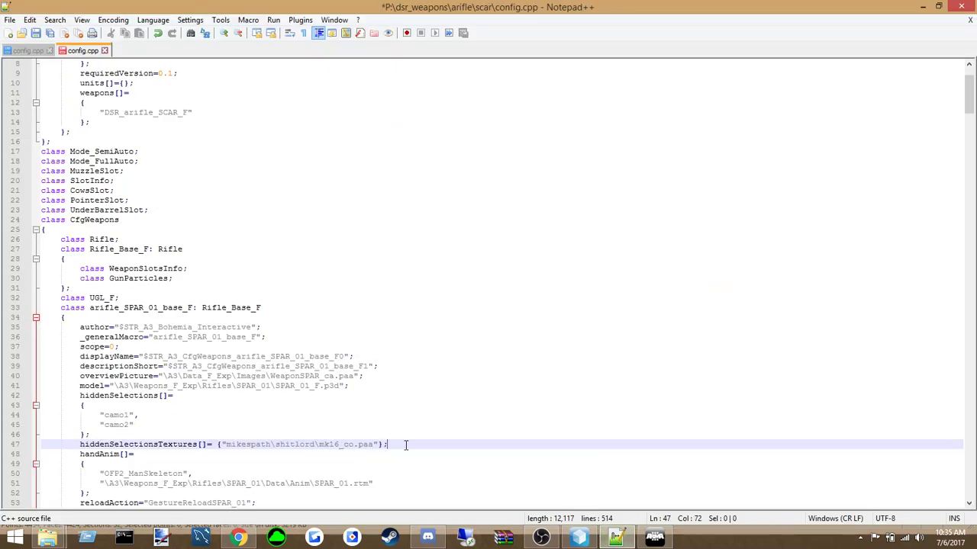
pyautogui.moveTo(405, 445); pyautogui.dragTo(405, 437)
pyautogui.press('Delete')
pyautogui.moveTo(132, 425); pyautogui.dragTo(132, 404)
pyautogui.press('Delete')
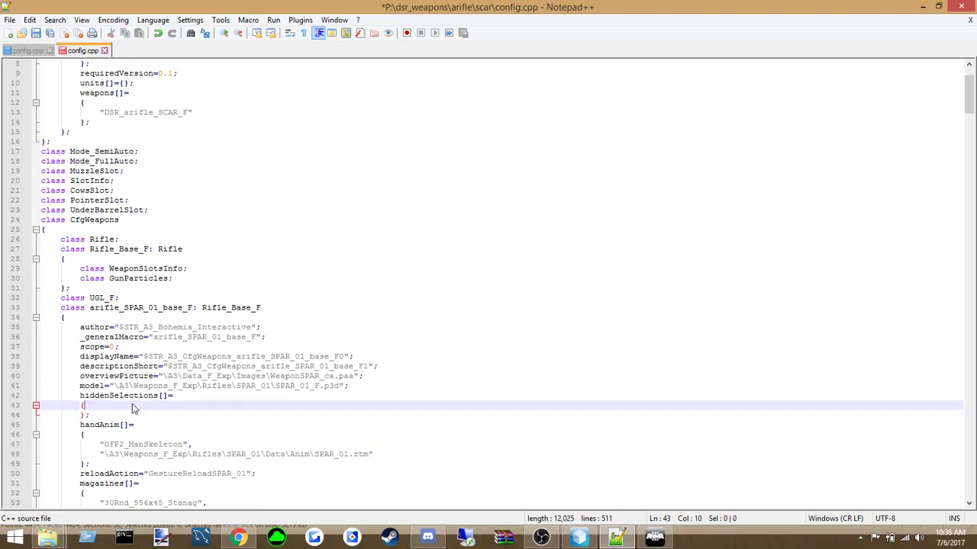
pyautogui.click(122, 415)
pyautogui.click(10, 19)
pyautogui.click(27, 101)
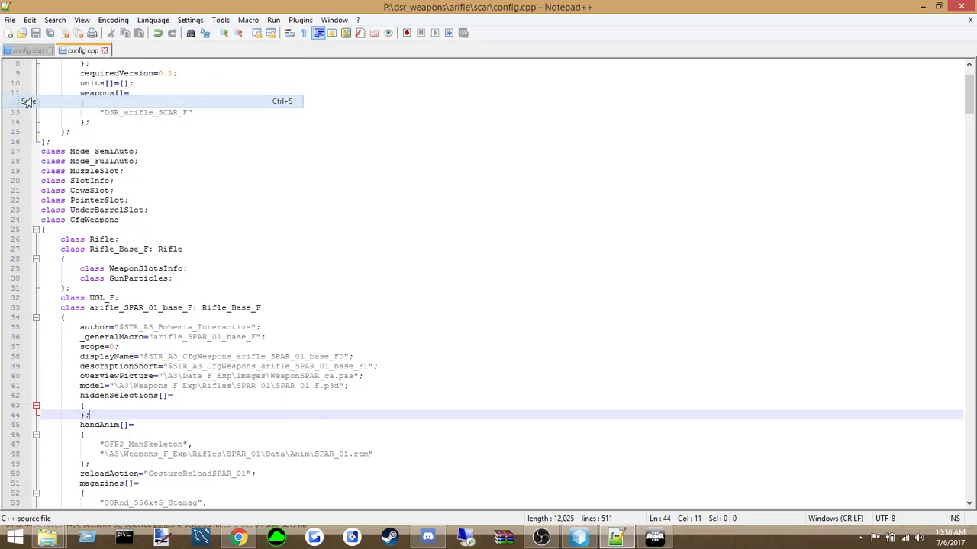
# Rename the arifle_SPAR_01_base_F class to DSR_arifle_SCAR_base_F
pyautogui.click(226, 356)
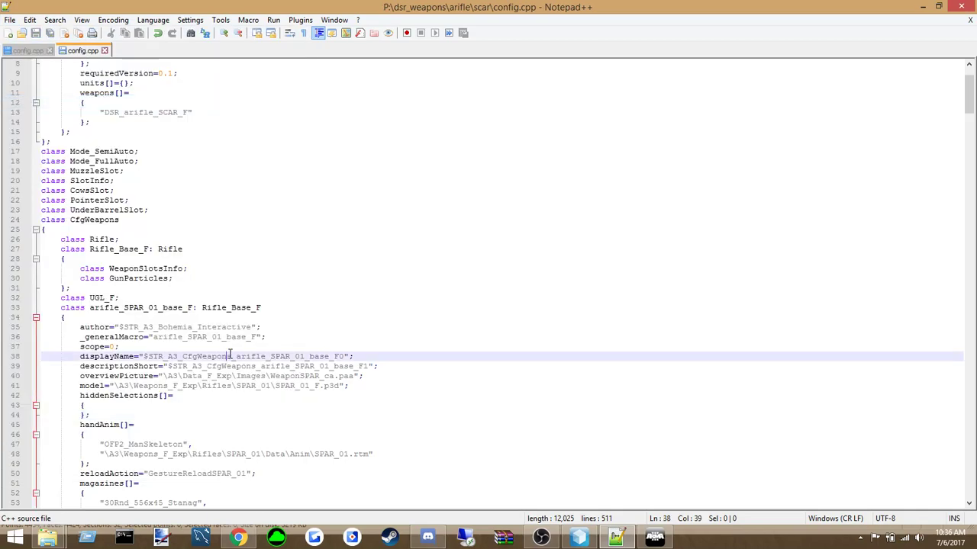
pyautogui.click(90, 308)
pyautogui.write('DSR_arifle_SCAR_F')
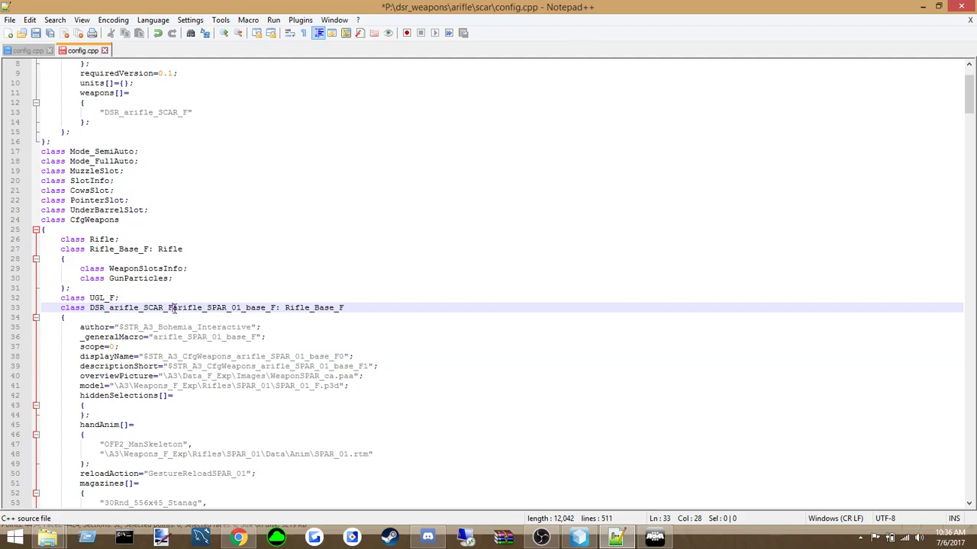
pyautogui.moveTo(171, 308); pyautogui.dragTo(273, 308)
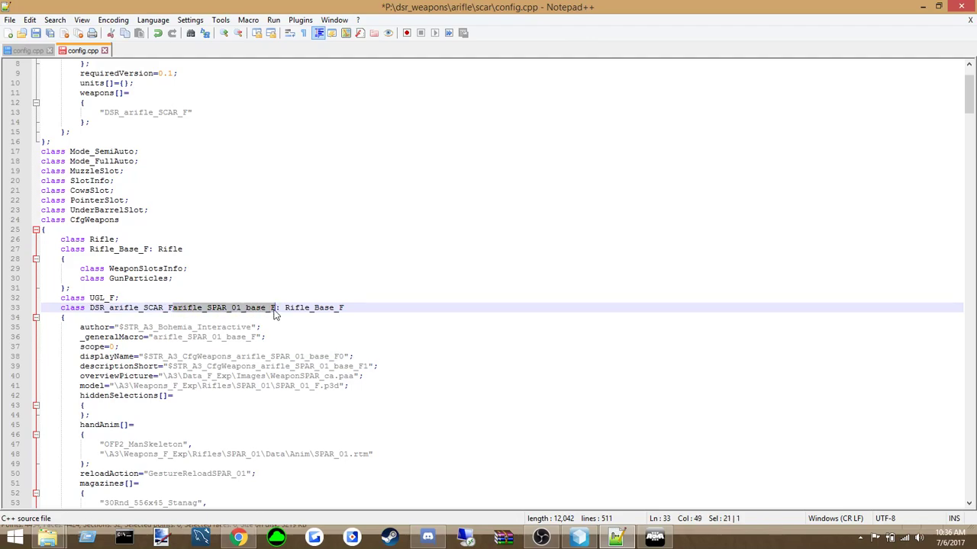
pyautogui.press('Delete')
pyautogui.write('base_')
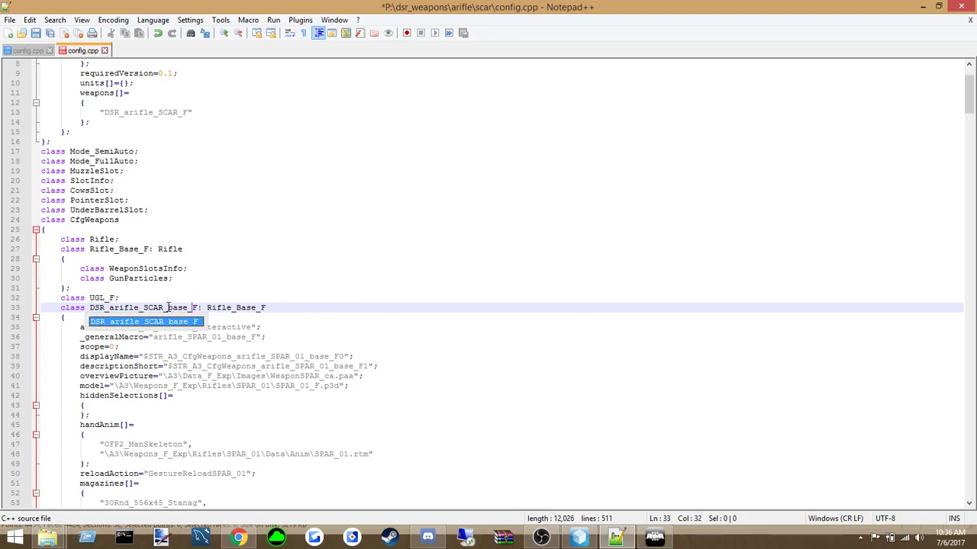
# Set the base class's _generalMacro to DSR_arifle_SCAR_base_F and replace the author value with the mod author's name
pyautogui.doubleClick(168, 307)
pyautogui.hotkey('ctrl', 'c')
pyautogui.doubleClick(200, 337)
pyautogui.hotkey('ctrl', 'v')
pyautogui.moveTo(119, 328); pyautogui.dragTo(252, 329)
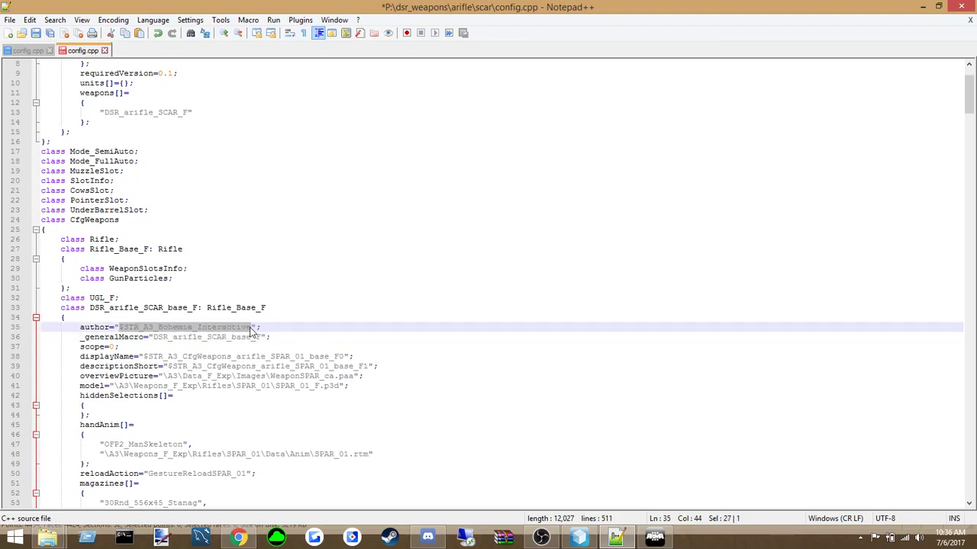
pyautogui.write('Crazy Mike')
# Set the displayName of the DSR_arifle_SCAR_base_F class to "Scar-L 5.56 mm"
pyautogui.click(218, 356)
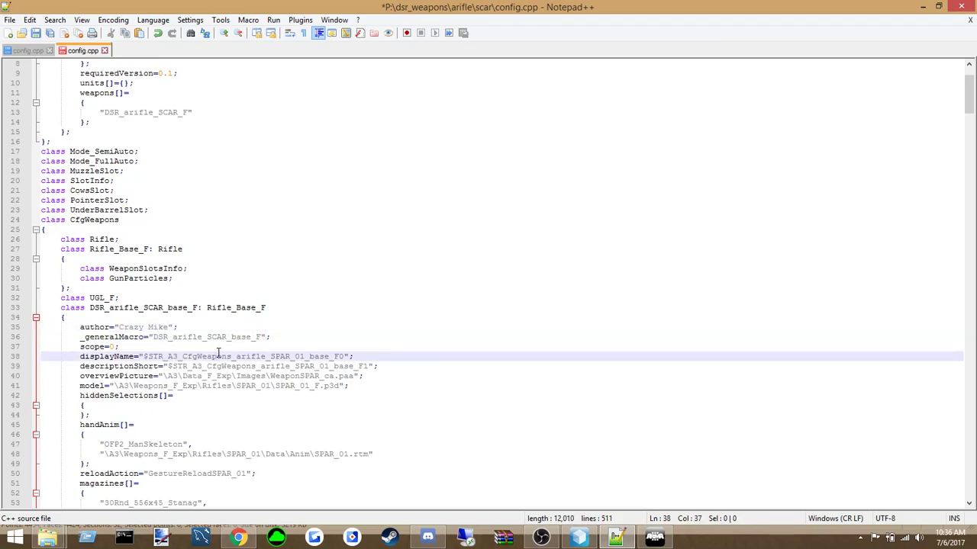
pyautogui.moveTo(345, 356); pyautogui.dragTo(145, 359)
pyautogui.write('S')
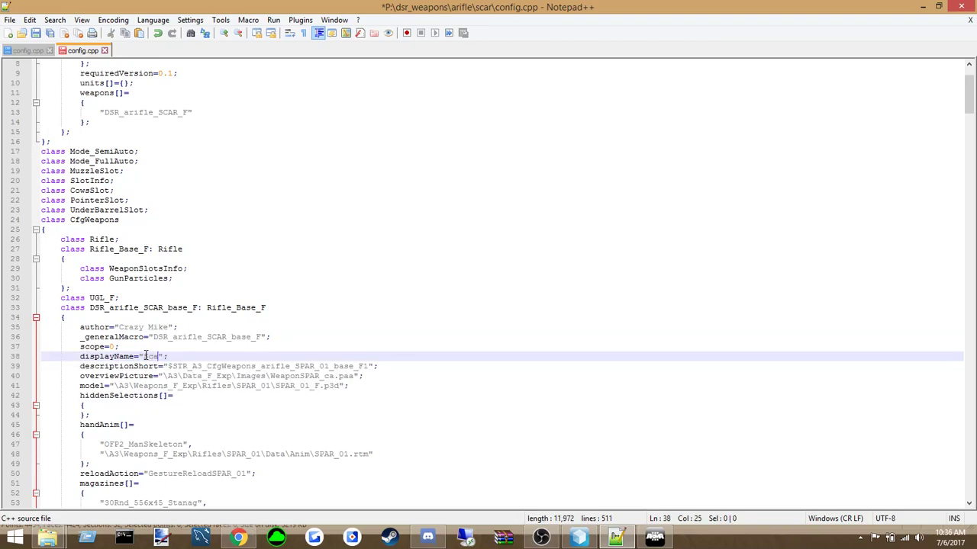
pyautogui.write('car-L ')
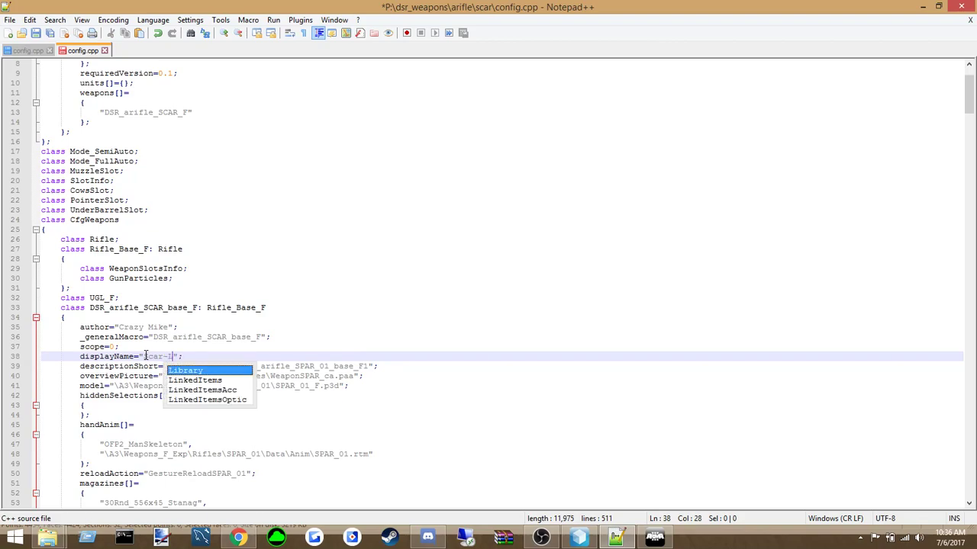
pyautogui.write('5.56 mm')
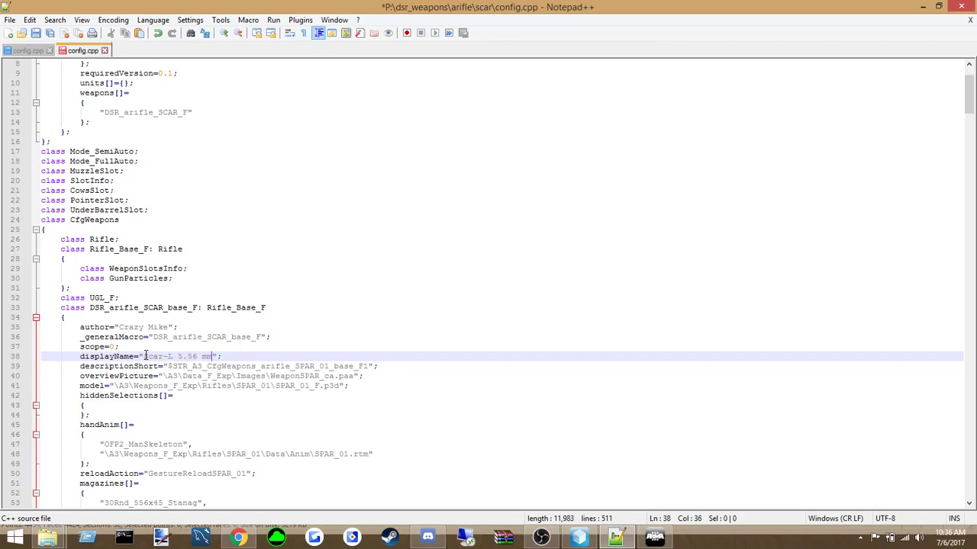
# Replace the base class's descriptionShort value with "5.56 mm Assault rifle"
pyautogui.click(220, 366)
pyautogui.moveTo(169, 366); pyautogui.dragTo(367, 369)
pyautogui.write('5.56 mm')
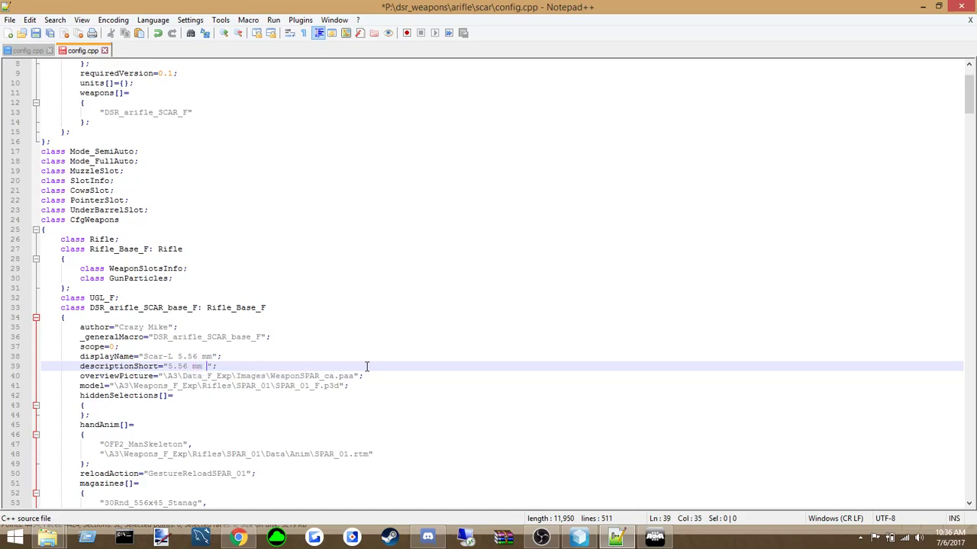
pyautogui.write(' Assault rifle')
# Set the base class's model path to dsr_weapons\arifle\scar\mk16.p3d and save the config file
pyautogui.click(183, 389)
pyautogui.click(143, 376)
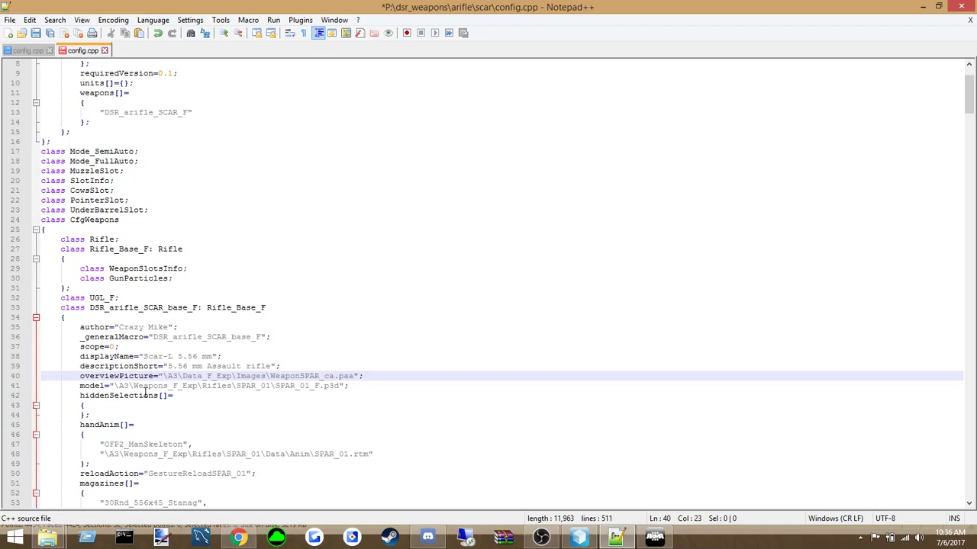
pyautogui.click(145, 396)
pyautogui.click(113, 386)
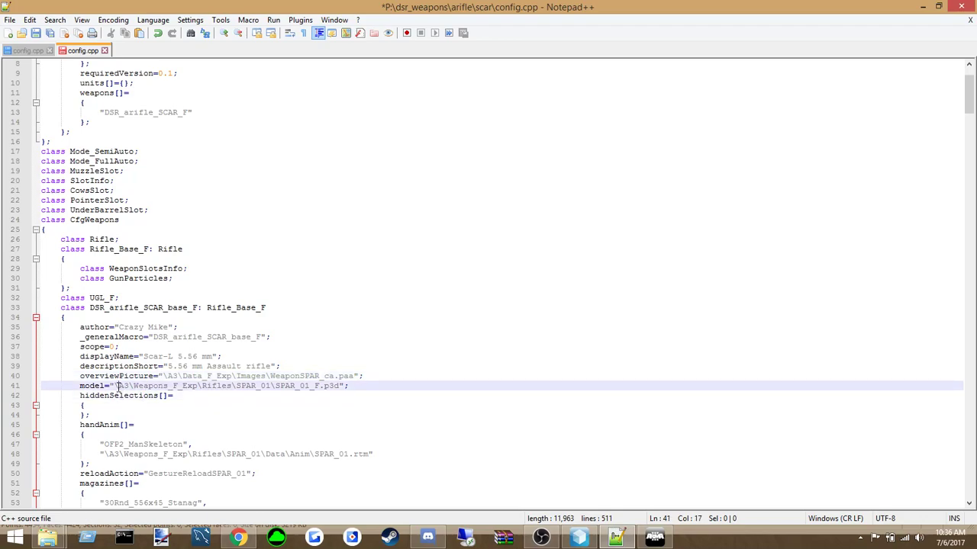
pyautogui.moveTo(114, 386); pyautogui.dragTo(322, 387)
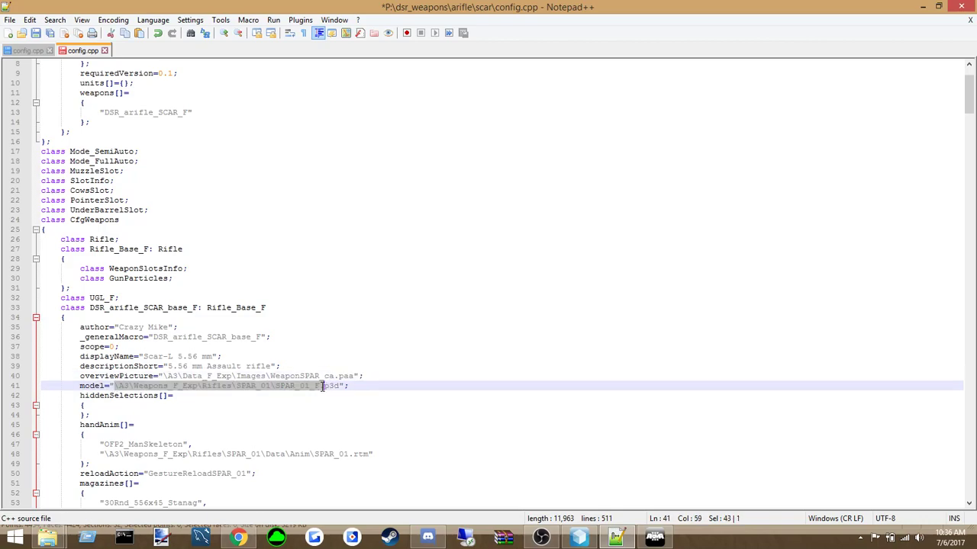
pyautogui.write('dsr_weap')
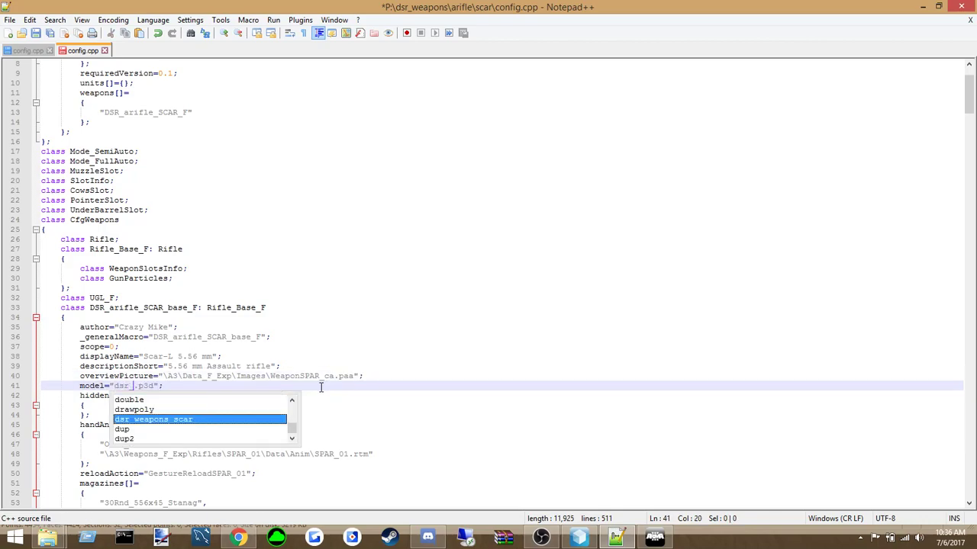
pyautogui.write('ons\\arifle')
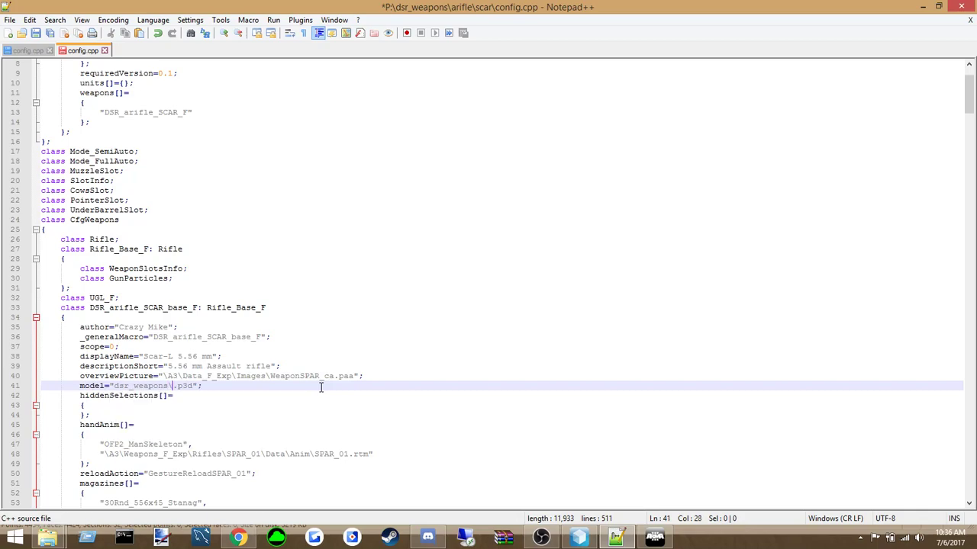
pyautogui.write('\\')
pyautogui.press('Return')
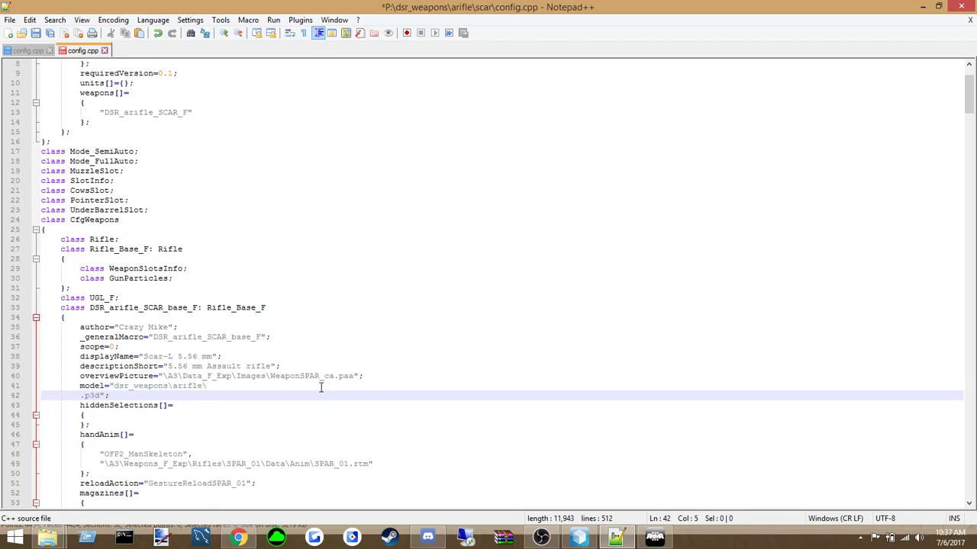
pyautogui.press('BackSpace')
pyautogui.press('BackSpace')
pyautogui.press('BackSpace')
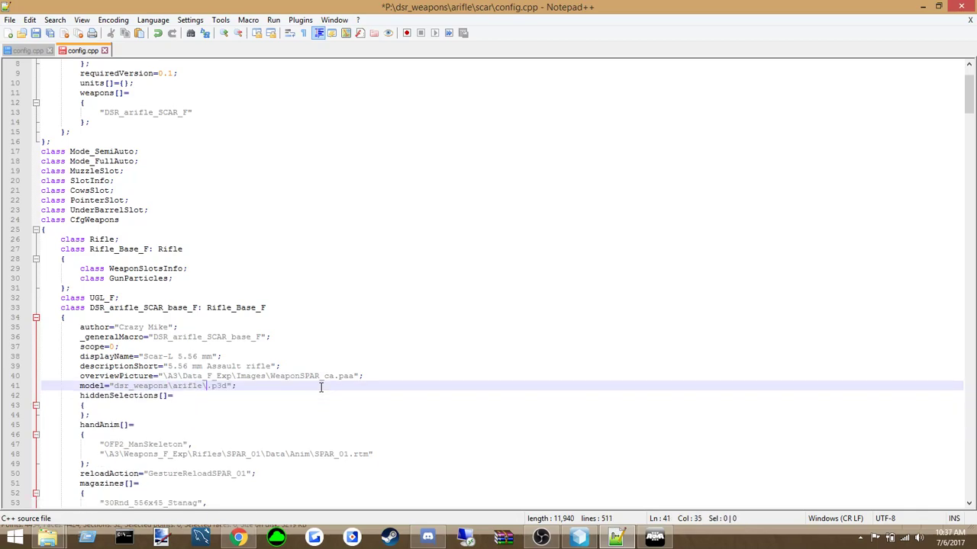
pyautogui.write('scar\\')
pyautogui.write('mk16')
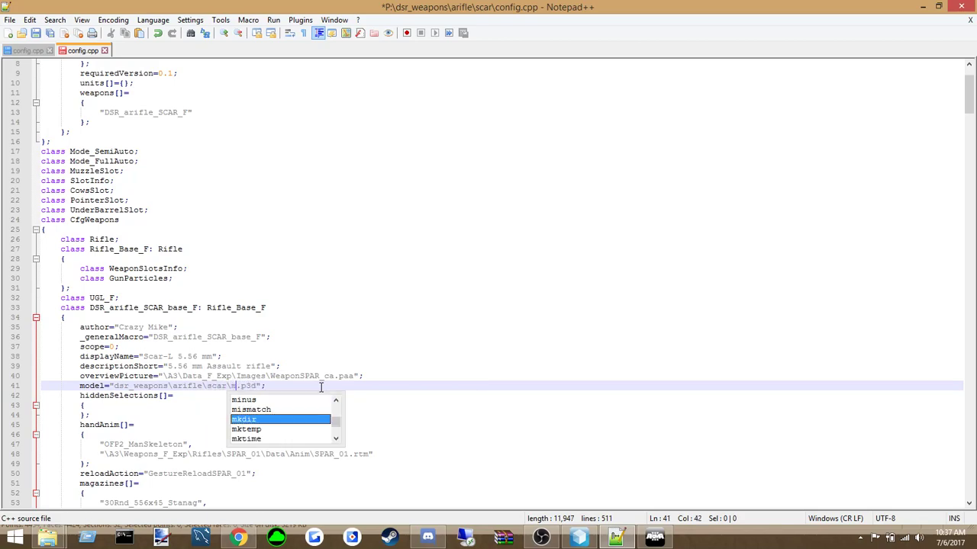
pyautogui.click(291, 385)
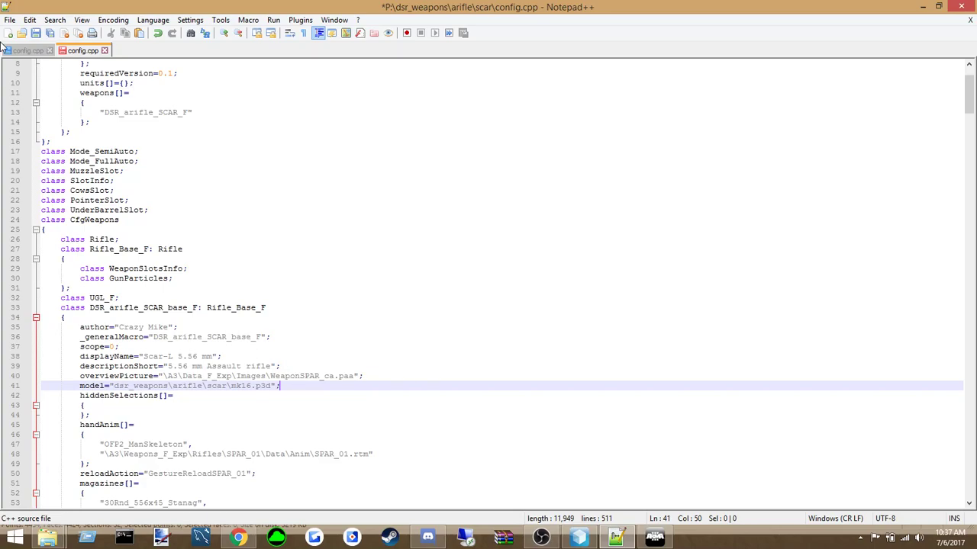
pyautogui.click(10, 20)
pyautogui.click(30, 100)
# Examine the base class's handAnim and reloadAction entries, and check the rifle's controls in the Model viewer
pyautogui.moveTo(50, 539)
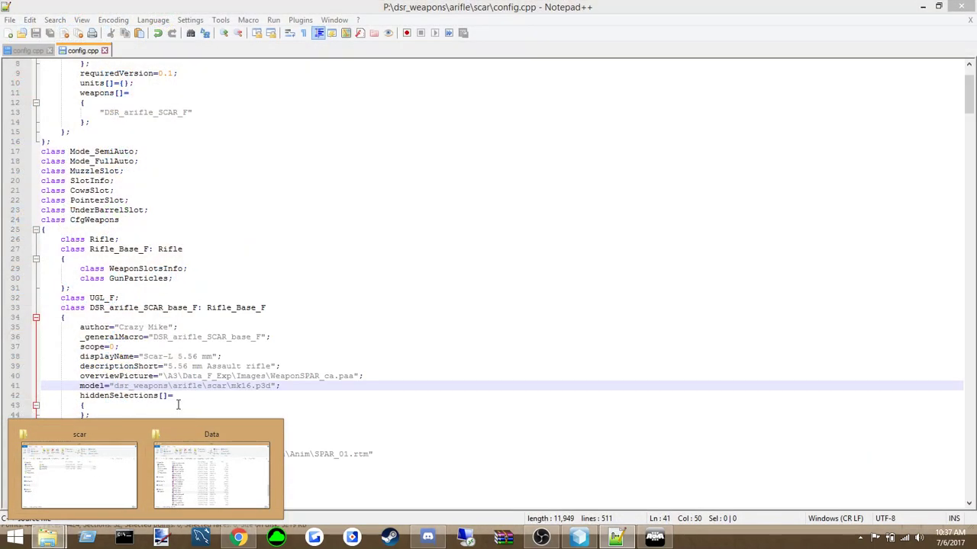
pyautogui.click(180, 396)
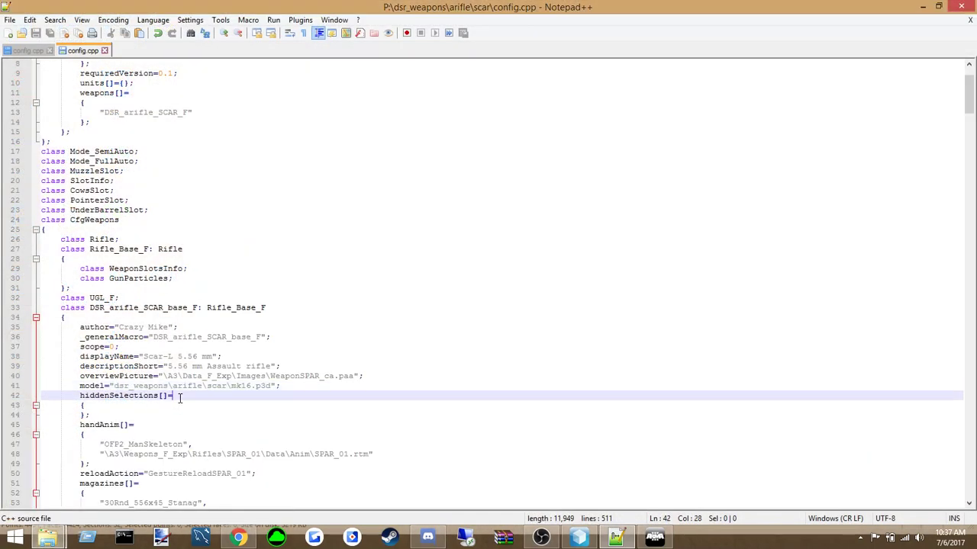
pyautogui.scroll(-1, 180, 396)
pyautogui.click(335, 424)
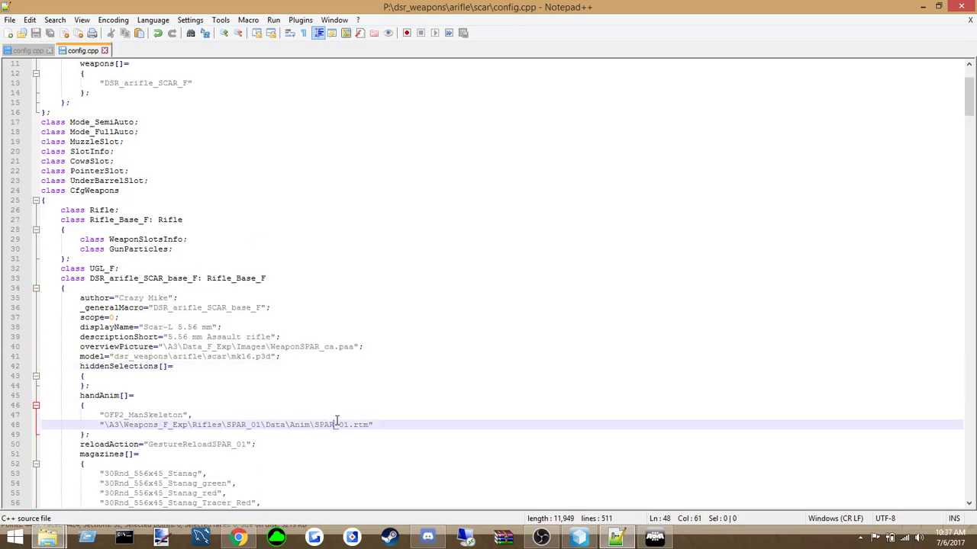
pyautogui.click(234, 445)
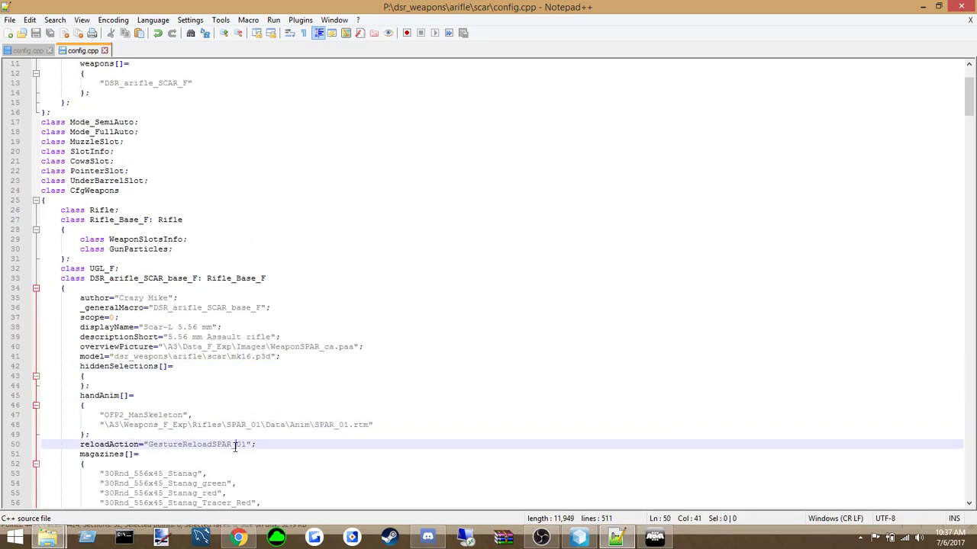
pyautogui.press('Up')
pyautogui.press('Up')
pyautogui.press('Up')
pyautogui.press('Up')
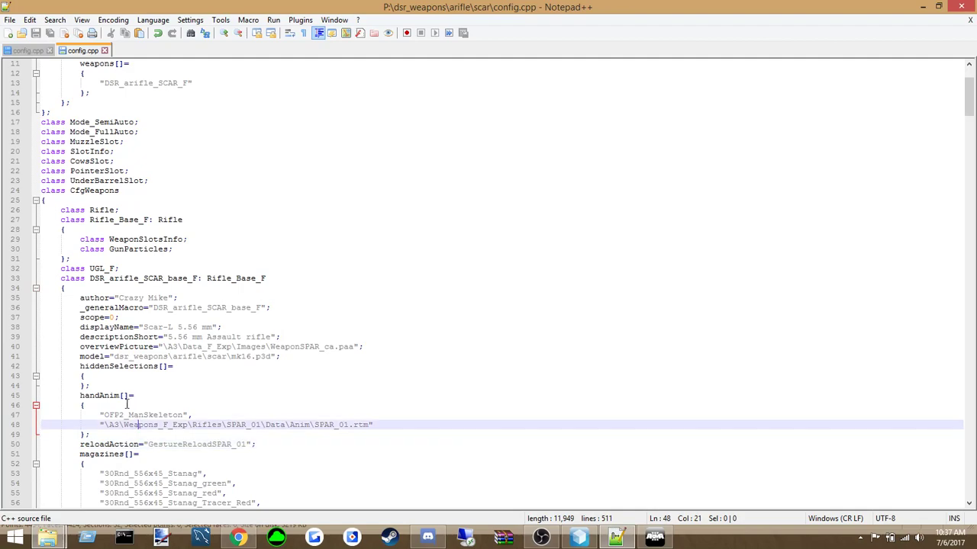
pyautogui.click(148, 438)
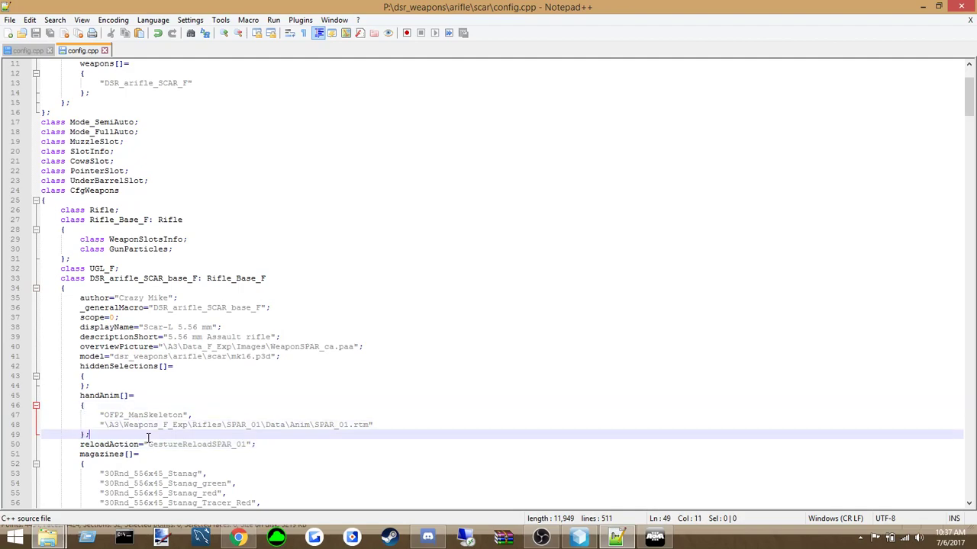
pyautogui.click(190, 444)
pyautogui.click(222, 444)
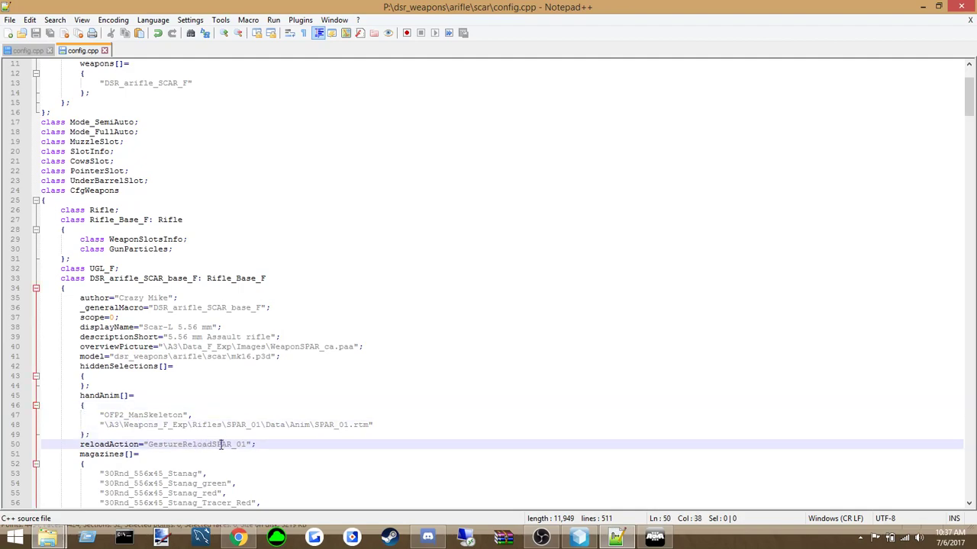
pyautogui.click(655, 538)
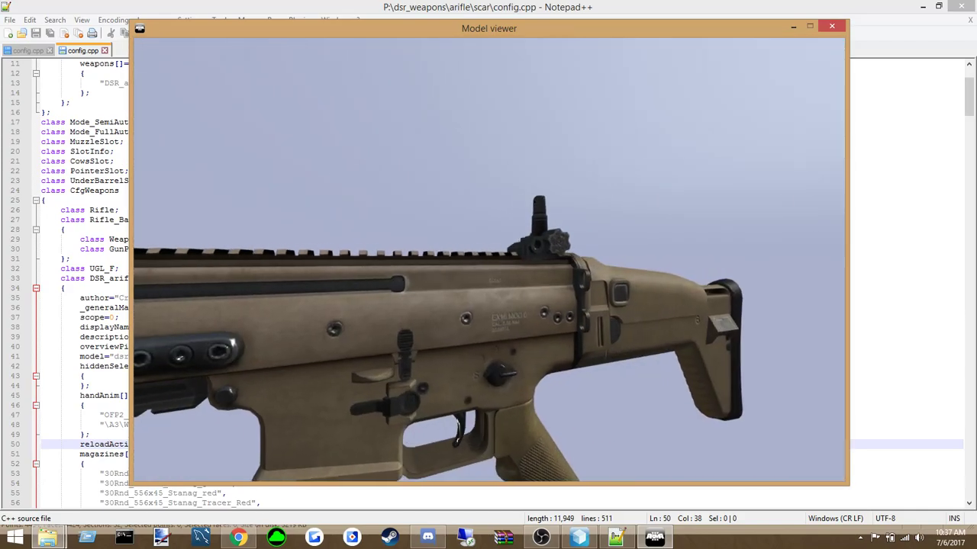
pyautogui.press('Escape')
# Review the base class's magazines, handling values and bullet sound entries through to the Library class
pyautogui.click(286, 356)
pyautogui.scroll(-2, 286, 355)
pyautogui.scroll(-1, 287, 355)
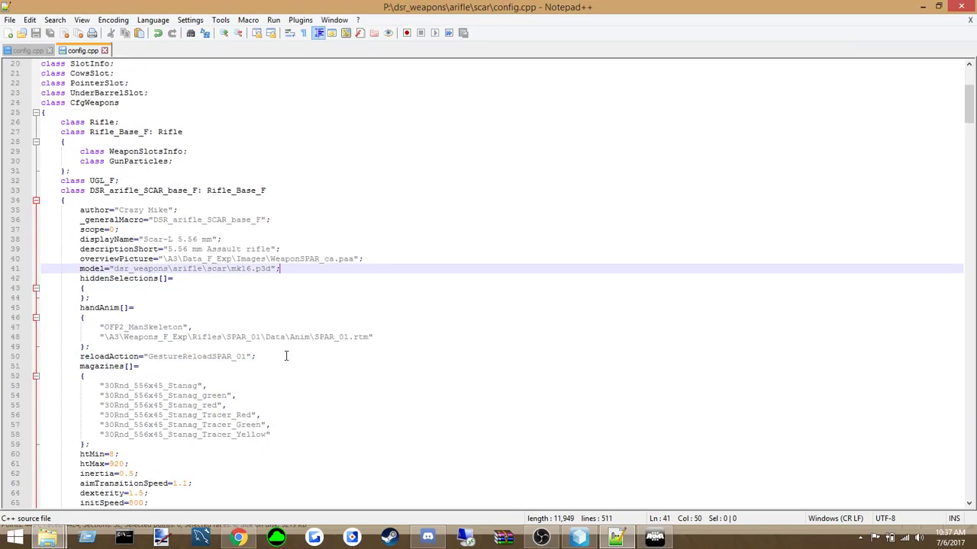
pyautogui.click(169, 395)
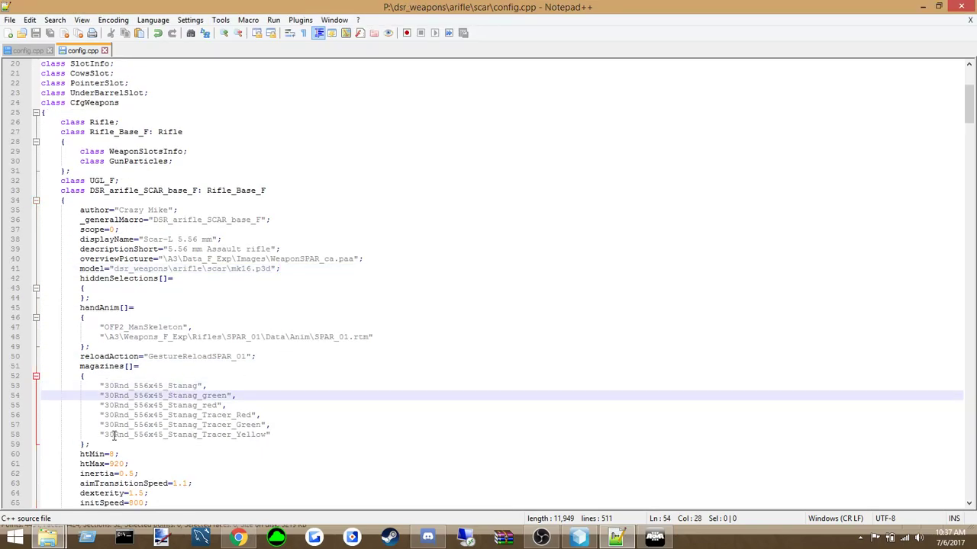
pyautogui.scroll(-4, 154, 400)
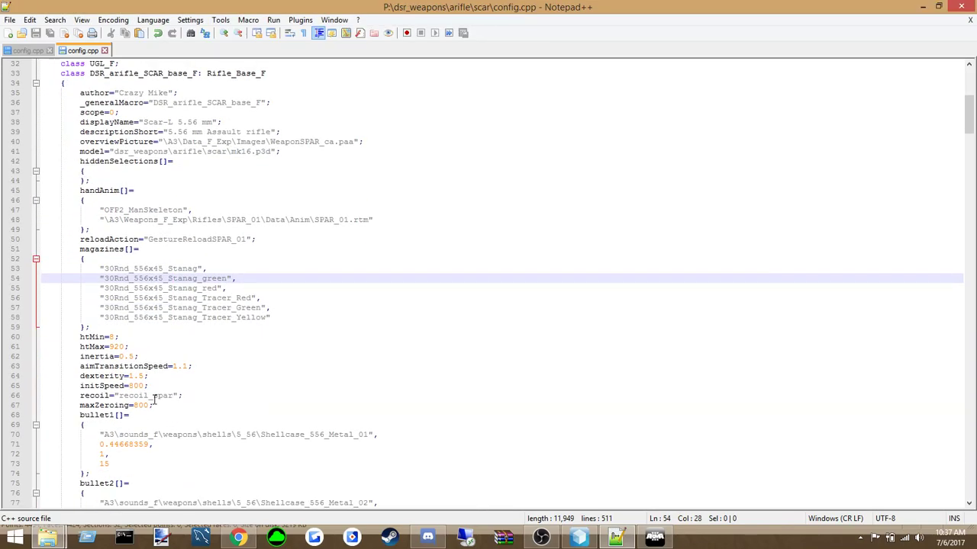
pyautogui.click(234, 320)
pyautogui.scroll(-2, 191, 374)
pyautogui.click(225, 363)
pyautogui.scroll(-8, 222, 369)
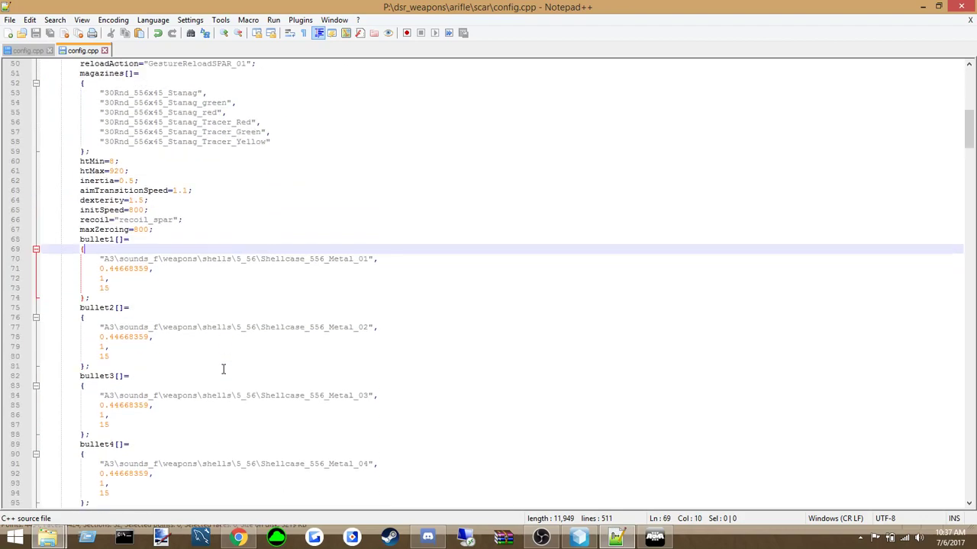
pyautogui.scroll(-20, 190, 333)
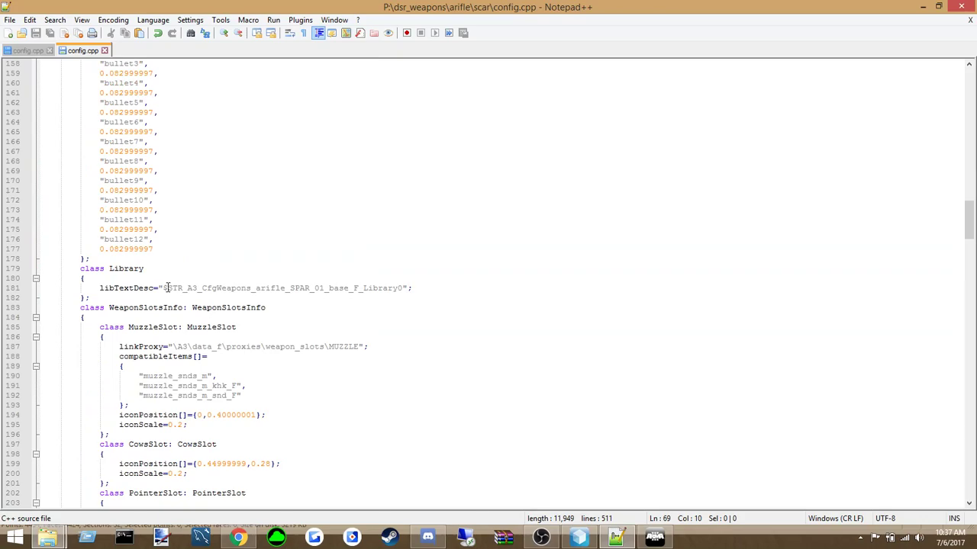
# Capitalize the word Rifle in descriptionShort so it reads "5.56 mm Assault Rifle"
pyautogui.scroll(20, 168, 371)
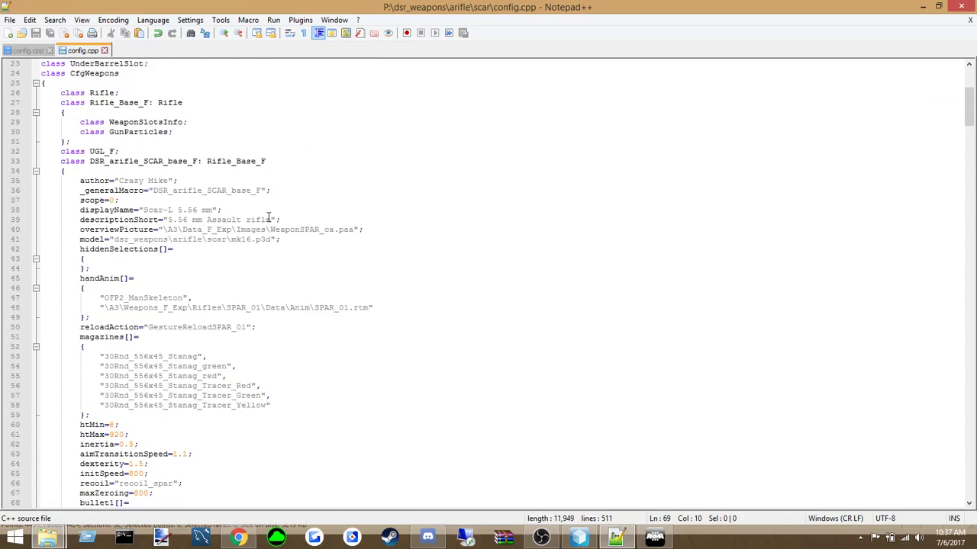
pyautogui.click(268, 219)
pyautogui.press('BackSpace')
pyautogui.write('R')
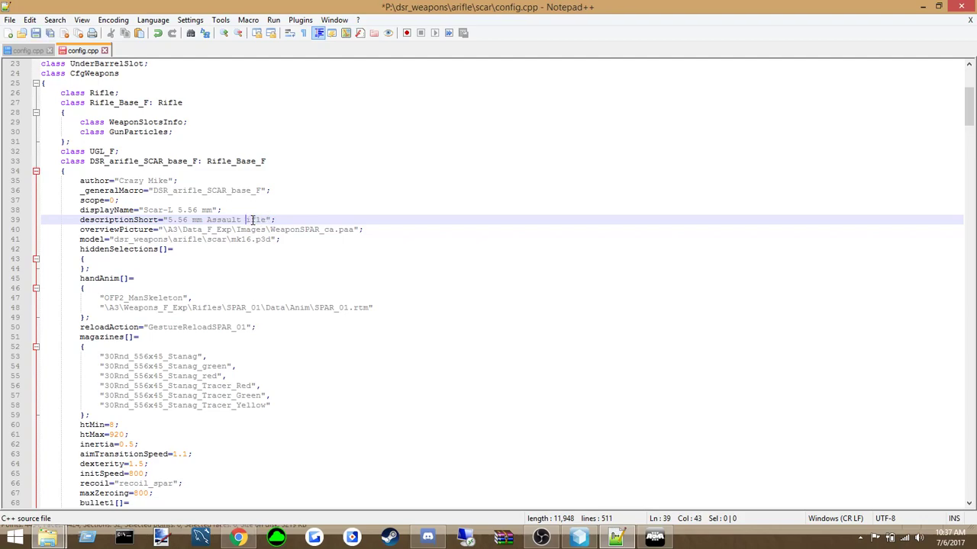
# Copy the descriptionShort text "5.56 mm Assault Rifle" over the libTextDesc value in the Library class
pyautogui.moveTo(272, 219); pyautogui.dragTo(167, 220)
pyautogui.rightClick(176, 220)
pyautogui.click(204, 253)
pyautogui.click(209, 267)
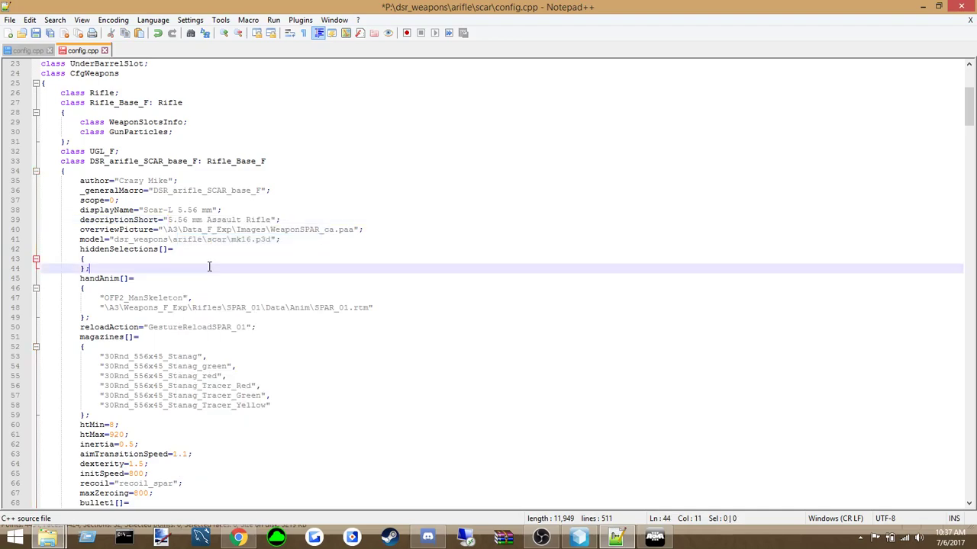
pyautogui.scroll(-20, 213, 281)
pyautogui.scroll(-6, 213, 281)
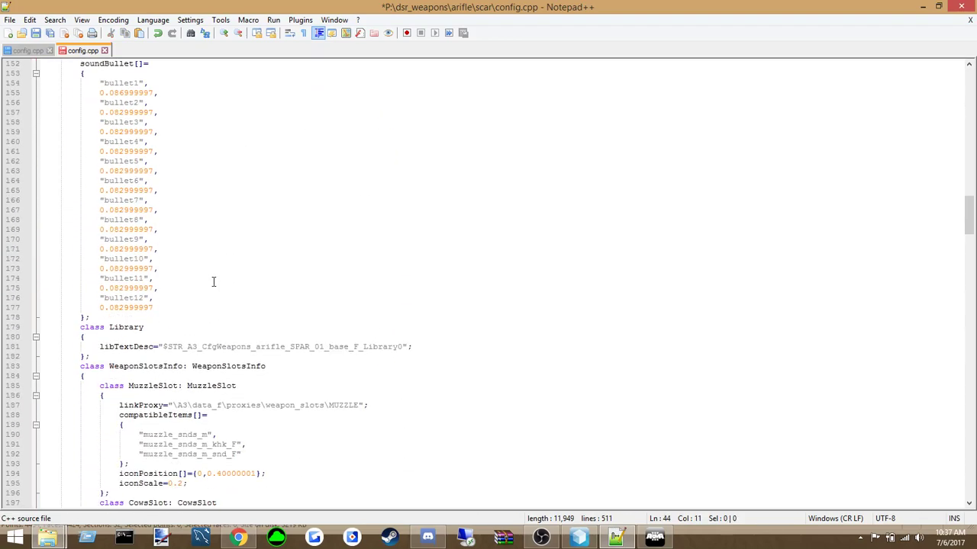
pyautogui.moveTo(166, 347); pyautogui.dragTo(406, 347)
pyautogui.hotkey('ctrl', 'v')
pyautogui.click(264, 380)
# Examine the muzzle slot's compatibleItems and the remaining slot entries in WeaponSlotsInfo
pyautogui.click(229, 433)
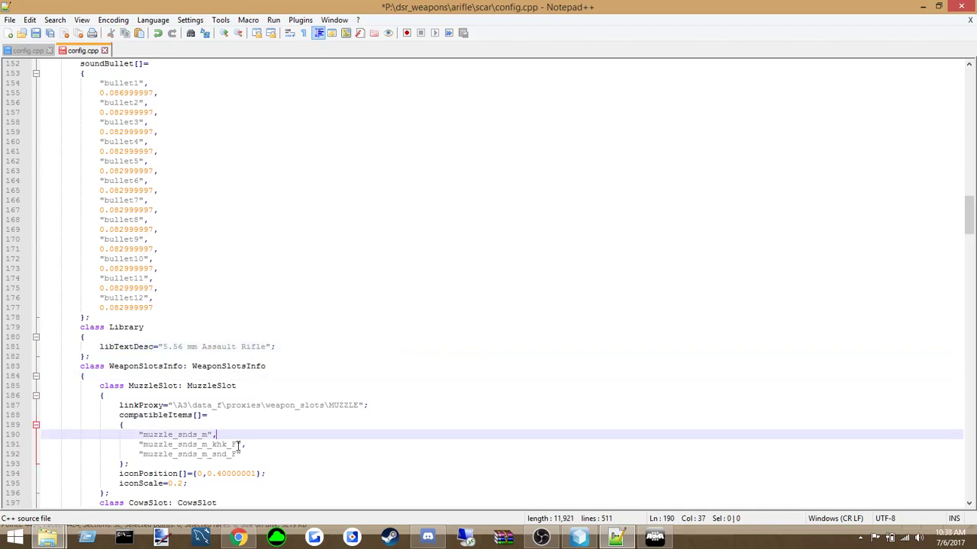
pyautogui.click(238, 446)
pyautogui.click(245, 455)
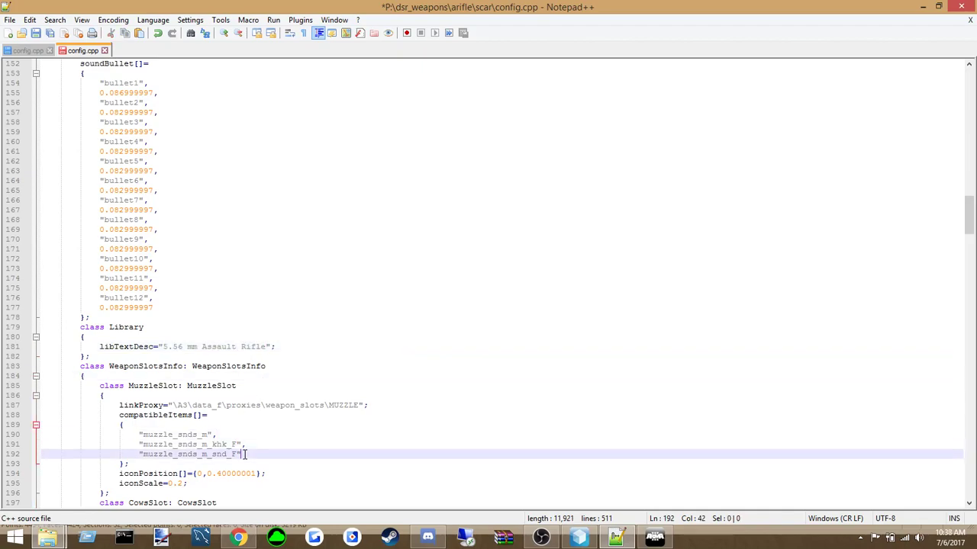
pyautogui.scroll(-5, 244, 454)
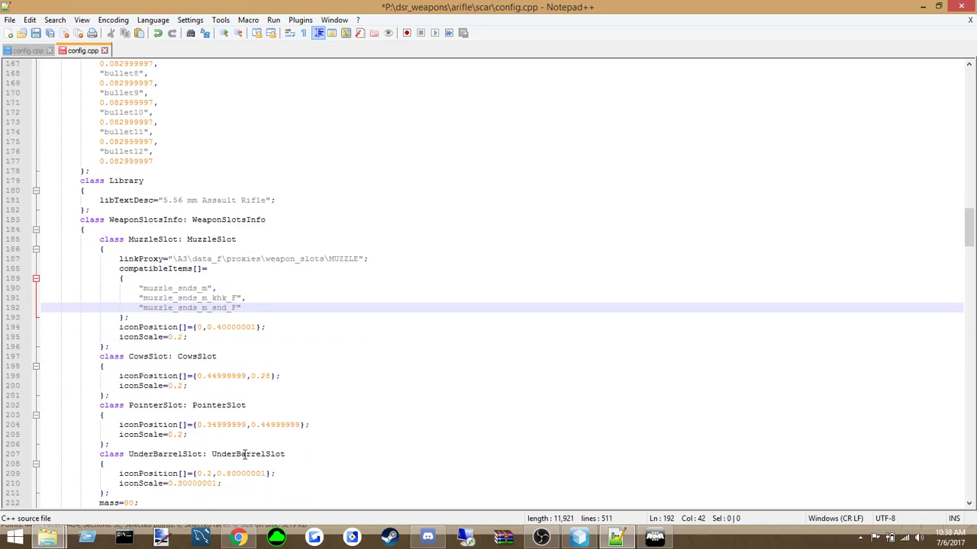
pyautogui.scroll(-2, 244, 454)
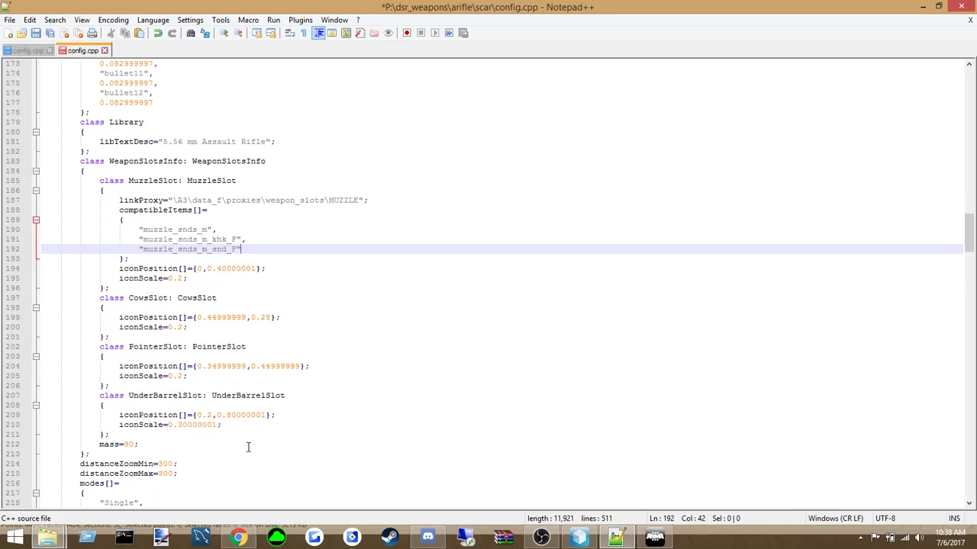
# Copy the muzzle slot's compatibleItems array into the PointerSlot class and empty its item list
pyautogui.click(202, 328)
pyautogui.click(197, 367)
pyautogui.click(192, 415)
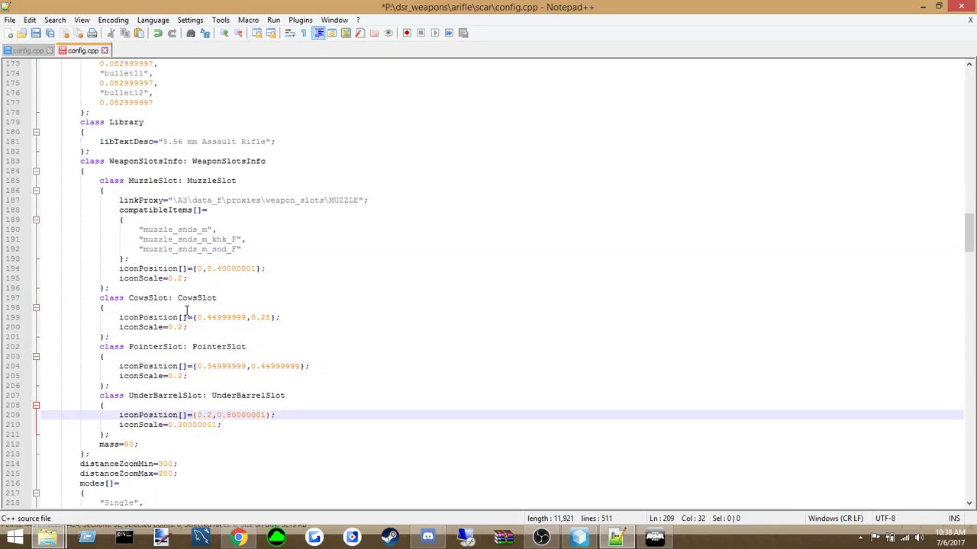
pyautogui.moveTo(129, 259); pyautogui.dragTo(119, 211)
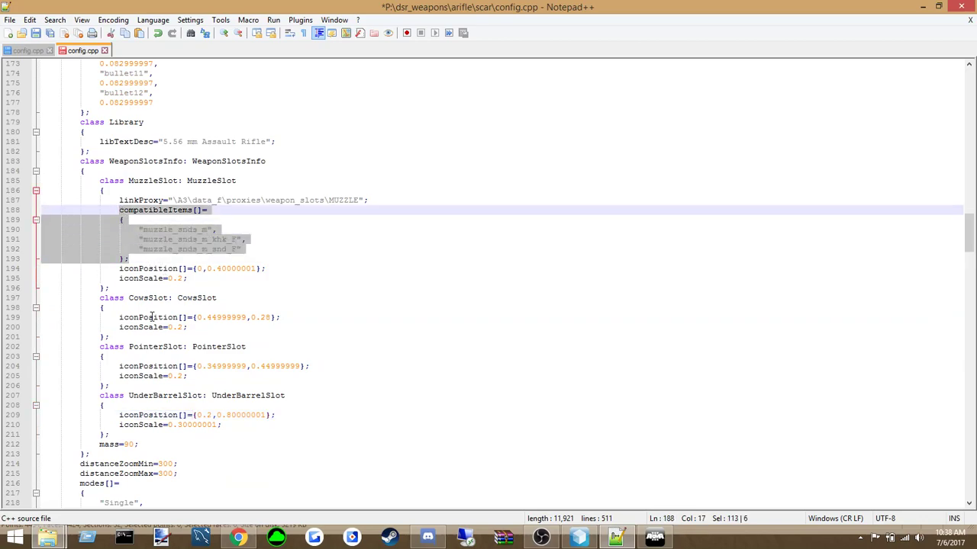
pyautogui.click(140, 355)
pyautogui.press('Return')
pyautogui.press('Tab')
pyautogui.hotkey('ctrl', 'v')
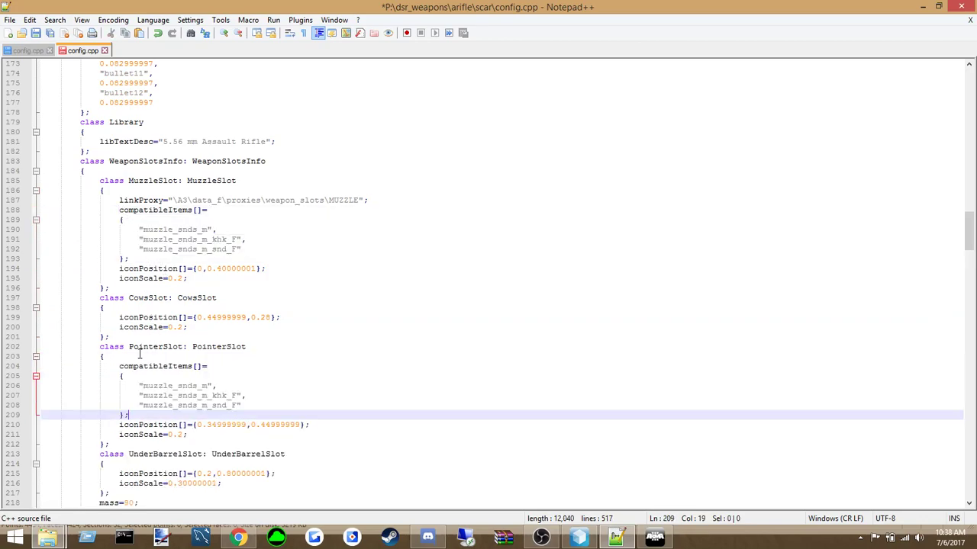
pyautogui.moveTo(243, 404); pyautogui.dragTo(124, 376)
pyautogui.press('BackSpace')
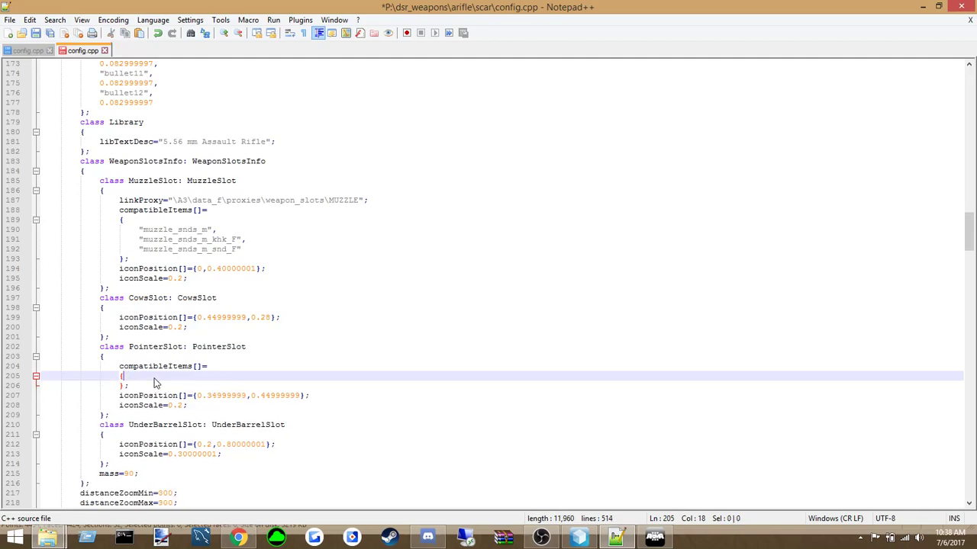
# Add an empty compatibleItems array to the UnderBarrelSlot class and save the SCAR config
pyautogui.click(174, 429)
pyautogui.click(172, 433)
pyautogui.press('Return')
pyautogui.press('Tab')
pyautogui.hotkey('ctrl', 'v')
pyautogui.moveTo(241, 483); pyautogui.dragTo(150, 458)
pyautogui.press('Delete')
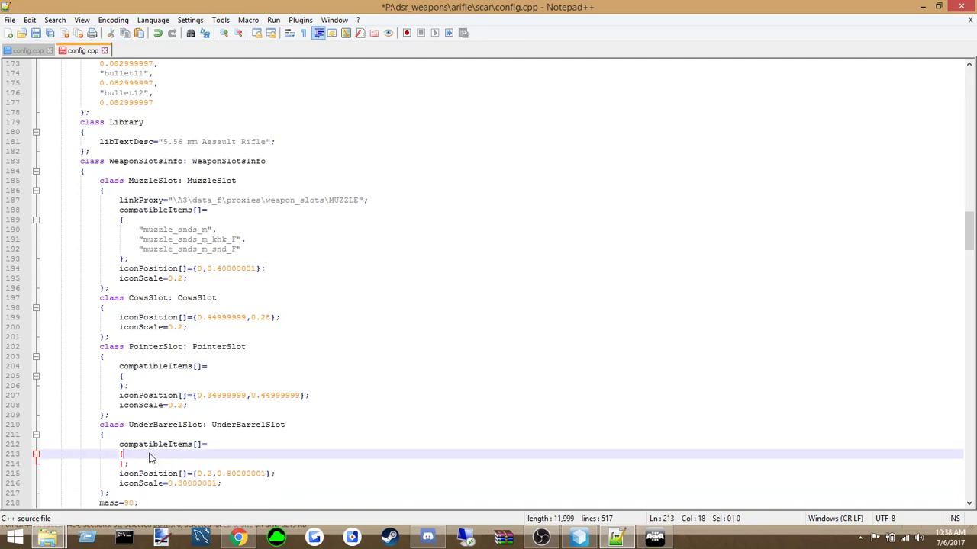
pyautogui.click(147, 463)
pyautogui.click(10, 20)
pyautogui.click(23, 101)
# Open config.cpp from the ak74 folder under arifle for reference
pyautogui.moveTo(46, 538)
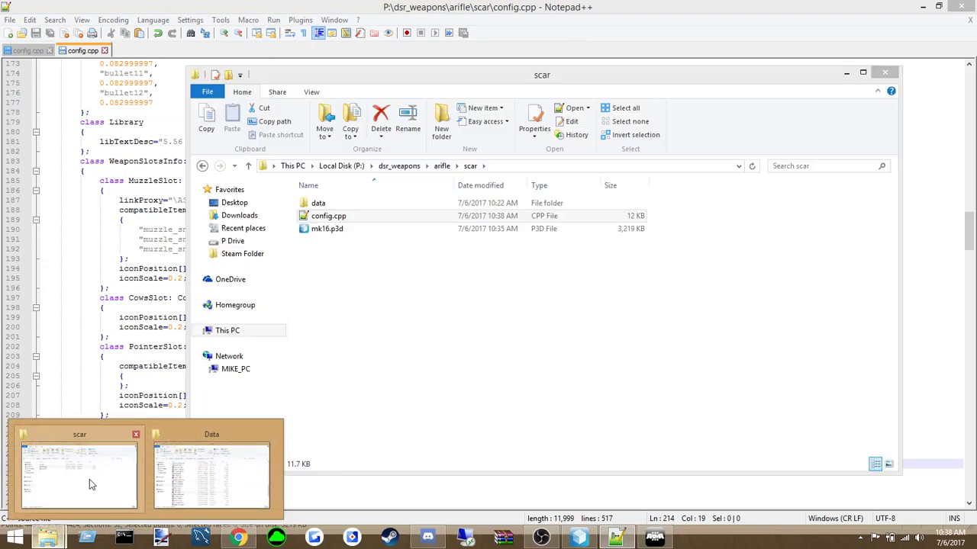
pyautogui.click(90, 479)
pyautogui.click(442, 166)
pyautogui.doubleClick(344, 217)
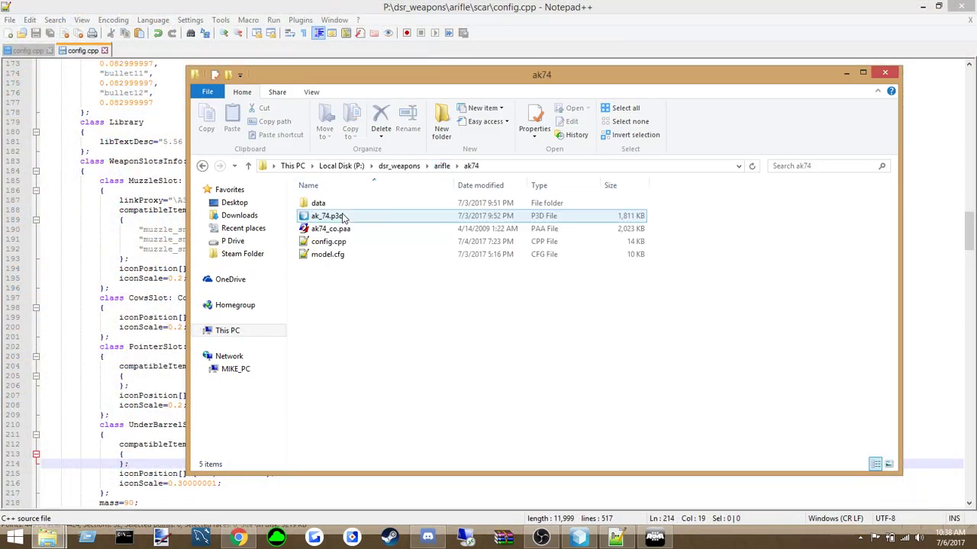
pyautogui.doubleClick(330, 242)
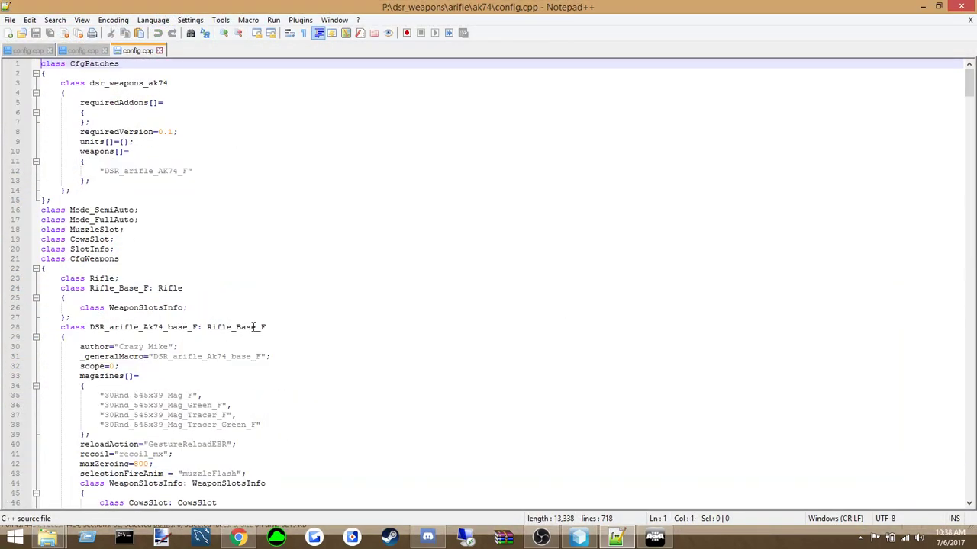
# Examine the AK74 config, especially the CowsSlot compatibleItems in its WeaponSlotsInfo class
pyautogui.scroll(-20, 201, 366)
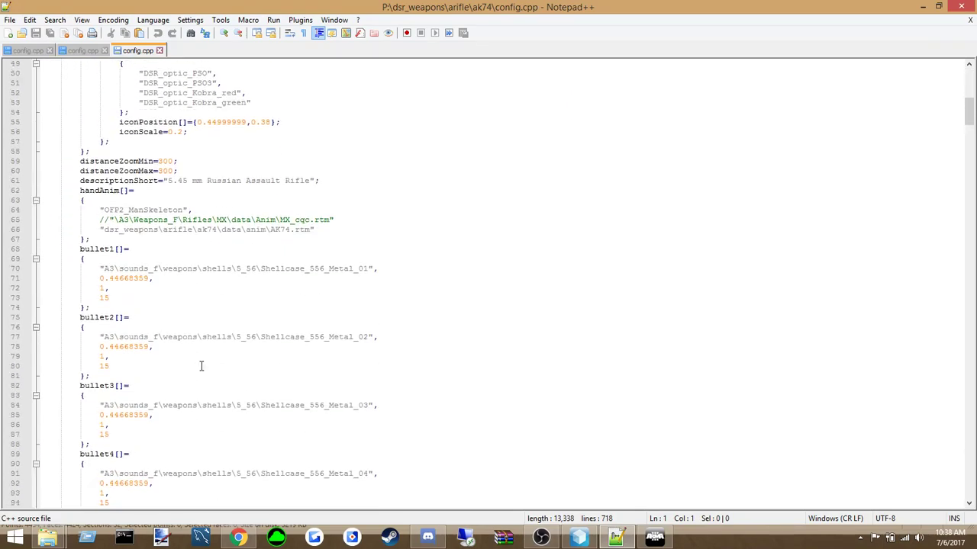
pyautogui.scroll(-20, 201, 366)
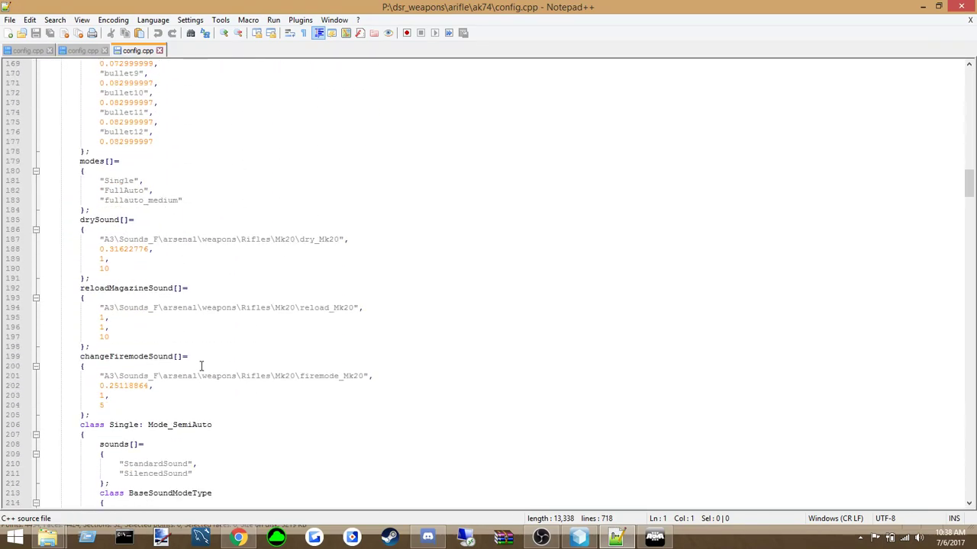
pyautogui.scroll(-20, 201, 366)
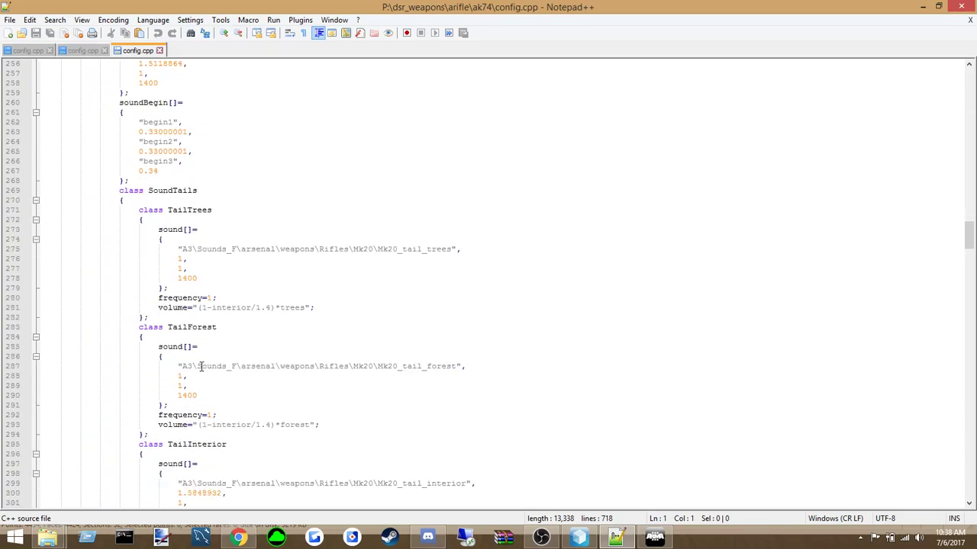
pyautogui.scroll(-20, 201, 367)
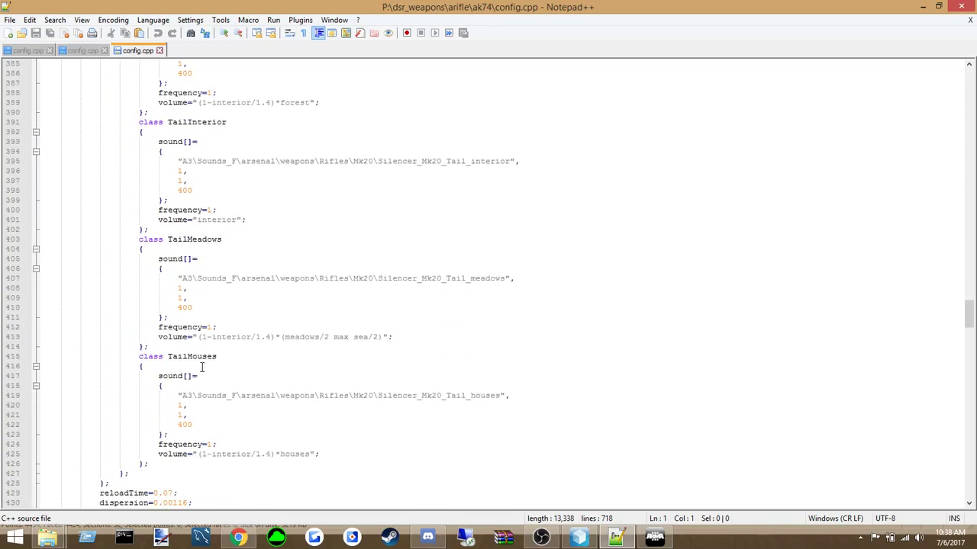
pyautogui.scroll(-20, 202, 367)
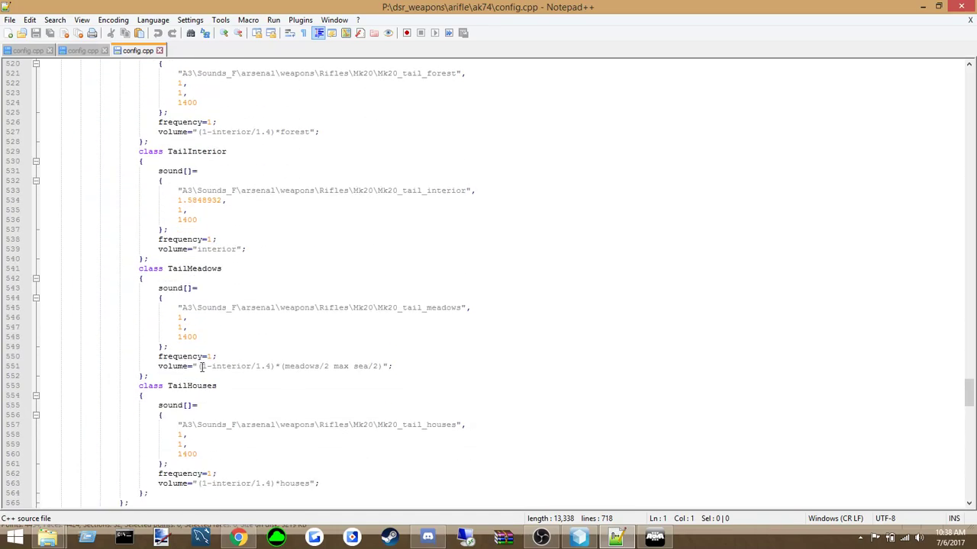
pyautogui.scroll(-20, 202, 366)
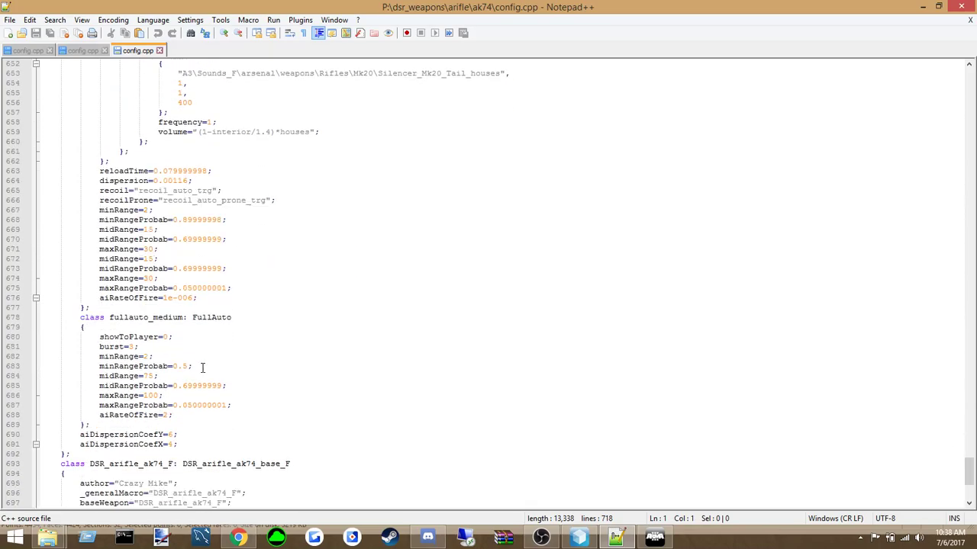
pyautogui.moveTo(970, 492); pyautogui.dragTo(969, 106)
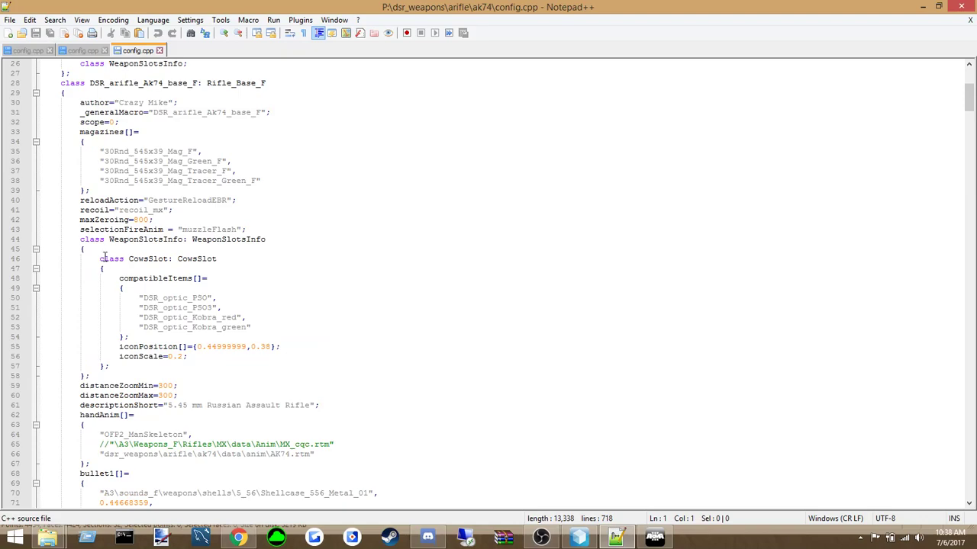
pyautogui.scroll(2, 132, 271)
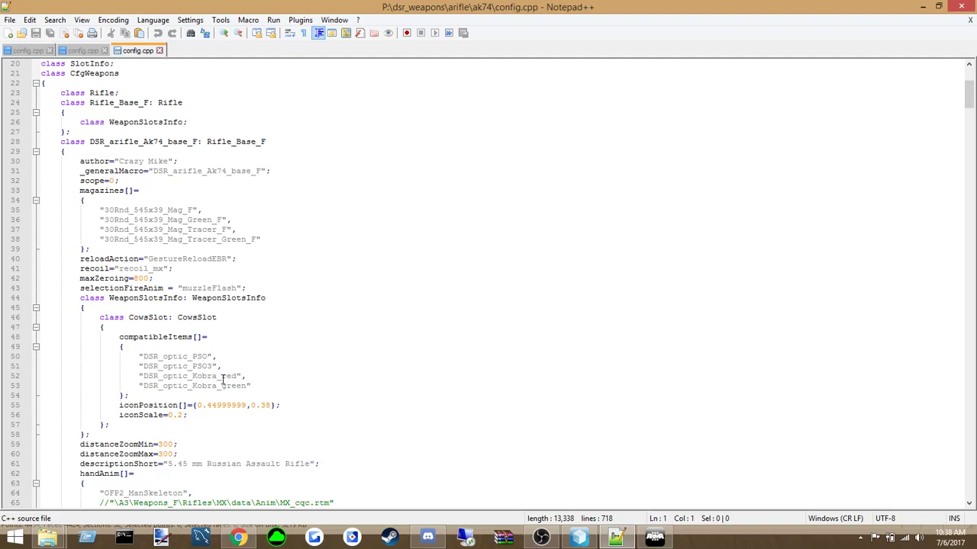
pyautogui.click(243, 395)
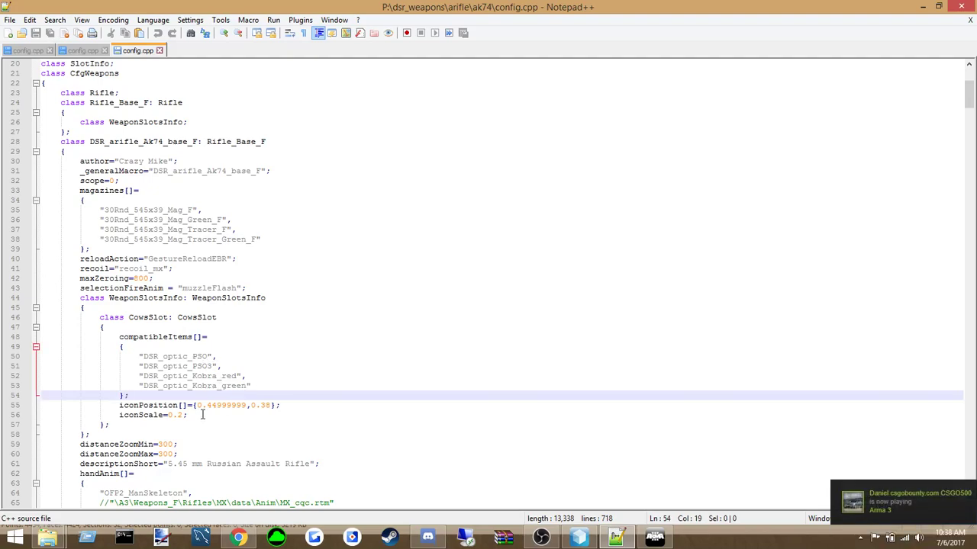
pyautogui.scroll(4, 202, 415)
pyautogui.scroll(-3, 205, 415)
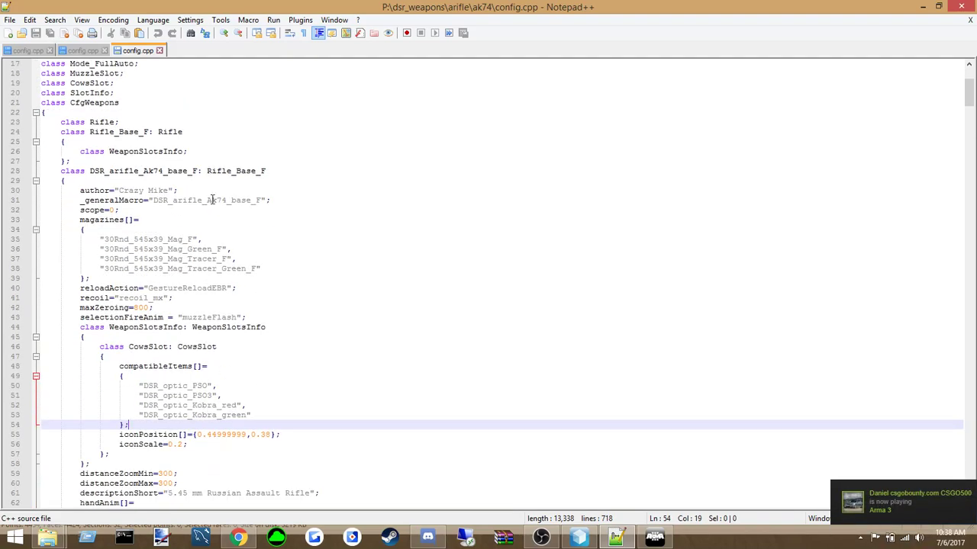
# Close the AK74 config and inspect the CowsSlot class in the SCAR config
pyautogui.click(158, 51)
pyautogui.click(194, 426)
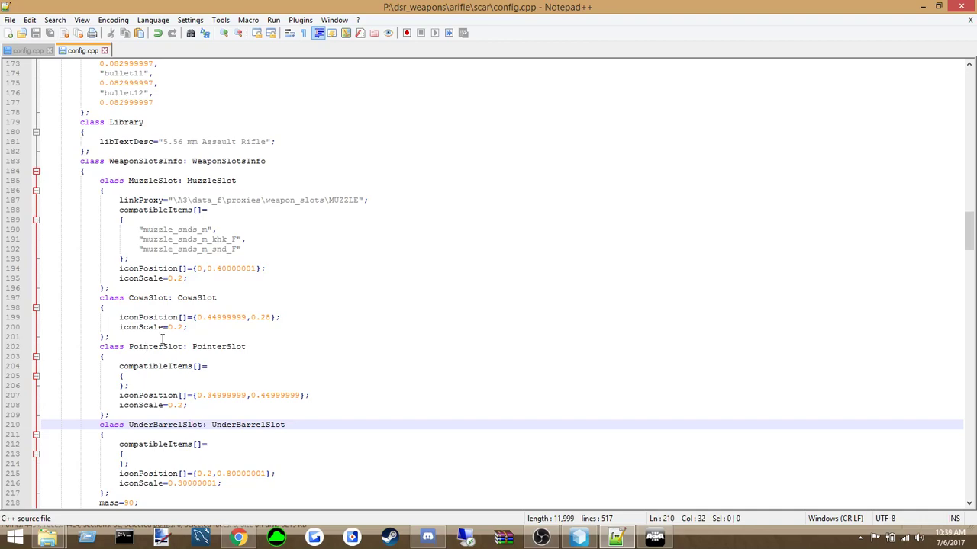
pyautogui.click(144, 326)
pyautogui.click(129, 309)
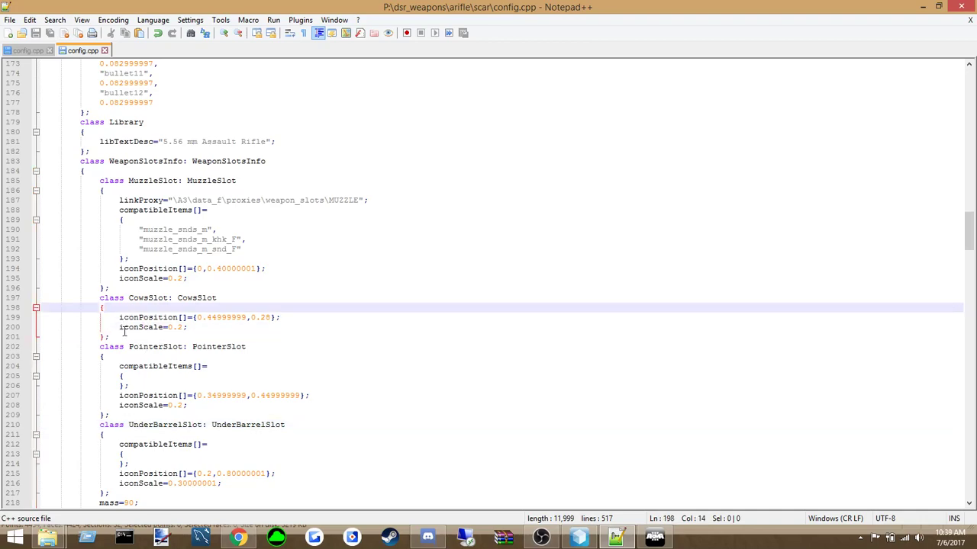
pyautogui.click(124, 329)
pyautogui.click(123, 336)
pyautogui.click(117, 306)
pyautogui.click(116, 336)
pyautogui.click(114, 306)
# Delete all SPAR variant classes following arifle_SPAR_01_blk_F, restore the closing brace and semicolon of CfgWeapons, and save the config
pyautogui.scroll(-9, 170, 352)
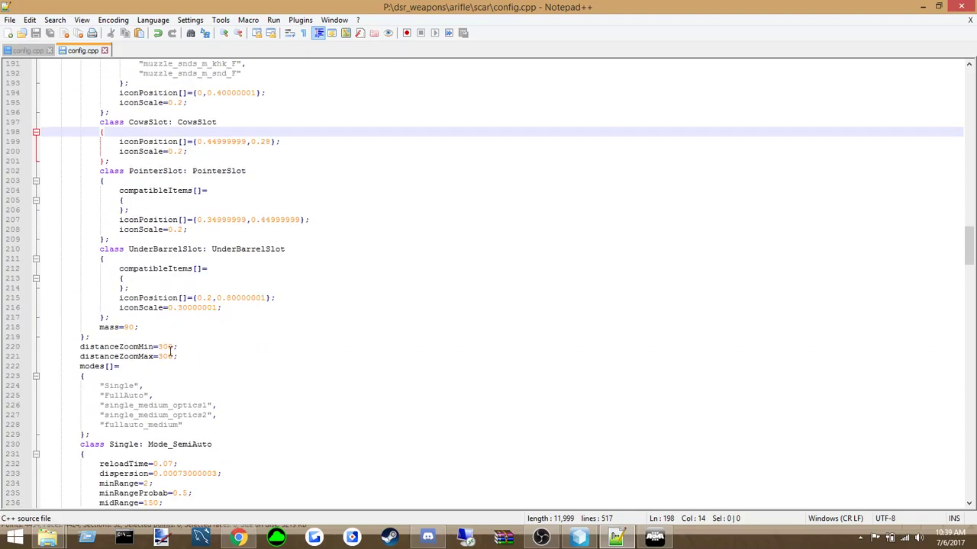
pyautogui.scroll(-20, 140, 330)
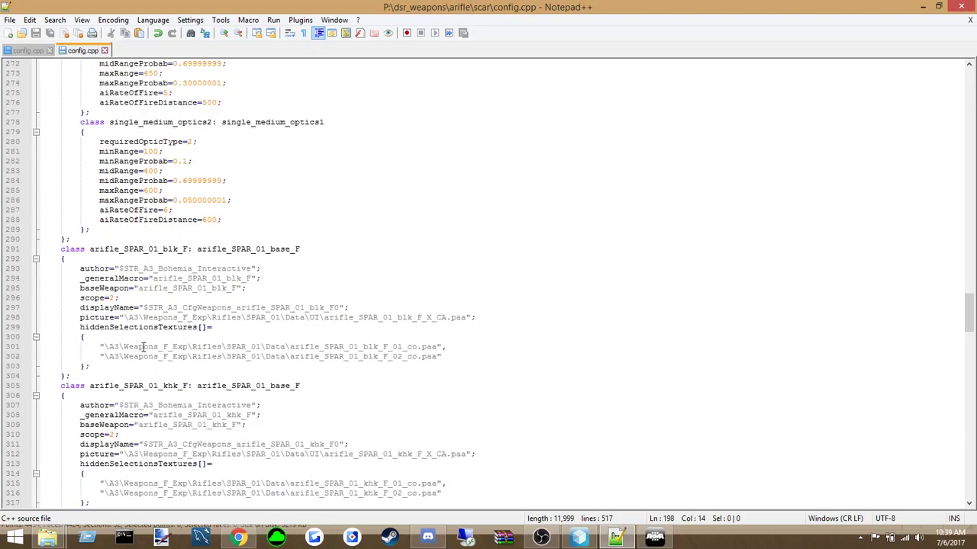
pyautogui.scroll(-1, 143, 348)
pyautogui.moveTo(63, 353); pyautogui.dragTo(91, 489)
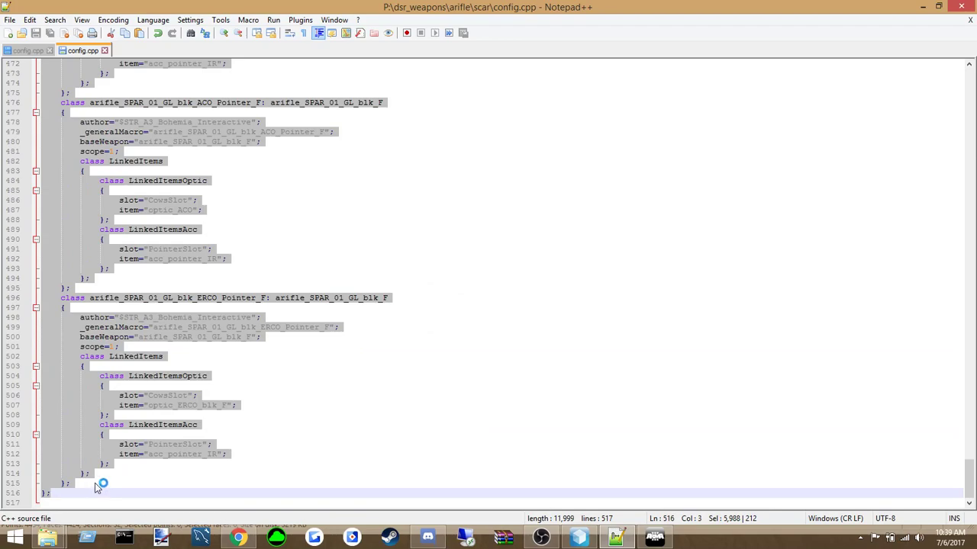
pyautogui.press('Delete')
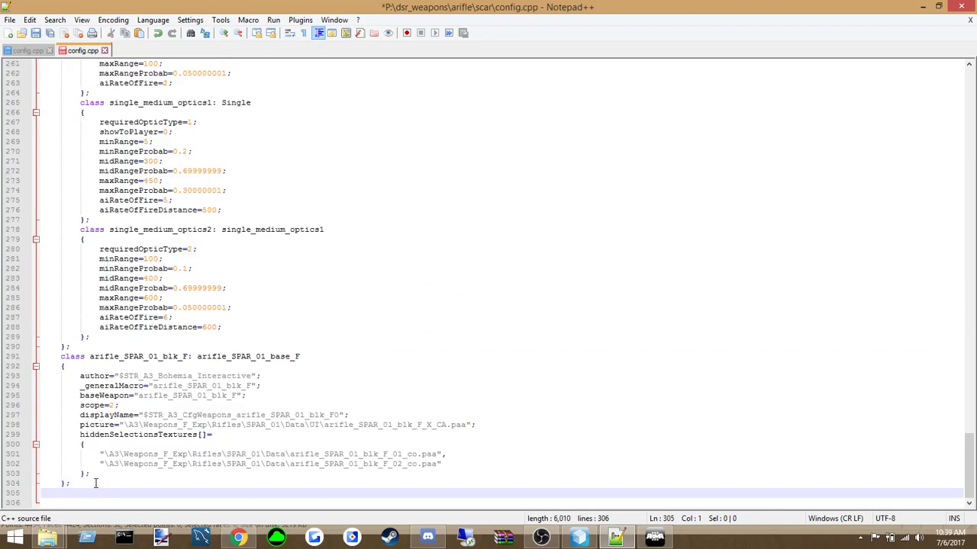
pyautogui.write('}')
pyautogui.press('Delete')
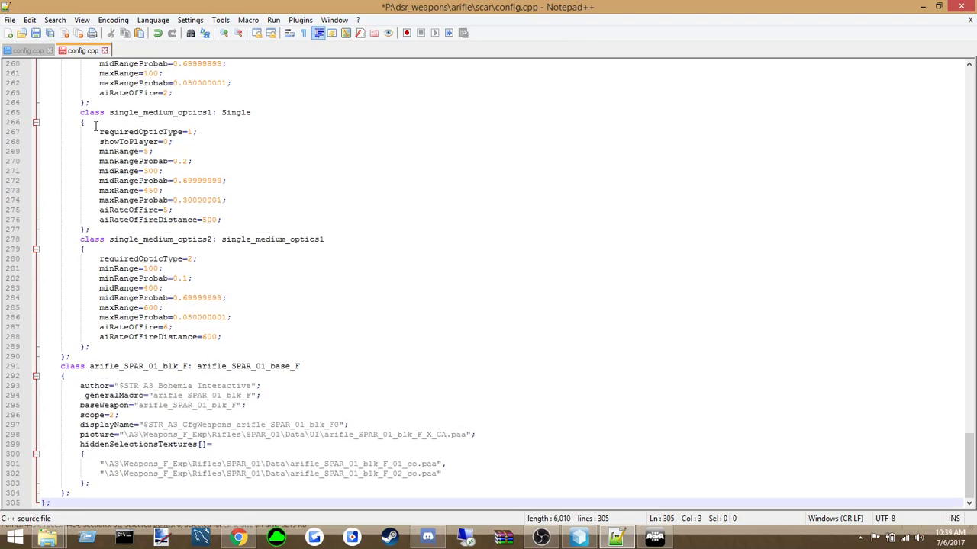
pyautogui.click(10, 19)
pyautogui.click(30, 100)
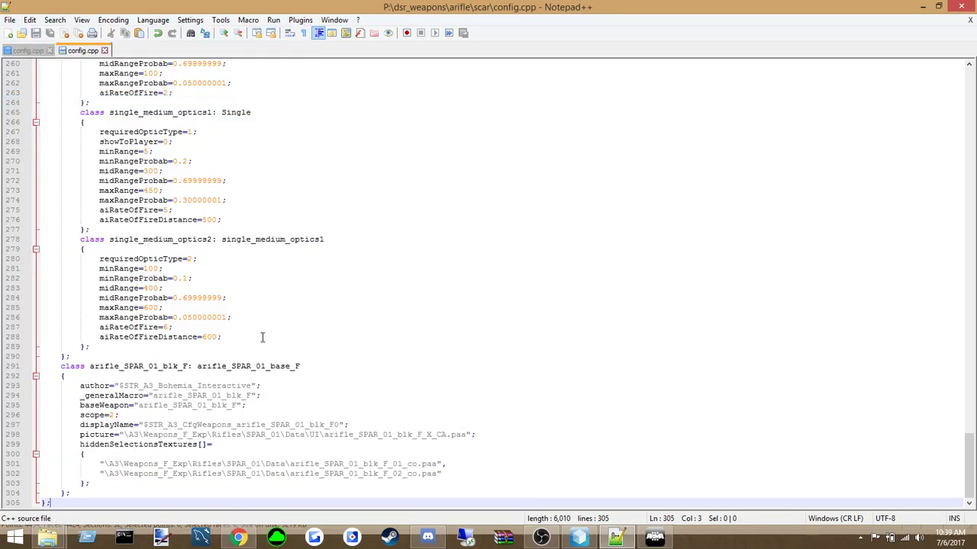
# Copy the class name DSR_arifle_SCAR_base_F over arifle_SPAR_01_base_F as the parent of the final rifle class
pyautogui.moveTo(968, 467); pyautogui.dragTo(967, 92)
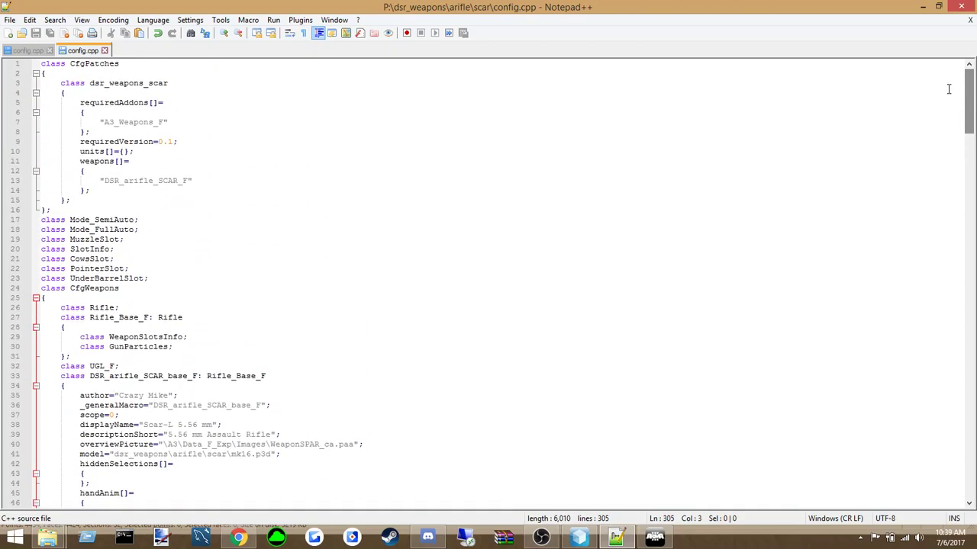
pyautogui.doubleClick(142, 376)
pyautogui.hotkey('ctrl', 'c')
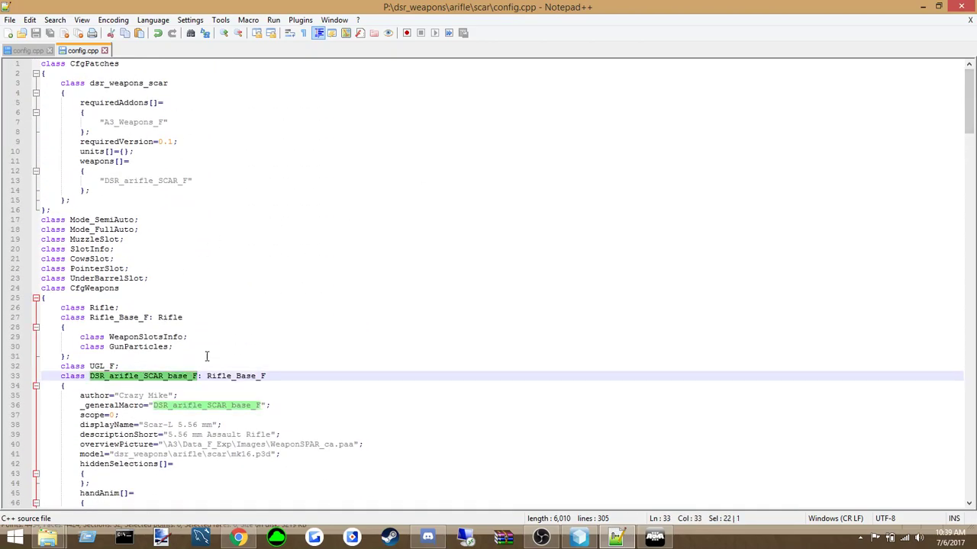
pyautogui.click(270, 346)
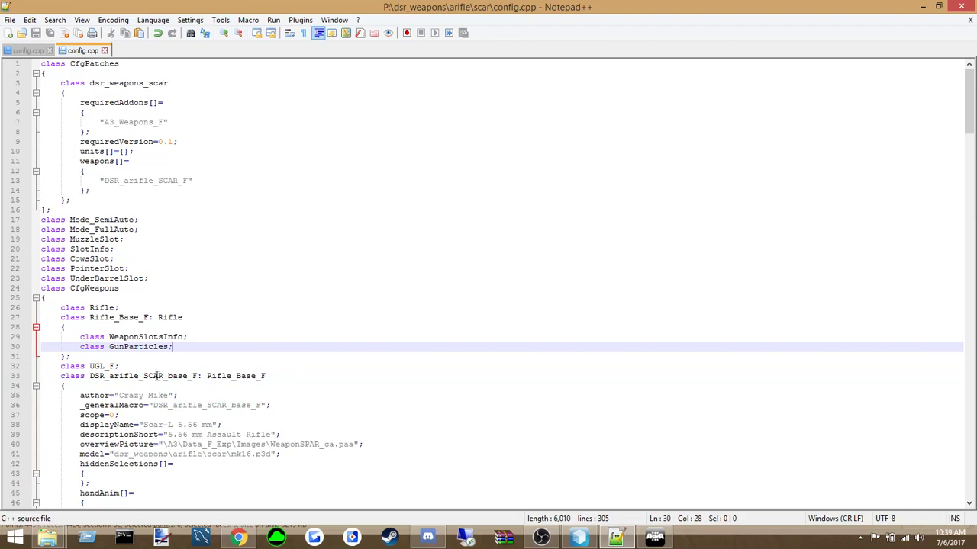
pyautogui.click(157, 376)
pyautogui.moveTo(974, 111); pyautogui.dragTo(974, 476)
pyautogui.doubleClick(266, 367)
pyautogui.hotkey('ctrl', 'v')
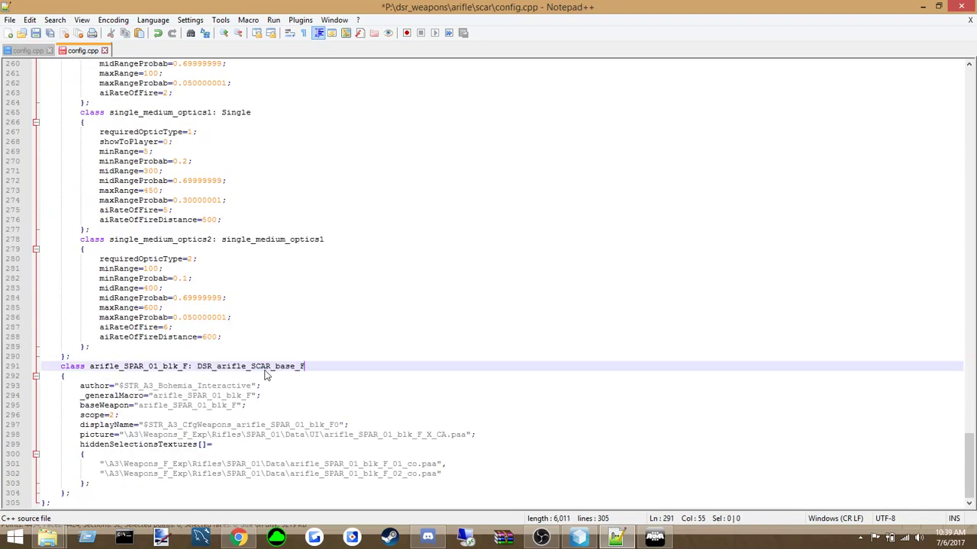
# Rename the class arifle_SPAR_01_blk_F to DSR_arifle_SCAR_F
pyautogui.doubleClick(153, 367)
pyautogui.hotkey('ctrl', 'v')
pyautogui.click(189, 366)
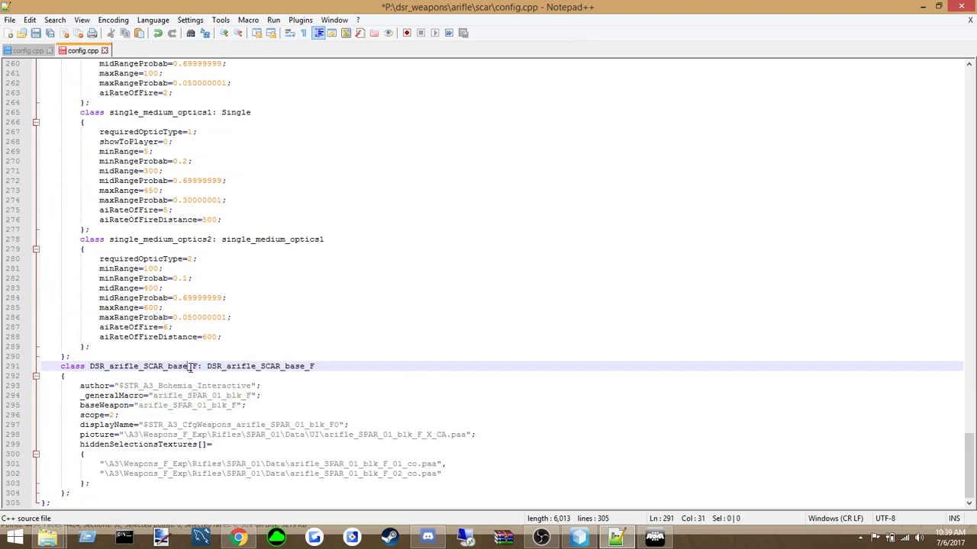
pyautogui.press('BackSpace')
pyautogui.press('BackSpace')
pyautogui.press('BackSpace')
pyautogui.press('BackSpace')
pyautogui.press('BackSpace')
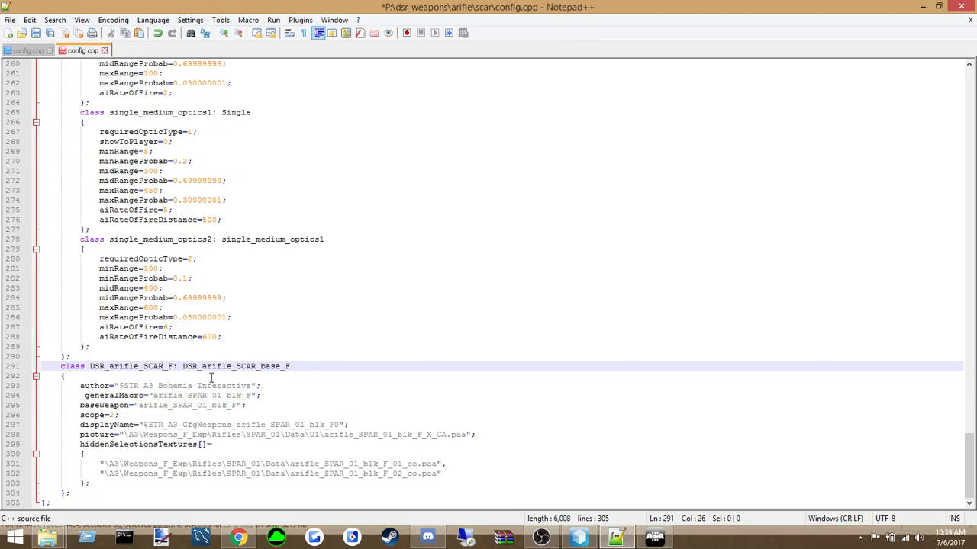
# Replace the author value in the DSR_arifle_SCAR_F class with the mod author's name
pyautogui.click(184, 386)
pyautogui.moveTo(119, 386); pyautogui.dragTo(252, 386)
pyautogui.write('Crazy M')
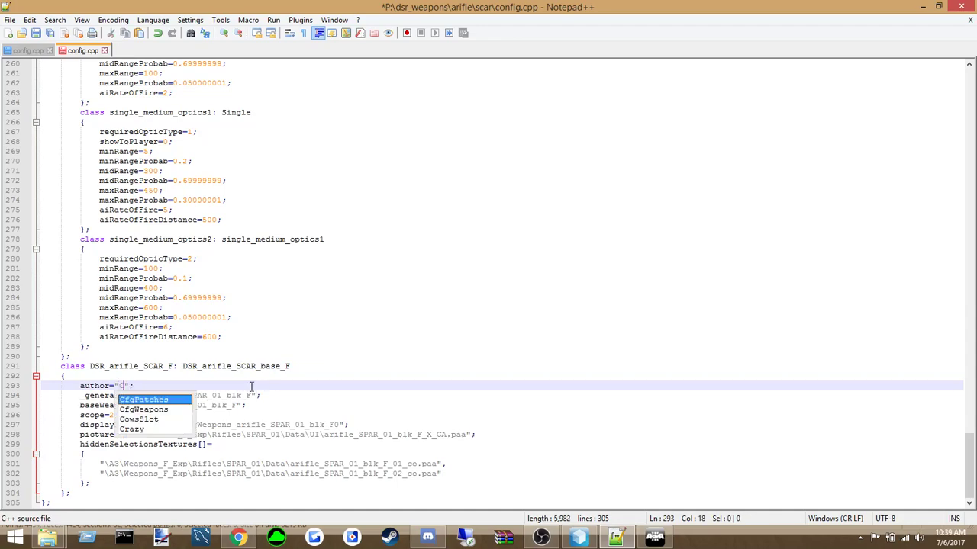
pyautogui.write('ike')
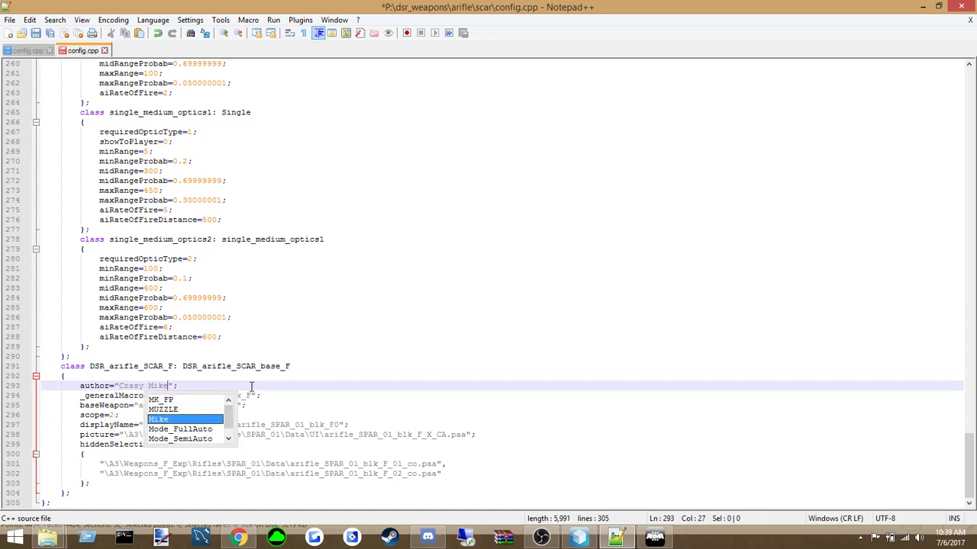
pyautogui.press('End')
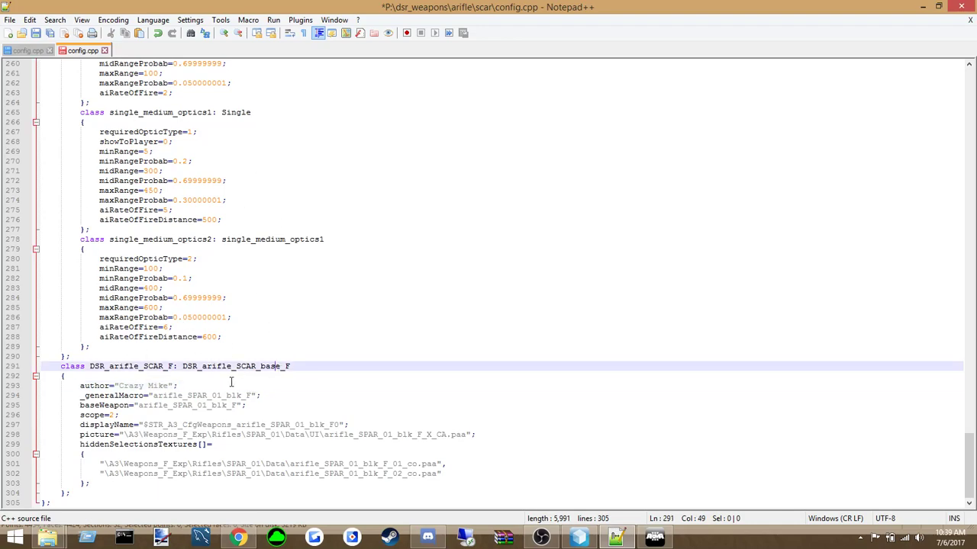
# Save the config, and delete both SPAR texture paths from the hiddenSelectionsTextures array of the DSR_arifle_SCAR_F class
pyautogui.click(9, 20)
pyautogui.click(29, 101)
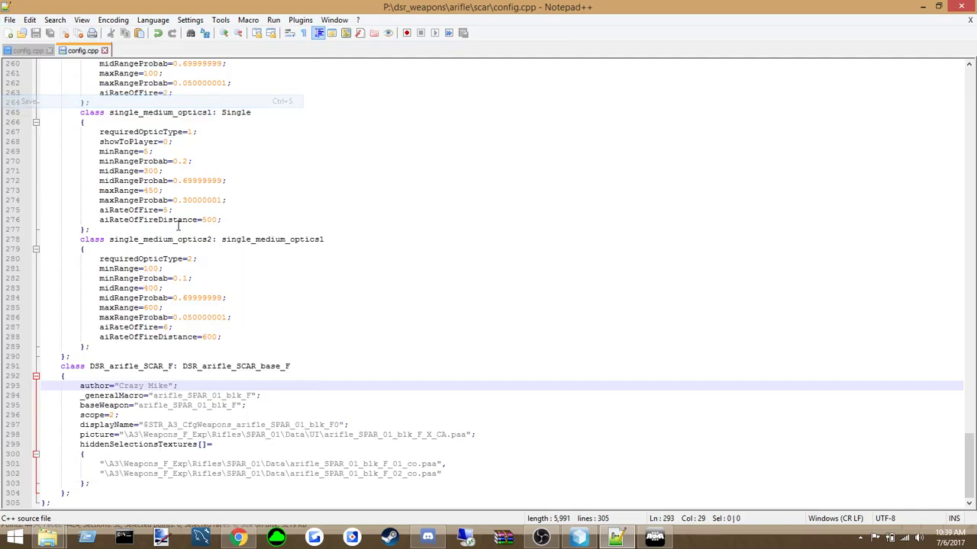
pyautogui.click(150, 464)
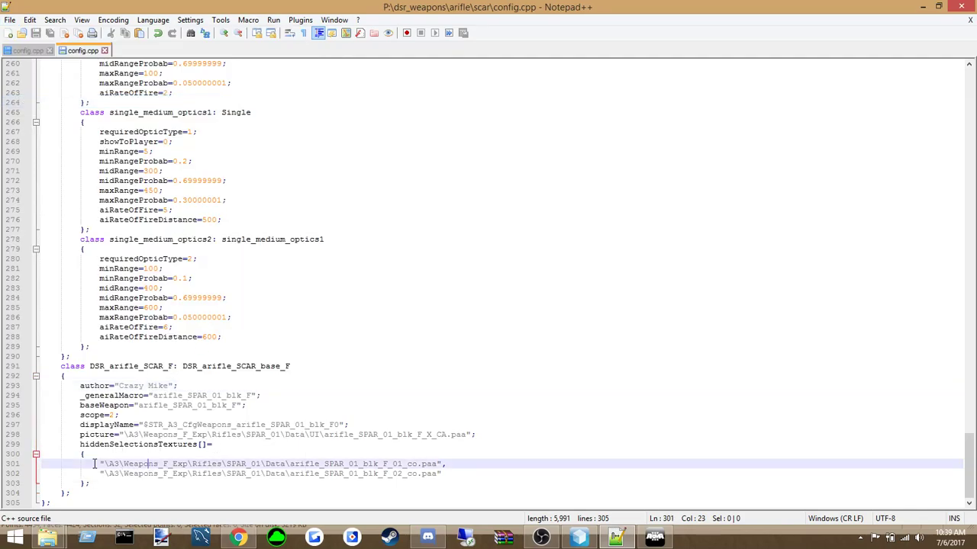
pyautogui.click(372, 473)
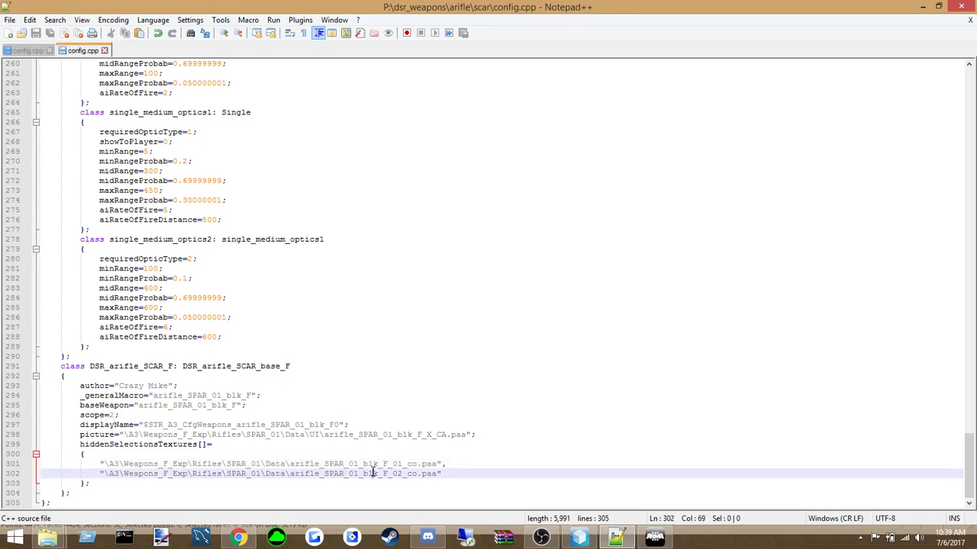
pyautogui.moveTo(100, 459); pyautogui.dragTo(174, 453)
pyautogui.click(456, 470)
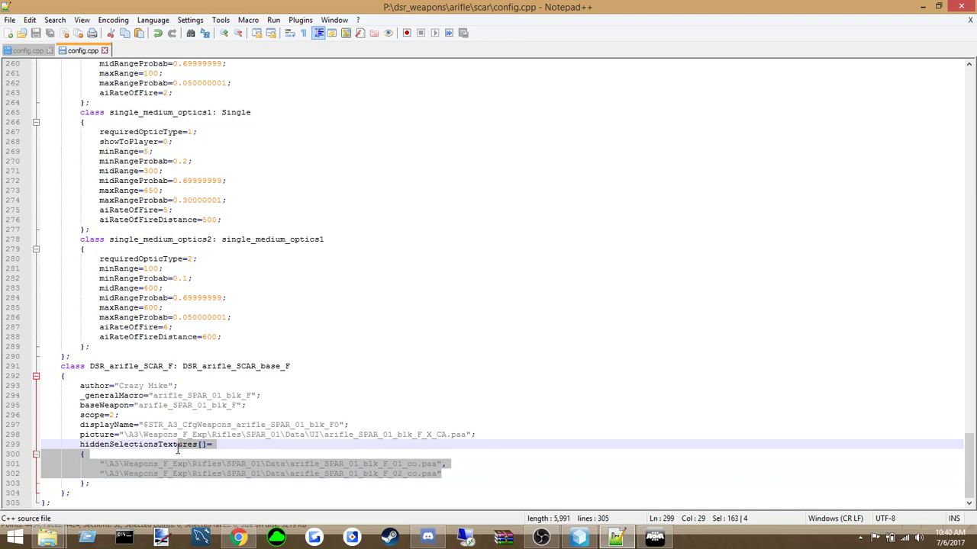
pyautogui.press('Delete')
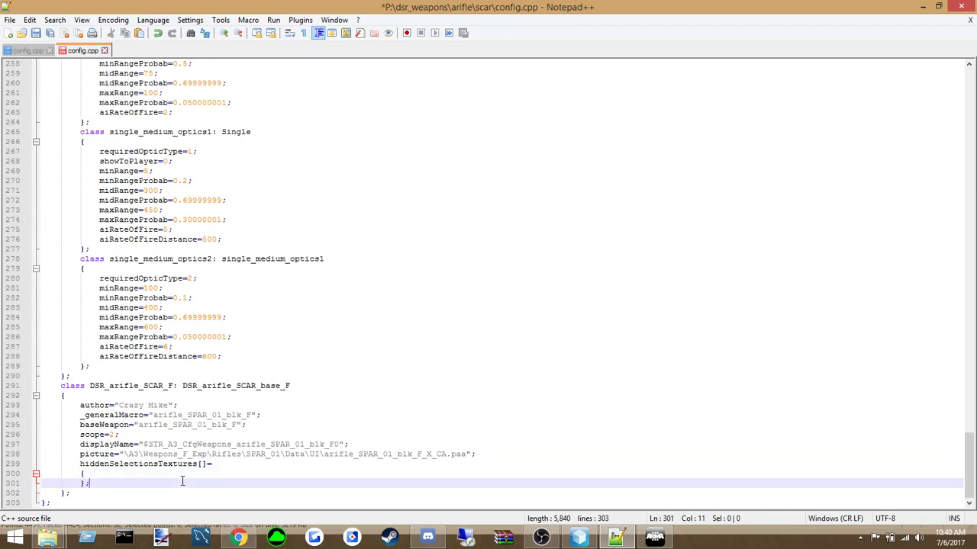
pyautogui.click(246, 463)
# Copy the class name DSR_arifle_SCAR_F into the _generalMacro and baseWeapon values of the final rifle class
pyautogui.click(233, 444)
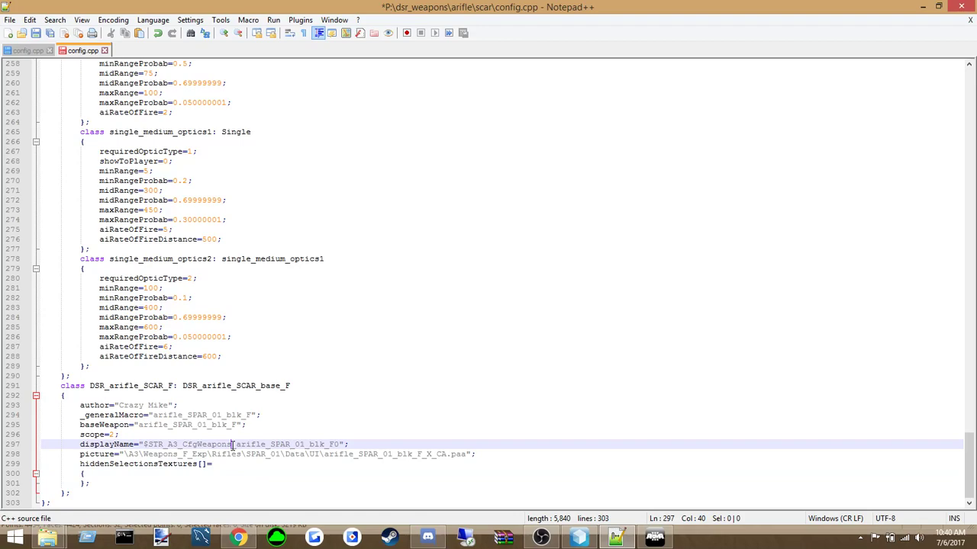
pyautogui.doubleClick(152, 387)
pyautogui.hotkey('ctrl', 'c')
pyautogui.doubleClick(189, 415)
pyautogui.hotkey('ctrl', 'v')
pyautogui.doubleClick(183, 425)
pyautogui.hotkey('ctrl', 'v')
pyautogui.click(158, 435)
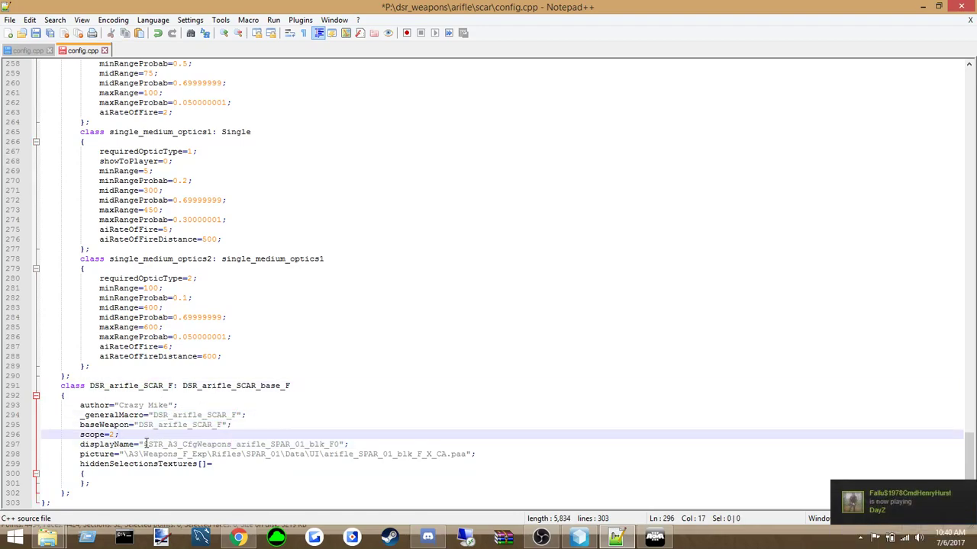
# Copy the base class's display name "Scar-L 5.56 mm" into the displayName of DSR_arifle_SCAR_F and save the config
pyautogui.moveTo(969, 457); pyautogui.dragTo(969, 104)
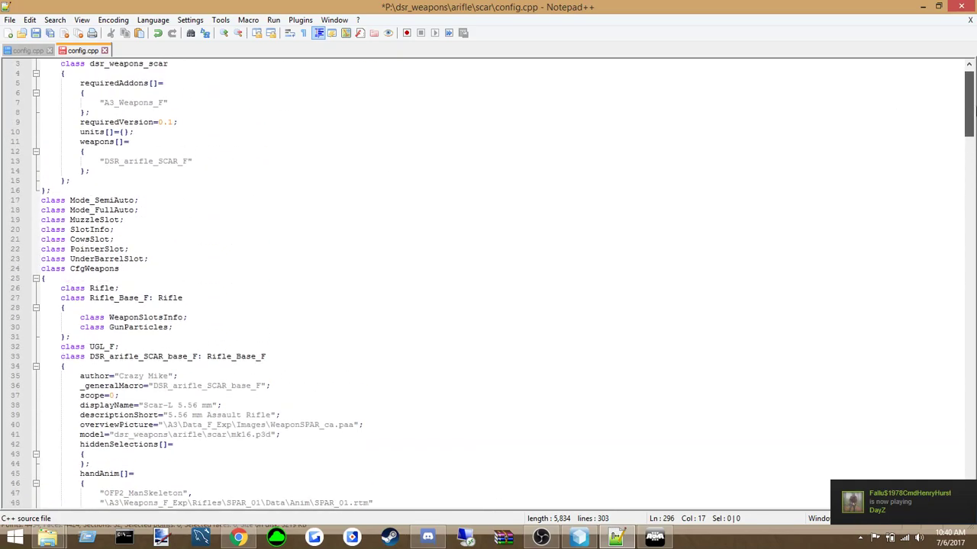
pyautogui.click(174, 406)
pyautogui.click(217, 405)
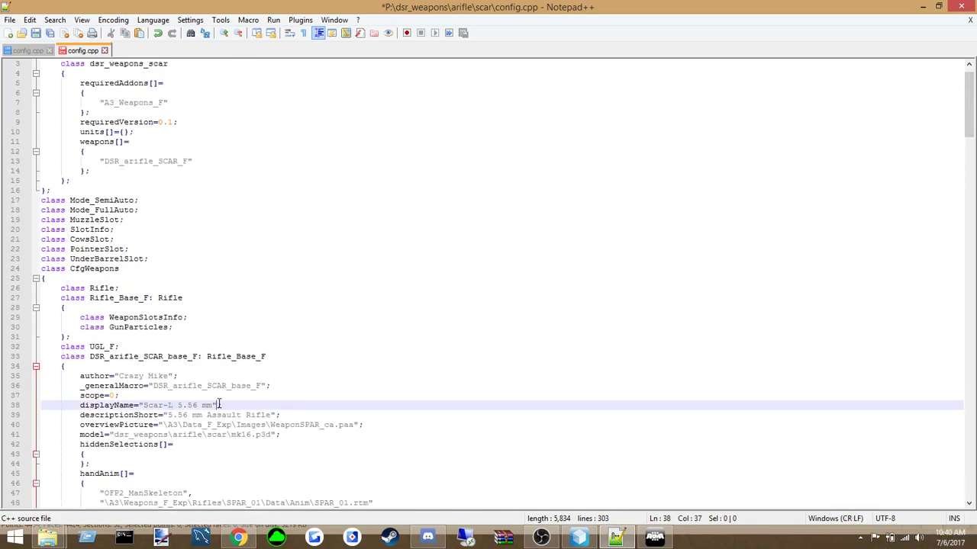
pyautogui.moveTo(213, 405); pyautogui.dragTo(144, 405)
pyautogui.hotkey('ctrl', 'c')
pyautogui.click(211, 425)
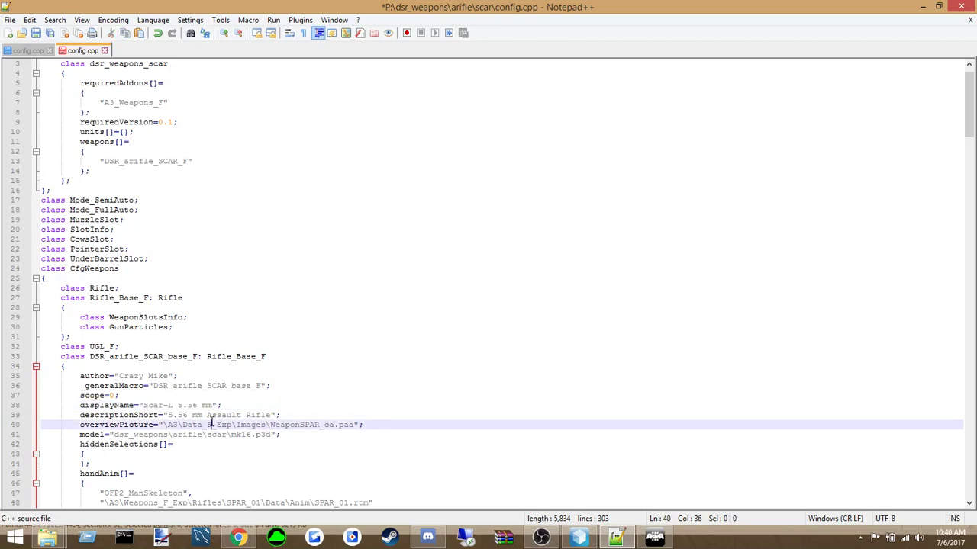
pyautogui.click(172, 405)
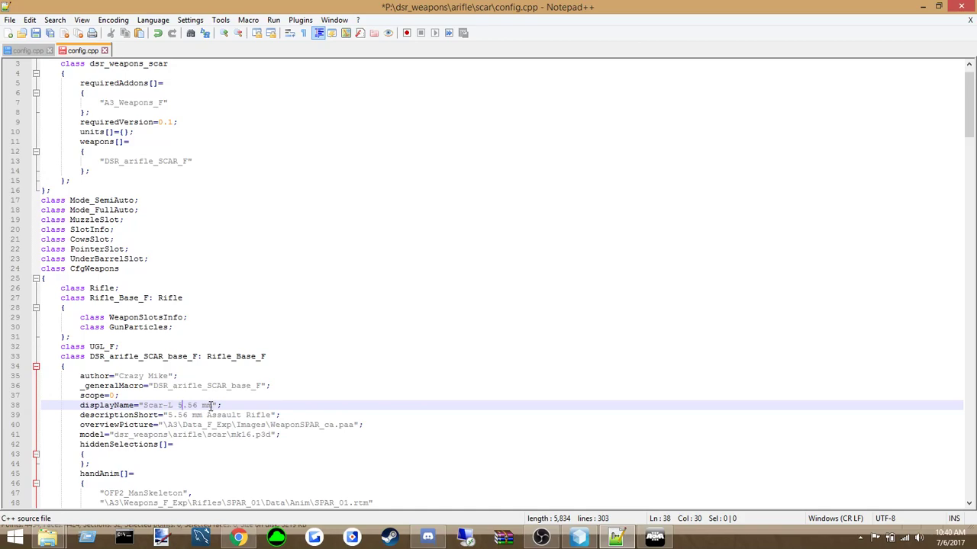
pyautogui.moveTo(970, 131); pyautogui.dragTo(969, 488)
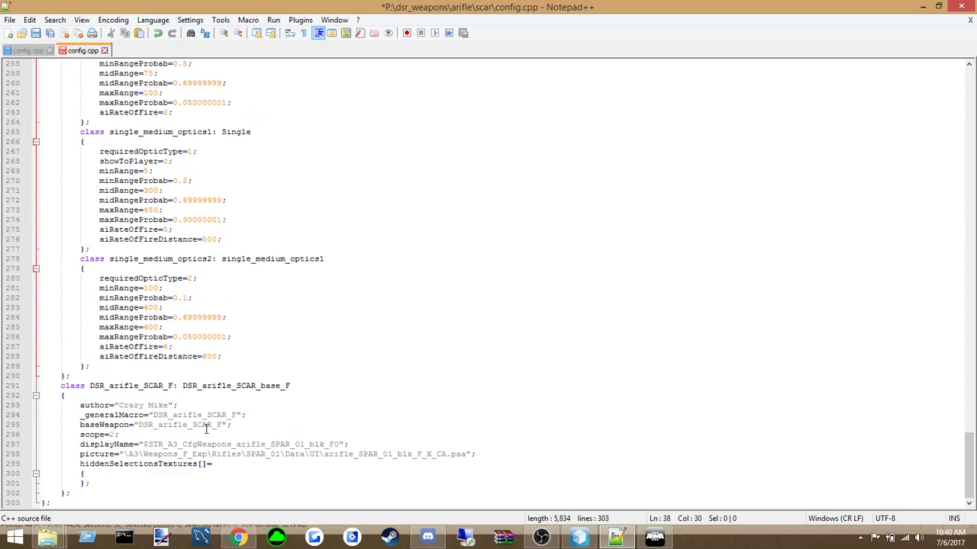
pyautogui.moveTo(145, 444); pyautogui.dragTo(339, 444)
pyautogui.hotkey('ctrl', 'v')
pyautogui.click(246, 470)
pyautogui.click(11, 19)
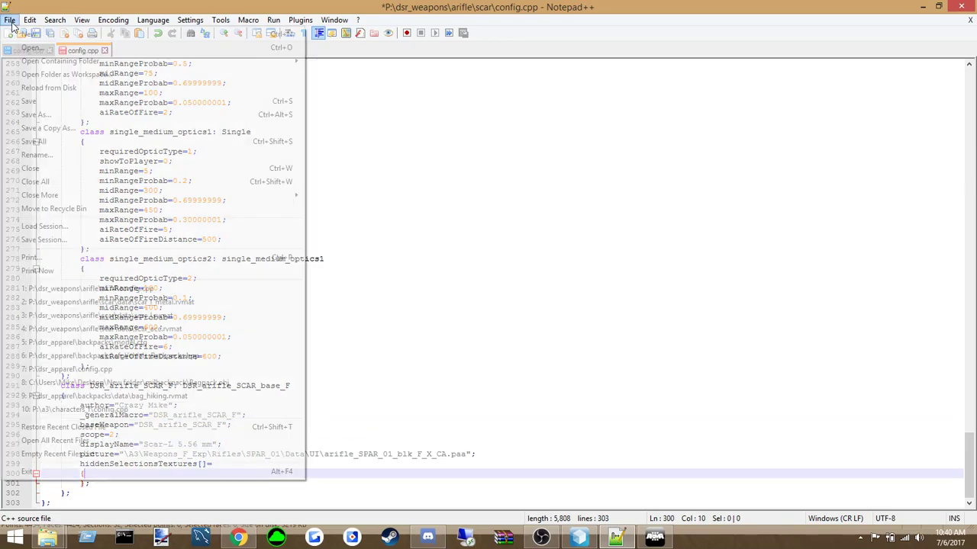
pyautogui.click(46, 100)
# Switch to File Explorer and browse to P:\A Hide Folder\ca\weapons_e\Data\icons for an inventory picture for the rifle
pyautogui.click(228, 396)
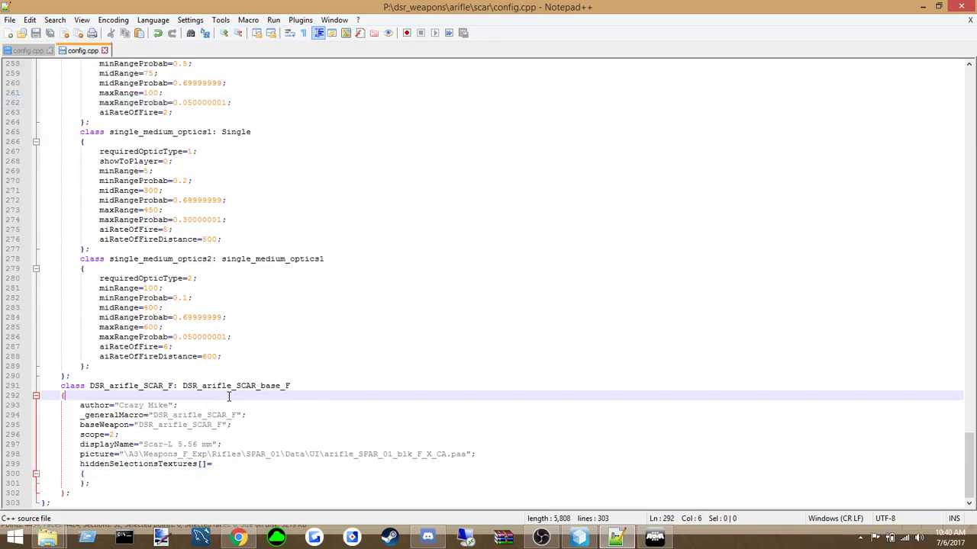
pyautogui.click(237, 424)
pyautogui.click(237, 443)
pyautogui.click(242, 453)
pyautogui.click(420, 455)
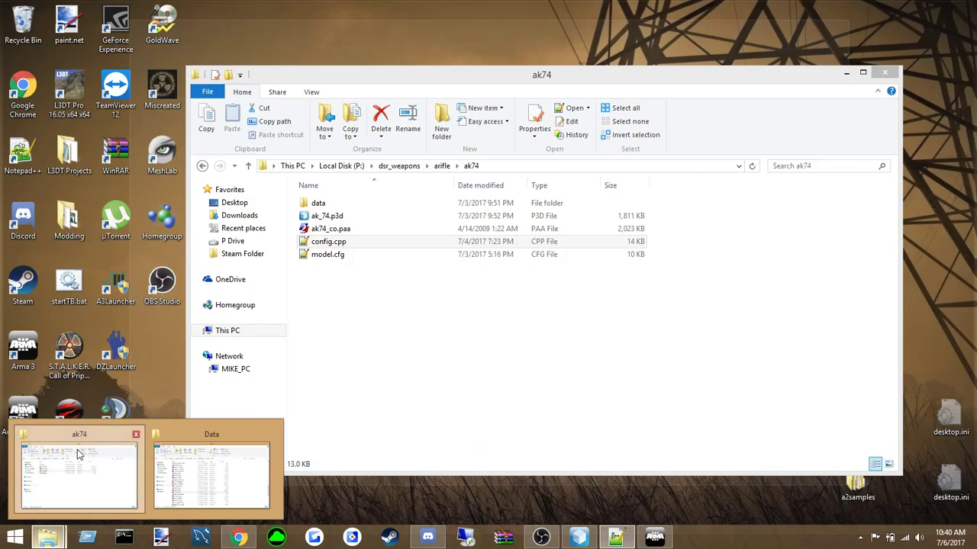
pyautogui.click(77, 473)
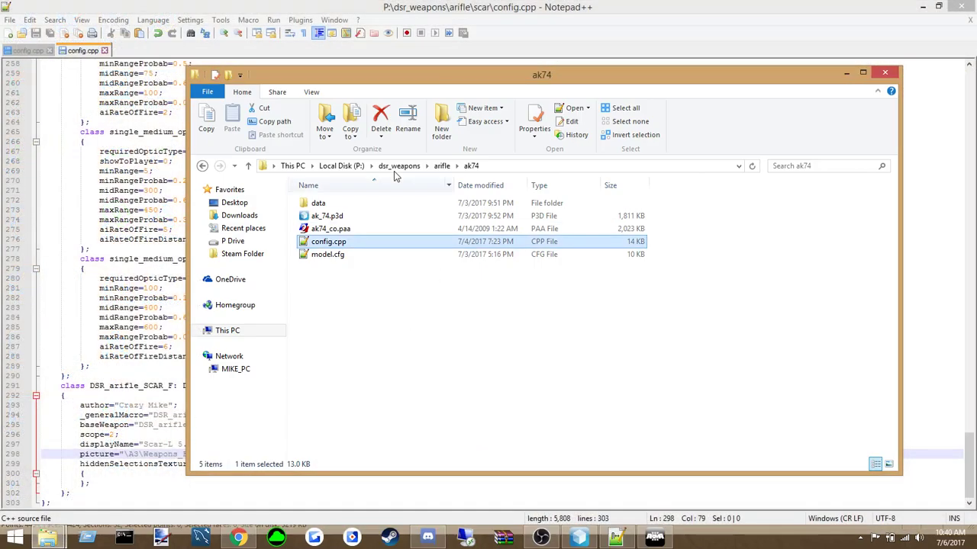
pyautogui.click(341, 166)
pyautogui.doubleClick(324, 203)
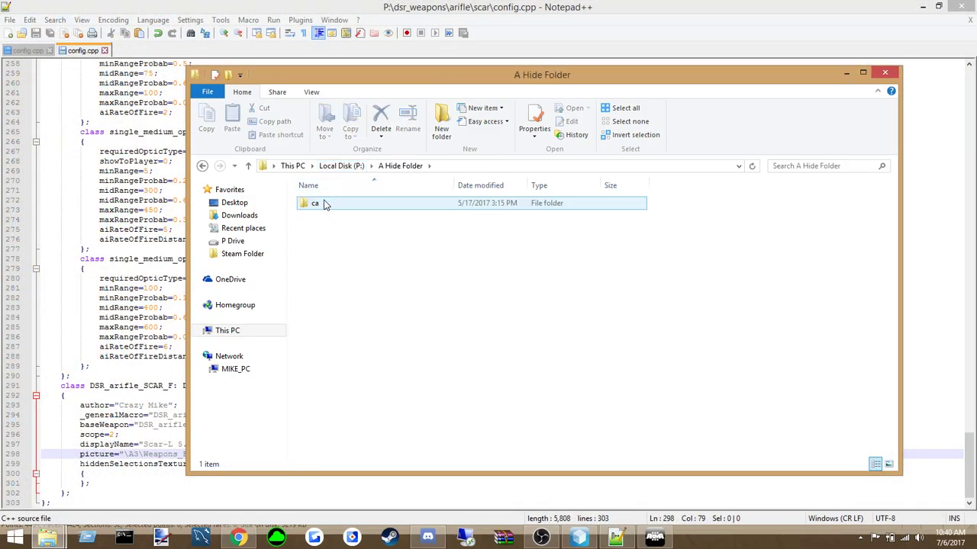
pyautogui.doubleClick(325, 203)
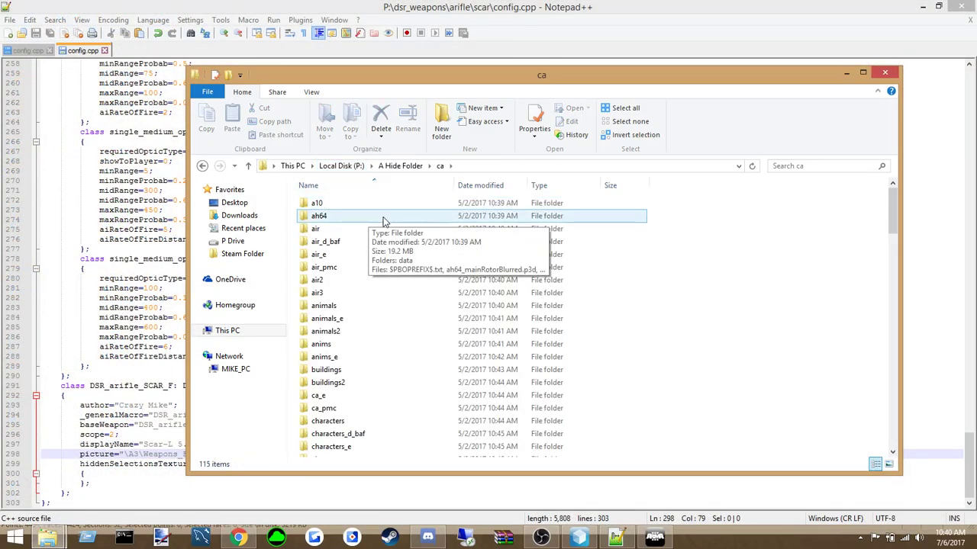
pyautogui.moveTo(897, 205); pyautogui.dragTo(899, 449)
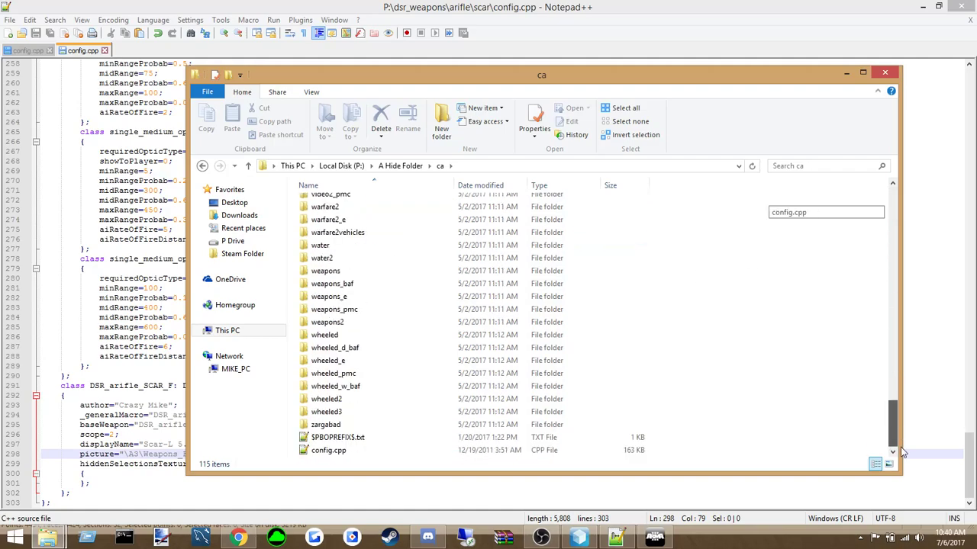
pyautogui.doubleClick(336, 296)
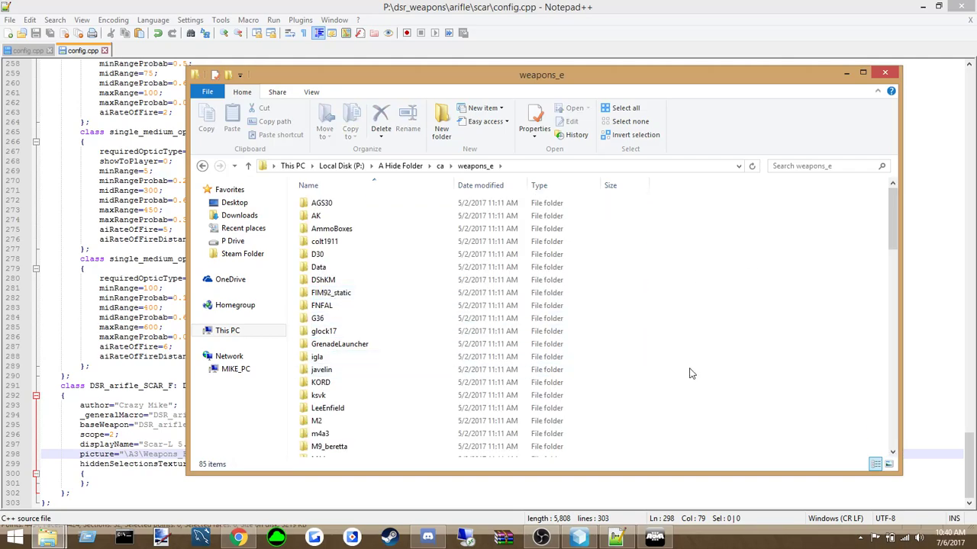
pyautogui.doubleClick(333, 268)
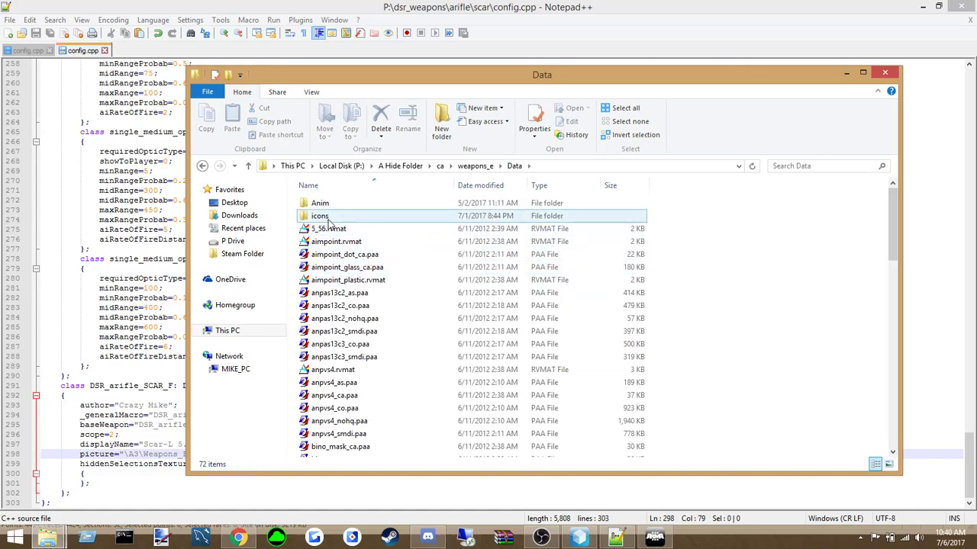
pyautogui.scroll(-3, 351, 355)
pyautogui.scroll(-6, 352, 355)
pyautogui.scroll(9, 335, 321)
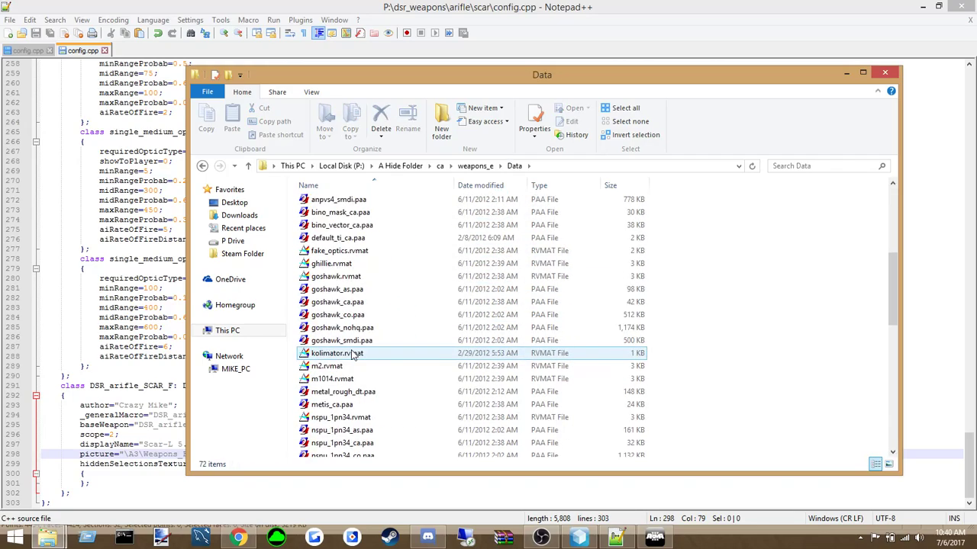
pyautogui.doubleClick(319, 216)
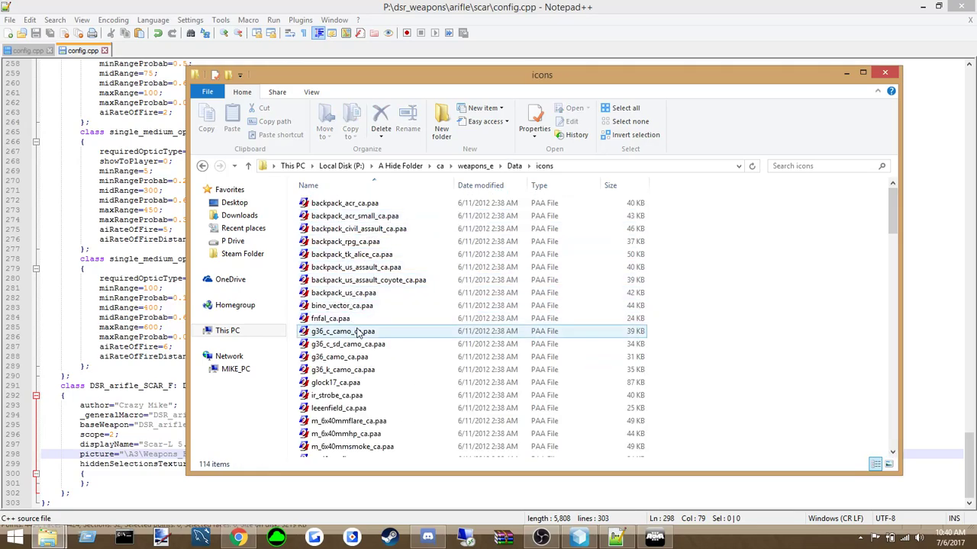
# Find scar_l_cqc_ca.paa among the icons, preview it in Texture Viewer, and copy the file
pyautogui.scroll(-1, 357, 332)
pyautogui.scroll(-15, 357, 332)
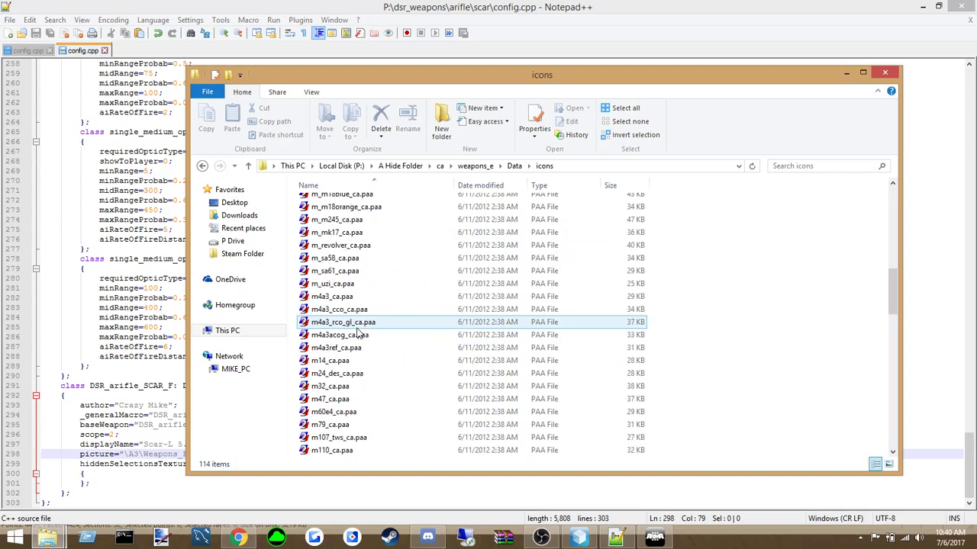
pyautogui.scroll(-7, 356, 332)
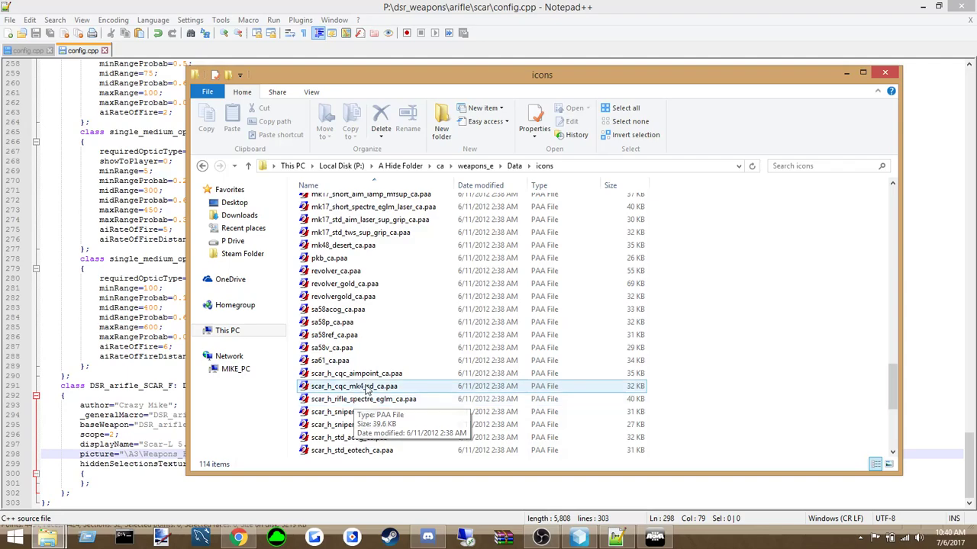
pyautogui.scroll(-1, 376, 377)
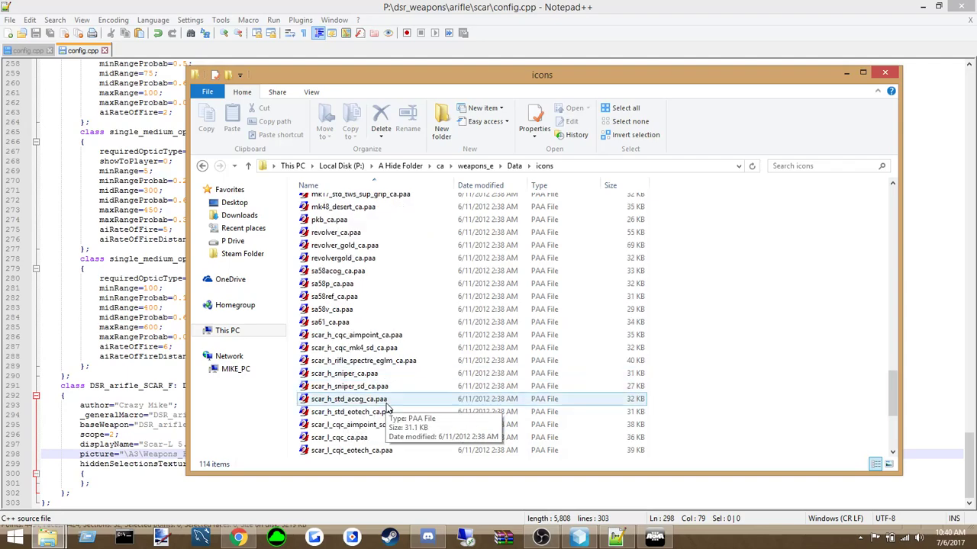
pyautogui.doubleClick(354, 437)
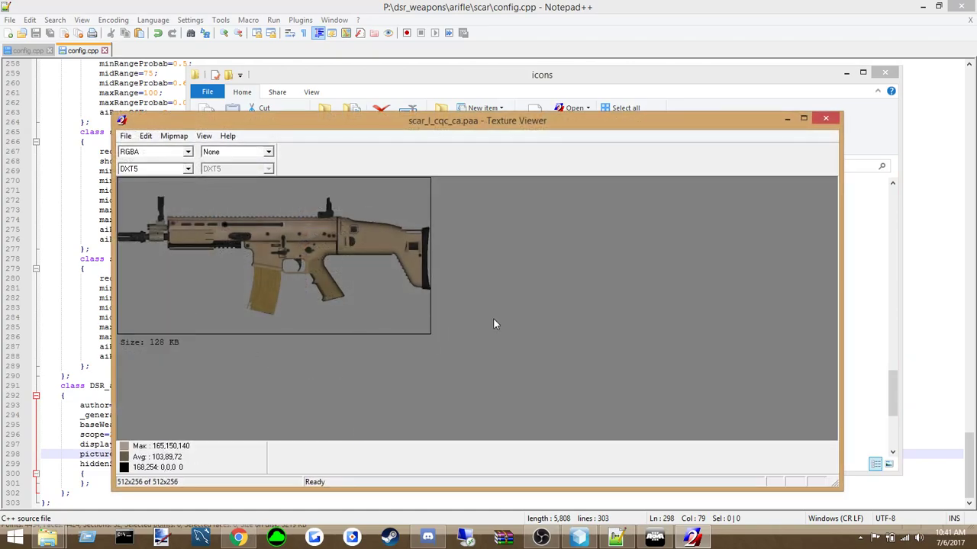
pyautogui.click(830, 121)
pyautogui.rightClick(352, 437)
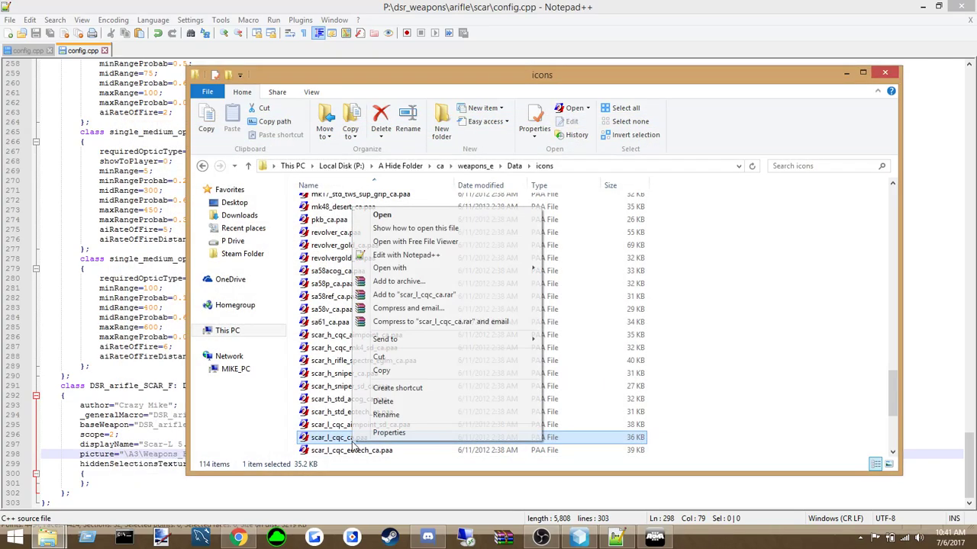
pyautogui.click(431, 373)
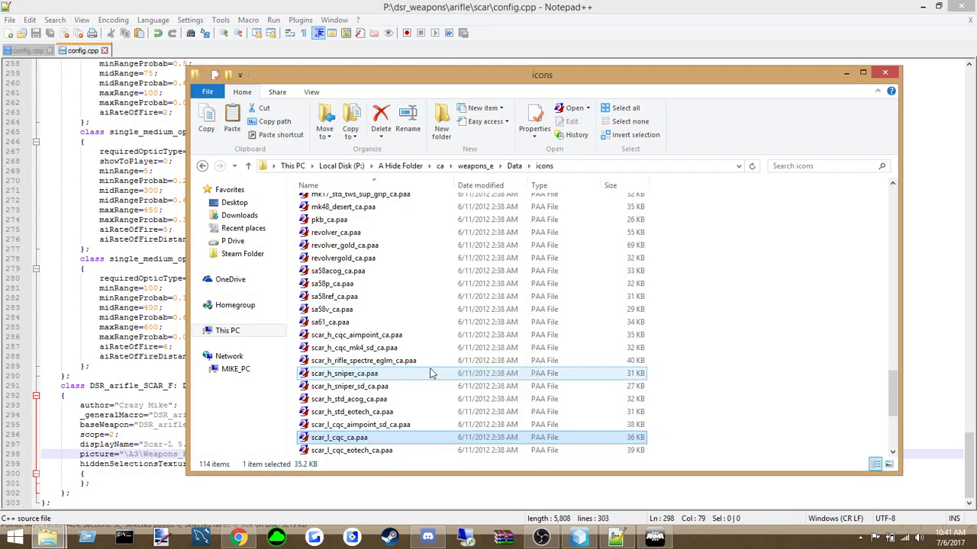
pyautogui.click(763, 375)
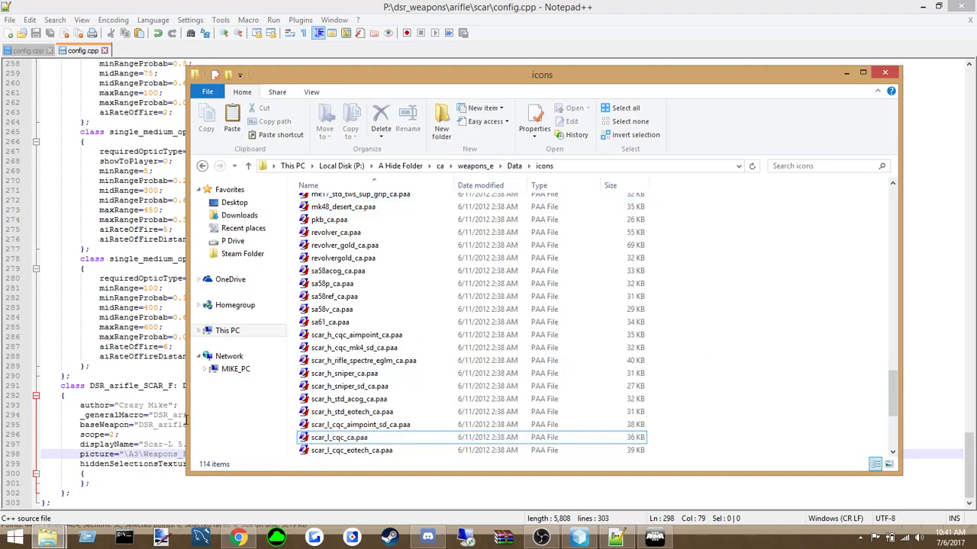
# Bring forward the second File Explorer window showing the weapons_e\SCAR\Data folder and close it
pyautogui.click(114, 463)
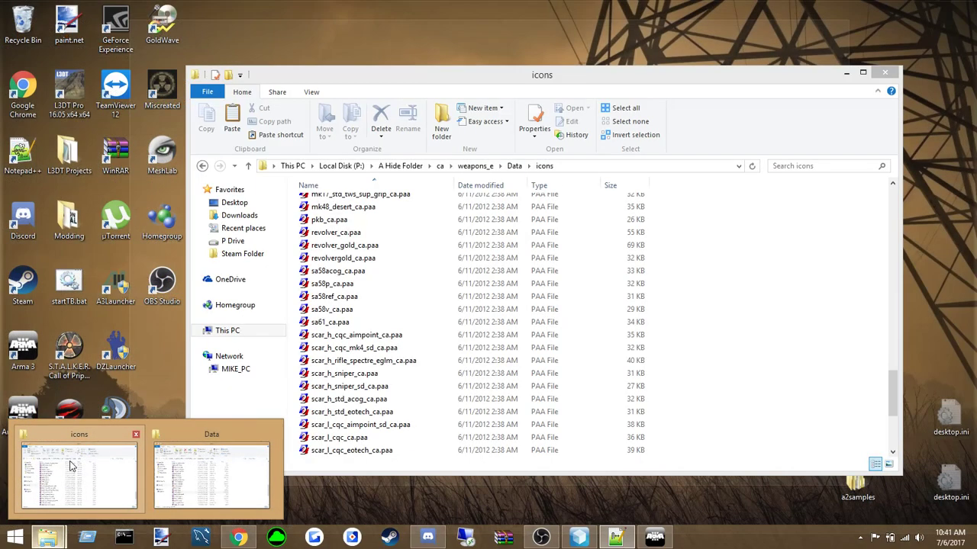
pyautogui.click(73, 467)
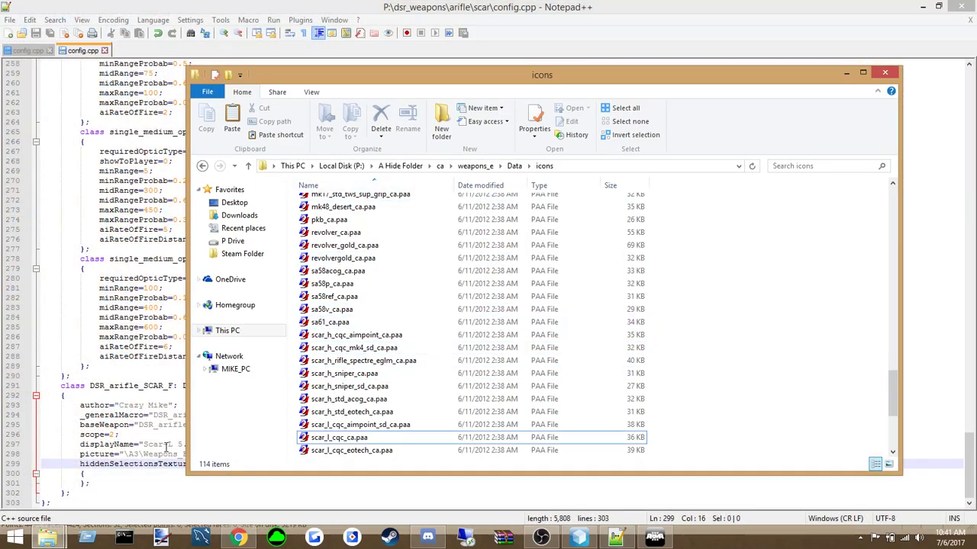
pyautogui.moveTo(46, 537)
pyautogui.click(214, 456)
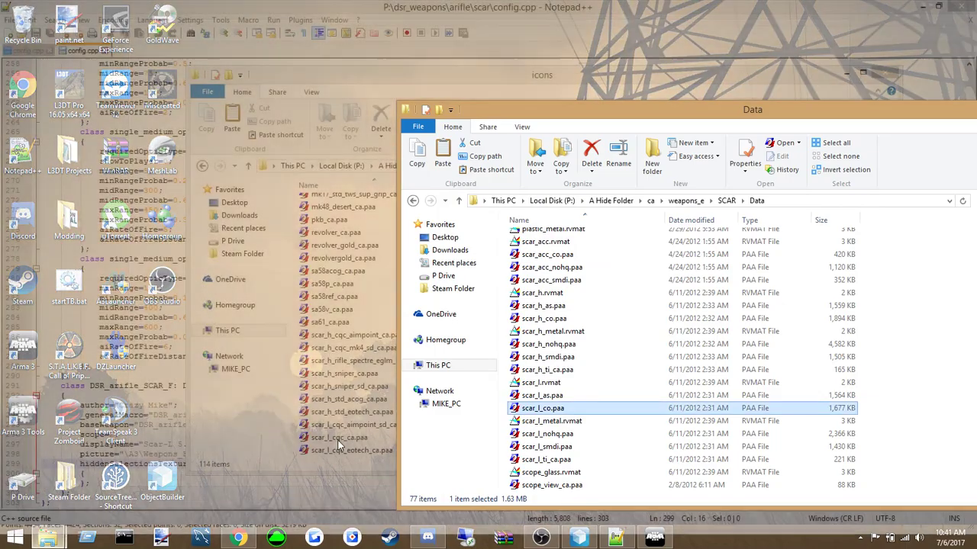
pyautogui.click(889, 365)
pyautogui.scroll(7, 891, 365)
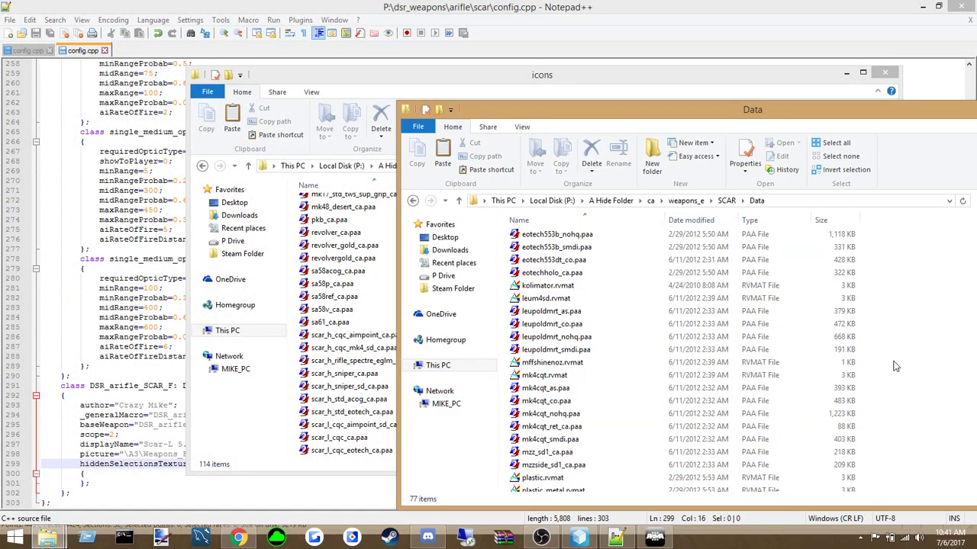
pyautogui.moveTo(863, 115); pyautogui.dragTo(733, 119)
pyautogui.click(937, 106)
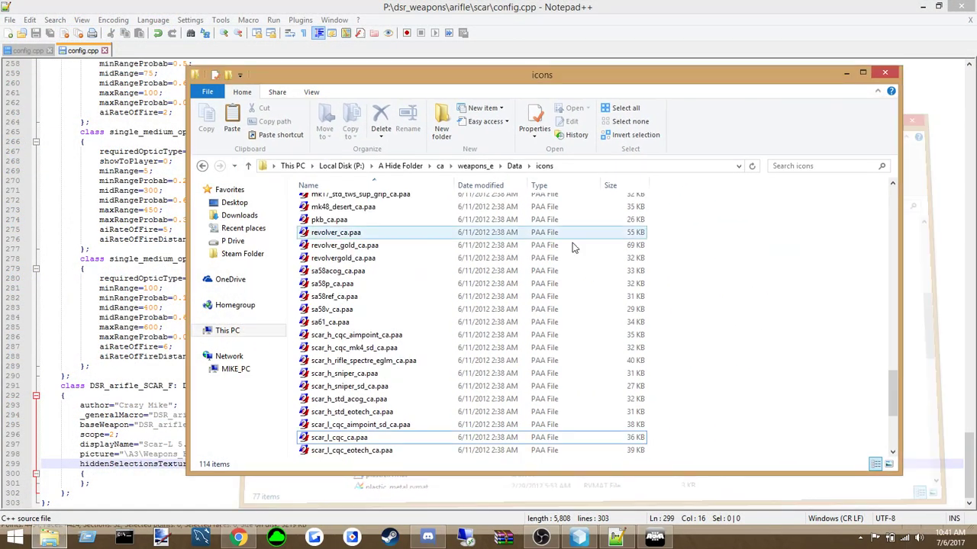
# Browse to the P:\dsr_weapons\arifle\scar\data folder
pyautogui.click(341, 165)
pyautogui.scroll(-1, 358, 390)
pyautogui.doubleClick(359, 389)
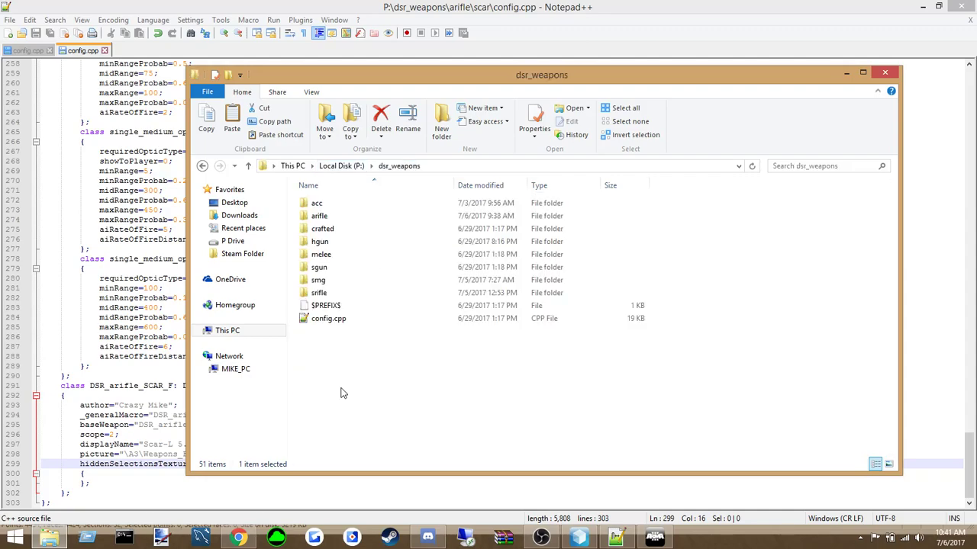
pyautogui.doubleClick(349, 220)
pyautogui.click(324, 306)
pyautogui.doubleClick(324, 305)
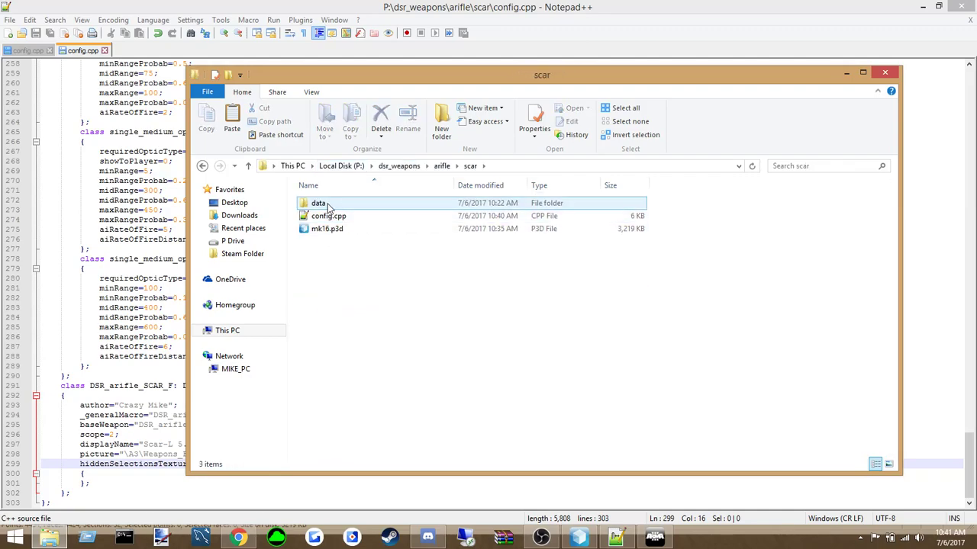
pyautogui.doubleClick(318, 203)
# Create a new folder named ui inside the scar data folder
pyautogui.rightClick(763, 341)
pyautogui.moveTo(796, 481)
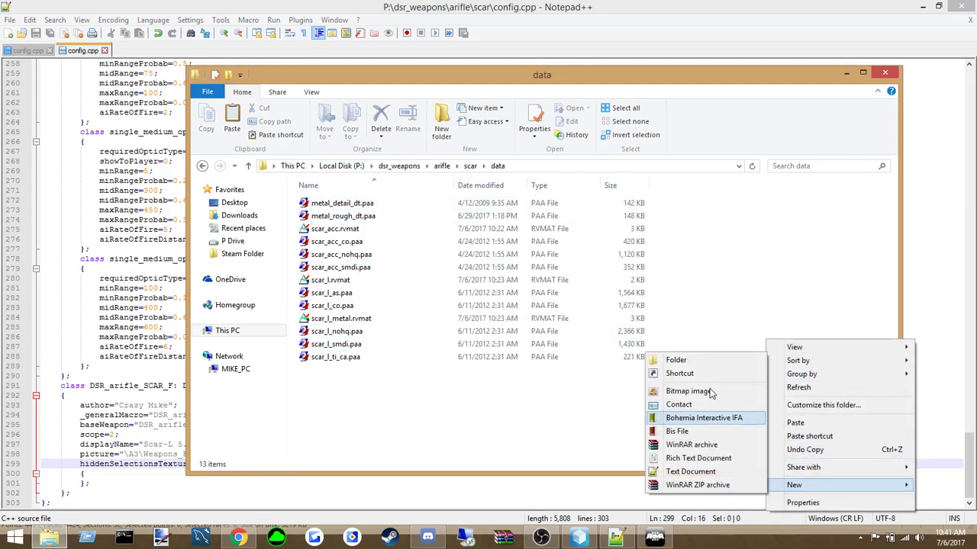
pyautogui.click(697, 361)
pyautogui.write('ui')
pyautogui.click(705, 316)
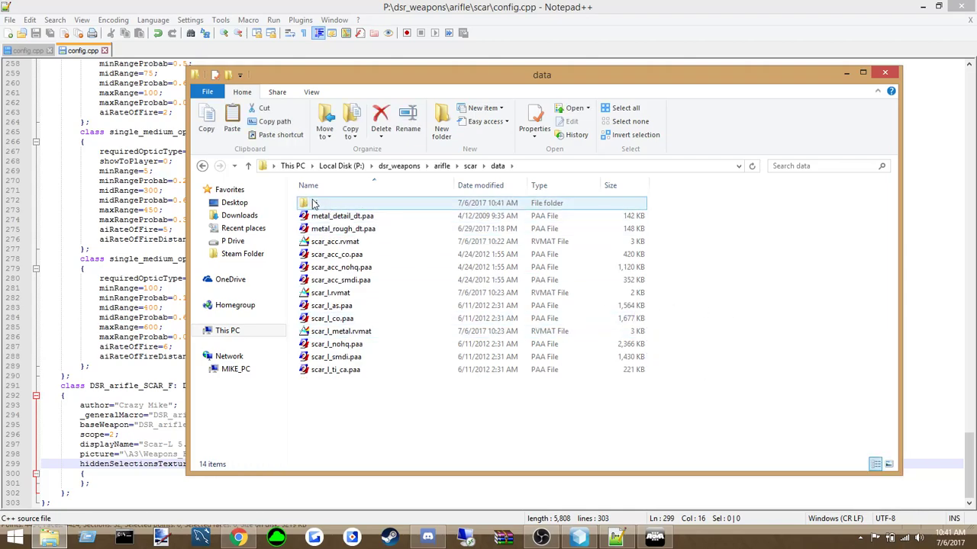
# Paste the copied scar_l_cqc_ca.paa icon into the ui folder and return to the data folder
pyautogui.doubleClick(319, 205)
pyautogui.hotkey('ctrl', 'v')
pyautogui.click(499, 167)
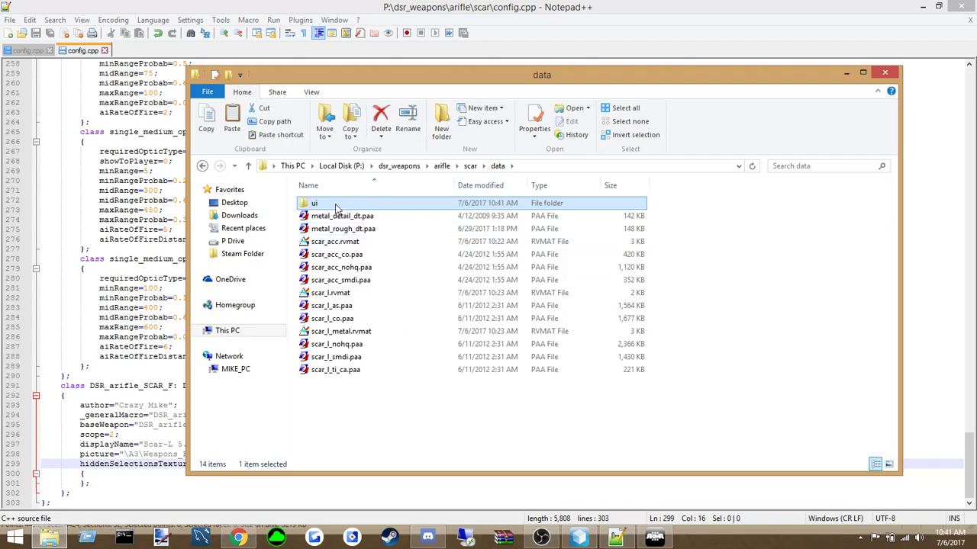
pyautogui.doubleClick(335, 209)
pyautogui.click(497, 165)
# Create a new folder named sounds inside the scar data folder
pyautogui.rightClick(373, 436)
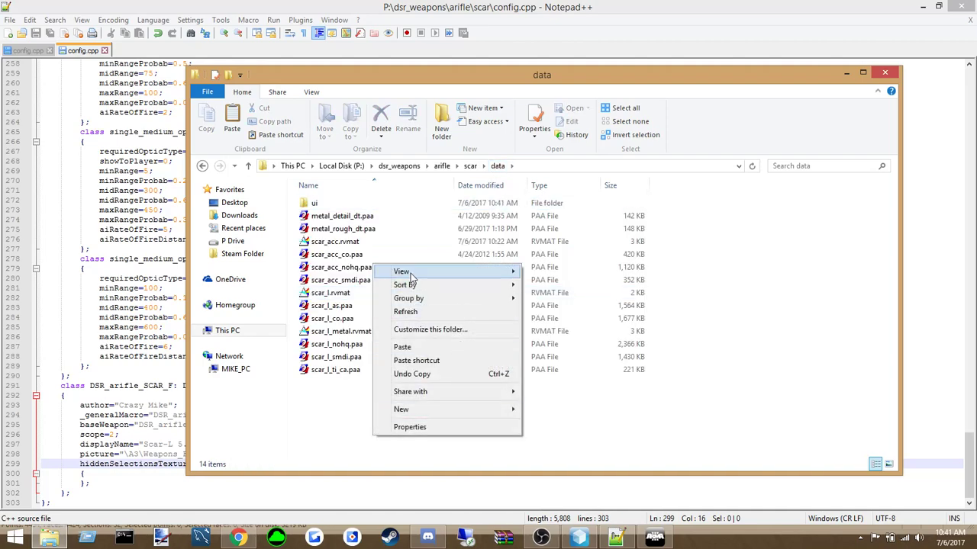
pyautogui.moveTo(416, 412)
pyautogui.click(551, 408)
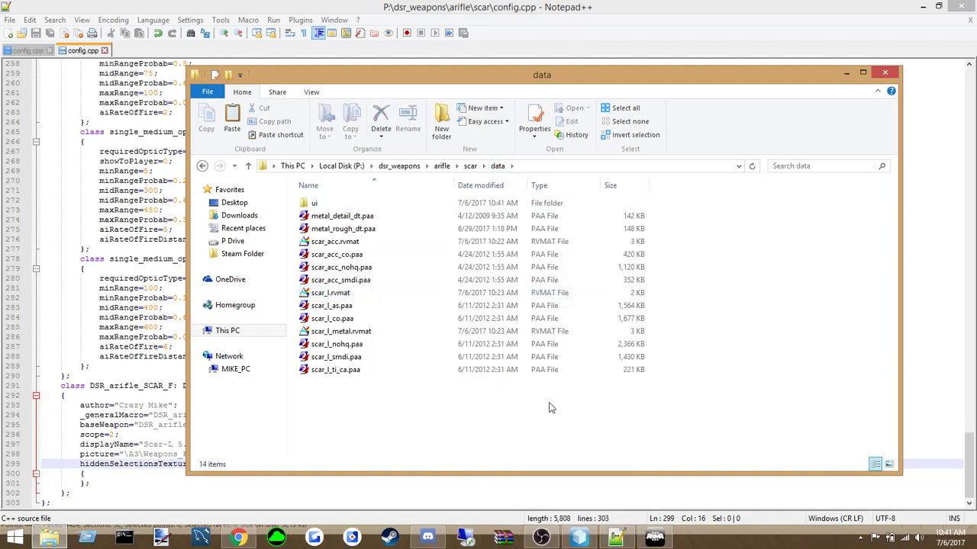
pyautogui.rightClick(402, 424)
pyautogui.moveTo(437, 394)
pyautogui.click(600, 397)
pyautogui.write('sc')
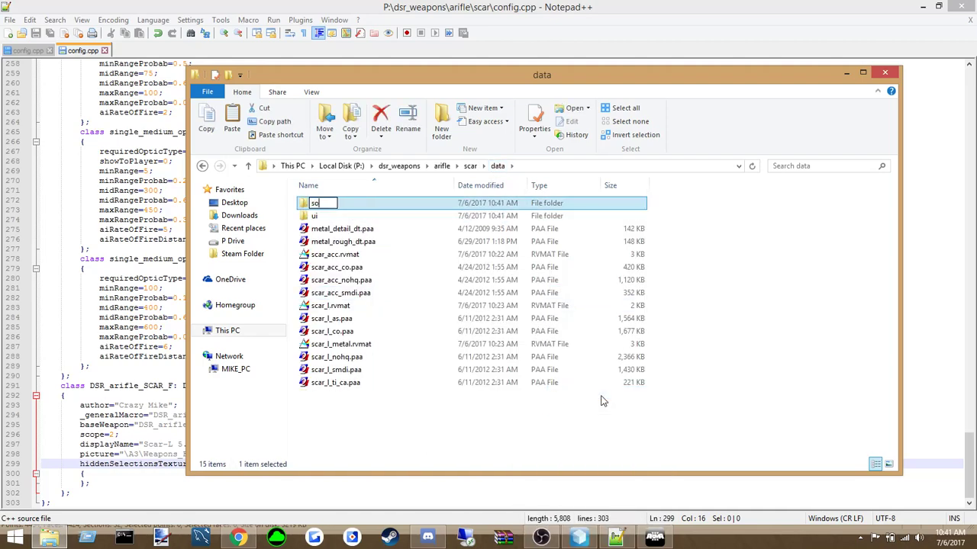
pyautogui.press('Return')
# Create a new folder named anim alongside the sounds and ui folders
pyautogui.rightClick(460, 421)
pyautogui.moveTo(488, 392)
pyautogui.click(637, 392)
pyautogui.write('anim')
pyautogui.press('Return')
pyautogui.click(750, 428)
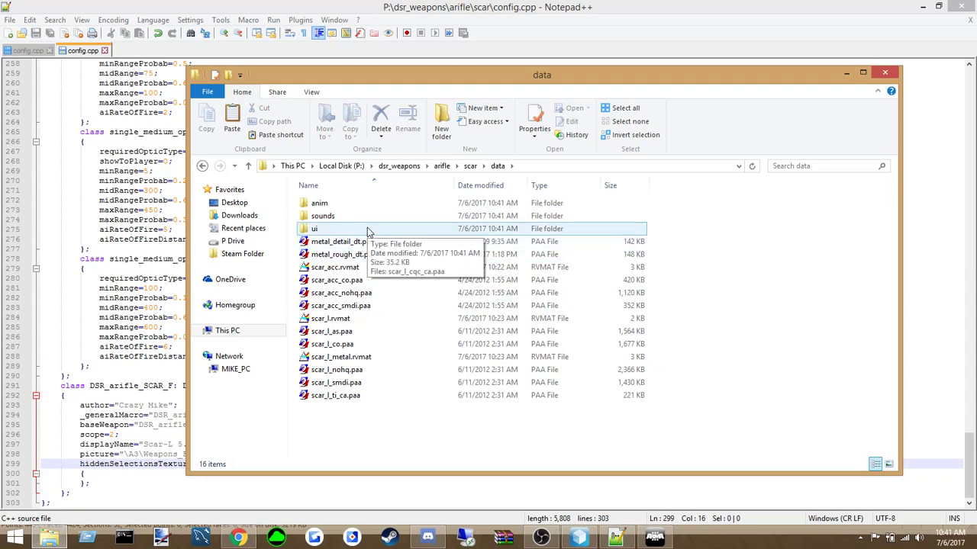
# Open the ui folder, switch to the SCAR config and copy dsr_weapons\arifle\scar\ from the base class's model path
pyautogui.doubleClick(355, 229)
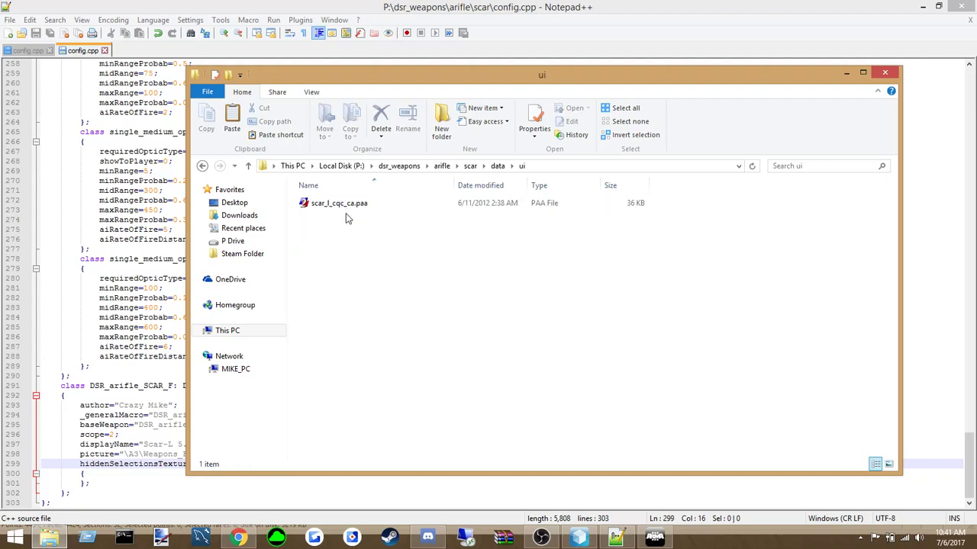
pyautogui.click(152, 415)
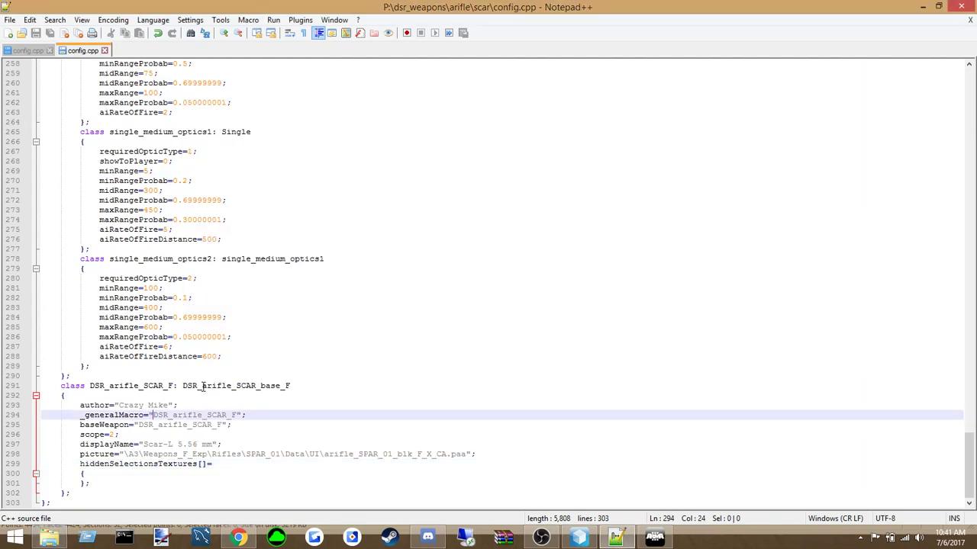
pyautogui.moveTo(969, 465); pyautogui.dragTo(969, 102)
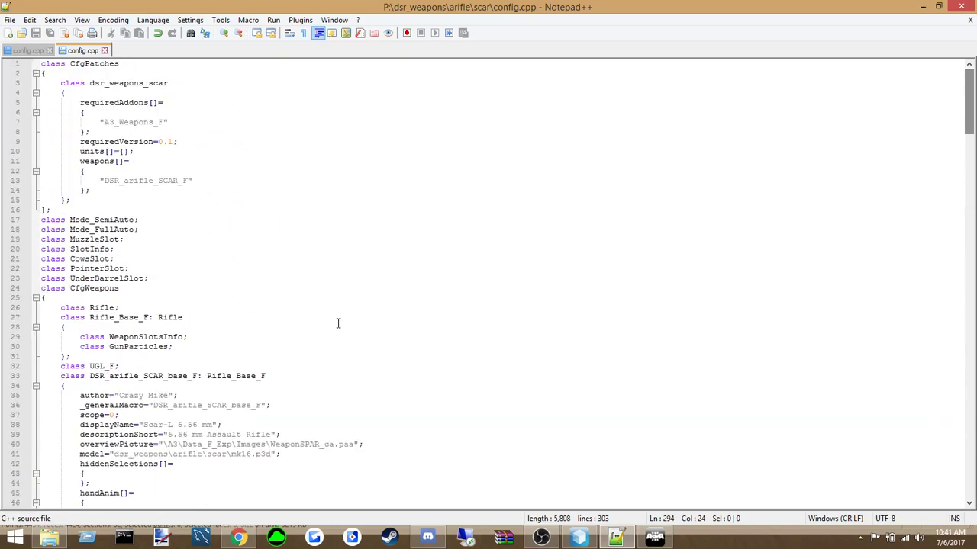
pyautogui.moveTo(114, 454); pyautogui.dragTo(228, 454)
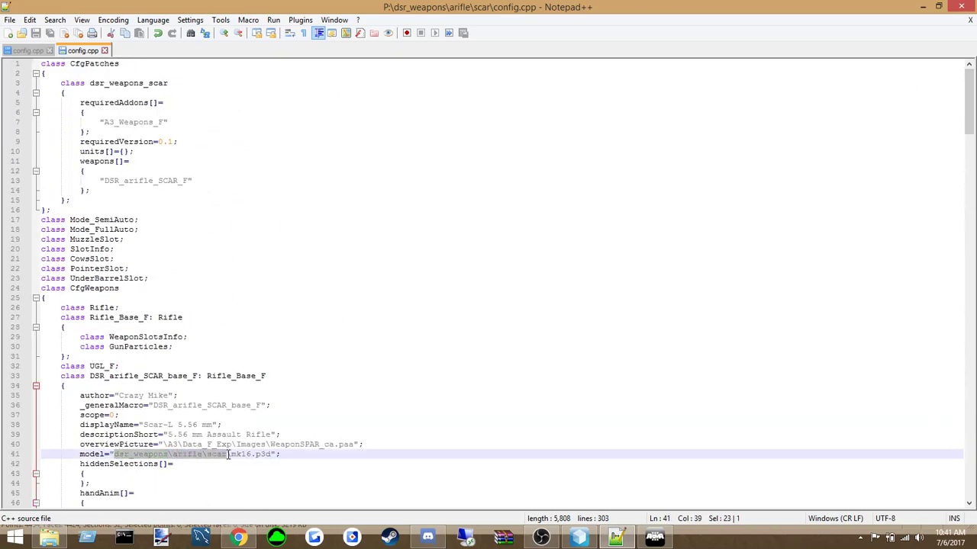
pyautogui.moveTo(969, 99); pyautogui.dragTo(969, 466)
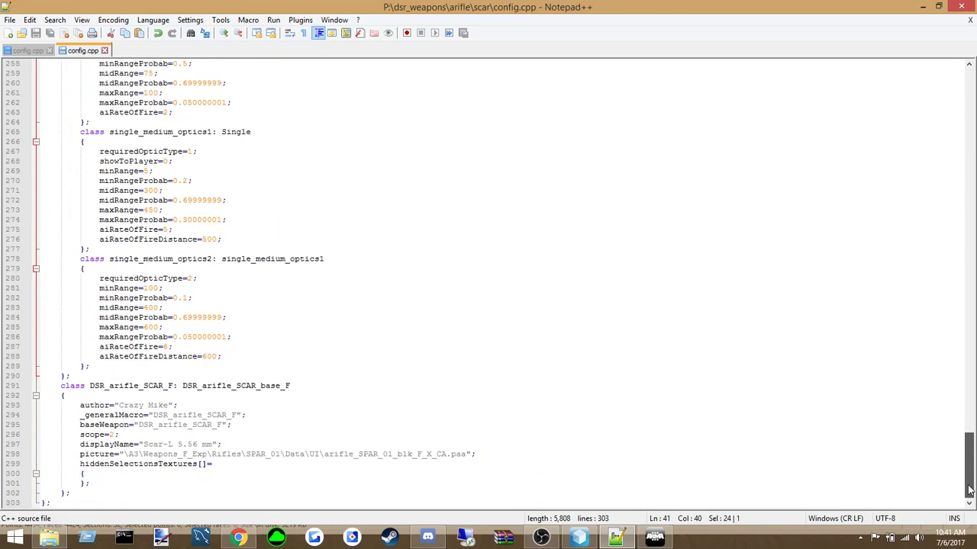
# Replace the SPAR-01 picture path in DSR_arifle_SCAR_F with dsr_weapons\arifle\scar\data\ui\, keeping the .paa extension
pyautogui.moveTo(447, 456); pyautogui.dragTo(123, 456)
pyautogui.write('dsr_weapons\\arifle\\scar\\')
pyautogui.write('data')
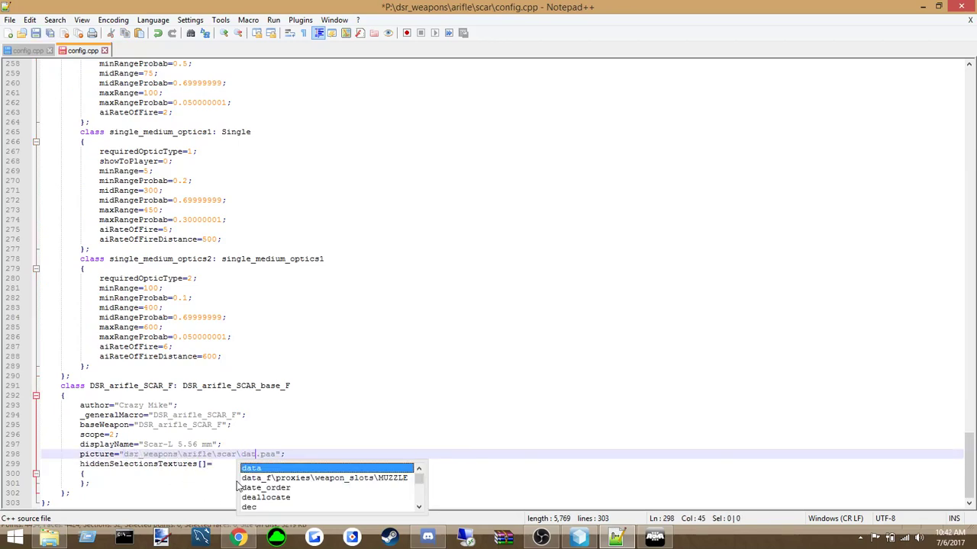
pyautogui.write('\\ui\\')
pyautogui.press('Return')
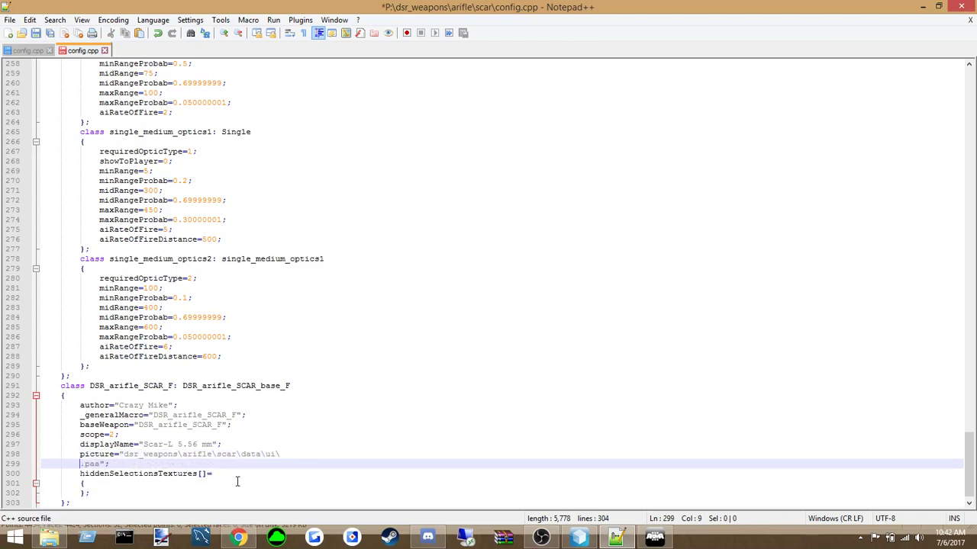
pyautogui.press('BackSpace')
pyautogui.press('BackSpace')
# Copy the icon's file name scar_l_cqc_ca from File Explorer into the picture path before .paa and save the config
pyautogui.hotkey('alt', 'Tab')
pyautogui.click(364, 203)
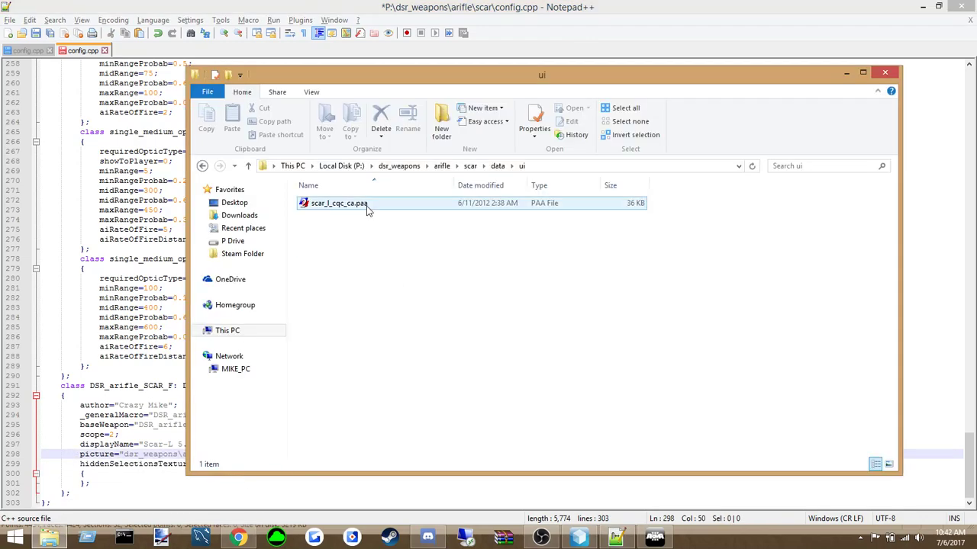
pyautogui.rightClick(368, 206)
pyautogui.click(395, 415)
pyautogui.hotkey('ctrl', 'c')
pyautogui.click(109, 415)
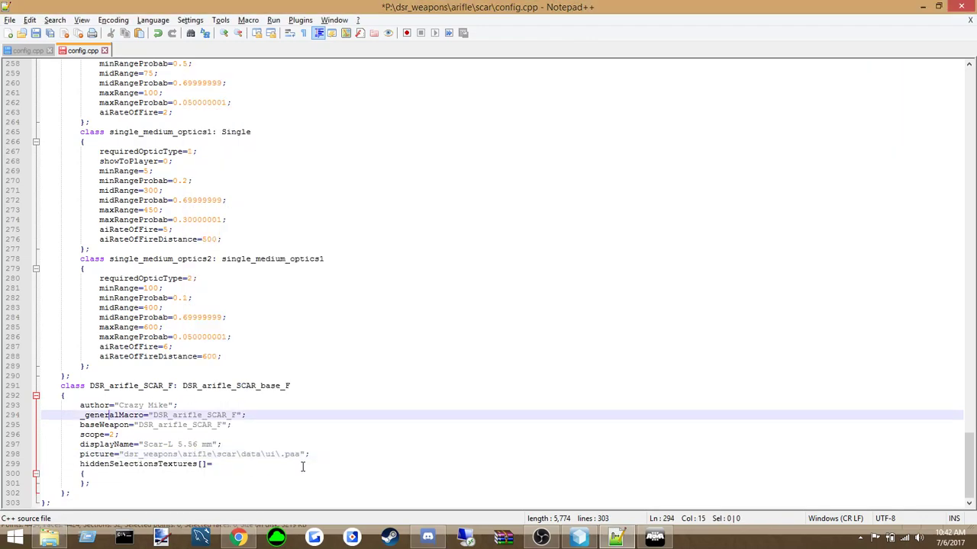
pyautogui.click(281, 454)
pyautogui.hotkey('ctrl', 'v')
pyautogui.click(330, 477)
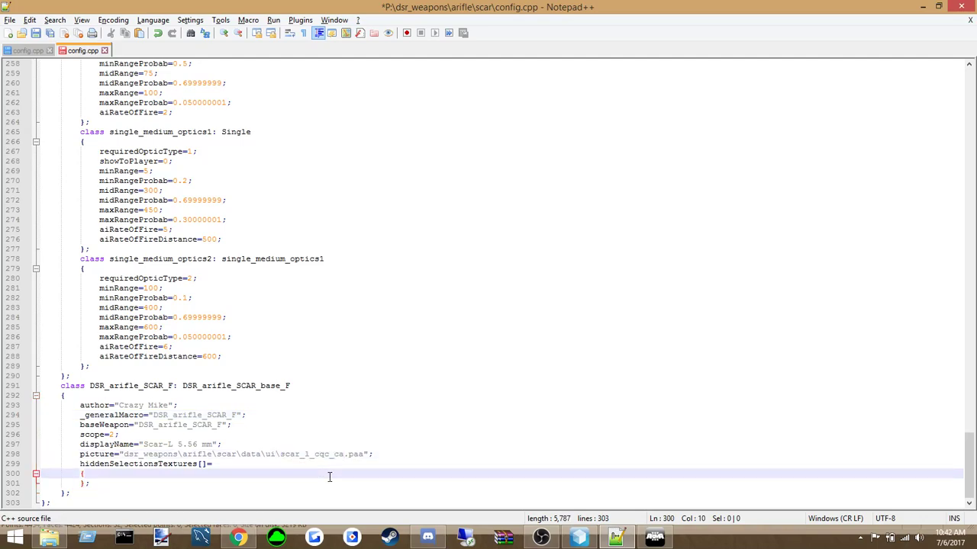
pyautogui.click(10, 19)
pyautogui.click(37, 99)
# Review the handAnim, reloadAction, magazines and bullet sound entries in the DSR_arifle_SCAR_base_F class
pyautogui.moveTo(974, 473); pyautogui.dragTo(946, 164)
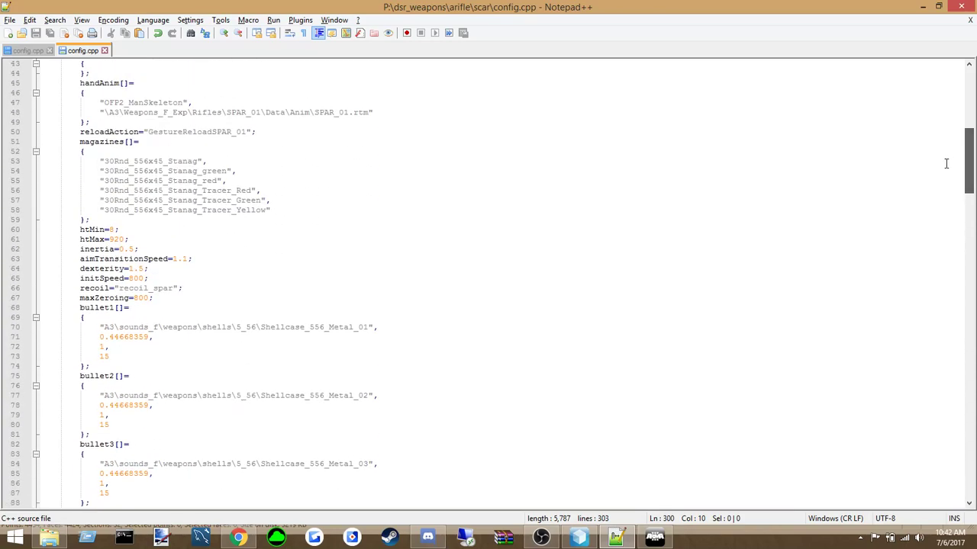
pyautogui.click(141, 318)
pyautogui.click(10, 20)
pyautogui.click(480, 227)
pyautogui.click(480, 229)
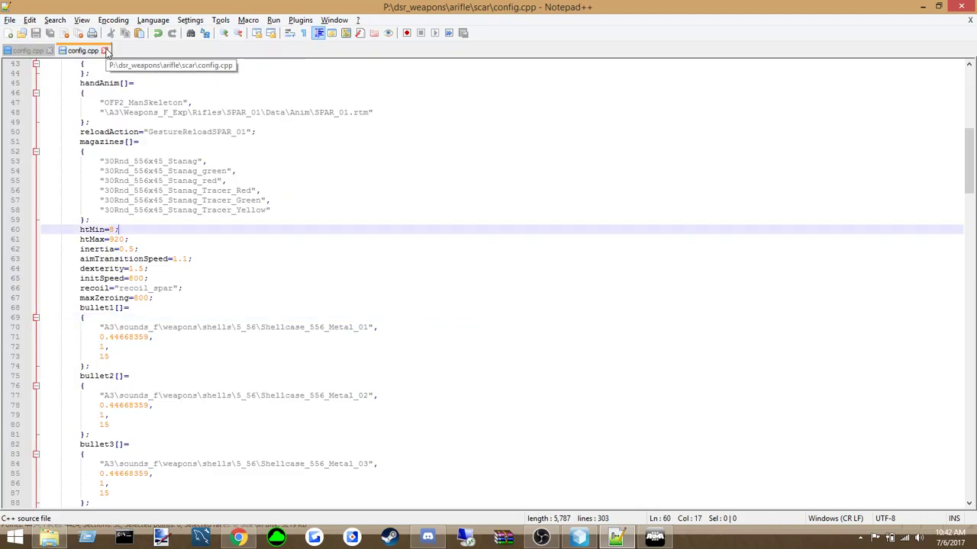
pyautogui.click(175, 112)
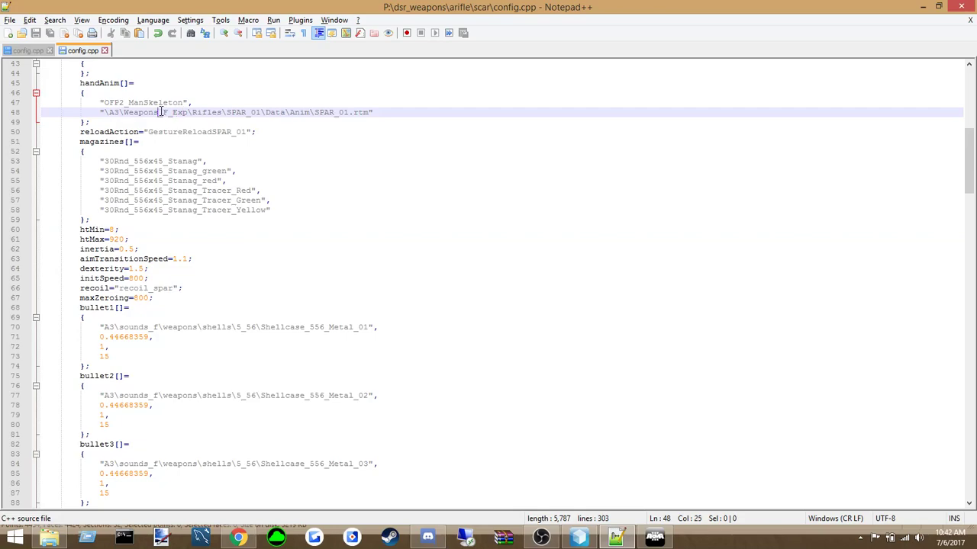
pyautogui.click(217, 340)
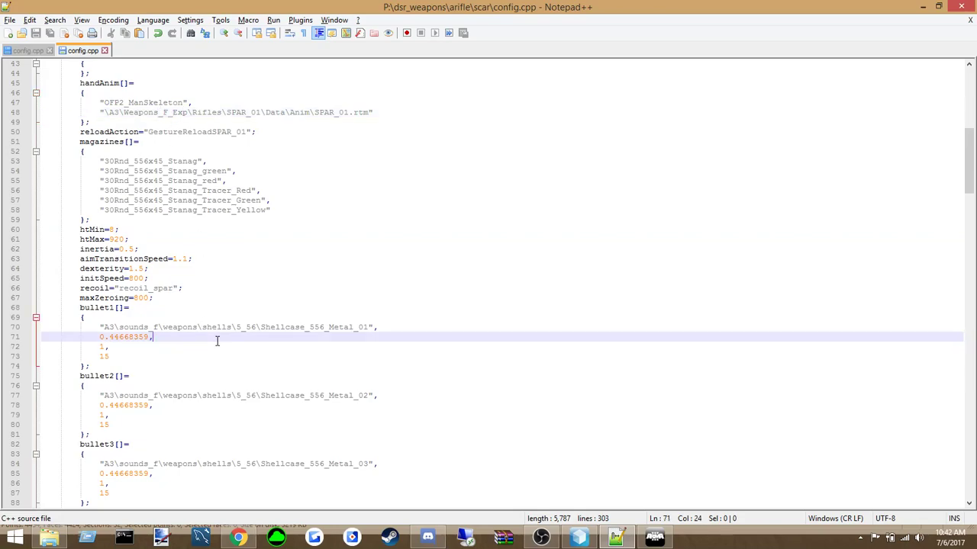
# Close the SCAR and SPAR-01 config files and exit Notepad++
pyautogui.click(104, 51)
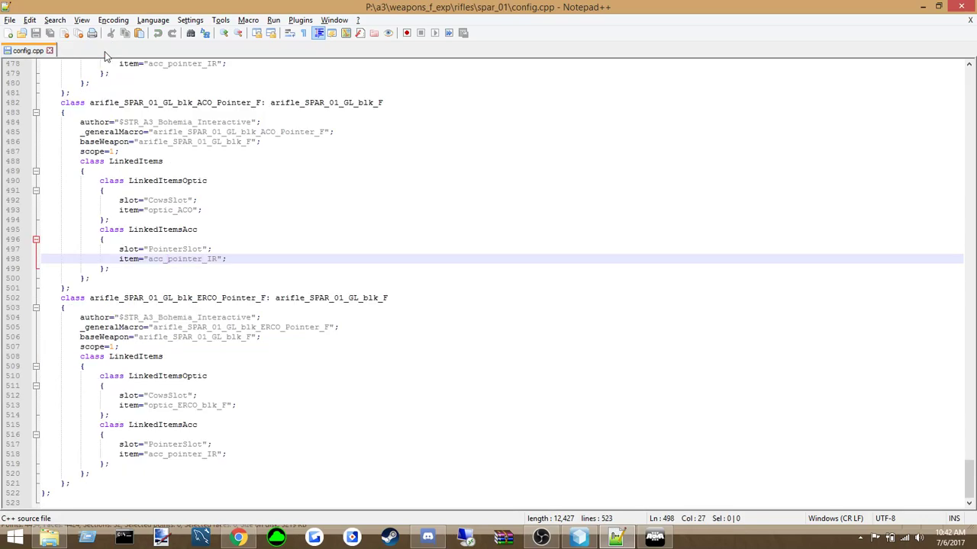
pyautogui.click(234, 278)
pyautogui.click(49, 50)
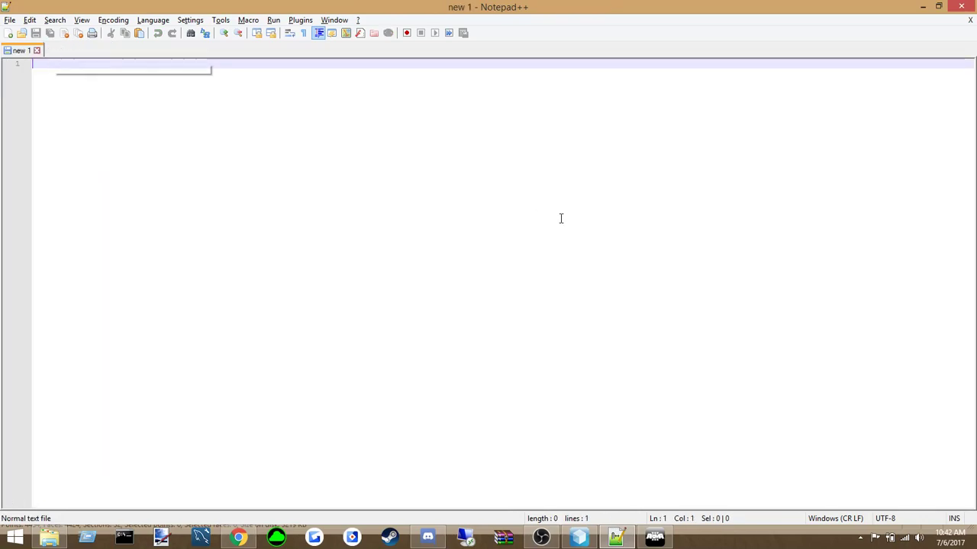
pyautogui.click(960, 6)
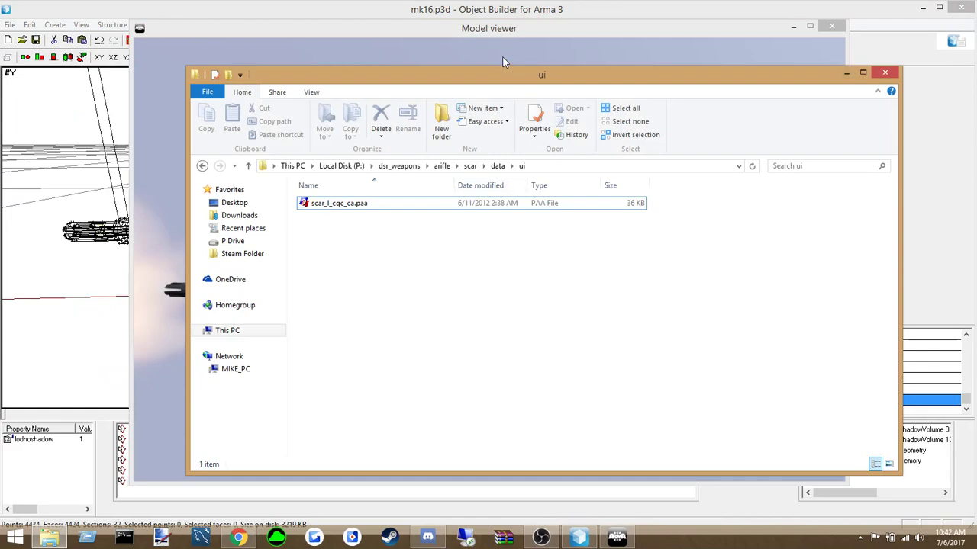
# Switch to Model viewer to inspect the rifle and its muzzle flash, and go back to the scar folder in File Explorer
pyautogui.click(503, 64)
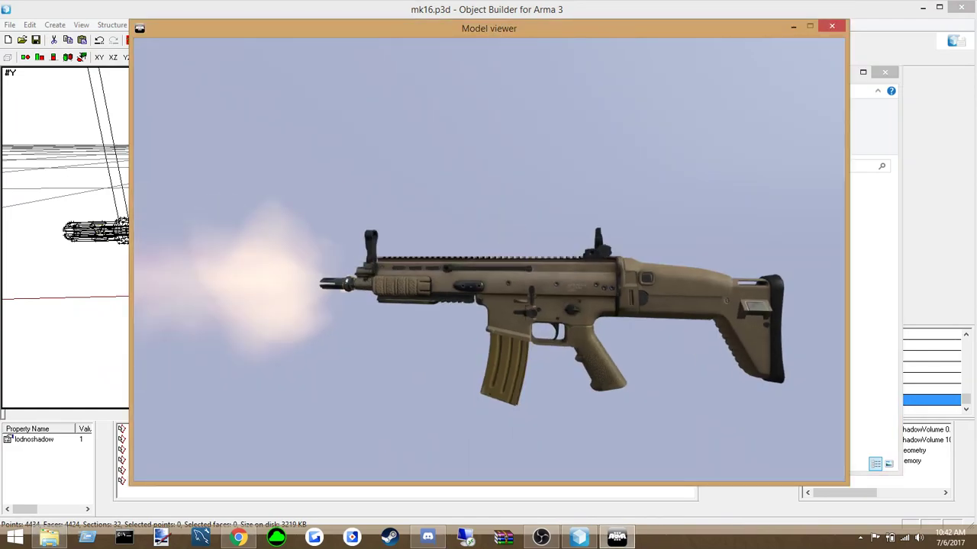
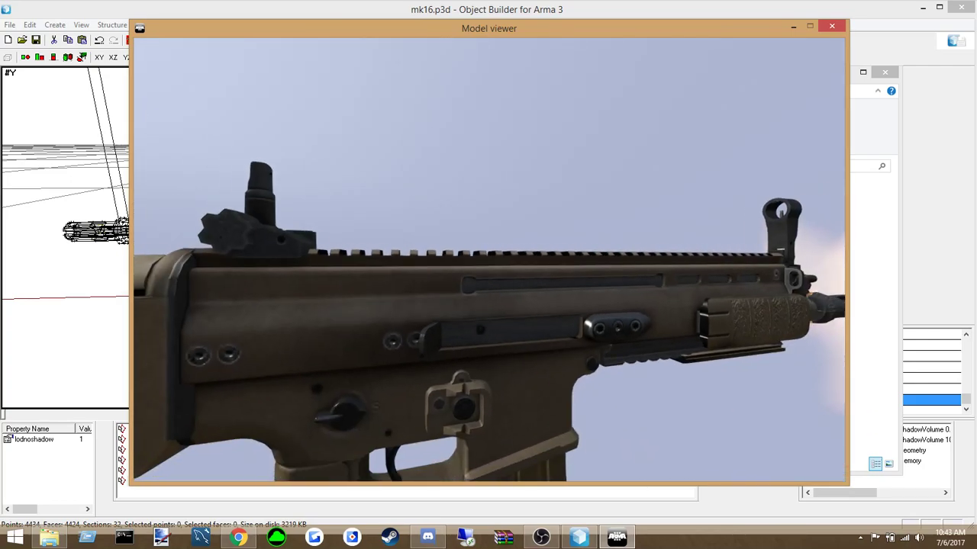
pyautogui.hotkey('alt', 'Tab')
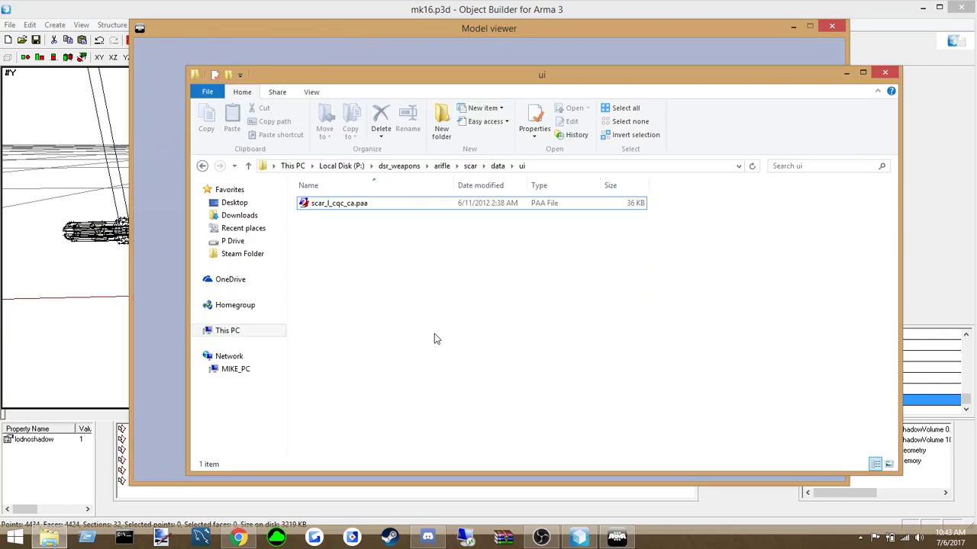
pyautogui.click(469, 167)
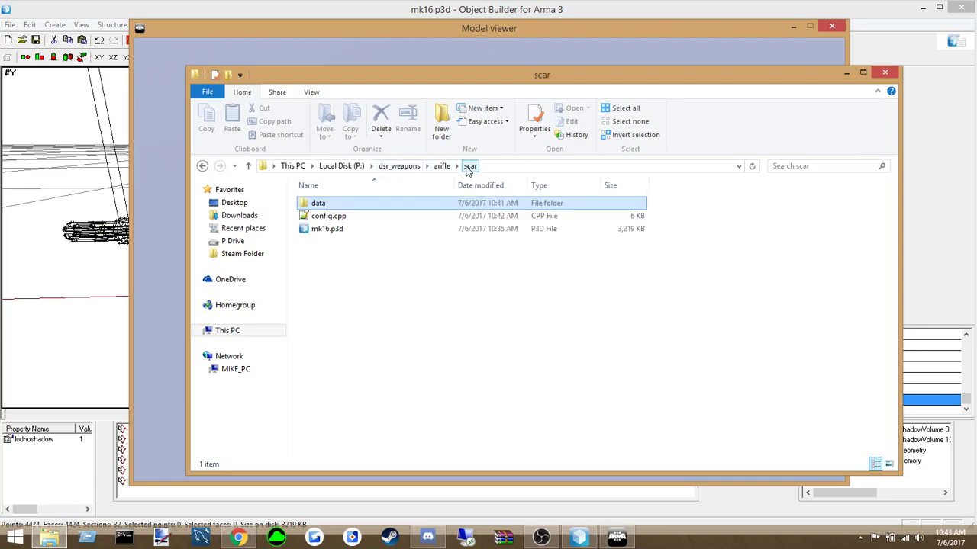
# Browse to dsr_weapons\srifle\m110 and open its model.cfg in Notepad++ at the m110_weapon skeleton class
pyautogui.click(399, 165)
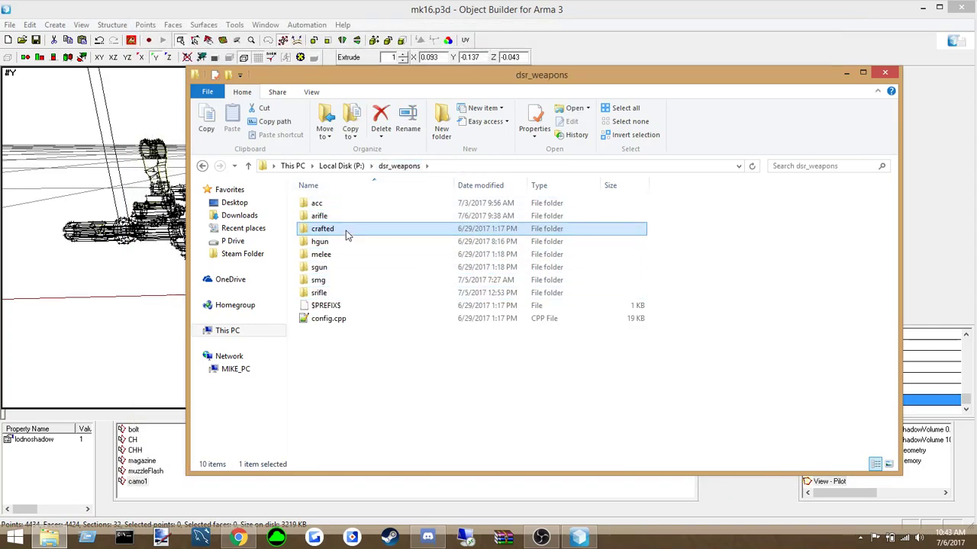
pyautogui.doubleClick(336, 293)
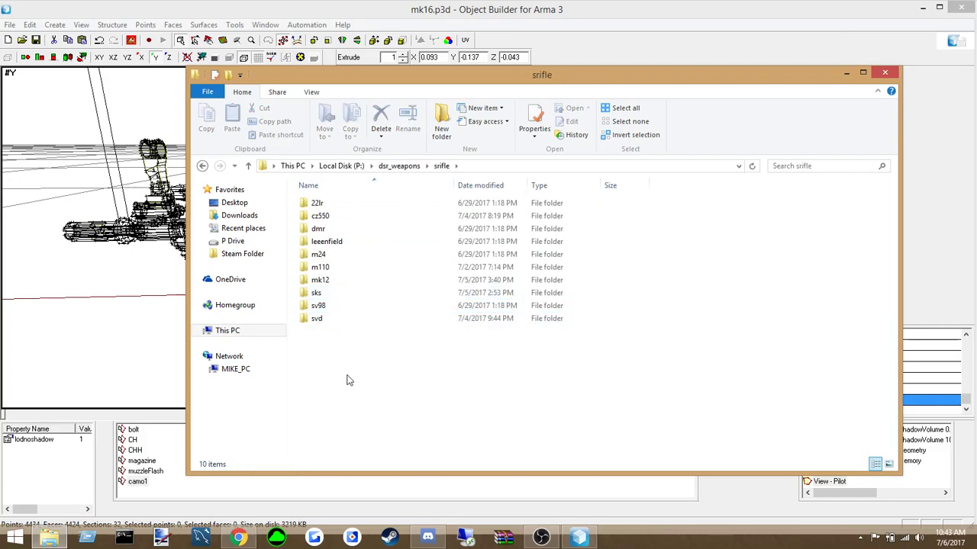
pyautogui.doubleClick(321, 267)
pyautogui.click(329, 242)
pyautogui.click(439, 292)
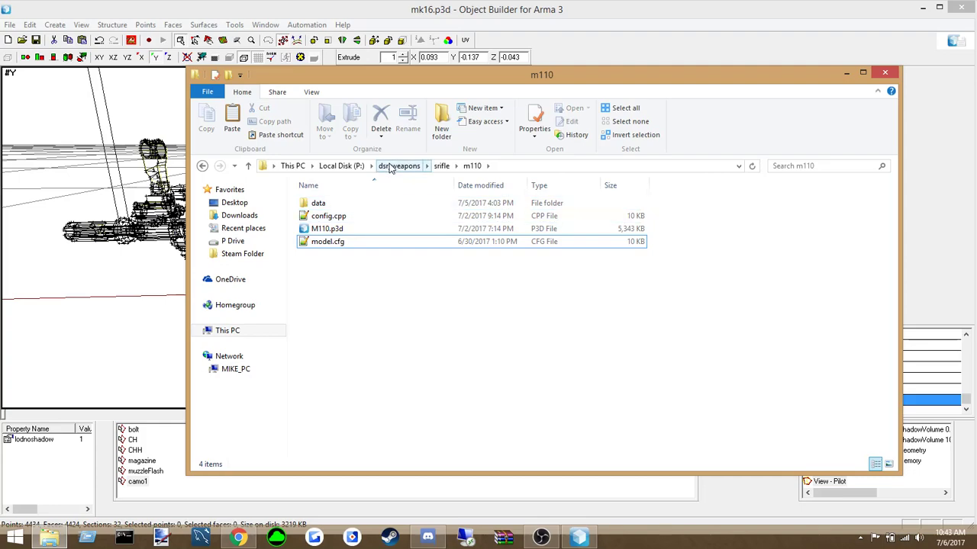
pyautogui.doubleClick(335, 242)
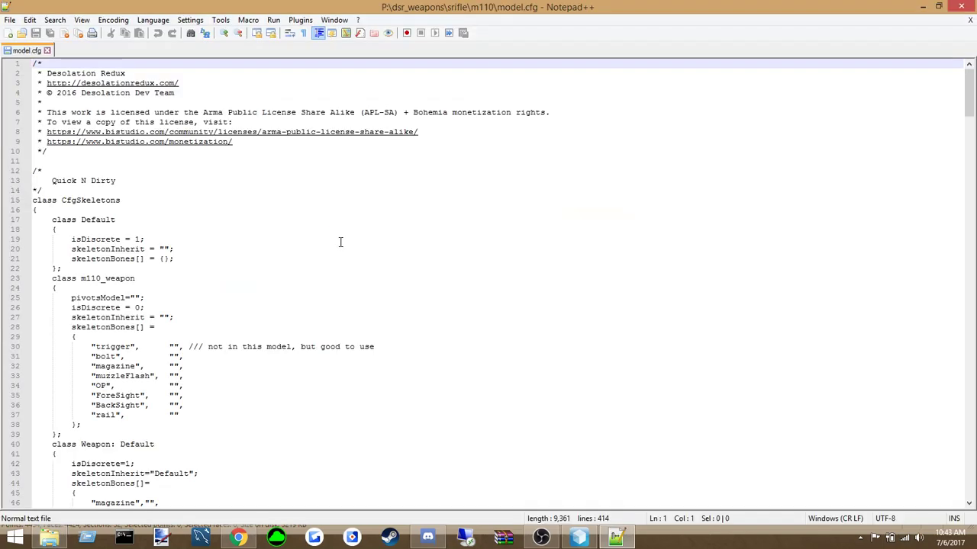
pyautogui.scroll(-4, 86, 186)
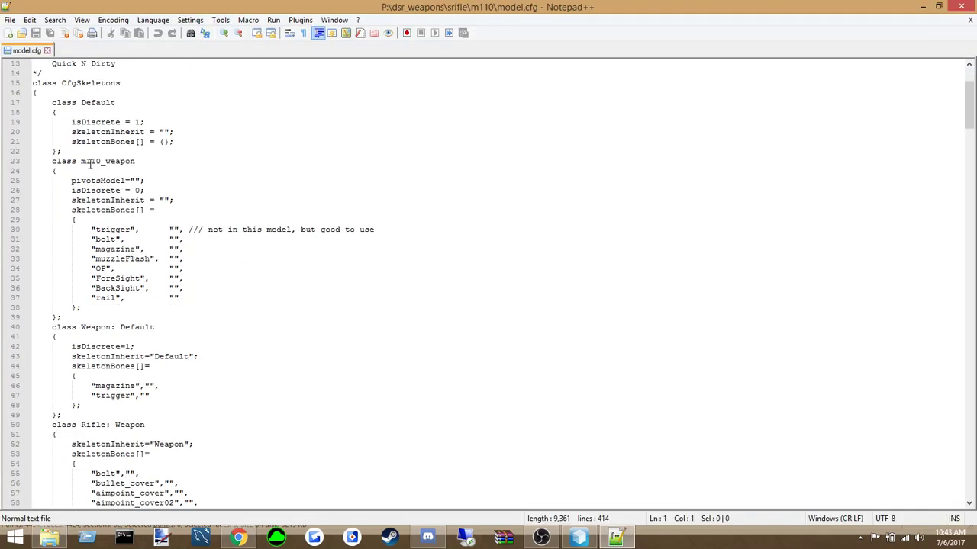
# Review the m110_weapon skeletonBones entries in model.cfg and compare them with the front and rear sights on the mk16 model in Object Builder
pyautogui.click(113, 241)
pyautogui.click(110, 268)
pyautogui.click(106, 279)
pyautogui.click(107, 288)
pyautogui.click(106, 298)
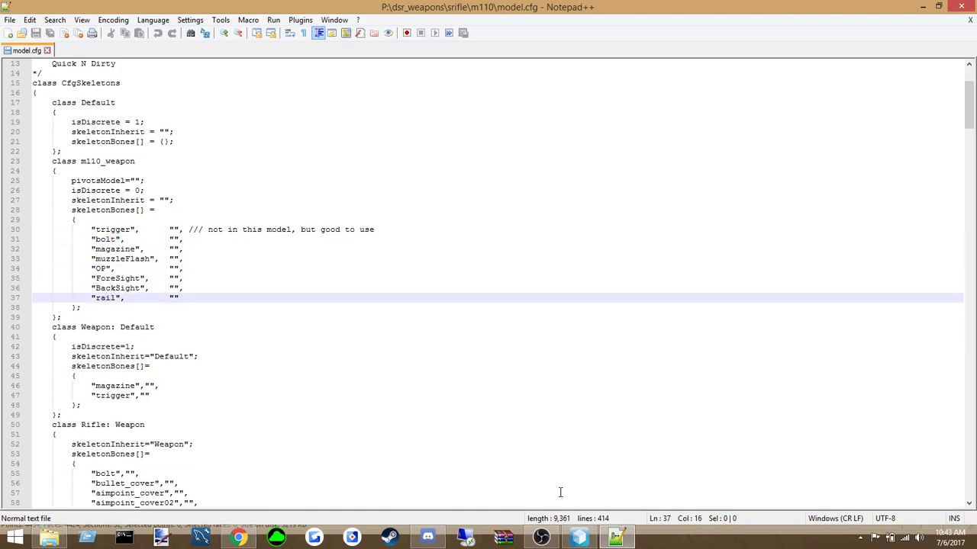
pyautogui.click(579, 538)
pyautogui.moveTo(117, 105); pyautogui.dragTo(170, 165)
pyautogui.moveTo(466, 120); pyautogui.dragTo(569, 177)
pyautogui.click(597, 159)
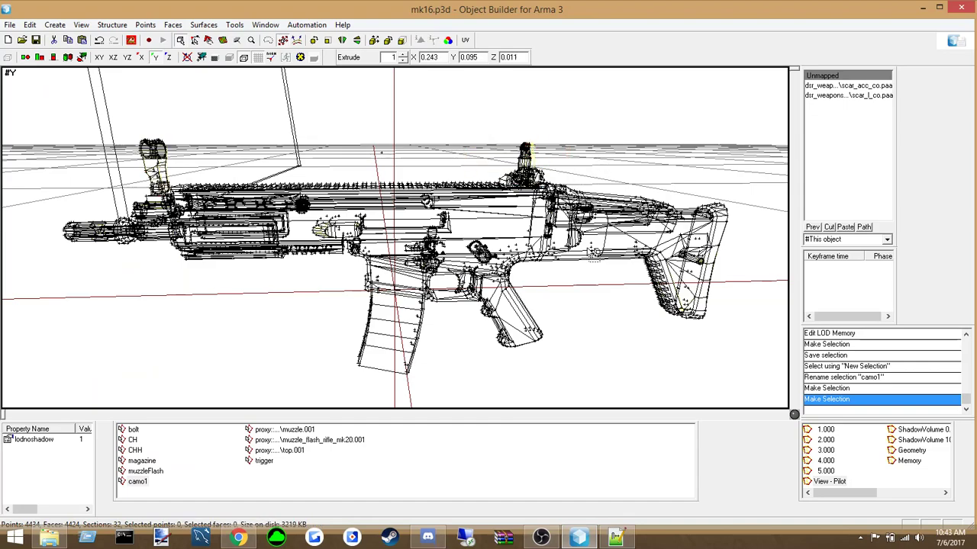
# Return to the m110 model.cfg in Notepad++ and examine its classes through to the BackSight_optic and ForeSight_optic animations
pyautogui.click(607, 540)
pyautogui.scroll(-7, 217, 316)
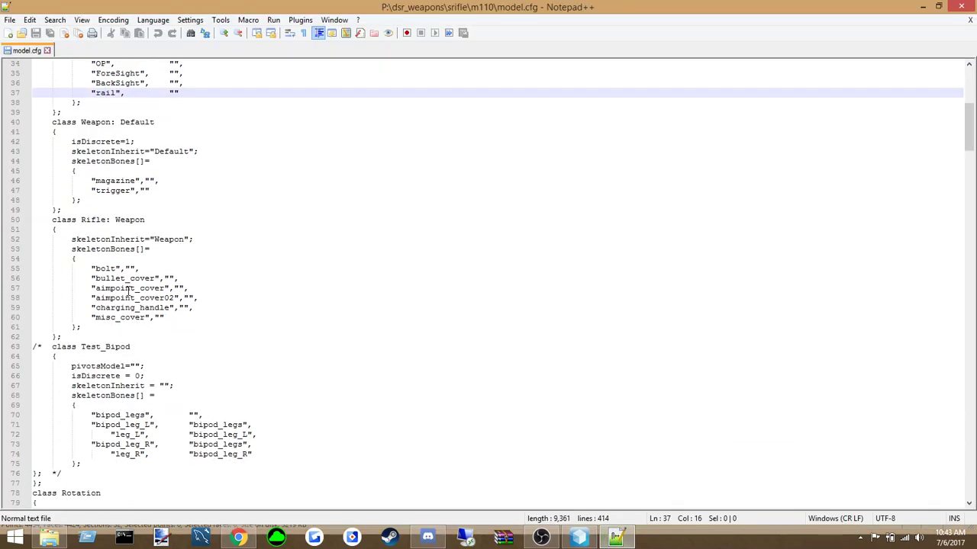
pyautogui.scroll(-3, 128, 288)
pyautogui.scroll(-16, 136, 275)
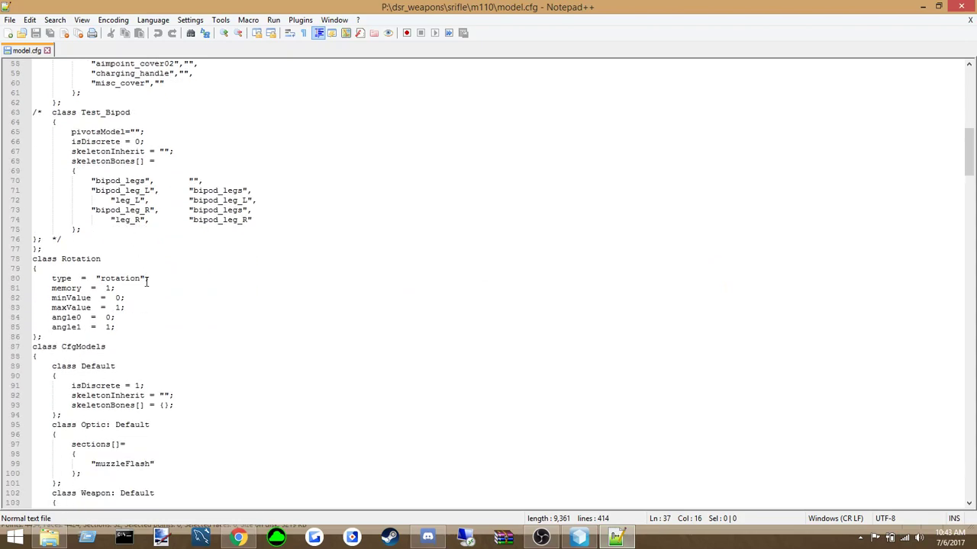
pyautogui.scroll(-17, 145, 281)
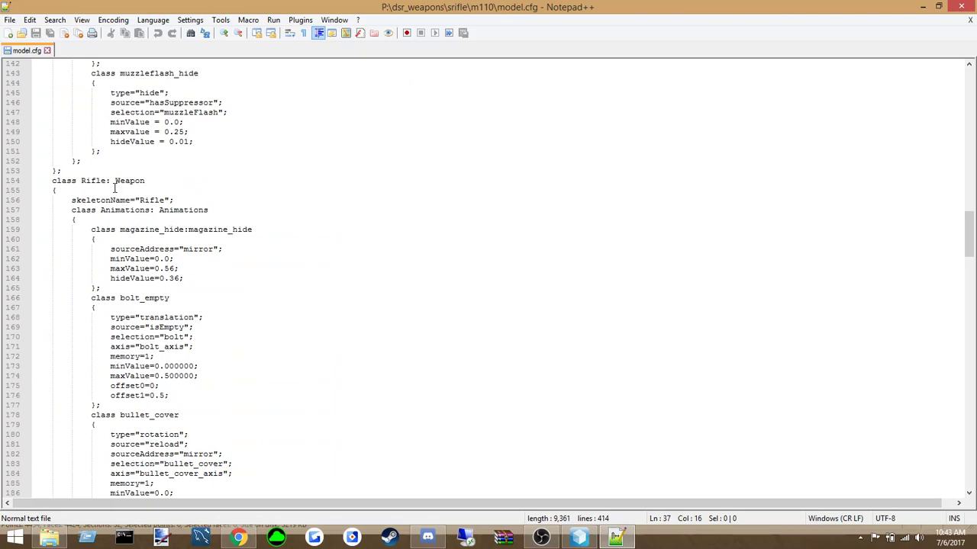
pyautogui.scroll(-6, 153, 213)
pyautogui.scroll(-12, 149, 198)
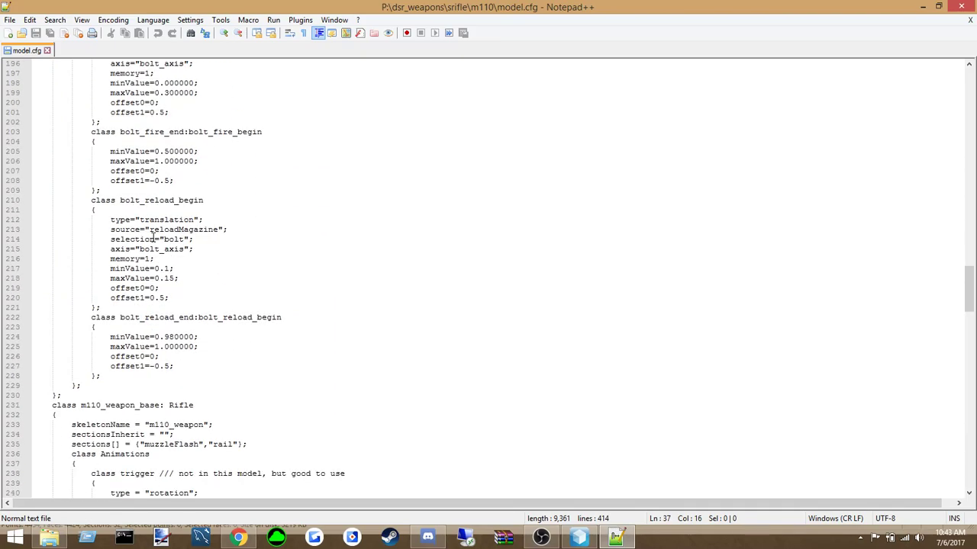
pyautogui.scroll(-13, 152, 239)
pyautogui.scroll(-20, 153, 239)
pyautogui.scroll(-12, 153, 239)
pyautogui.scroll(-12, 153, 239)
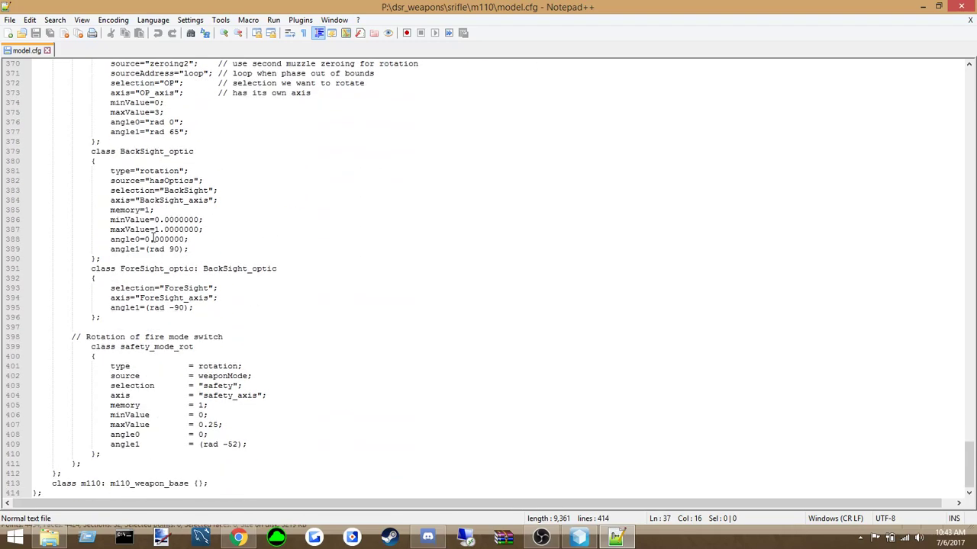
pyautogui.moveTo(216, 311); pyautogui.dragTo(34, 151)
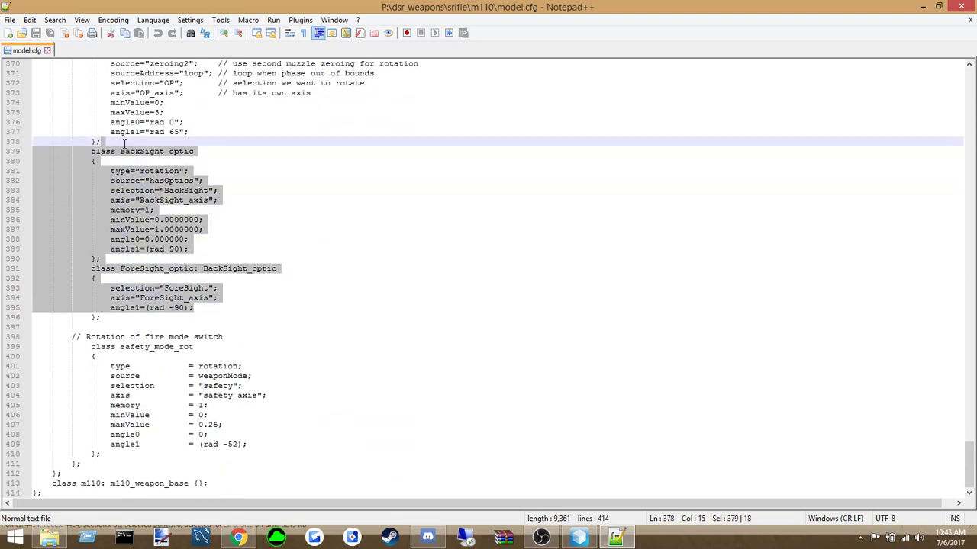
pyautogui.click(196, 181)
# Copy model.cfg from the m110 folder into dsr_weapons\arifle\scar in File Explorer
pyautogui.click(50, 540)
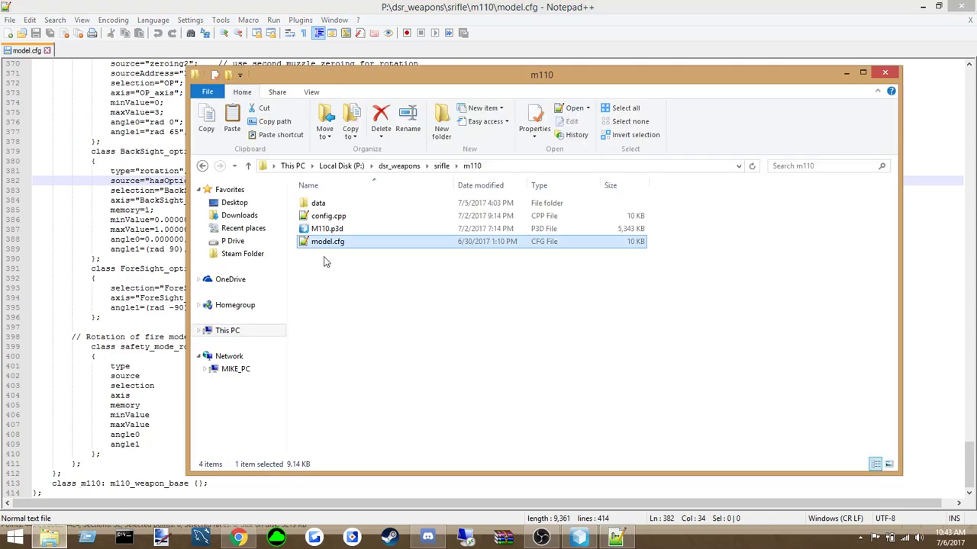
pyautogui.rightClick(323, 242)
pyautogui.click(408, 405)
pyautogui.click(393, 166)
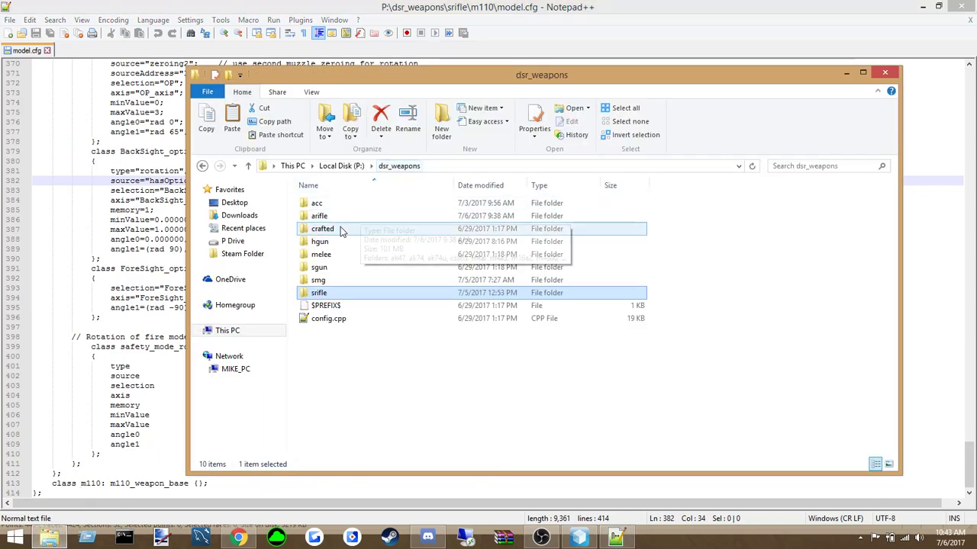
pyautogui.doubleClick(318, 214)
pyautogui.doubleClick(316, 305)
pyautogui.hotkey('ctrl', 'v')
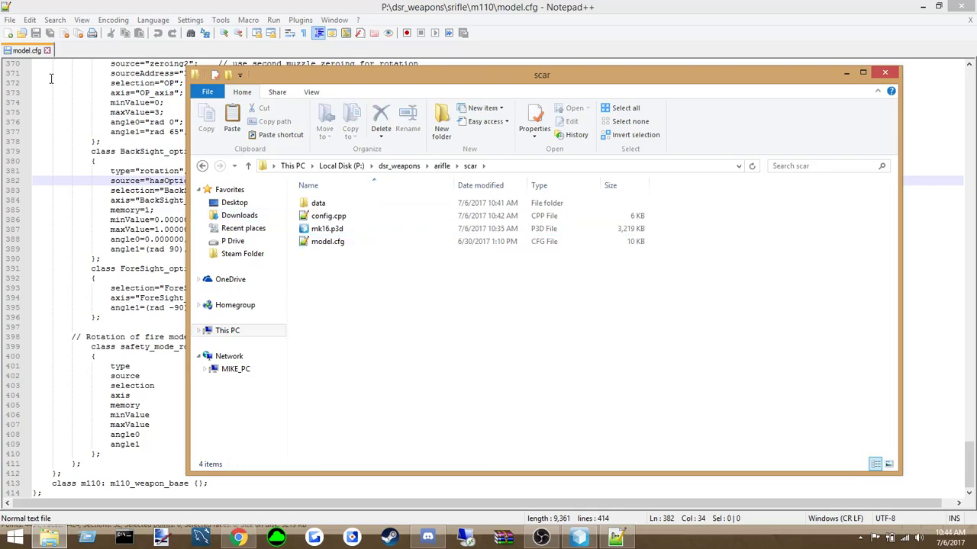
# Close the m110 model.cfg with Notepad++ and open the scar folder's copy of model.cfg
pyautogui.click(46, 50)
pyautogui.click(970, 6)
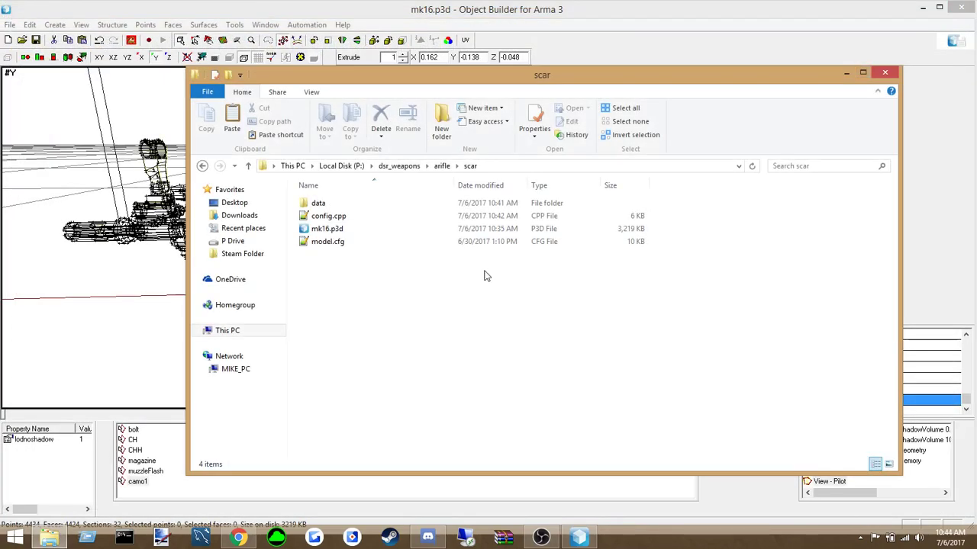
pyautogui.doubleClick(340, 243)
pyautogui.click(260, 237)
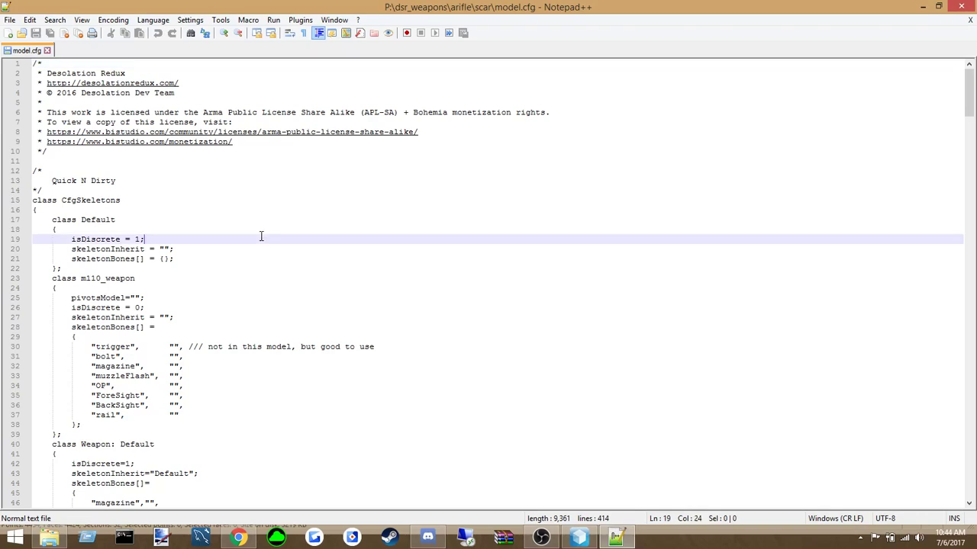
# Replace every occurrence of m110 with m16 throughout the scar model.cfg
pyautogui.moveTo(81, 278); pyautogui.dragTo(99, 279)
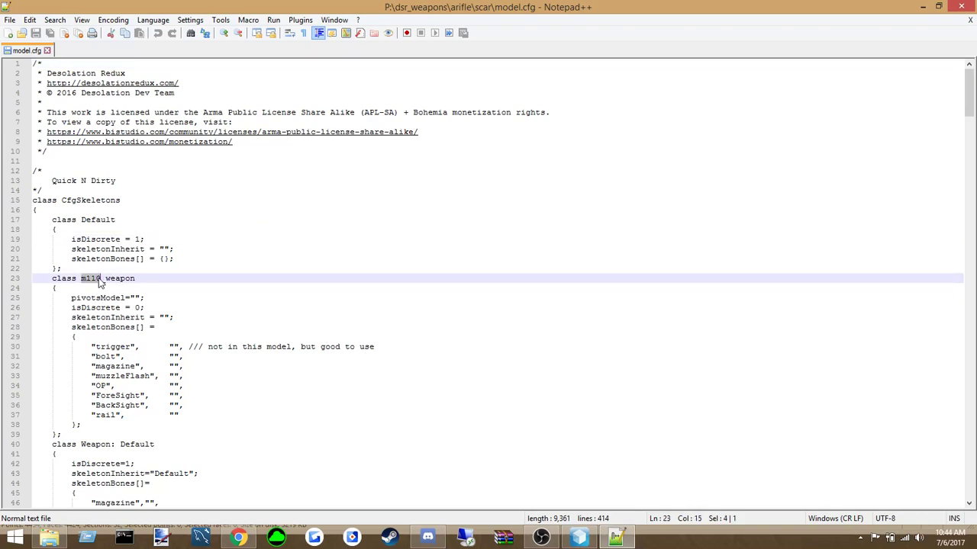
pyautogui.hotkey('ctrl', 'f')
pyautogui.click(363, 191)
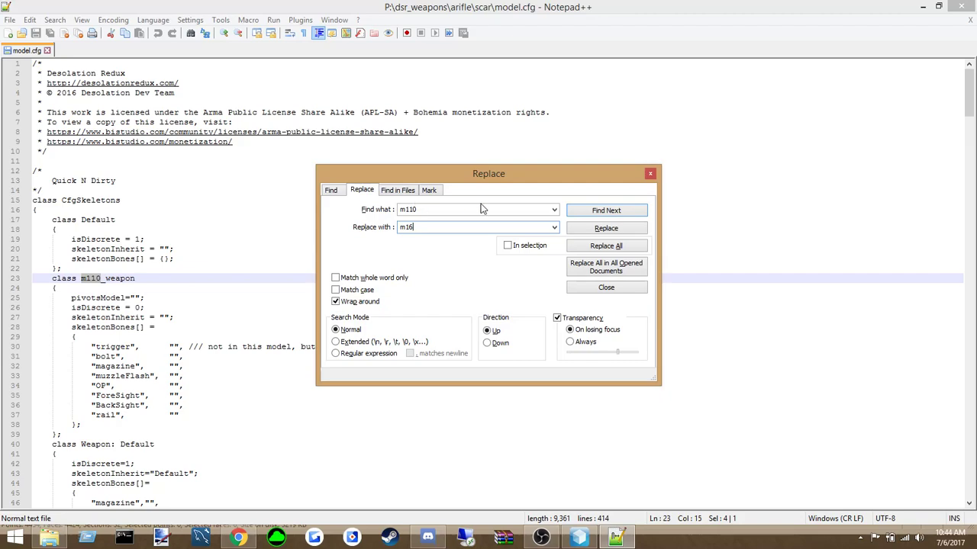
pyautogui.click(606, 246)
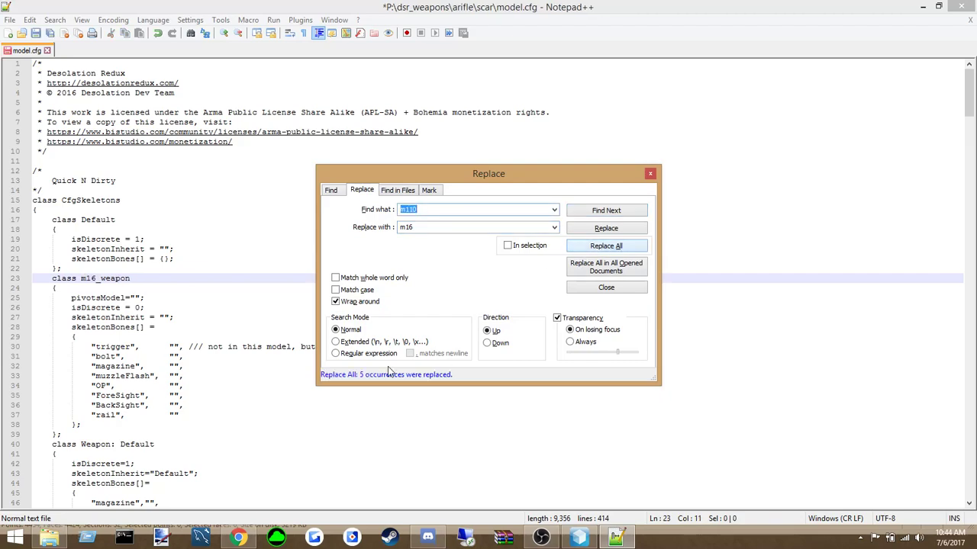
pyautogui.click(649, 174)
# Check the m16 names in the skeleton class, the weapon_base skeletonName and the final model class of model.cfg
pyautogui.click(119, 287)
pyautogui.scroll(-11, 107, 297)
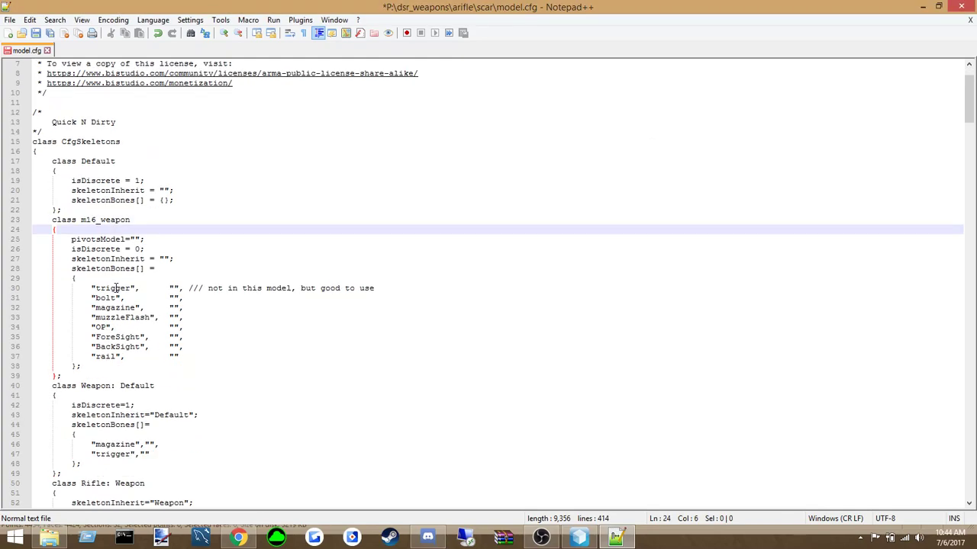
pyautogui.scroll(-3, 106, 301)
pyautogui.scroll(-19, 110, 306)
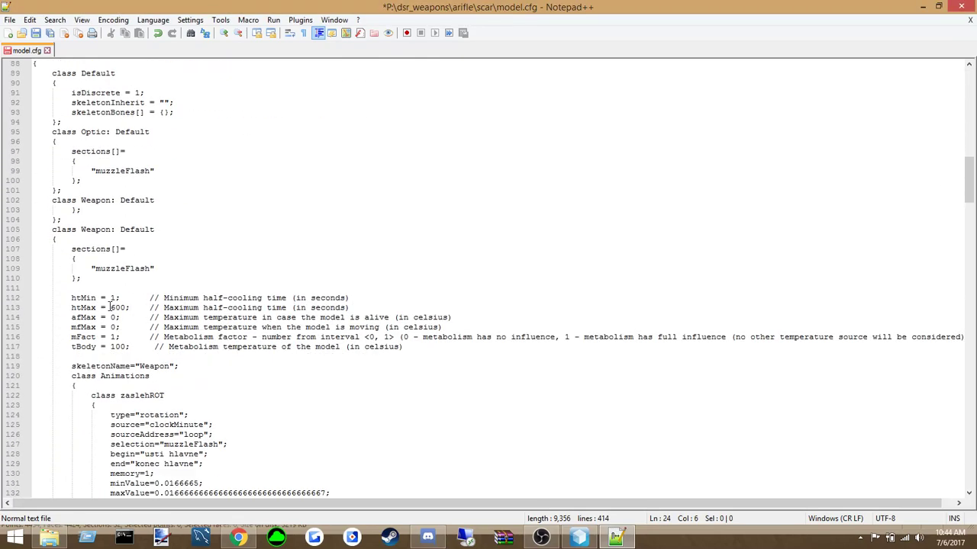
pyautogui.scroll(-20, 111, 306)
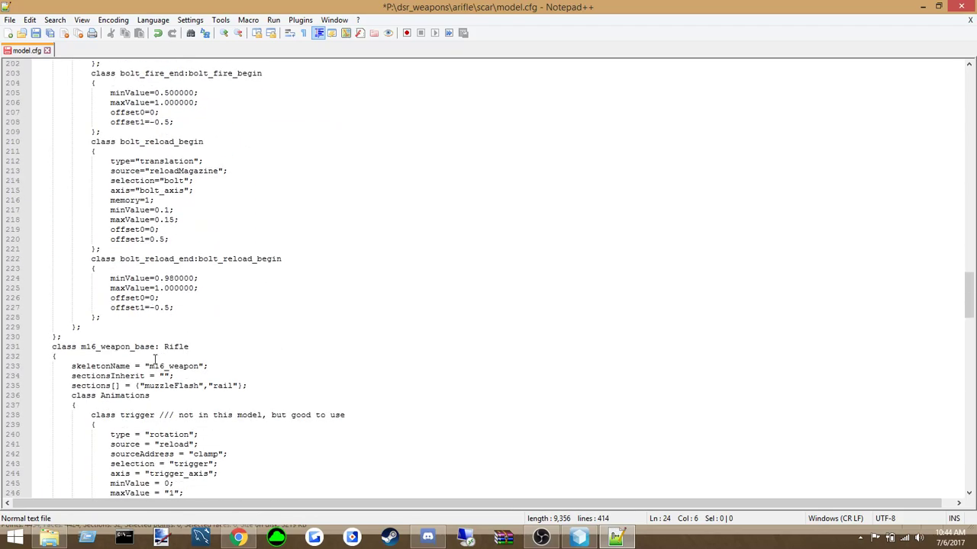
pyautogui.click(159, 367)
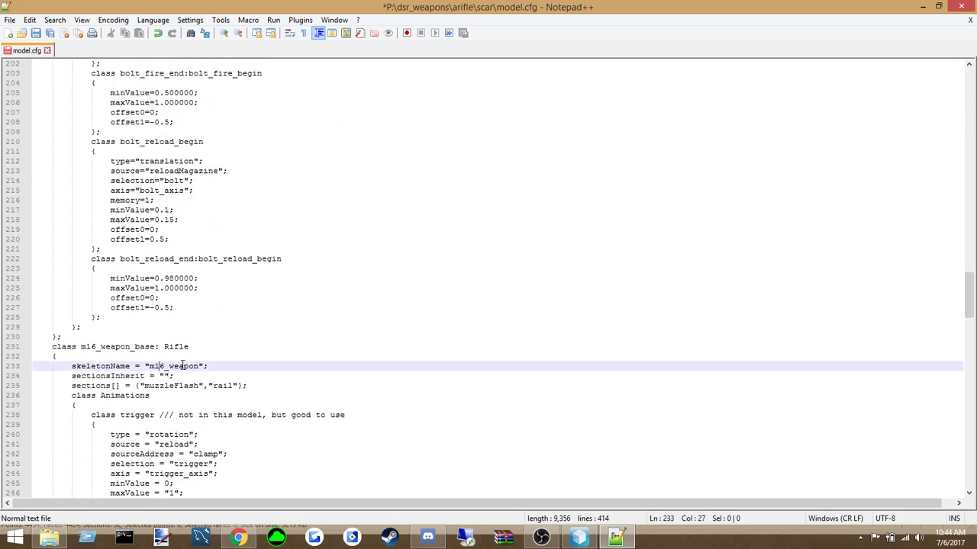
pyautogui.click(182, 366)
pyautogui.scroll(-20, 175, 365)
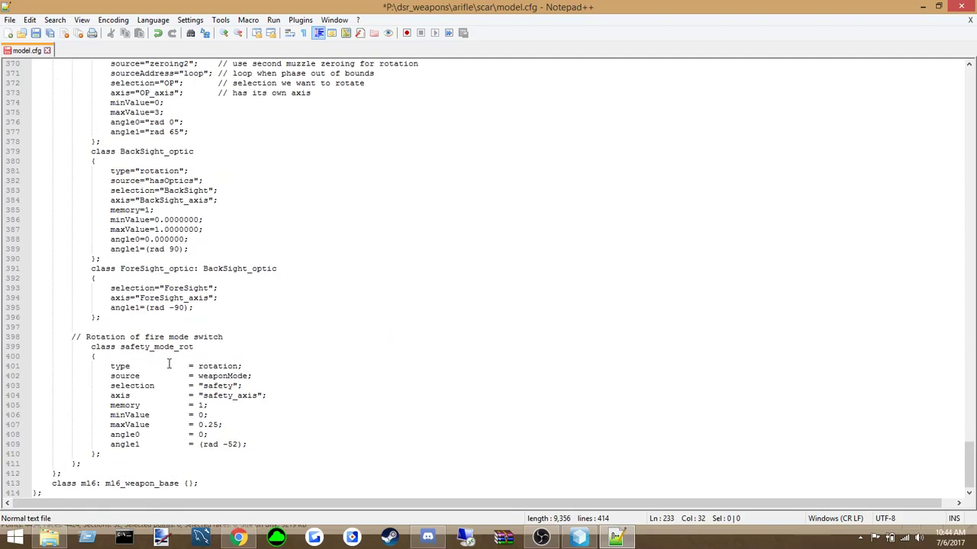
pyautogui.click(129, 484)
pyautogui.click(49, 537)
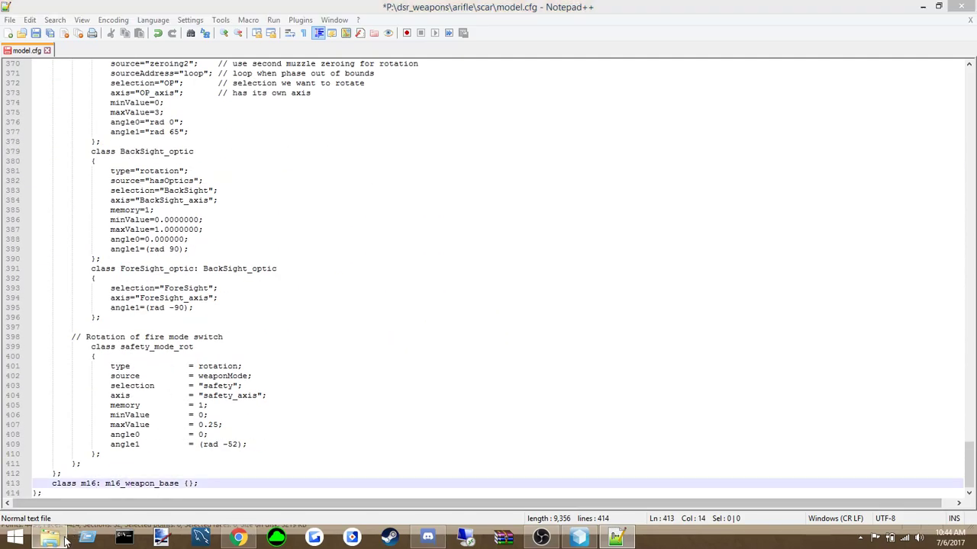
# Replace every occurrence of m16 with mk16 throughout the scar model.cfg and save the file
pyautogui.tripleClick(90, 485)
pyautogui.click(102, 463)
pyautogui.doubleClick(93, 483)
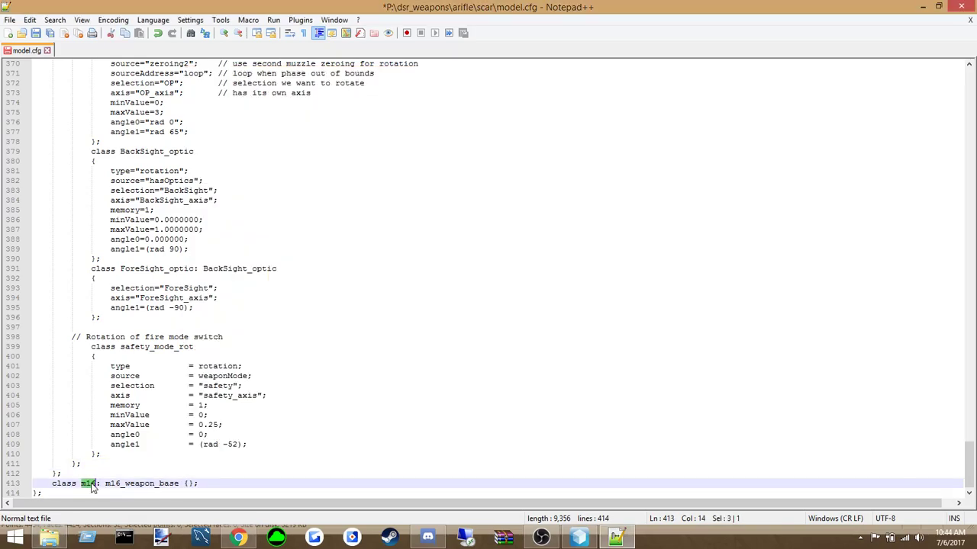
pyautogui.hotkey('ctrl', 'f')
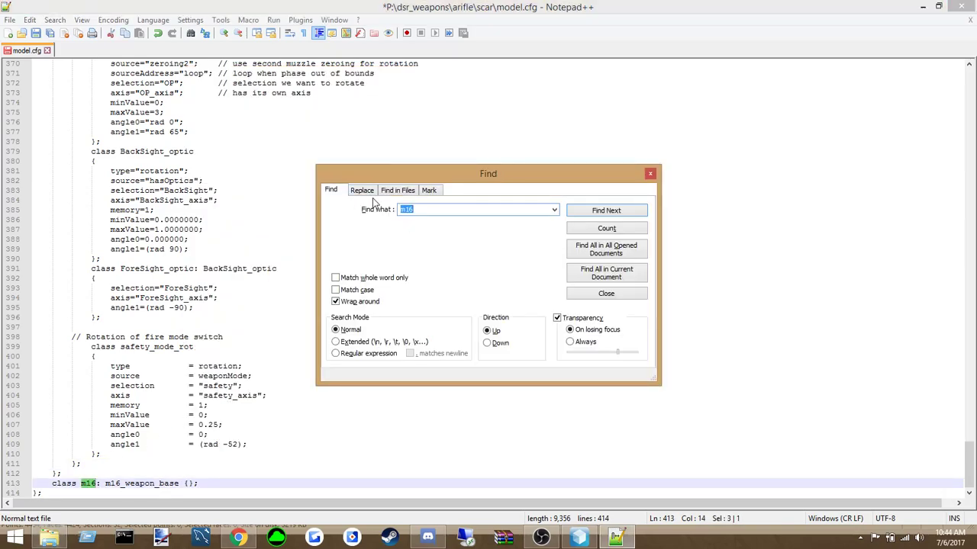
pyautogui.hotkey('ctrl', 'h')
pyautogui.click(406, 228)
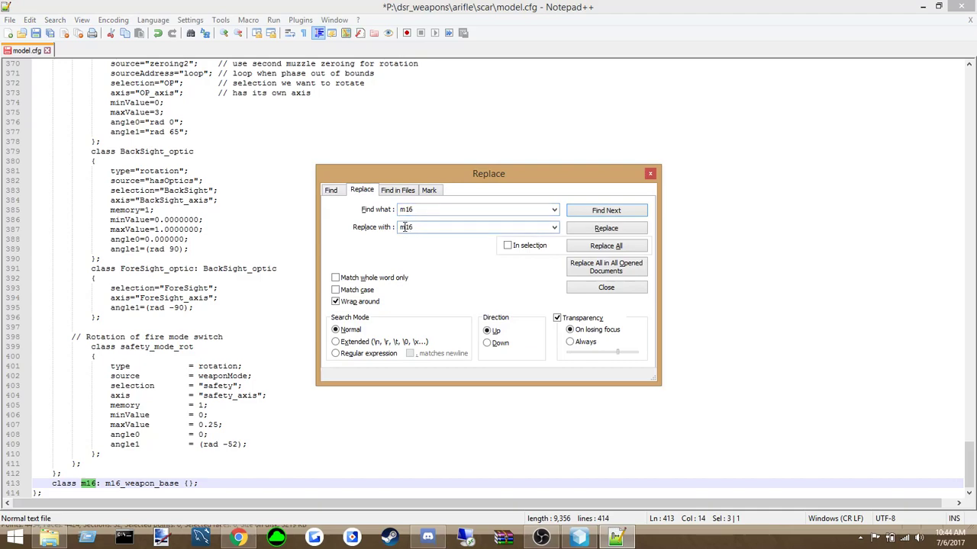
pyautogui.click(606, 245)
pyautogui.click(650, 174)
pyautogui.click(226, 337)
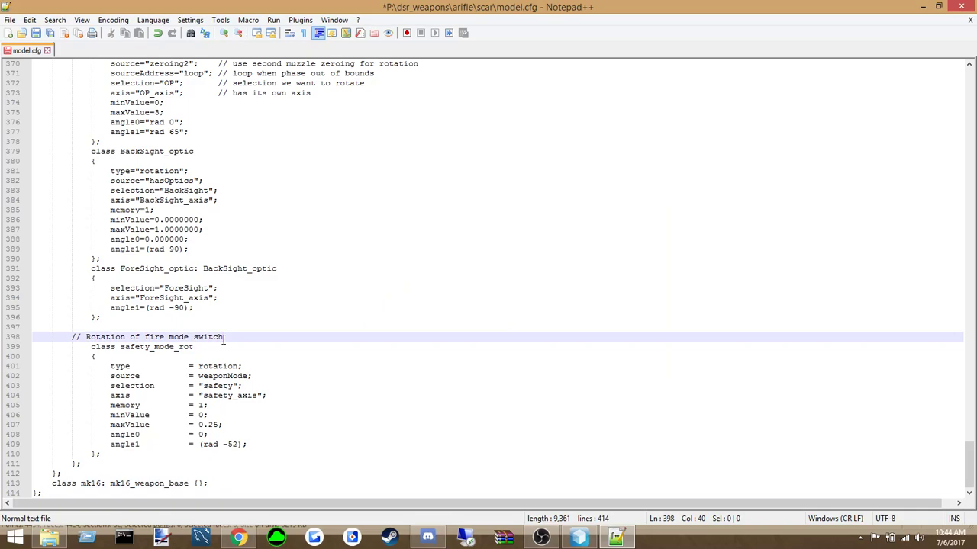
pyautogui.click(10, 20)
pyautogui.click(30, 100)
# Check the ForeSight_optic class in model.cfg and examine the front and rear sights on the mk16 model in Object Builder
pyautogui.click(266, 269)
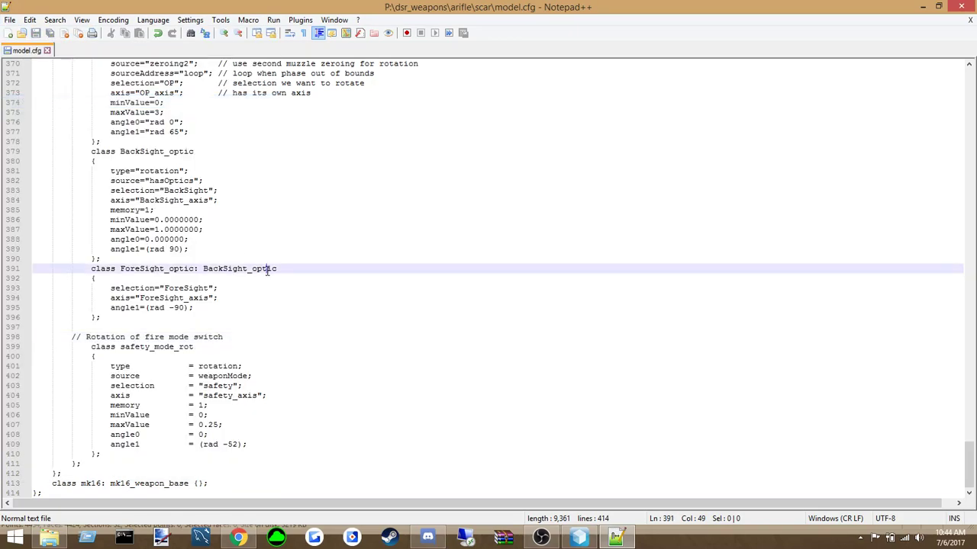
pyautogui.click(217, 307)
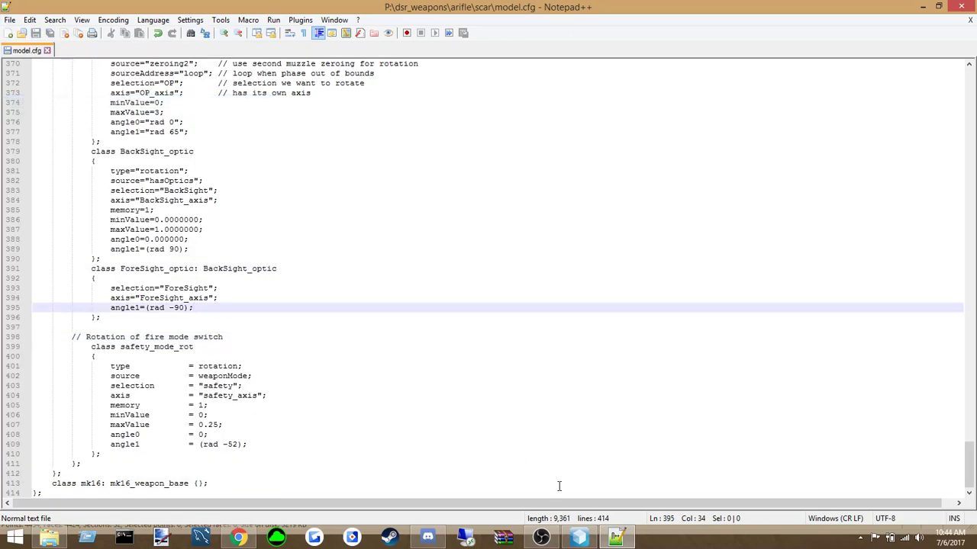
pyautogui.click(580, 538)
pyautogui.moveTo(131, 124); pyautogui.dragTo(194, 172)
pyautogui.click(203, 143)
pyautogui.moveTo(501, 122); pyautogui.dragTo(557, 159)
pyautogui.click(576, 159)
pyautogui.moveTo(606, 167); pyautogui.dragTo(609, 167, button='middle')
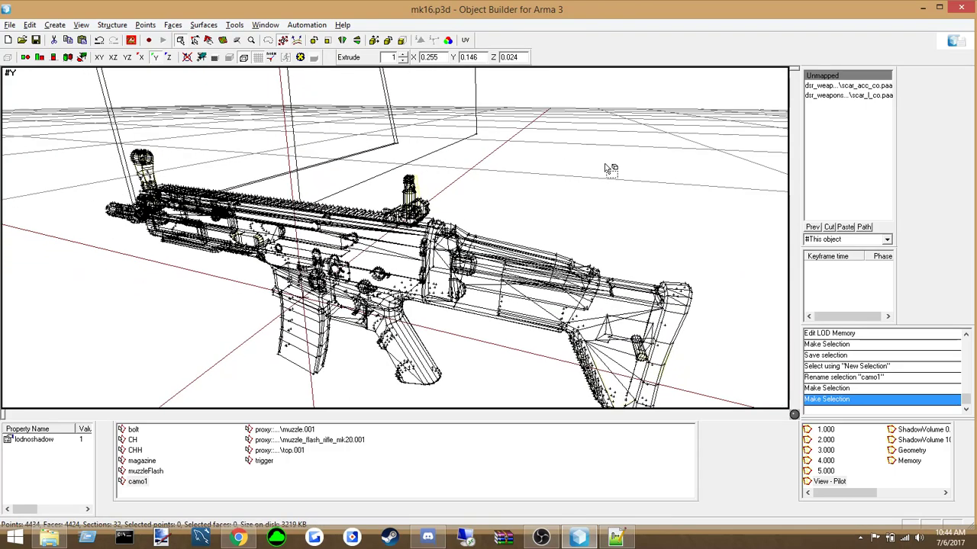
pyautogui.moveTo(341, 173); pyautogui.dragTo(264, 197, button='middle')
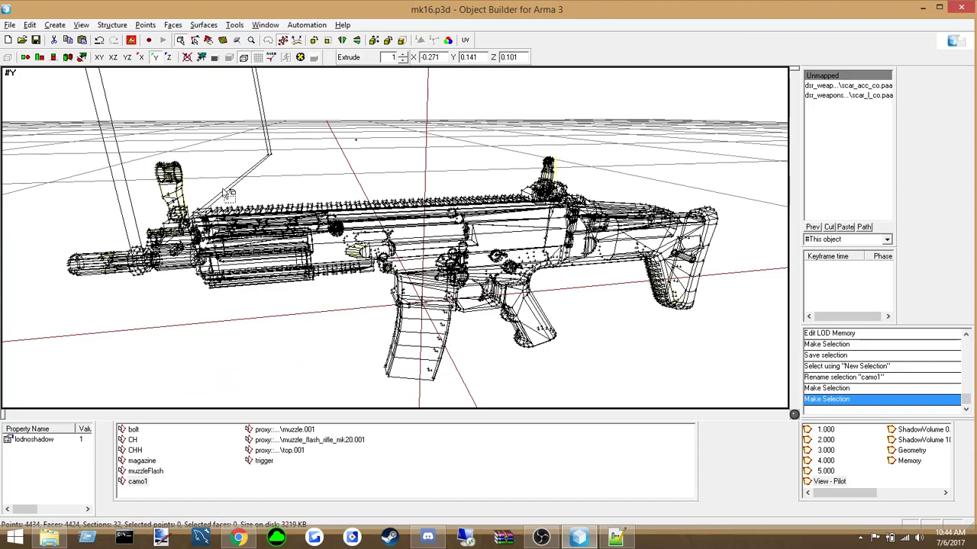
# Try to create a new named selection from the front sight in the View - Pilot LOD, and delete that selection
pyautogui.moveTo(162, 152); pyautogui.dragTo(191, 181)
pyautogui.click(195, 156)
pyautogui.moveTo(139, 131); pyautogui.dragTo(201, 190)
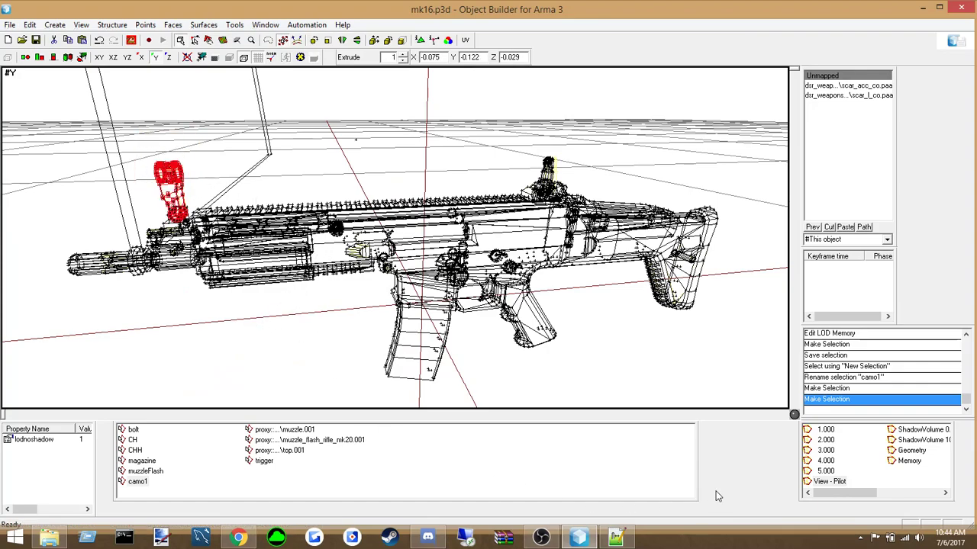
pyautogui.click(830, 482)
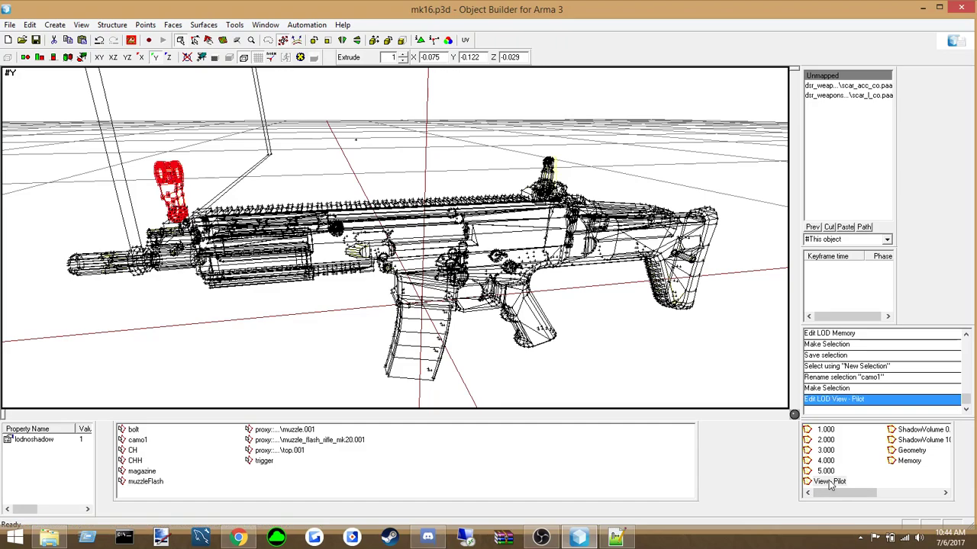
pyautogui.rightClick(487, 483)
pyautogui.click(519, 279)
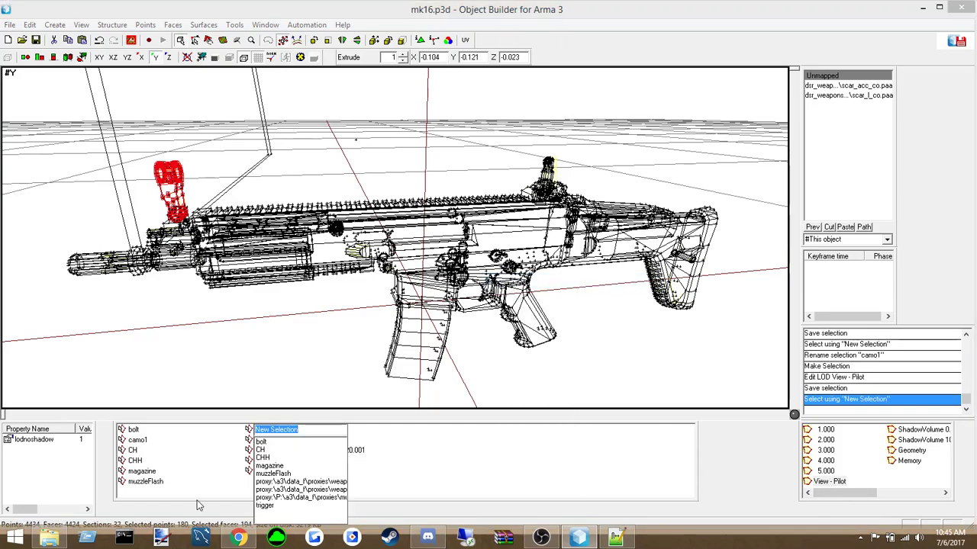
pyautogui.press('Return')
pyautogui.rightClick(285, 431)
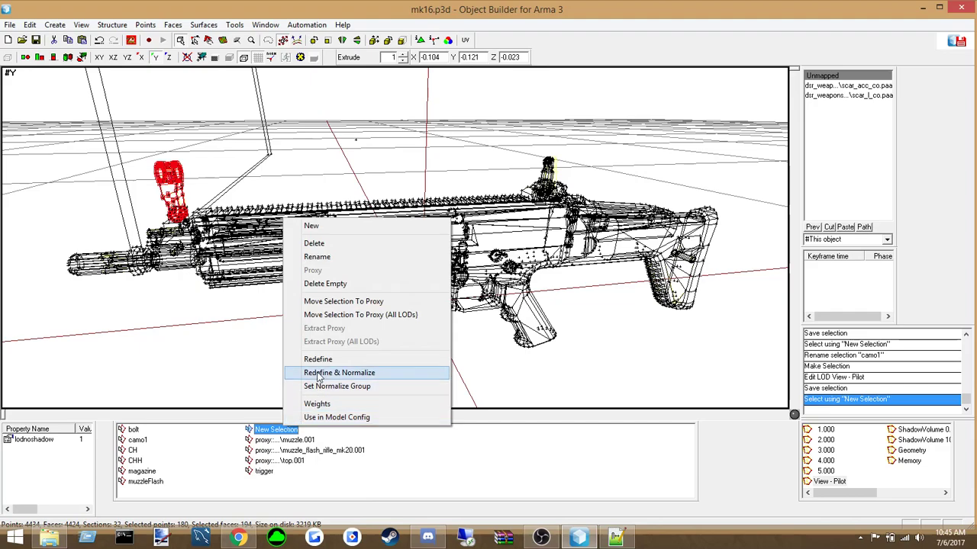
pyautogui.click(299, 243)
# Create a named selection from the front sight geometry in the View - Pilot LOD, using the name ForeSight copied from the ForeSight_optic class in model.cfg
pyautogui.moveTo(164, 156); pyautogui.dragTo(197, 192)
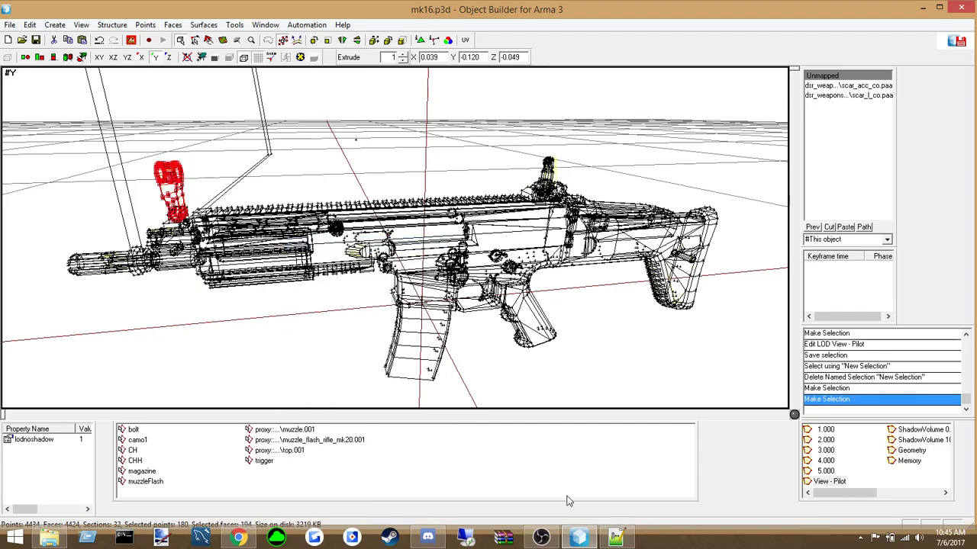
pyautogui.click(614, 538)
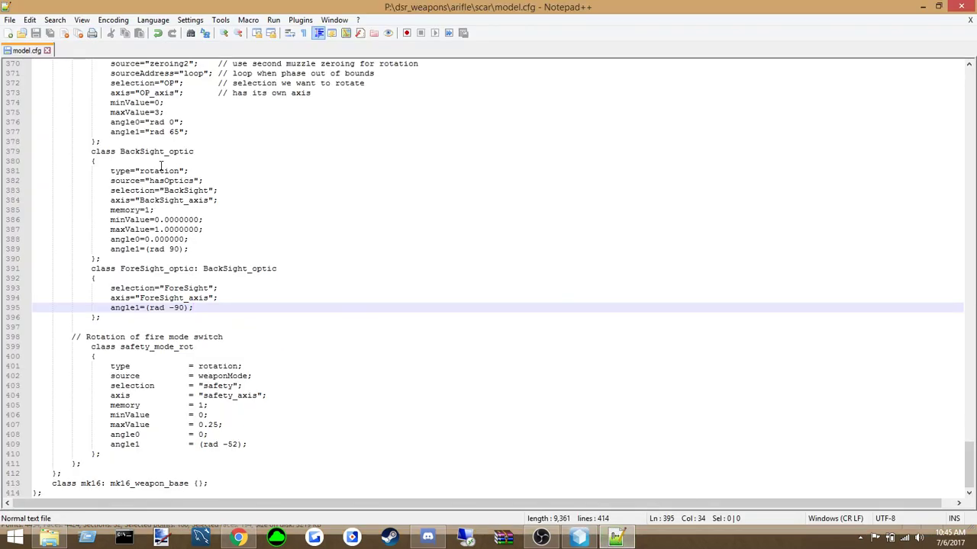
pyautogui.doubleClick(180, 289)
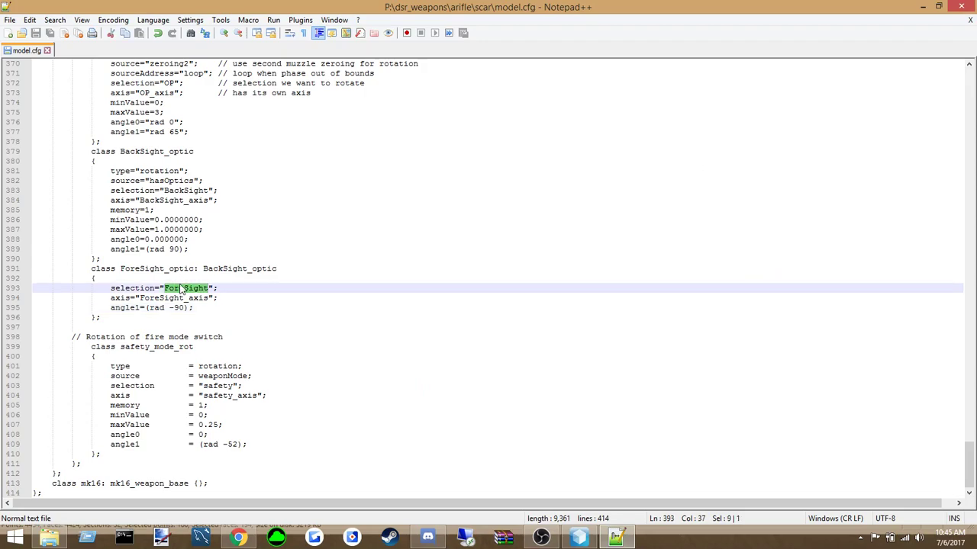
pyautogui.hotkey('ctrl', 'c')
pyautogui.hotkey('alt', 'Tab')
pyautogui.rightClick(418, 258)
pyautogui.click(456, 271)
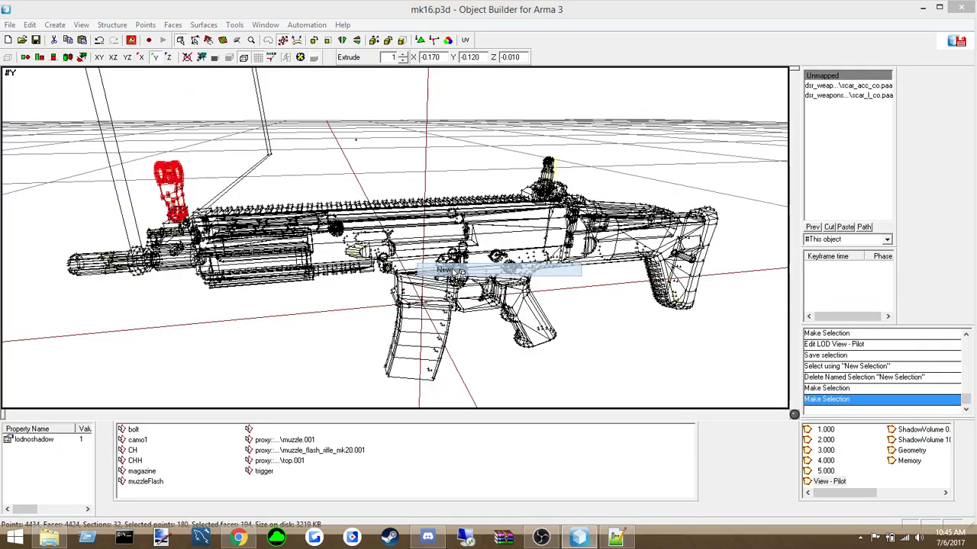
pyautogui.press('Return')
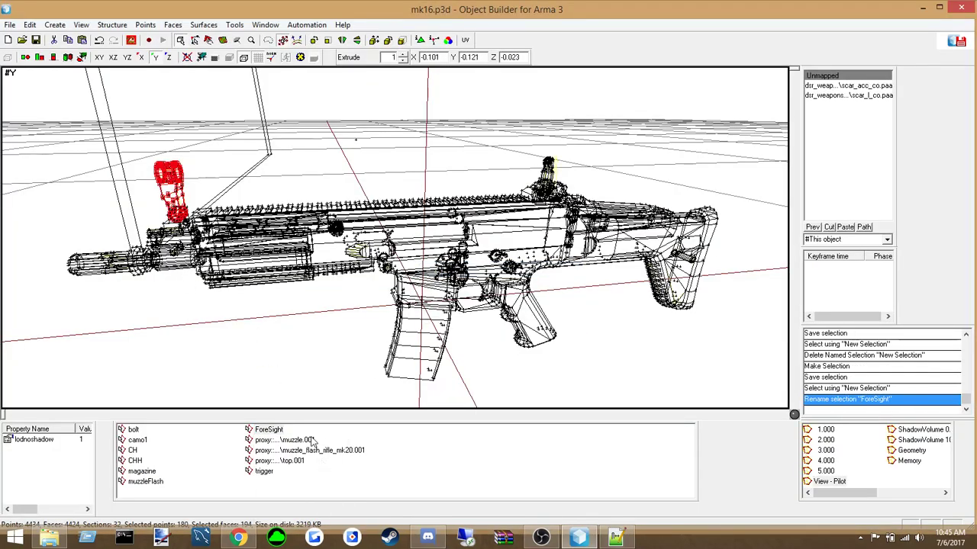
# Check which geometry the ForeSight selection covers by alternating it with the muzzle proxy selection, and clear the selection
pyautogui.click(286, 404)
pyautogui.click(279, 440)
pyautogui.click(270, 430)
pyautogui.click(270, 438)
pyautogui.click(269, 431)
pyautogui.click(271, 441)
pyautogui.click(270, 432)
pyautogui.press('Down')
pyautogui.press('Up')
pyautogui.press('Down')
pyautogui.press('Up')
pyautogui.click(294, 329)
# Look up the selection name for the rear sight in the BackSight_optic class of model.cfg
pyautogui.hotkey('alt', 'Tab')
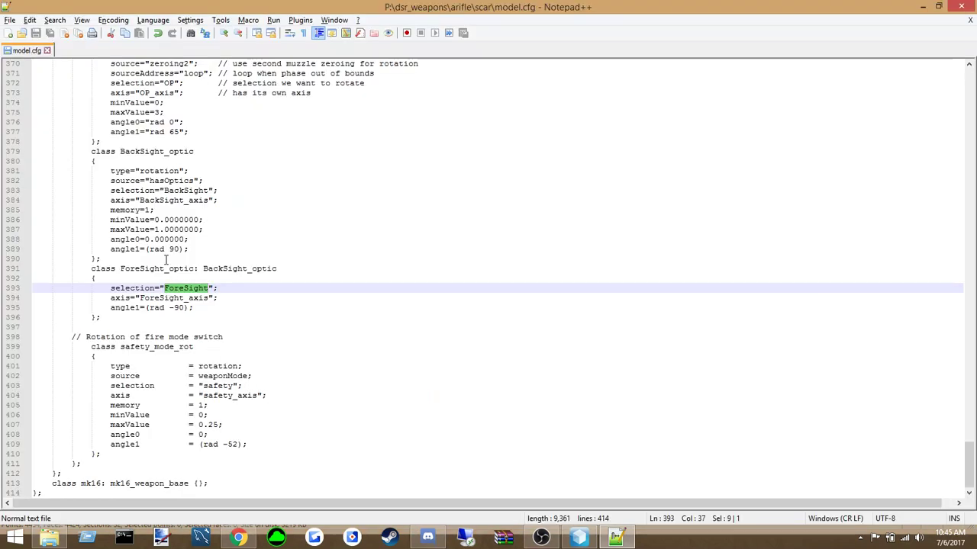
pyautogui.doubleClick(181, 190)
pyautogui.click(223, 256)
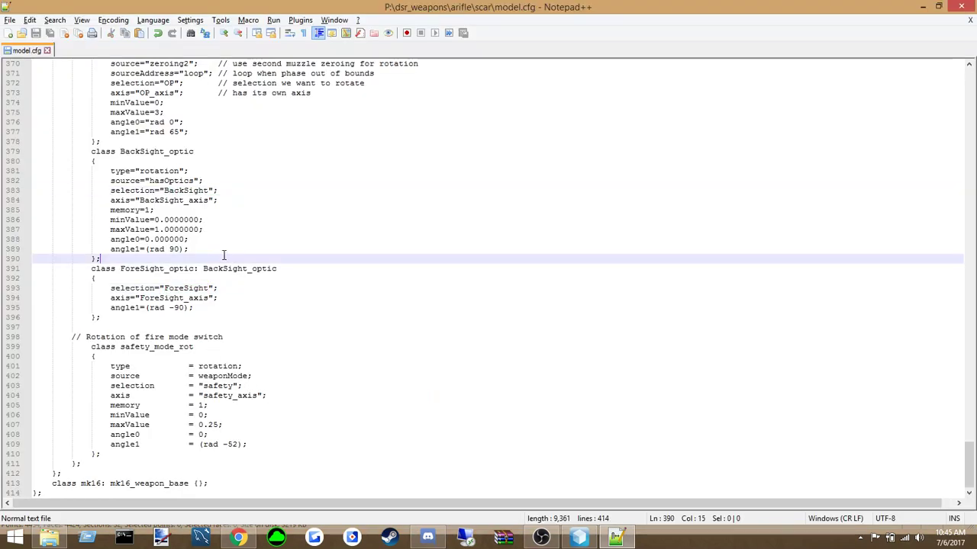
# Switch to Object Builder and save the rear sight geometry as a named selection called BackSight
pyautogui.hotkey('alt', 'Tab')
pyautogui.moveTo(516, 141); pyautogui.dragTo(566, 183)
pyautogui.moveTo(608, 178); pyautogui.dragTo(608, 176, button='middle')
pyautogui.scroll(6, 506, 205)
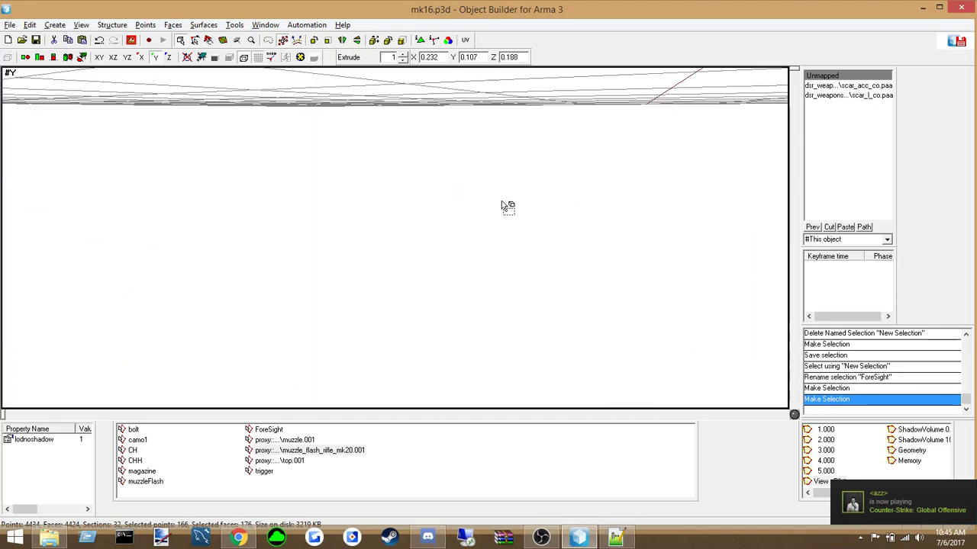
pyautogui.moveTo(500, 206); pyautogui.dragTo(499, 206, button='middle')
pyautogui.scroll(-4, 500, 206)
pyautogui.press('Left')
pyautogui.press('Left')
pyautogui.press('Left')
pyautogui.press('Left')
pyautogui.press('Left')
pyautogui.press('Left')
pyautogui.press('Left')
pyautogui.press('Left')
pyautogui.press('Left')
pyautogui.press('Left')
pyautogui.press('Left')
pyautogui.press('Left')
pyautogui.press('Left')
pyautogui.press('Left')
pyautogui.press('Left')
pyautogui.press('Left')
pyautogui.moveTo(499, 202); pyautogui.dragTo(504, 204, button='middle')
pyautogui.rightClick(489, 241)
pyautogui.click(521, 257)
pyautogui.write('BackSight')
pyautogui.press('Return')
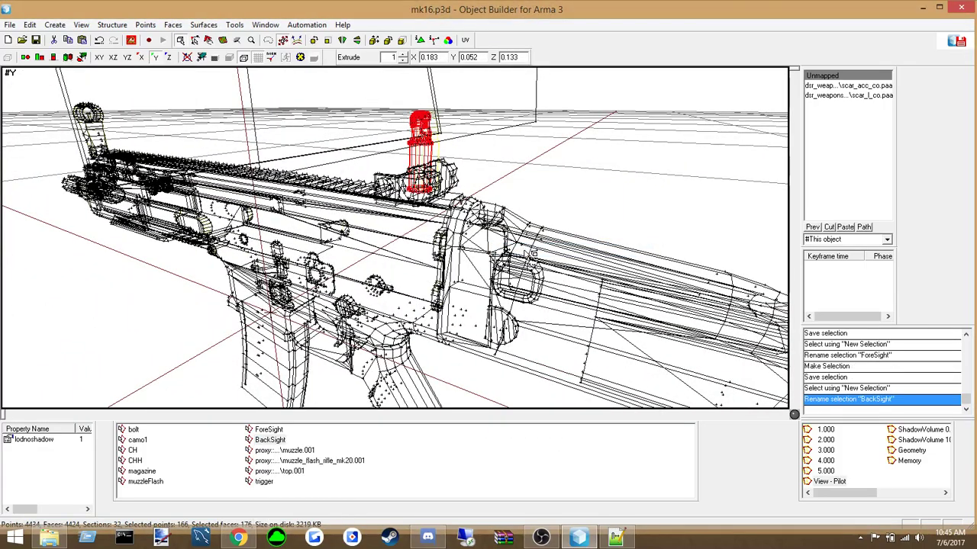
# Save the mk16.p3d model and recall the BackSight selection to check it
pyautogui.click(479, 253)
pyautogui.click(9, 25)
pyautogui.click(31, 98)
pyautogui.click(270, 439)
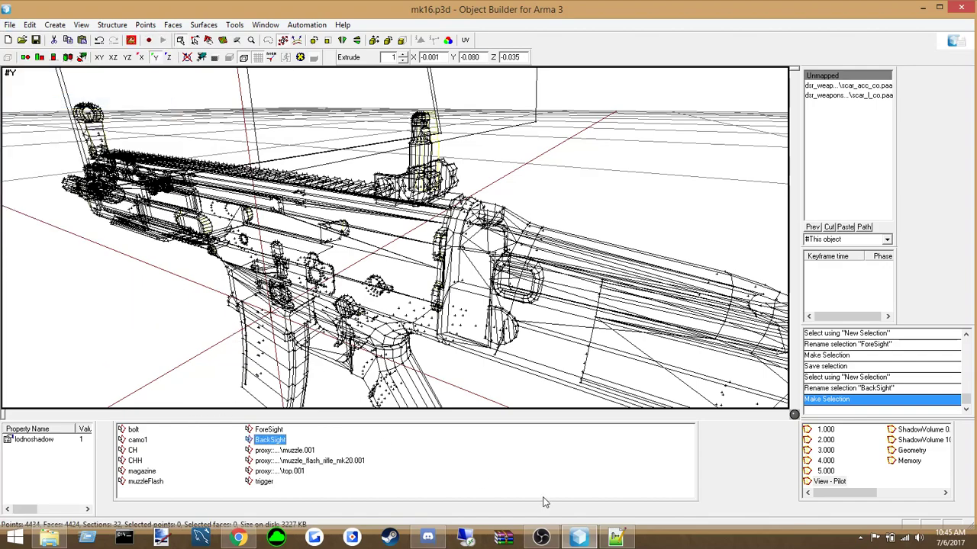
pyautogui.click(545, 486)
# Open the Memory LOD of the rifle for editing
pyautogui.click(908, 461)
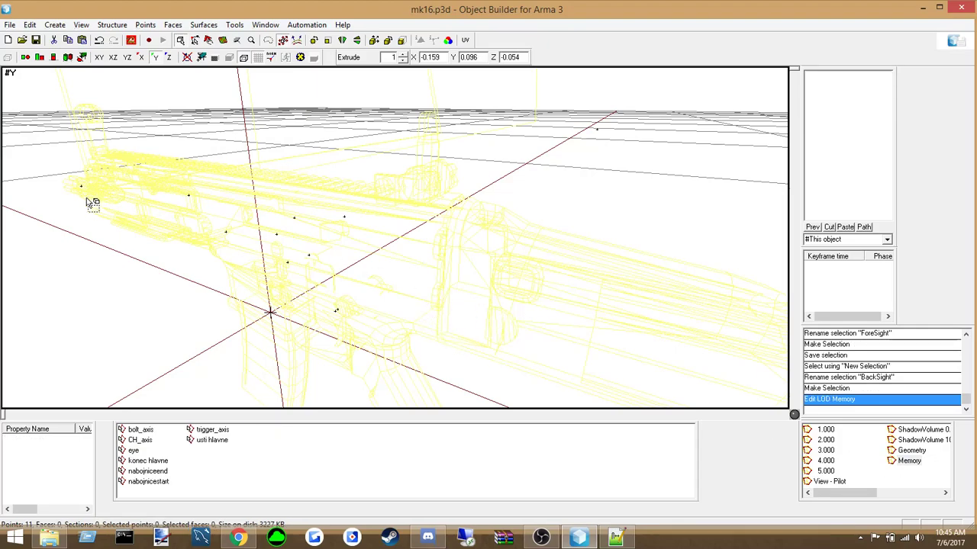
pyautogui.moveTo(468, 245); pyautogui.dragTo(562, 210, button='middle')
pyautogui.moveTo(567, 215); pyautogui.dragTo(295, 248, button='right')
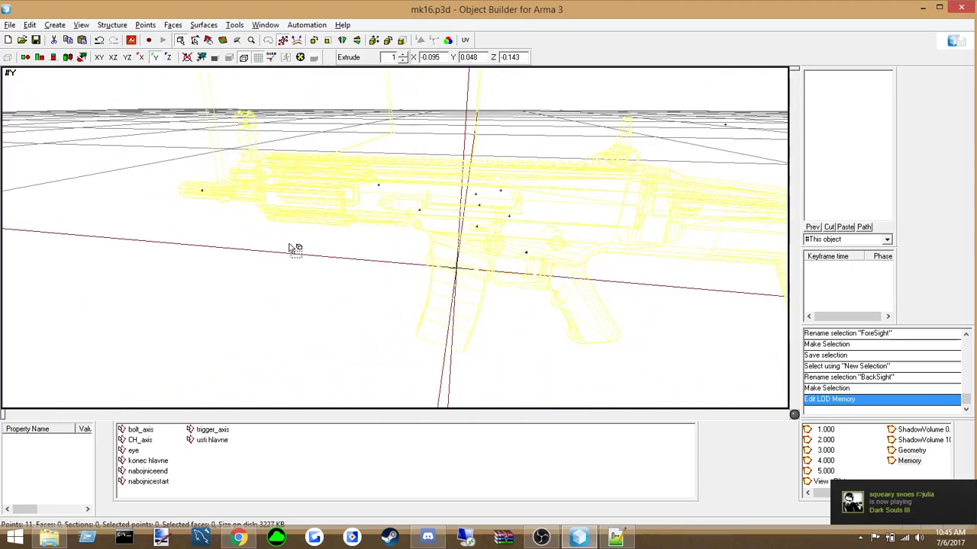
pyautogui.moveTo(358, 266); pyautogui.dragTo(324, 347, button='right')
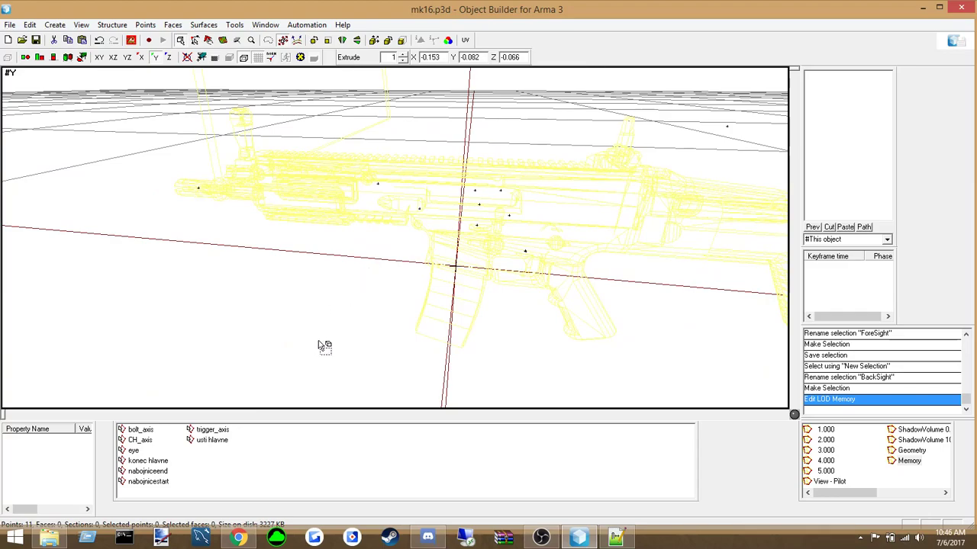
# Check in model.cfg in Notepad++ which axis names the BackSight_optic and ForeSight_optic classes use, comparing with the Memory LOD in Object Builder
pyautogui.click(615, 538)
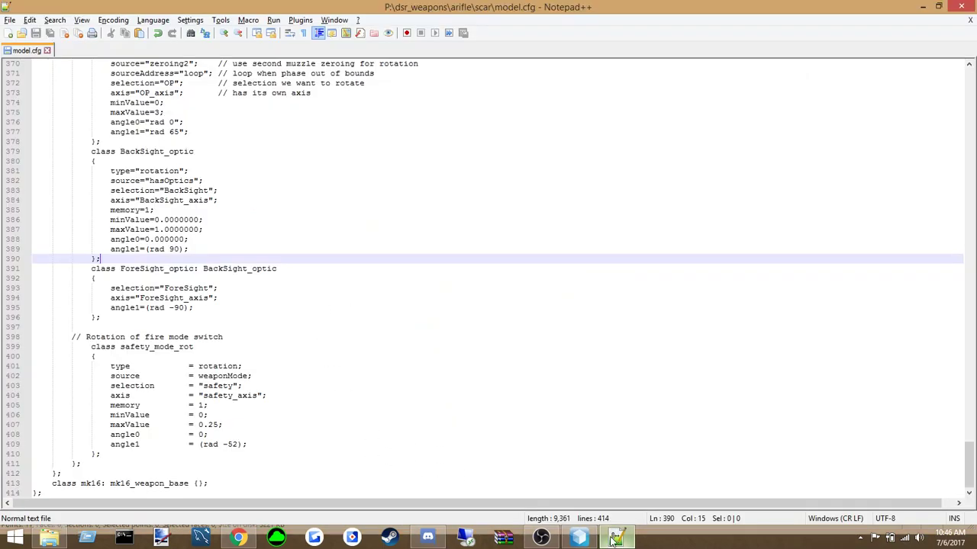
pyautogui.click(150, 153)
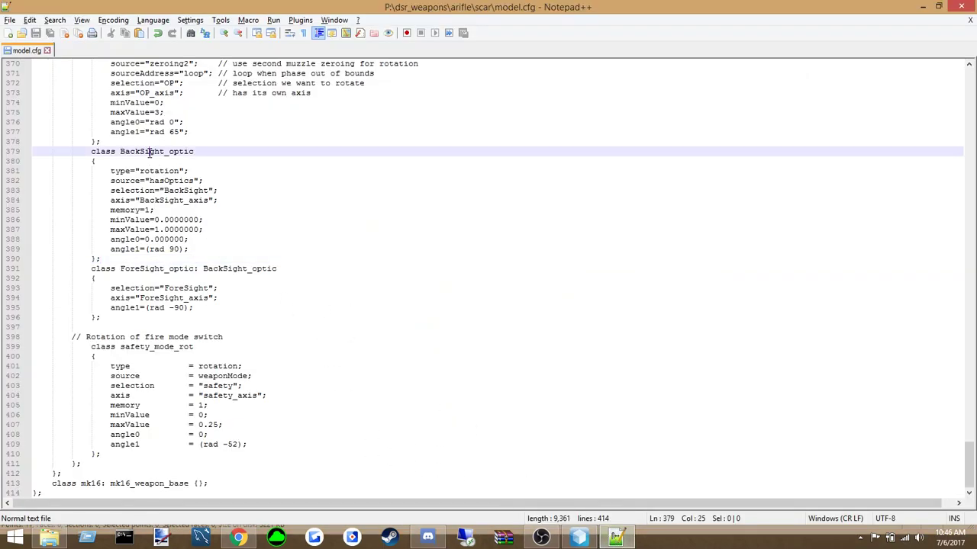
pyautogui.doubleClick(182, 200)
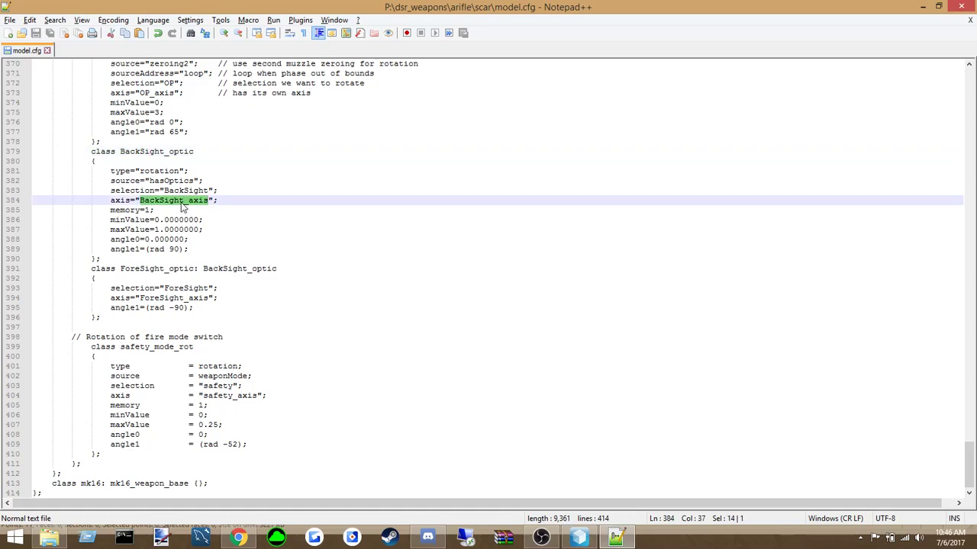
pyautogui.click(182, 210)
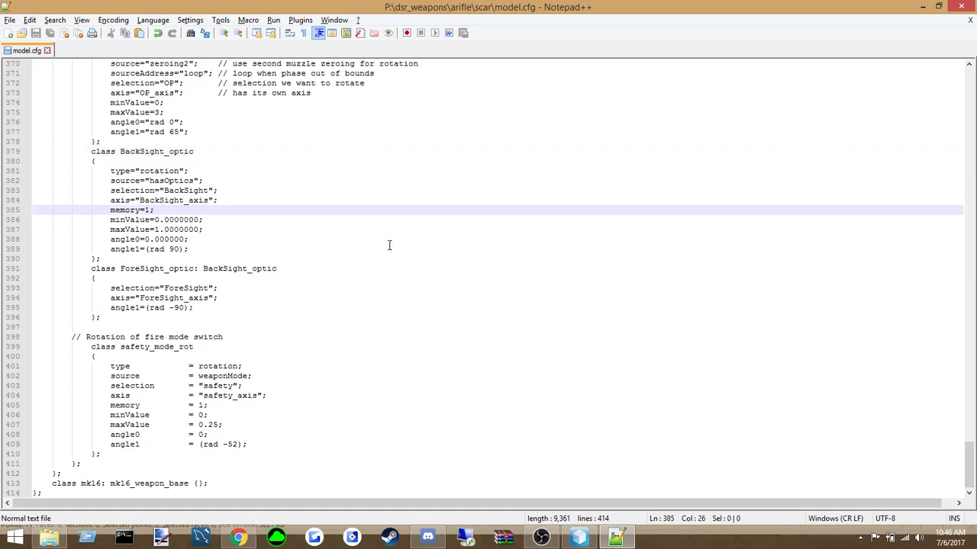
pyautogui.click(617, 538)
pyautogui.moveTo(520, 296); pyautogui.dragTo(536, 337, button='middle')
pyautogui.scroll(3, 465, 255)
pyautogui.moveTo(467, 254); pyautogui.dragTo(468, 252, button='middle')
pyautogui.scroll(-3, 468, 252)
pyautogui.moveTo(473, 257); pyautogui.dragTo(474, 212, button='right')
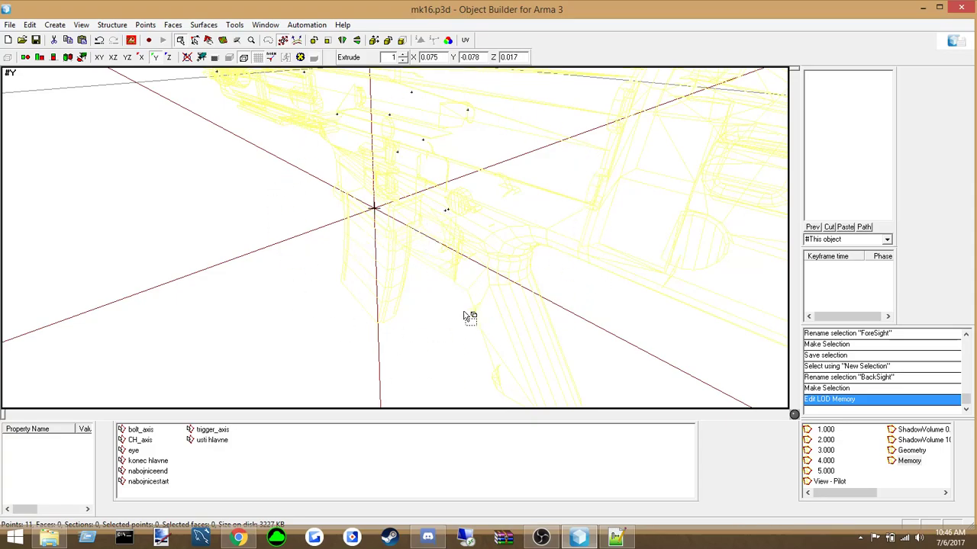
pyautogui.hotkey('alt', 'Tab')
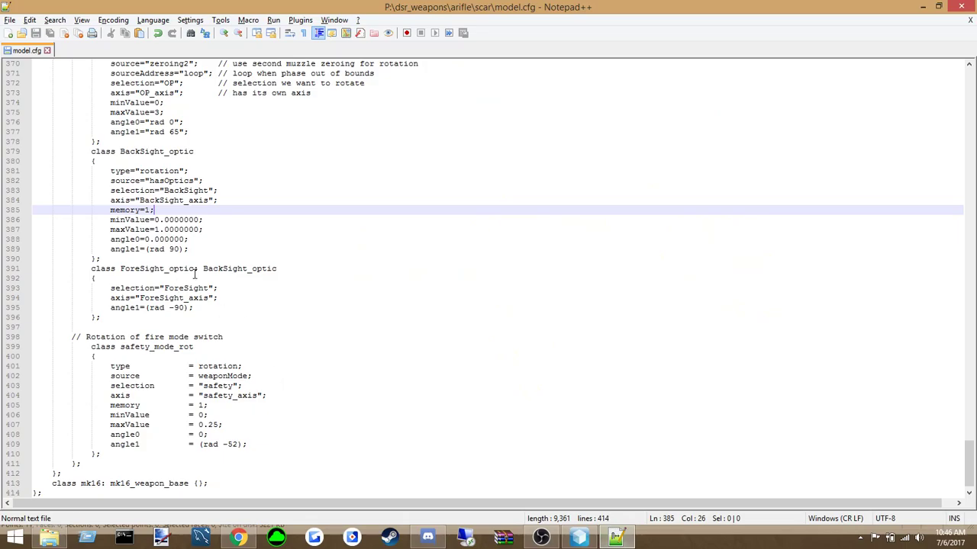
# Switch to Object Builder, create a new memory point below the front sight and shift it along Z to the rifle's centre line
pyautogui.hotkey('alt', 'Tab')
pyautogui.moveTo(339, 234); pyautogui.dragTo(280, 214, button='middle')
pyautogui.moveTo(286, 219); pyautogui.dragTo(354, 283, button='right')
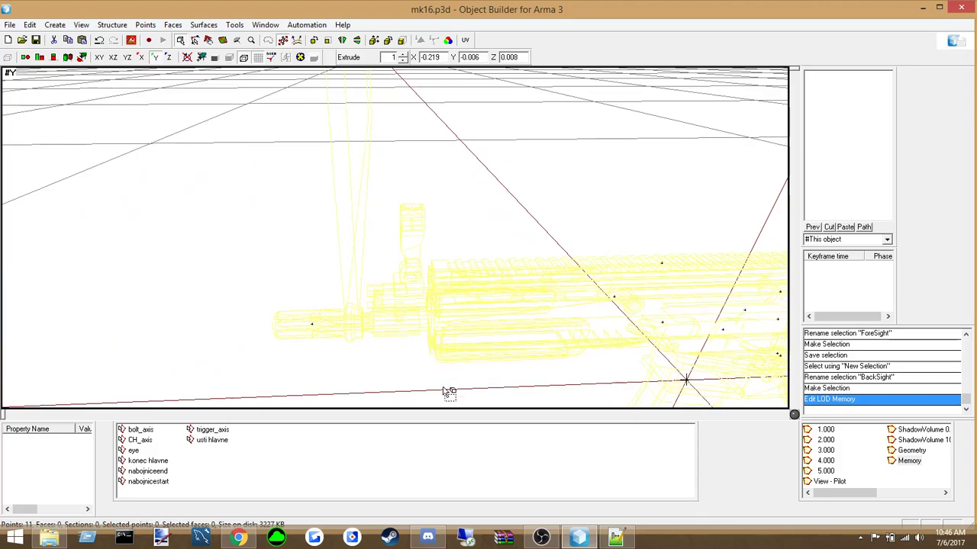
pyautogui.press('Insert')
pyautogui.moveTo(444, 367); pyautogui.dragTo(393, 367)
pyautogui.moveTo(492, 394); pyautogui.dragTo(481, 377, button='right')
pyautogui.click(167, 57)
pyautogui.moveTo(303, 291); pyautogui.dragTo(305, 298, button='right')
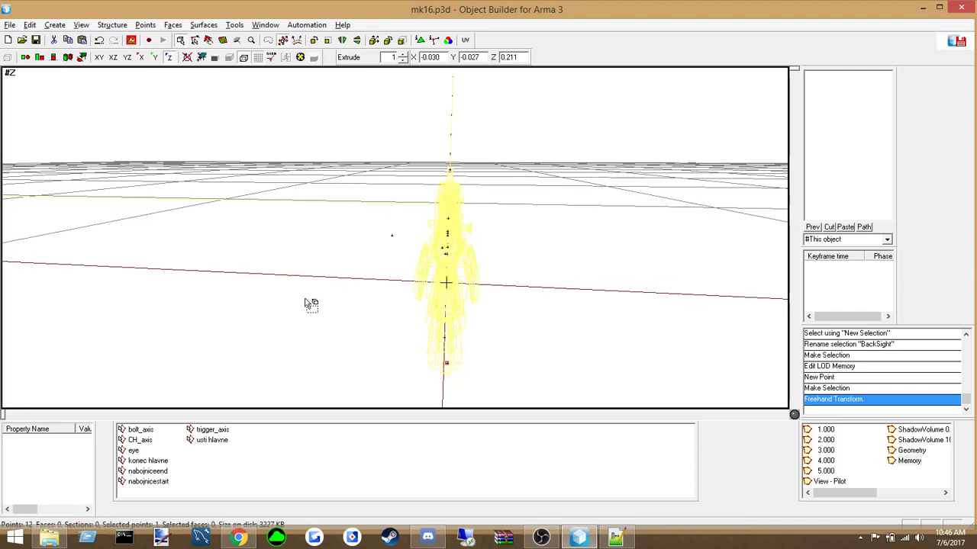
pyautogui.moveTo(314, 319); pyautogui.dragTo(307, 317)
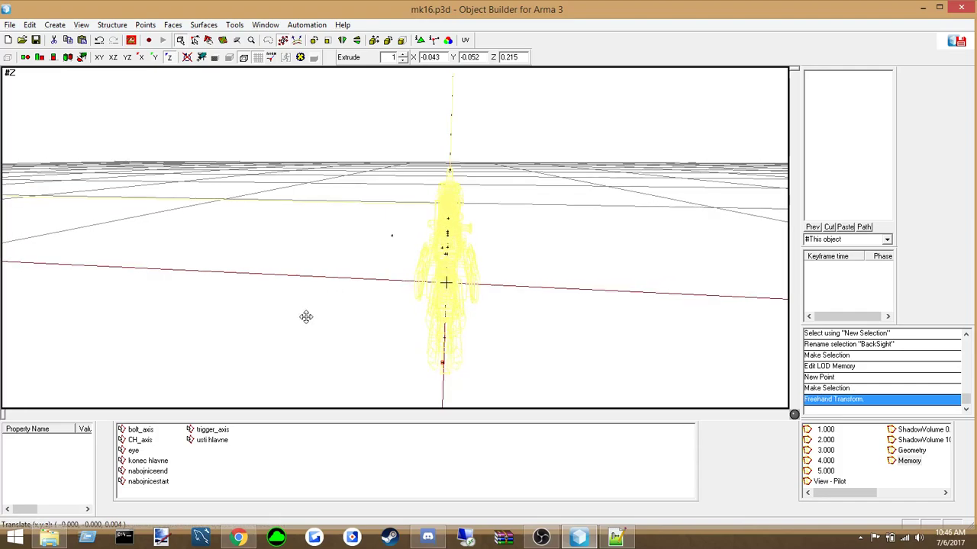
pyautogui.moveTo(306, 317); pyautogui.dragTo(307, 317, button='right')
pyautogui.moveTo(307, 317); pyautogui.dragTo(385, 325, button='middle')
pyautogui.scroll(3, 382, 328)
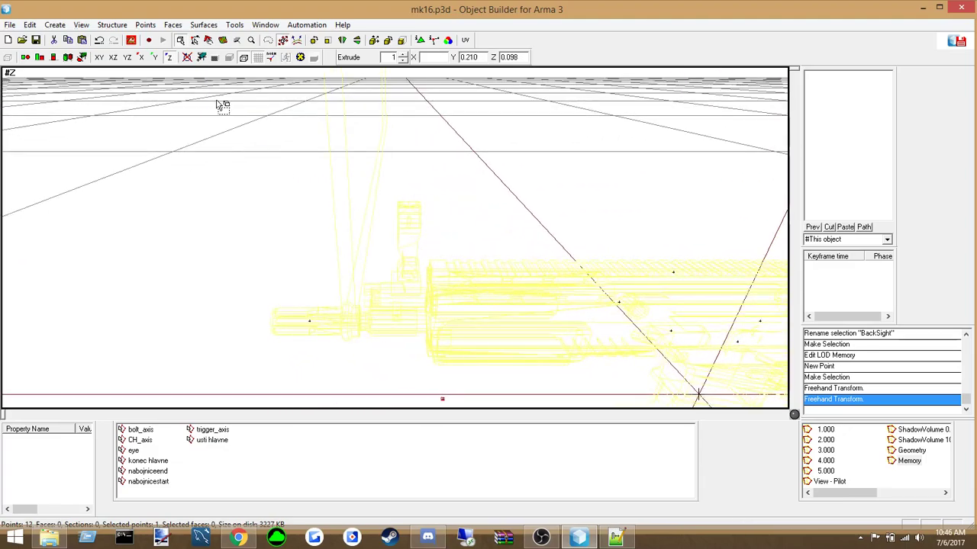
# Move the new point along X and Y onto the hinge at the base of the front sight
pyautogui.click(141, 57)
pyautogui.moveTo(429, 259); pyautogui.dragTo(403, 272)
pyautogui.click(155, 57)
pyautogui.moveTo(286, 314); pyautogui.dragTo(294, 172, button='right')
pyautogui.moveTo(417, 267); pyautogui.dragTo(421, 248, button='middle')
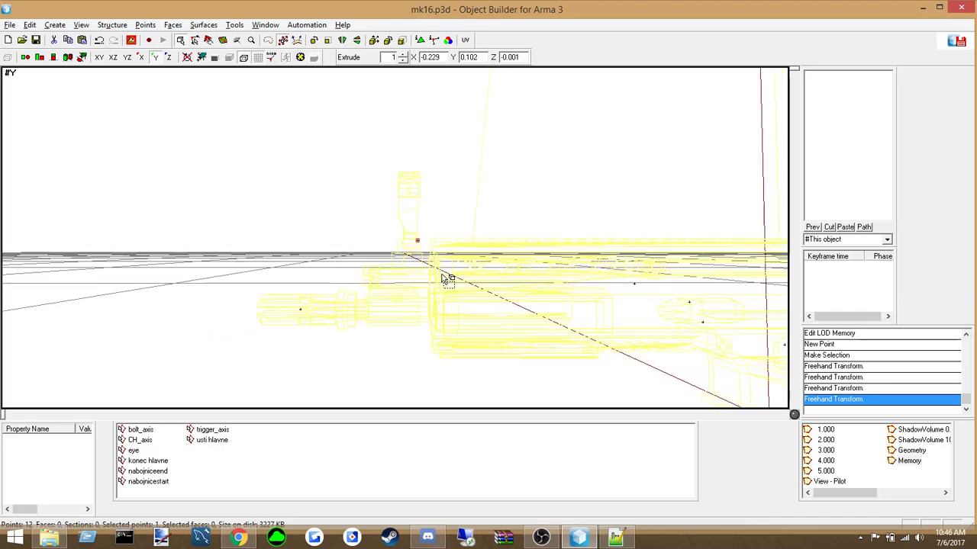
pyautogui.scroll(2, 453, 274)
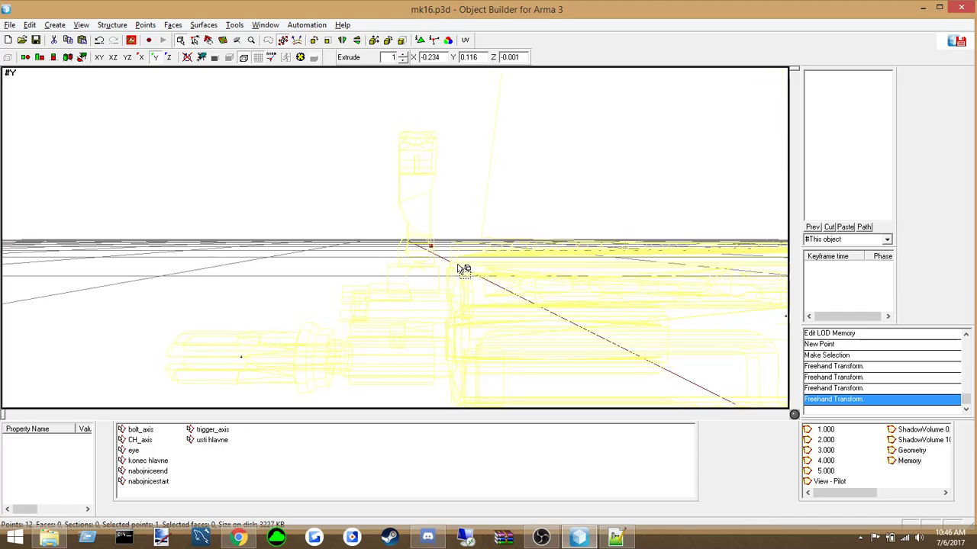
pyautogui.click(141, 58)
pyautogui.moveTo(421, 312)
pyautogui.mouseDown()
pyautogui.moveTo(411, 313)
pyautogui.moveTo(428, 295)
pyautogui.mouseUp()
pyautogui.click(155, 57)
pyautogui.moveTo(453, 309)
pyautogui.mouseDown(button='middle')
pyautogui.moveTo(441, 304)
pyautogui.moveTo(450, 300)
pyautogui.mouseUp(button='middle')
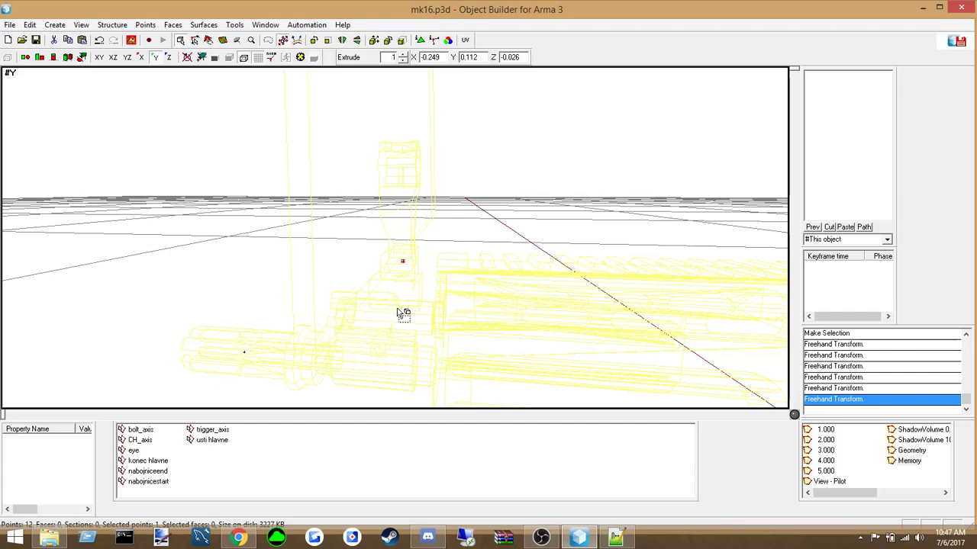
# Duplicate the front sight hinge point and move the copy sideways along Z
pyautogui.click(507, 213)
pyautogui.moveTo(424, 295); pyautogui.dragTo(379, 242)
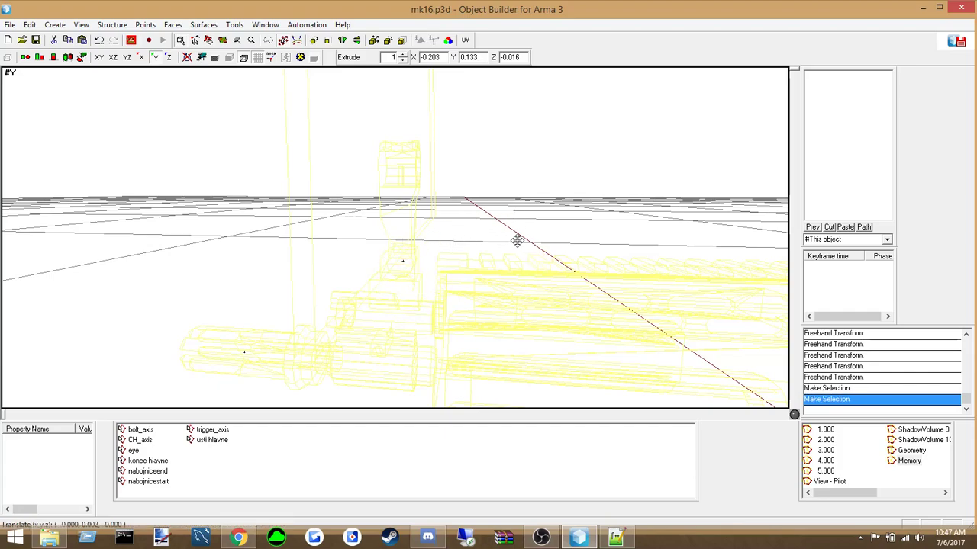
pyautogui.keyDown('alt'); pyautogui.moveTo(509, 240); pyautogui.dragTo(497, 257); pyautogui.keyUp('alt')
pyautogui.hotkey('ctrl', 'v')
pyautogui.click(168, 57)
pyautogui.moveTo(398, 281); pyautogui.dragTo(372, 295)
pyautogui.moveTo(298, 346); pyautogui.dragTo(269, 372)
pyautogui.moveTo(425, 273); pyautogui.dragTo(351, 340)
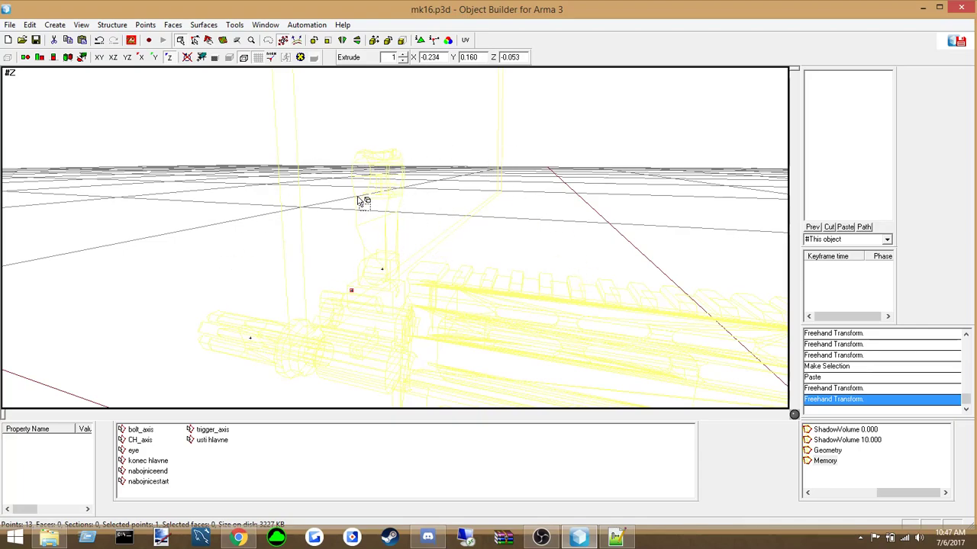
# Save both front sight hinge points as a named selection called ForeSight_axis, copying the name from model.cfg in Notepad++
pyautogui.click(166, 219)
pyautogui.moveTo(448, 353); pyautogui.dragTo(338, 233)
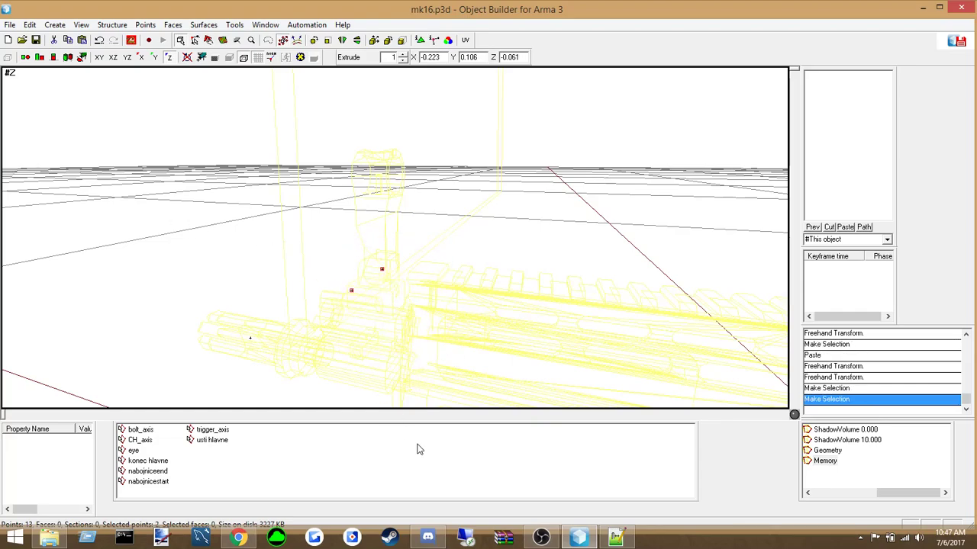
pyautogui.click(616, 538)
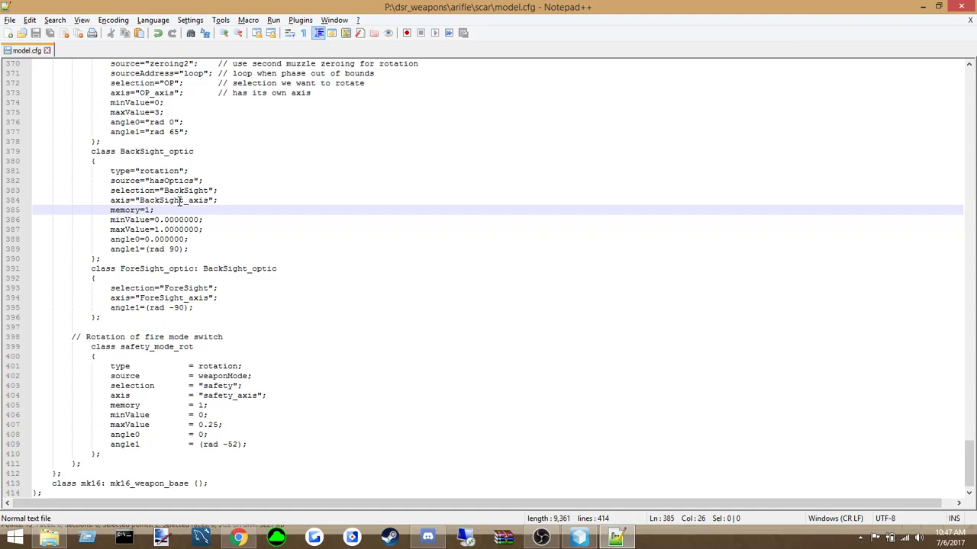
pyautogui.doubleClick(171, 298)
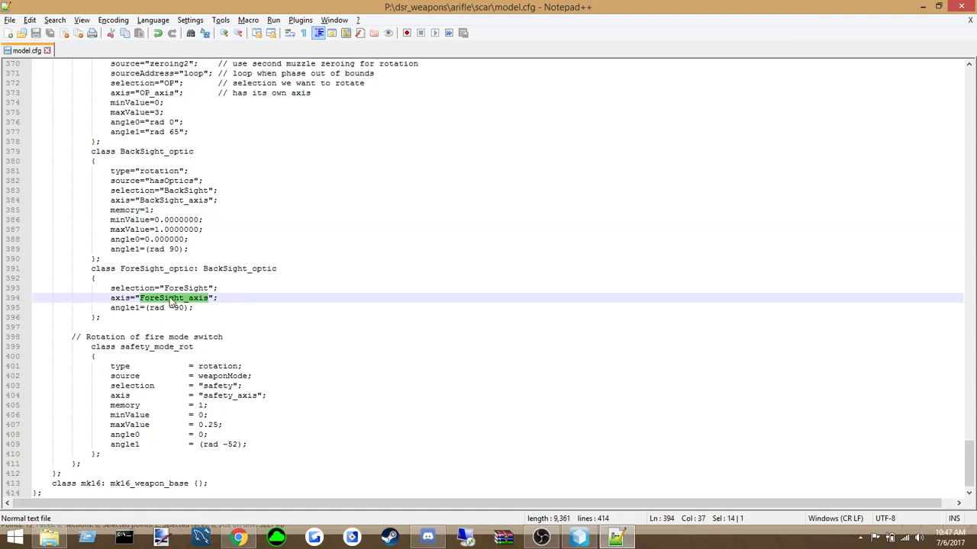
pyautogui.hotkey('ctrl', 'c')
pyautogui.hotkey('alt', 'Tab')
pyautogui.rightClick(431, 258)
pyautogui.click(470, 274)
pyautogui.hotkey('ctrl', 'v')
pyautogui.press('Return')
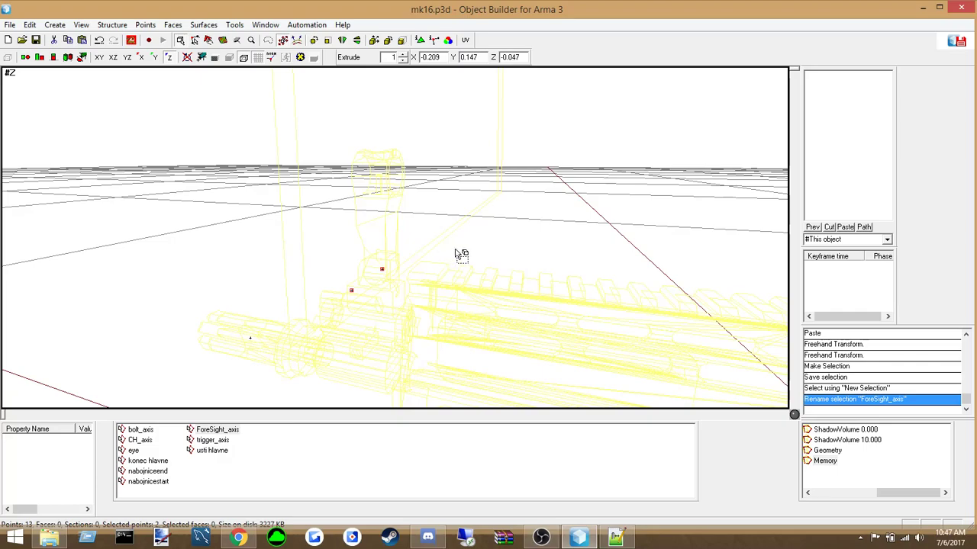
# Switch to model.cfg in Notepad++ and review the angle1 values of both sight classes and the BackSight_axis entry
pyautogui.hotkey('alt', 'Tab')
pyautogui.click(132, 298)
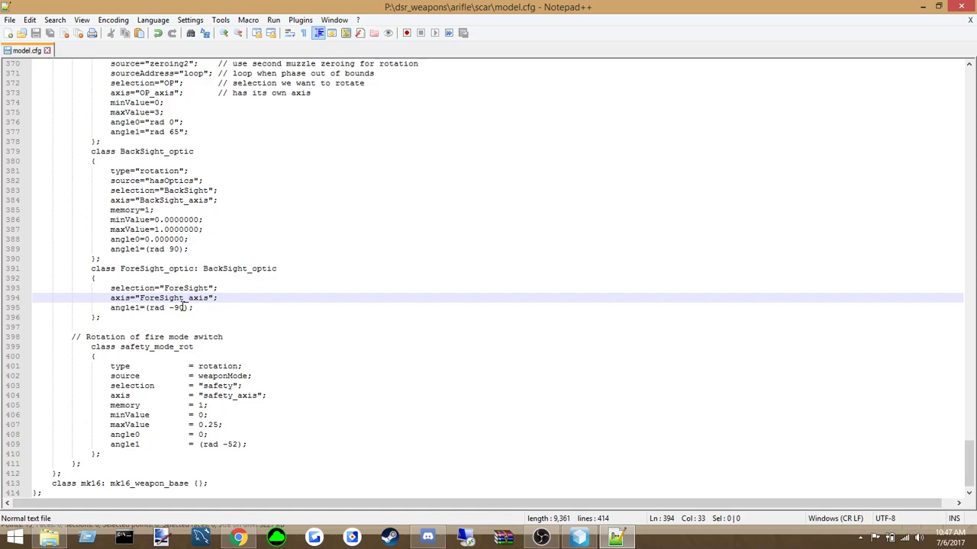
pyautogui.click(174, 249)
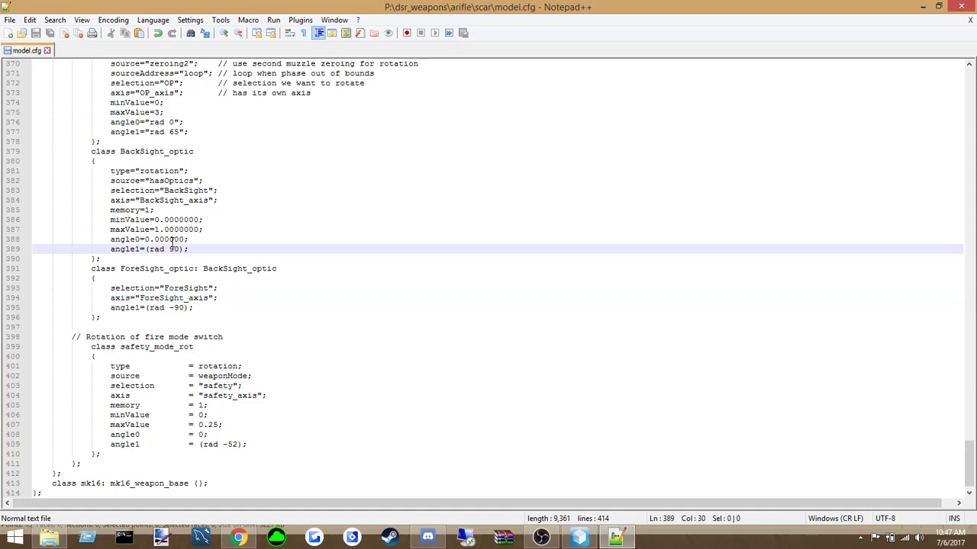
pyautogui.doubleClick(181, 201)
pyautogui.click(313, 261)
# Switch to Object Builder and create a new memory point for the rear sight axis
pyautogui.click(581, 540)
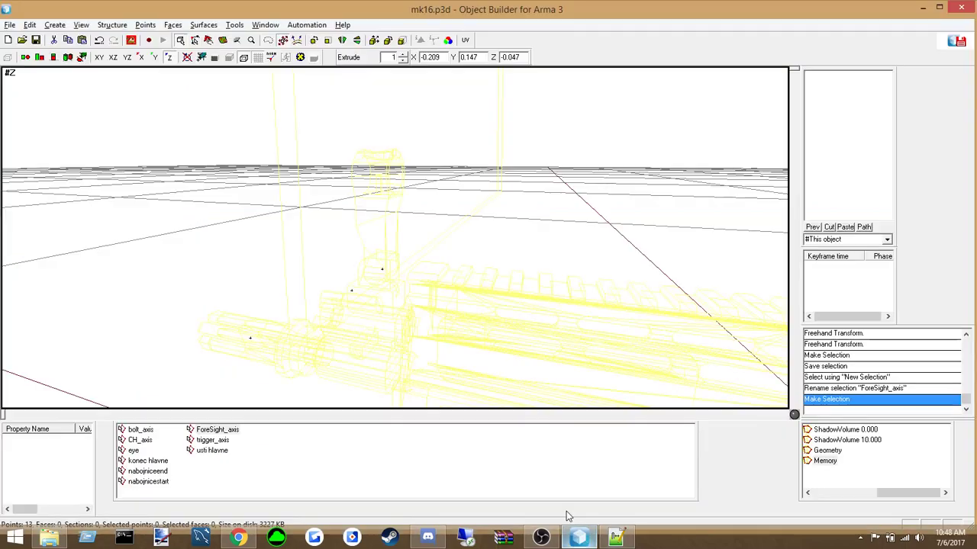
pyautogui.scroll(2, 434, 334)
pyautogui.scroll(5, 497, 328)
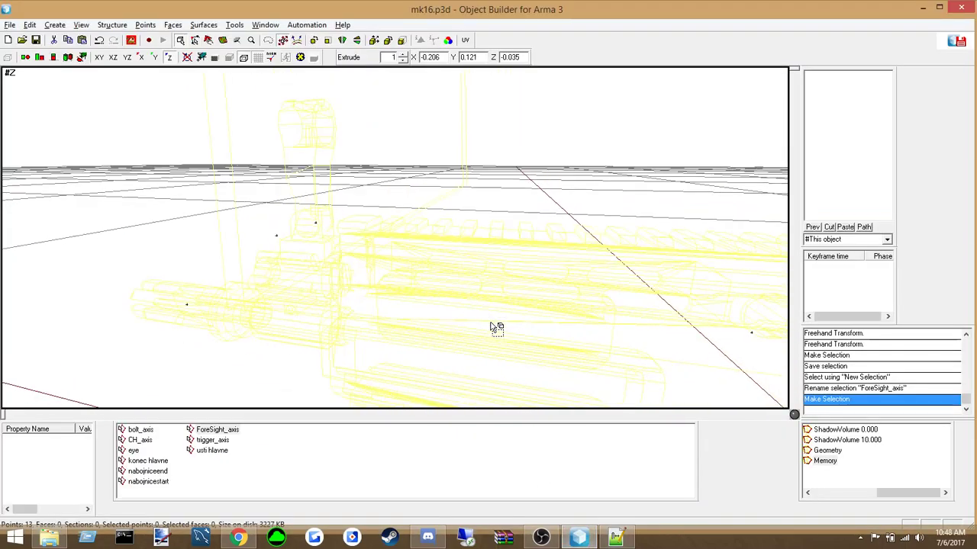
pyautogui.moveTo(491, 323); pyautogui.dragTo(518, 306, button='middle')
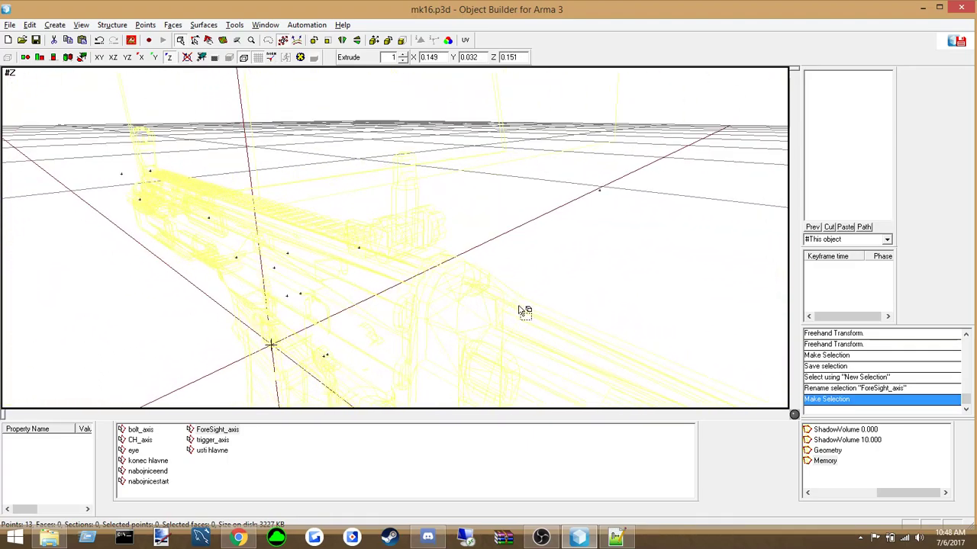
pyautogui.moveTo(468, 273); pyautogui.dragTo(465, 270, button='middle')
pyautogui.moveTo(471, 276); pyautogui.dragTo(471, 274, button='right')
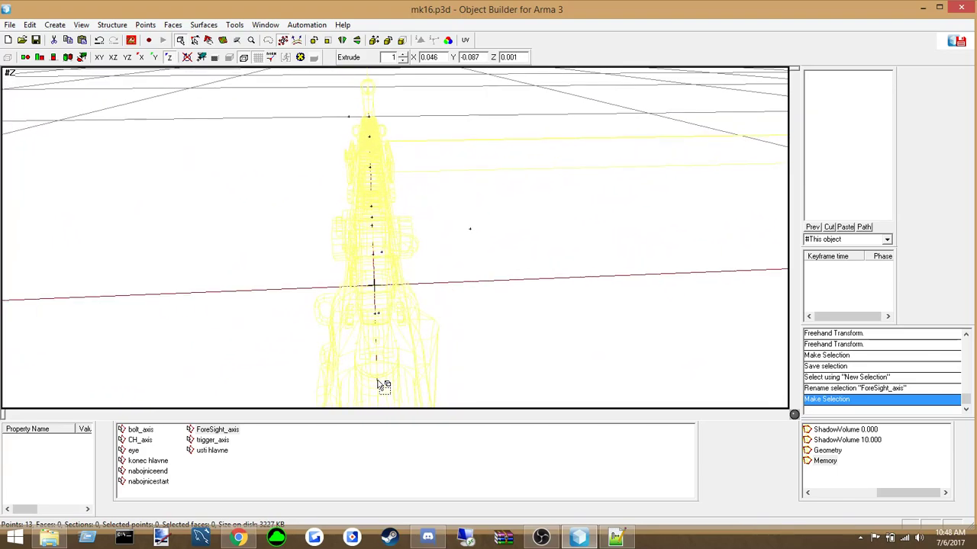
pyautogui.press('Insert')
pyautogui.moveTo(471, 344); pyautogui.dragTo(470, 346, button='right')
pyautogui.click(449, 308)
pyautogui.moveTo(455, 313); pyautogui.dragTo(453, 312, button='right')
# Recall the ForeSight_axis and trigger_axis selections to examine where their points lie on the rifle
pyautogui.click(217, 430)
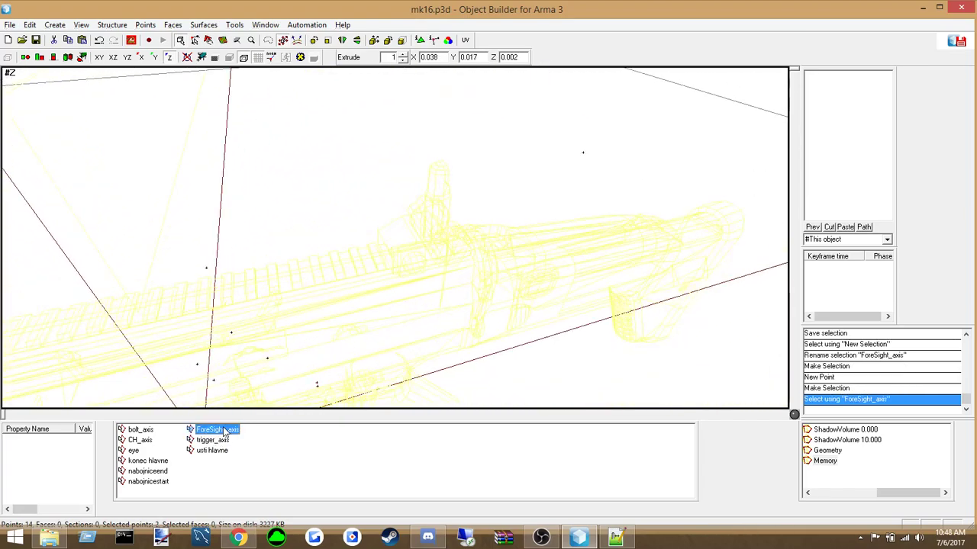
pyautogui.click(225, 440)
pyautogui.click(224, 430)
pyautogui.moveTo(429, 328); pyautogui.dragTo(420, 315, button='right')
pyautogui.scroll(-5, 429, 325)
pyautogui.scroll(-2, 424, 316)
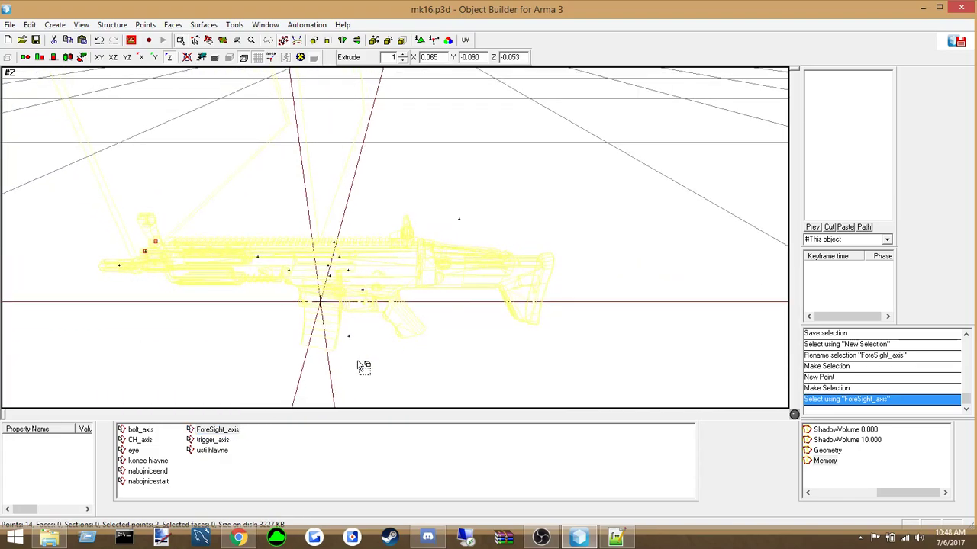
pyautogui.click(221, 440)
pyautogui.click(218, 429)
# Select the new point below the rifle and move it onto the base of the rear sight
pyautogui.moveTo(422, 376); pyautogui.dragTo(333, 329)
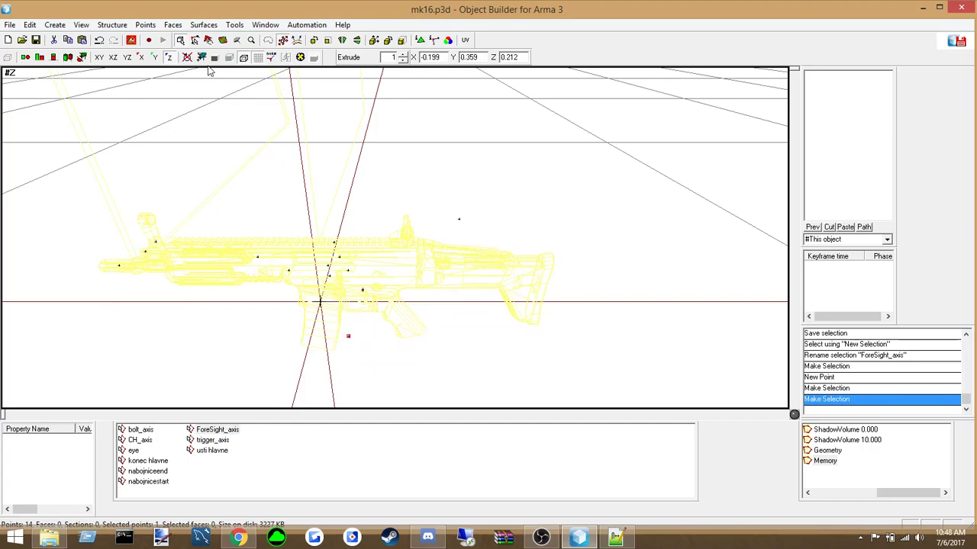
pyautogui.moveTo(140, 191)
pyautogui.mouseDown()
pyautogui.moveTo(253, 211)
pyautogui.moveTo(202, 204)
pyautogui.mouseUp()
pyautogui.click(154, 57)
pyautogui.moveTo(389, 266); pyautogui.dragTo(402, 171, button='right')
pyautogui.click(488, 274)
pyautogui.scroll(2, 488, 274)
pyautogui.scroll(4, 476, 262)
pyautogui.scroll(-3, 477, 262)
pyautogui.moveTo(501, 239); pyautogui.dragTo(501, 238, button='middle')
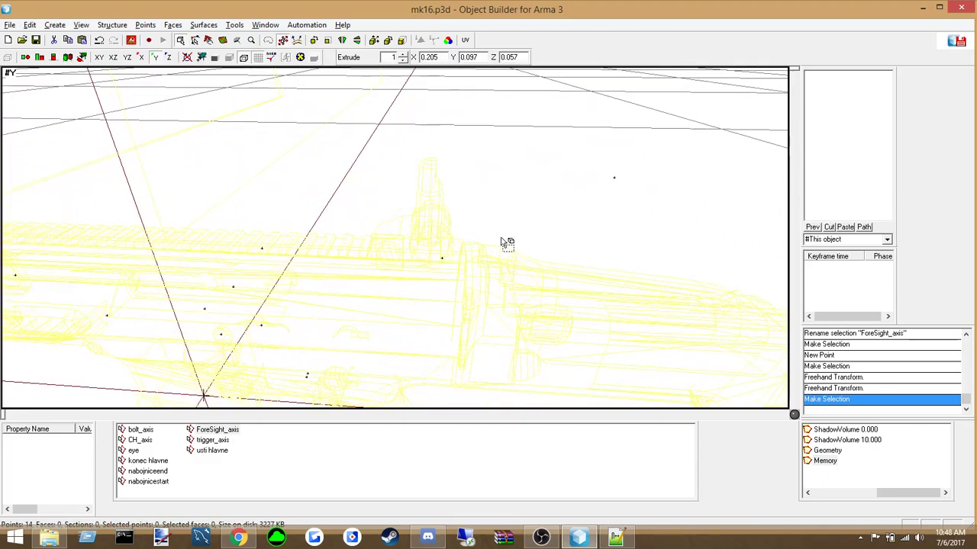
# Select the rear sight axis point and shift it into line with the pivot at the base of the rear sight
pyautogui.moveTo(482, 300)
pyautogui.mouseDown()
pyautogui.moveTo(404, 210)
pyautogui.moveTo(473, 280)
pyautogui.moveTo(503, 271)
pyautogui.mouseUp()
pyautogui.moveTo(504, 270); pyautogui.dragTo(497, 262, button='right')
pyautogui.click(141, 57)
pyautogui.moveTo(393, 241); pyautogui.dragTo(391, 240, button='middle')
pyautogui.moveTo(426, 266); pyautogui.dragTo(411, 265, button='right')
pyautogui.moveTo(516, 246); pyautogui.dragTo(510, 244, button='middle')
# Duplicate the rear sight point, move the copy to the opposite side of the sight's base, and select both points
pyautogui.hotkey('ctrl', 'c')
pyautogui.hotkey('ctrl', 'v')
pyautogui.click(168, 58)
pyautogui.moveTo(434, 262); pyautogui.dragTo(420, 266, button='right')
pyautogui.moveTo(420, 265); pyautogui.dragTo(436, 266)
pyautogui.moveTo(431, 267); pyautogui.dragTo(432, 268, button='right')
pyautogui.moveTo(431, 268); pyautogui.dragTo(450, 317, button='middle')
pyautogui.click(493, 290)
pyautogui.moveTo(496, 328); pyautogui.dragTo(366, 188)
# Switch to model.cfg in Notepad++ and copy the axis name BackSight_axis from the BackSight_optic class
pyautogui.click(616, 538)
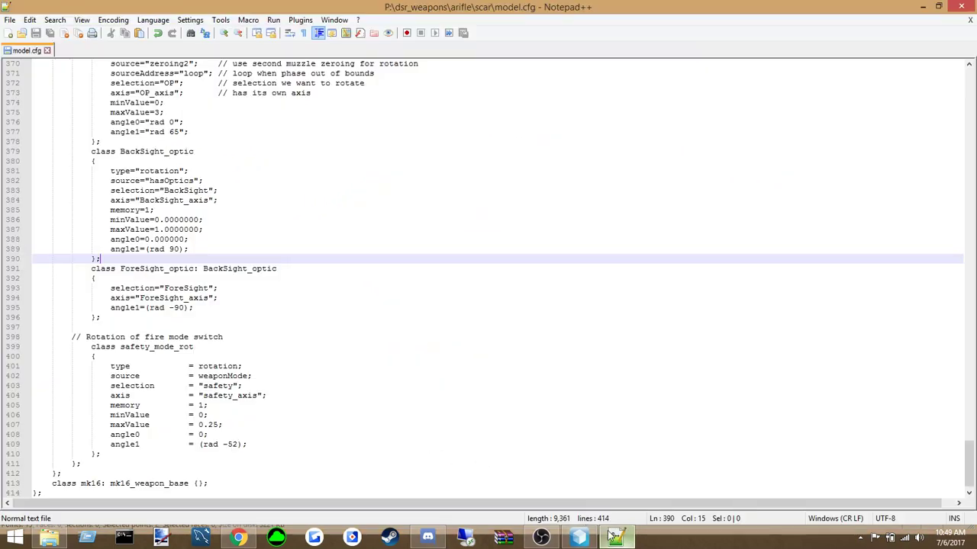
pyautogui.doubleClick(182, 298)
pyautogui.doubleClick(175, 201)
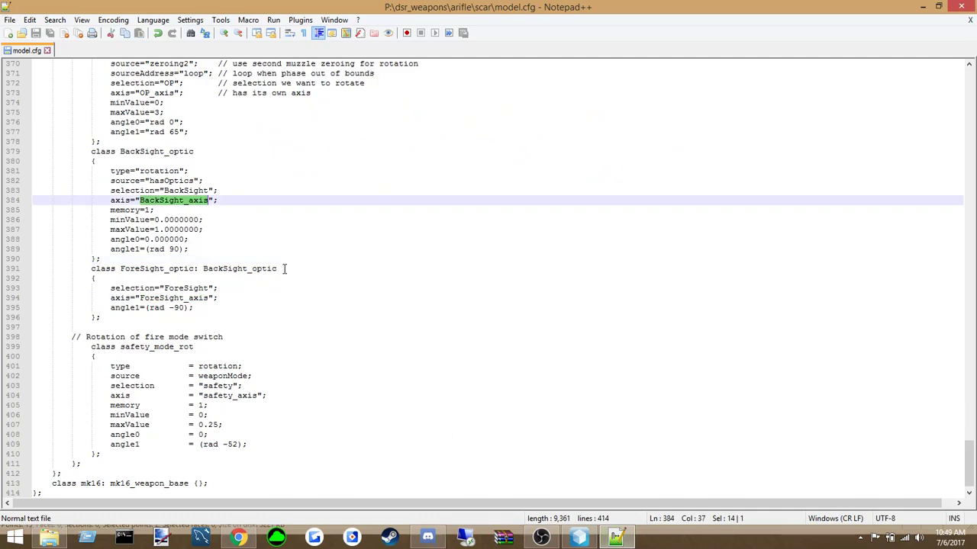
pyautogui.click(283, 286)
# Switch to Object Builder and create a named selection BackSight_axis from the two rear sight points
pyautogui.click(617, 538)
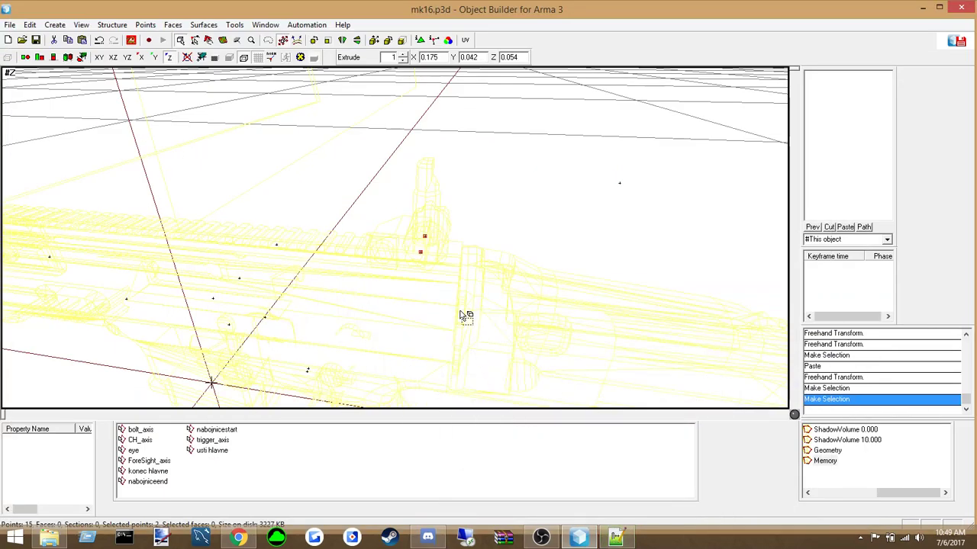
pyautogui.moveTo(494, 327); pyautogui.dragTo(414, 217)
pyautogui.rightClick(468, 457)
pyautogui.click(491, 258)
pyautogui.hotkey('ctrl', 'v')
pyautogui.press('Return')
# Recall the BackSight_axis selection to check its points, clear the selection, and save the mk16 model
pyautogui.click(457, 310)
pyautogui.click(217, 429)
pyautogui.click(218, 440)
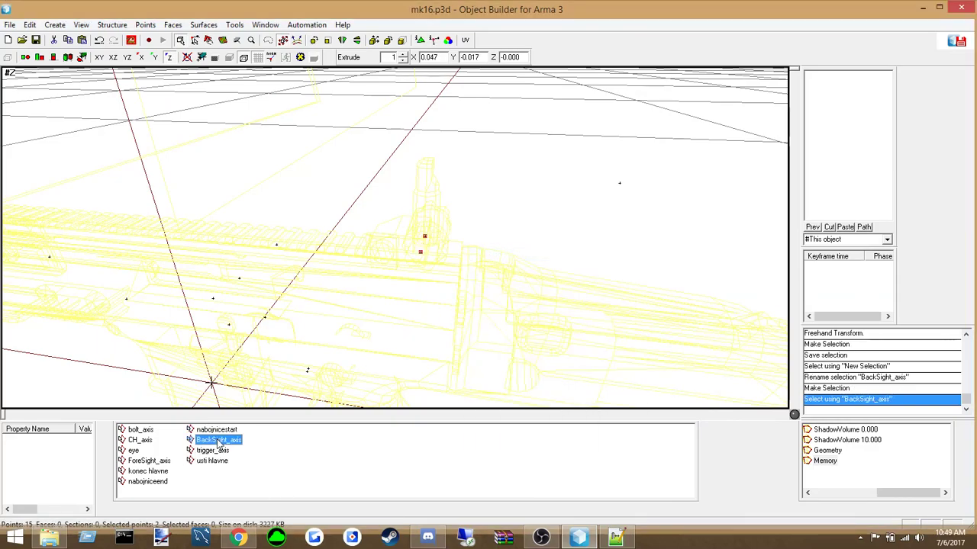
pyautogui.click(492, 279)
pyautogui.moveTo(497, 286); pyautogui.dragTo(451, 266, button='right')
pyautogui.click(9, 24)
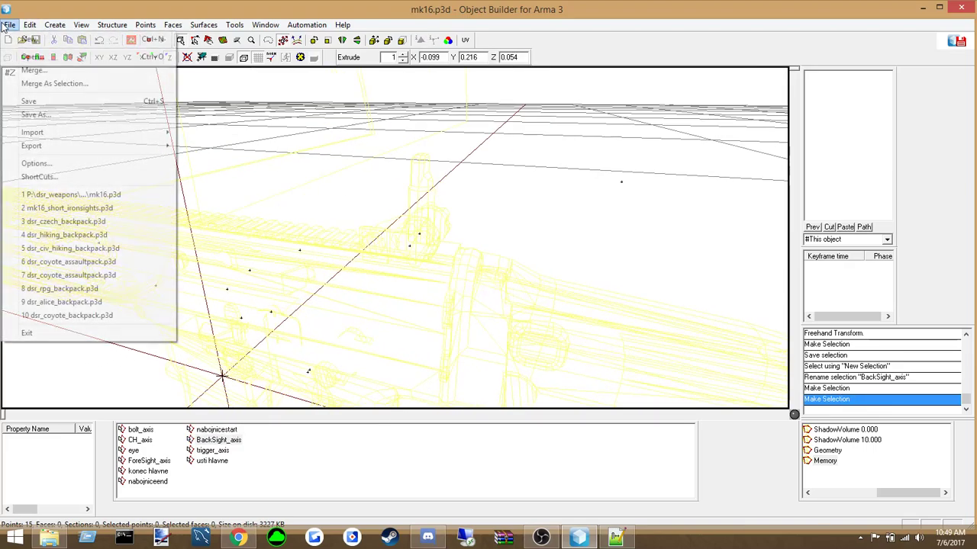
pyautogui.click(31, 100)
# Switch to model.cfg in Notepad++ and examine the animation classes and the mk16_weapon skeleton bones
pyautogui.hotkey('alt', 'Tab')
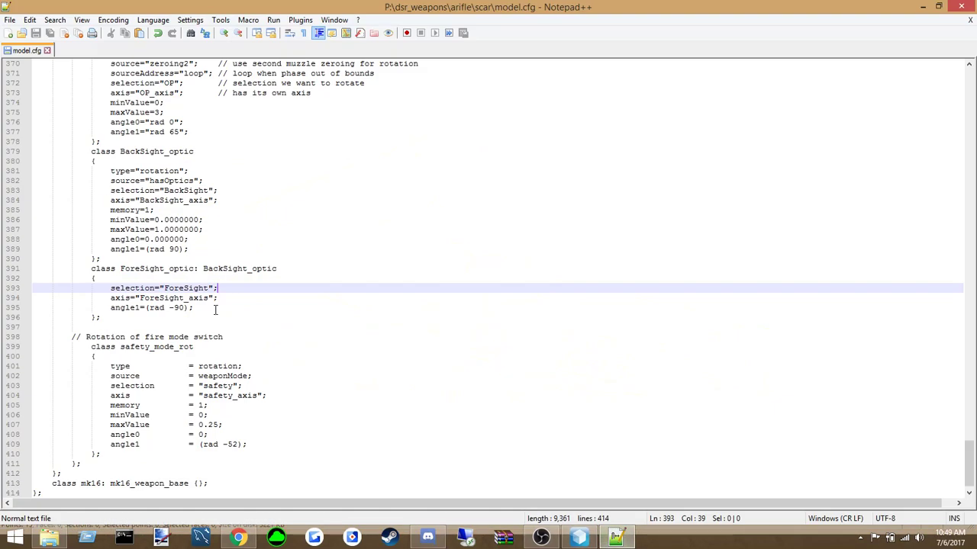
pyautogui.click(216, 309)
pyautogui.click(216, 318)
pyautogui.scroll(6, 228, 310)
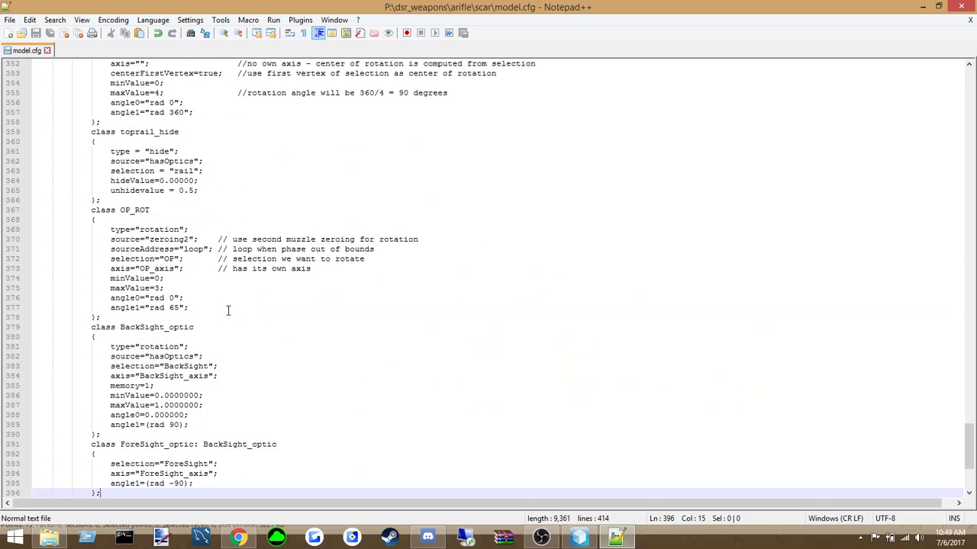
pyautogui.scroll(20, 228, 310)
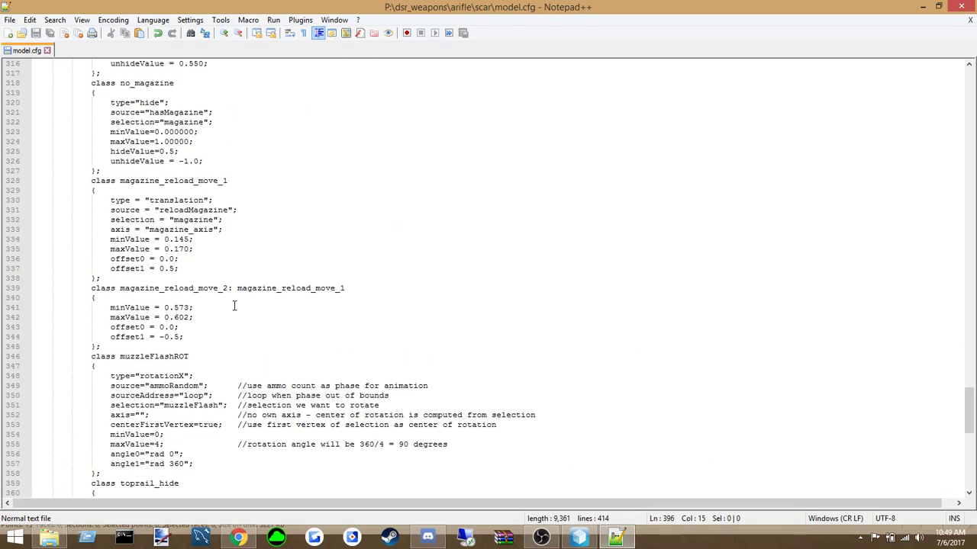
pyautogui.scroll(7, 236, 306)
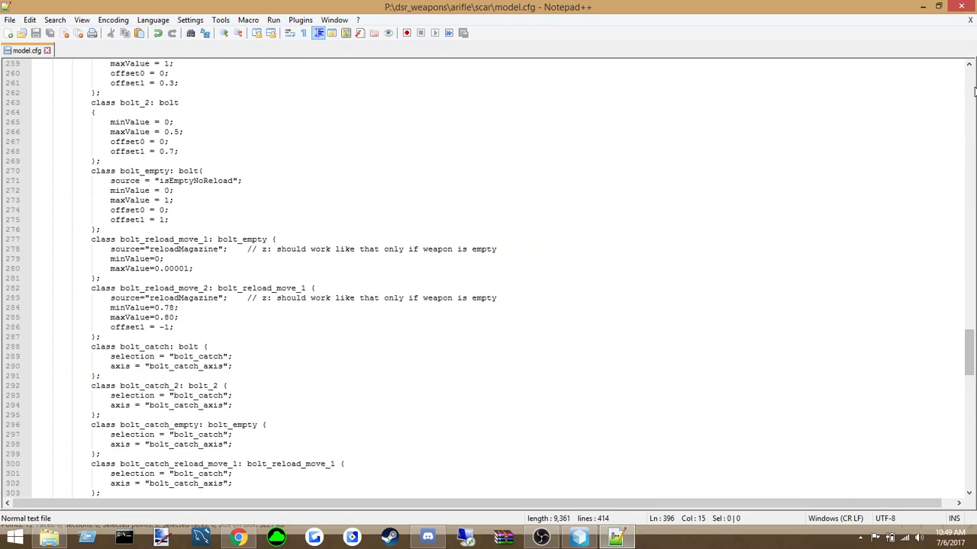
pyautogui.moveTo(971, 338); pyautogui.dragTo(971, 92)
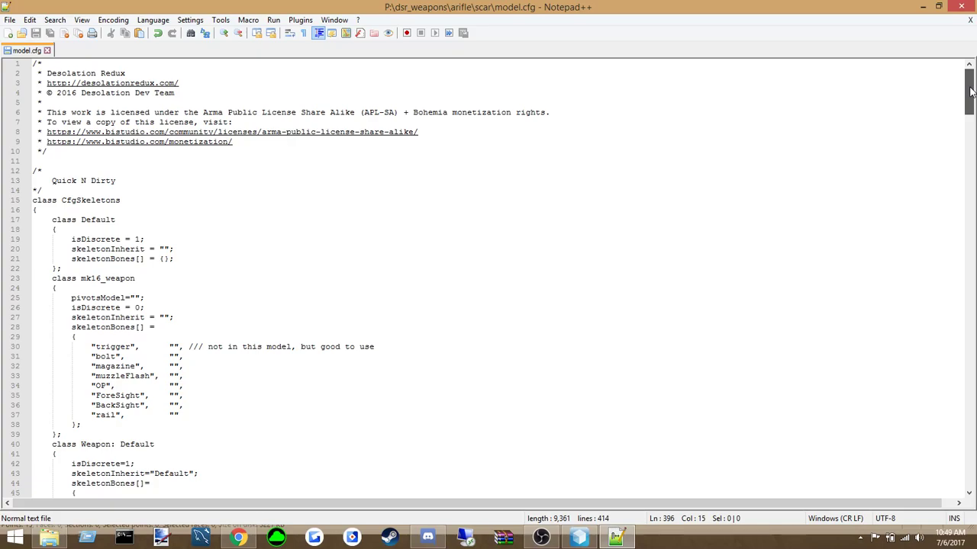
pyautogui.moveTo(971, 92); pyautogui.dragTo(970, 465)
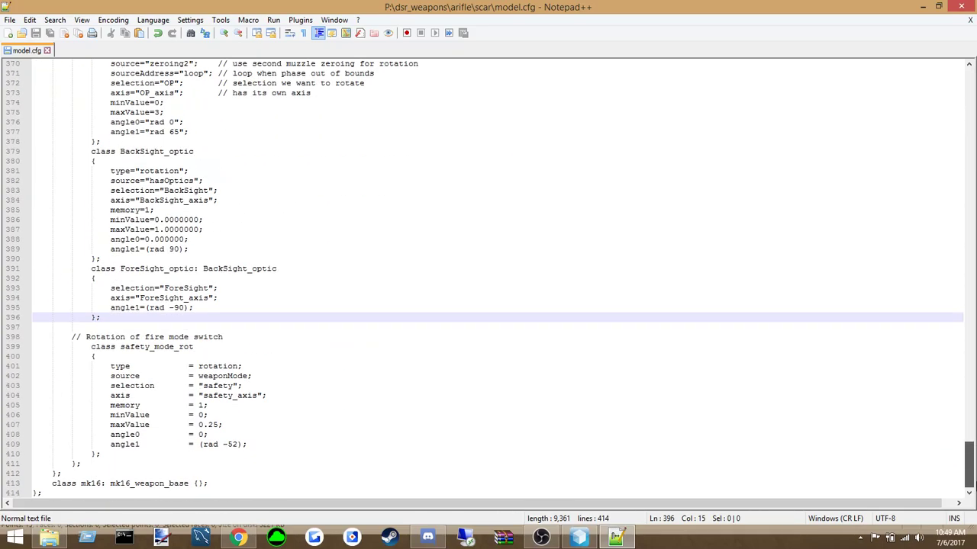
# Review the safety_mode_rot, ForeSight_optic, BackSight_optic and OP_ROT animation classes in model.cfg
pyautogui.click(216, 471)
pyautogui.click(162, 463)
pyautogui.click(113, 482)
pyautogui.click(122, 462)
pyautogui.click(177, 472)
pyautogui.click(177, 366)
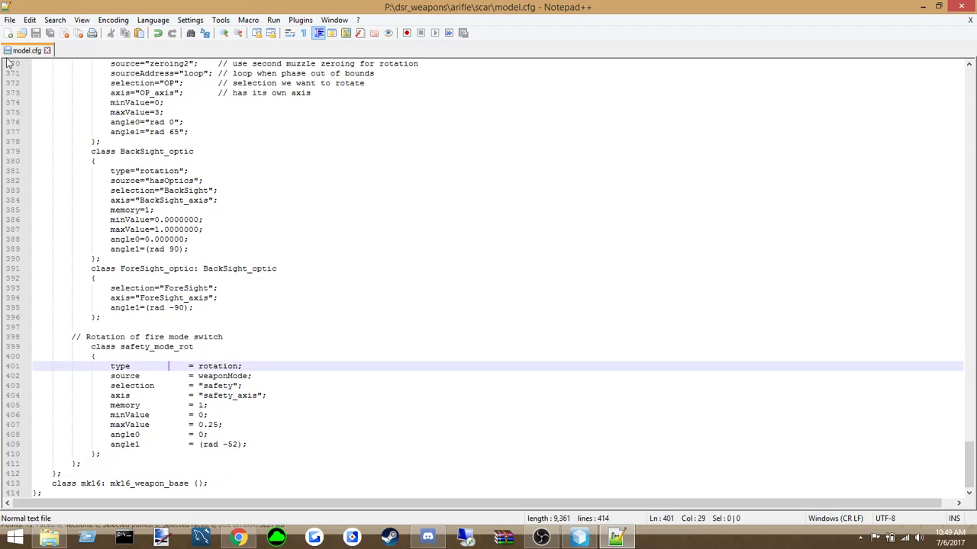
pyautogui.click(9, 20)
pyautogui.click(425, 309)
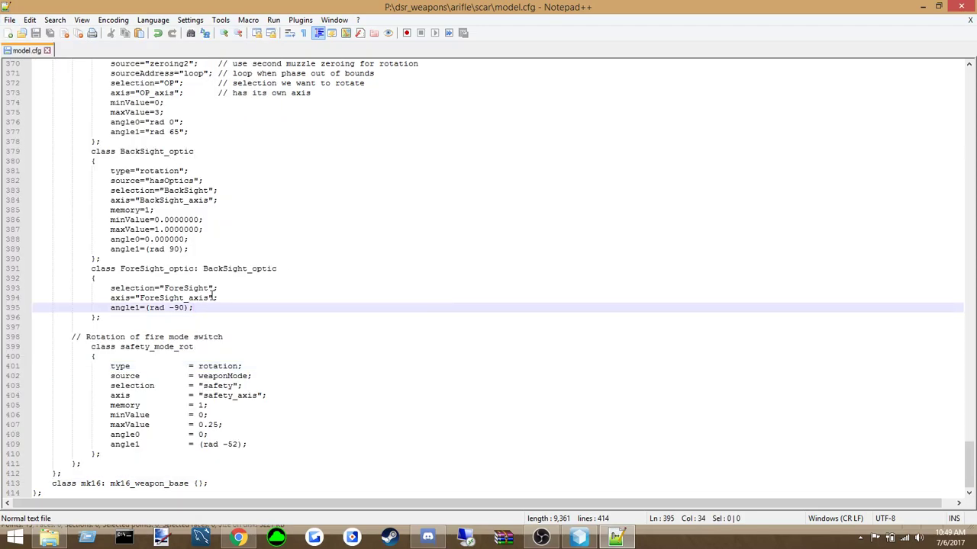
pyautogui.scroll(3, 221, 370)
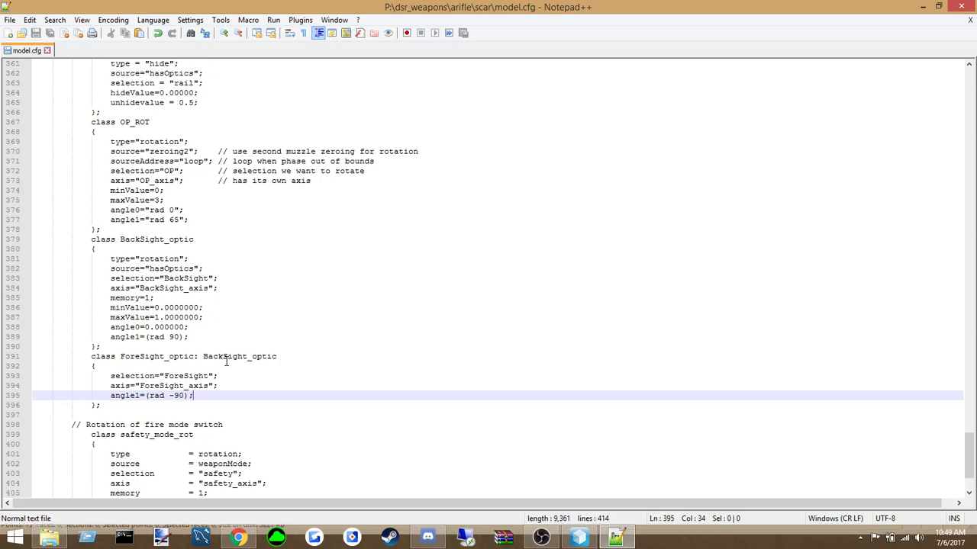
pyautogui.scroll(2, 226, 362)
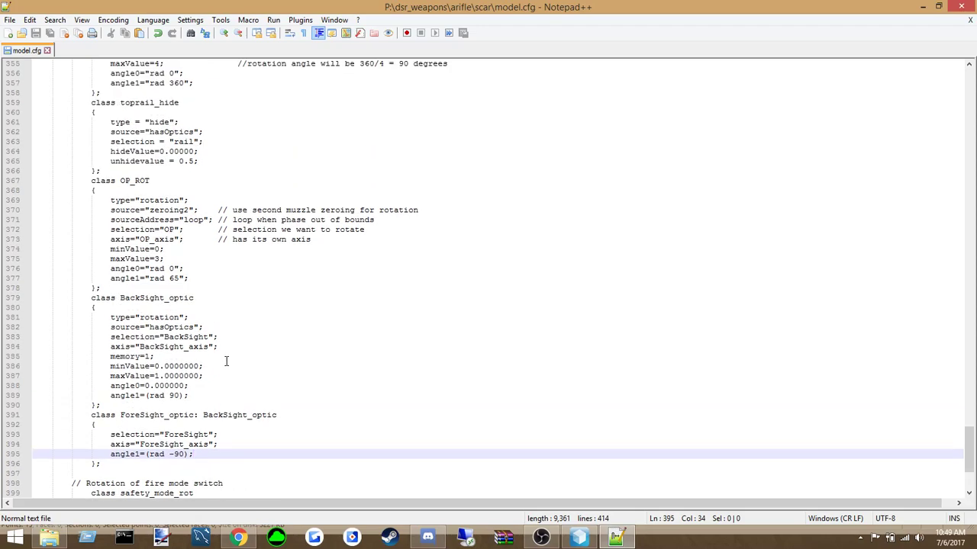
pyautogui.click(148, 181)
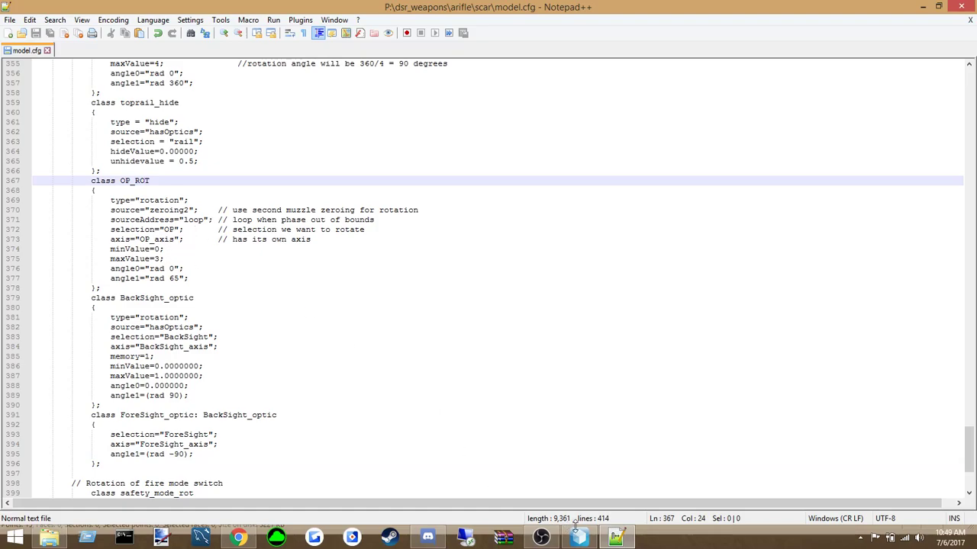
# Switch to Object Builder, inspect the front and rear sight axis points around the rifle, and save the model
pyautogui.click(578, 538)
pyautogui.moveTo(466, 235); pyautogui.dragTo(468, 236, button='middle')
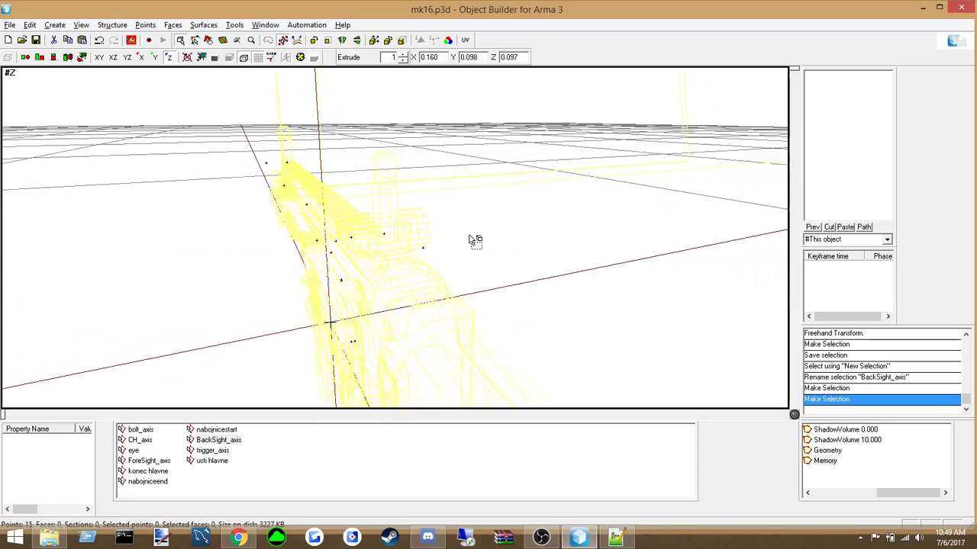
pyautogui.moveTo(474, 241); pyautogui.dragTo(467, 242, button='right')
pyautogui.moveTo(311, 292); pyautogui.dragTo(335, 316, button='right')
pyautogui.moveTo(460, 320); pyautogui.dragTo(460, 329, button='right')
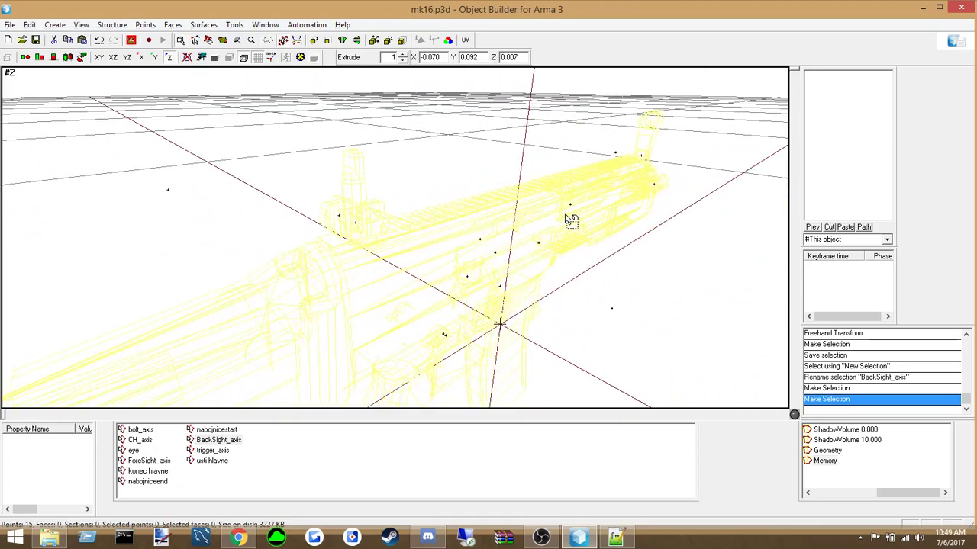
pyautogui.click(10, 24)
pyautogui.click(31, 99)
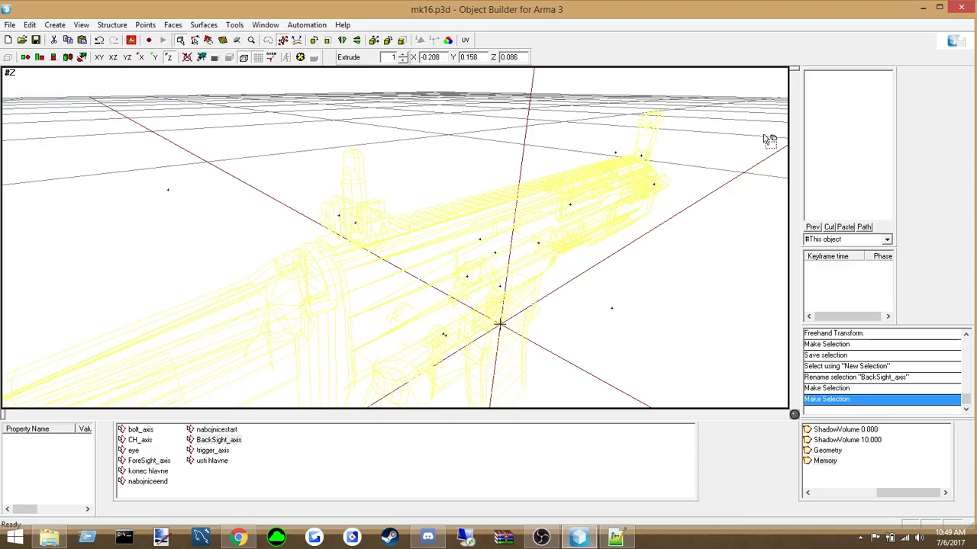
# Close Object Builder, the model.cfg file and Notepad++
pyautogui.click(577, 538)
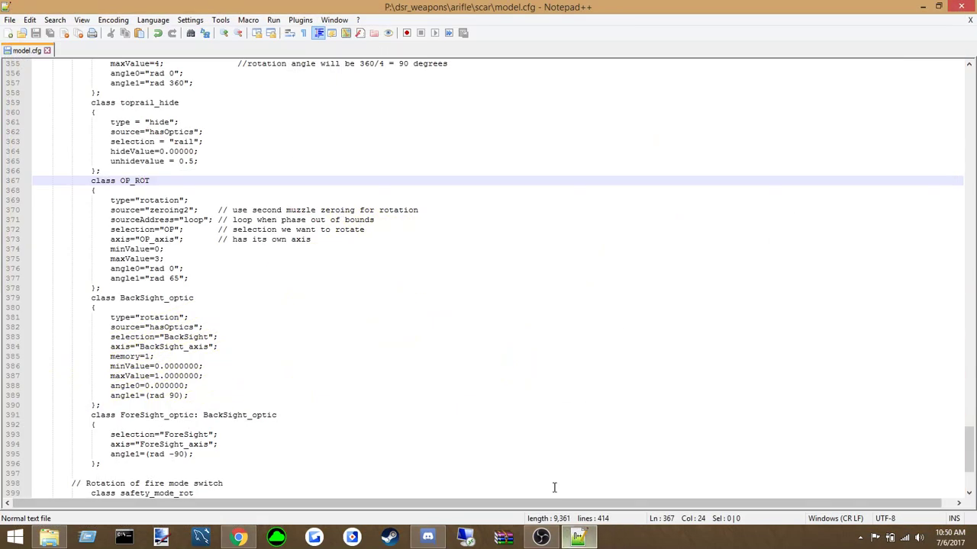
pyautogui.click(46, 51)
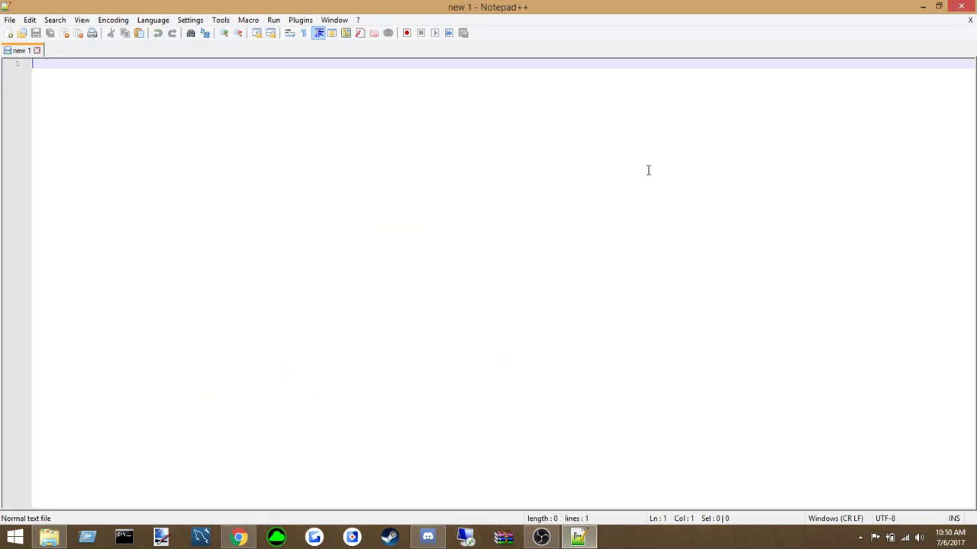
pyautogui.click(960, 6)
# Browse to the root of the P: drive in File Explorer and launch pboProject.exe
pyautogui.click(341, 165)
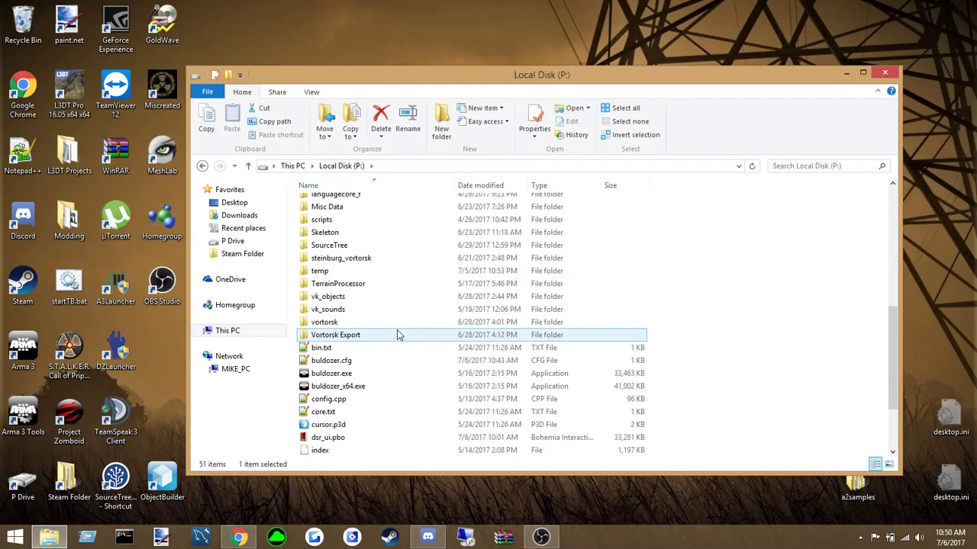
pyautogui.scroll(-10, 348, 335)
pyautogui.click(334, 401)
pyautogui.doubleClick(333, 403)
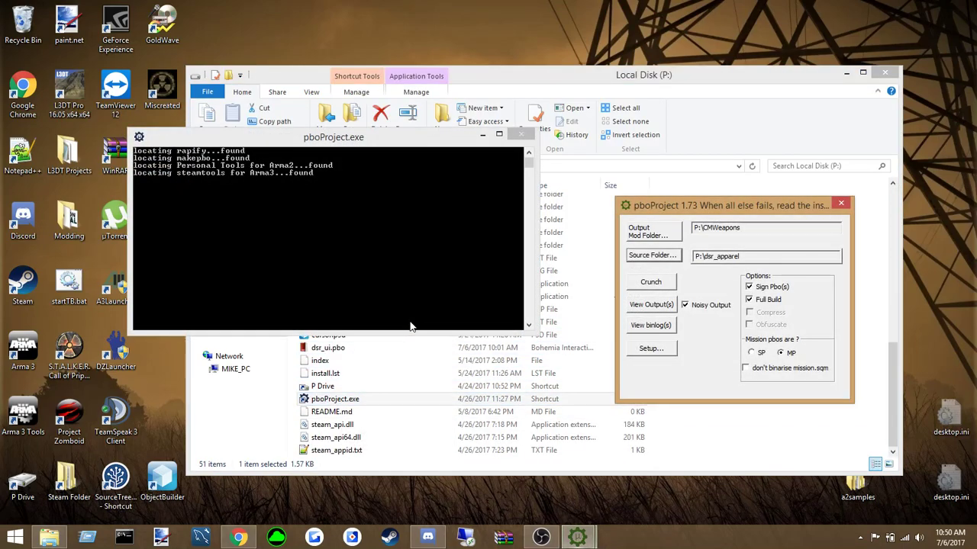
# Set the source folder to P:\dsr_weapons and start crunching it into the P:\CMWeapons output folder
pyautogui.click(667, 257)
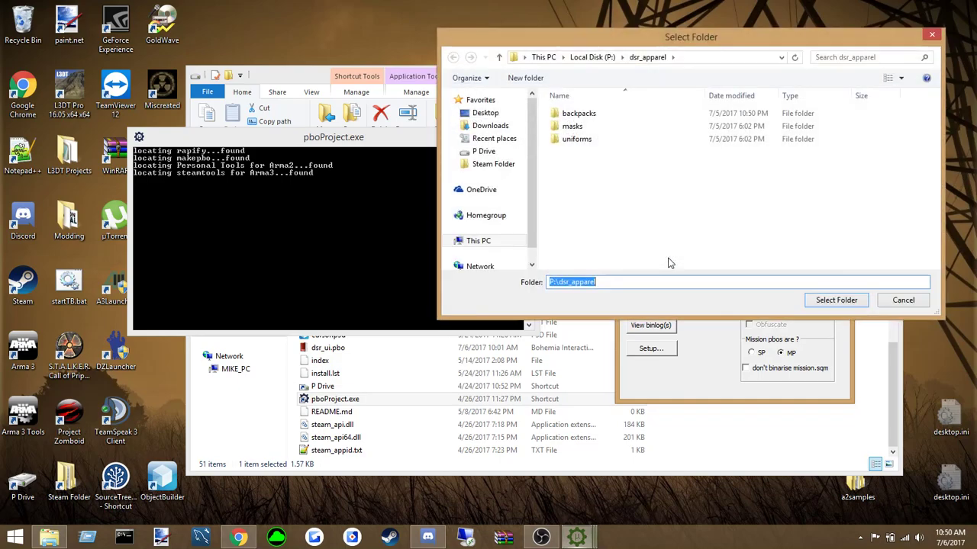
pyautogui.click(597, 58)
pyautogui.click(620, 217)
pyautogui.scroll(-3, 656, 213)
pyautogui.click(679, 224)
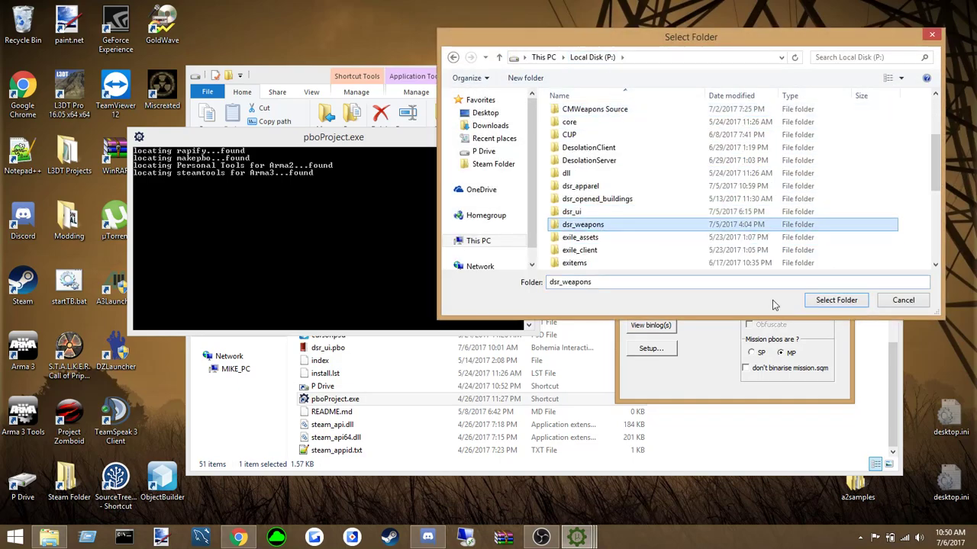
pyautogui.click(822, 301)
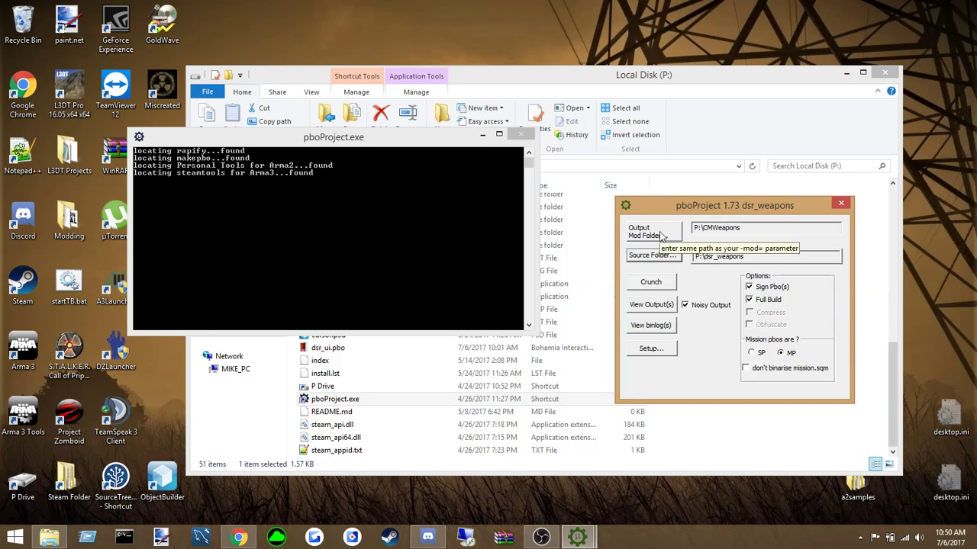
pyautogui.click(660, 282)
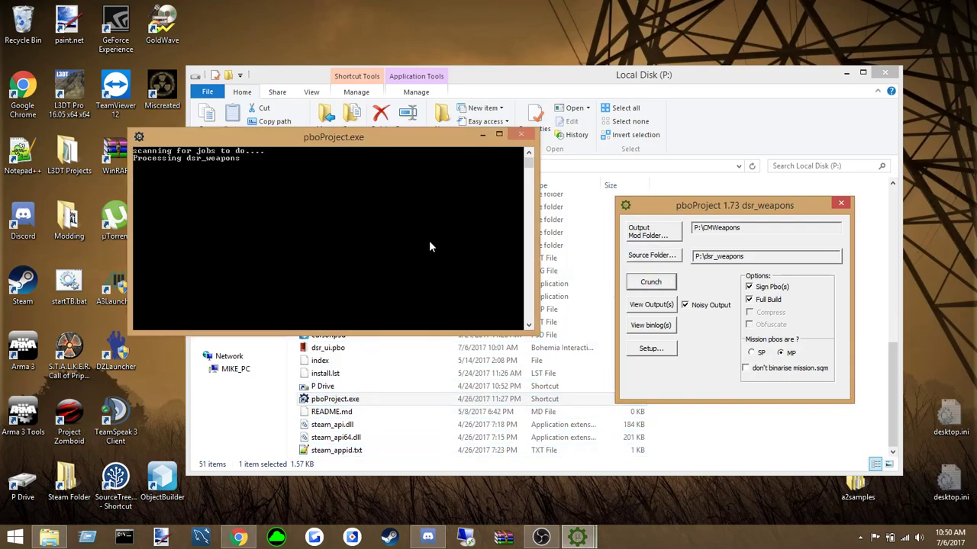
# Delete dsr_ui.pbo from the root of the P: drive and minimize the File Explorer window
pyautogui.click(341, 351)
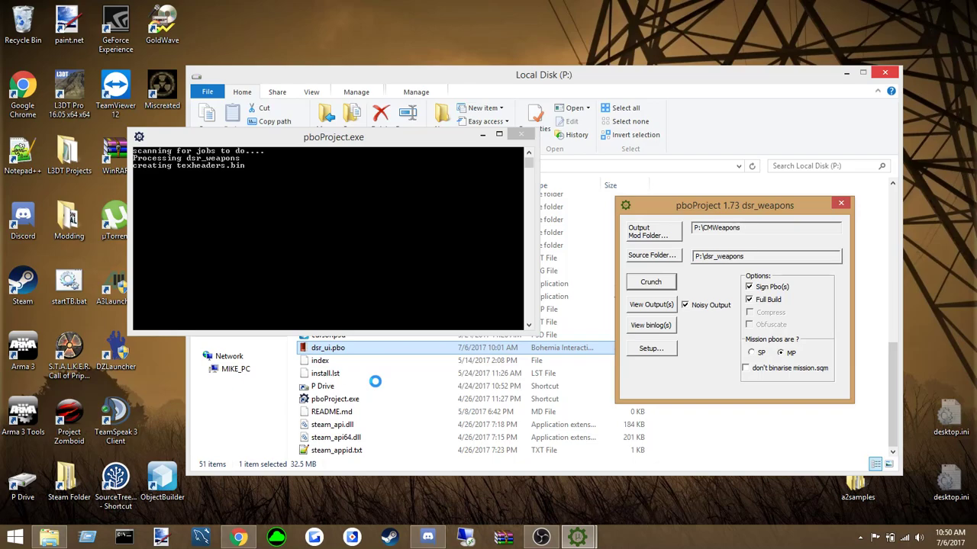
pyautogui.hotkey('alt', 'Tab')
pyautogui.press('Down')
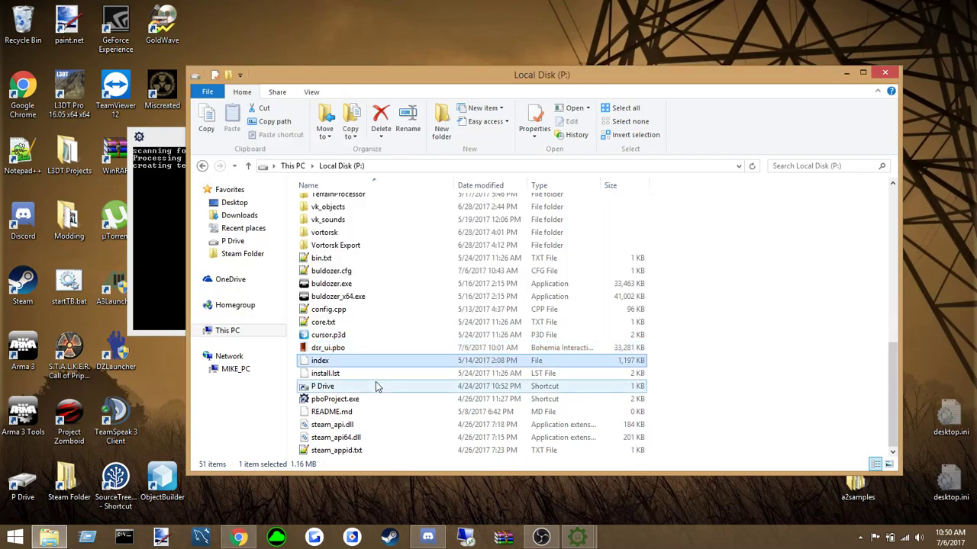
pyautogui.rightClick(330, 349)
pyautogui.click(359, 307)
pyautogui.click(569, 321)
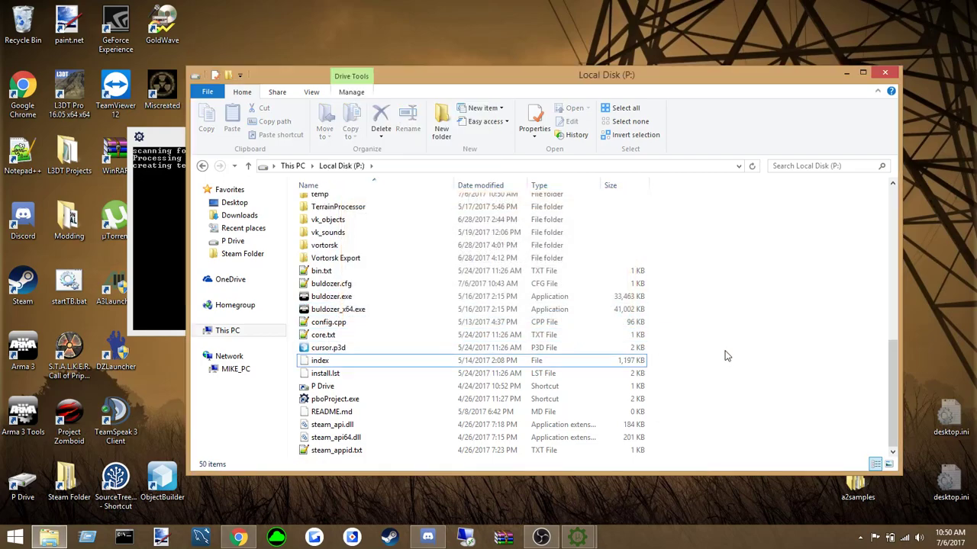
pyautogui.click(847, 73)
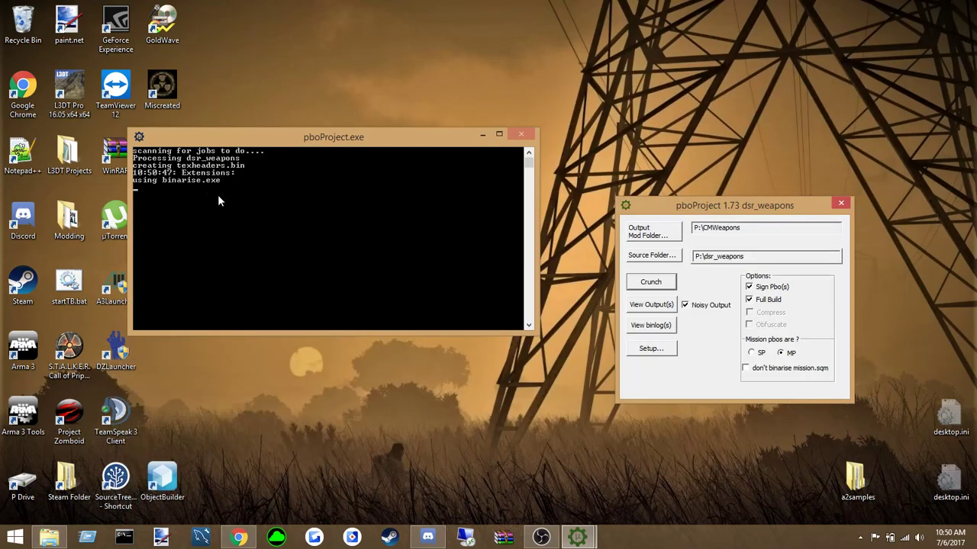
# Switch to Discord, check new messages in the DesolationDev and Arma Apocalypse channels, and start a reply reading "go to settings and"
pyautogui.click(429, 539)
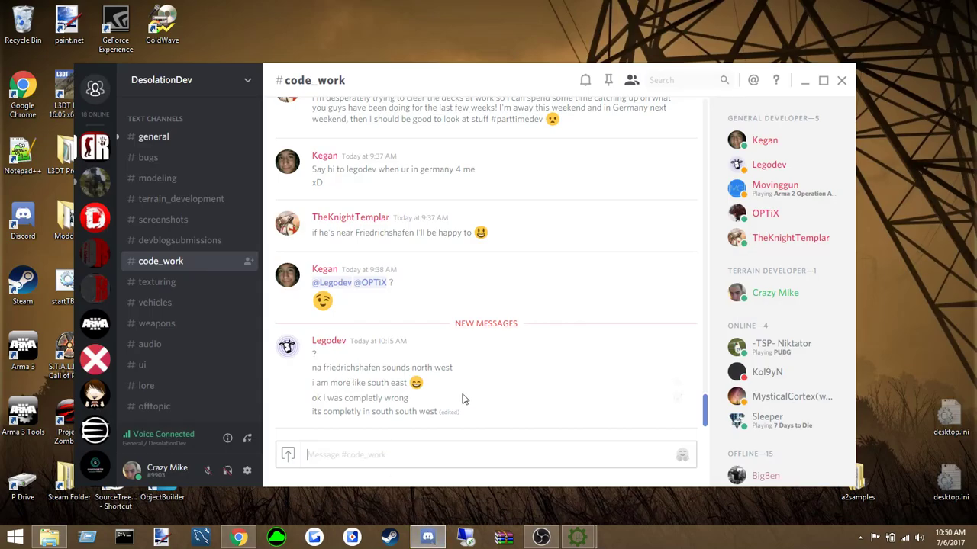
pyautogui.click(155, 136)
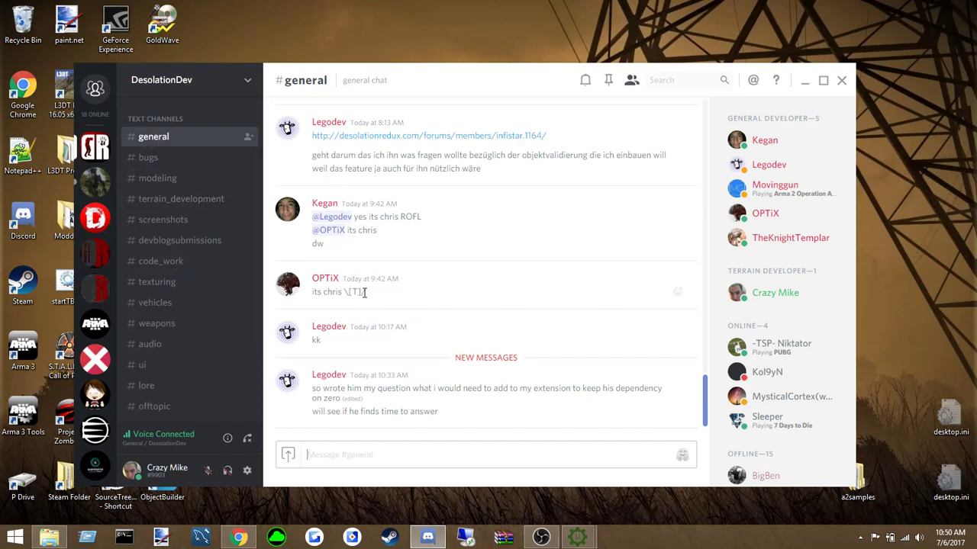
pyautogui.click(95, 181)
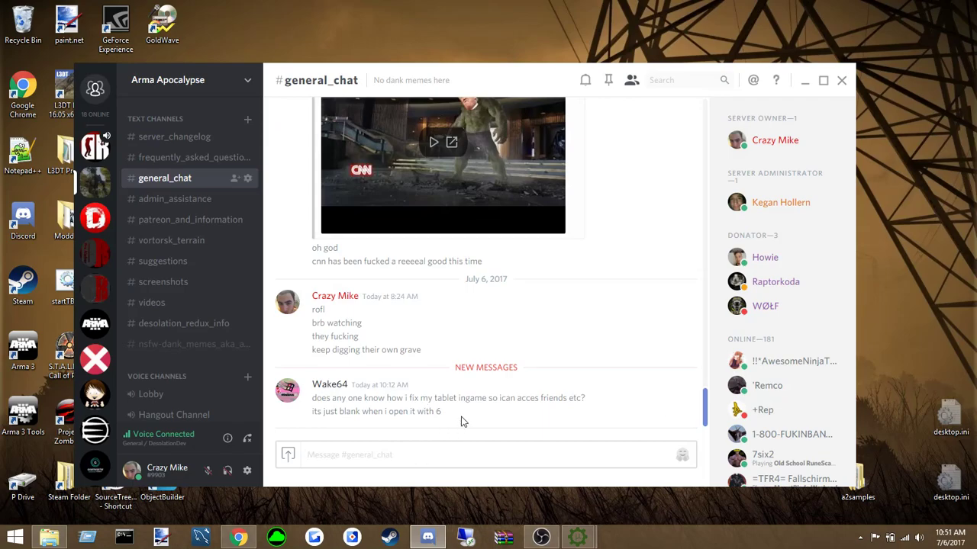
pyautogui.write('go to settings and')
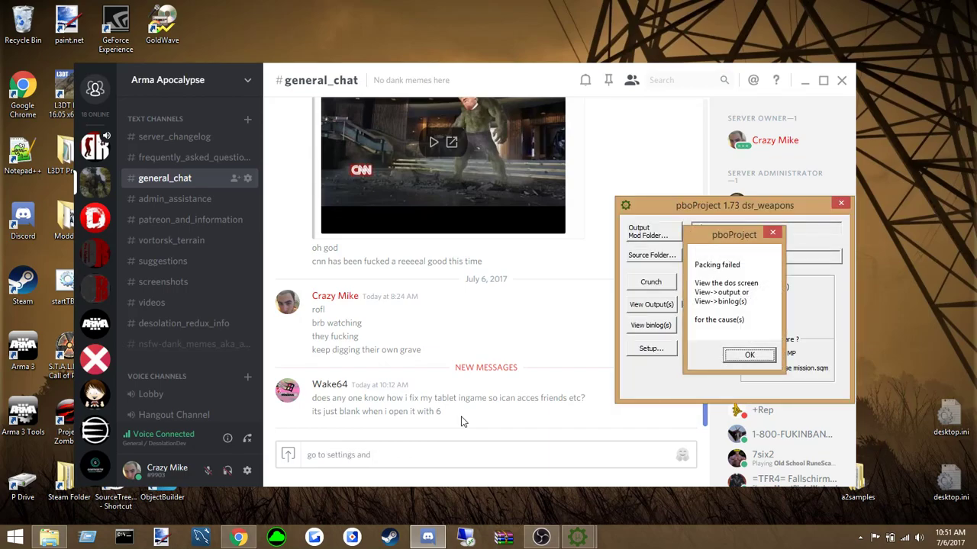
# Dismiss the pboProject message, then erase the unfinished reply in general_chat and minimize Discord
pyautogui.click(746, 357)
pyautogui.click(392, 455)
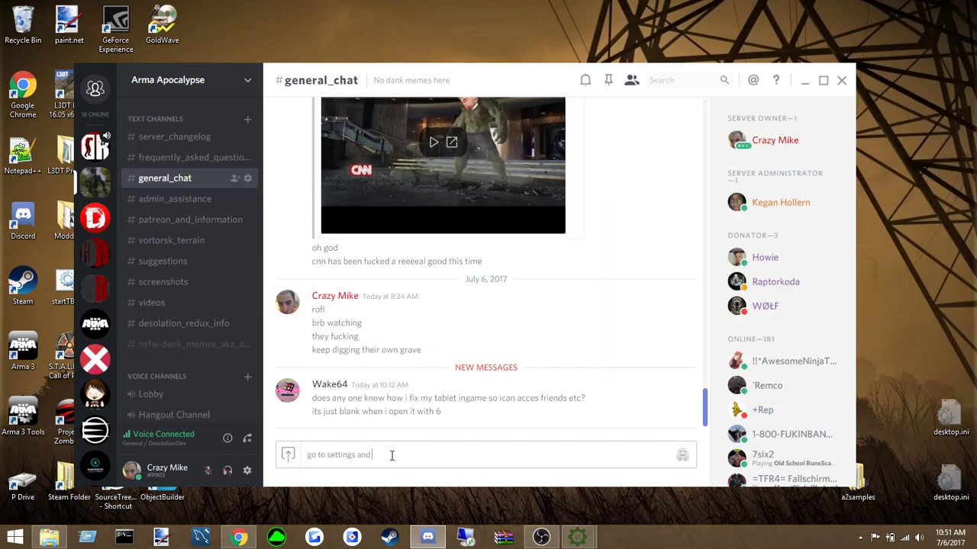
pyautogui.press('BackSpace')
pyautogui.press('BackSpace')
pyautogui.press('BackSpace')
pyautogui.press('BackSpace')
pyautogui.press('BackSpace')
pyautogui.press('BackSpace')
pyautogui.press('BackSpace')
pyautogui.press('BackSpace')
pyautogui.press('BackSpace')
pyautogui.press('BackSpace')
pyautogui.press('BackSpace')
pyautogui.press('BackSpace')
pyautogui.press('BackSpace')
pyautogui.press('BackSpace')
pyautogui.press('BackSpace')
pyautogui.press('BackSpace')
pyautogui.press('BackSpace')
pyautogui.press('BackSpace')
pyautogui.click(427, 536)
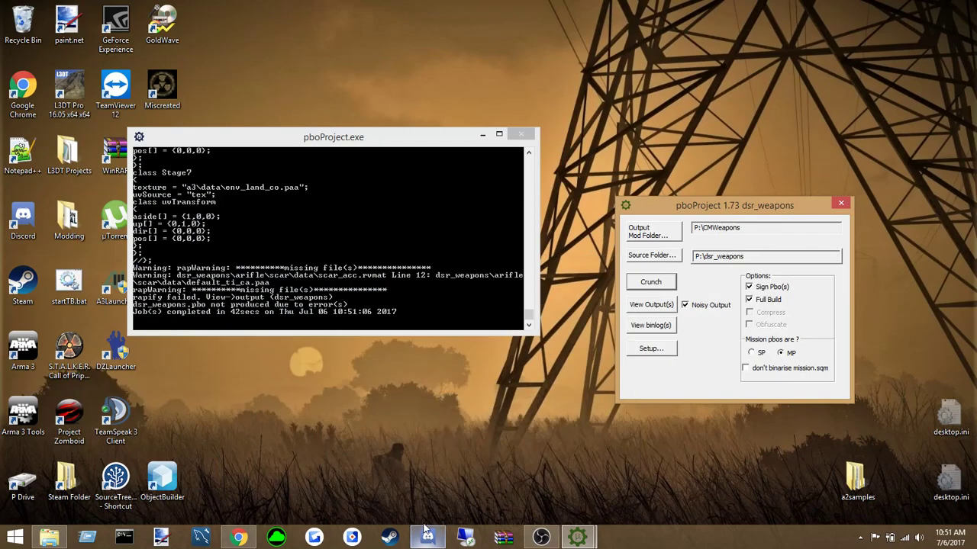
# Browse to P:\dsr_weapons\arifle\scar\data in File Explorer and check it for the default_ti_ca.paa file named in the packing log
pyautogui.click(298, 283)
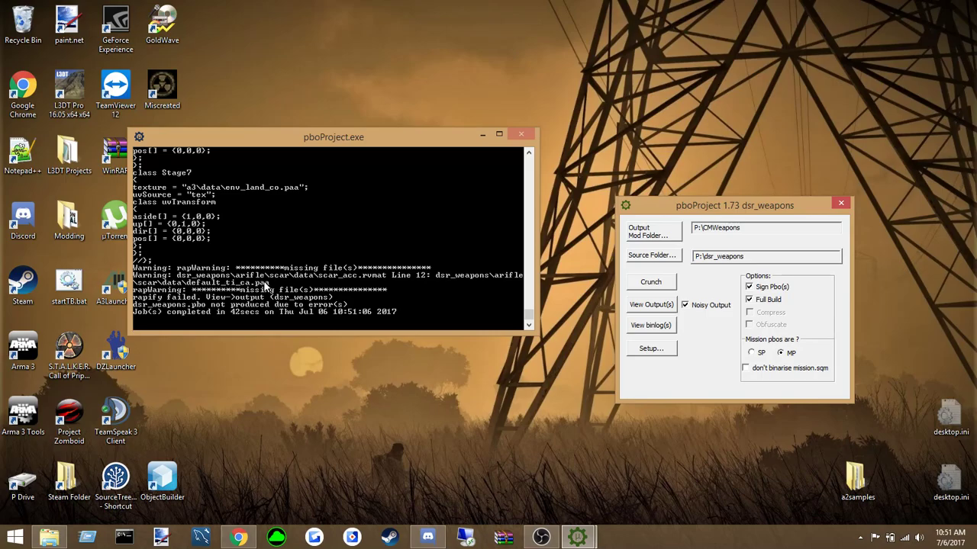
pyautogui.click(49, 537)
pyautogui.click(388, 328)
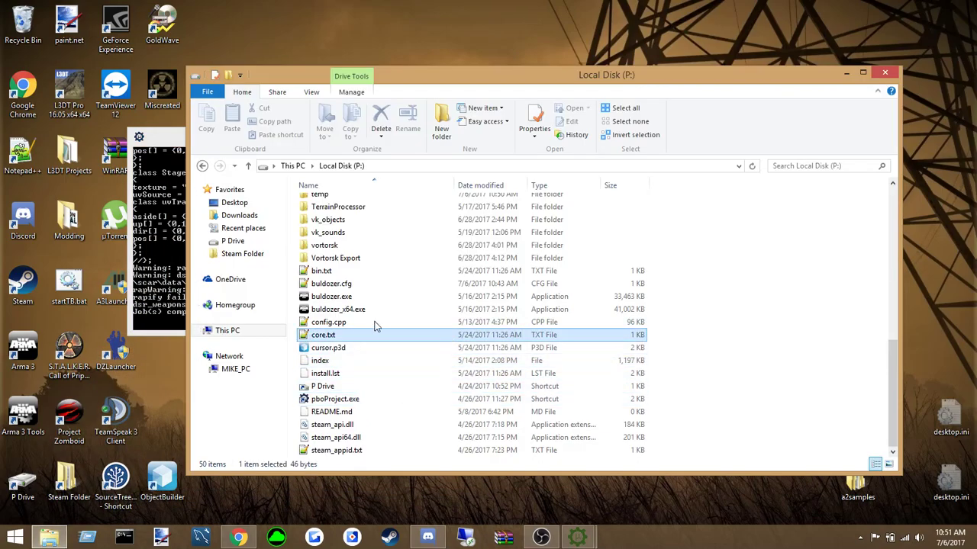
pyautogui.scroll(5, 374, 327)
pyautogui.scroll(1, 359, 313)
pyautogui.doubleClick(327, 303)
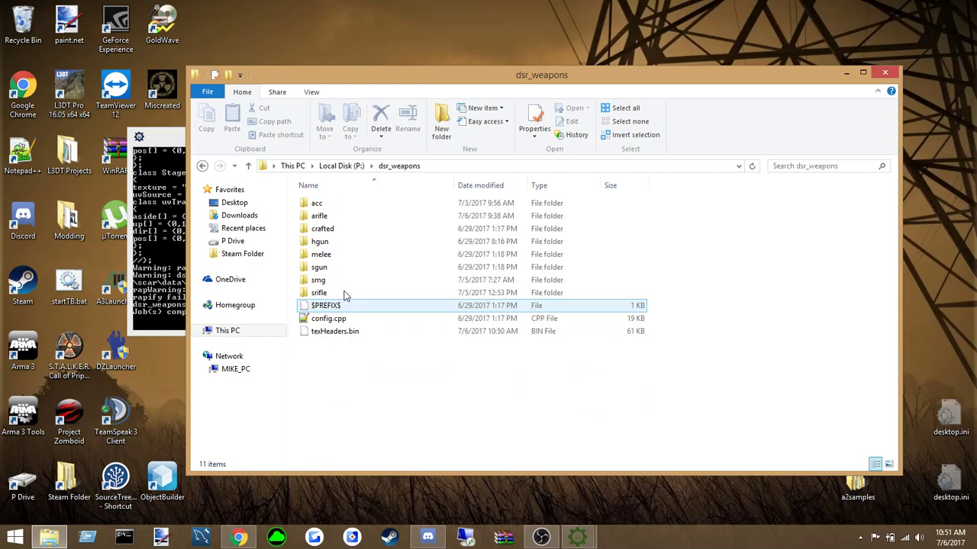
pyautogui.doubleClick(327, 206)
pyautogui.doubleClick(333, 312)
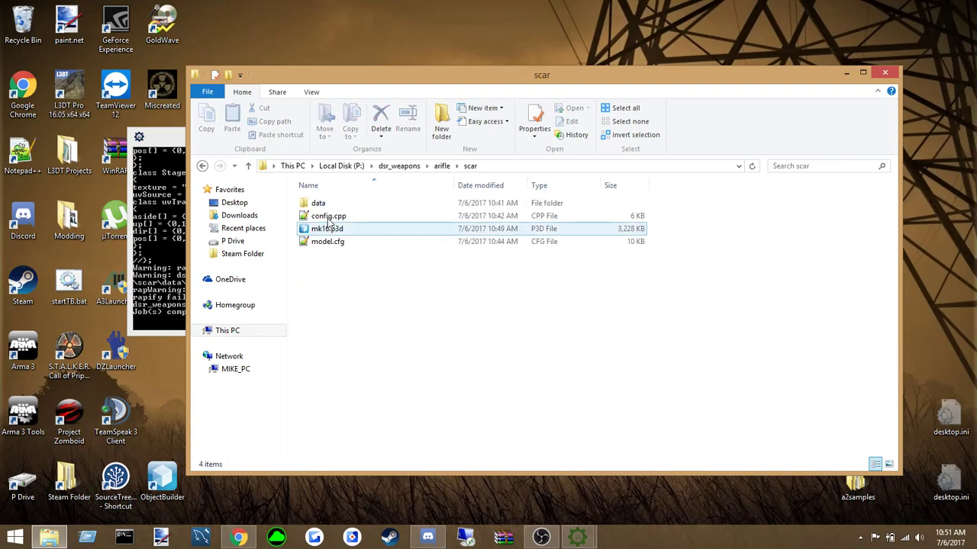
pyautogui.doubleClick(326, 202)
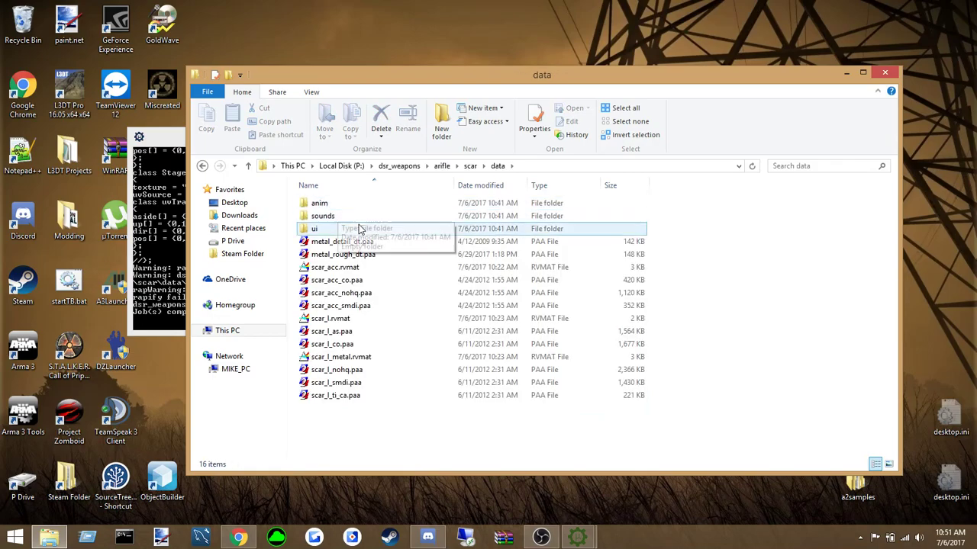
pyautogui.moveTo(426, 82); pyautogui.dragTo(505, 63)
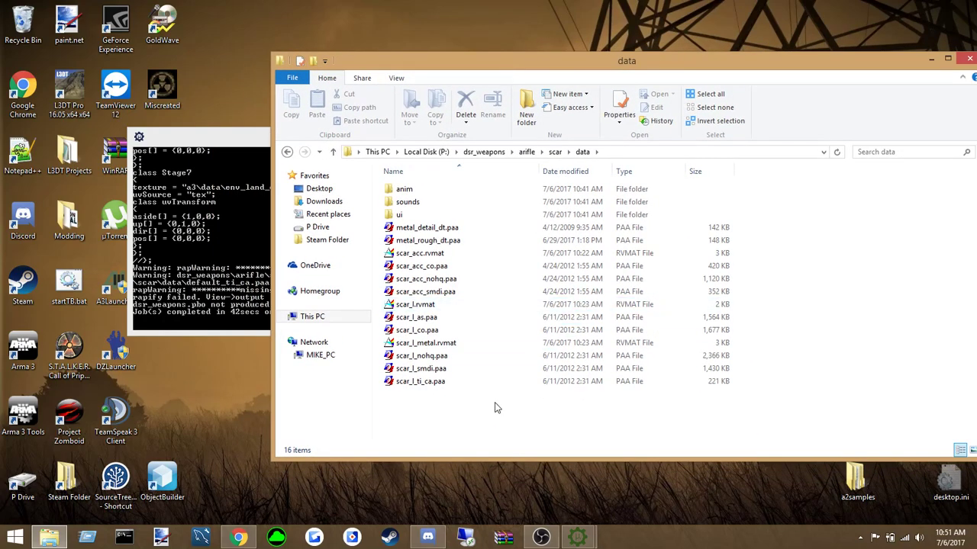
# Look for default_ti_ca.paa in the ak74 data folder of dsr_weapons and in the a3 folder on the P: drive
pyautogui.click(433, 152)
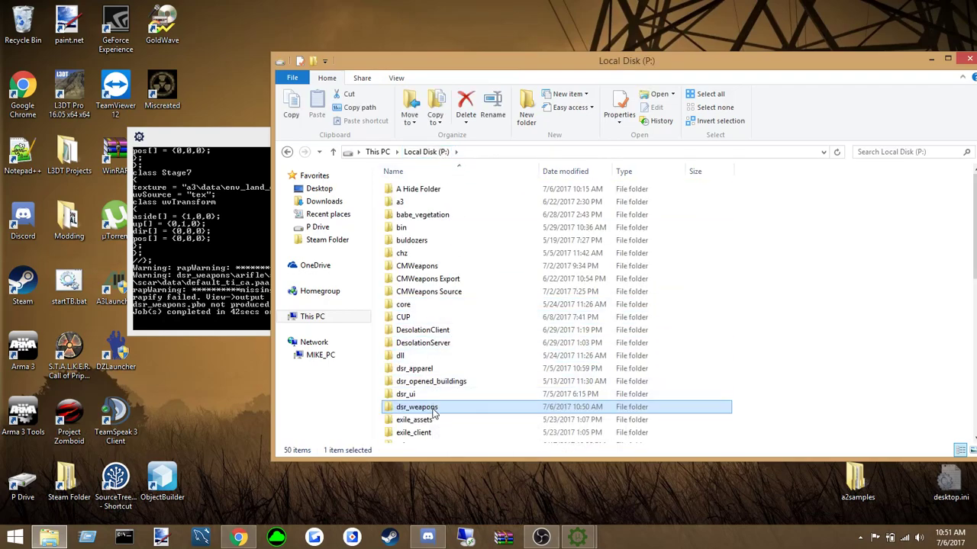
pyautogui.doubleClick(417, 407)
pyautogui.doubleClick(407, 201)
pyautogui.doubleClick(405, 201)
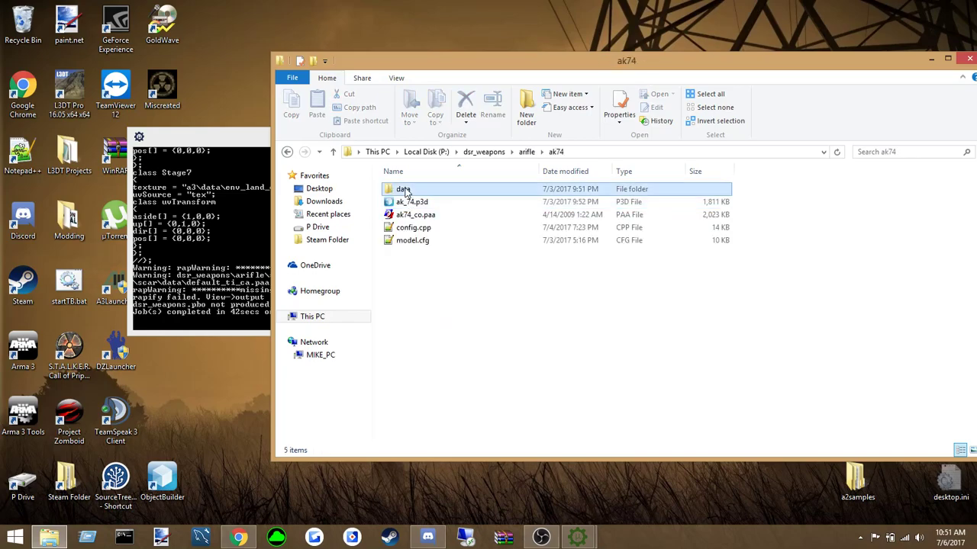
pyautogui.doubleClick(405, 193)
pyautogui.click(288, 152)
pyautogui.click(288, 152)
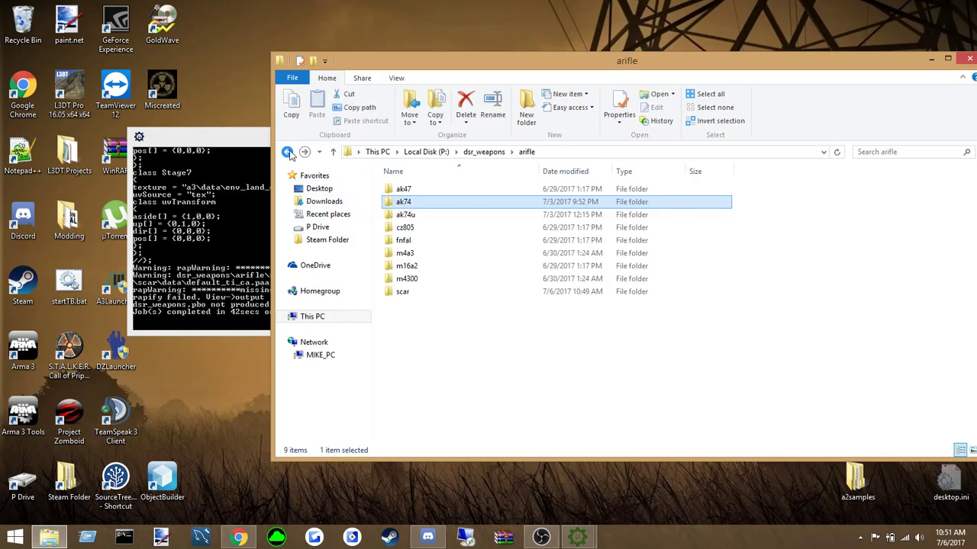
pyautogui.click(377, 151)
pyautogui.doubleClick(746, 295)
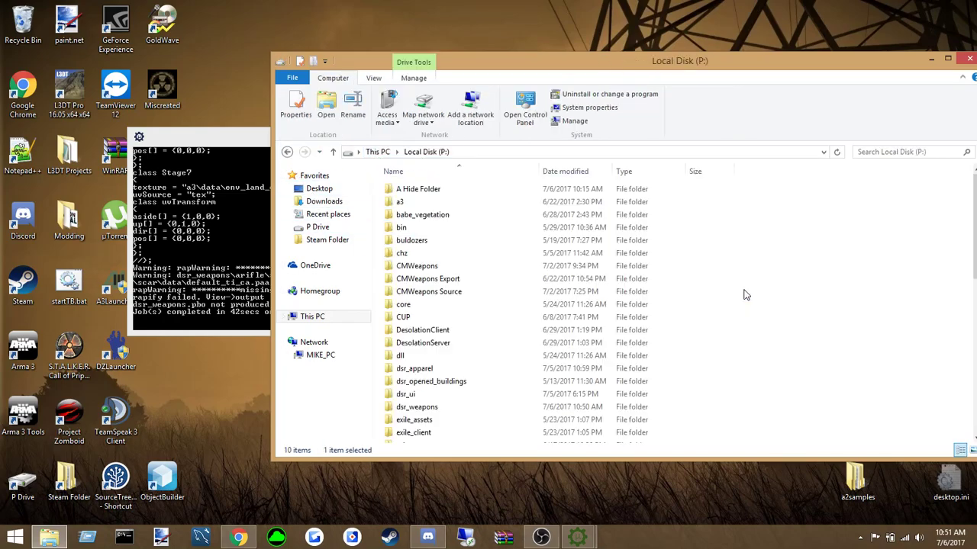
pyautogui.doubleClick(436, 203)
pyautogui.scroll(-5, 450, 272)
pyautogui.scroll(1, 450, 272)
# Browse to P:\A Hide Folder\ca\weapons_e\Data and preview default_ti_ca.paa in Texture Viewer
pyautogui.click(426, 152)
pyautogui.doubleClick(412, 192)
pyautogui.click(409, 195)
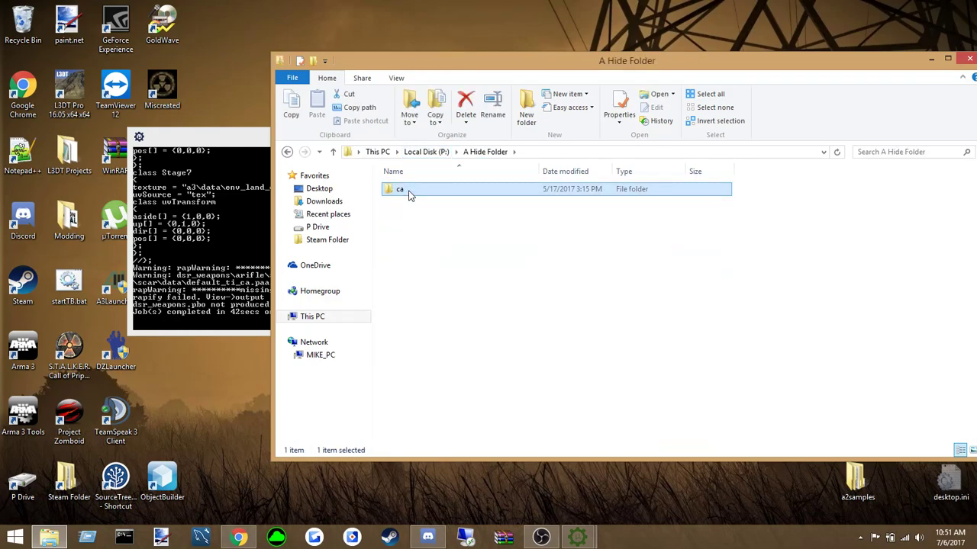
pyautogui.doubleClick(408, 195)
pyautogui.scroll(-20, 448, 296)
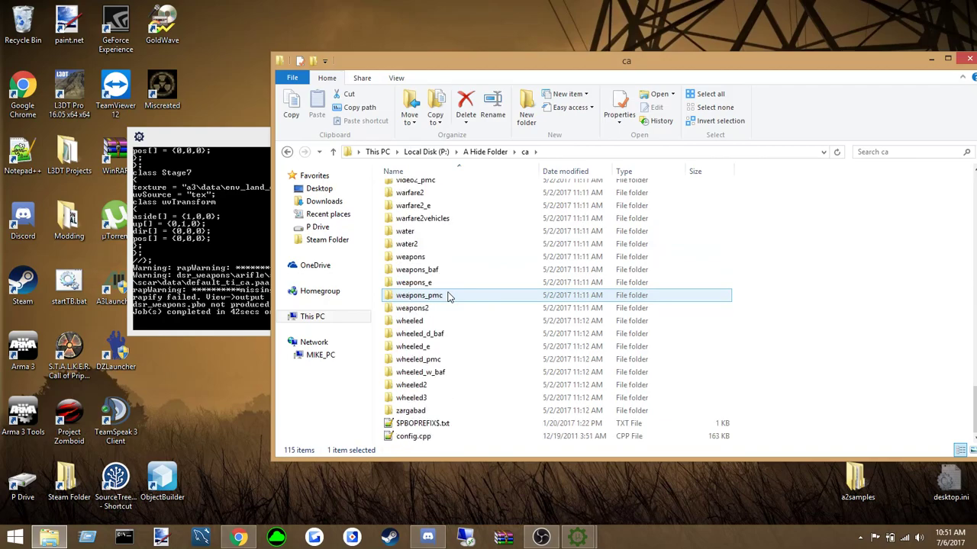
pyautogui.doubleClick(424, 283)
pyautogui.doubleClick(414, 253)
pyautogui.scroll(-5, 418, 275)
pyautogui.click(433, 295)
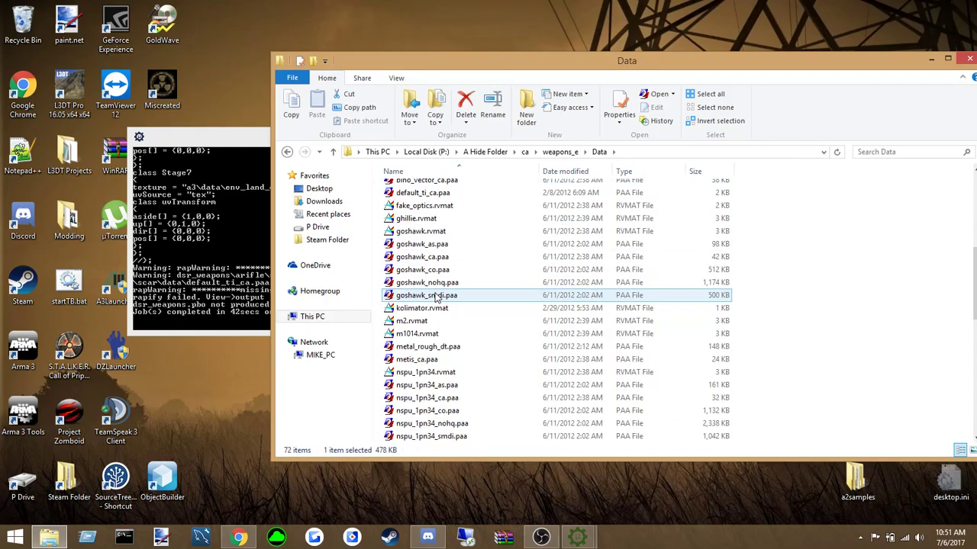
pyautogui.scroll(2, 437, 298)
pyautogui.doubleClick(427, 262)
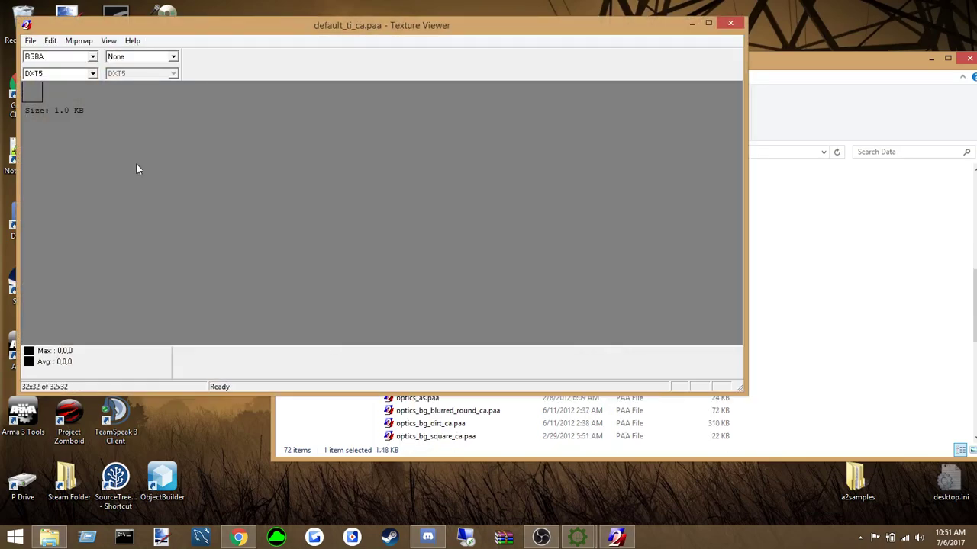
pyautogui.click(730, 24)
pyautogui.click(842, 340)
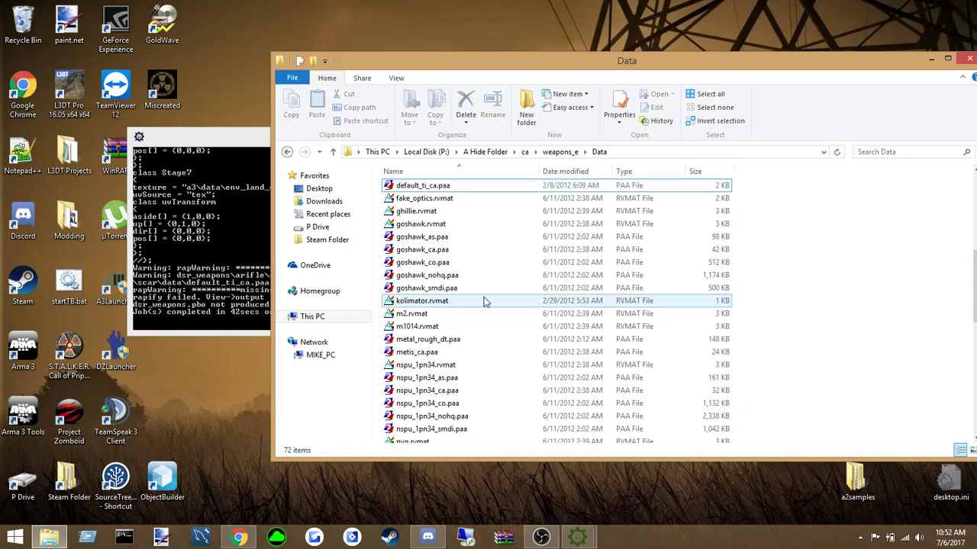
# Copy default_ti_ca.paa from the weapons_e Data folder into P:\dsr_weapons\arifle\scar\data
pyautogui.scroll(1, 481, 294)
pyautogui.rightClick(425, 222)
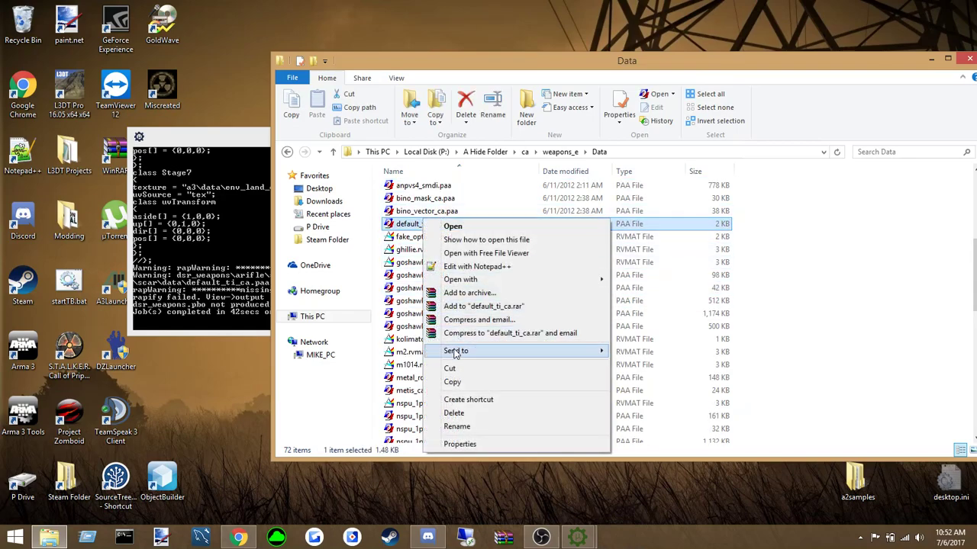
pyautogui.click(450, 384)
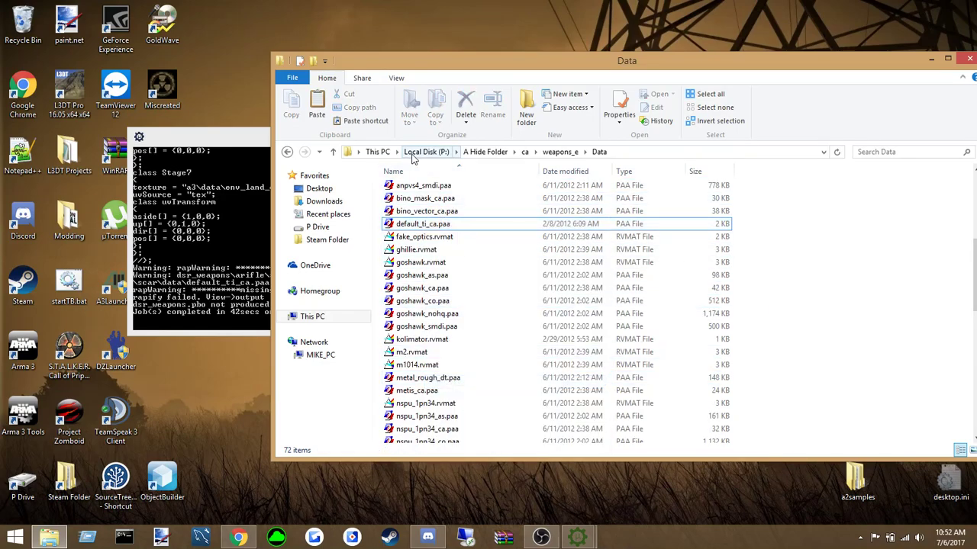
pyautogui.click(426, 152)
pyautogui.doubleClick(420, 406)
pyautogui.doubleClick(443, 201)
pyautogui.doubleClick(416, 290)
pyautogui.doubleClick(402, 189)
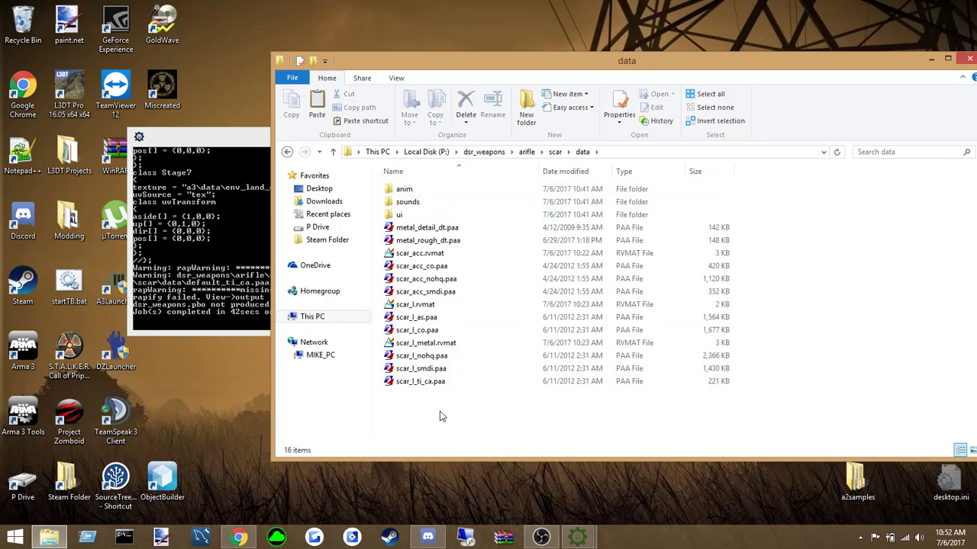
pyautogui.rightClick(441, 254)
pyautogui.click(469, 337)
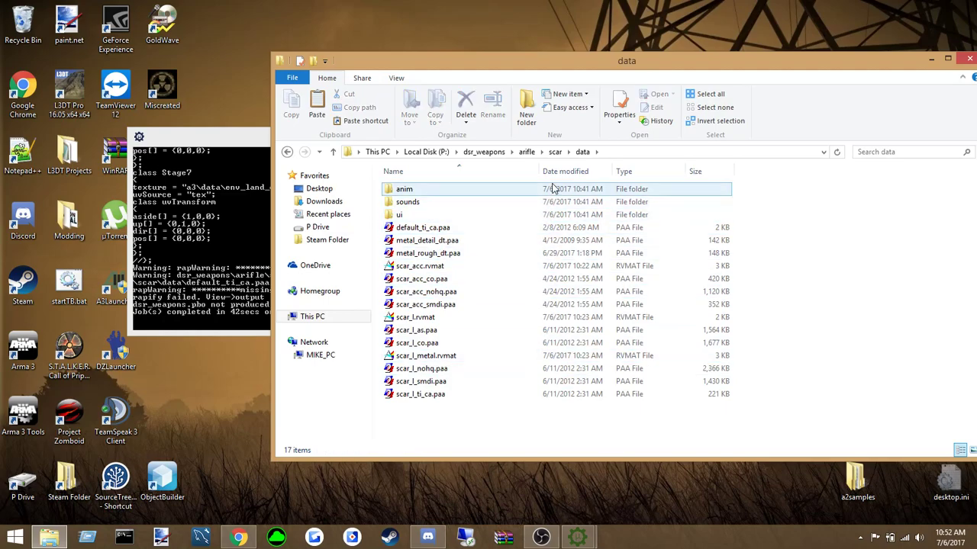
# Check the missing file path in the pboProject log and crunch P:\dsr_weapons into P:\CMWeapons again
pyautogui.click(576, 536)
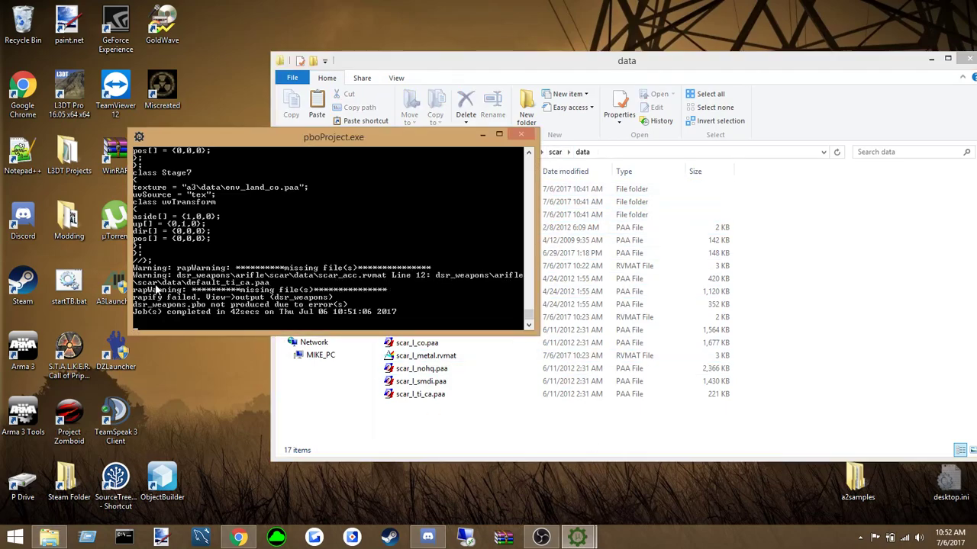
pyautogui.click(481, 423)
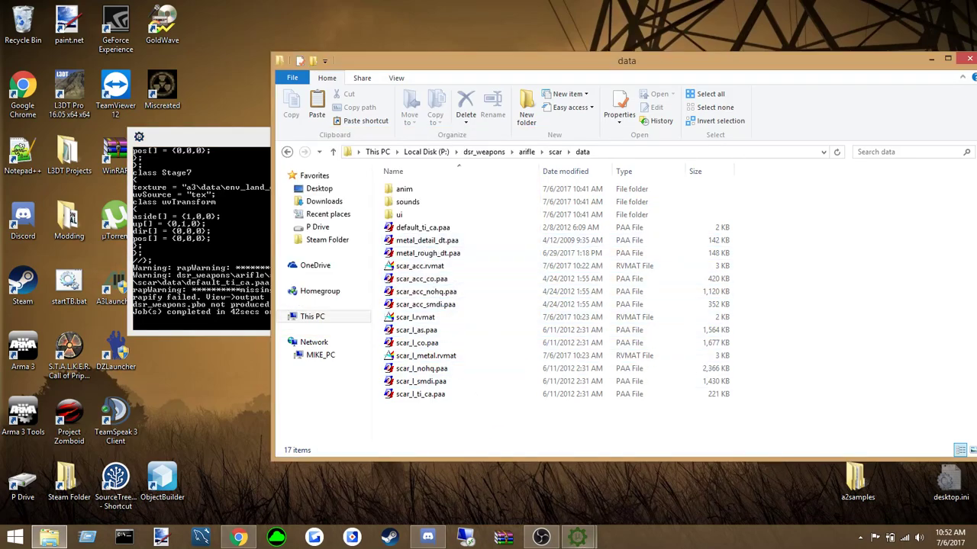
pyautogui.moveTo(577, 537)
pyautogui.click(512, 473)
pyautogui.click(651, 281)
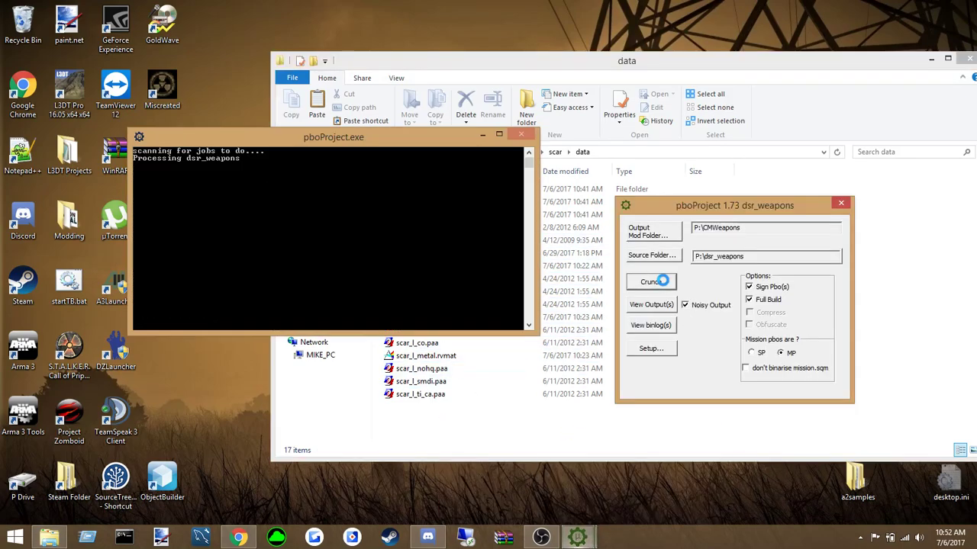
pyautogui.click(495, 439)
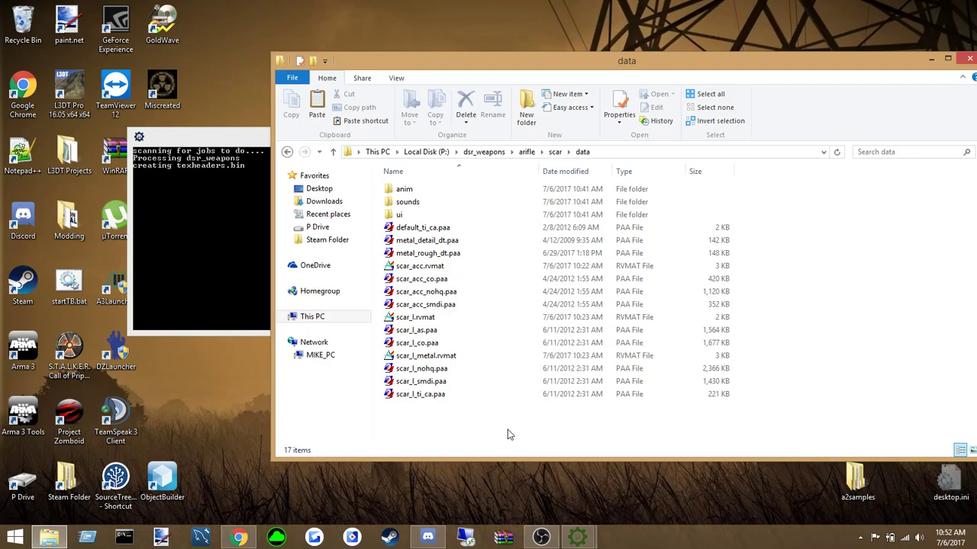
# Search Google for "mikero tools" in Chrome, review the PboDll files download page and close its tab
pyautogui.click(239, 538)
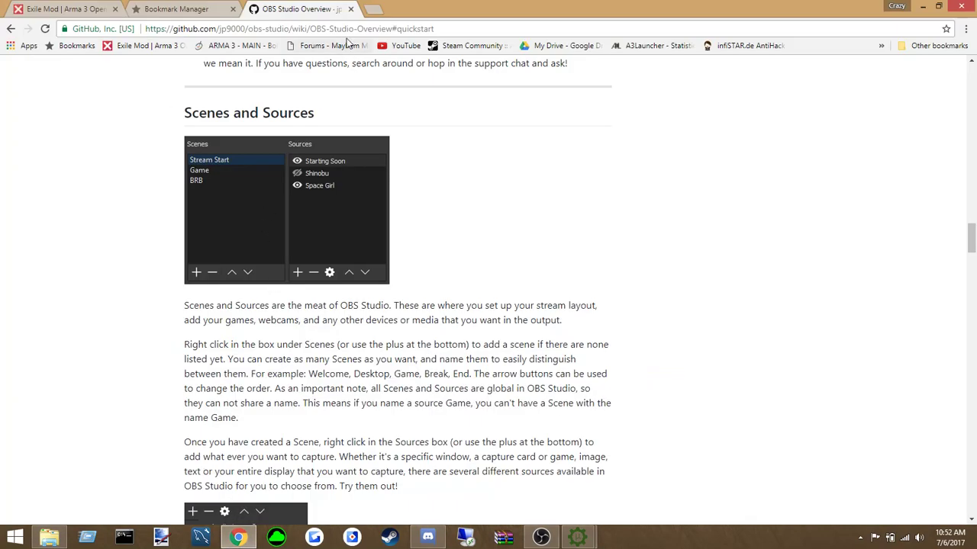
pyautogui.click(349, 31)
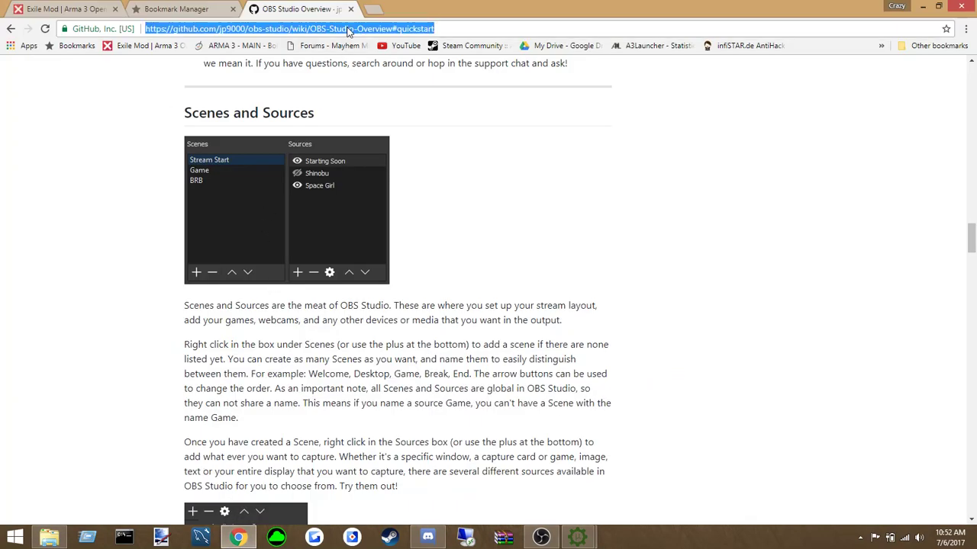
pyautogui.write('mikero tools')
pyautogui.press('Return')
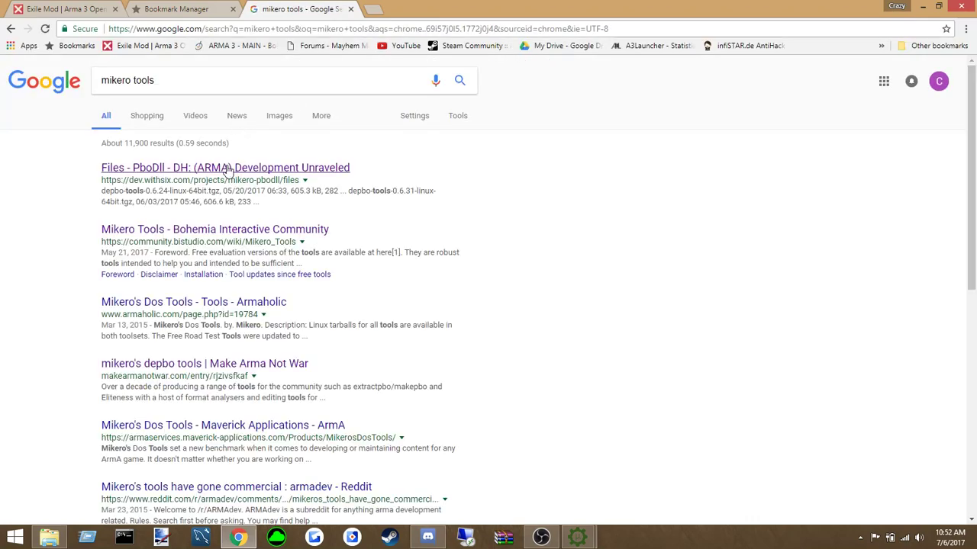
pyautogui.click(144, 166)
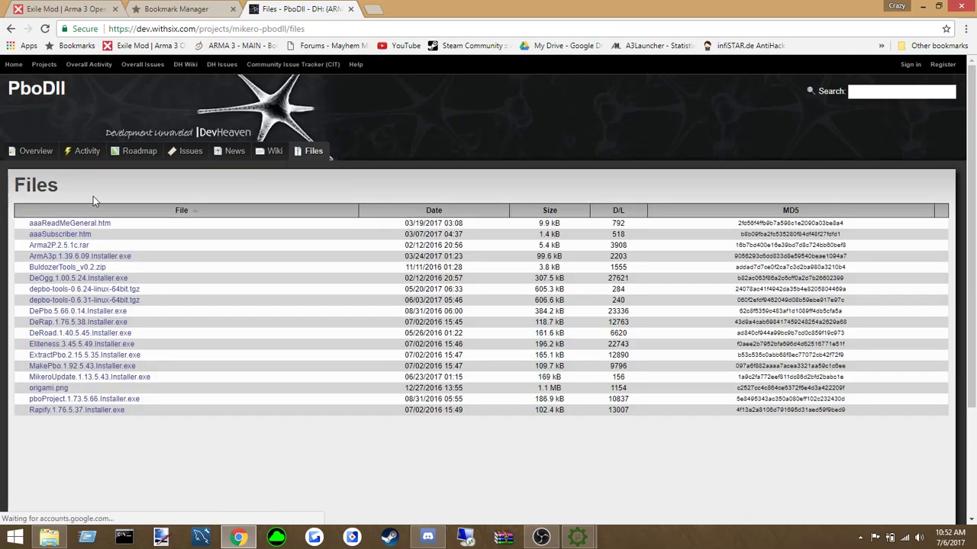
pyautogui.scroll(-1, 195, 309)
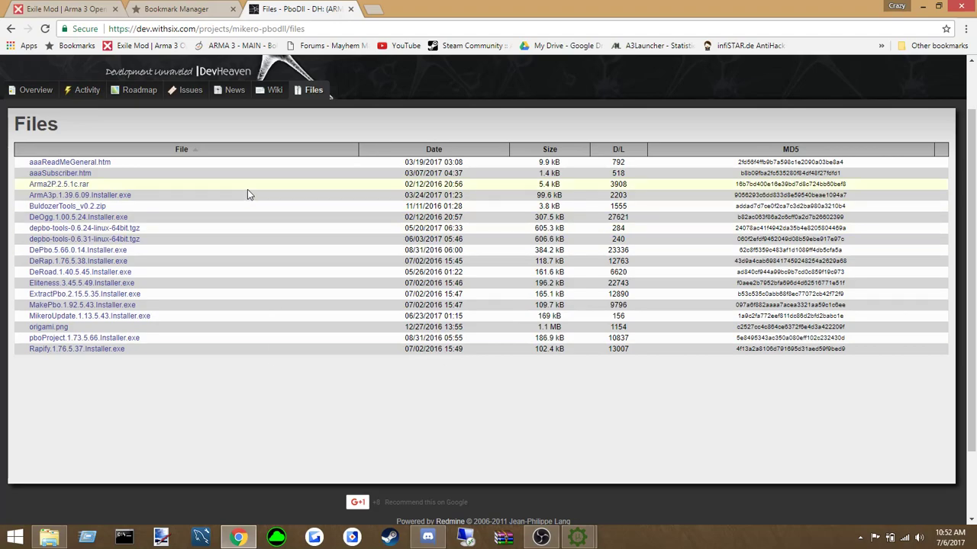
pyautogui.click(351, 9)
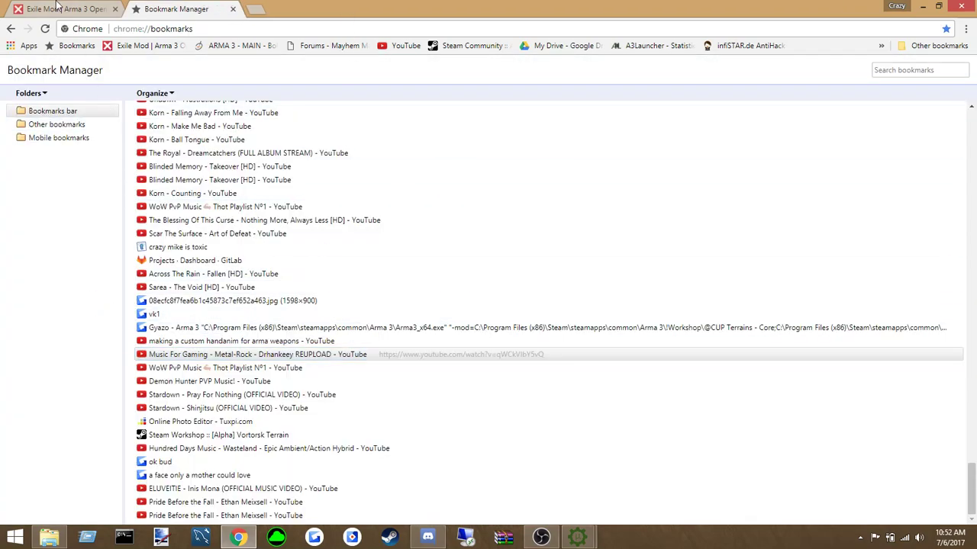
# Leave the browser and check the packing progress in the pboProject console
pyautogui.click(56, 6)
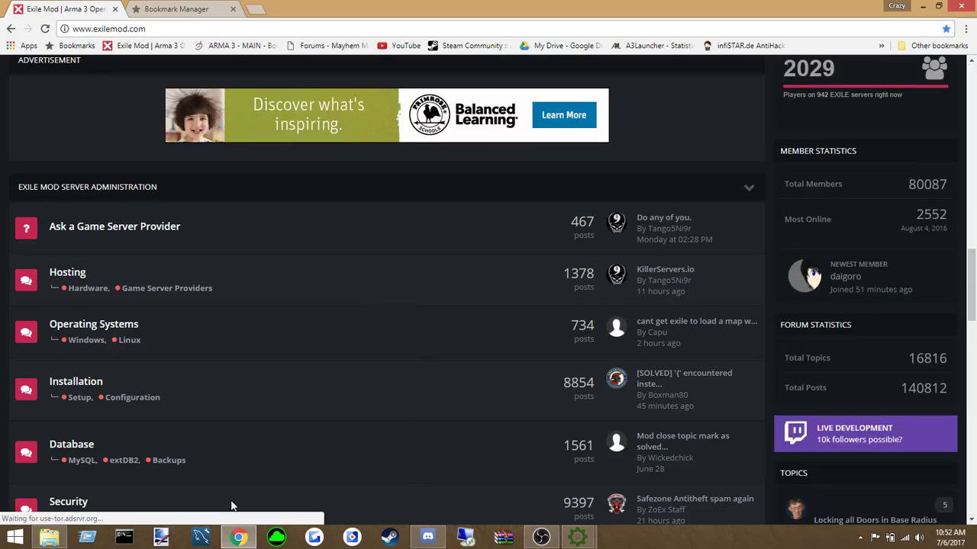
pyautogui.click(238, 538)
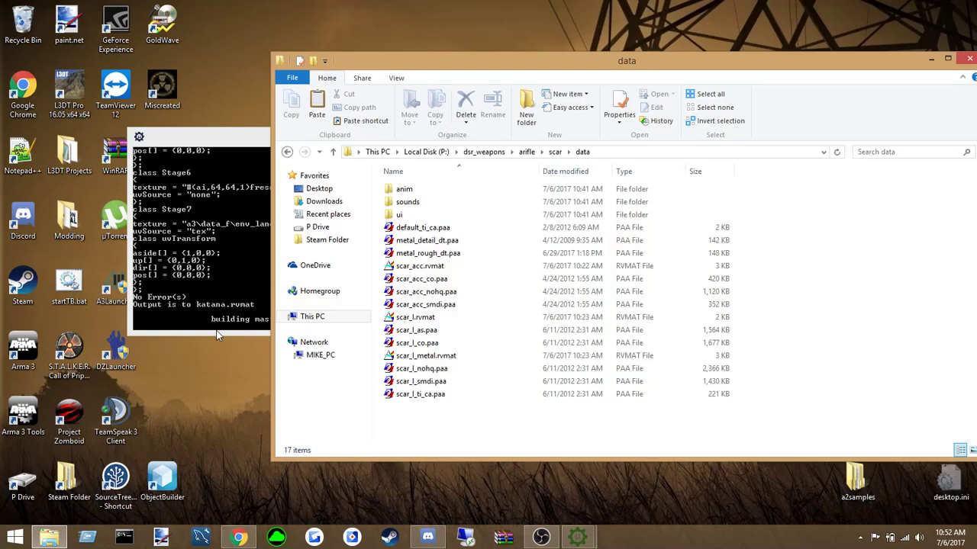
pyautogui.click(216, 330)
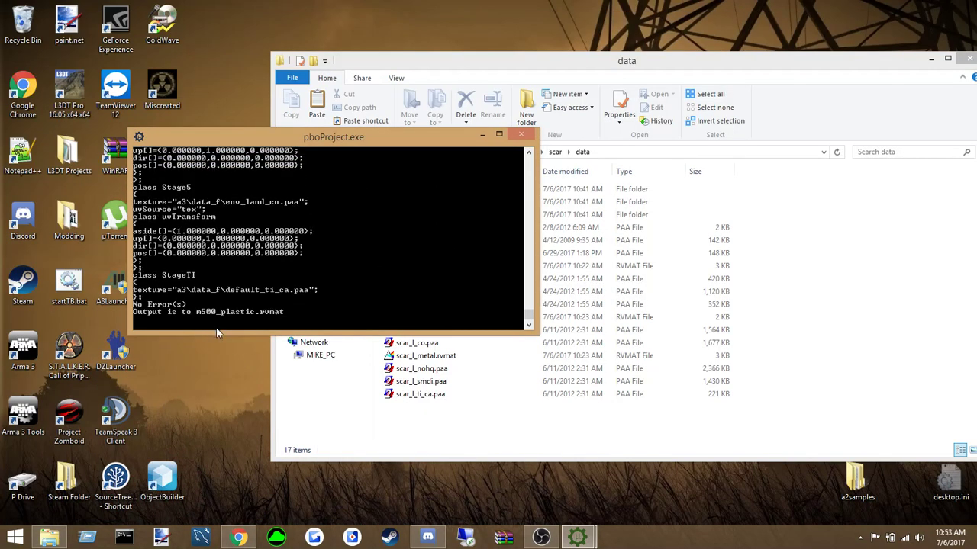
# Browse to P:\CMWeapons\Addons to look for the packed weapons file, and return to the CMWeapons folder
pyautogui.click(473, 426)
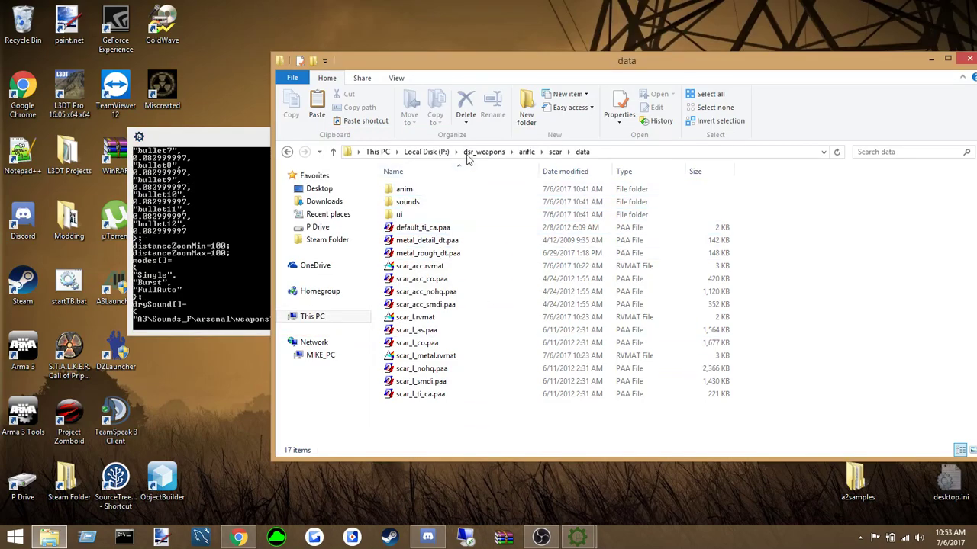
pyautogui.click(435, 152)
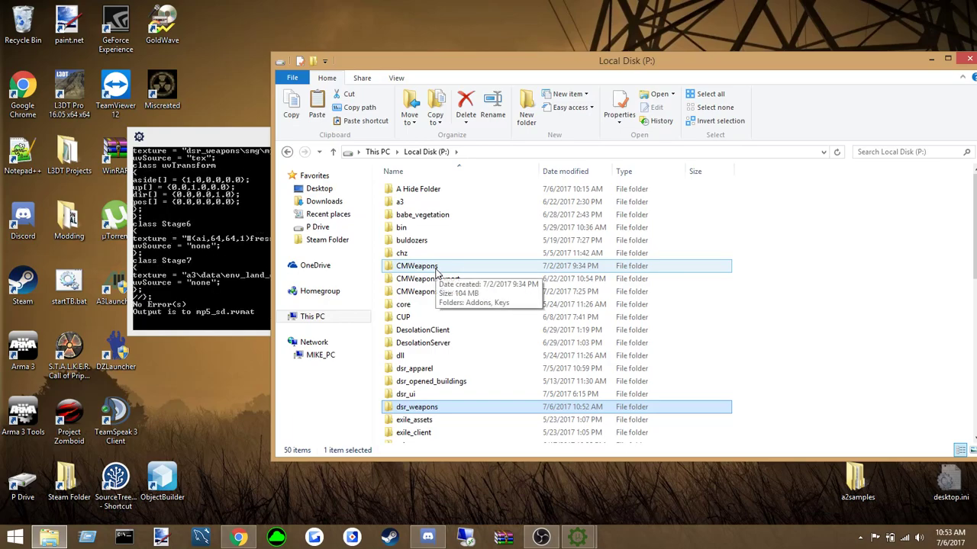
pyautogui.doubleClick(424, 267)
pyautogui.doubleClick(418, 189)
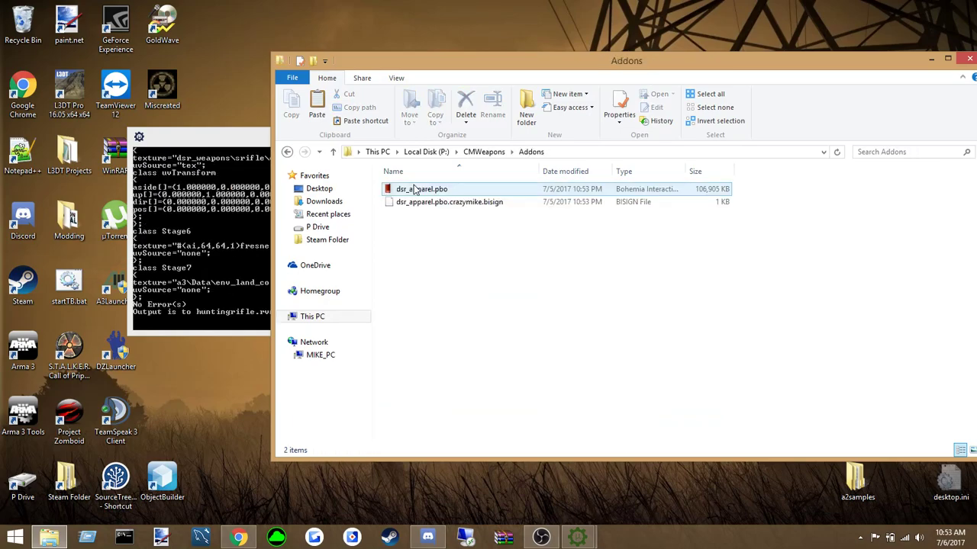
pyautogui.press('BackSpace')
pyautogui.click(477, 312)
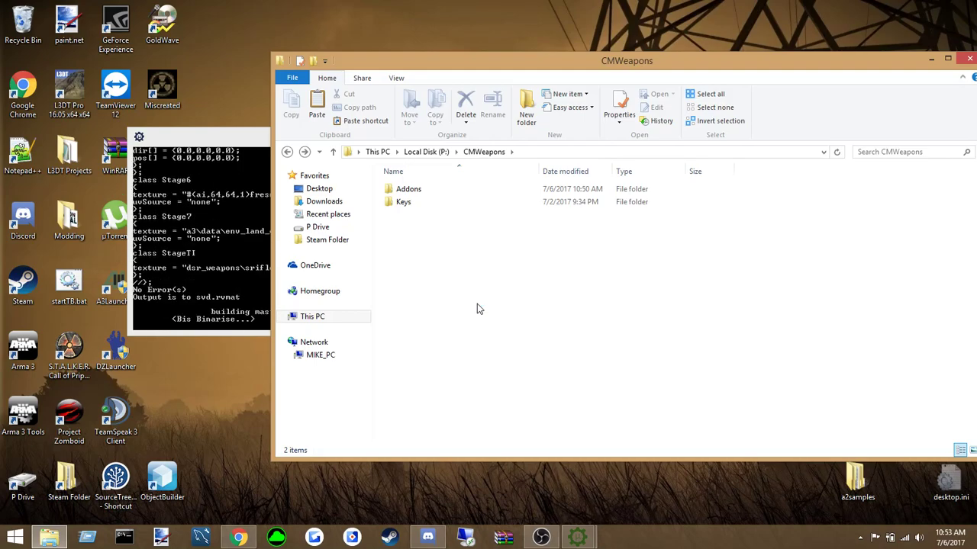
# Switch to Chrome, load desolationredux.com and open its forums index
pyautogui.click(238, 538)
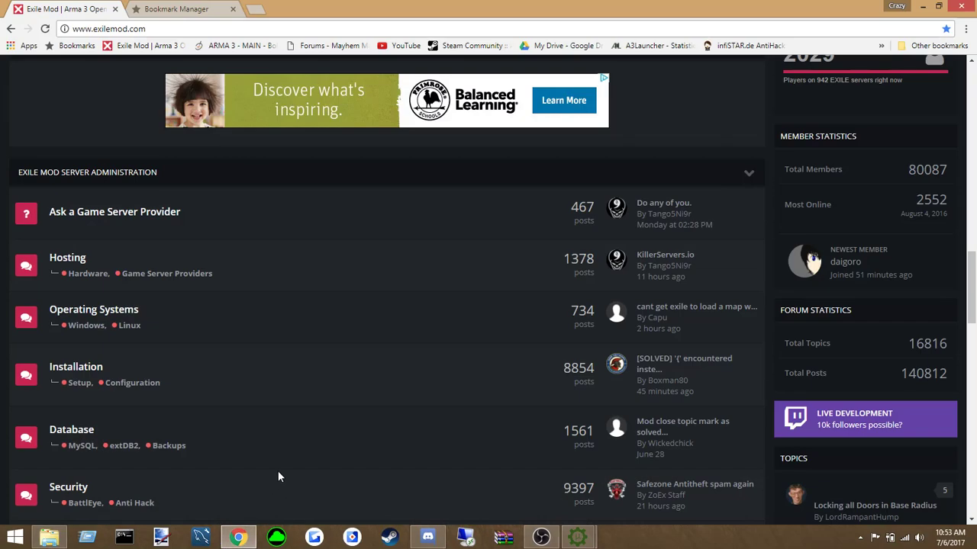
pyautogui.scroll(-2, 341, 349)
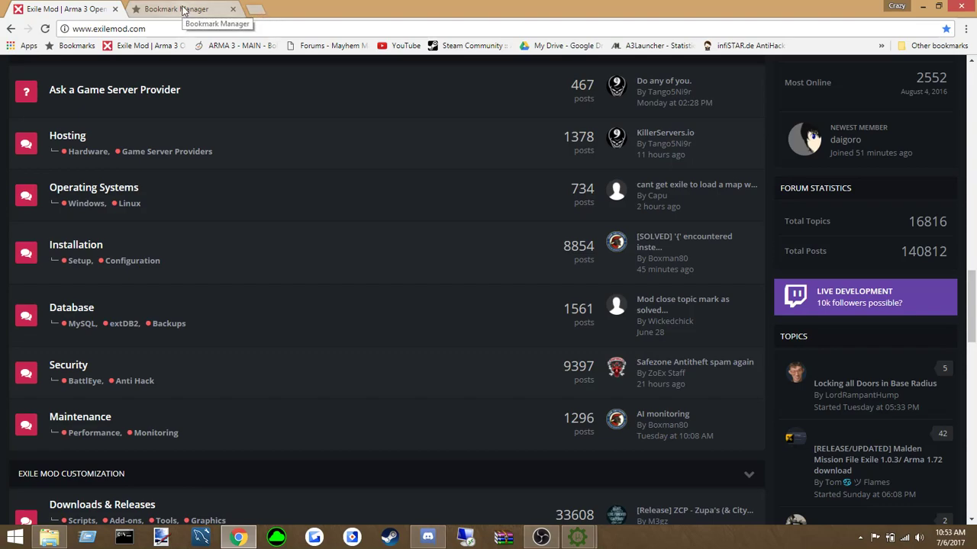
pyautogui.scroll(-2, 365, 312)
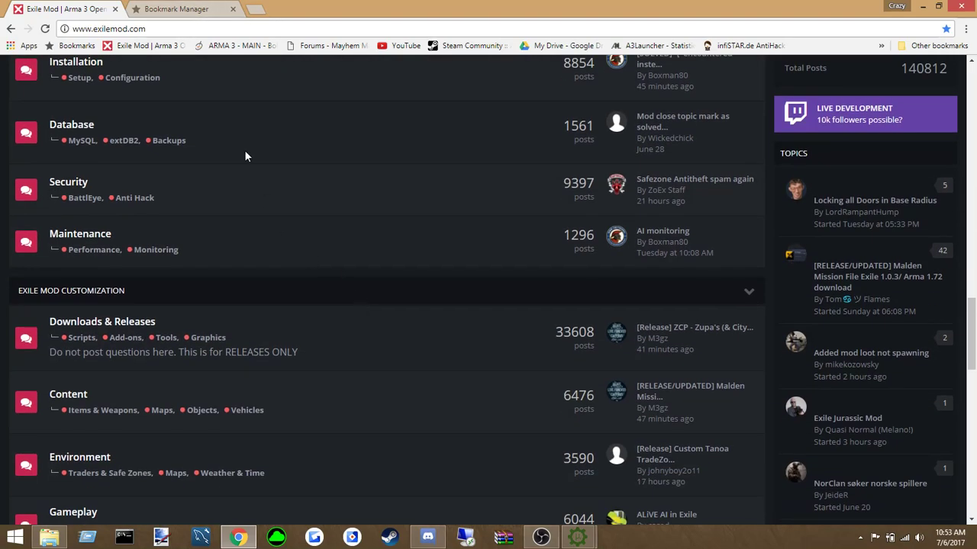
pyautogui.click(206, 26)
pyautogui.write('deso')
pyautogui.press('Return')
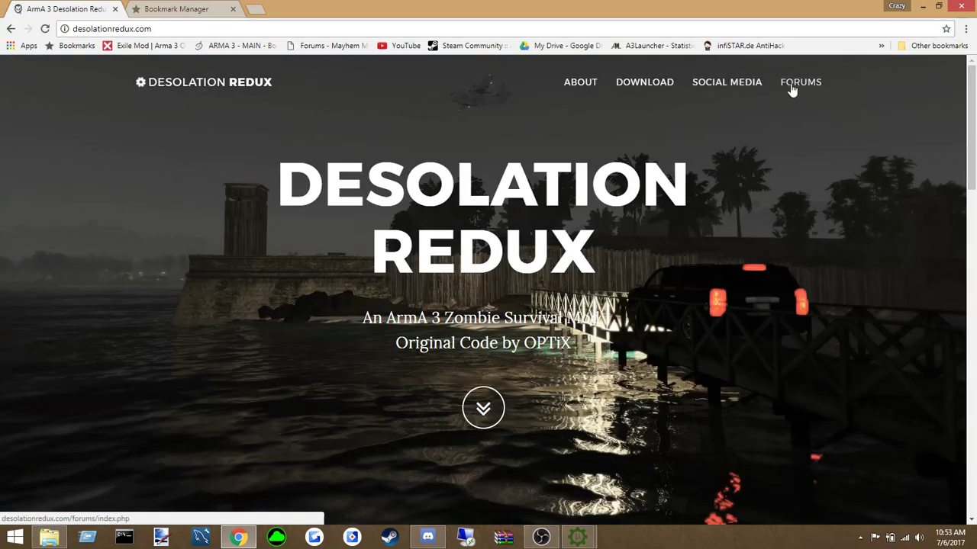
pyautogui.click(795, 84)
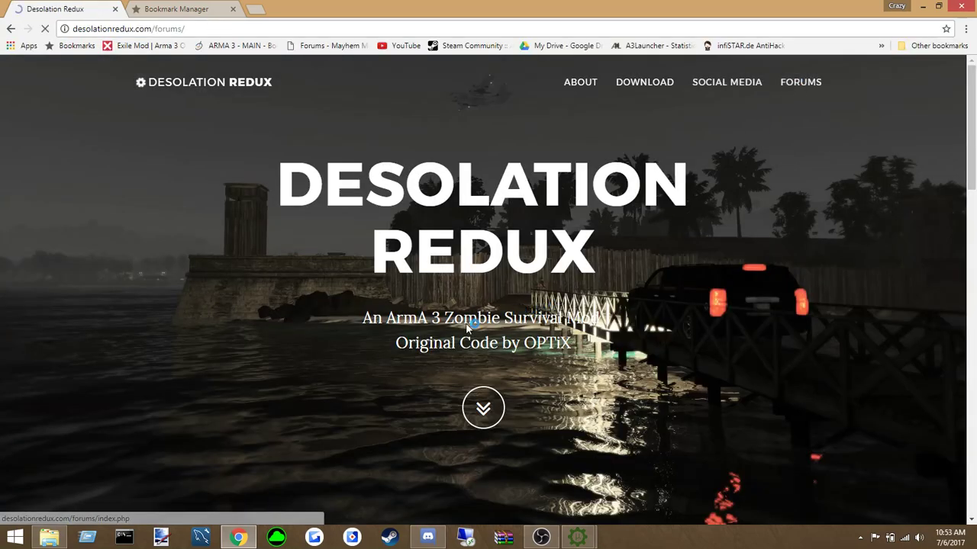
pyautogui.scroll(-2, 389, 433)
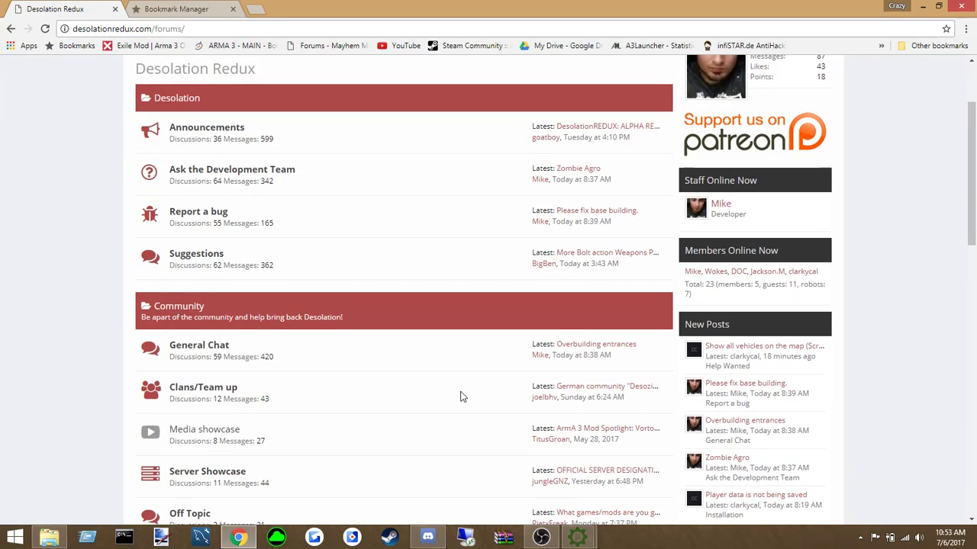
# Read the "Show all vehicles on the map (Script)" thread, return to the forums index and look over its sections
pyautogui.click(751, 348)
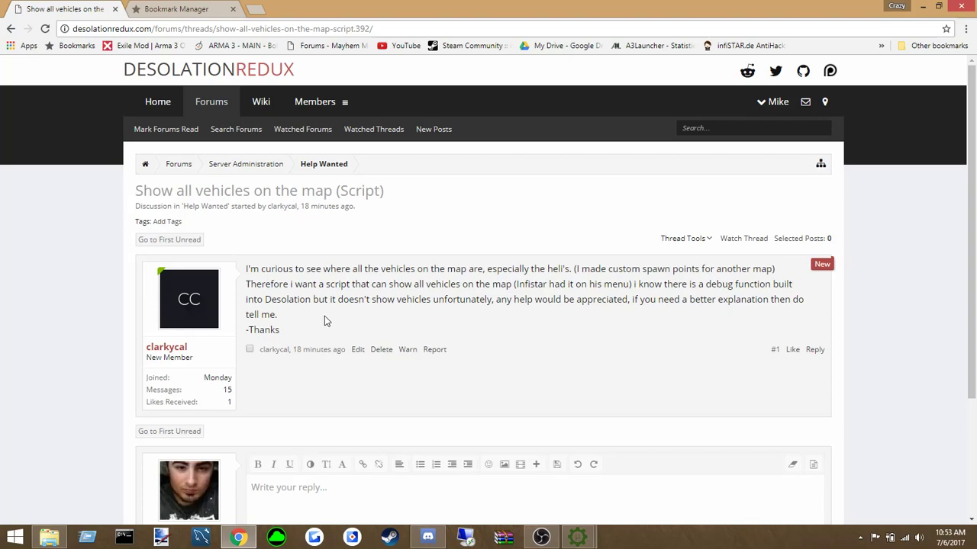
pyautogui.click(180, 166)
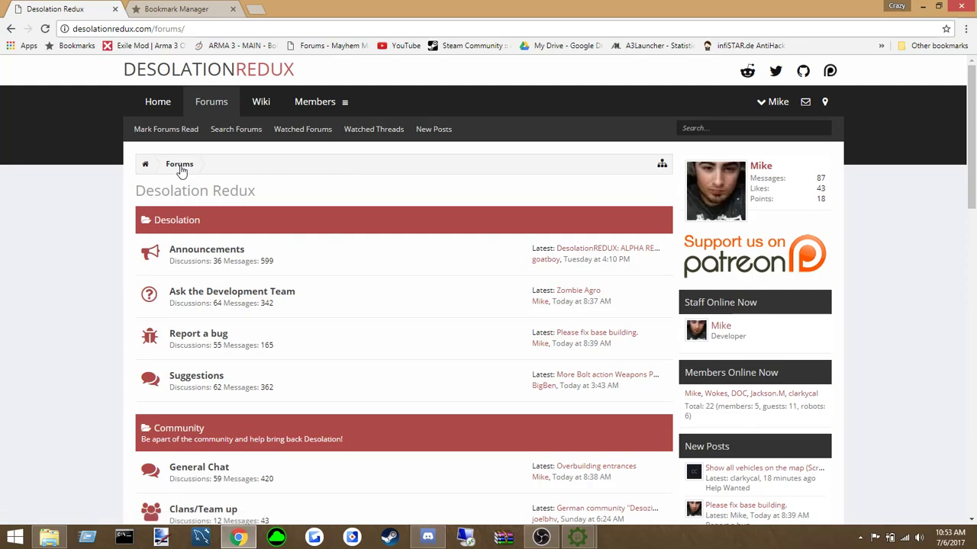
pyautogui.scroll(-3, 427, 393)
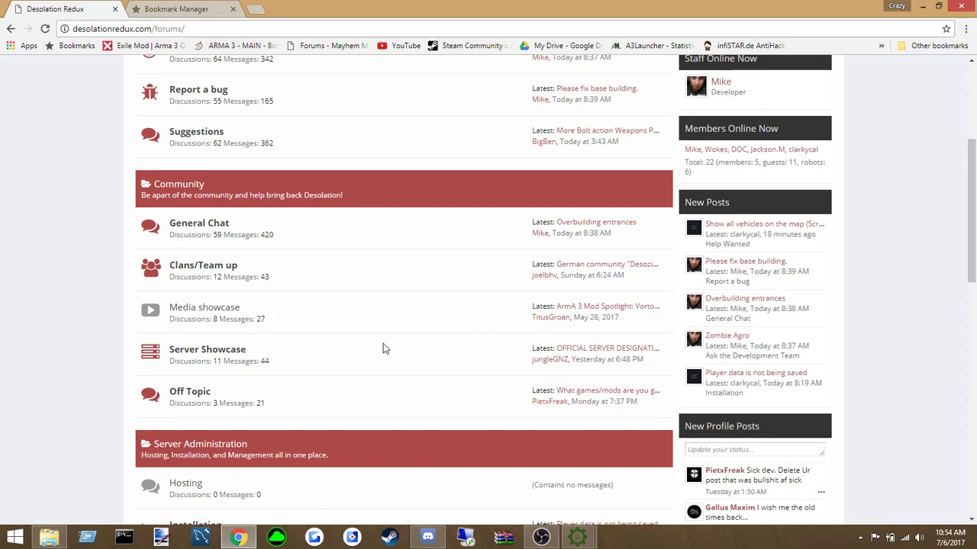
pyautogui.scroll(-1, 384, 348)
pyautogui.scroll(3, 384, 348)
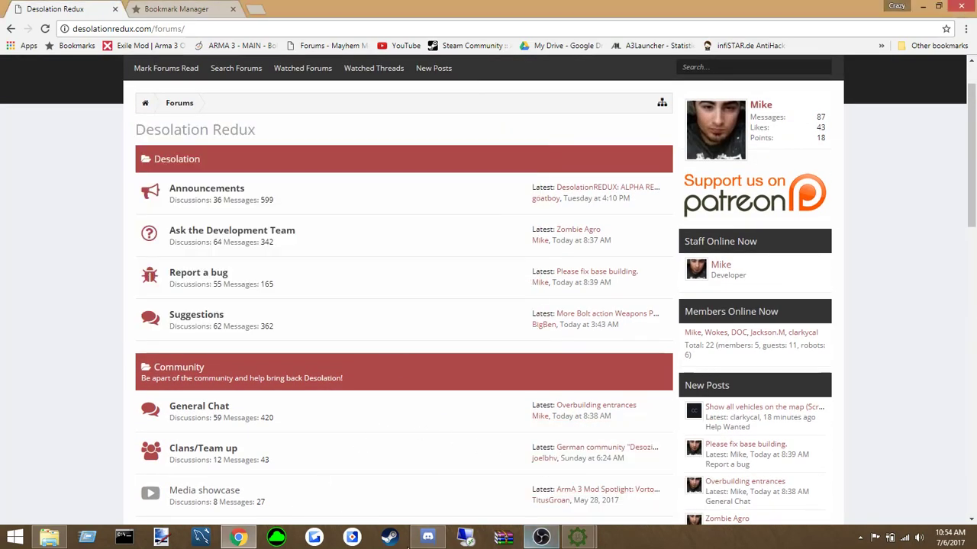
# Switch to Discord and post "traveling like a mkfer" in the DesolationDev server's code_work channel
pyautogui.click(427, 537)
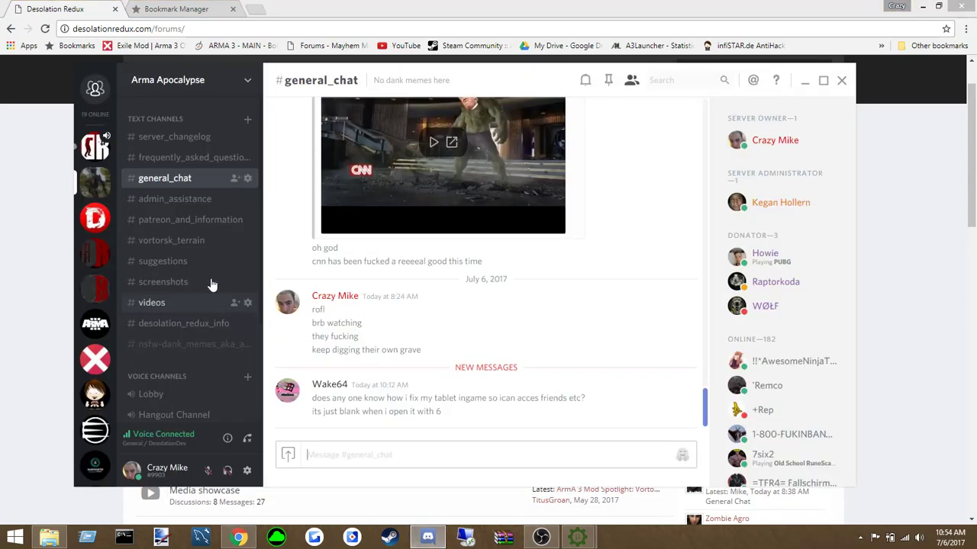
pyautogui.click(94, 145)
pyautogui.click(173, 261)
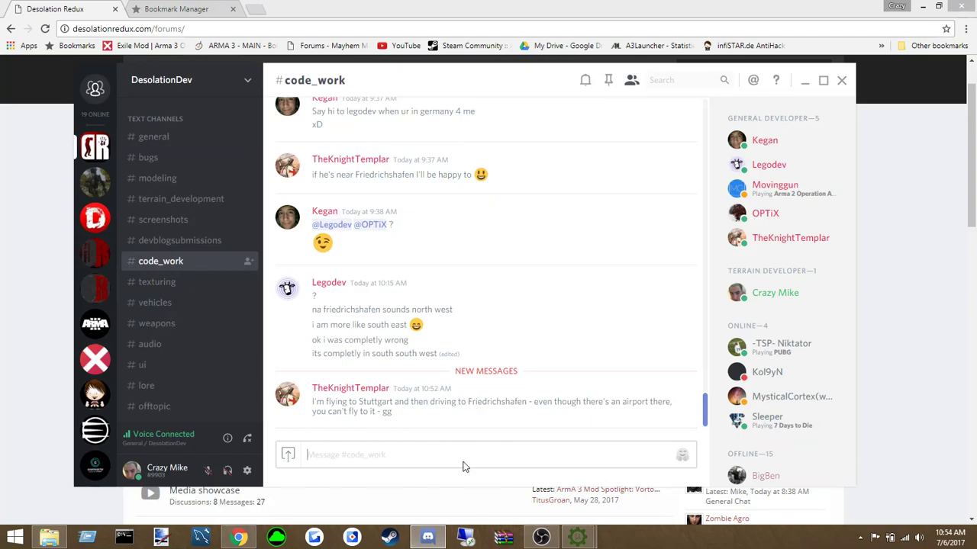
pyautogui.write('traveling like a mkfer')
pyautogui.press('Return')
# Undeafen the General voice connection and deafen it again
pyautogui.scroll(-1, 213, 343)
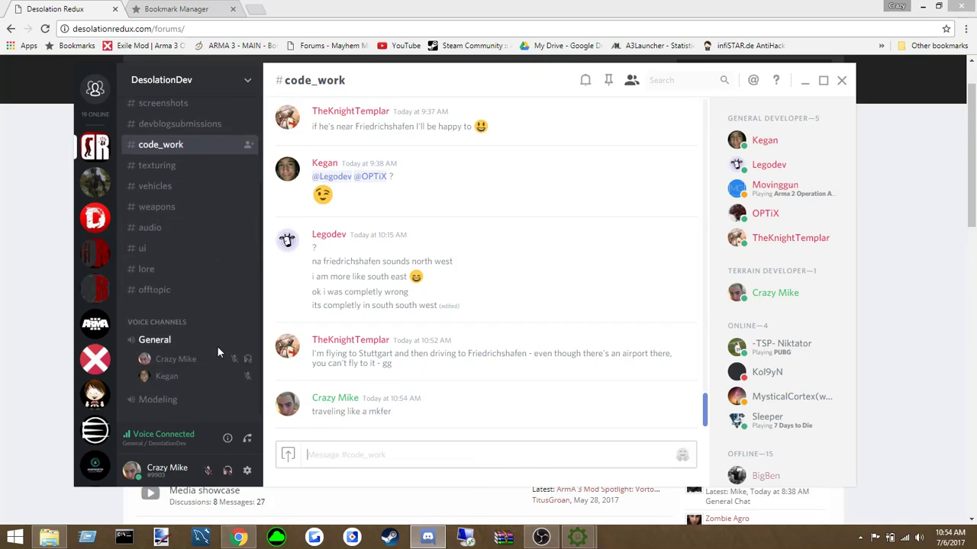
pyautogui.click(227, 471)
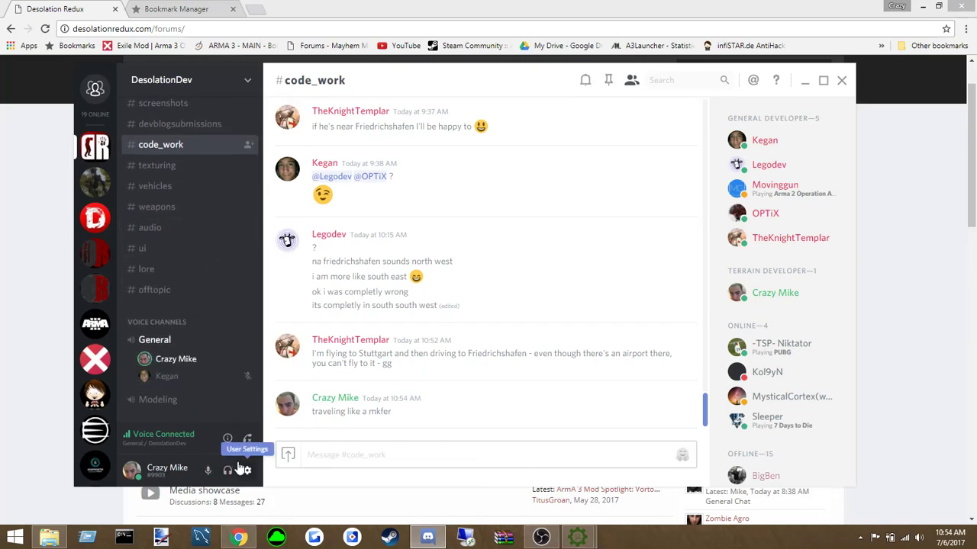
pyautogui.click(227, 471)
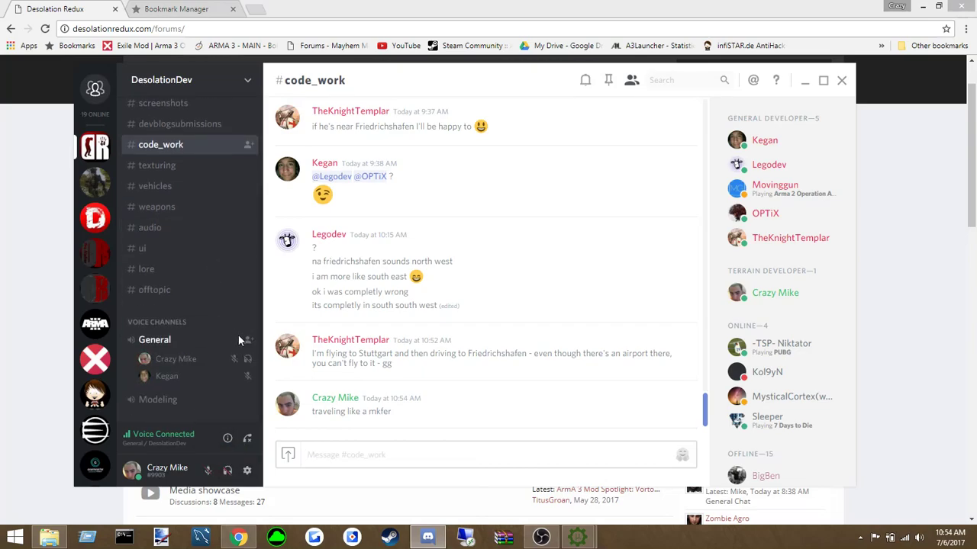
# Look into the Arma Apocalypse server, then open the Desolation server's general channel and read its new messages
pyautogui.click(95, 181)
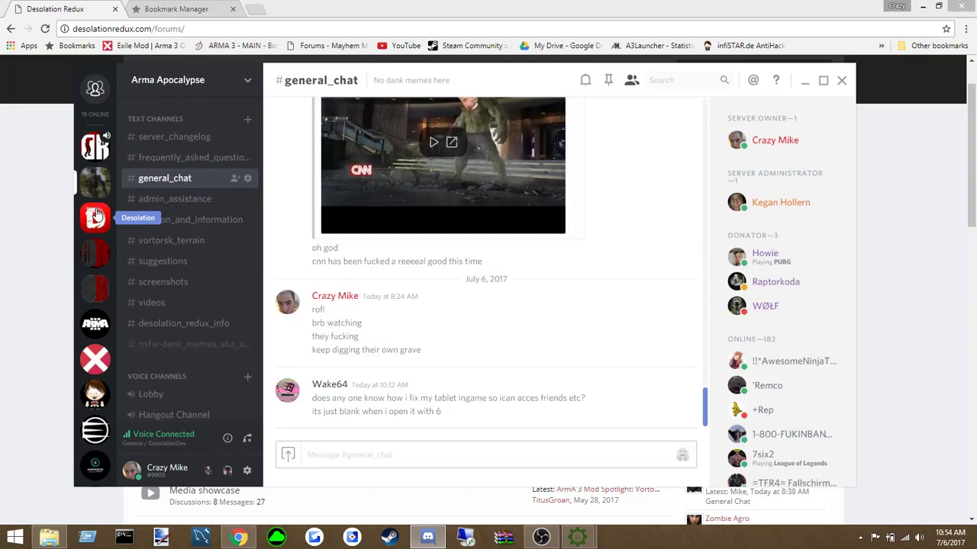
pyautogui.click(94, 218)
pyautogui.scroll(-15, 522, 378)
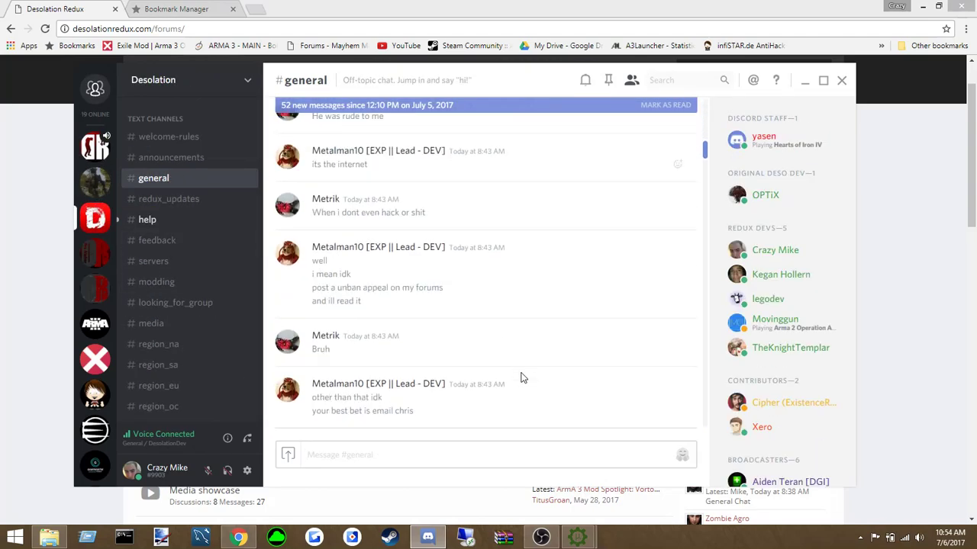
pyautogui.click(581, 540)
pyautogui.click(608, 500)
pyautogui.click(522, 406)
pyautogui.scroll(-1, 481, 396)
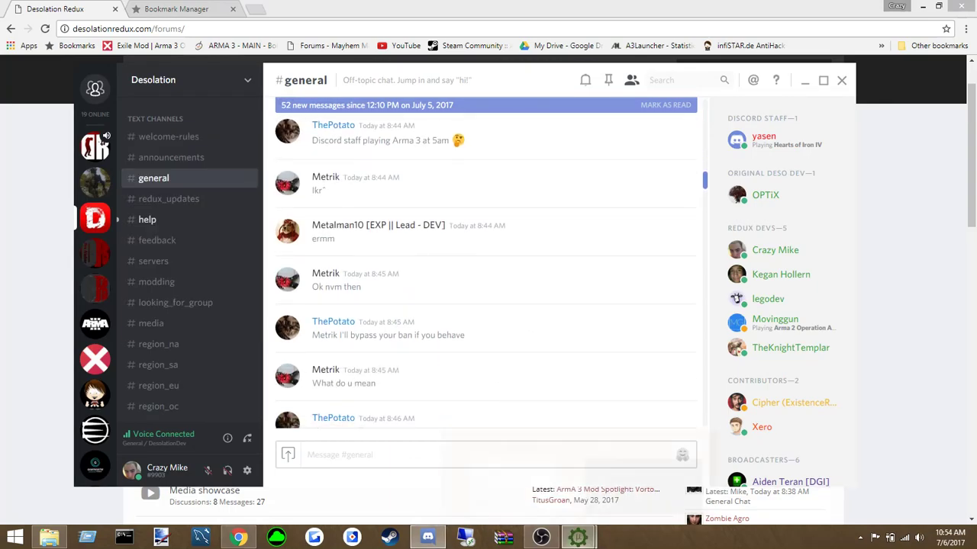
# Bring up the pboProject console and check the latest binarise output for dsr_weapons
pyautogui.click(580, 538)
pyautogui.click(608, 488)
pyautogui.click(500, 137)
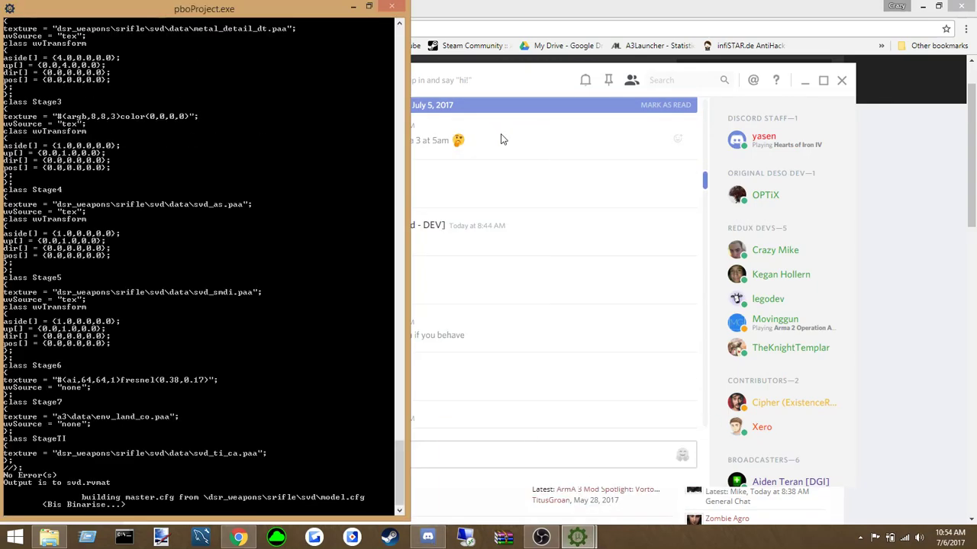
pyautogui.click(401, 115)
pyautogui.moveTo(398, 400); pyautogui.dragTo(375, 509)
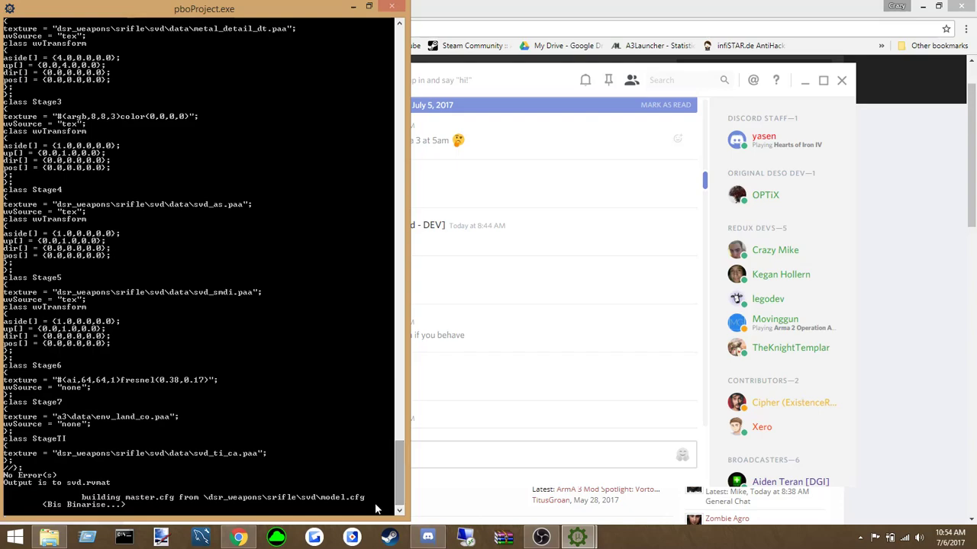
# Return to Discord, read on through the Desolation general channel and play the "Attaching items to your hands" video
pyautogui.click(496, 294)
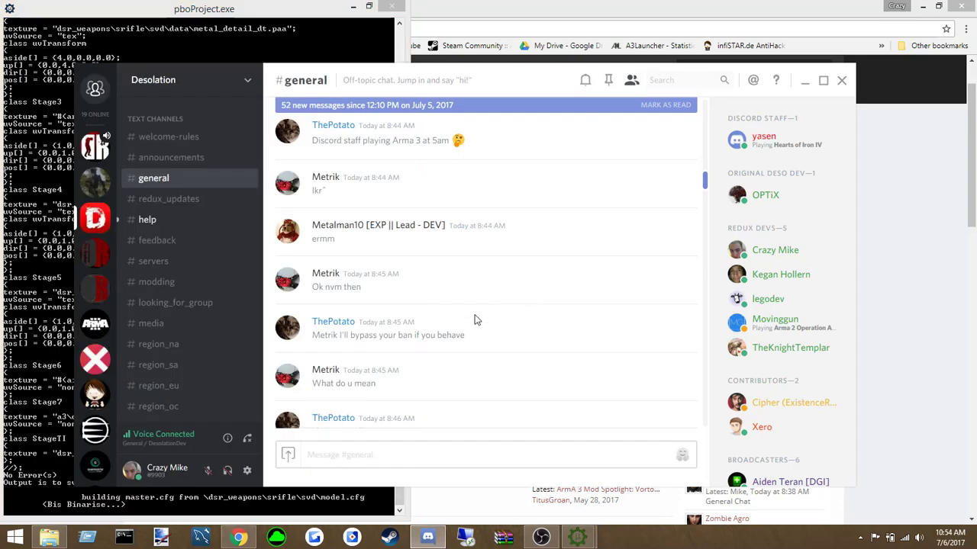
pyautogui.scroll(-3, 475, 319)
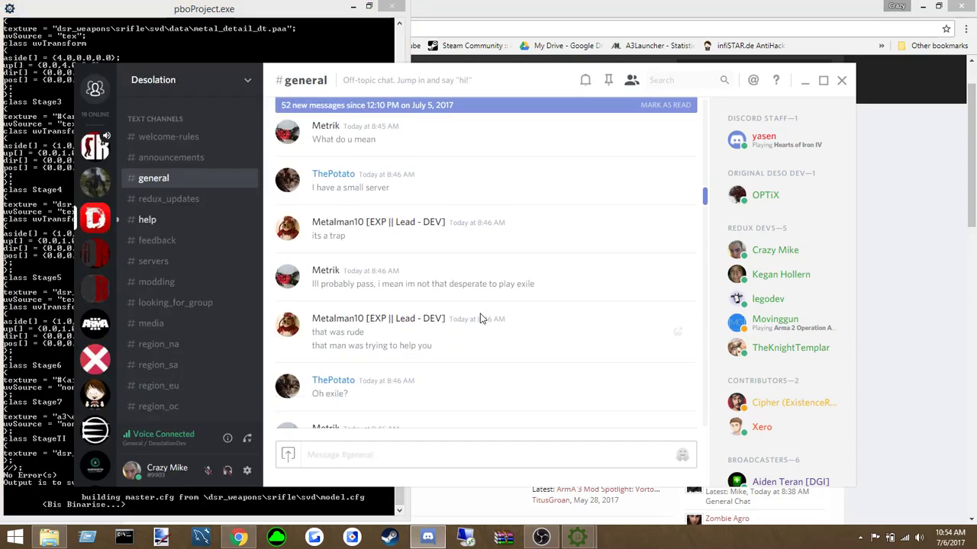
pyautogui.scroll(-3, 480, 319)
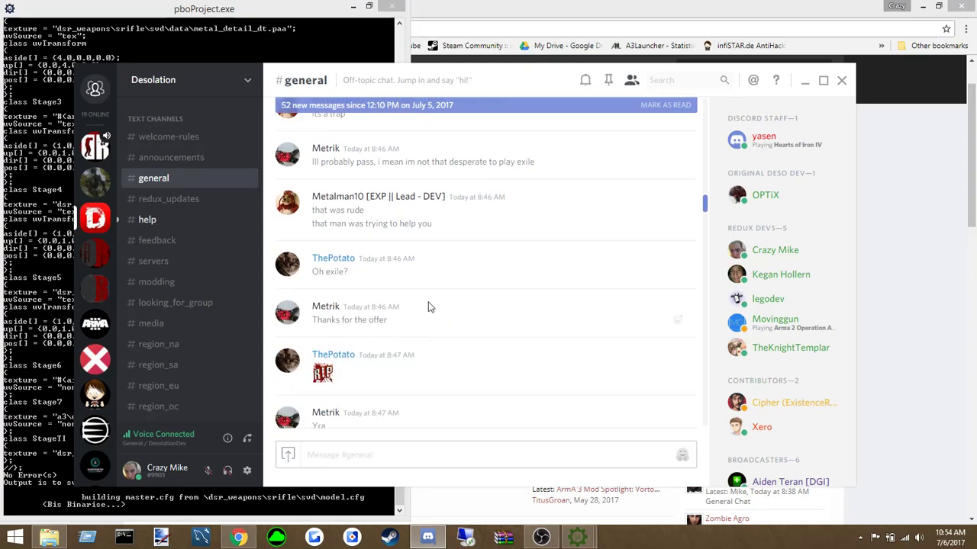
pyautogui.scroll(-6, 442, 306)
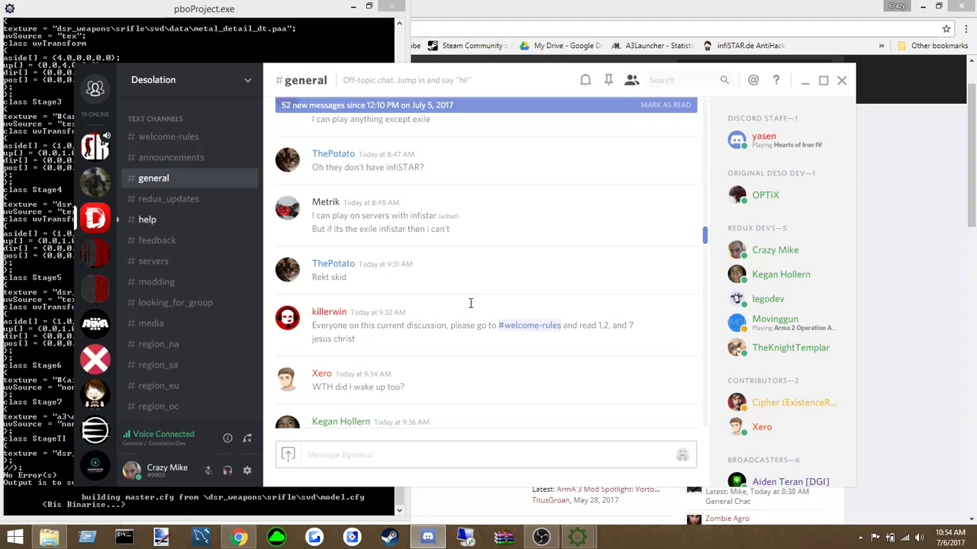
pyautogui.scroll(-4, 470, 307)
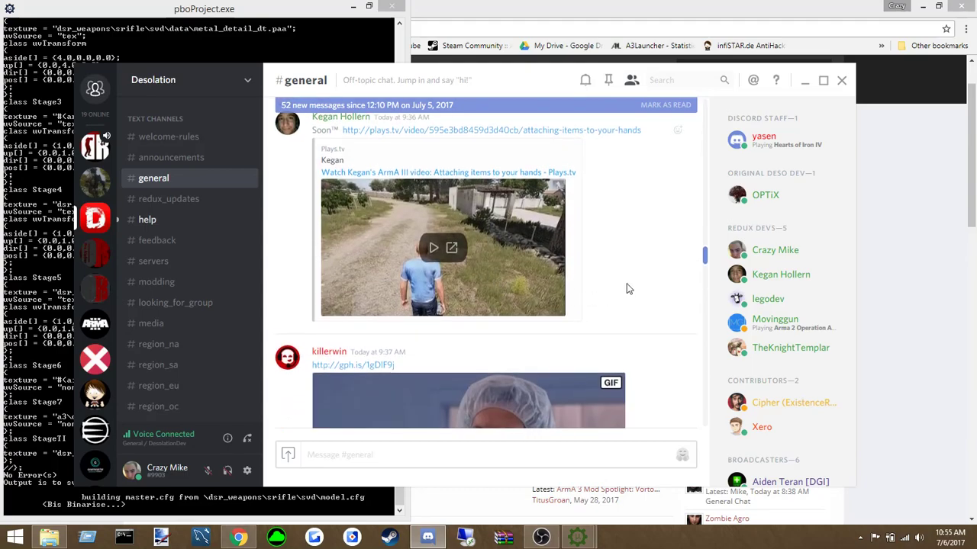
pyautogui.click(433, 247)
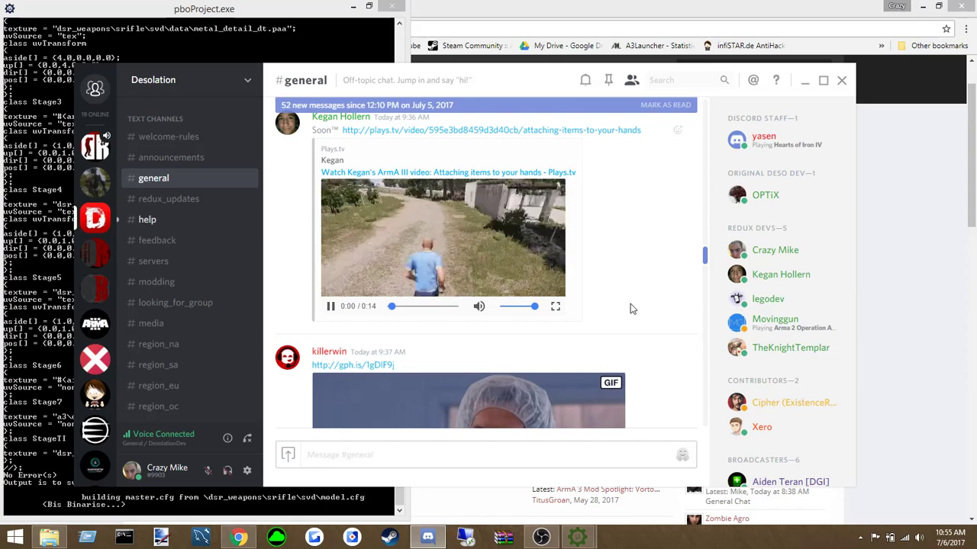
pyautogui.scroll(-5, 631, 306)
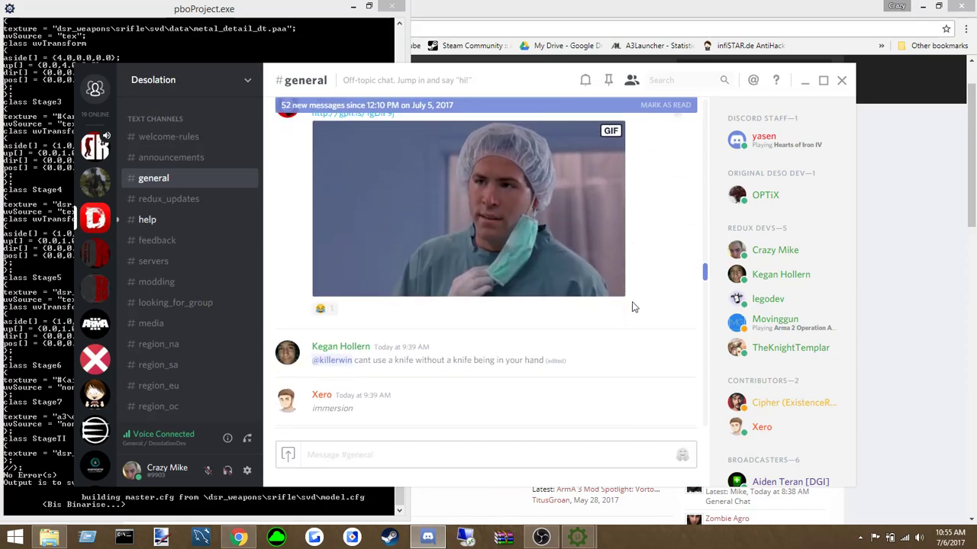
pyautogui.scroll(-10, 632, 306)
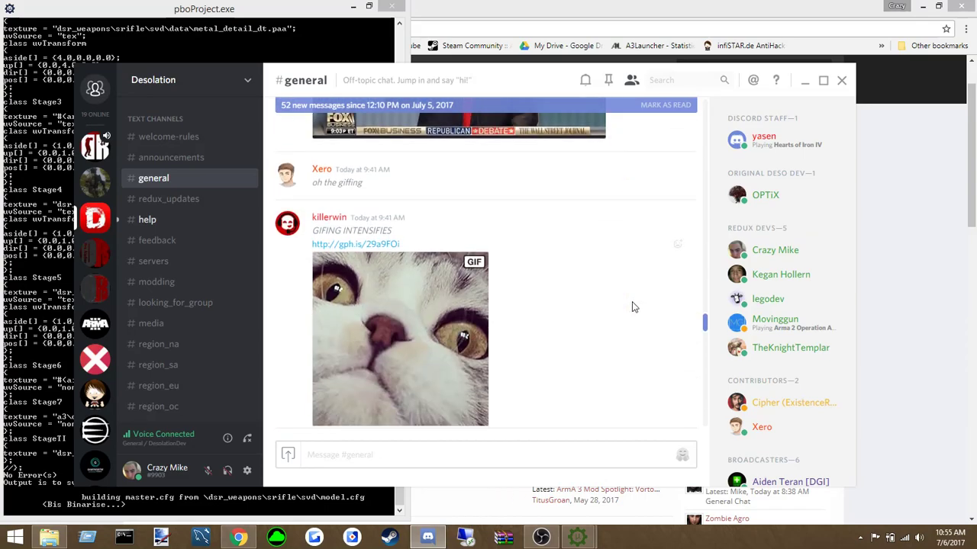
# Read the remaining new messages in the Desolation general channel and put Discord out of view
pyautogui.scroll(-10, 631, 307)
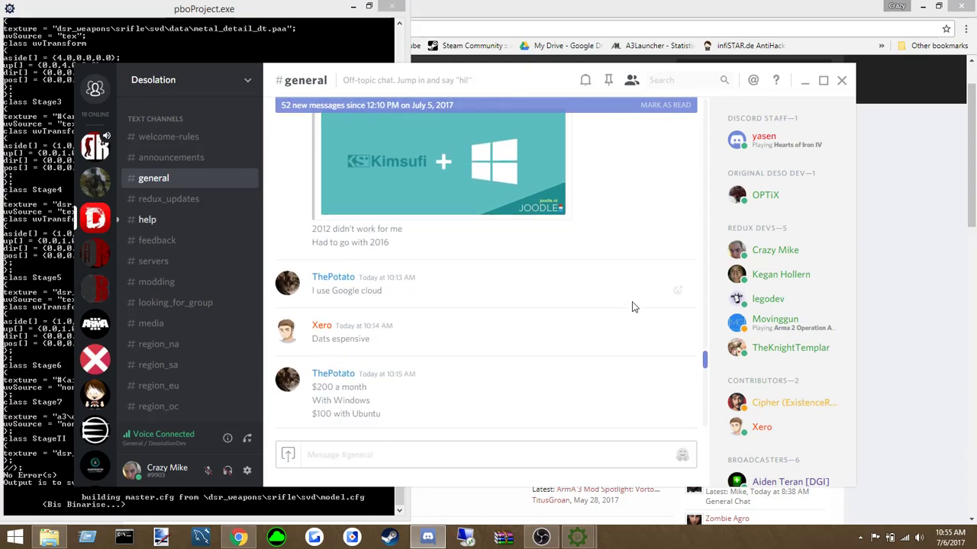
pyautogui.scroll(-10, 632, 307)
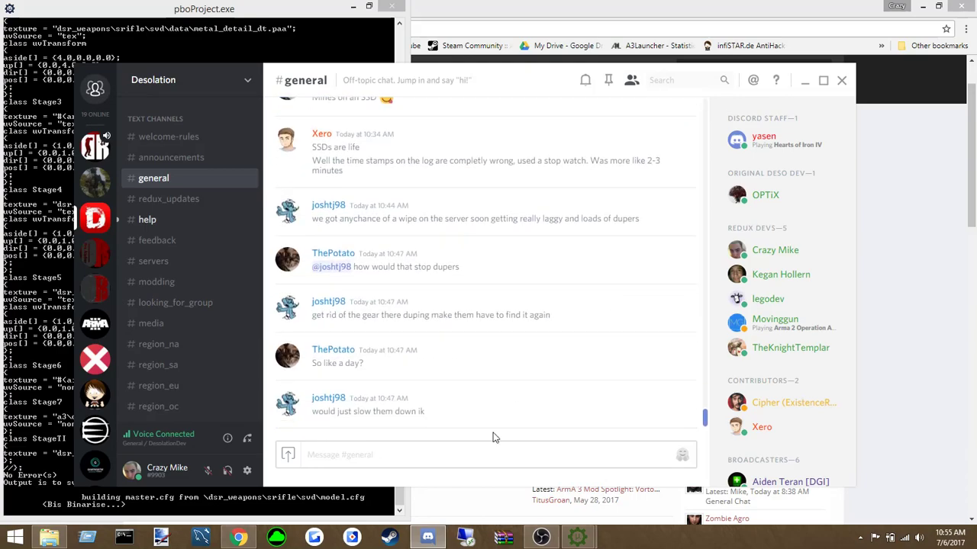
pyautogui.click(804, 80)
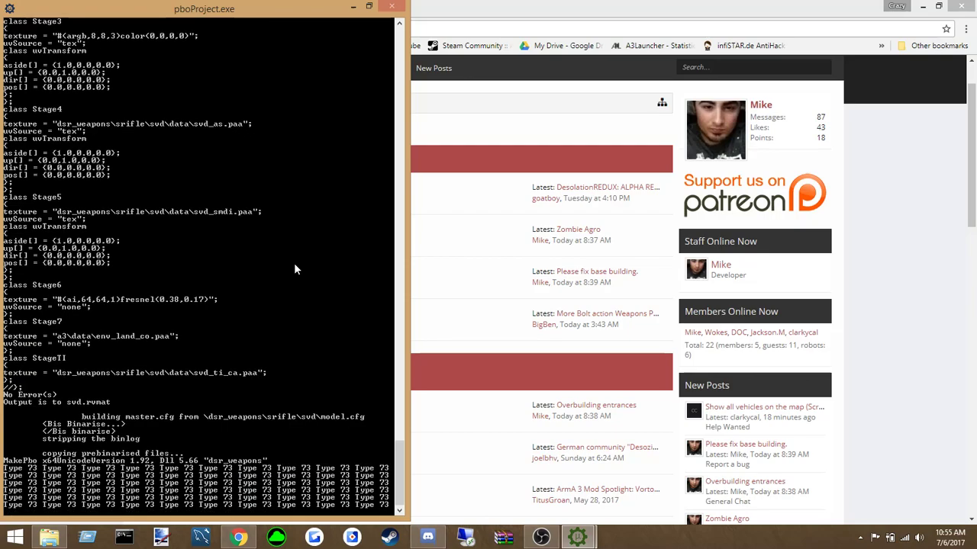
# Look into the CMWeapons Addons folder and launch Arma 3 through Steam
pyautogui.click(48, 540)
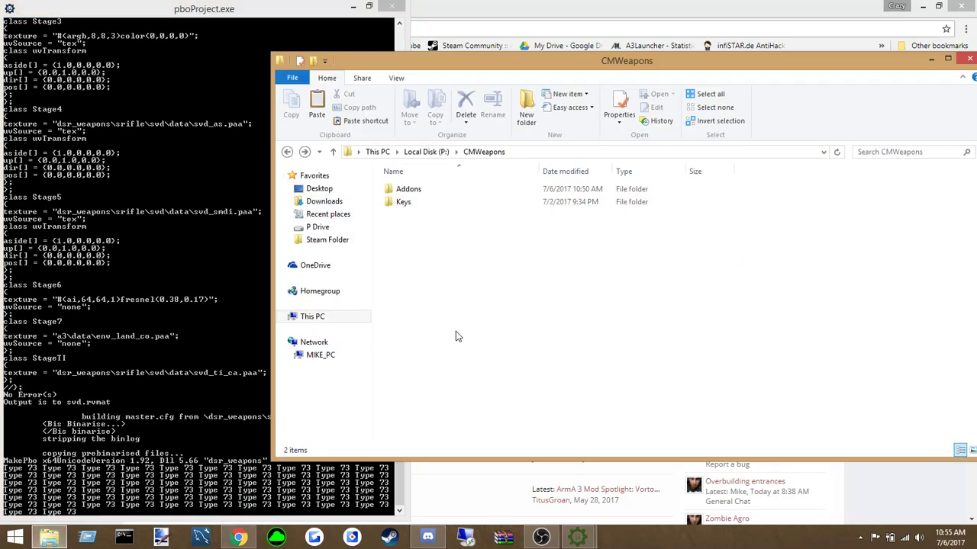
pyautogui.doubleClick(424, 189)
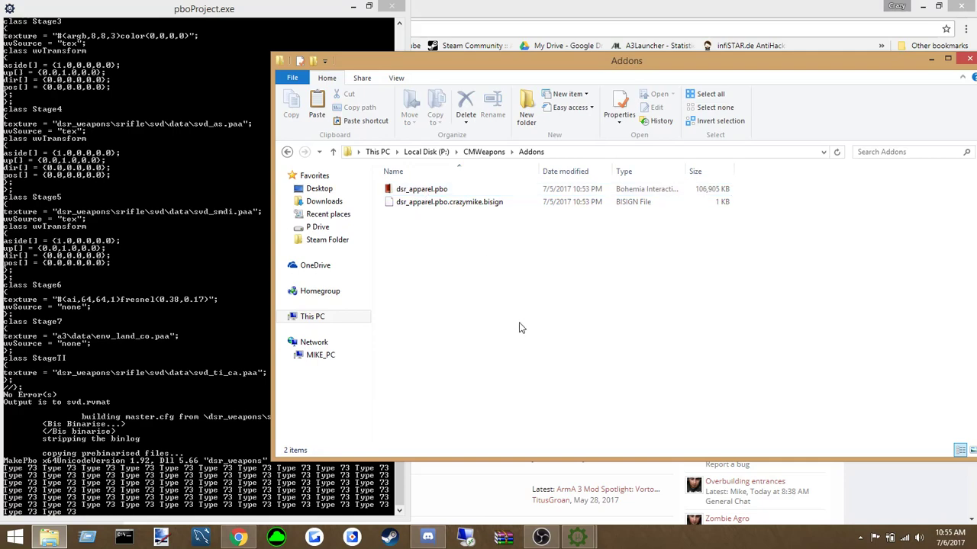
pyautogui.rightClick(390, 537)
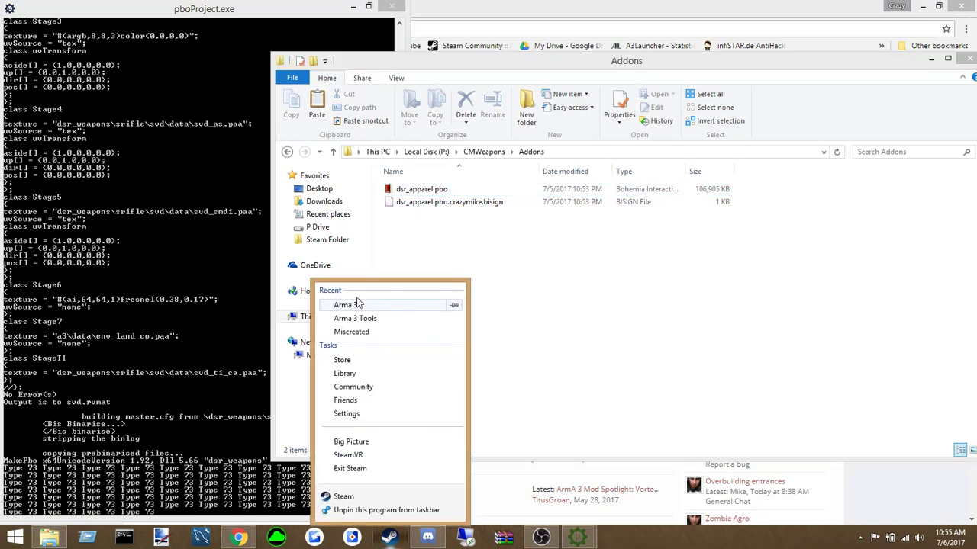
pyautogui.click(316, 303)
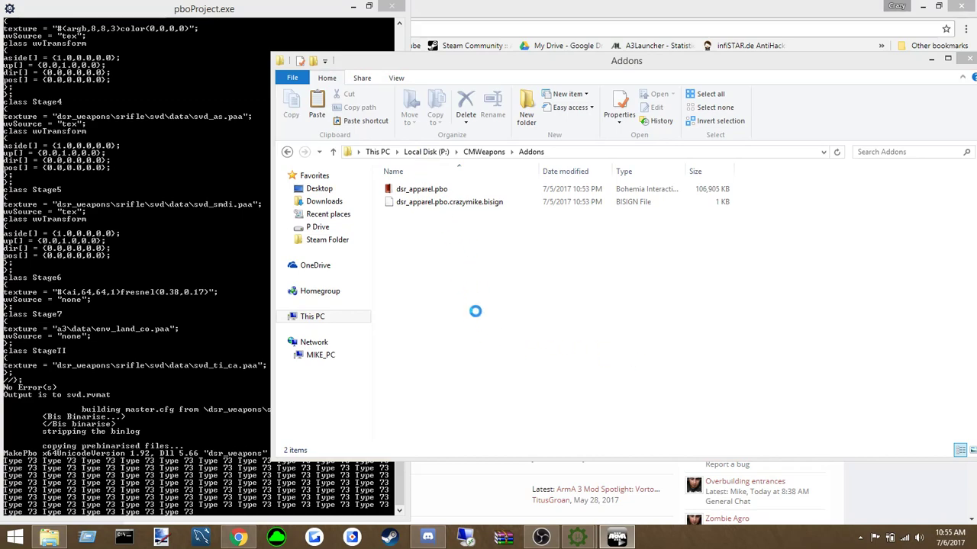
# Open config.cpp from P:\dsr_weapons\arifle\ak74 at the DSR_arifle_Ak74_base_F class
pyautogui.click(426, 152)
pyautogui.doubleClick(428, 405)
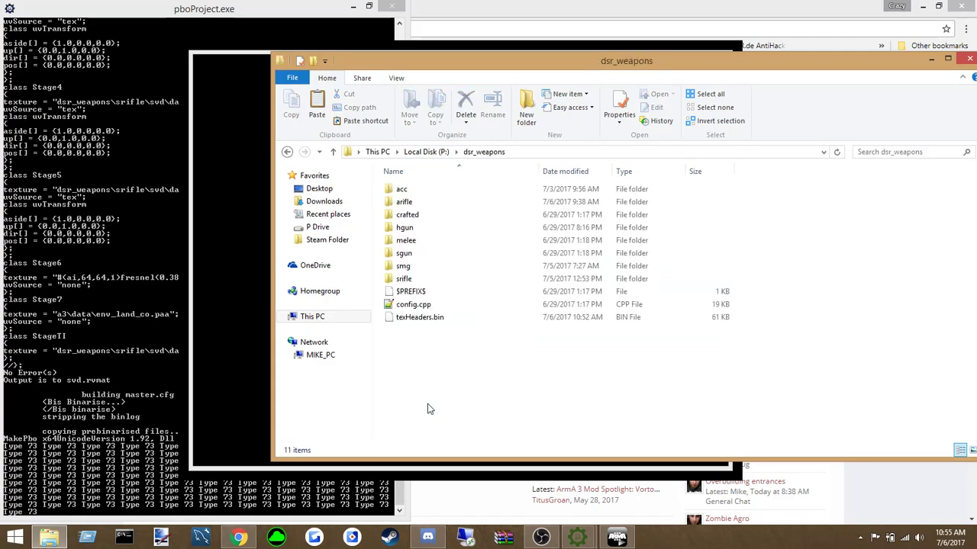
pyautogui.doubleClick(408, 203)
pyautogui.doubleClick(403, 201)
pyautogui.doubleClick(410, 228)
pyautogui.click(463, 315)
pyautogui.scroll(-1, 443, 324)
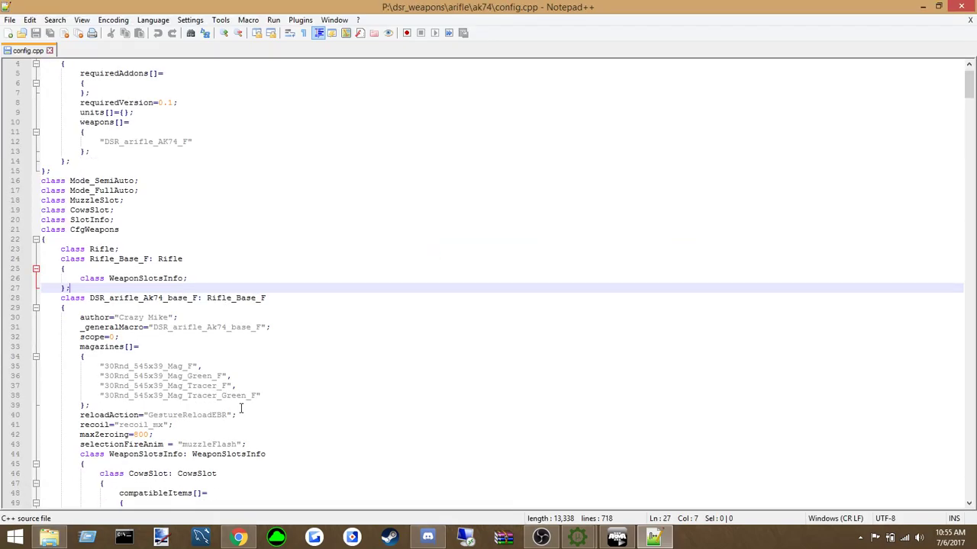
# Copy the selectionFireAnim = "muzzleFlash"; line from the ak74 config
pyautogui.moveTo(254, 444); pyautogui.dragTo(81, 445)
pyautogui.rightClick(91, 447)
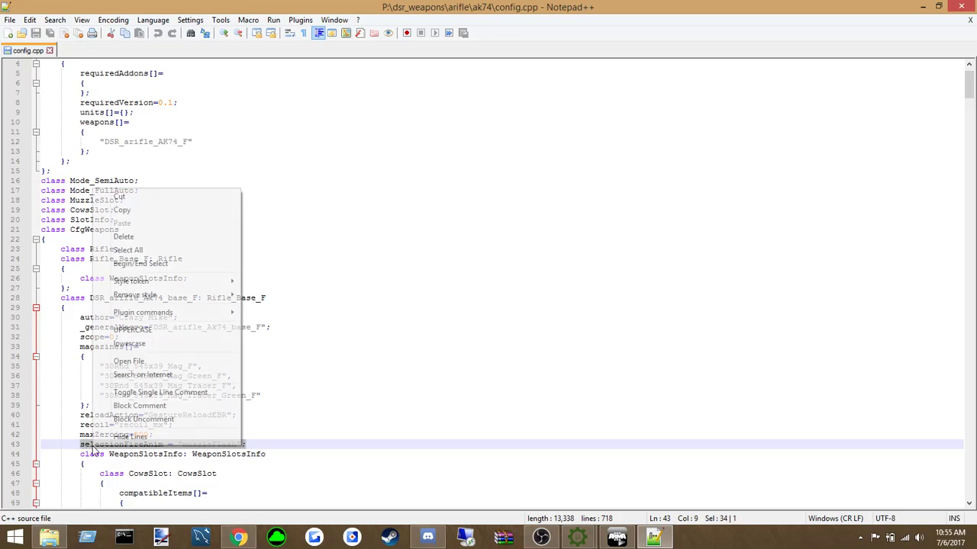
pyautogui.click(148, 210)
pyautogui.click(222, 446)
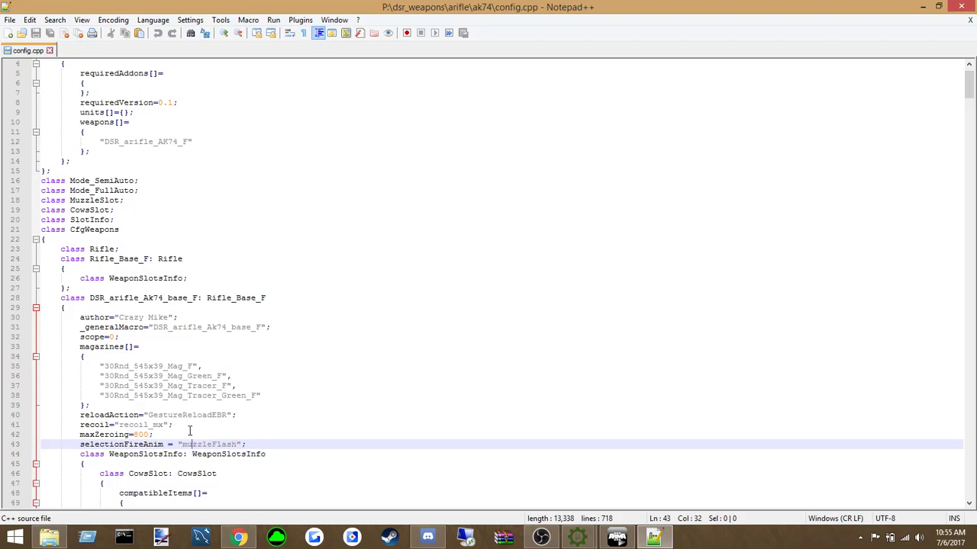
pyautogui.moveTo(80, 444); pyautogui.dragTo(161, 444)
pyautogui.click(153, 444)
pyautogui.click(213, 444)
pyautogui.click(197, 439)
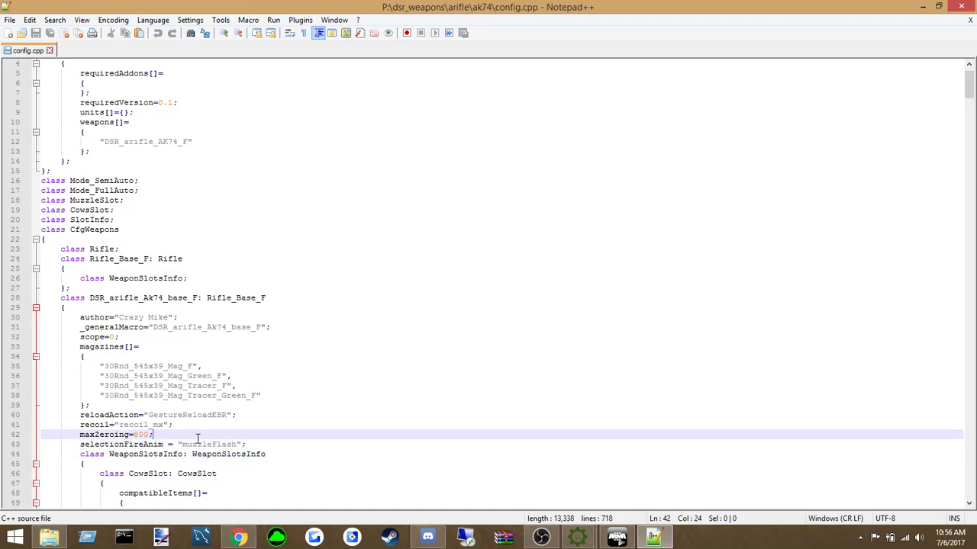
pyautogui.click(159, 454)
# Open config.cpp from the arifle\scar folder at the DSR_arifle_SCAR_base_F class
pyautogui.click(49, 537)
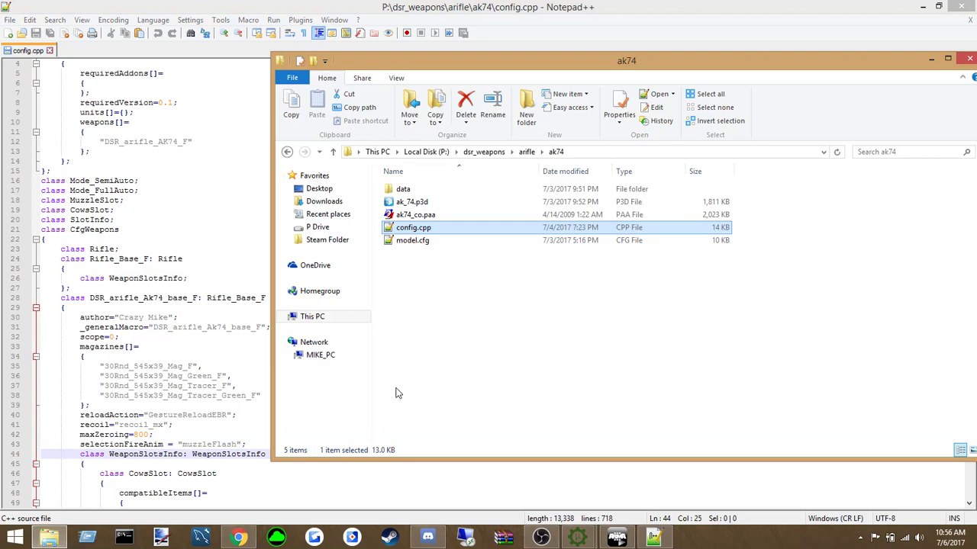
pyautogui.click(527, 152)
pyautogui.doubleClick(418, 273)
pyautogui.click(419, 217)
pyautogui.doubleClick(413, 202)
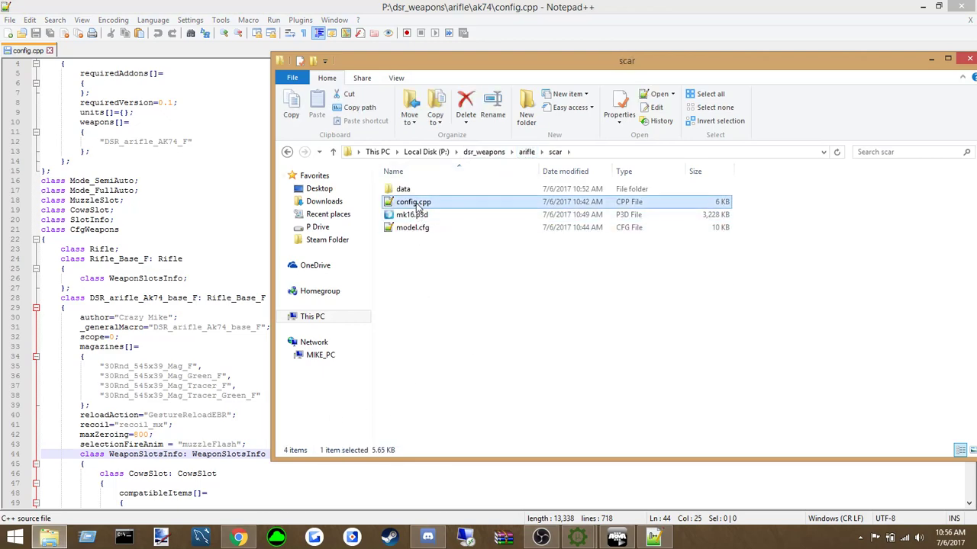
pyautogui.scroll(-4, 286, 312)
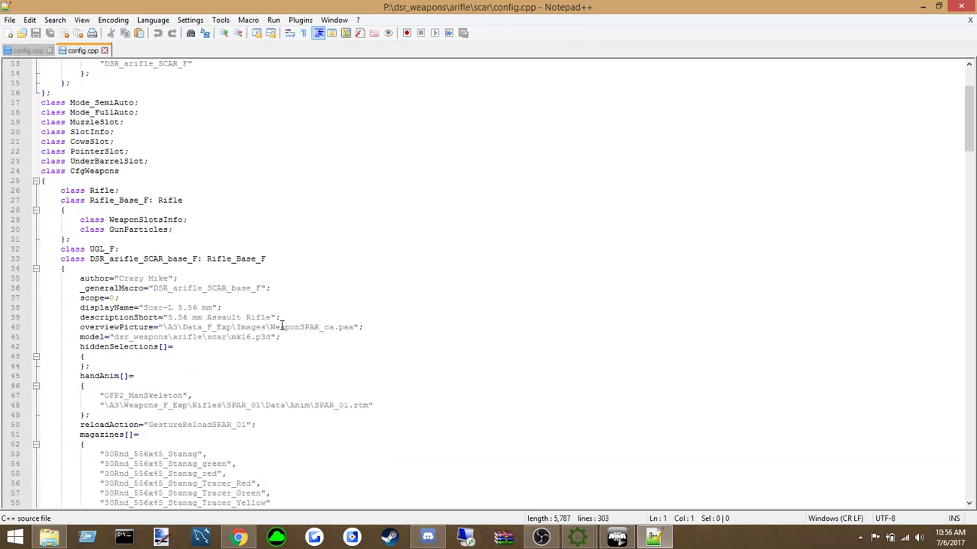
# Insert selectionFireAnim = "muzzleFlash"; below the mk16.p3d model line in the scar config and save the file
pyautogui.click(291, 338)
pyautogui.press('Return')
pyautogui.hotkey('ctrl', 'v')
pyautogui.click(252, 356)
pyautogui.click(10, 20)
pyautogui.click(30, 100)
# Check the pboProject console, then copy the dsr_apparel and dsr_weapons PBO and bisign files from P:\CMWeapons\Addons
pyautogui.click(577, 537)
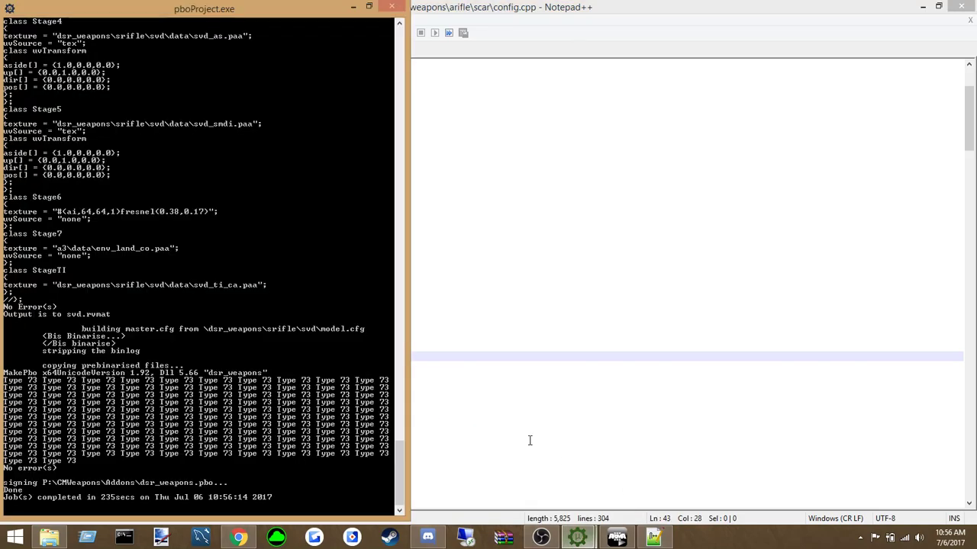
pyautogui.click(371, 7)
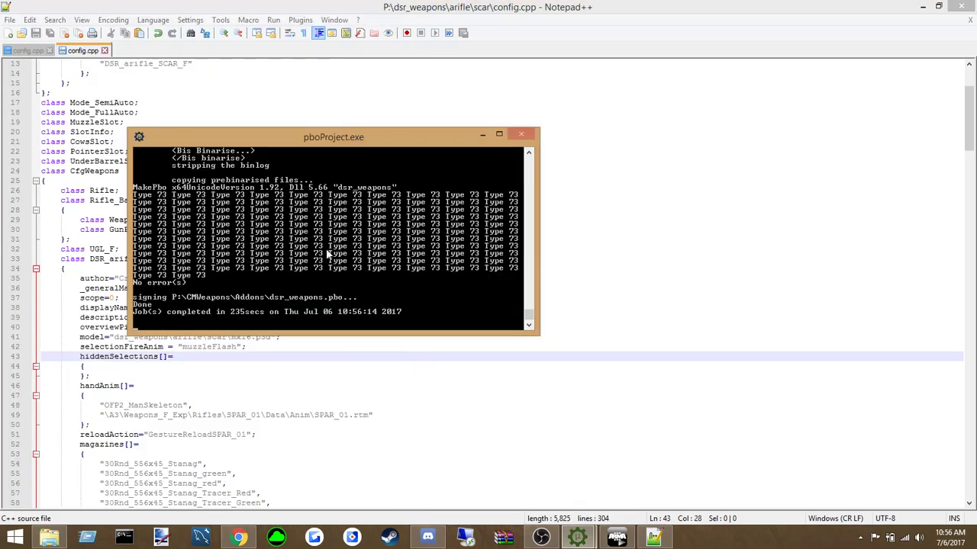
pyautogui.click(49, 538)
pyautogui.click(426, 152)
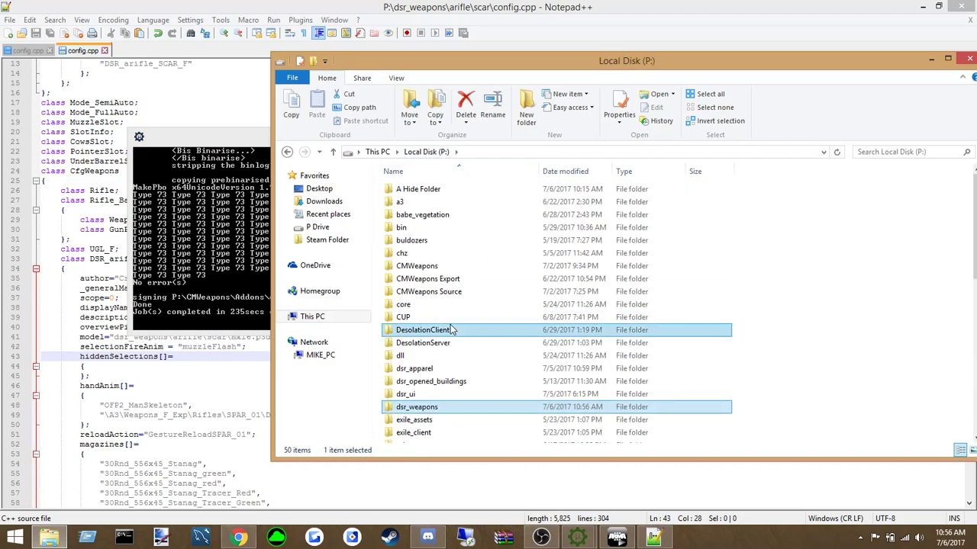
pyautogui.doubleClick(425, 268)
pyautogui.doubleClick(408, 188)
pyautogui.moveTo(438, 328); pyautogui.dragTo(439, 191)
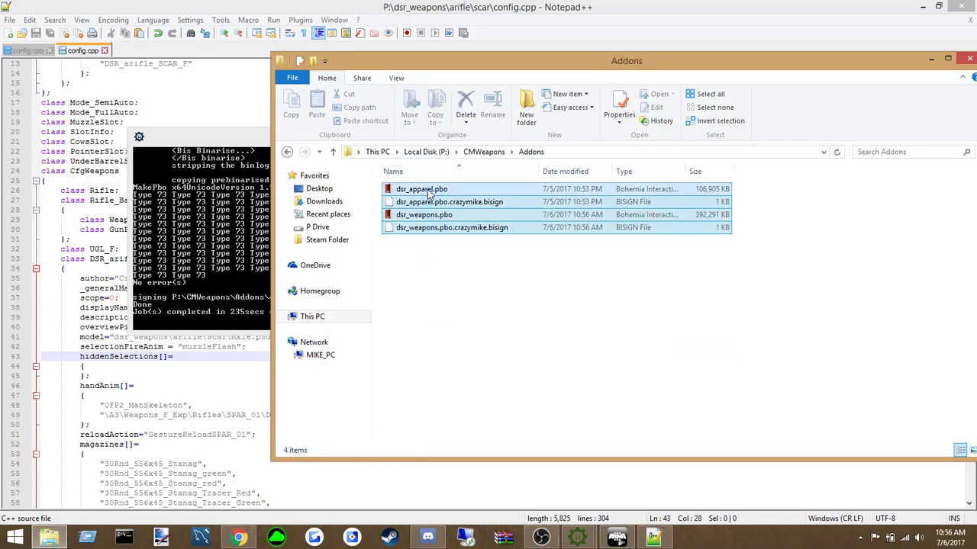
pyautogui.click(453, 309)
pyautogui.click(327, 239)
pyautogui.doubleClick(416, 188)
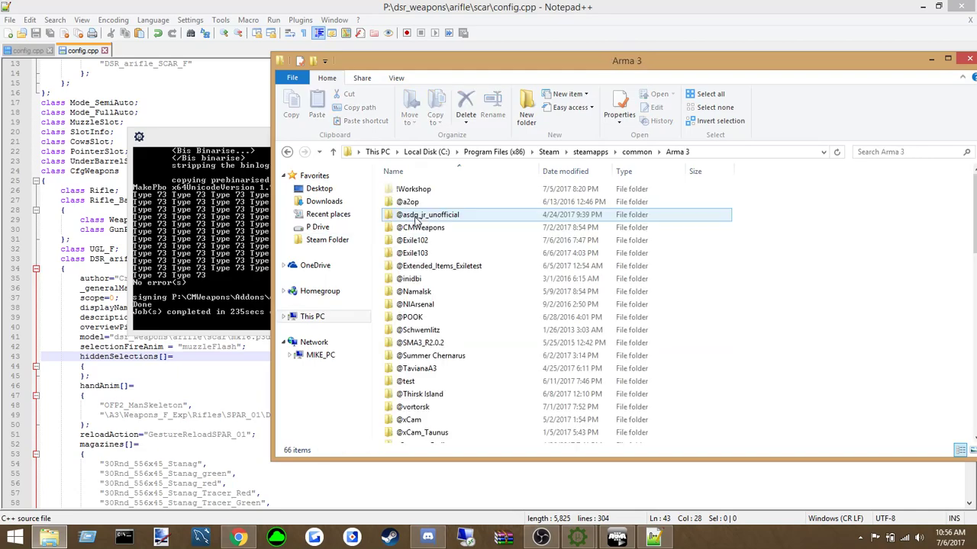
pyautogui.doubleClick(421, 214)
pyautogui.hotkey('ctrl', 'v')
pyautogui.click(441, 170)
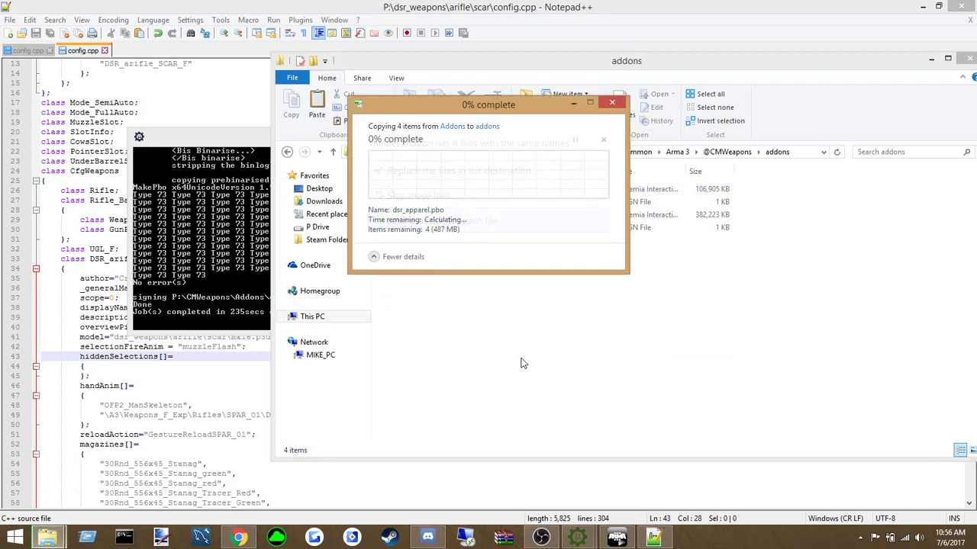
pyautogui.click(519, 356)
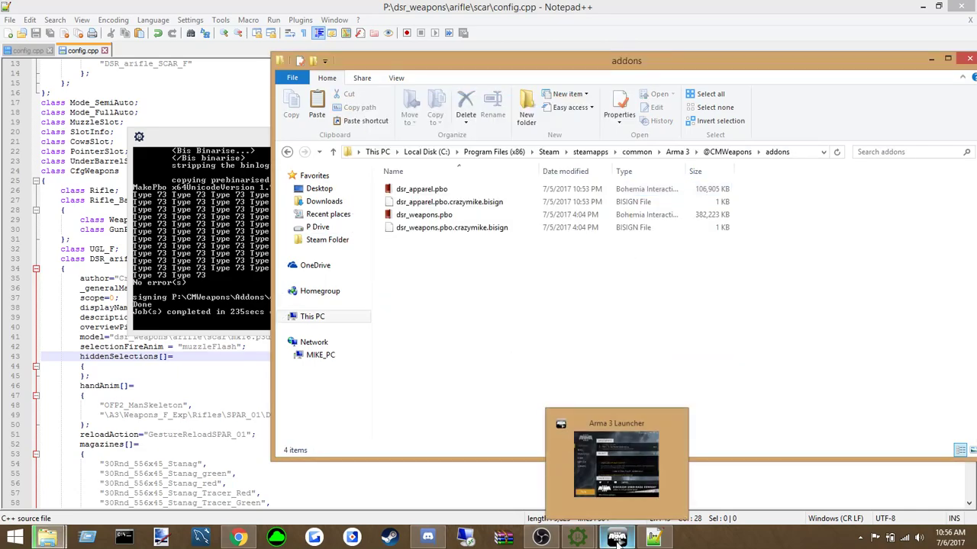
# Bring up the Arma 3 Launcher, then crunch P:\dsr_weapons into P:\CMWeapons again with pboProject and minimize OBS
pyautogui.click(618, 528)
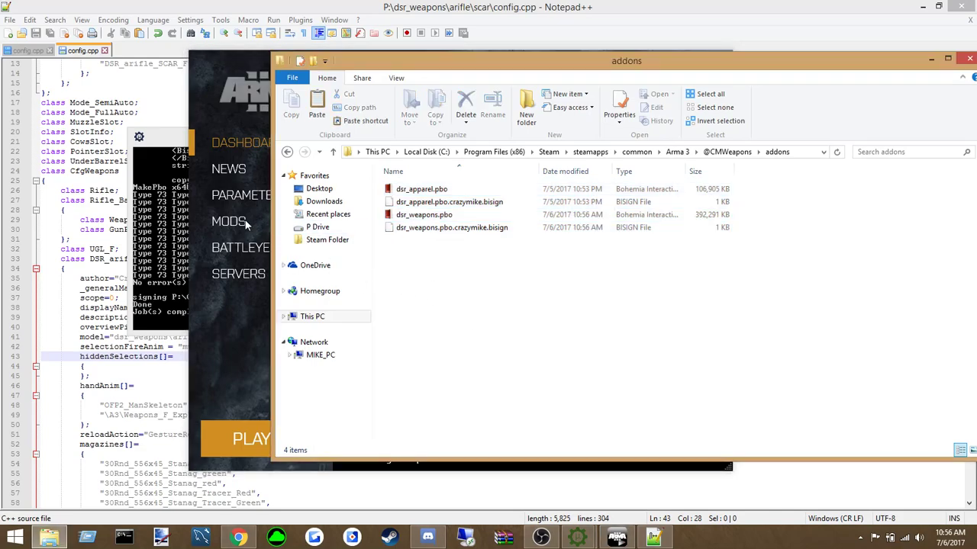
pyautogui.click(246, 223)
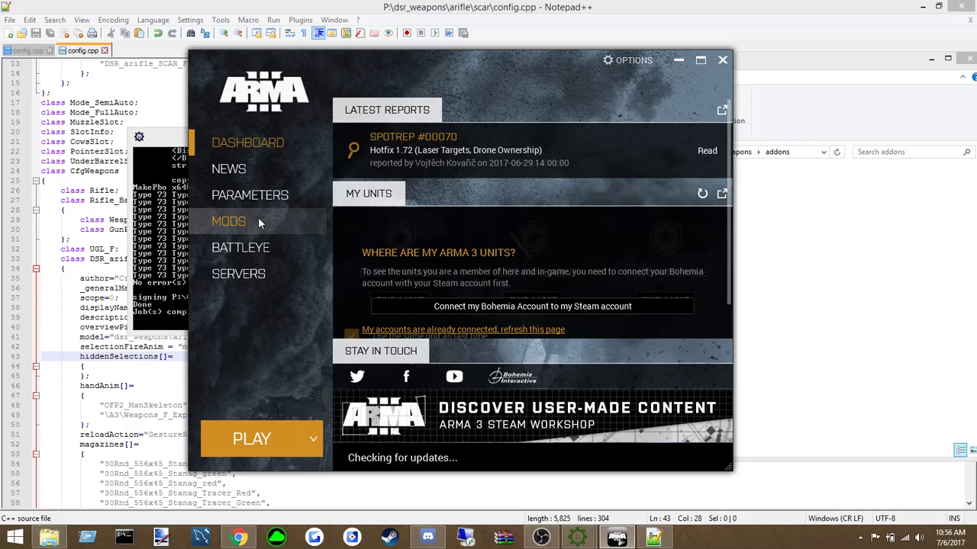
pyautogui.click(850, 358)
pyautogui.click(580, 538)
pyautogui.moveTo(584, 538)
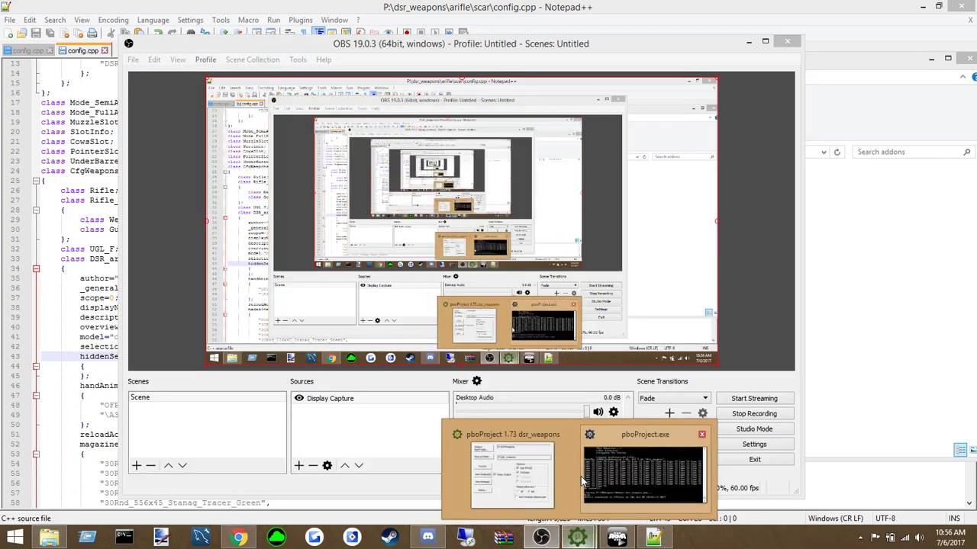
pyautogui.click(509, 467)
pyautogui.click(655, 288)
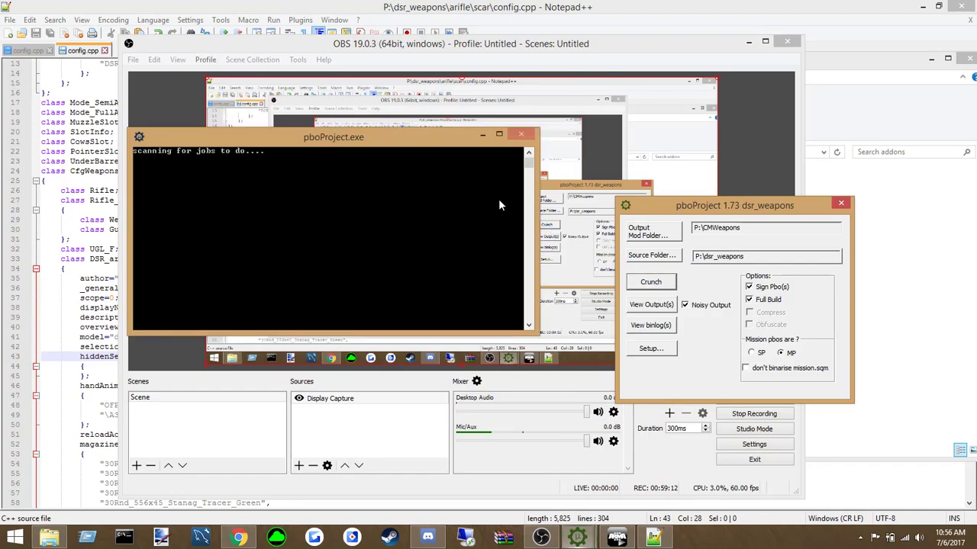
pyautogui.click(449, 59)
pyautogui.moveTo(437, 52)
pyautogui.mouseDown()
pyautogui.moveTo(435, 81)
pyautogui.moveTo(430, 61)
pyautogui.moveTo(444, 55)
pyautogui.mouseUp()
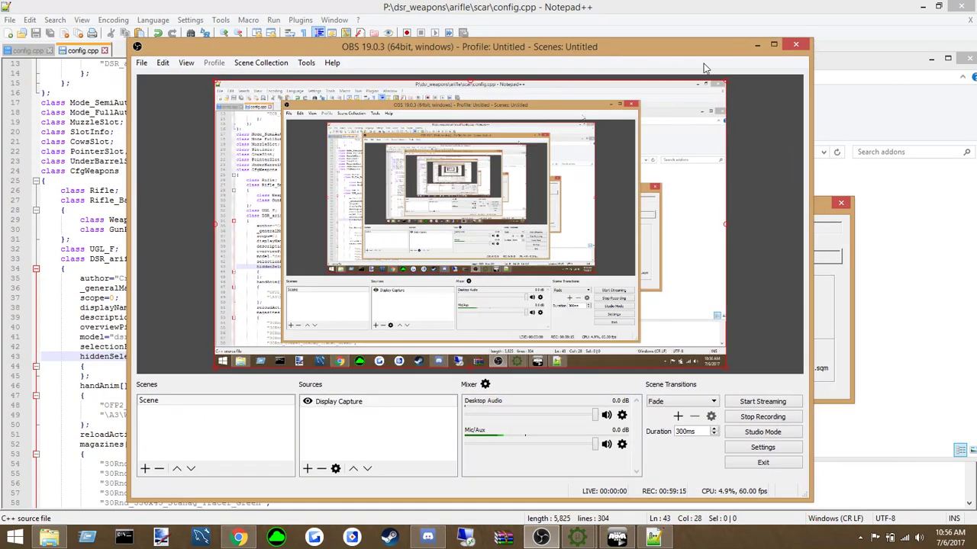
pyautogui.click(756, 46)
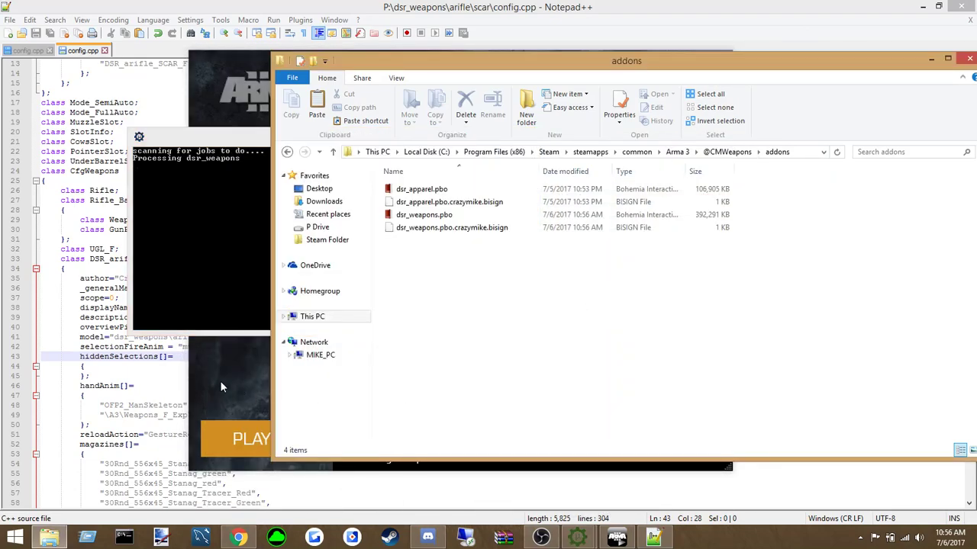
# Examine the handAnim path and reloadAction entries of the SCAR base class in the scar config
pyautogui.click(153, 367)
pyautogui.scroll(-2, 231, 390)
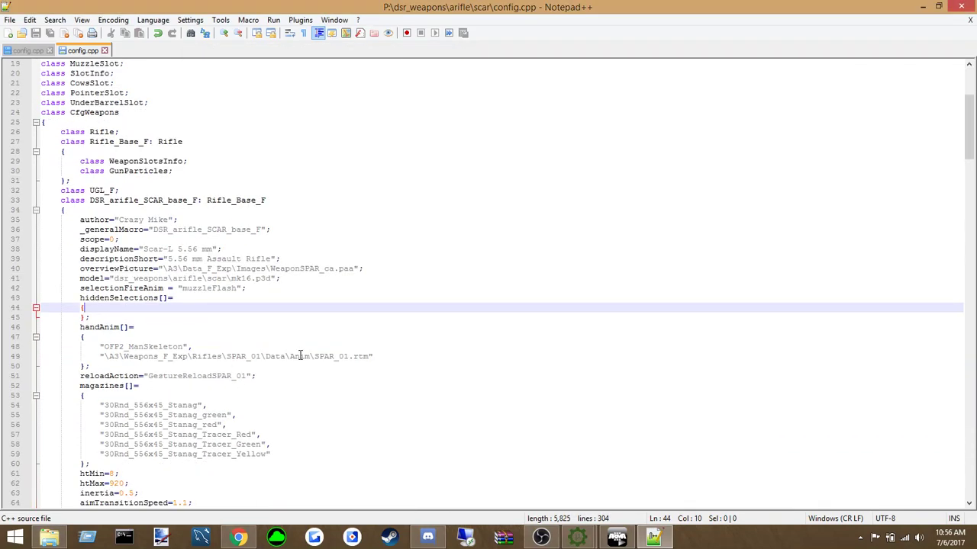
pyautogui.click(299, 357)
pyautogui.click(261, 376)
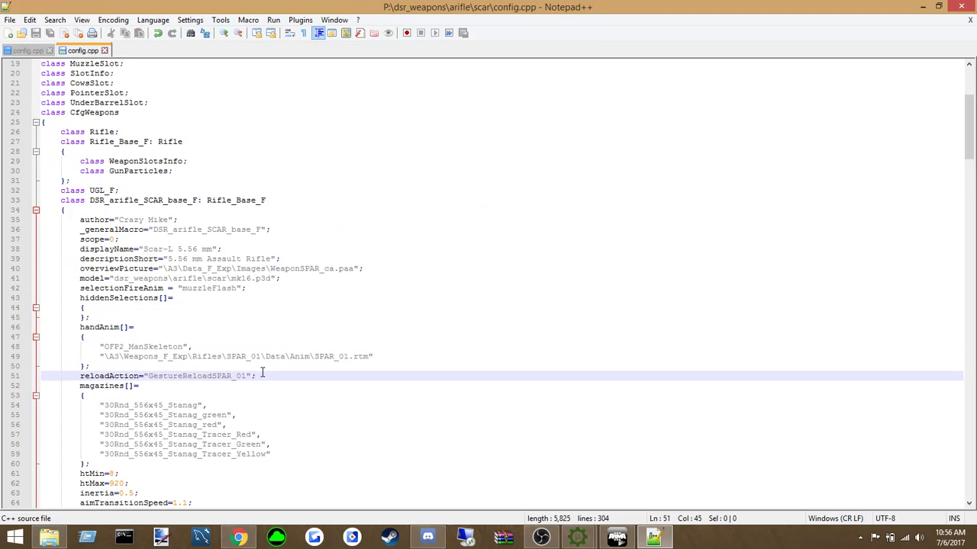
pyautogui.moveTo(162, 357); pyautogui.dragTo(181, 359)
pyautogui.click(191, 357)
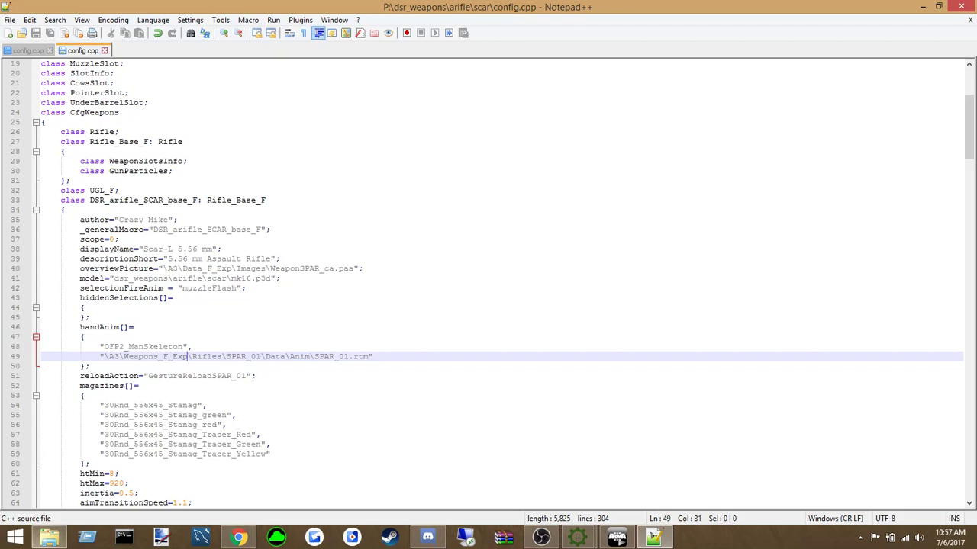
pyautogui.click(48, 537)
pyautogui.click(428, 216)
pyautogui.rightClick(430, 219)
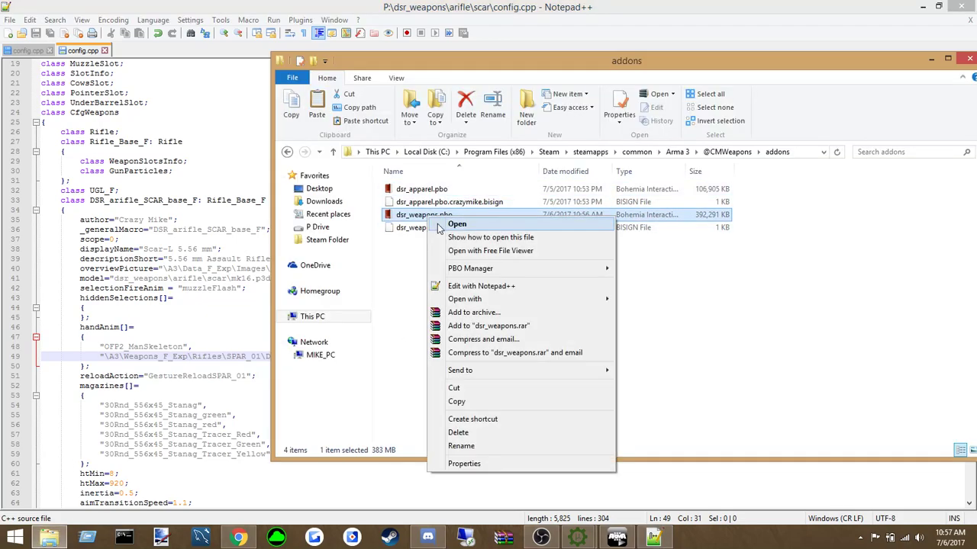
pyautogui.moveTo(519, 266)
pyautogui.click(650, 295)
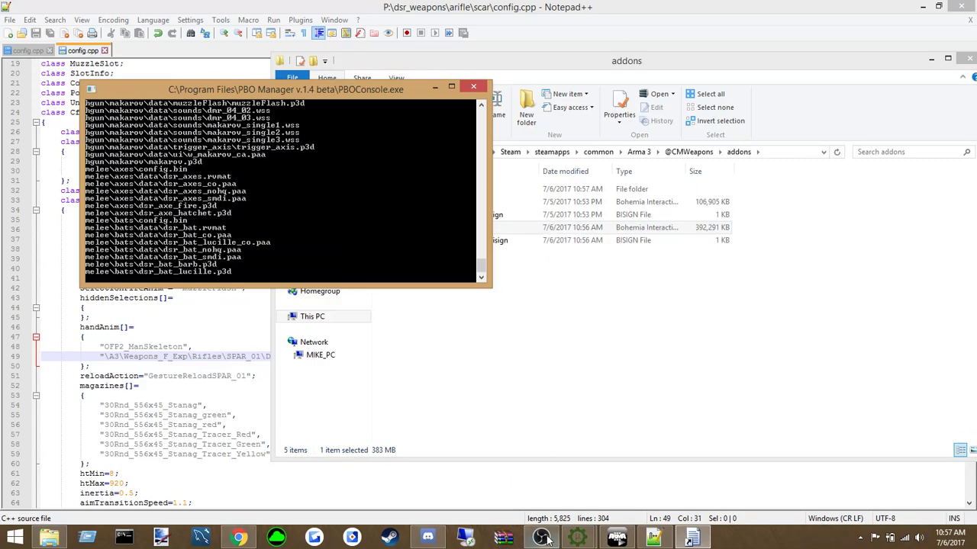
pyautogui.rightClick(390, 537)
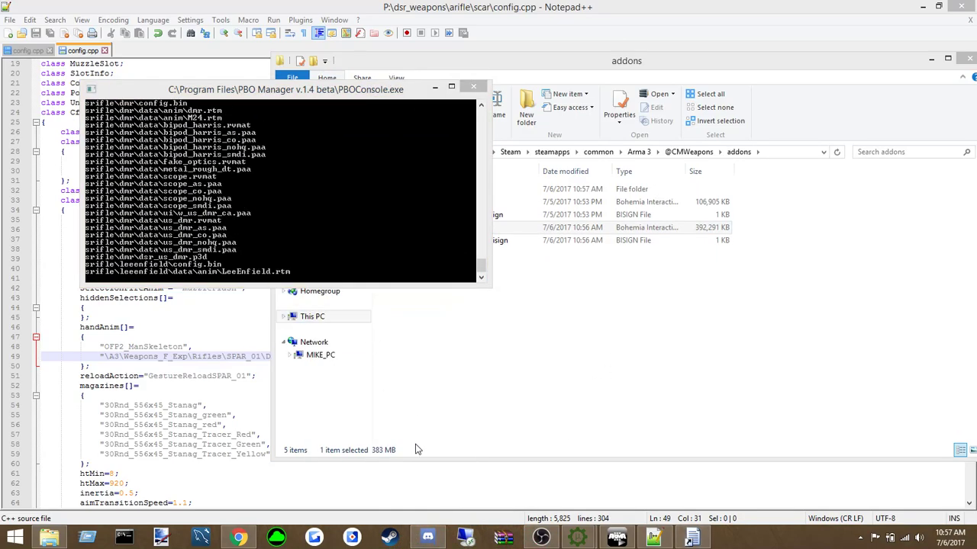
pyautogui.click(371, 313)
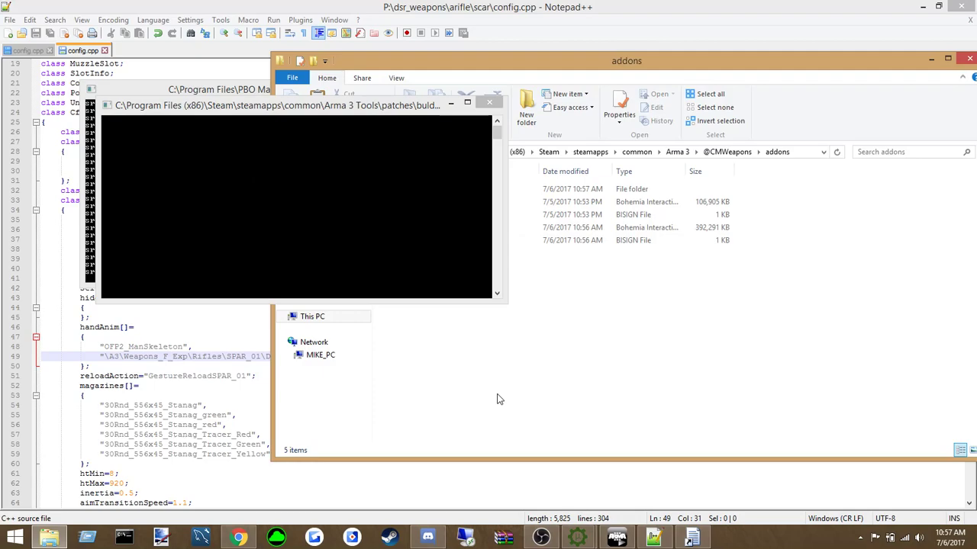
# Review the handAnim, reloadAction and magazines entries of DSR_arifle_SCAR_base_F in the scar config.cpp
pyautogui.click(222, 383)
pyautogui.scroll(-1, 222, 380)
pyautogui.scroll(-1, 113, 317)
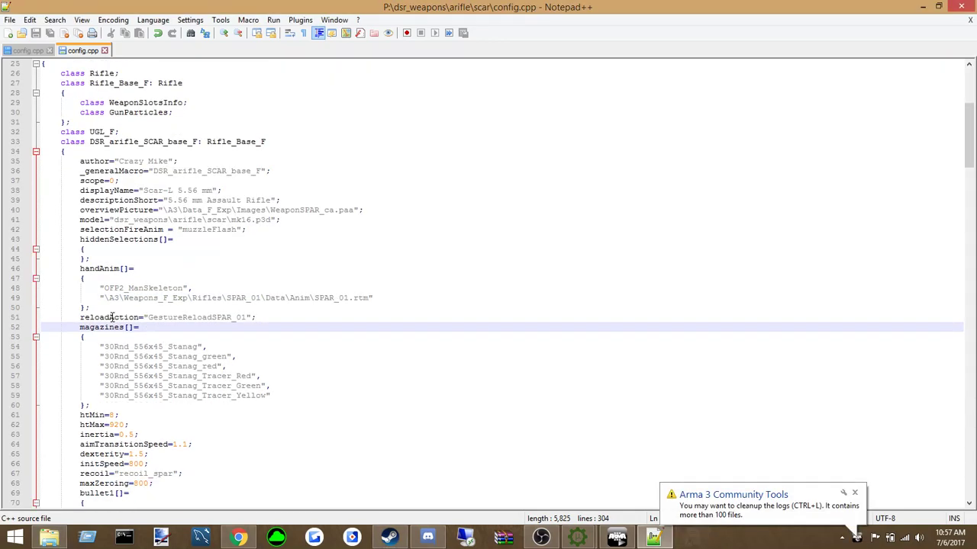
pyautogui.click(169, 317)
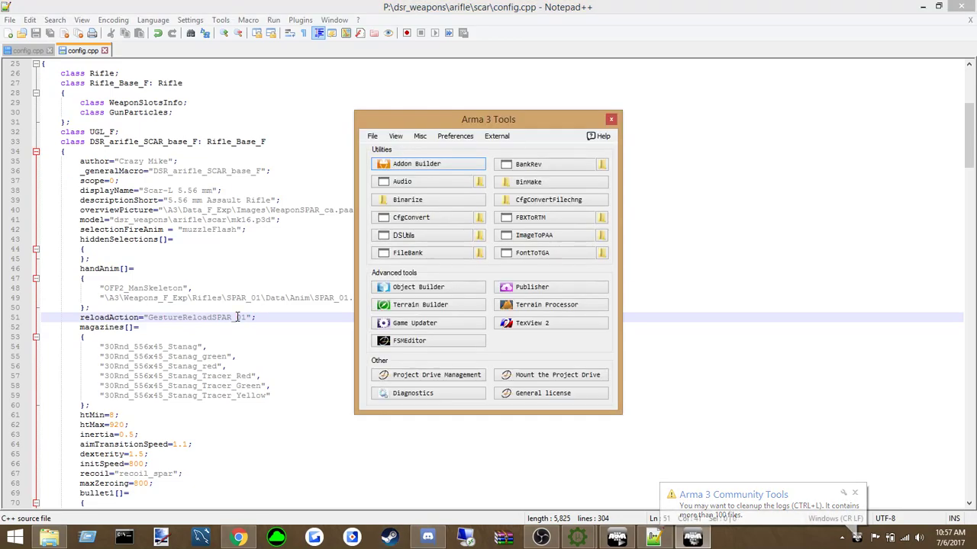
pyautogui.click(858, 494)
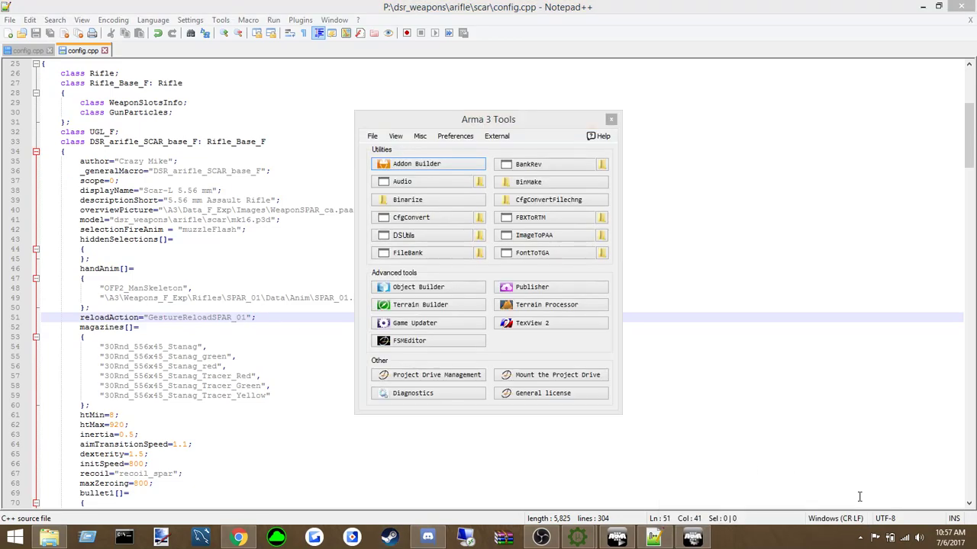
pyautogui.click(184, 298)
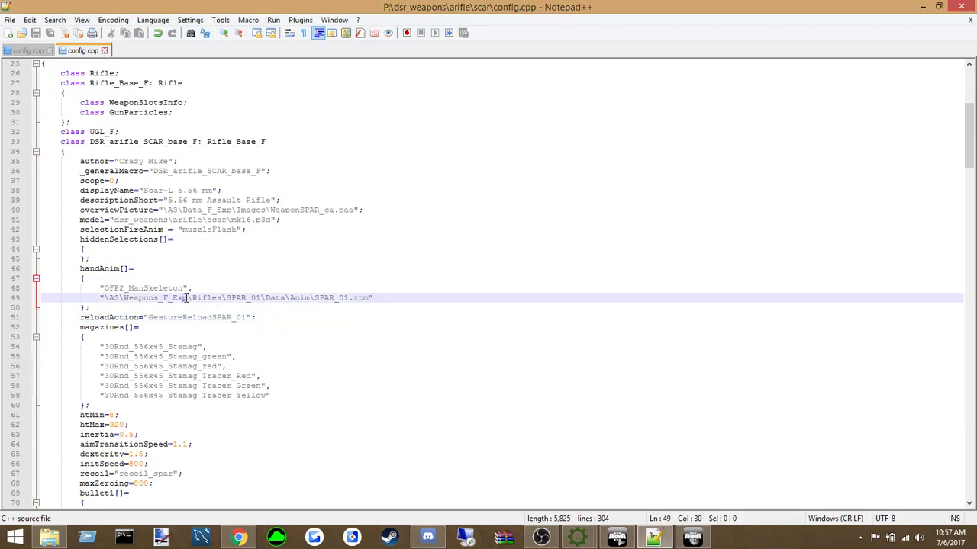
pyautogui.click(203, 328)
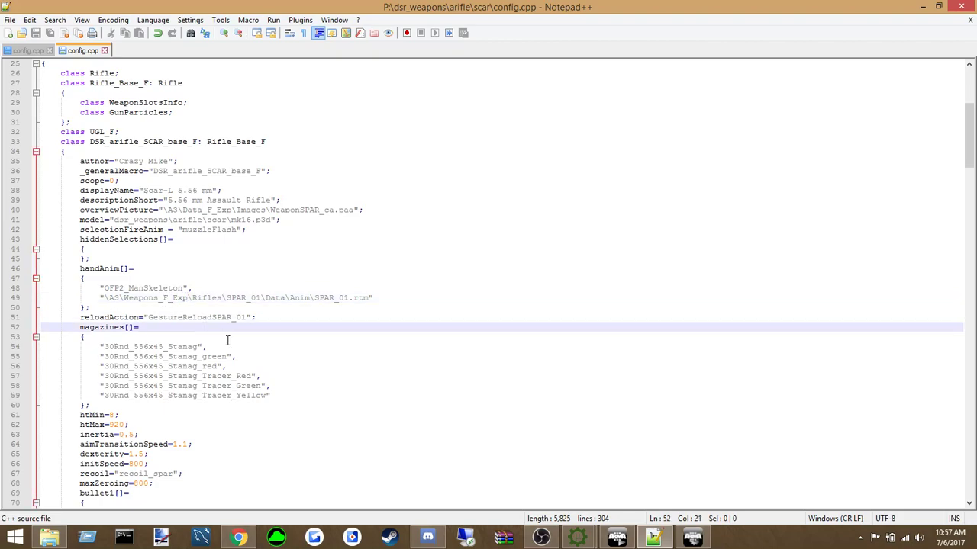
pyautogui.hotkey('ctrl', 'f')
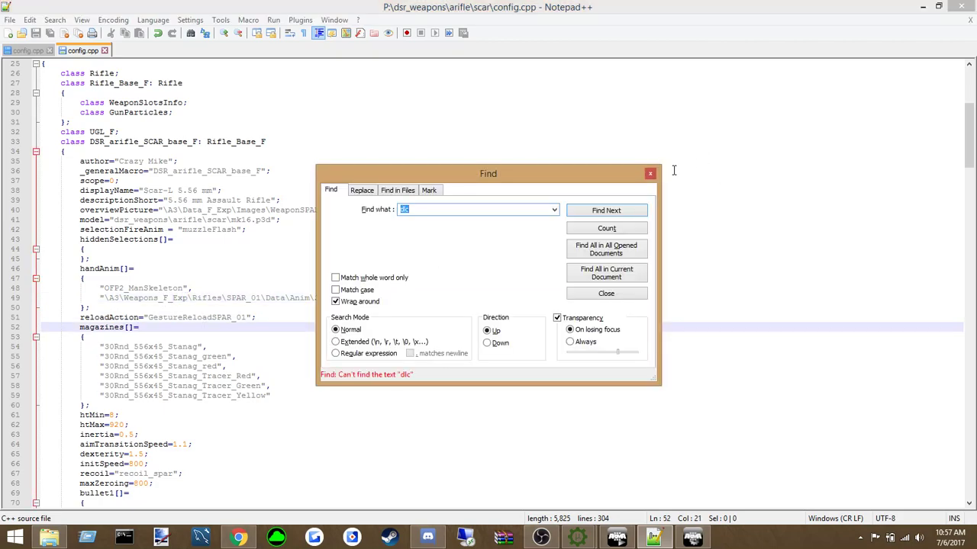
pyautogui.click(650, 174)
pyautogui.click(277, 287)
# Switch to Arma 3 Tools, start CfgConvert and browse for the source file in Steam's common folder
pyautogui.hotkey('alt', 'Tab')
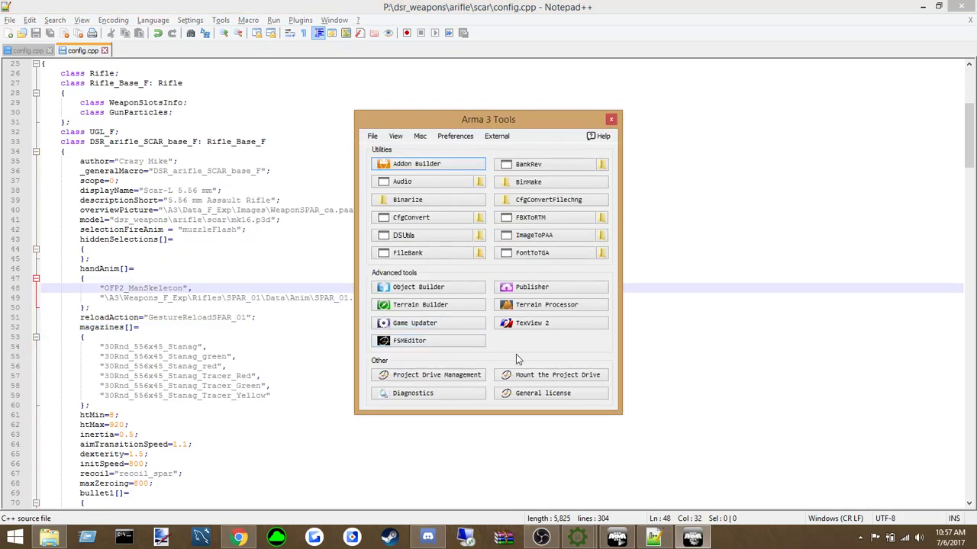
pyautogui.click(419, 220)
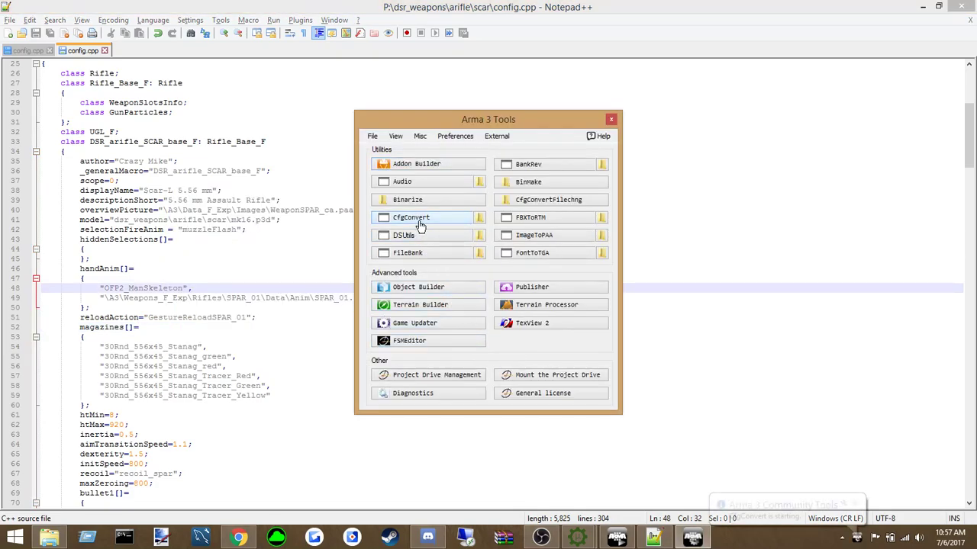
pyautogui.click(262, 153)
pyautogui.click(418, 242)
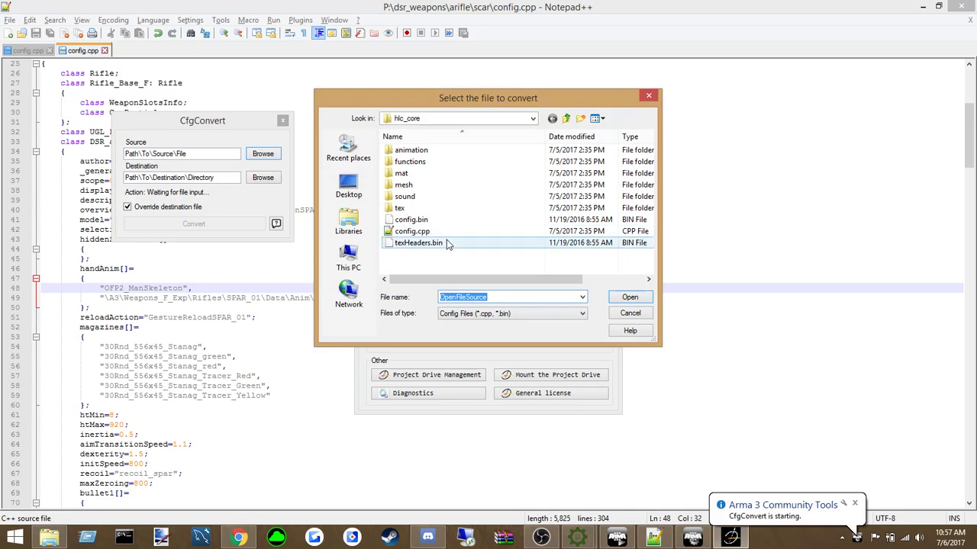
pyautogui.click(363, 191)
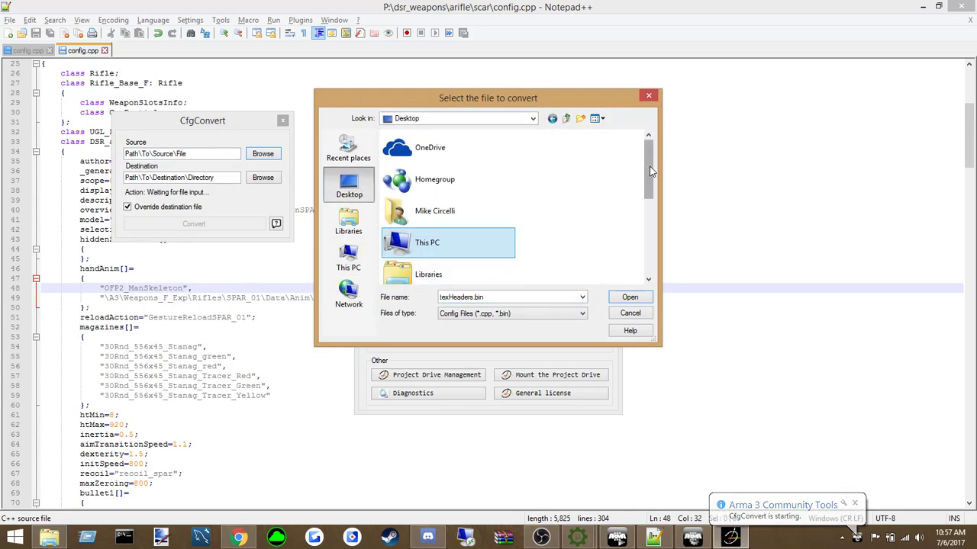
pyautogui.moveTo(651, 171); pyautogui.dragTo(655, 262)
pyautogui.click(61, 541)
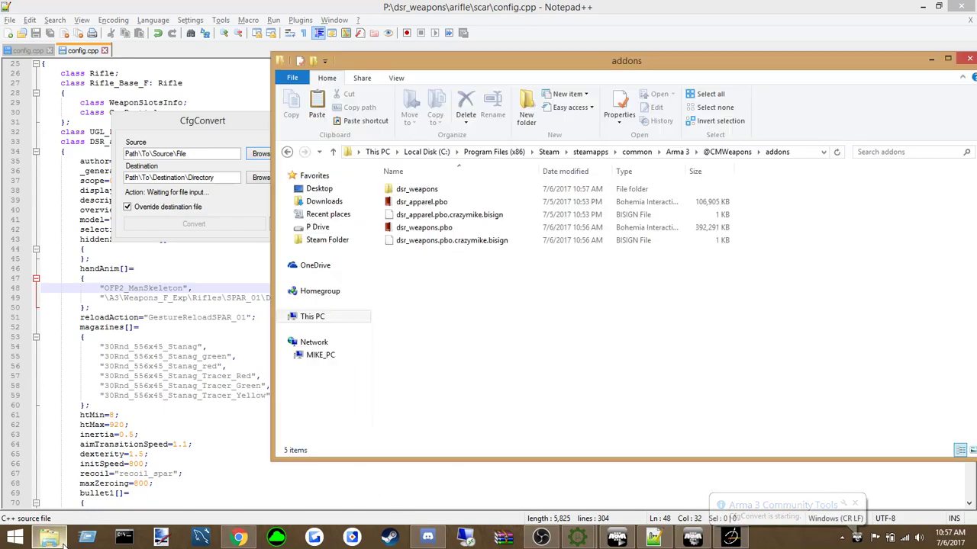
pyautogui.click(63, 541)
pyautogui.doubleClick(431, 271)
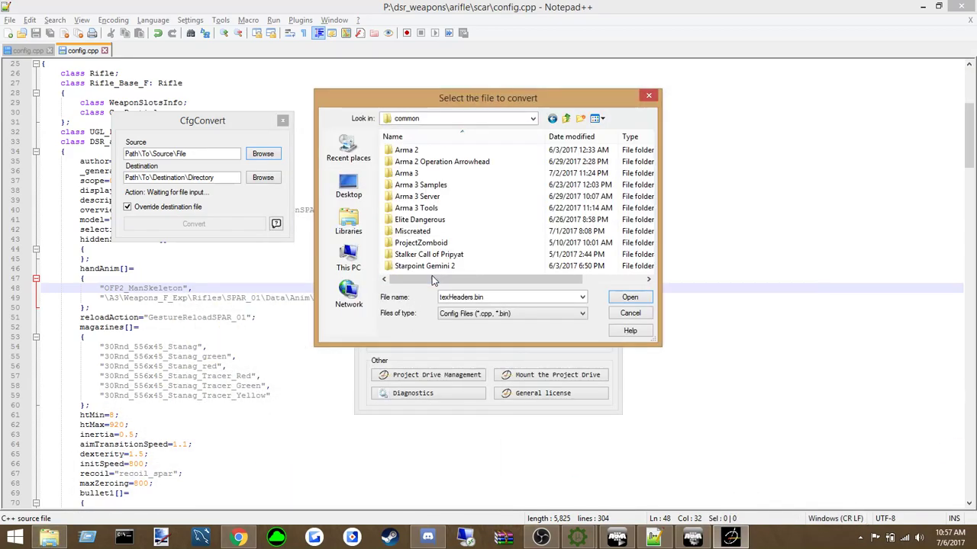
pyautogui.doubleClick(426, 183)
pyautogui.doubleClick(426, 185)
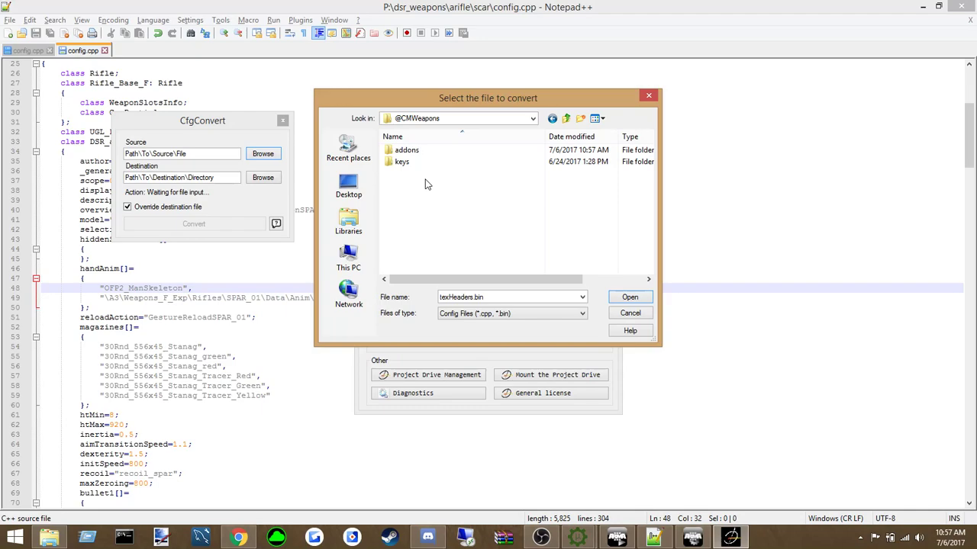
pyautogui.doubleClick(413, 150)
pyautogui.doubleClick(413, 152)
pyautogui.click(411, 242)
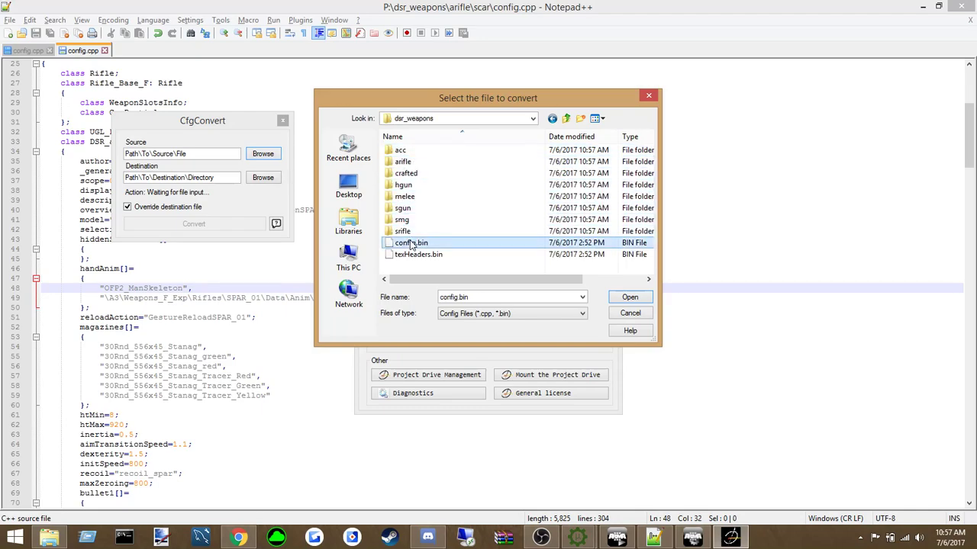
pyautogui.press('Return')
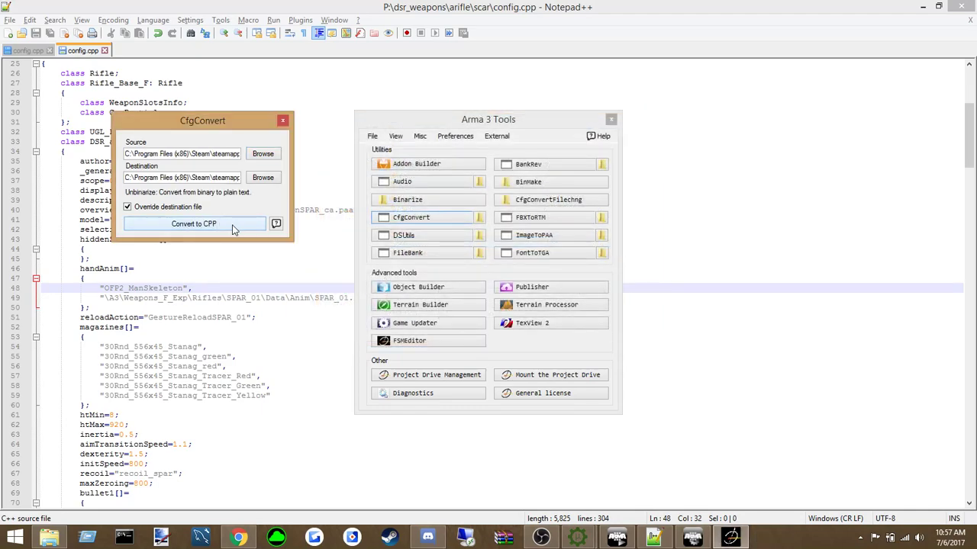
pyautogui.click(282, 122)
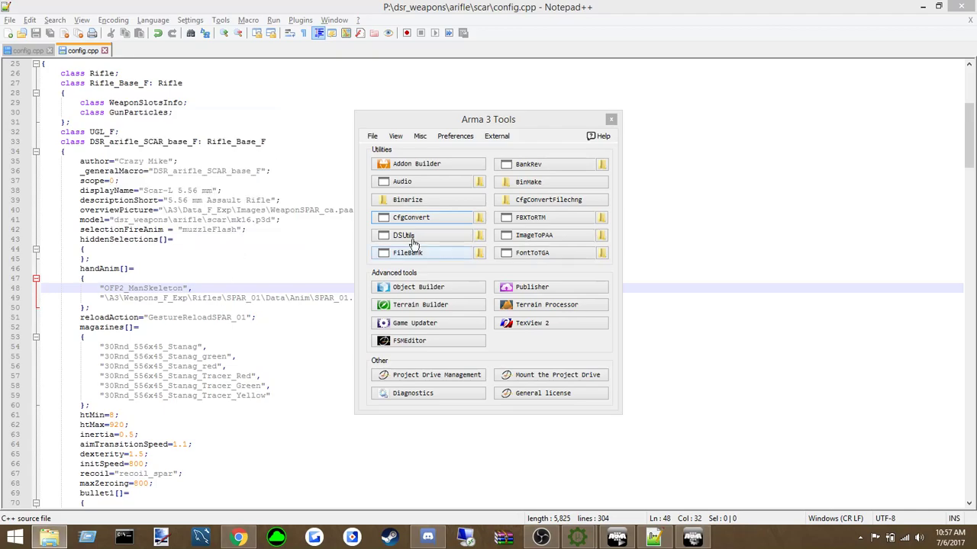
# Open the converted config.cpp from the unpacked dsr_weapons folder and examine its requiredAddons and weapons lists
pyautogui.click(50, 538)
pyautogui.doubleClick(422, 190)
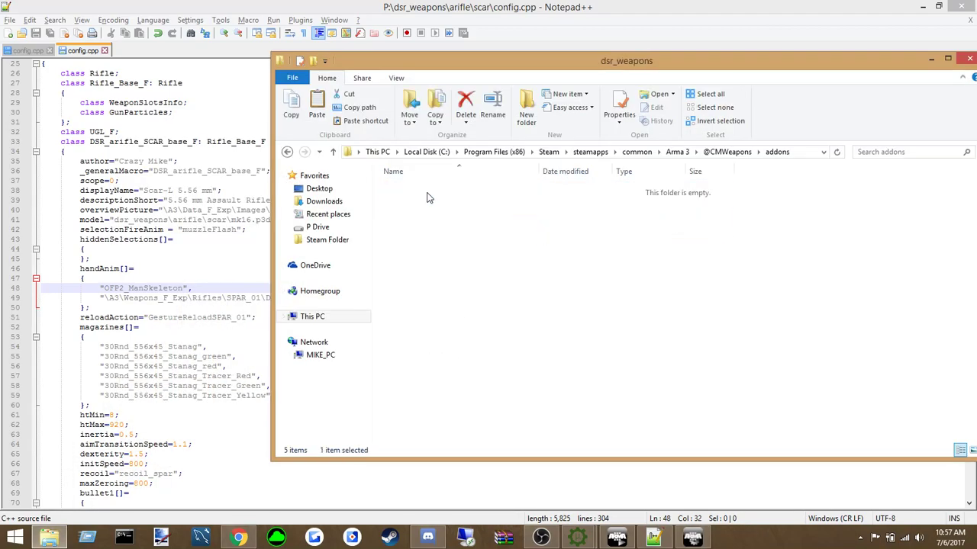
pyautogui.doubleClick(422, 329)
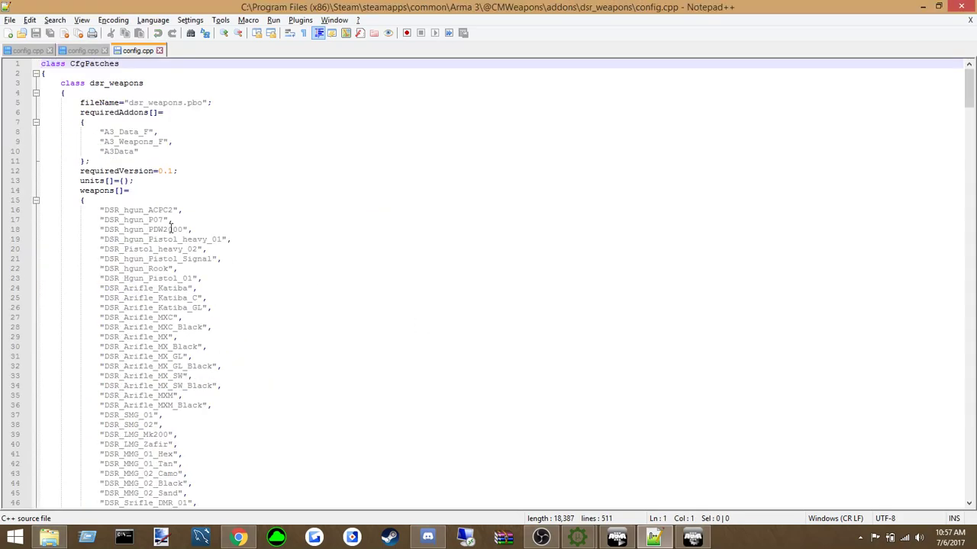
pyautogui.scroll(-7, 171, 229)
pyautogui.scroll(5, 99, 154)
pyautogui.click(99, 154)
pyautogui.click(36, 142)
pyautogui.scroll(2, 76, 153)
pyautogui.click(135, 151)
pyautogui.click(138, 142)
pyautogui.click(143, 132)
pyautogui.click(144, 143)
pyautogui.click(152, 162)
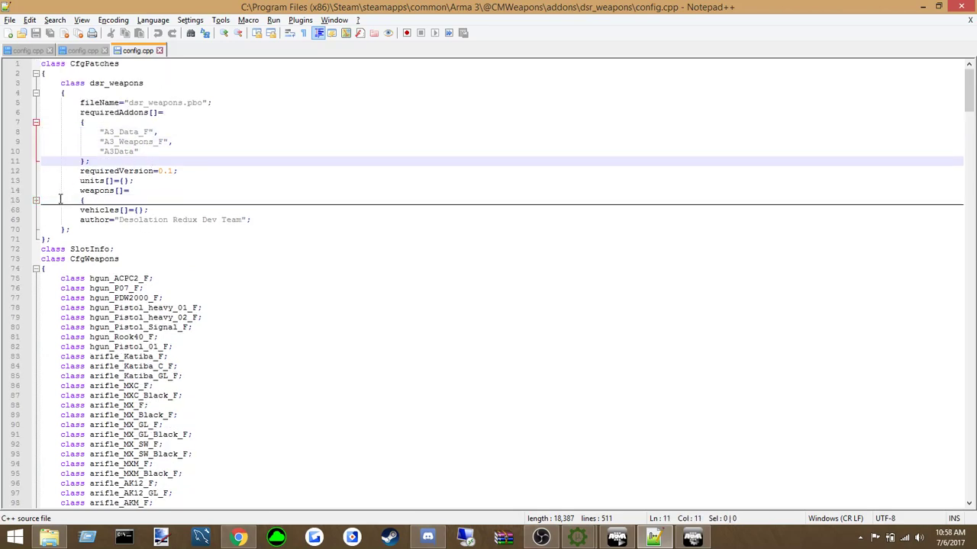
pyautogui.click(36, 203)
pyautogui.click(149, 268)
# Look through the CfgWeapons class declarations and DSR weapon definitions, then close the converted dsr_weapons config
pyautogui.scroll(-20, 150, 269)
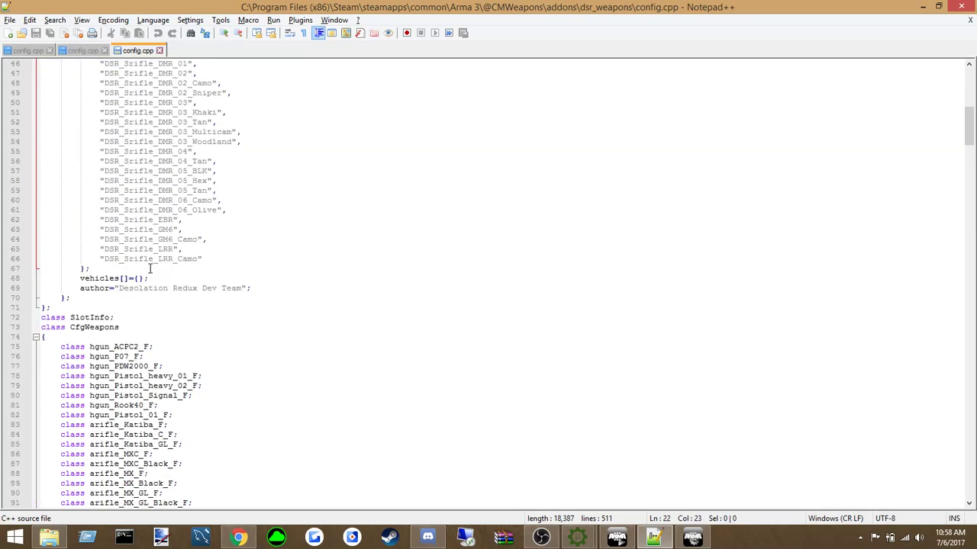
pyautogui.scroll(-13, 150, 269)
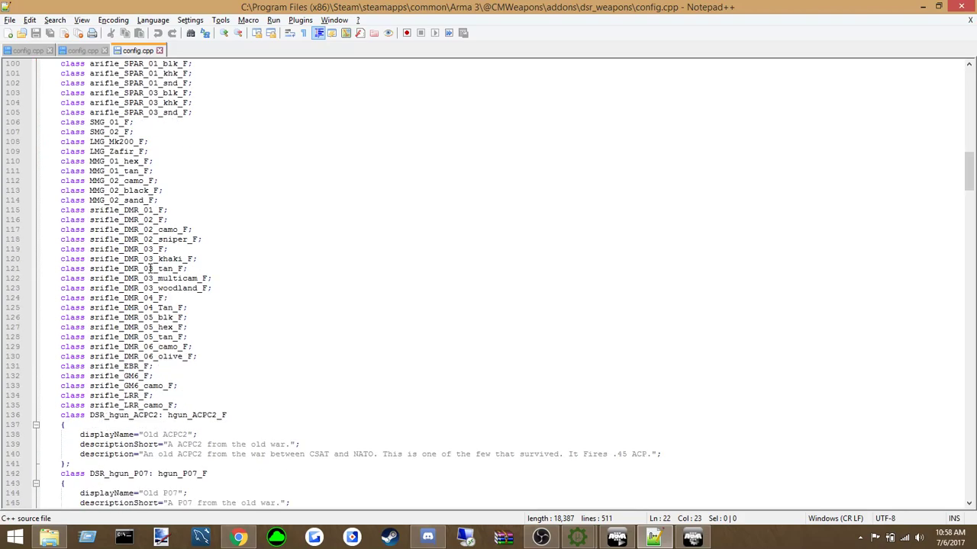
pyautogui.scroll(-20, 150, 269)
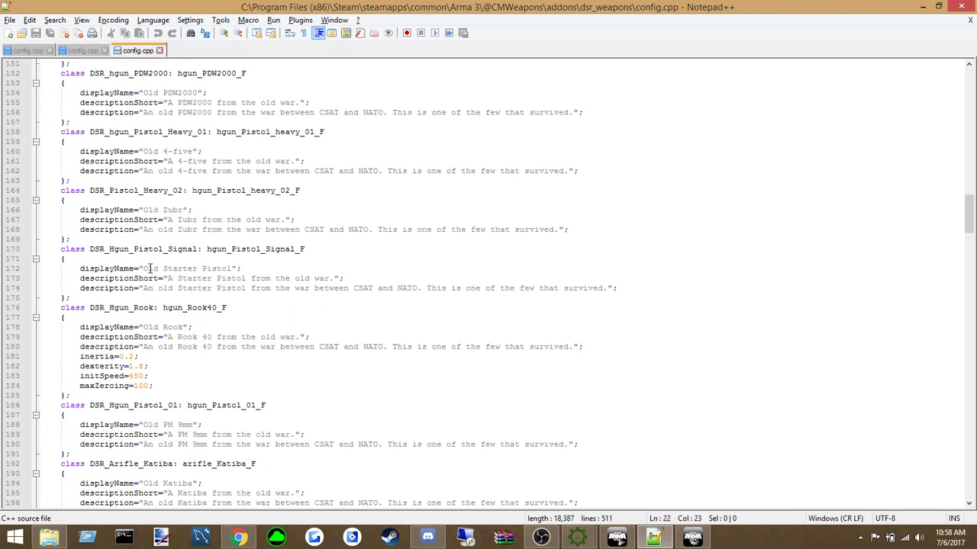
pyautogui.click(160, 50)
# Switch to File Explorer and open the arifle\scar folder inside the unpacked dsr_weapons
pyautogui.hotkey('alt', 'Tab')
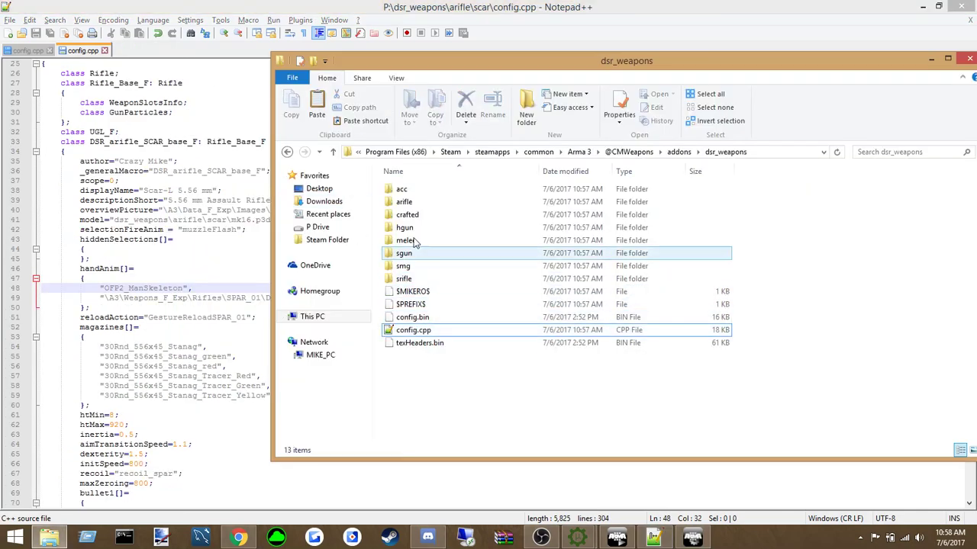
pyautogui.doubleClick(408, 201)
pyautogui.doubleClick(404, 279)
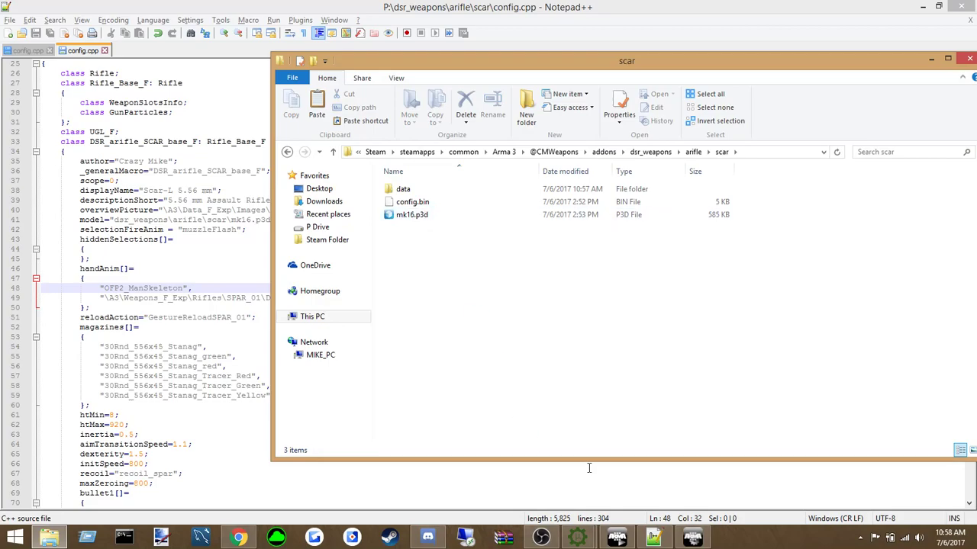
# Start CfgConvert again and convert the config.bin in the unpacked arifle\scar folder to CPP
pyautogui.click(410, 219)
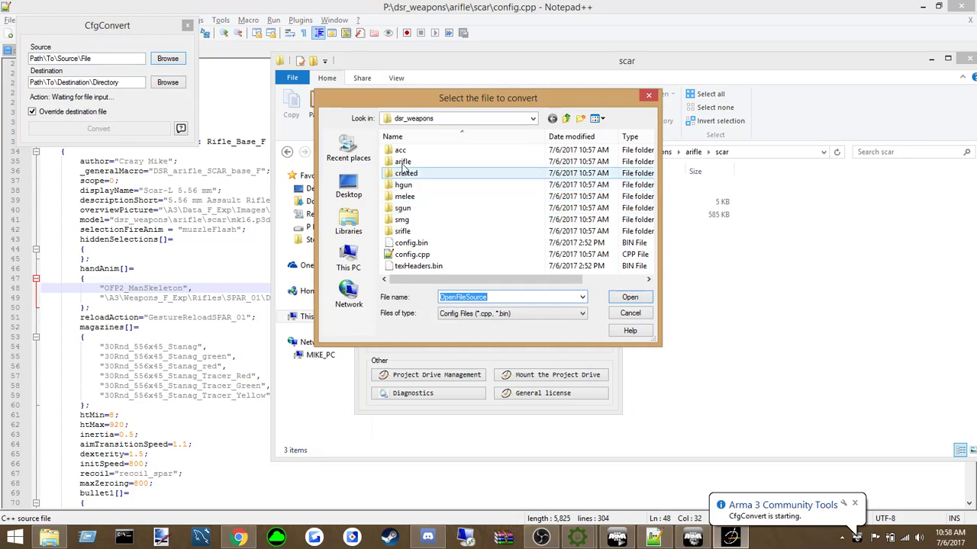
pyautogui.doubleClick(400, 151)
pyautogui.click(561, 119)
pyautogui.doubleClick(405, 162)
pyautogui.doubleClick(410, 230)
pyautogui.doubleClick(417, 163)
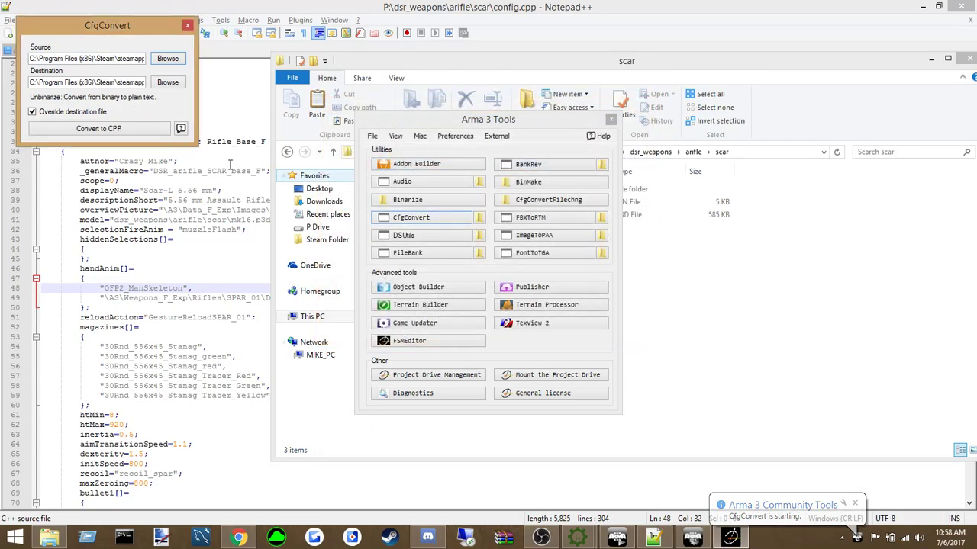
pyautogui.click(115, 128)
# Open the converted scar config.cpp, examine its requiredAddons, handAnim and reloadAction entries, and close it
pyautogui.click(712, 309)
pyautogui.doubleClick(413, 214)
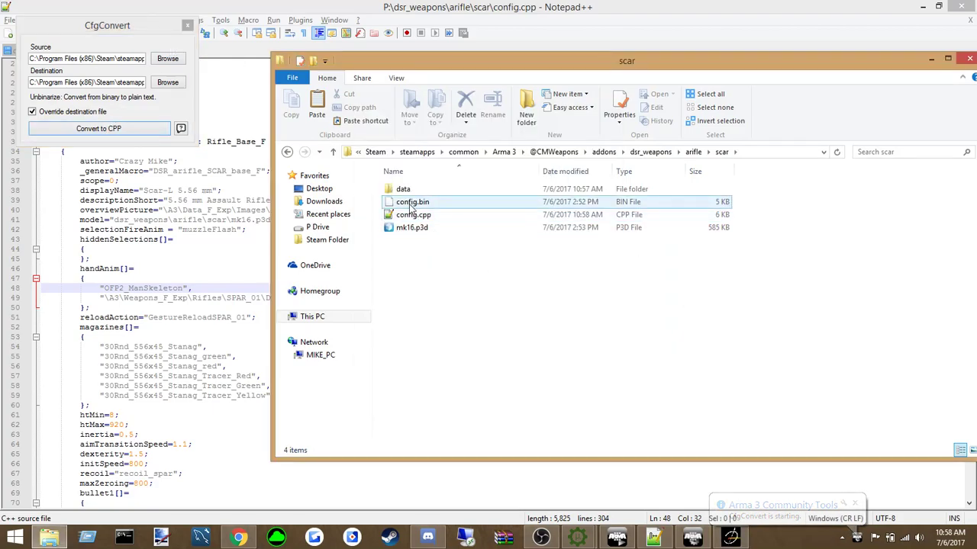
pyautogui.click(189, 171)
pyautogui.moveTo(189, 171); pyautogui.dragTo(280, 168)
pyautogui.click(281, 168)
pyautogui.scroll(-4, 276, 263)
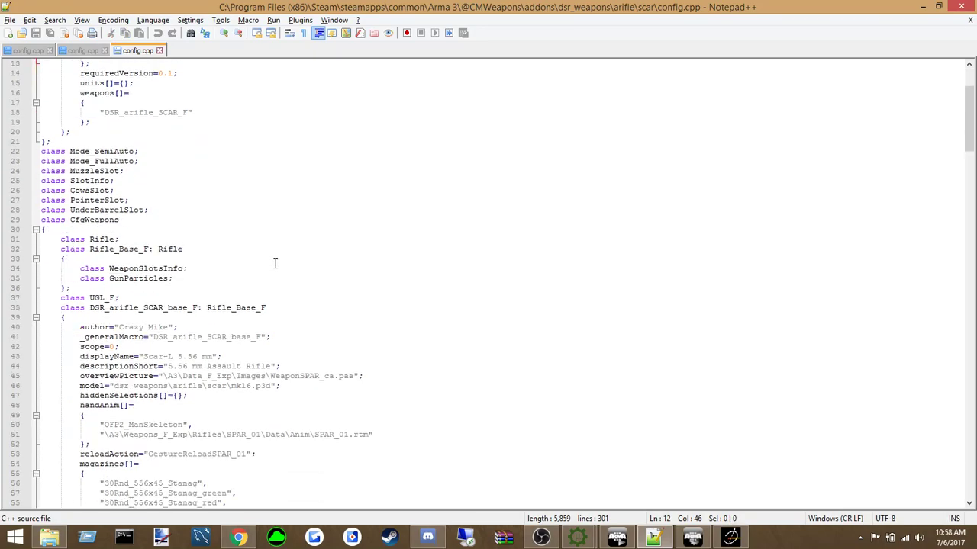
pyautogui.scroll(-1, 275, 263)
pyautogui.click(163, 405)
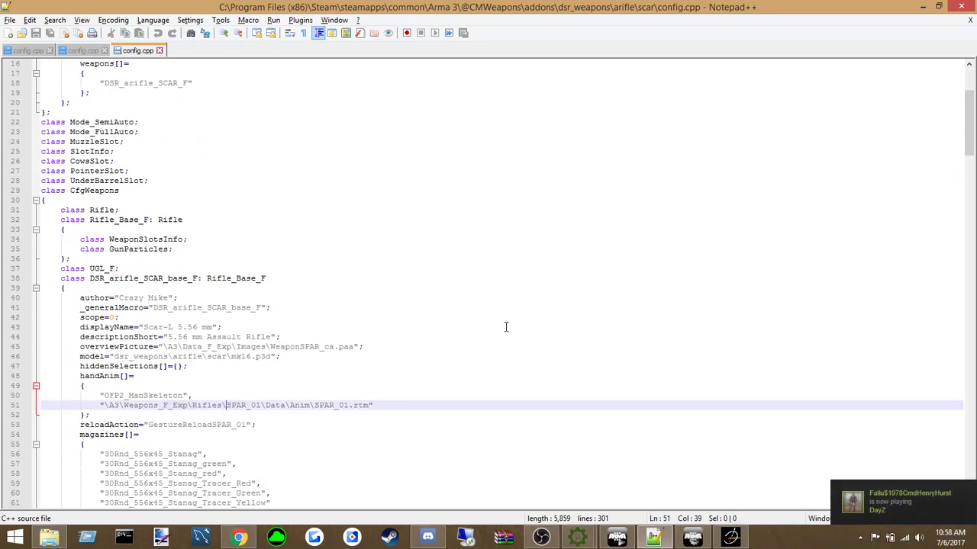
pyautogui.moveTo(973, 143); pyautogui.dragTo(961, 85)
pyautogui.click(621, 146)
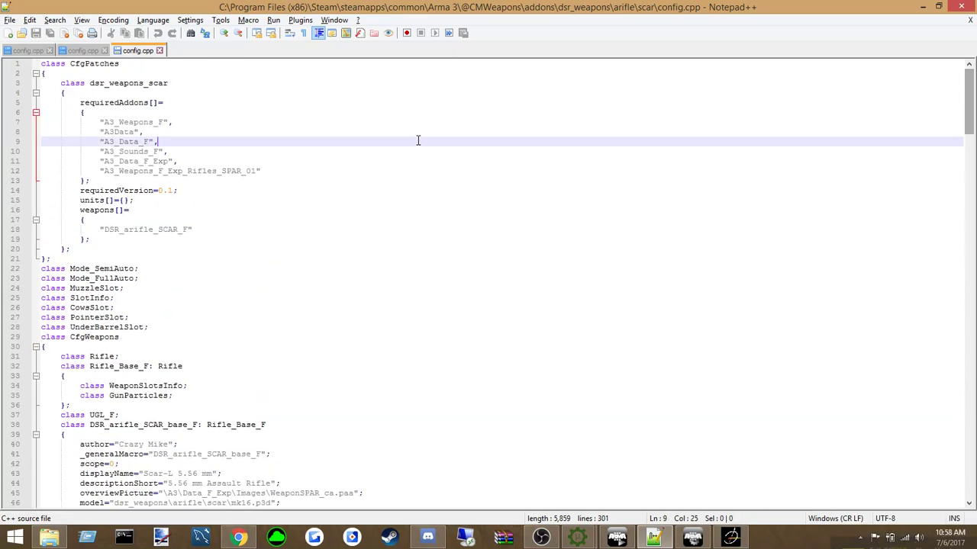
pyautogui.click(161, 50)
# Close the scar and ak74 config files, Notepad++ and CfgConvert, then bring up the Arma 3 Launcher
pyautogui.click(263, 210)
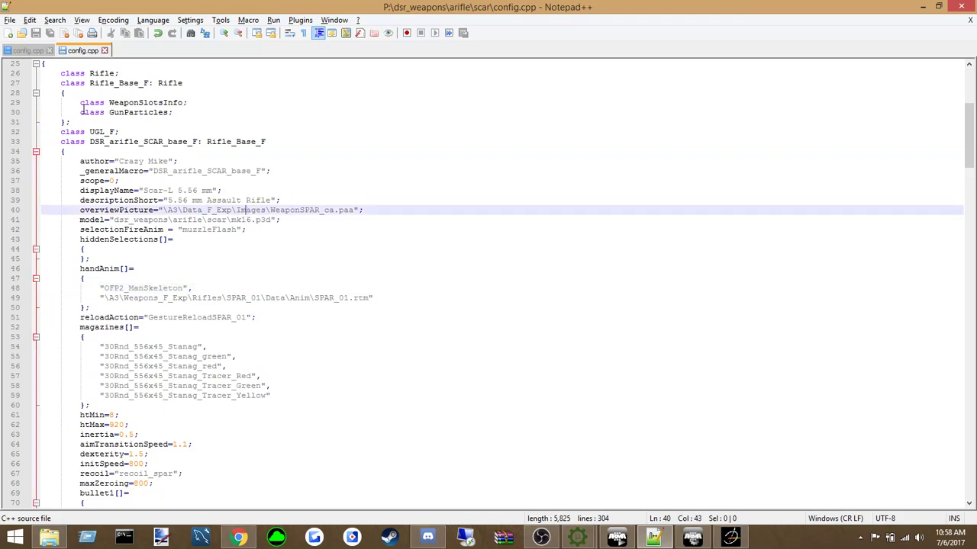
pyautogui.click(104, 50)
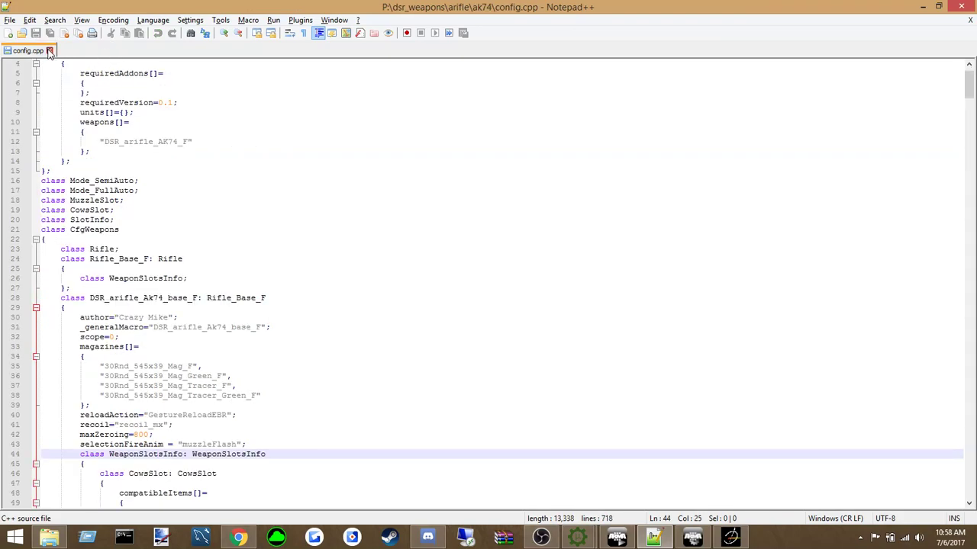
pyautogui.click(49, 51)
pyautogui.click(963, 7)
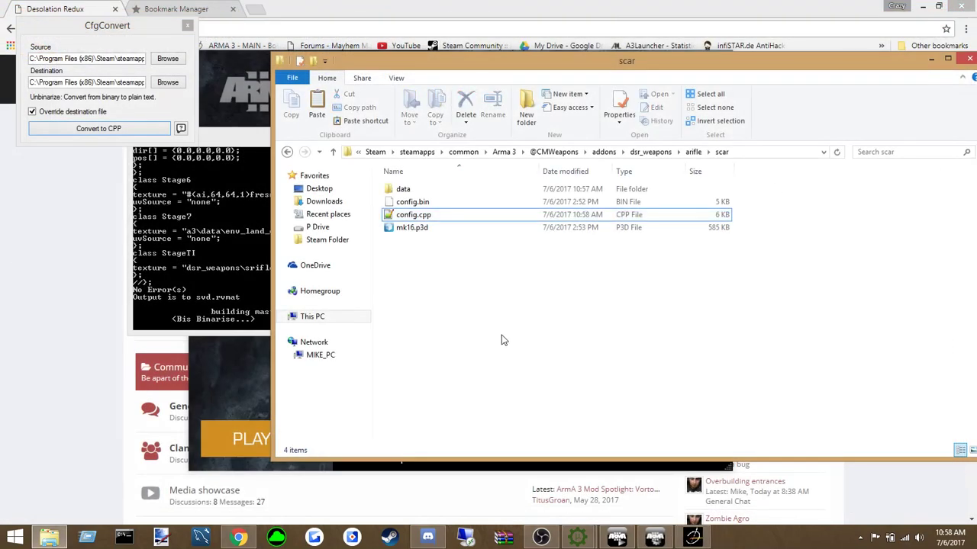
pyautogui.click(187, 27)
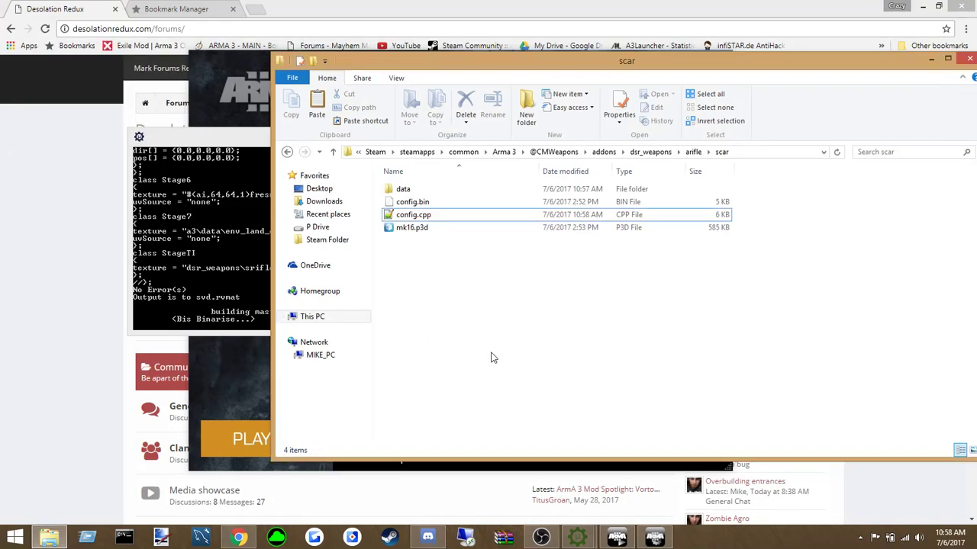
pyautogui.click(244, 374)
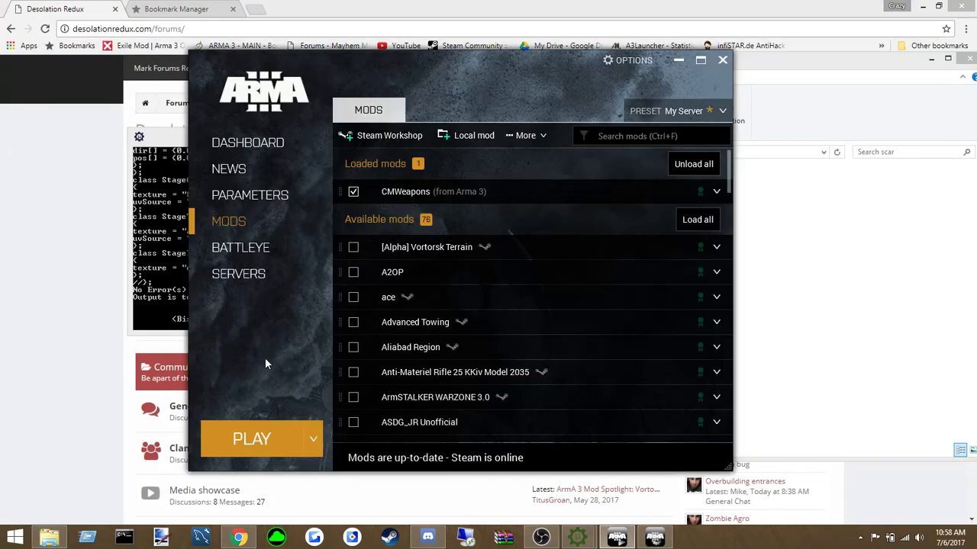
# Switch to the Desolation Redux forum in Chrome, open General Chat and read the first posts of the "Barter system possibility" thread
pyautogui.click(45, 309)
pyautogui.scroll(-3, 458, 332)
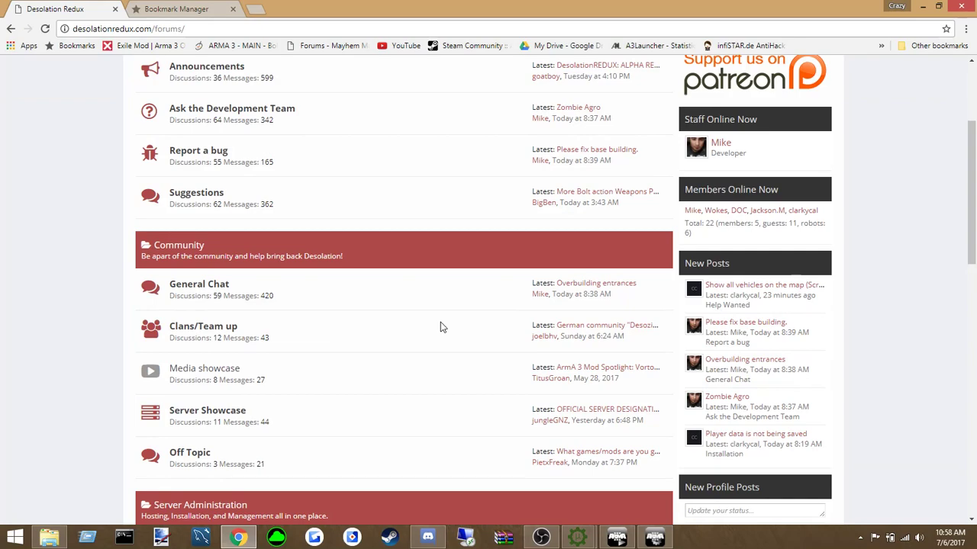
pyautogui.click(202, 284)
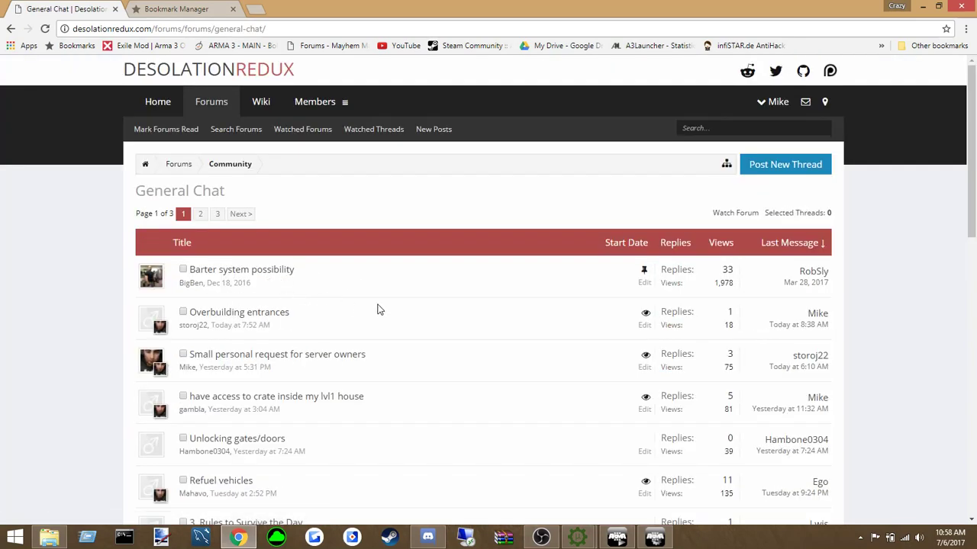
pyautogui.click(281, 273)
pyautogui.scroll(-5, 436, 370)
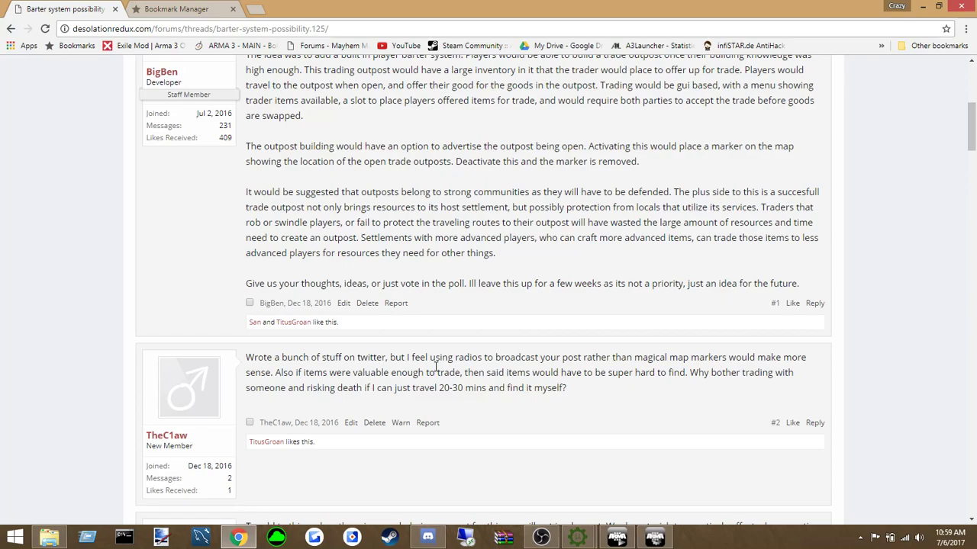
pyautogui.scroll(2, 436, 368)
pyautogui.scroll(1, 437, 370)
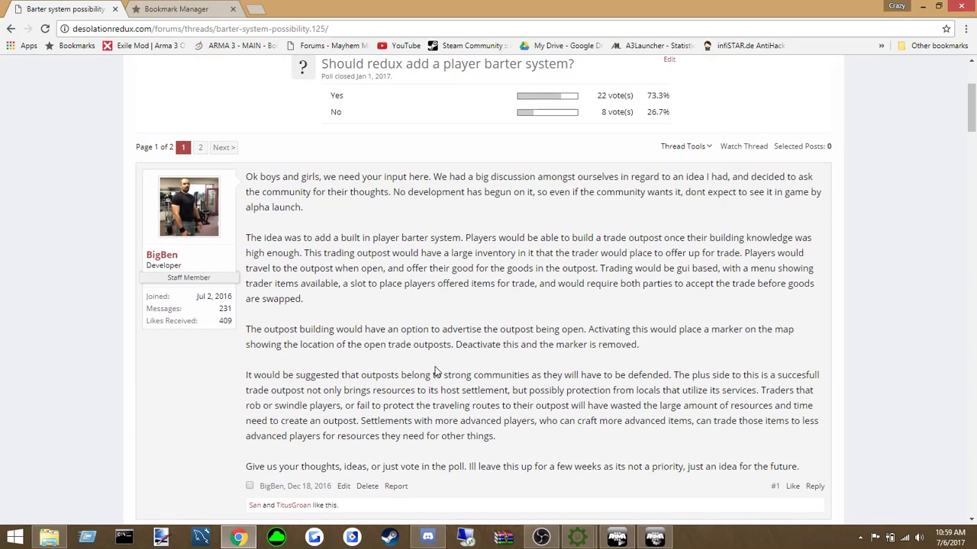
# Read through the replies on page 2 of the "Barter system possibility" thread down to the end
pyautogui.click(224, 147)
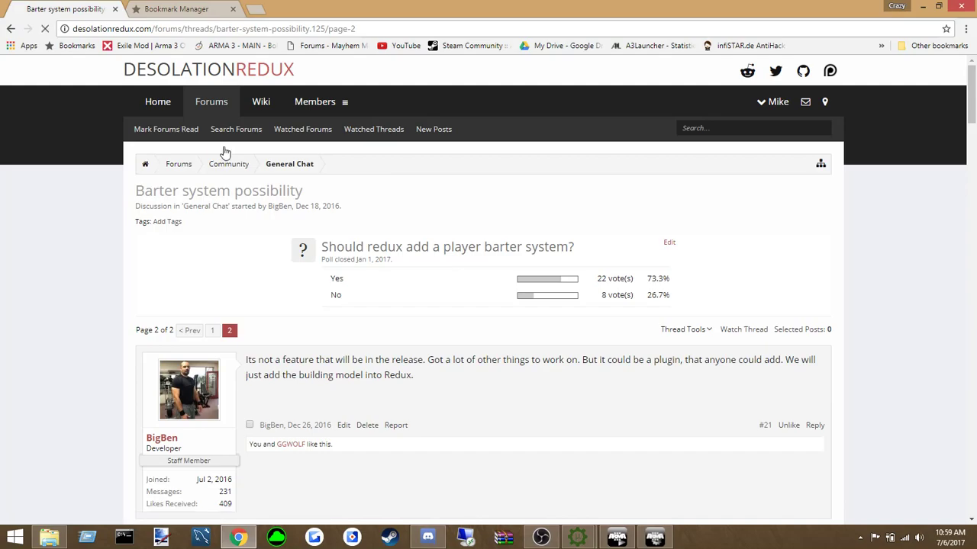
pyautogui.scroll(-4, 492, 317)
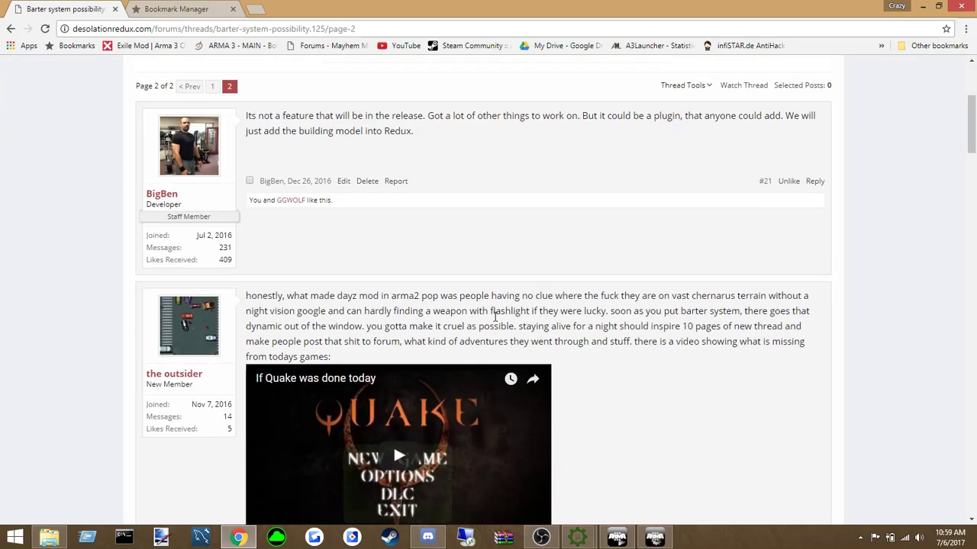
pyautogui.scroll(-4, 558, 333)
pyautogui.scroll(-5, 557, 333)
pyautogui.scroll(3, 558, 336)
pyautogui.scroll(-1, 558, 338)
pyautogui.scroll(-4, 558, 338)
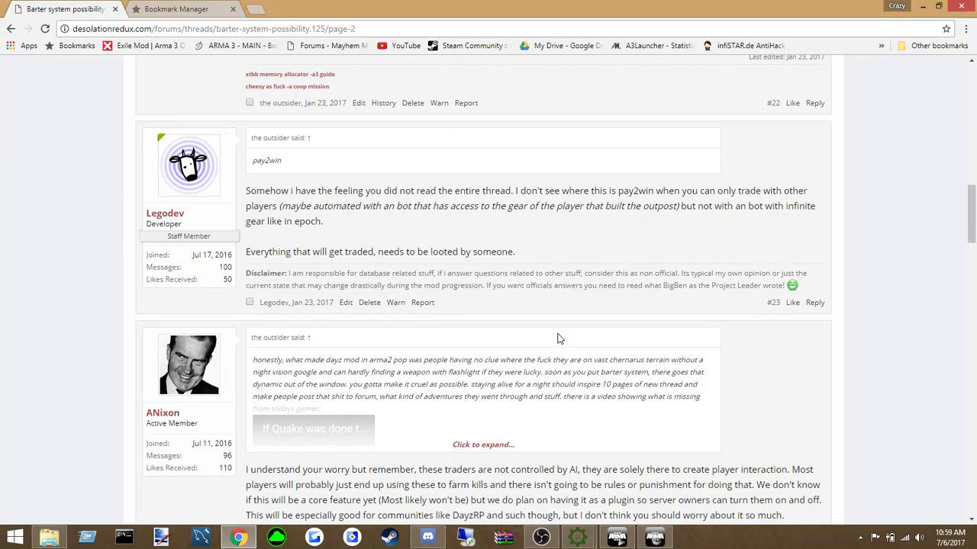
pyautogui.scroll(-2, 558, 338)
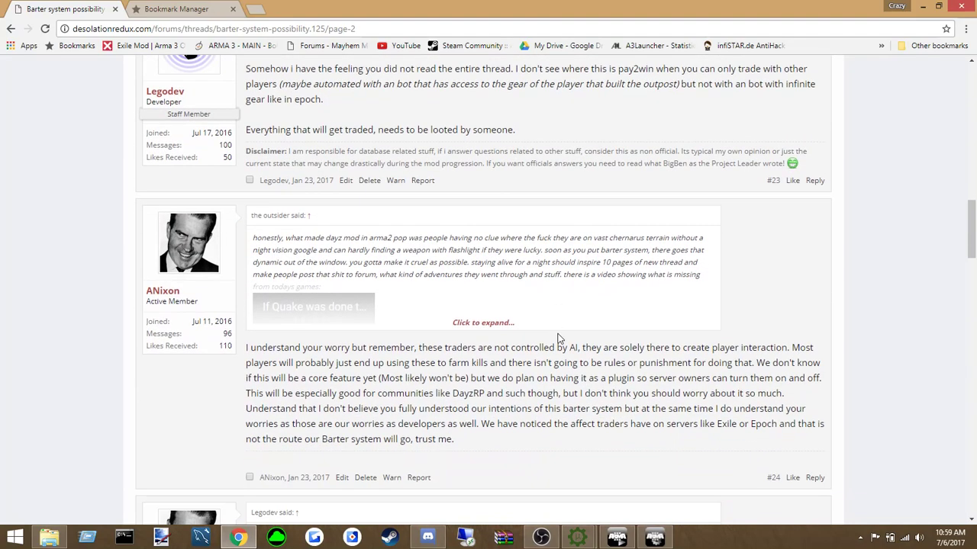
pyautogui.scroll(-20, 558, 338)
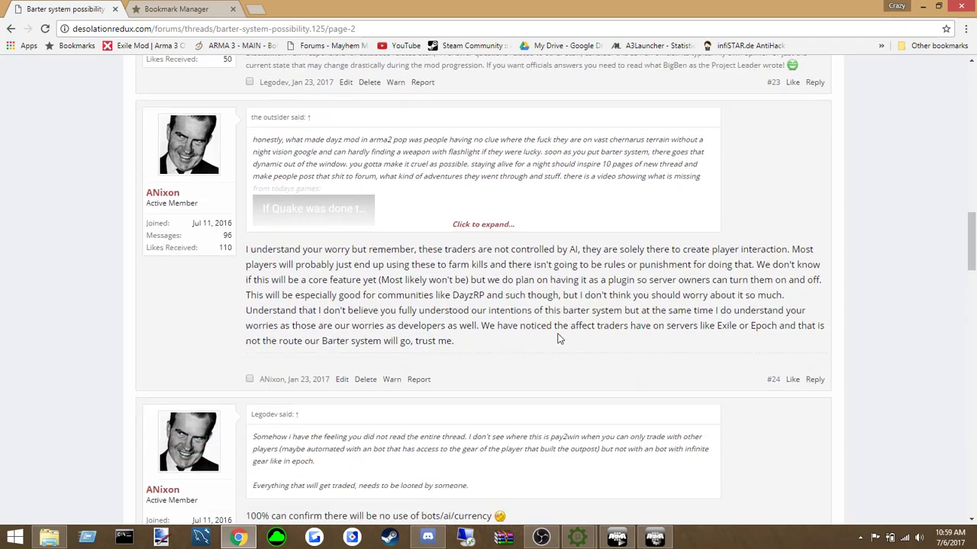
pyautogui.scroll(-10, 558, 336)
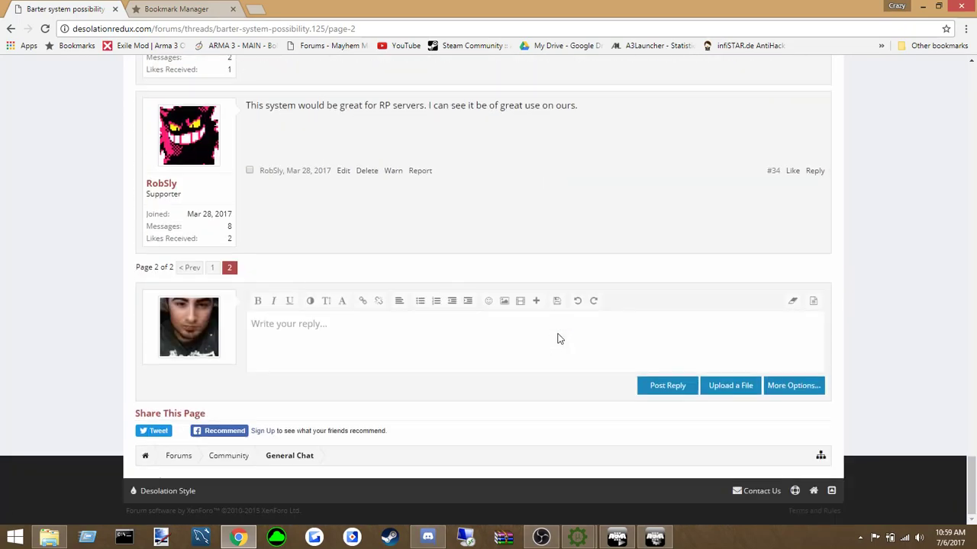
# Go back to the General Chat thread list and remove the Sticky setting from the "Barter system possibility" thread
pyautogui.click(12, 34)
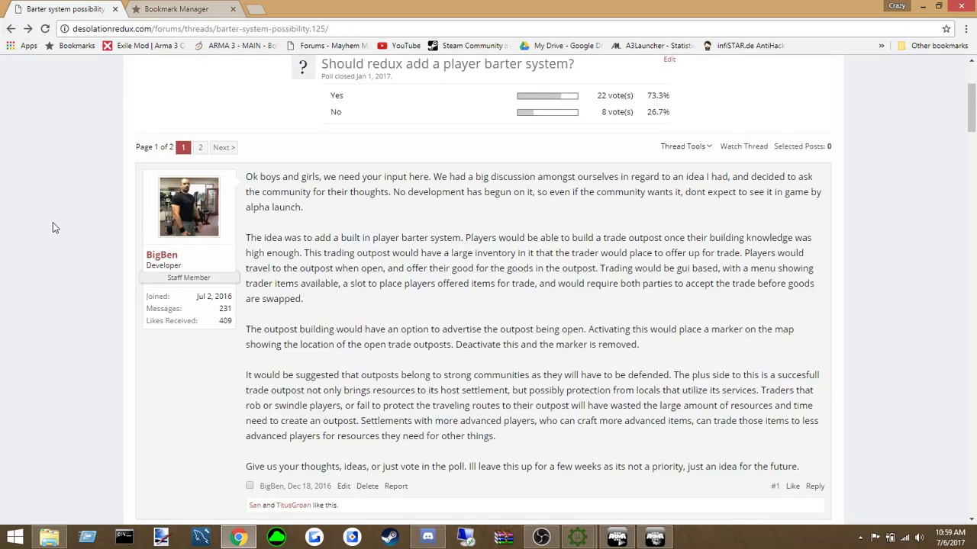
pyautogui.scroll(-3, 53, 222)
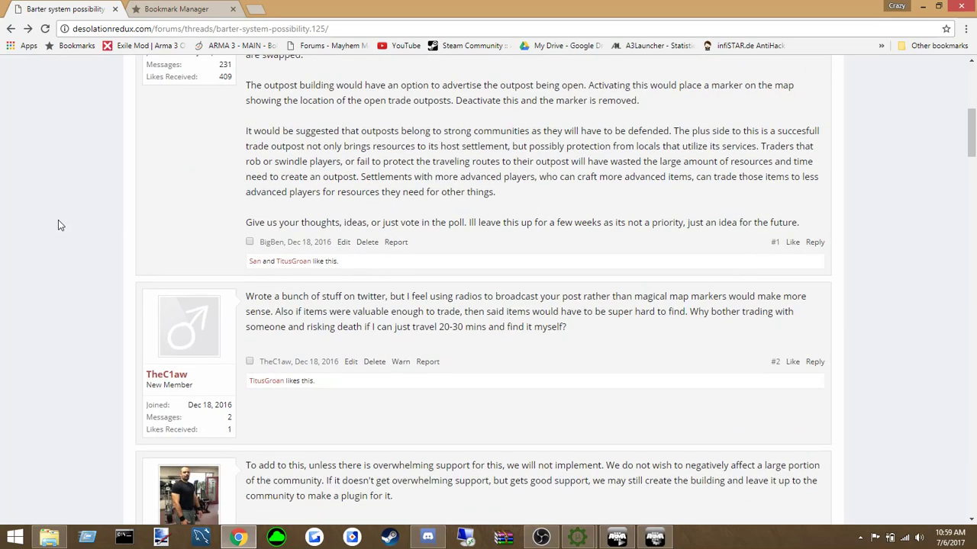
pyautogui.click(10, 32)
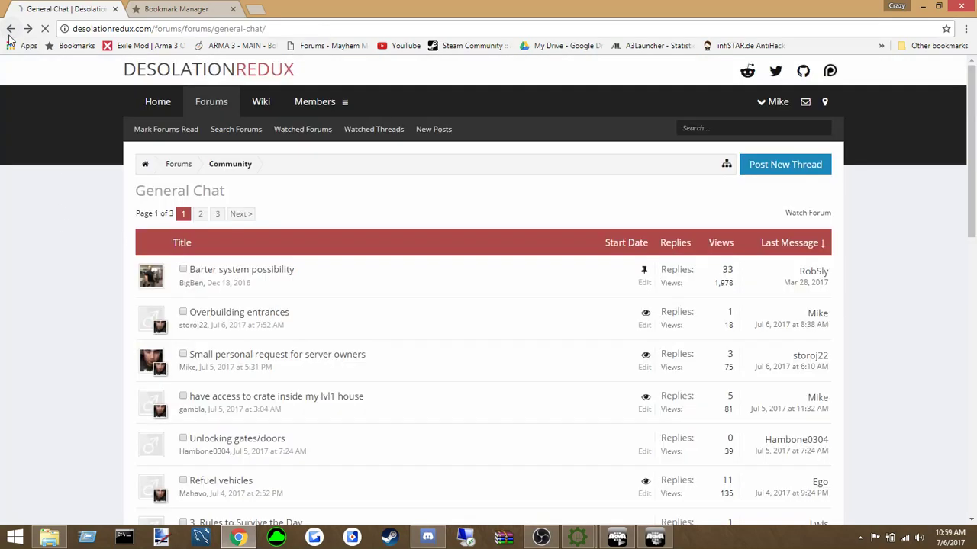
pyautogui.click(644, 282)
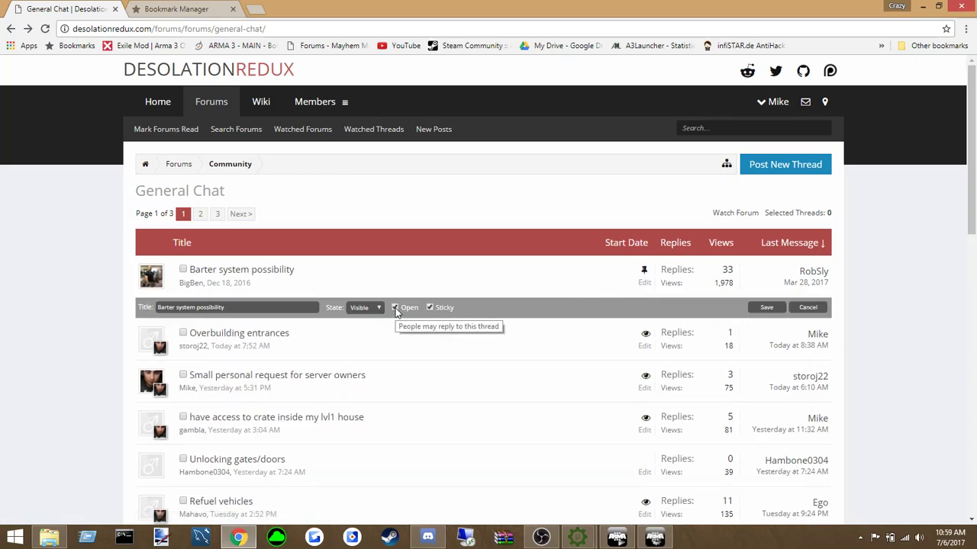
pyautogui.click(765, 308)
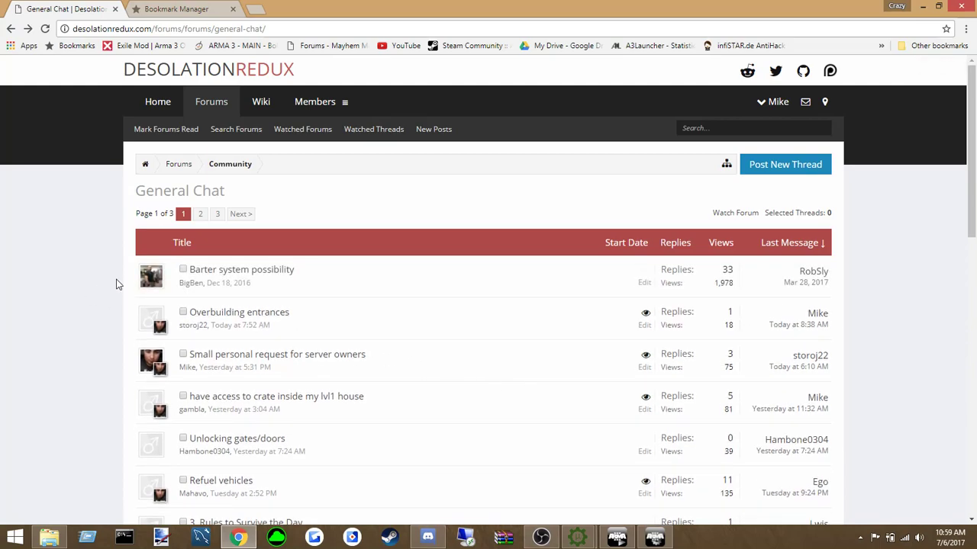
# Return to the main forum index and close the Arma 3 Tools window
pyautogui.click(200, 166)
pyautogui.click(654, 538)
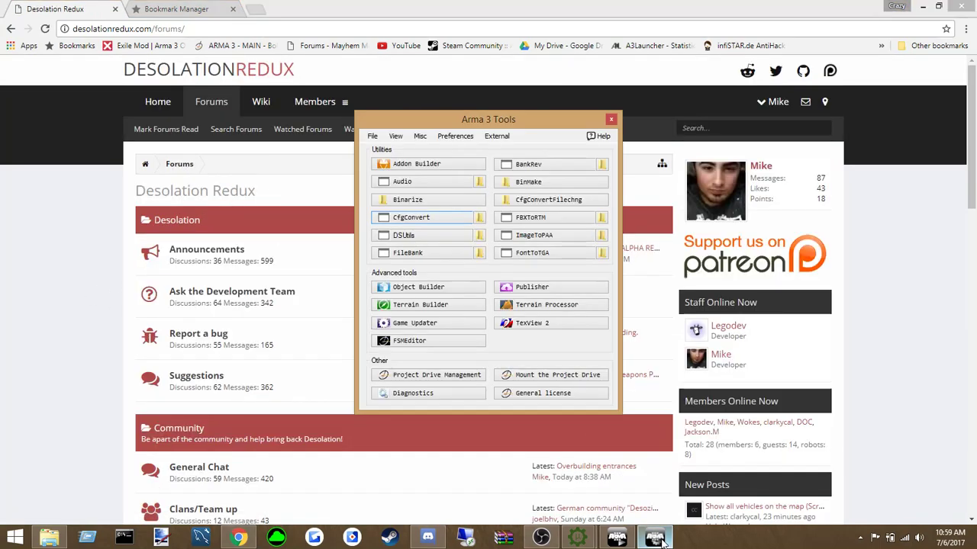
pyautogui.click(396, 449)
pyautogui.click(655, 538)
pyautogui.click(612, 119)
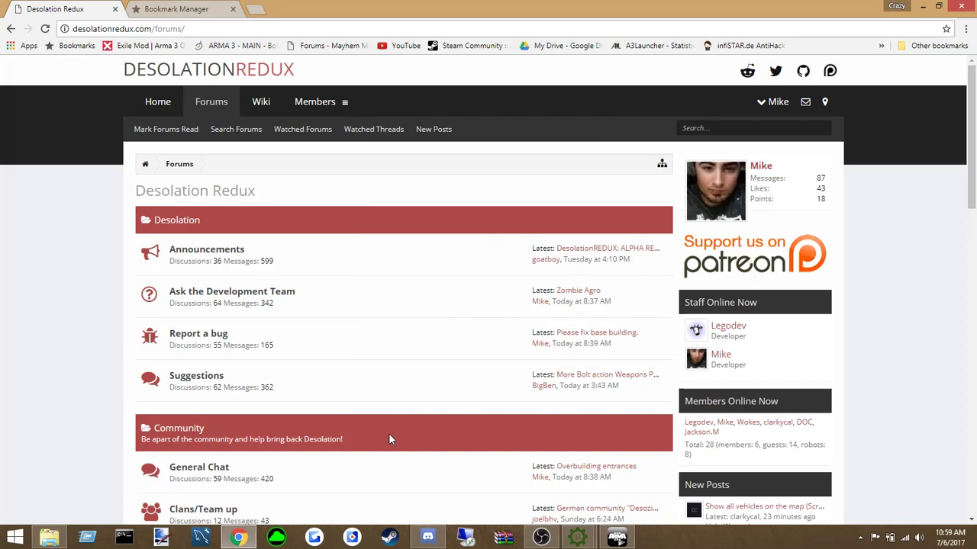
# Switch to File Explorer and open the dsr_weapons\arifle\scar\data folder on the P: drive
pyautogui.click(49, 538)
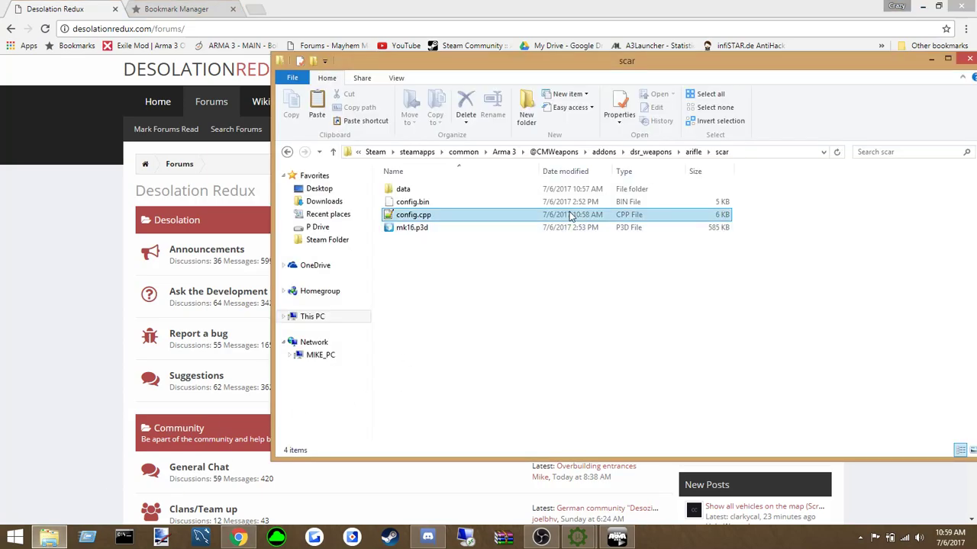
pyautogui.click(317, 227)
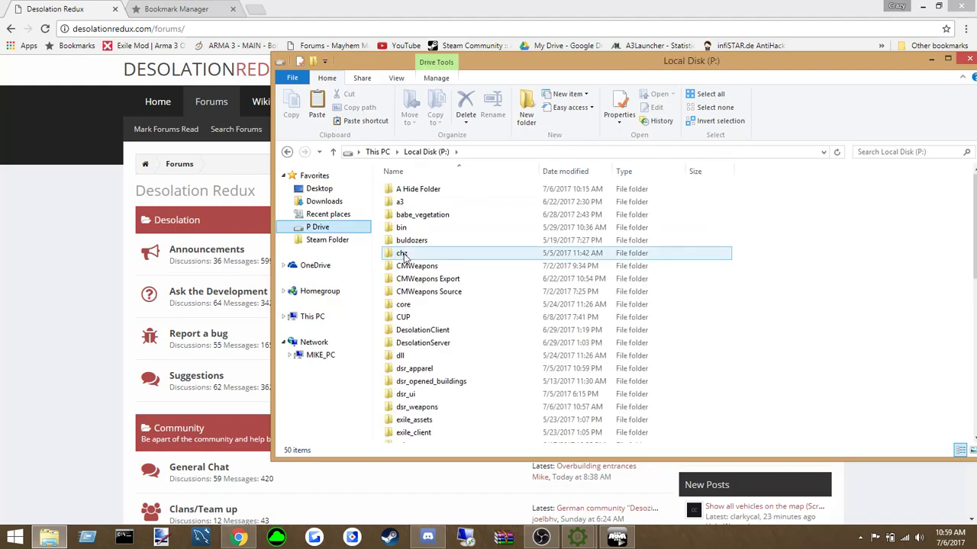
pyautogui.doubleClick(417, 407)
pyautogui.doubleClick(404, 202)
pyautogui.doubleClick(402, 291)
pyautogui.doubleClick(403, 189)
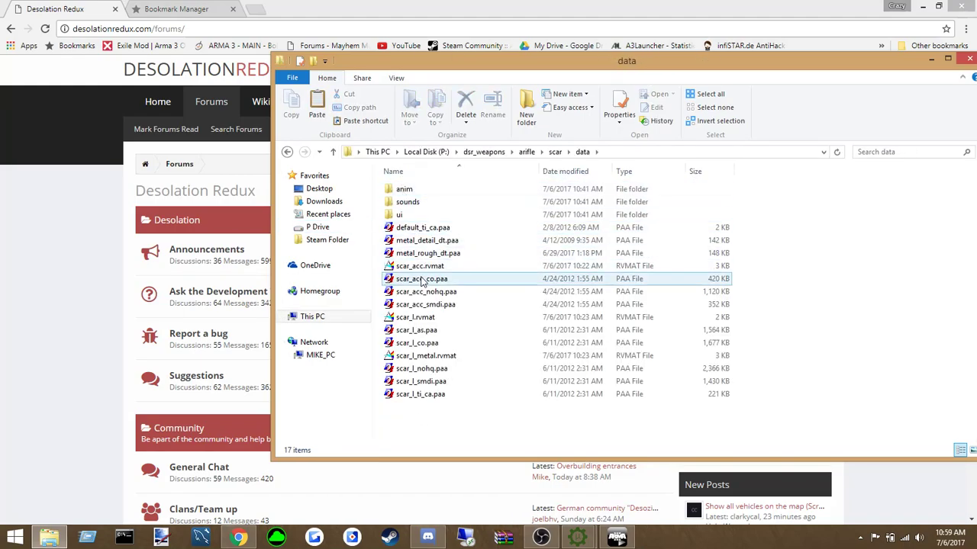
# Examine the scar_acc_co.paa texture in Texture Viewer and close it
pyautogui.click(422, 279)
pyautogui.scroll(-1, 250, 281)
pyautogui.scroll(-1, 250, 280)
pyautogui.scroll(1, 251, 281)
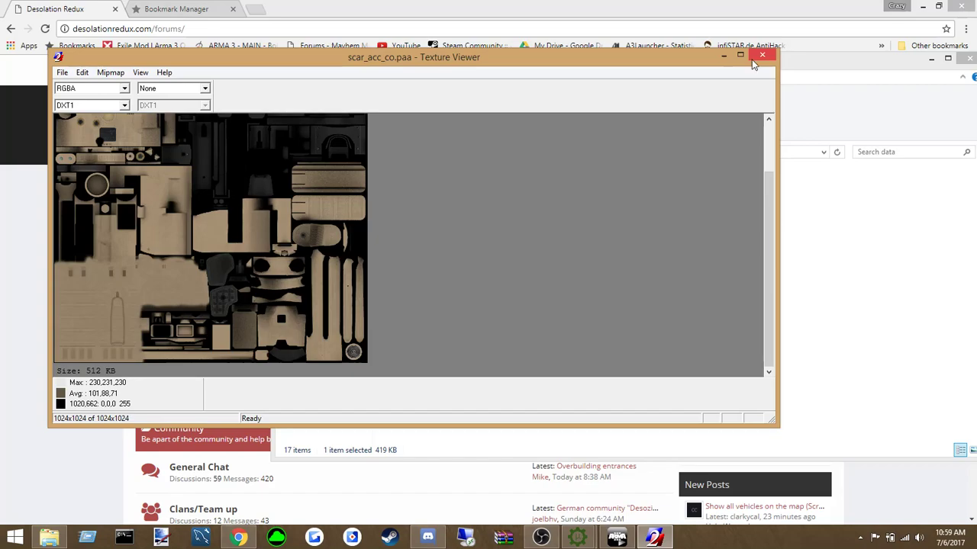
pyautogui.scroll(-1, 229, 223)
pyautogui.scroll(1, 229, 223)
pyautogui.click(762, 56)
# Reopen scar_acc_co.paa and save it in the data folder as scar_acc_co.png with the All Files type
pyautogui.click(418, 266)
pyautogui.click(418, 279)
pyautogui.rightClick(416, 282)
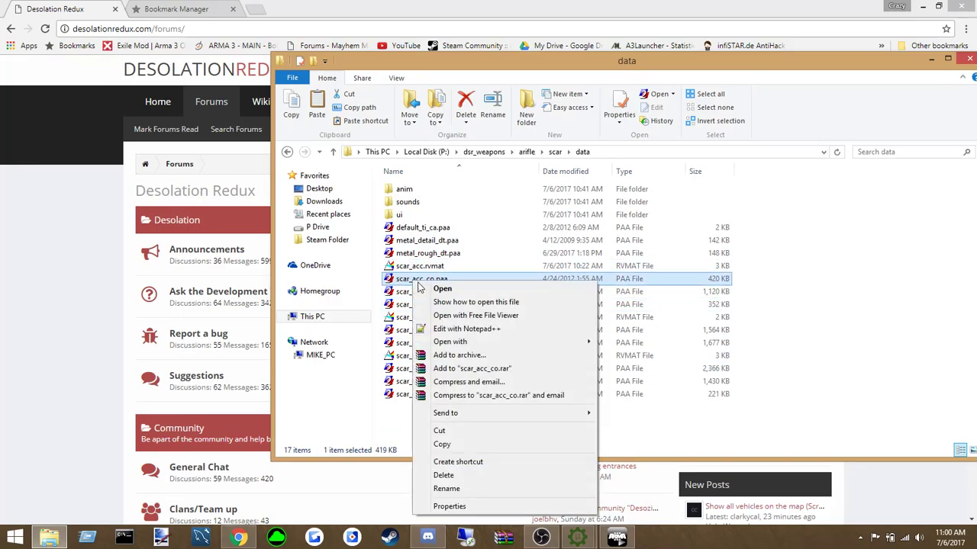
pyautogui.click(420, 288)
pyautogui.click(78, 87)
pyautogui.click(96, 142)
pyautogui.click(454, 350)
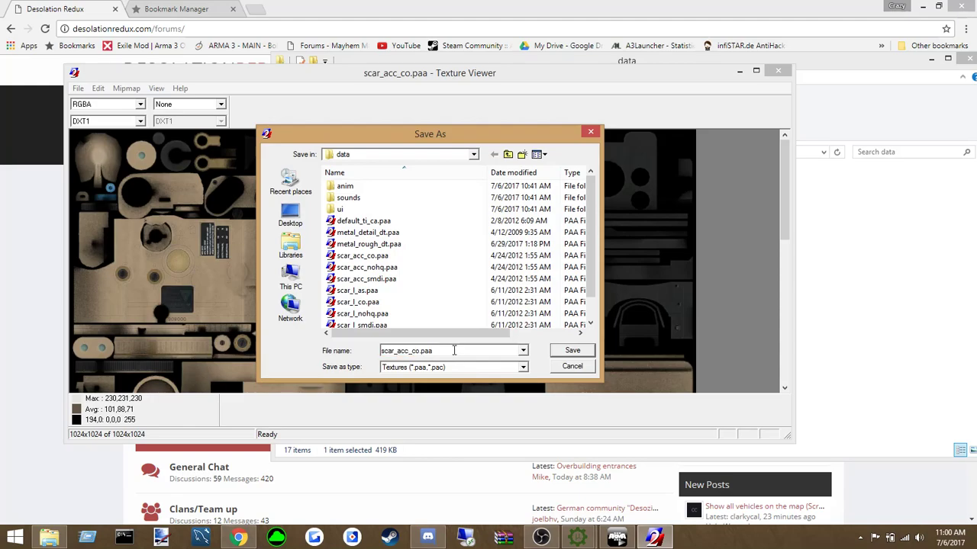
pyautogui.press('BackSpace')
pyautogui.press('BackSpace')
pyautogui.write('ng')
pyautogui.click(441, 367)
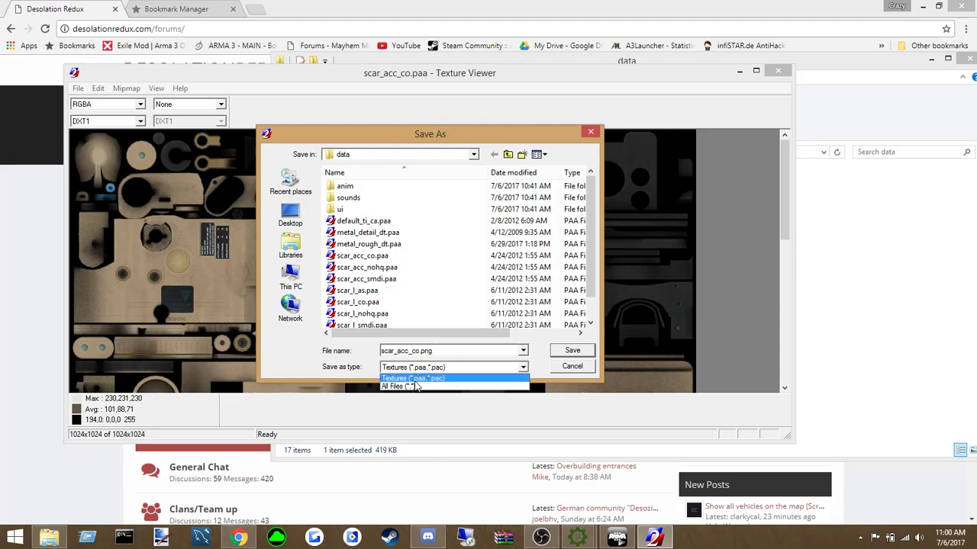
pyautogui.click(418, 384)
pyautogui.click(572, 350)
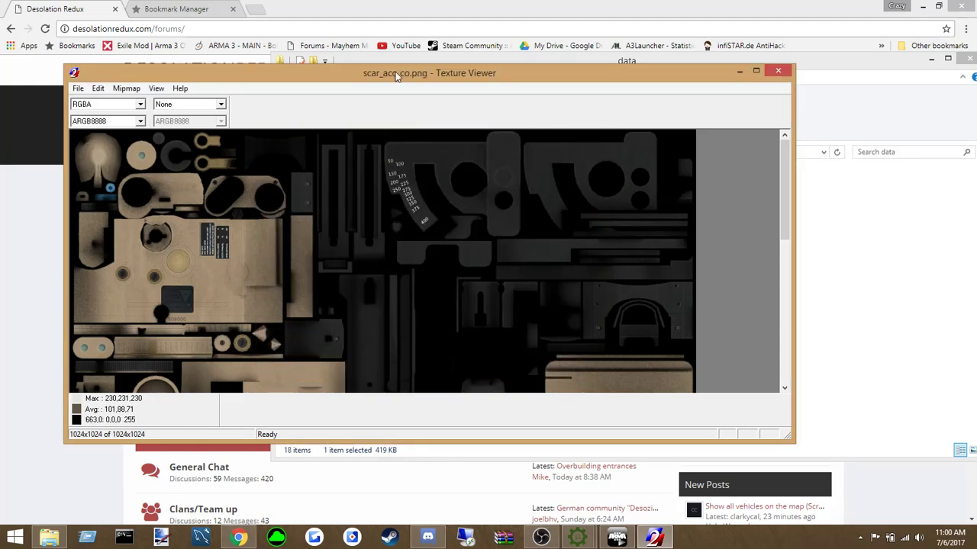
# Open scar_l_co.paa from the data folder in Texture Viewer and close the scar_acc_co.png viewer
pyautogui.hotkey('alt', 'Tab')
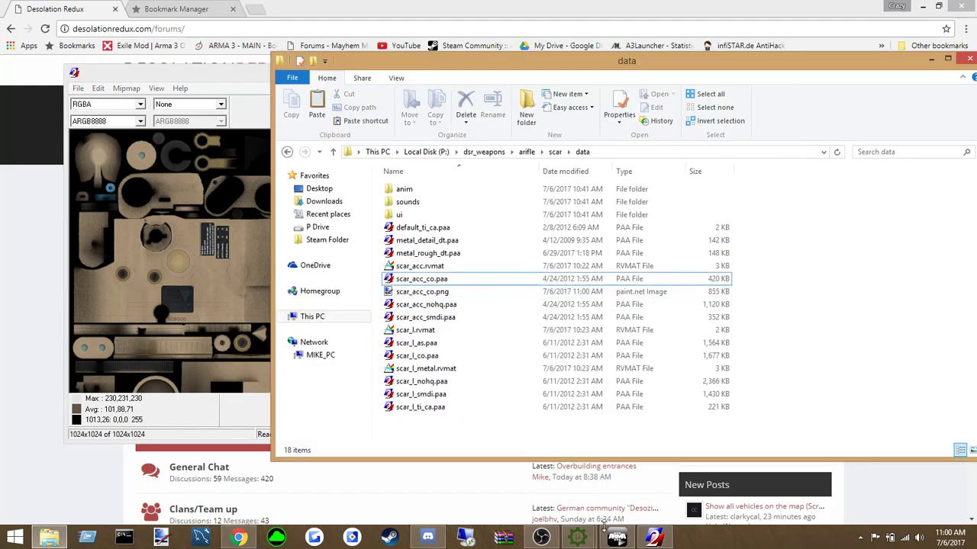
pyautogui.doubleClick(431, 355)
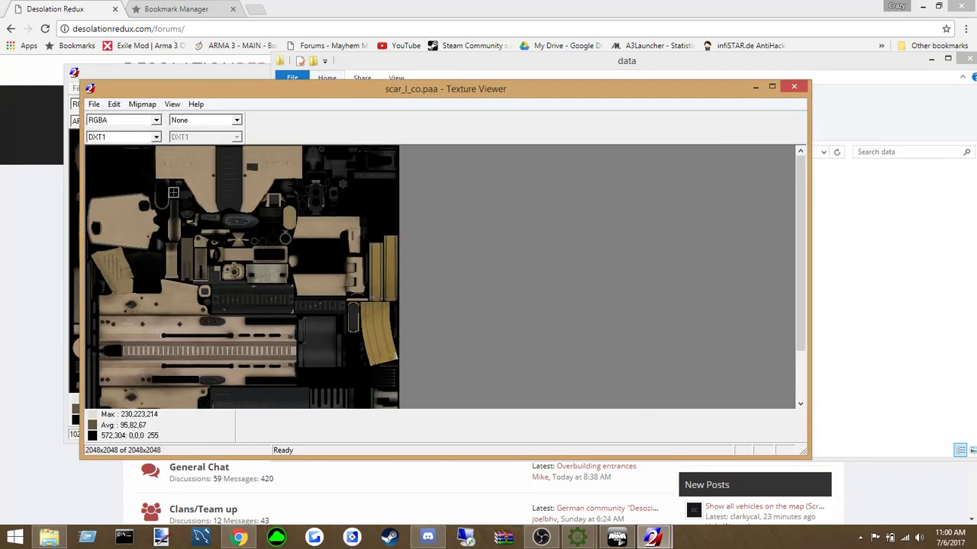
pyautogui.click(793, 87)
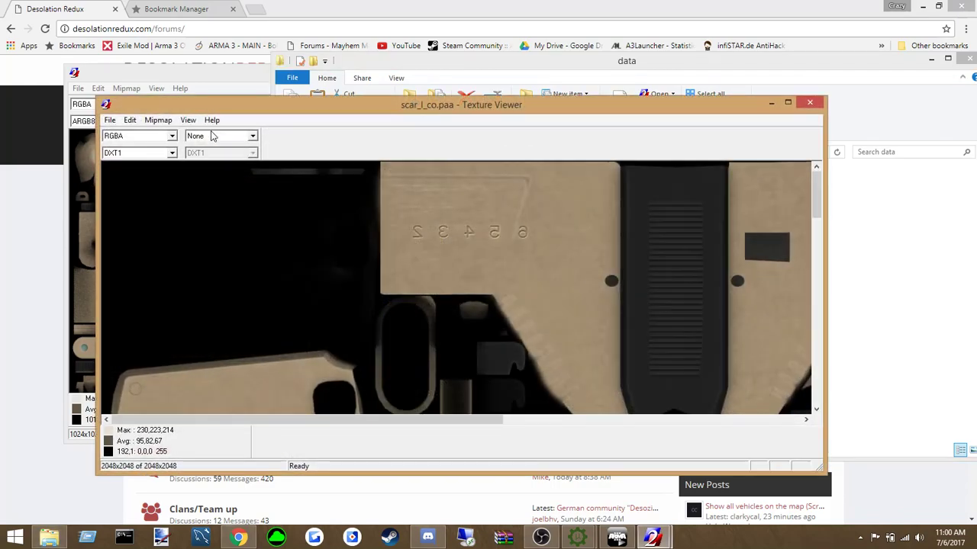
pyautogui.click(216, 78)
pyautogui.click(778, 71)
# Save scar_l_co.paa in the data folder as scar_l_co.png with the All Files type and close the viewer
pyautogui.click(110, 119)
pyautogui.click(131, 192)
pyautogui.click(465, 381)
pyautogui.press('BackSpace')
pyautogui.press('BackSpace')
pyautogui.write('ng')
pyautogui.click(475, 398)
pyautogui.click(446, 417)
pyautogui.click(604, 382)
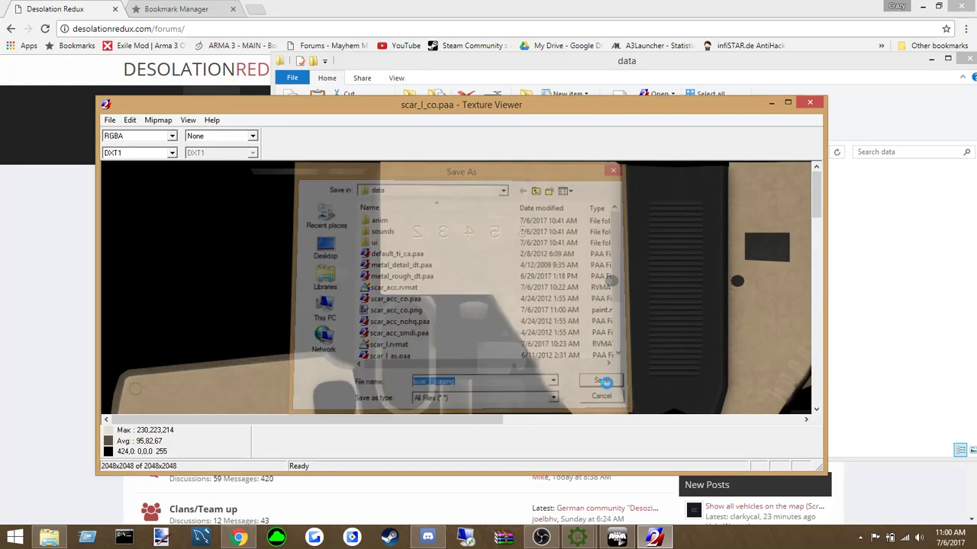
pyautogui.click(815, 101)
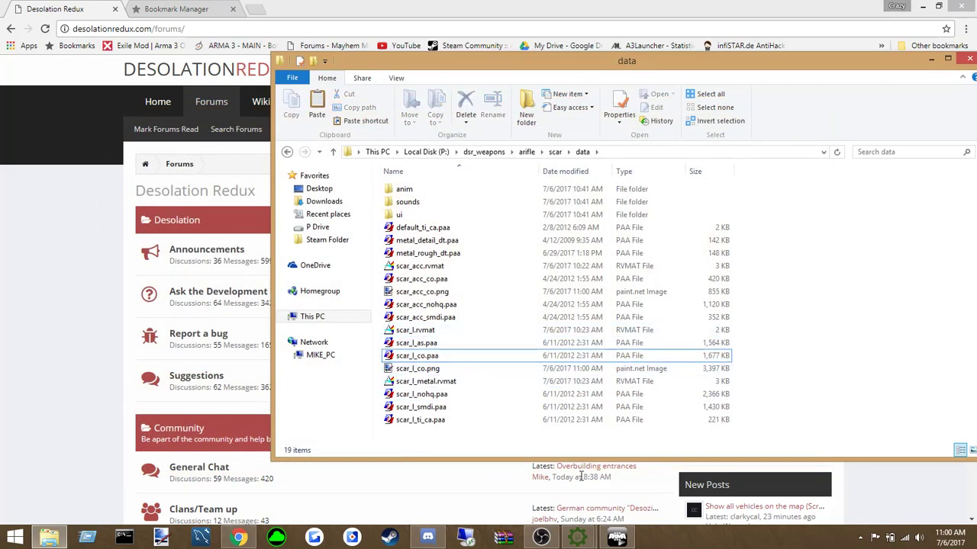
# Bring up the pboProject console to check the packing progress of dsr_weapons
pyautogui.click(585, 541)
pyautogui.click(622, 473)
pyautogui.click(798, 341)
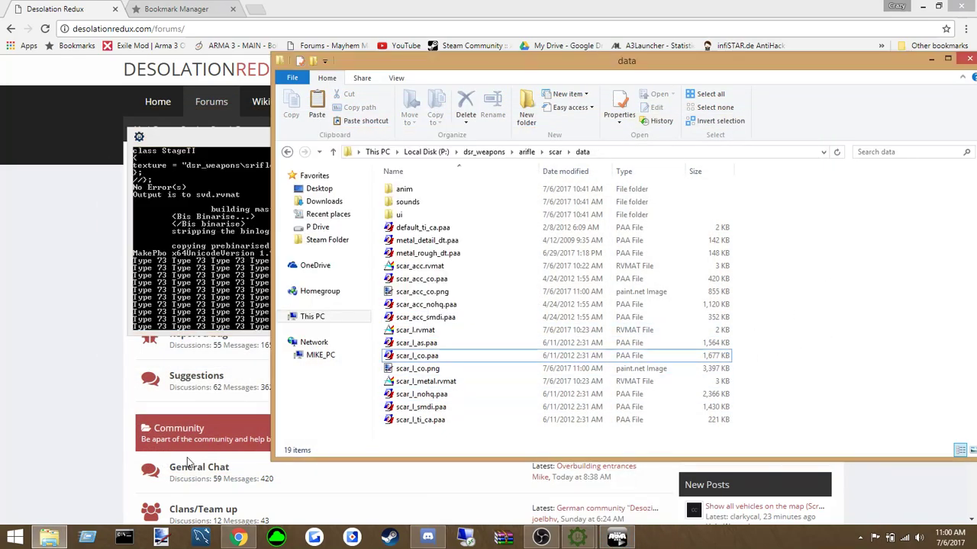
# Open the CMWeapons\Addons folder on the P: drive to check for the packed dsr_weapons.pbo
pyautogui.click(426, 152)
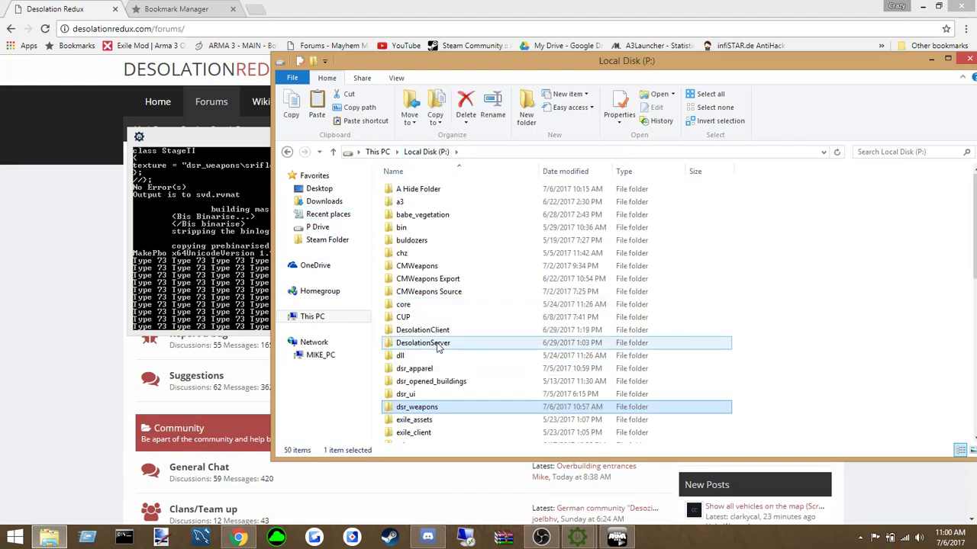
pyautogui.doubleClick(417, 266)
pyautogui.doubleClick(416, 189)
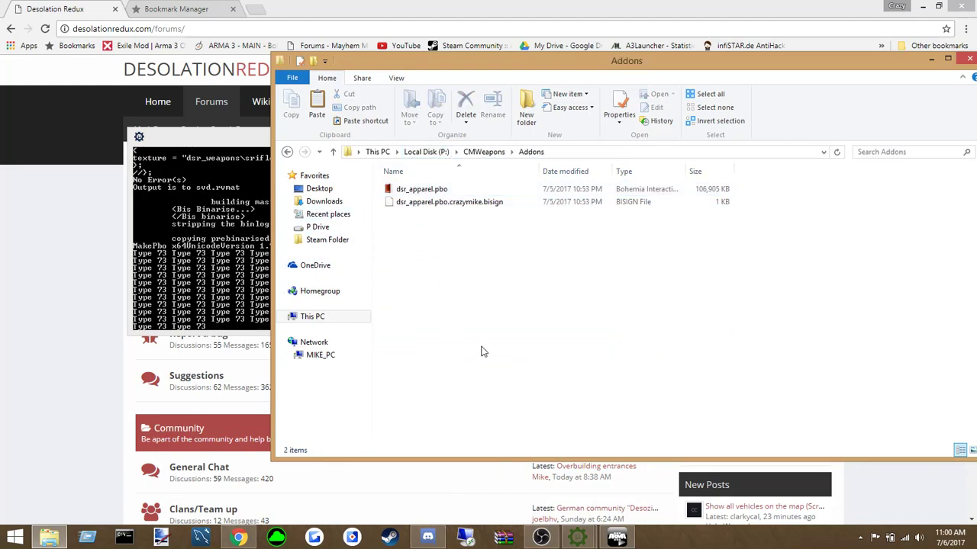
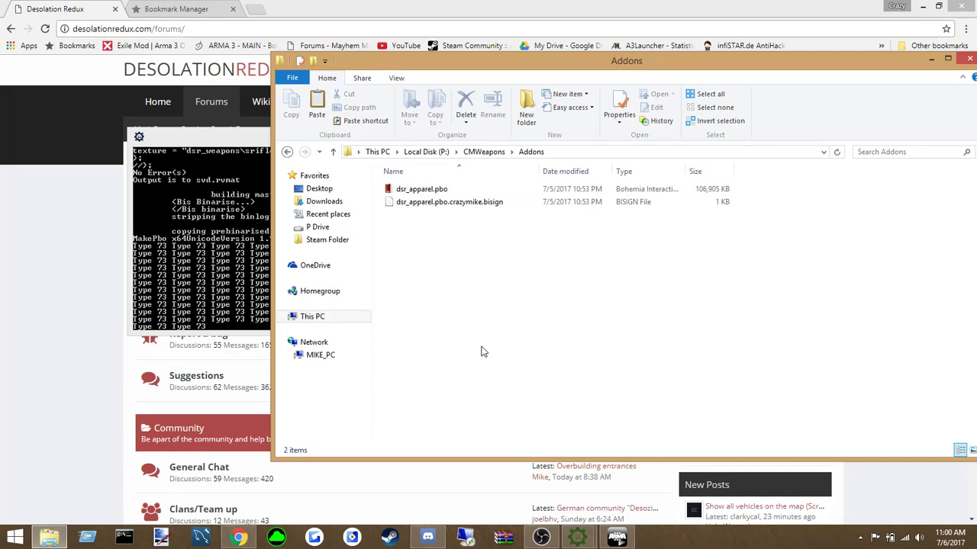
pyautogui.moveTo(505, 321); pyautogui.dragTo(576, 390)
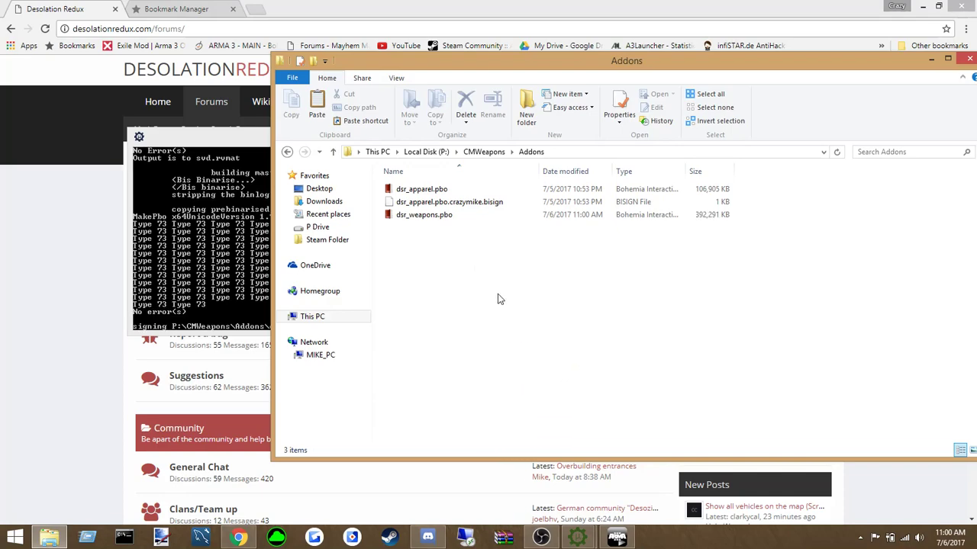
pyautogui.moveTo(533, 338); pyautogui.dragTo(432, 193)
pyautogui.click(488, 323)
pyautogui.click(327, 240)
pyautogui.click(419, 216)
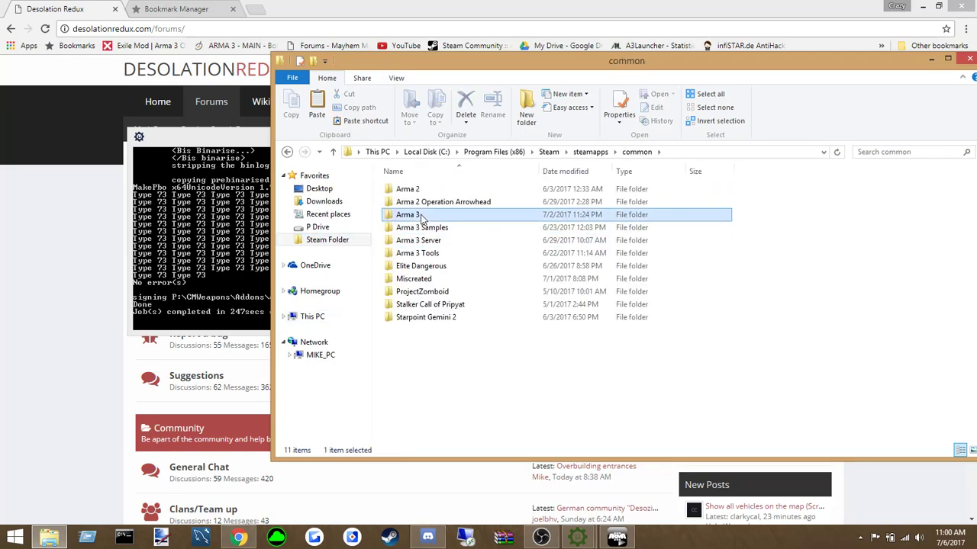
pyautogui.doubleClick(418, 216)
pyautogui.doubleClick(424, 228)
pyautogui.doubleClick(424, 194)
pyautogui.hotkey('ctrl', 'v')
pyautogui.click(454, 170)
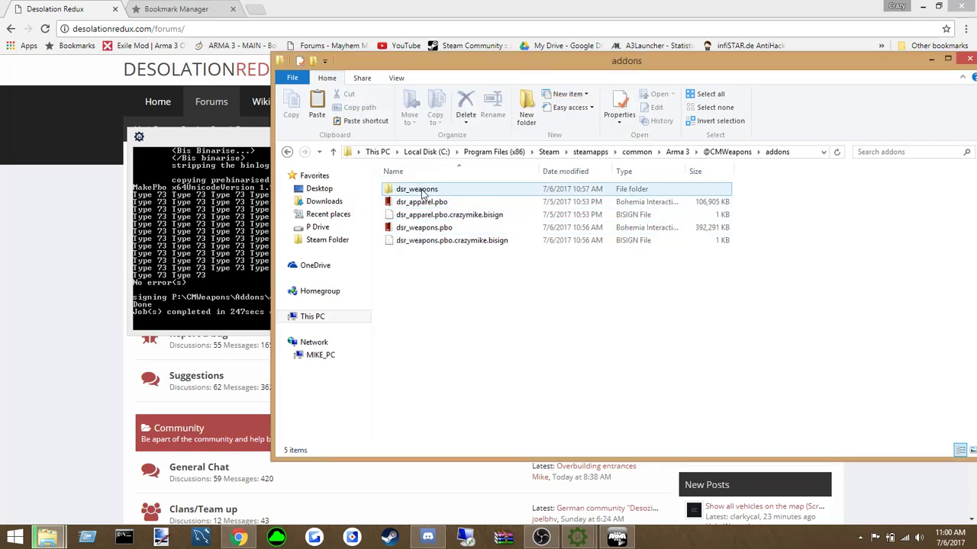
pyautogui.rightClick(422, 192)
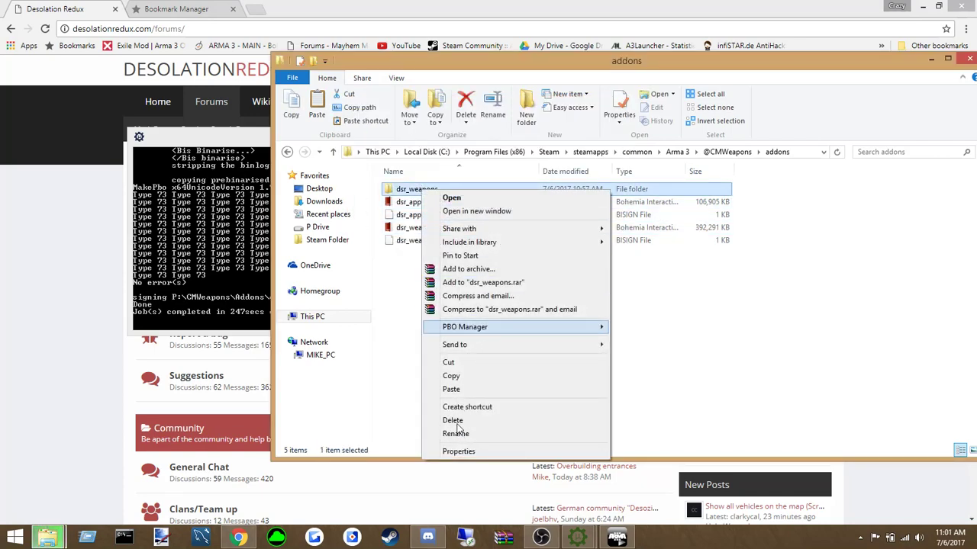
pyautogui.click(452, 421)
pyautogui.rightClick(417, 192)
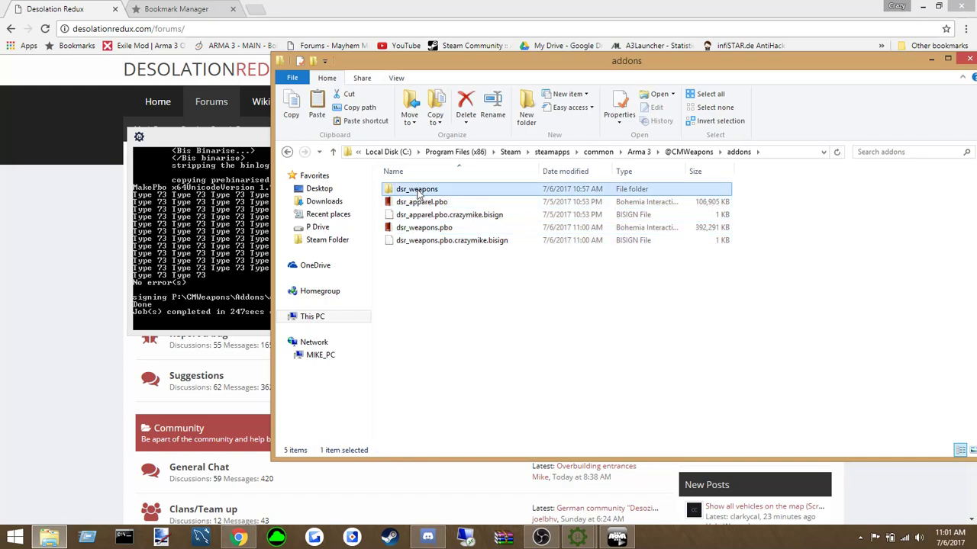
pyautogui.click(456, 419)
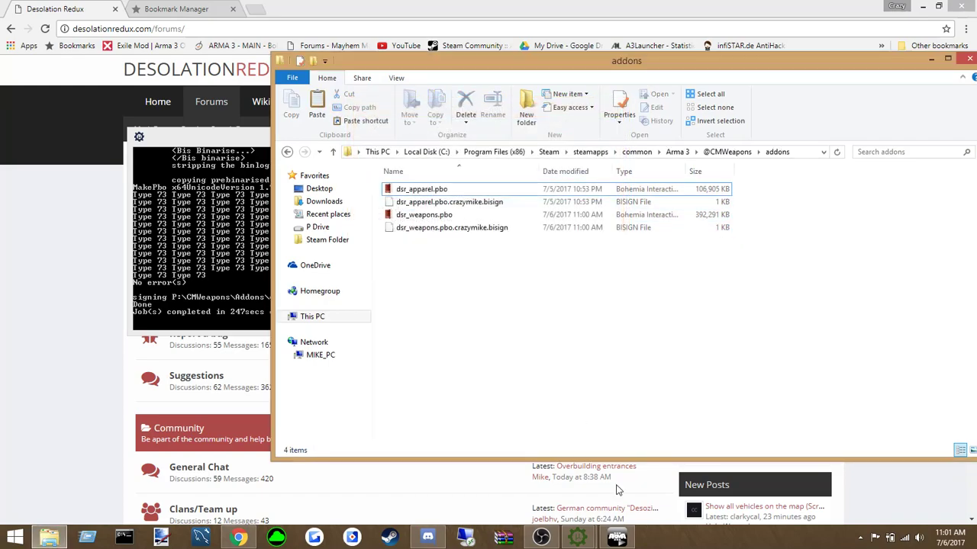
# Switch to the Arma 3 Launcher and start the game with only the CMWeapons mod loaded
pyautogui.click(617, 538)
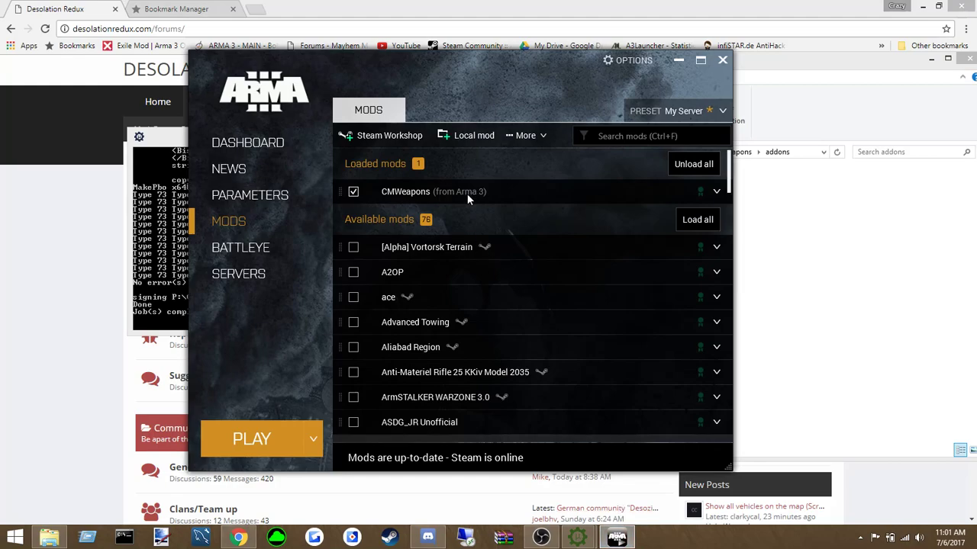
pyautogui.scroll(-3, 475, 246)
pyautogui.scroll(3, 474, 246)
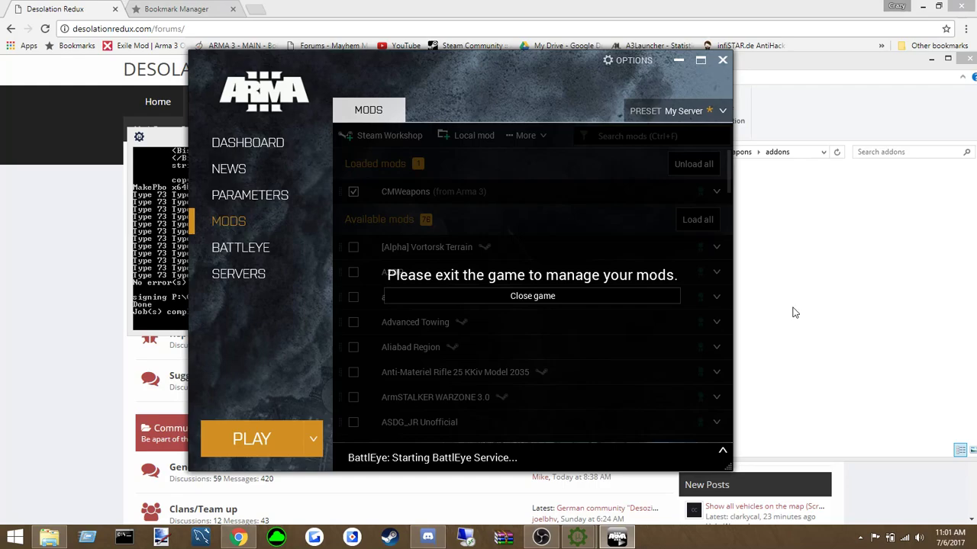
pyautogui.click(794, 312)
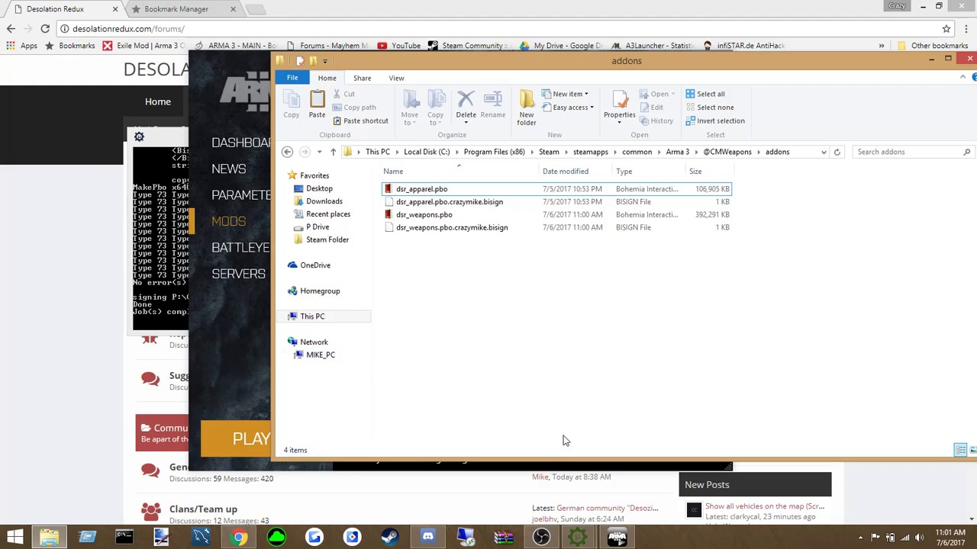
pyautogui.moveTo(578, 538)
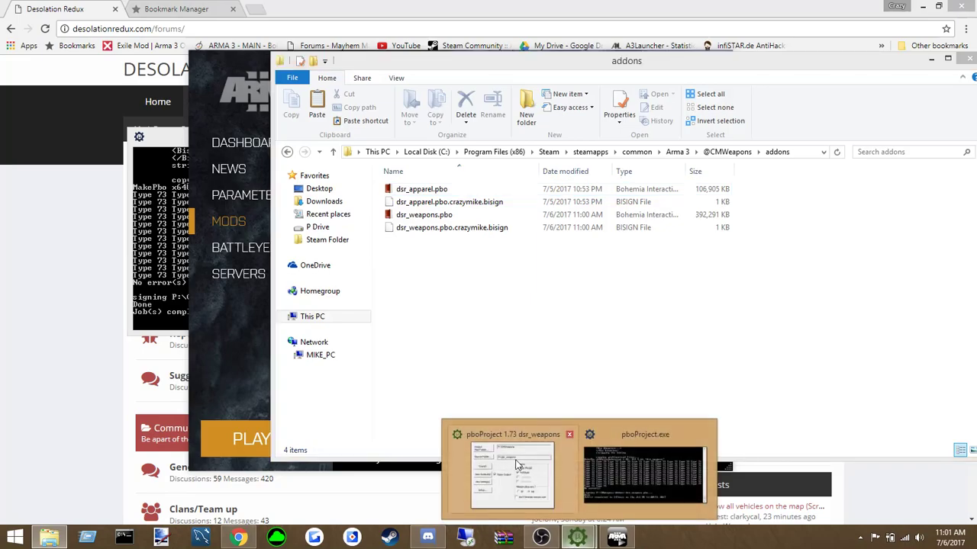
pyautogui.moveTo(517, 464)
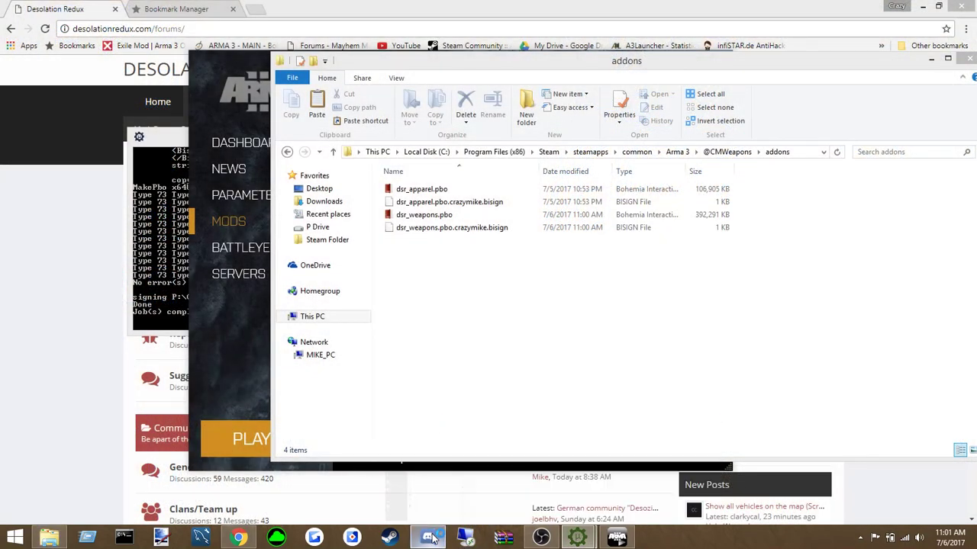
# Switch to Discord and read the recent messages in the help channel of the Desolation server
pyautogui.click(427, 537)
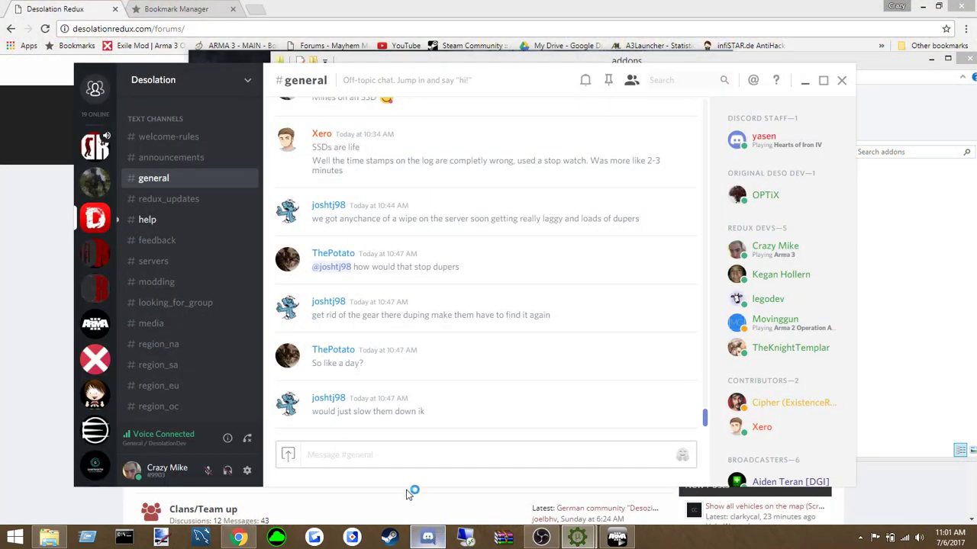
pyautogui.click(145, 219)
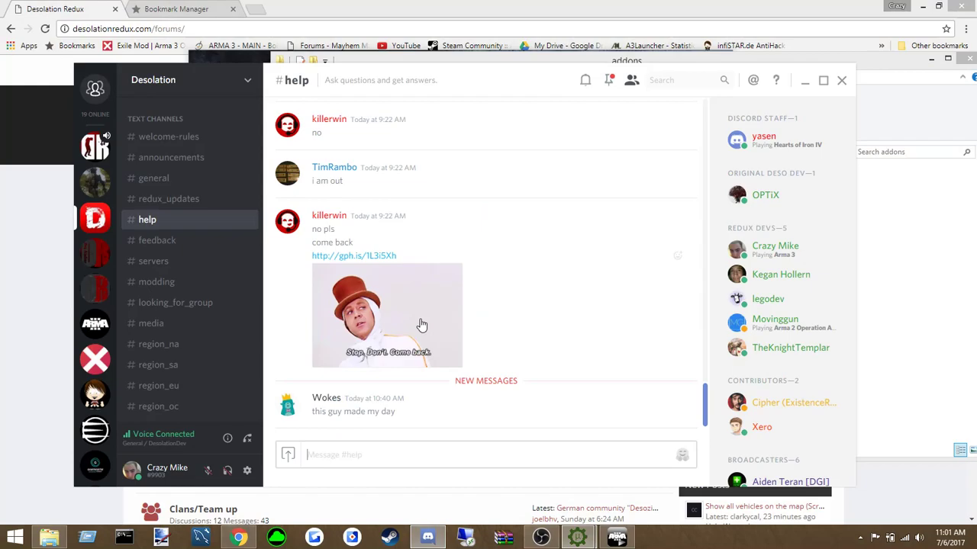
pyautogui.scroll(1, 422, 325)
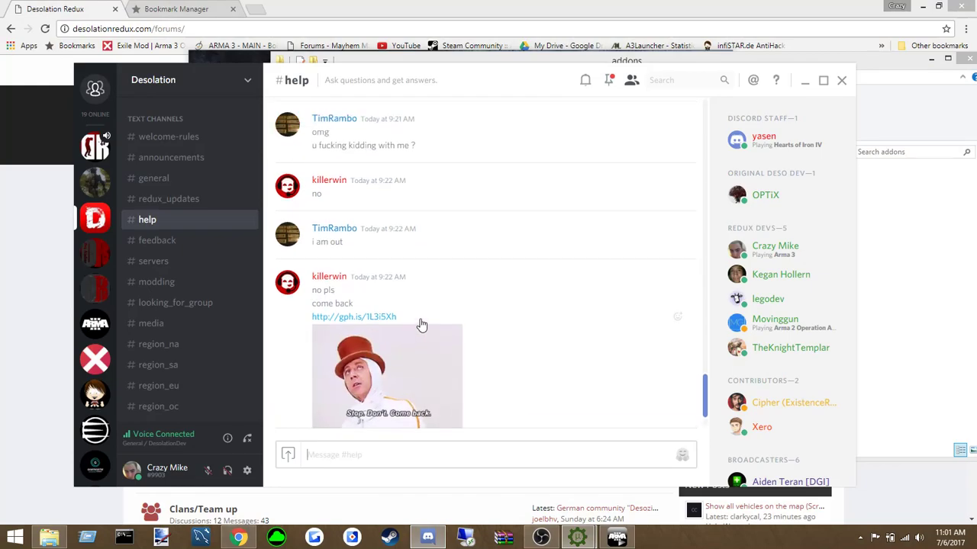
pyautogui.scroll(2, 422, 325)
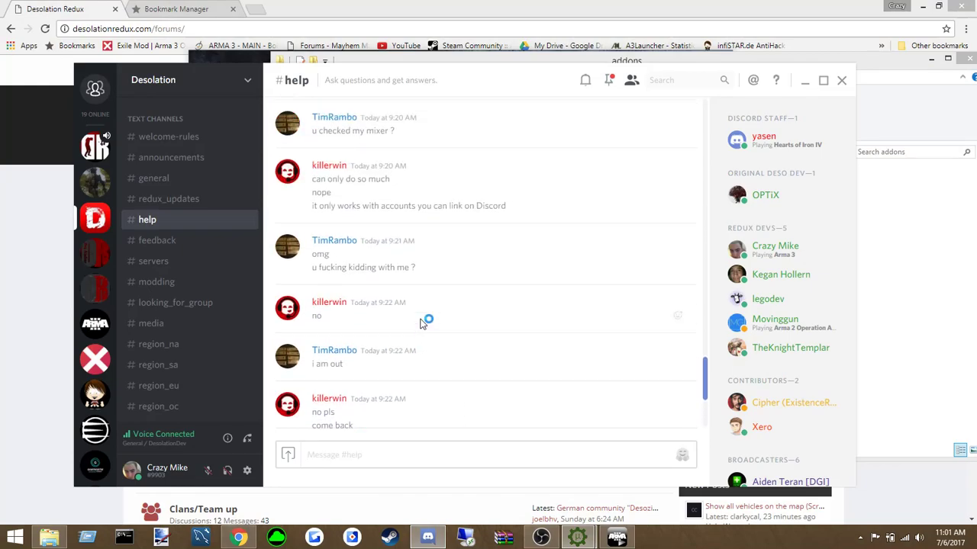
pyautogui.scroll(2, 422, 325)
pyautogui.scroll(1, 422, 325)
pyautogui.scroll(-6, 420, 323)
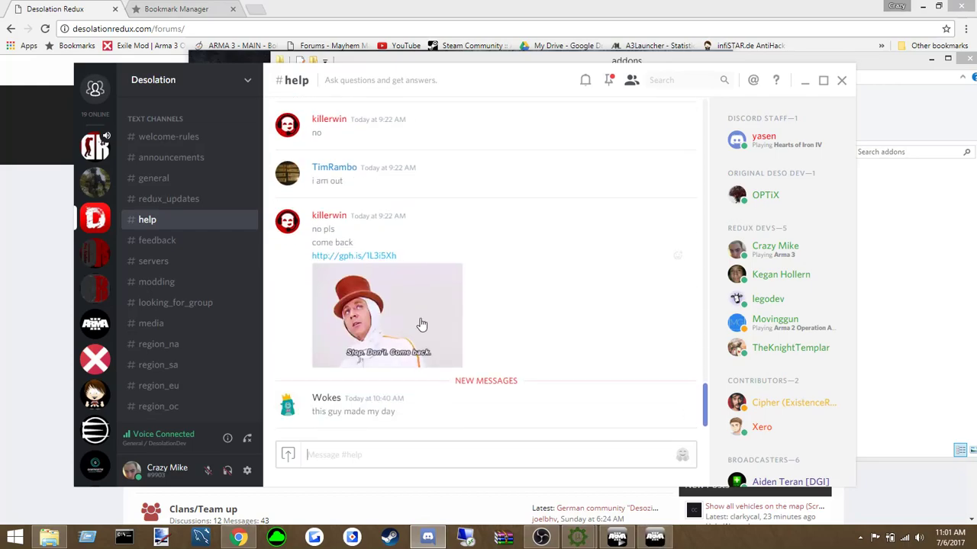
# Look through the DesolationDev and Arma Apocalypse servers in Discord and check Arma 3's loading progress
pyautogui.click(92, 153)
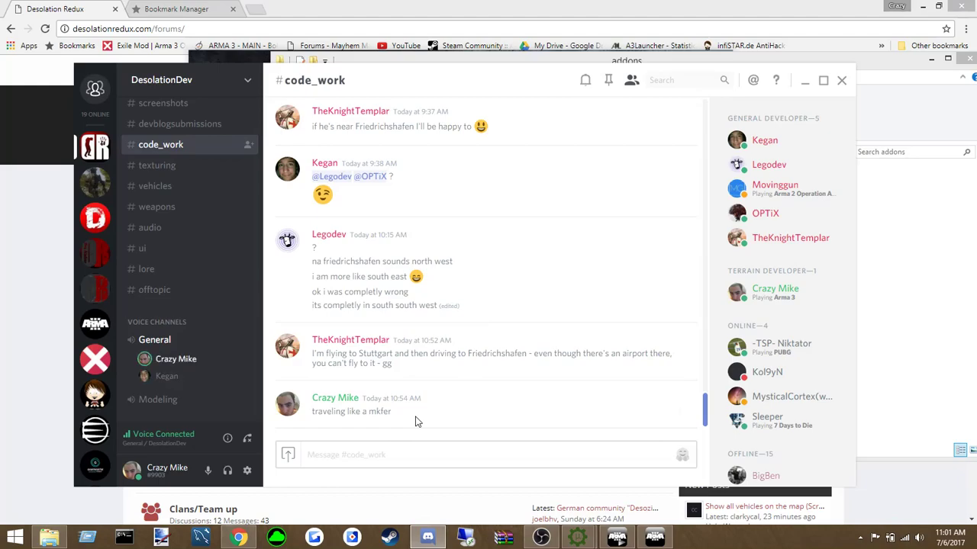
pyautogui.click(95, 220)
pyautogui.click(91, 180)
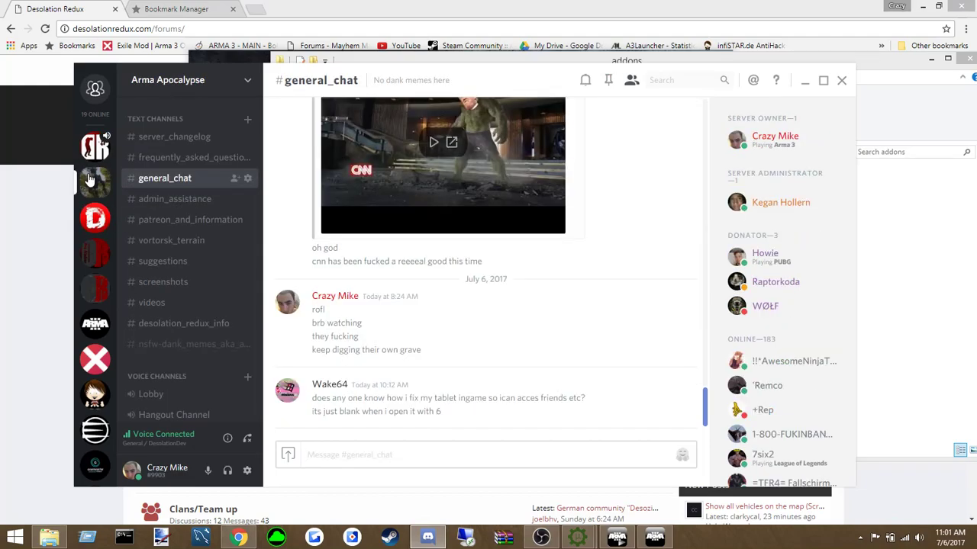
pyautogui.click(650, 537)
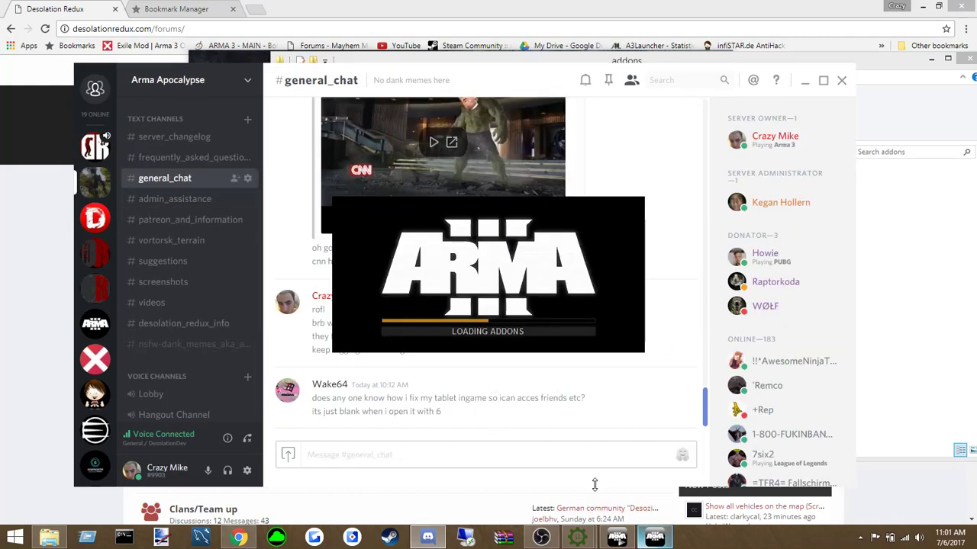
pyautogui.click(512, 425)
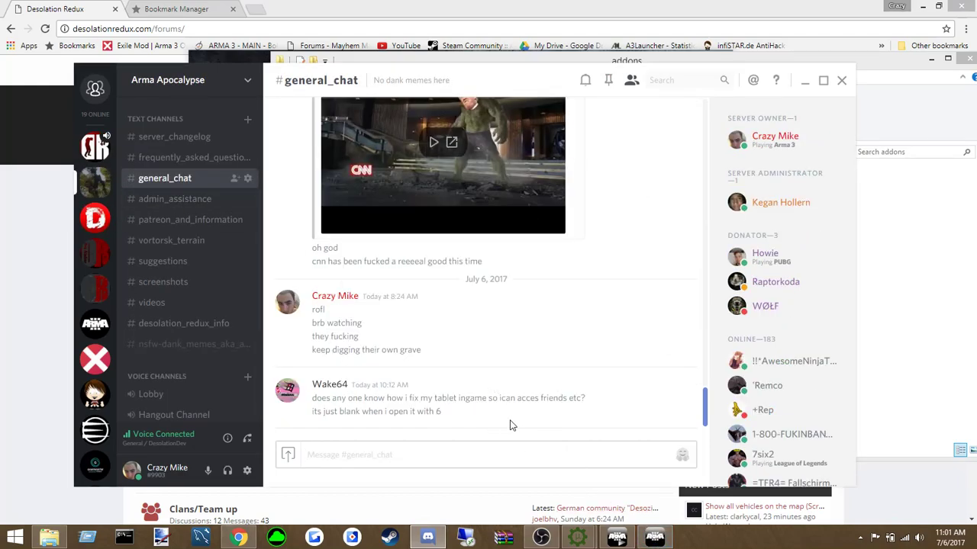
# Play the "HE'S GOT A GUN" video in the Desolation REDUX media channel, skip through it and pause it
pyautogui.click(95, 146)
pyautogui.click(95, 220)
pyautogui.click(93, 254)
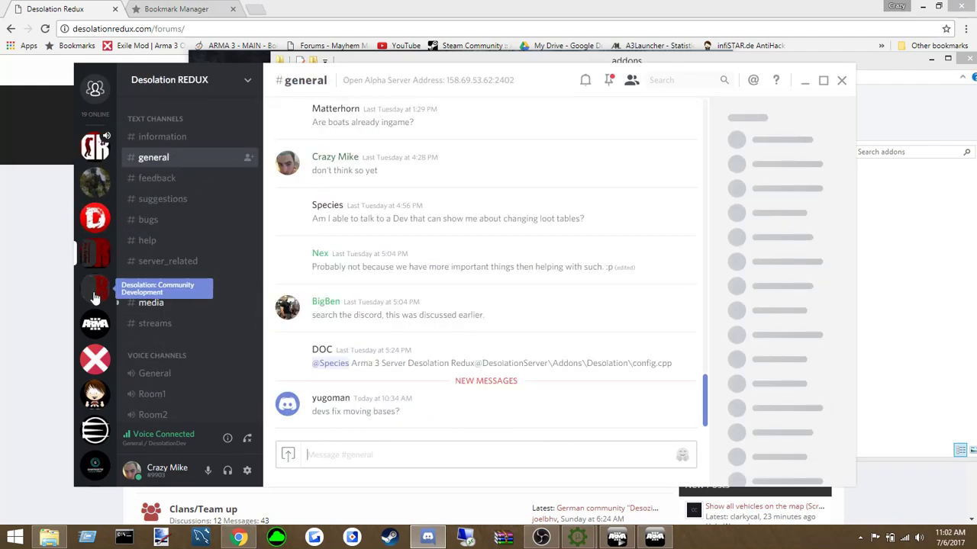
pyautogui.click(151, 302)
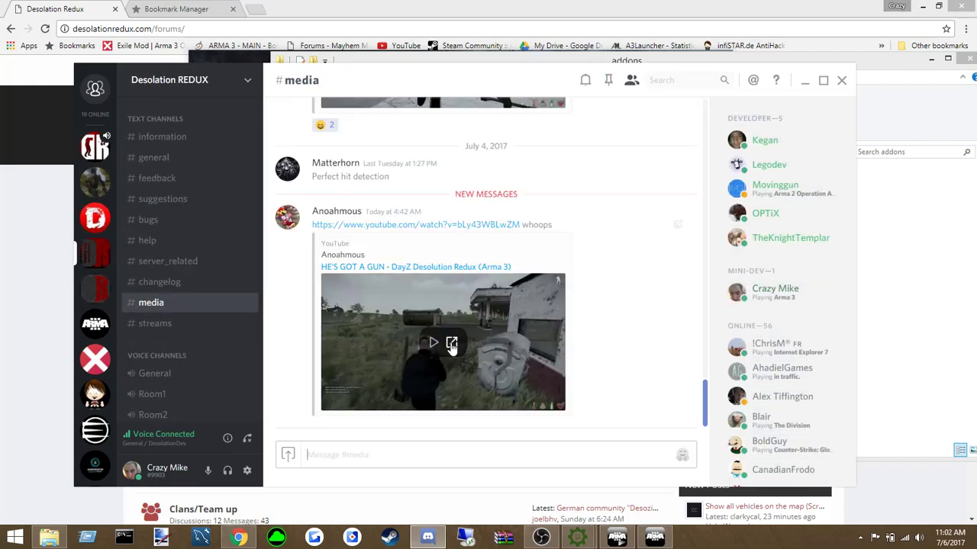
pyautogui.click(434, 342)
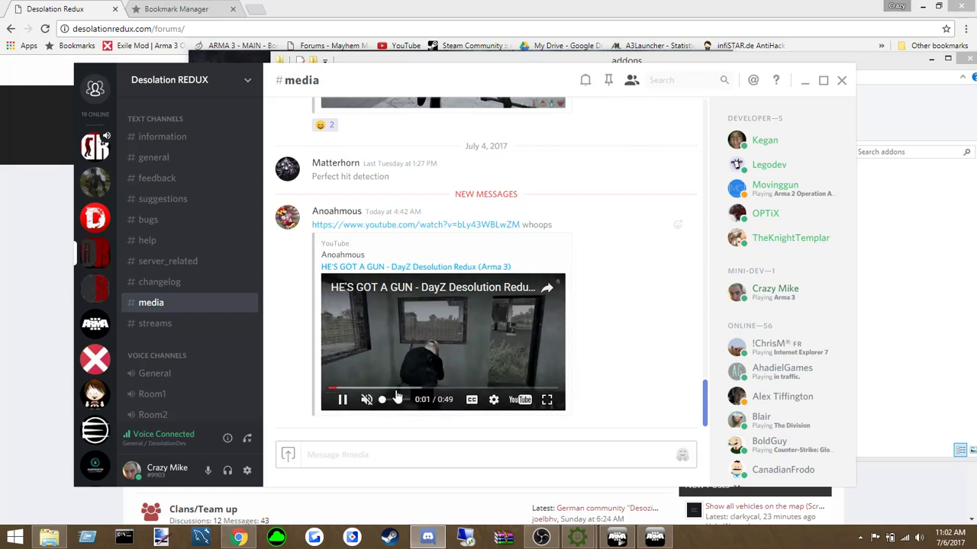
pyautogui.click(387, 390)
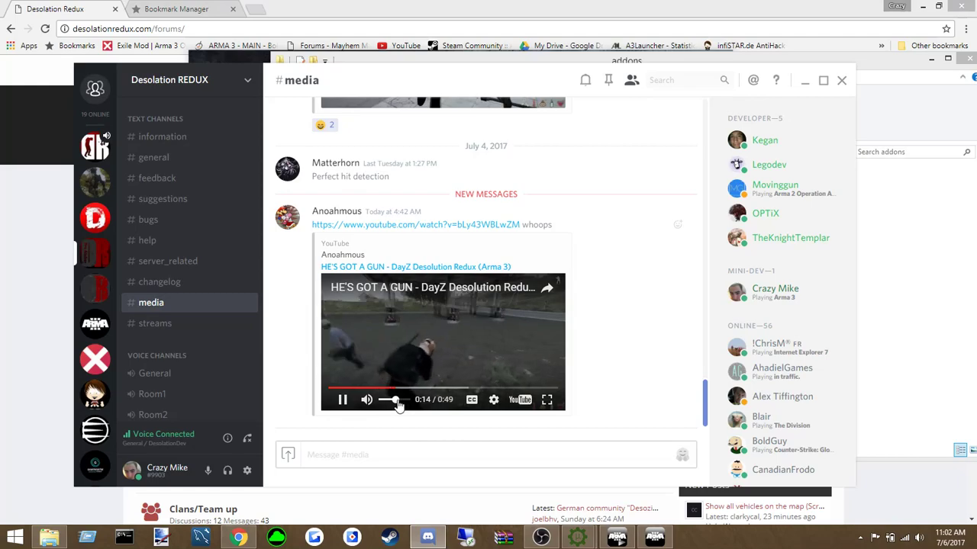
pyautogui.click(415, 389)
pyautogui.click(438, 390)
pyautogui.click(460, 389)
pyautogui.click(485, 389)
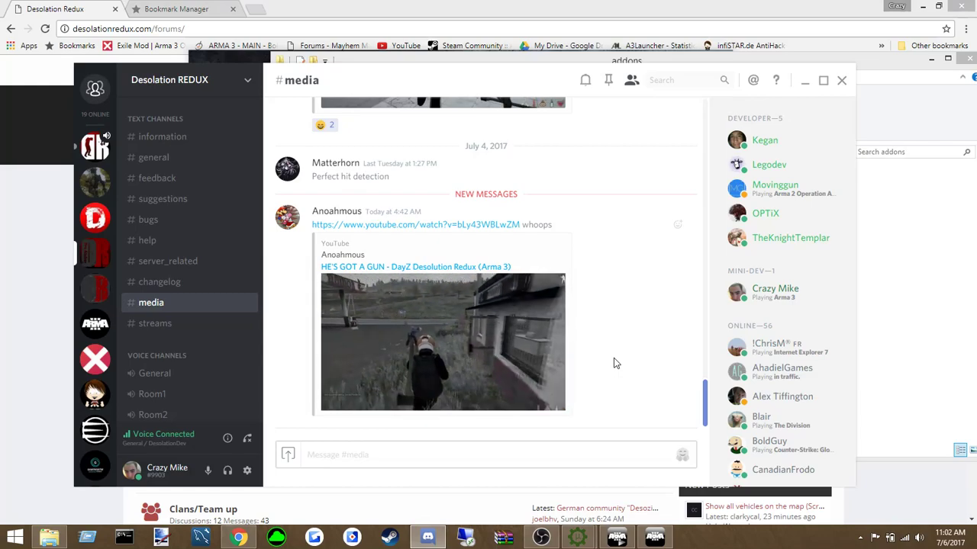
pyautogui.click(418, 347)
# Switch to Arma 3 and dismiss the warning about dsr_apparel's required addon so loading can continue
pyautogui.click(651, 539)
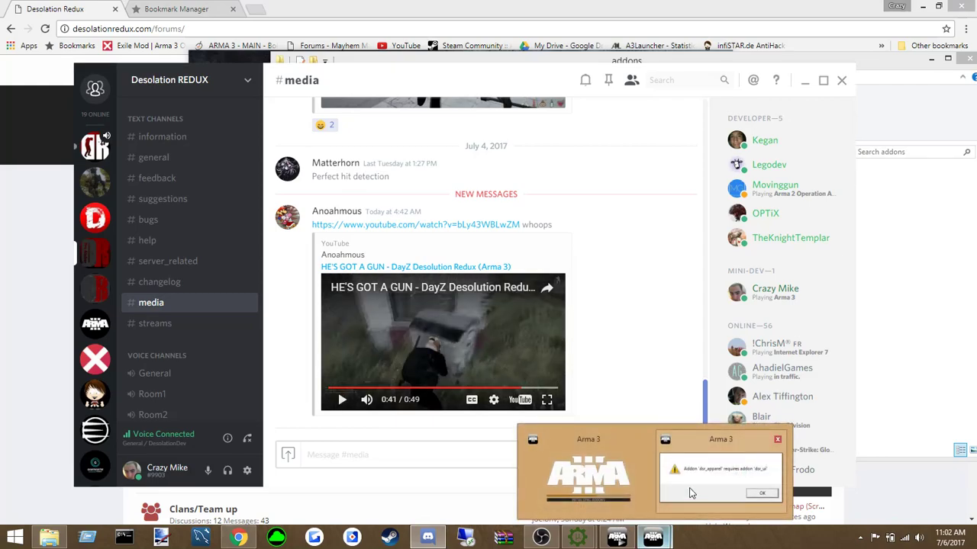
pyautogui.click(564, 313)
pyautogui.click(428, 537)
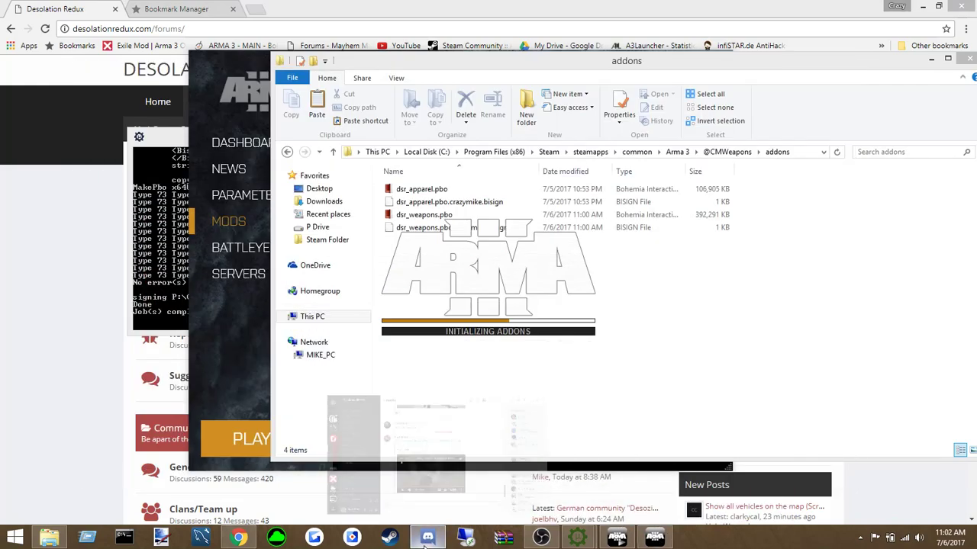
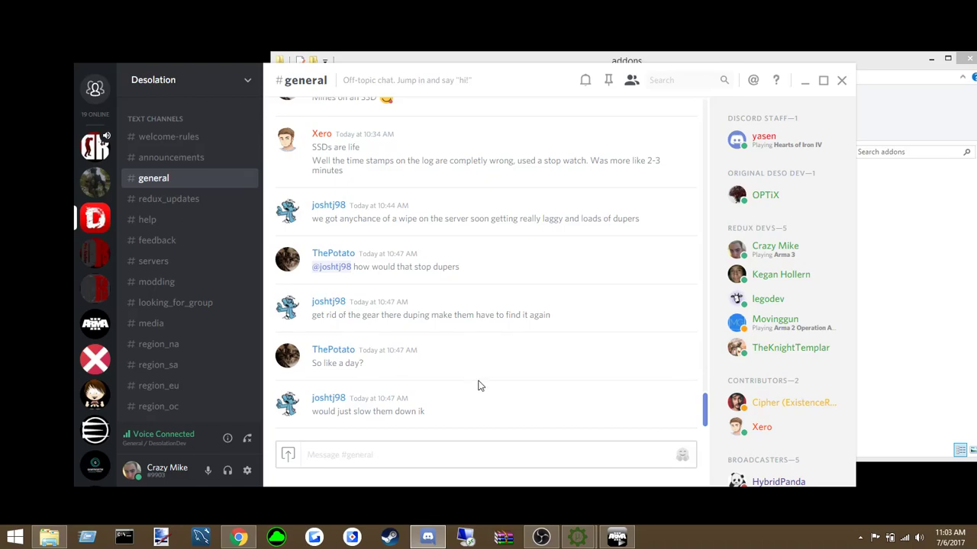
# Post "u can go and delete like the sleeping mats and shit in the database" in Desolation's general channel on Discord
pyautogui.click(440, 543)
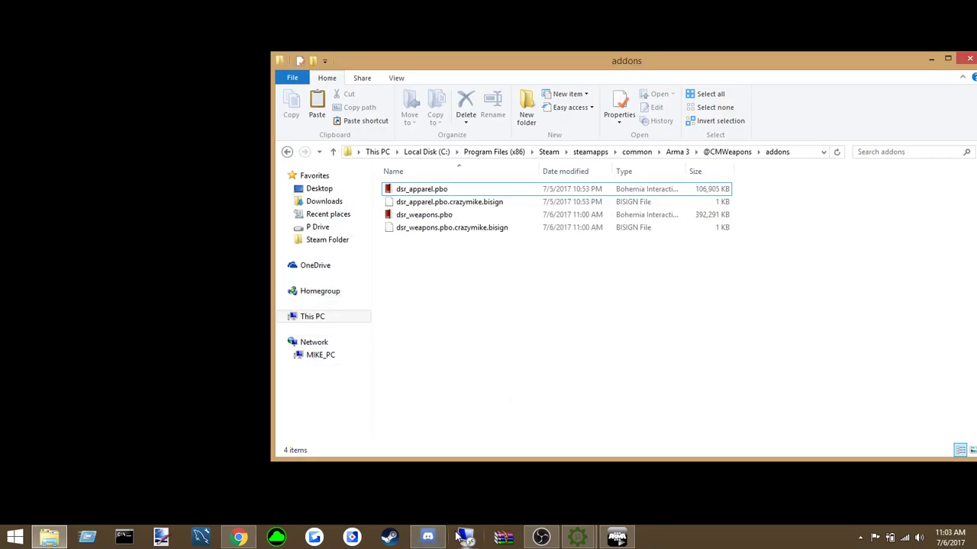
pyautogui.moveTo(424, 542)
pyautogui.click(424, 537)
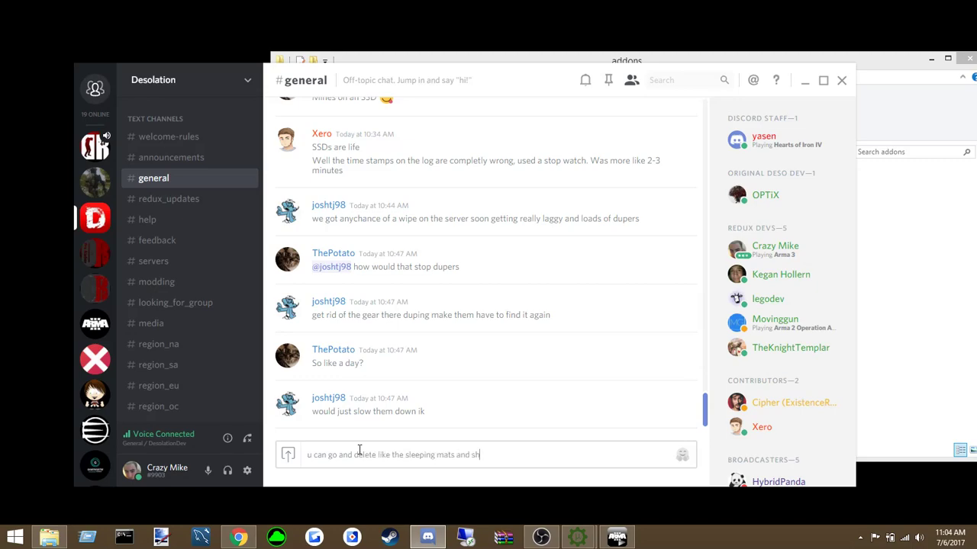
pyautogui.write('atabase')
pyautogui.press('Return')
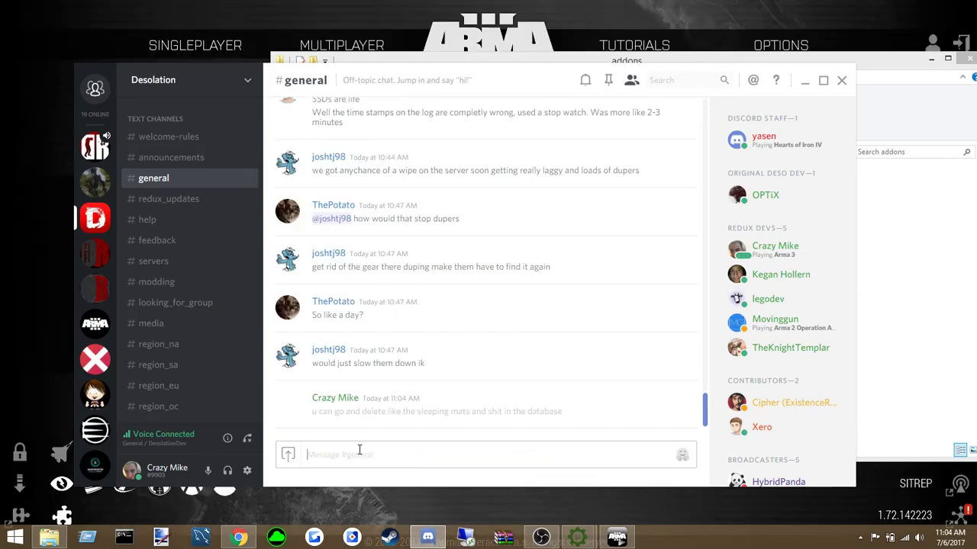
# Switch to Arma 3, dismiss the H_HelmetIA.scope error and open the Virtual Reality map in the editor
pyautogui.hotkey('alt', 'Tab')
pyautogui.hotkey('alt', 'Tab')
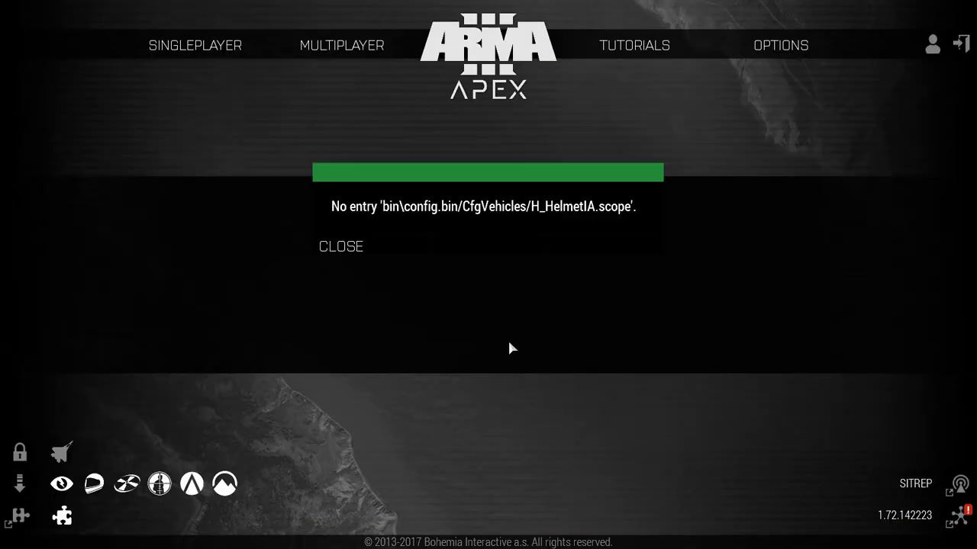
pyautogui.press('Escape')
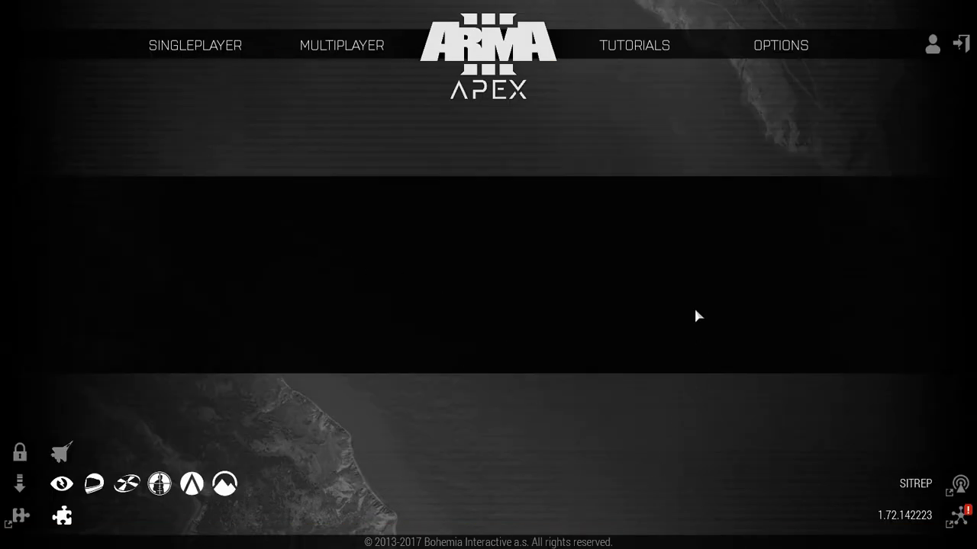
pyautogui.click(684, 366)
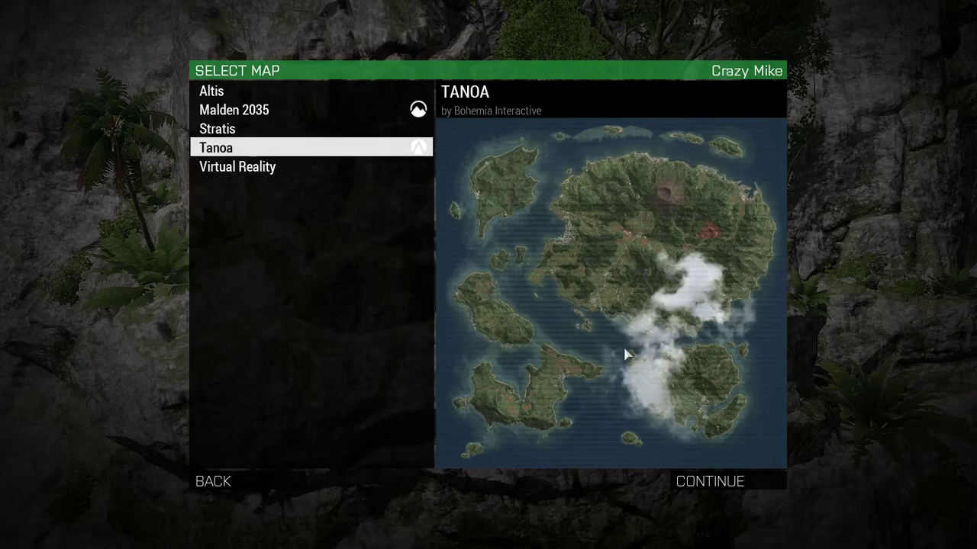
pyautogui.click(213, 168)
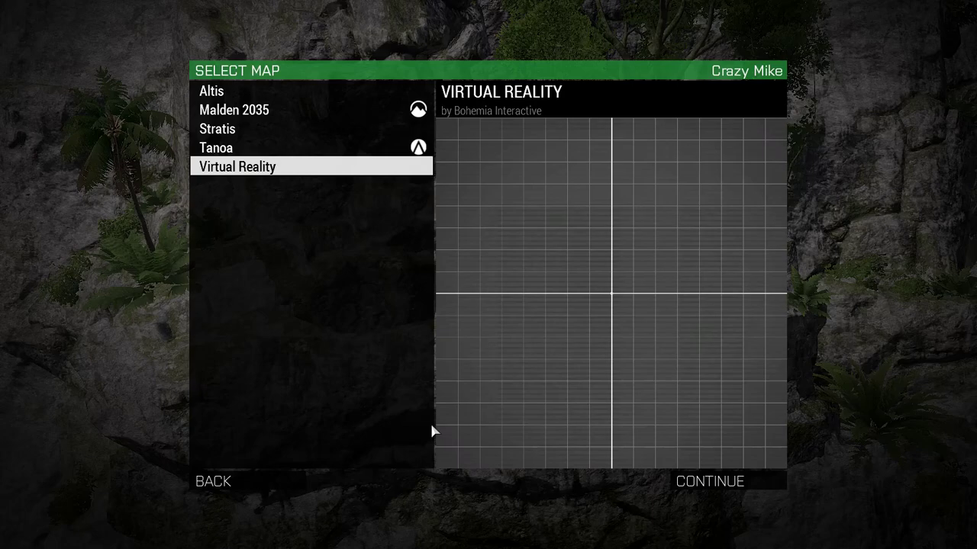
pyautogui.press('Return')
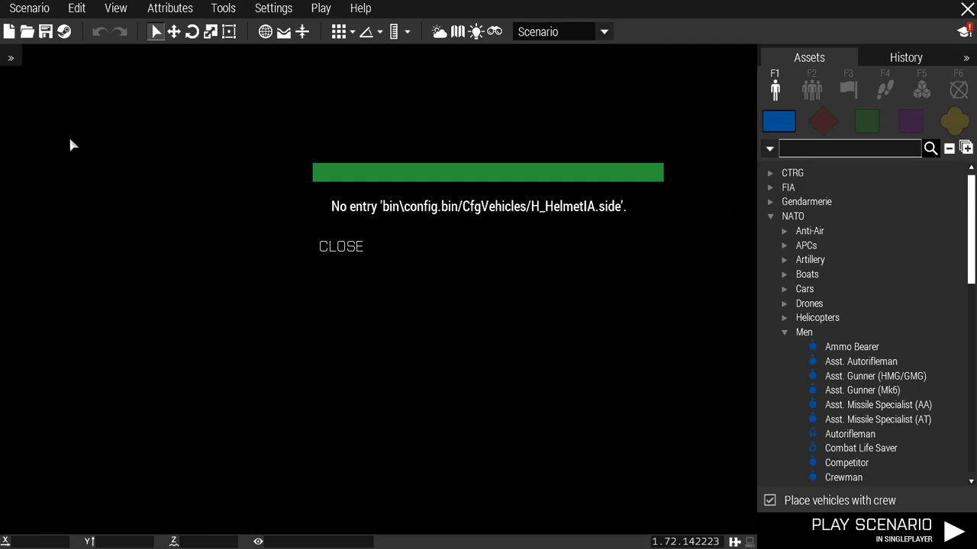
# Dismiss the H_HelmetIA.side error, place Civilian 1 on the map and open its loadout for editing
pyautogui.click(352, 252)
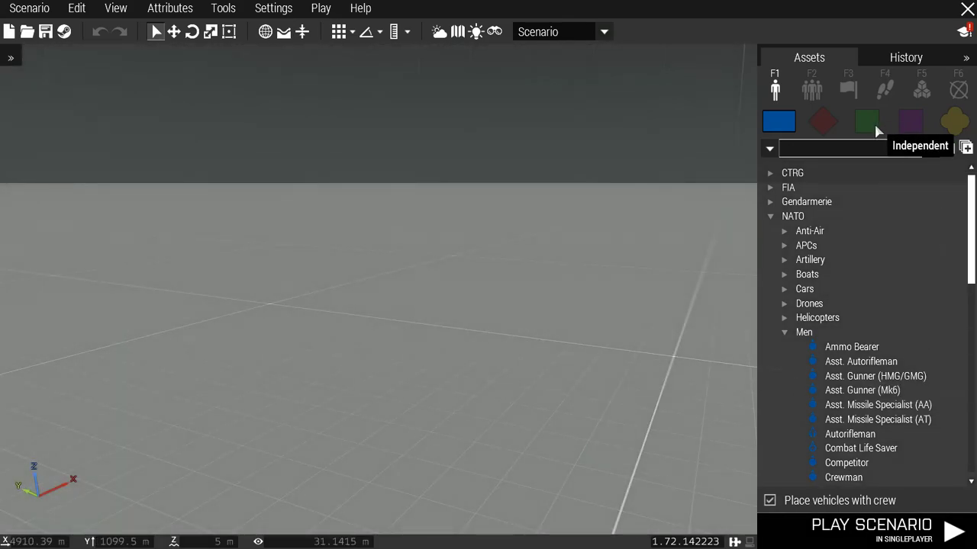
pyautogui.click(911, 120)
pyautogui.click(835, 406)
pyautogui.click(529, 457)
pyautogui.rightClick(531, 457)
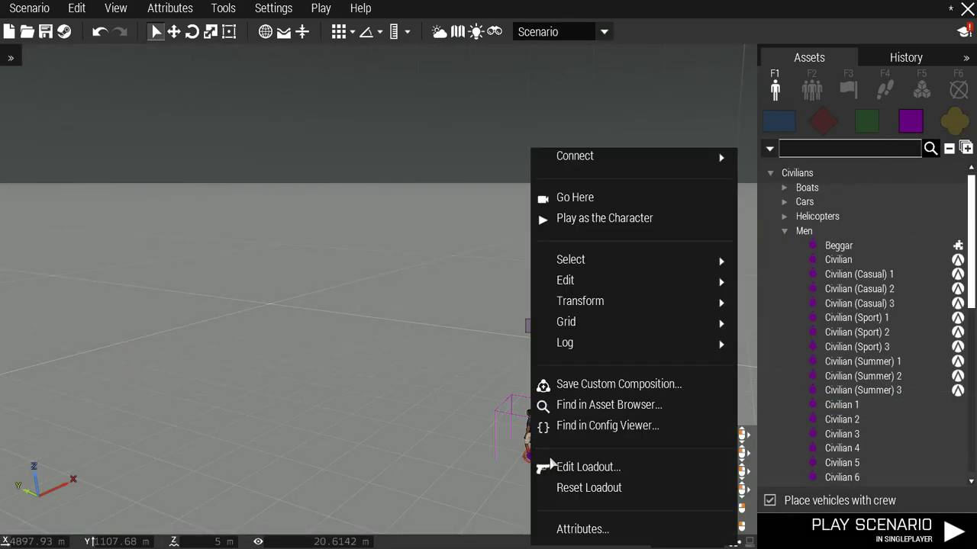
pyautogui.click(551, 466)
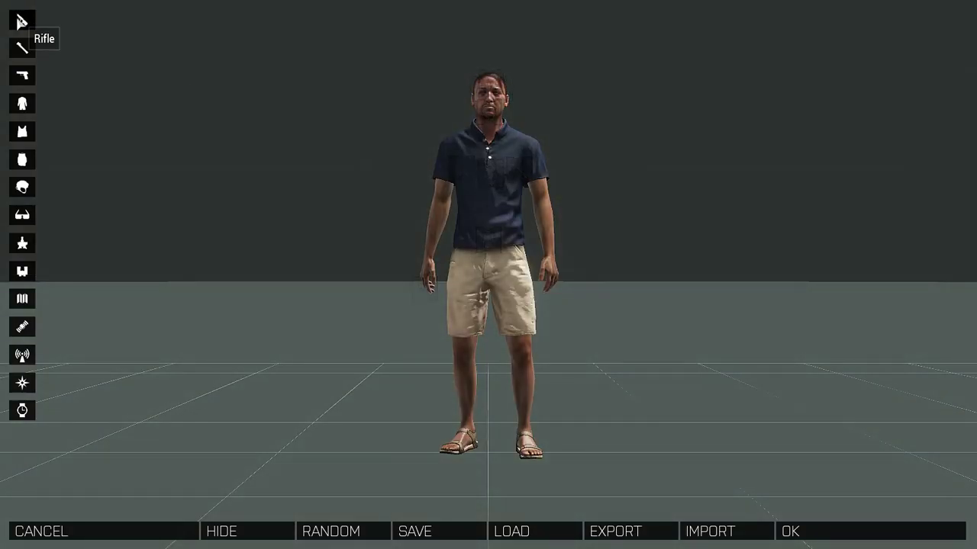
# Sort the rifle list by mod and equip the civilian with the Scar-L 5.56 mm
pyautogui.click(21, 21)
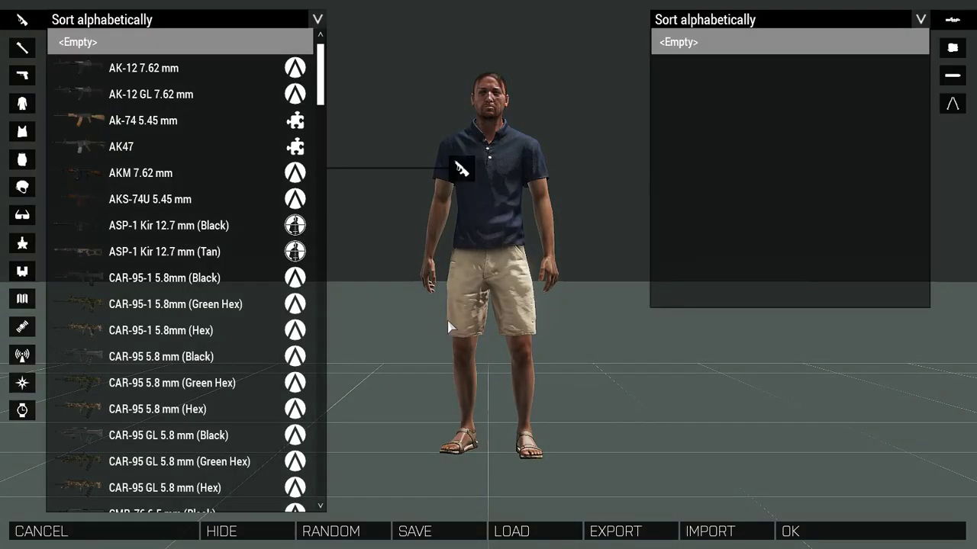
pyautogui.click(149, 23)
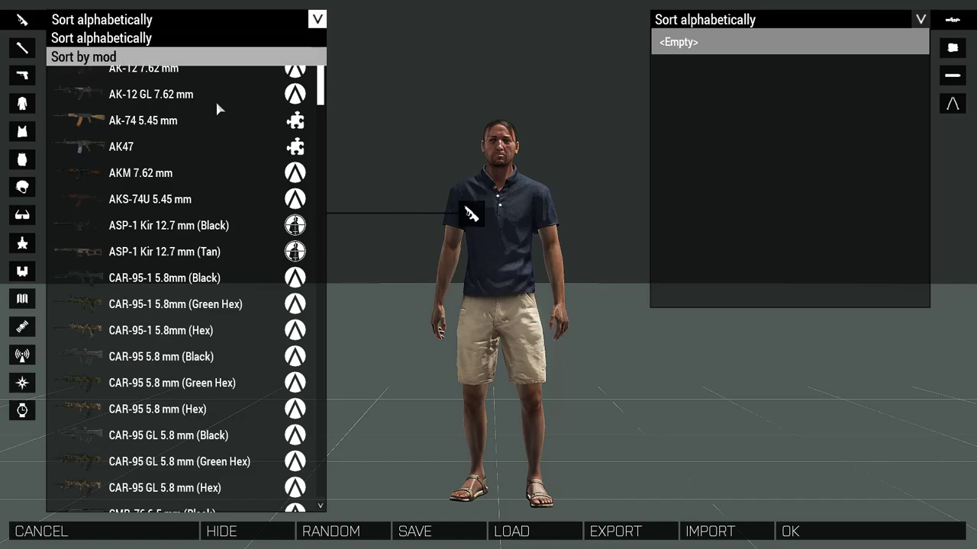
pyautogui.click(214, 57)
pyautogui.moveTo(321, 64); pyautogui.dragTo(328, 358)
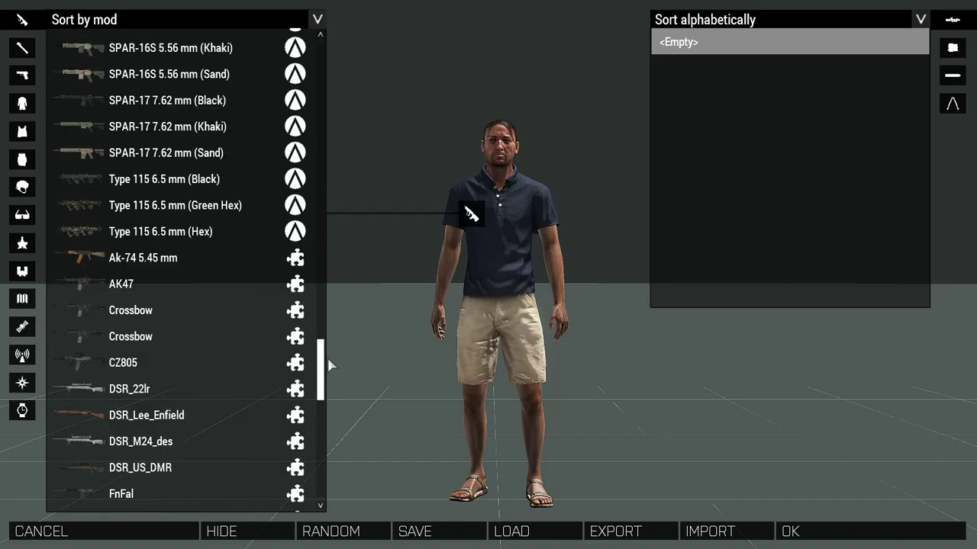
pyautogui.scroll(-10, 328, 365)
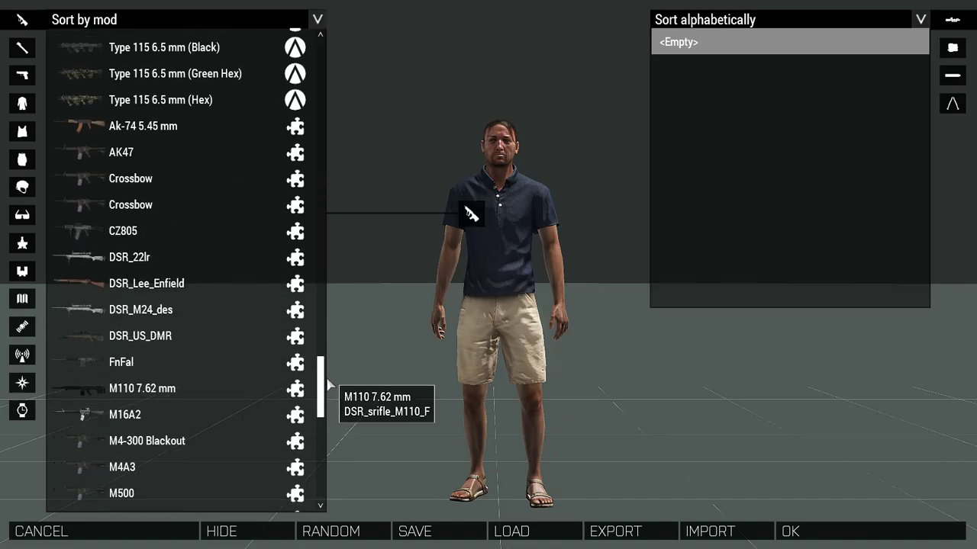
pyautogui.scroll(-10, 326, 396)
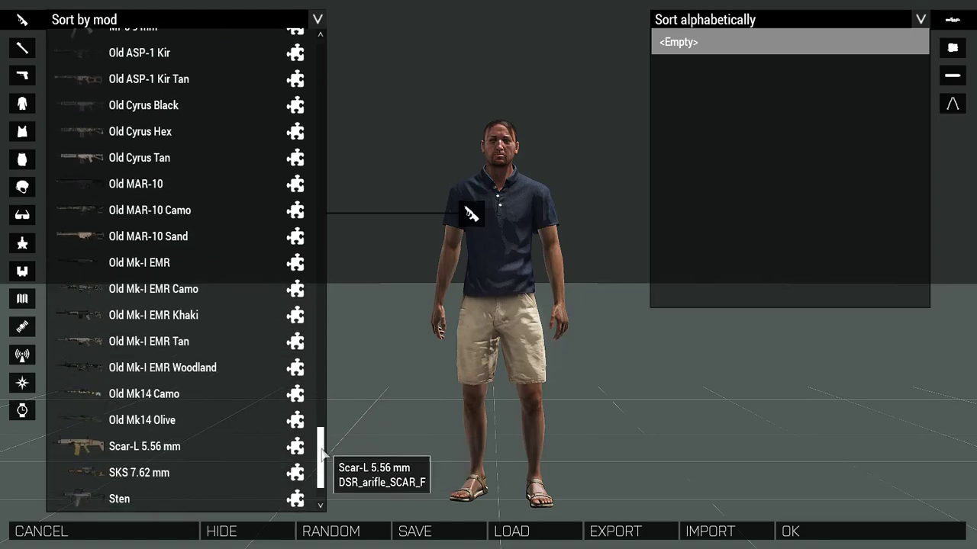
pyautogui.scroll(-1, 323, 457)
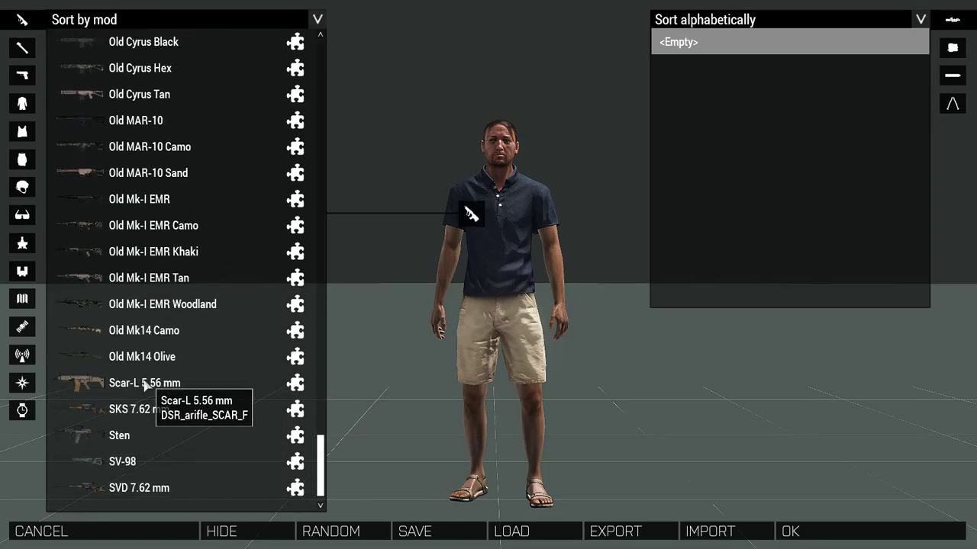
pyautogui.click(145, 383)
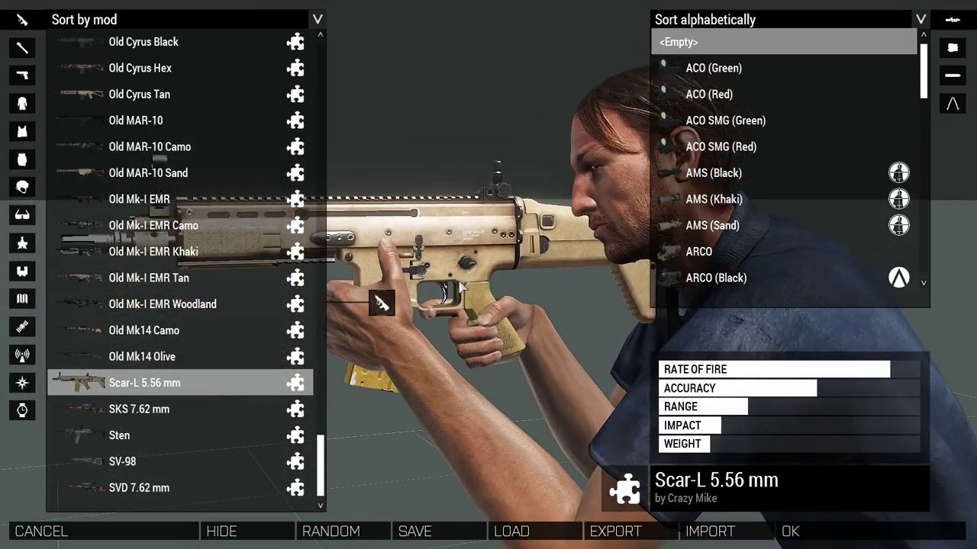
# Try the ARCO, AMS and ACO SMG (Red) optics on the Scar-L and set the optic back to empty
pyautogui.moveTo(458, 278); pyautogui.dragTo(689, 314, button='right')
pyautogui.click(708, 258)
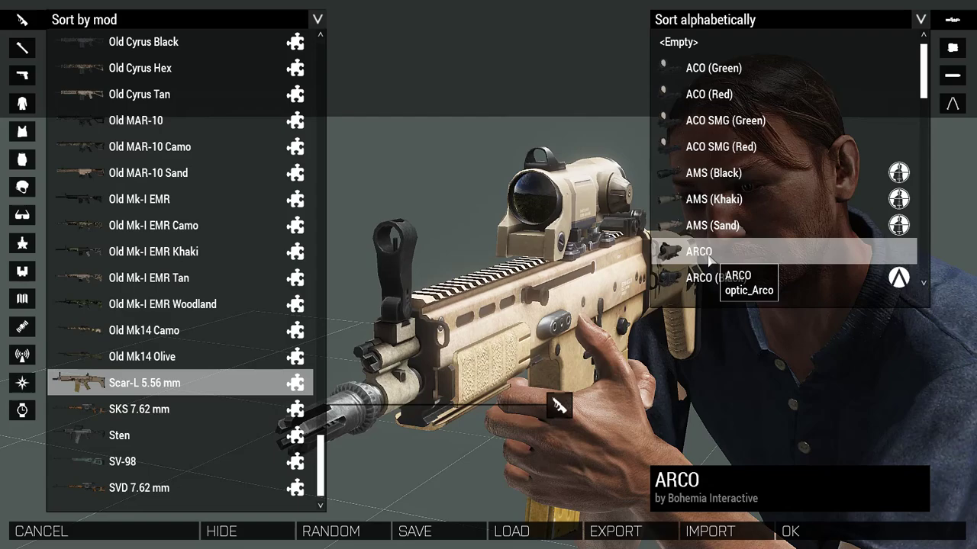
pyautogui.click(705, 225)
pyautogui.click(709, 199)
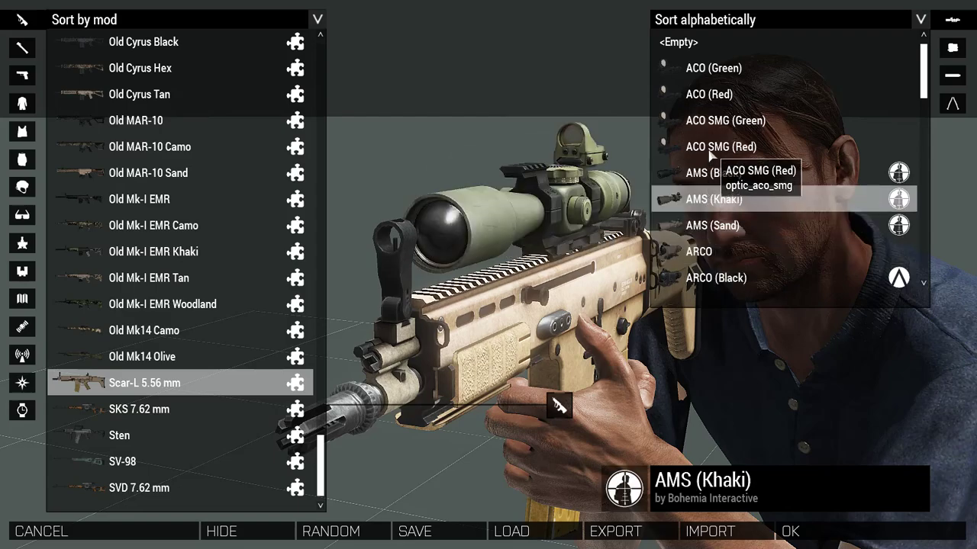
pyautogui.click(717, 146)
pyautogui.click(716, 197)
pyautogui.click(717, 224)
pyautogui.click(716, 199)
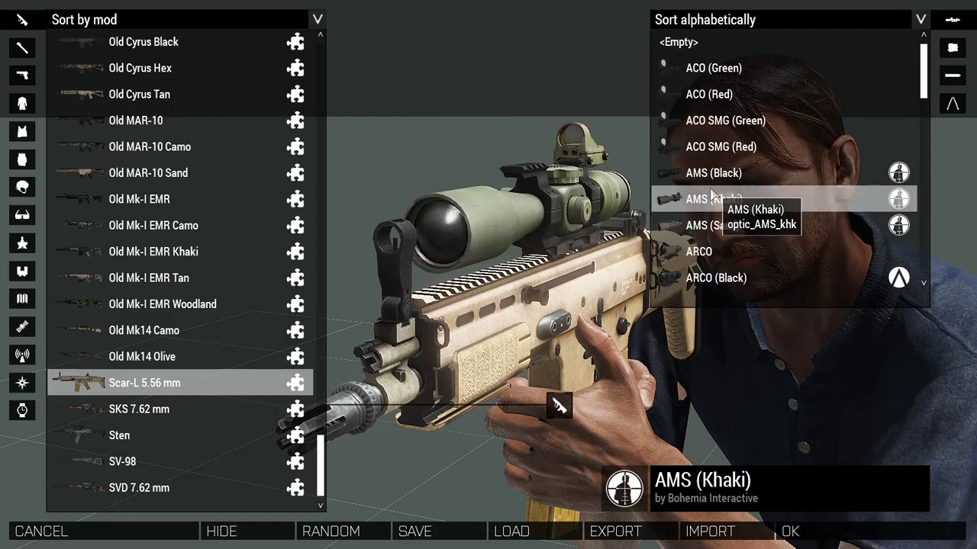
pyautogui.click(714, 173)
pyautogui.click(713, 146)
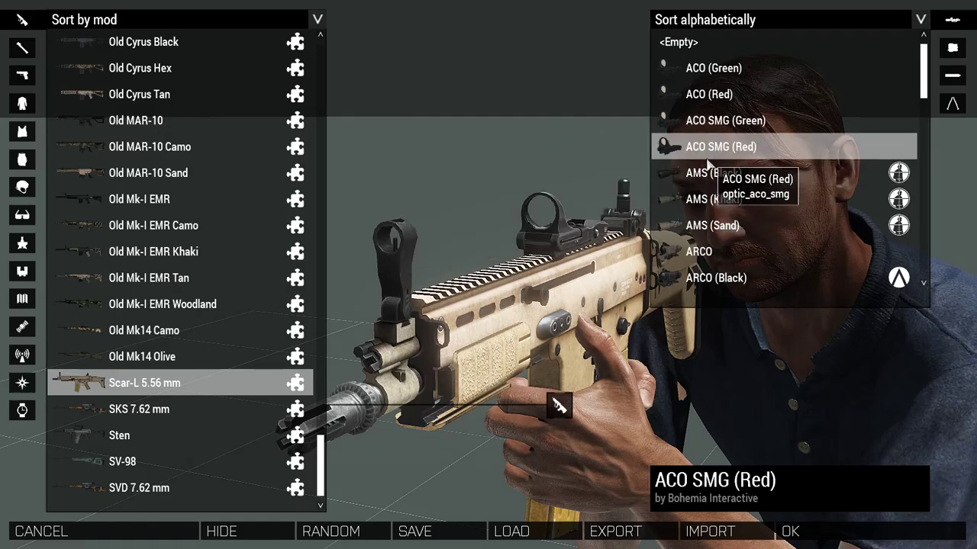
pyautogui.click(692, 43)
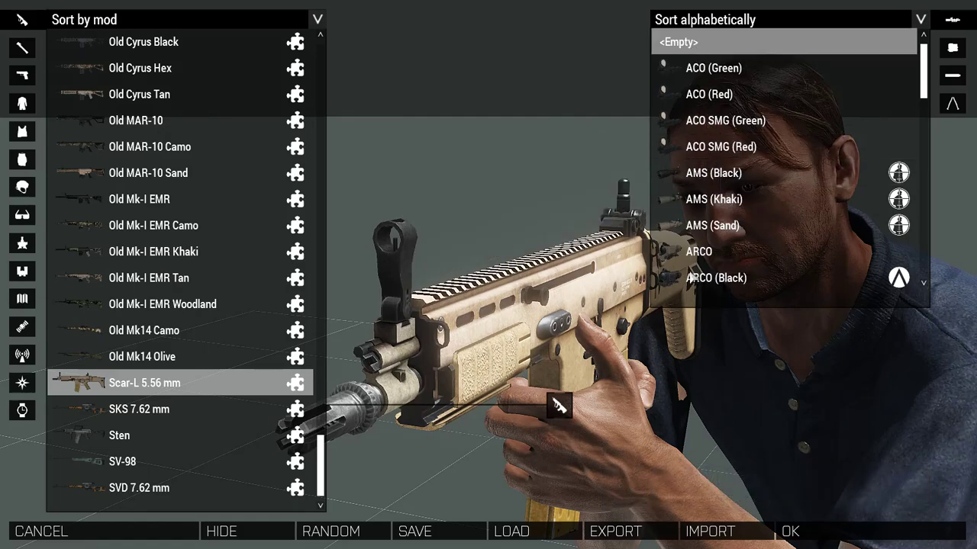
# Compare the black and sand 5.56 mm suppressors on the Scar-L, fit the Sound Suppressor (5.56 mm) and accept the loadout
pyautogui.click(957, 79)
pyautogui.click(741, 69)
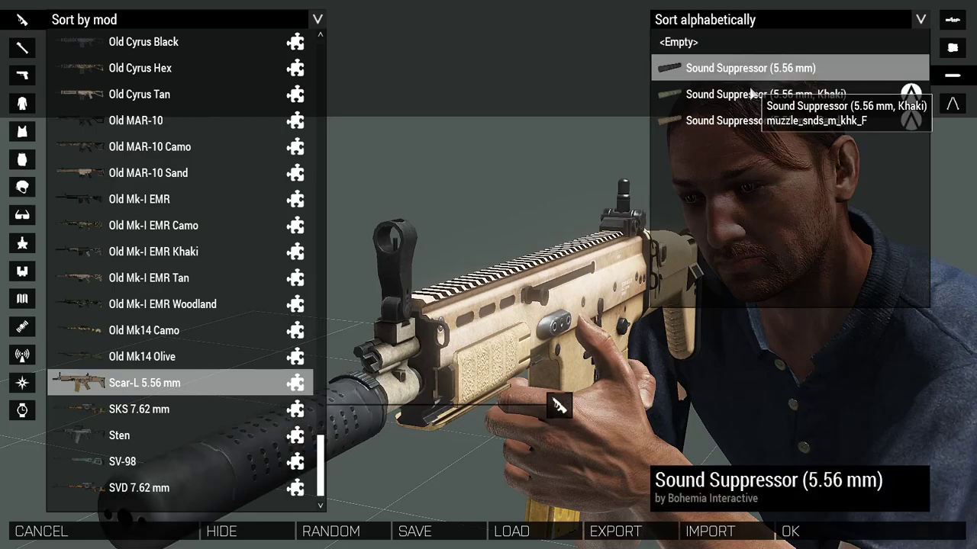
pyautogui.click(759, 122)
pyautogui.moveTo(534, 279); pyautogui.dragTo(408, 272, button='right')
pyautogui.moveTo(409, 272); pyautogui.dragTo(617, 273)
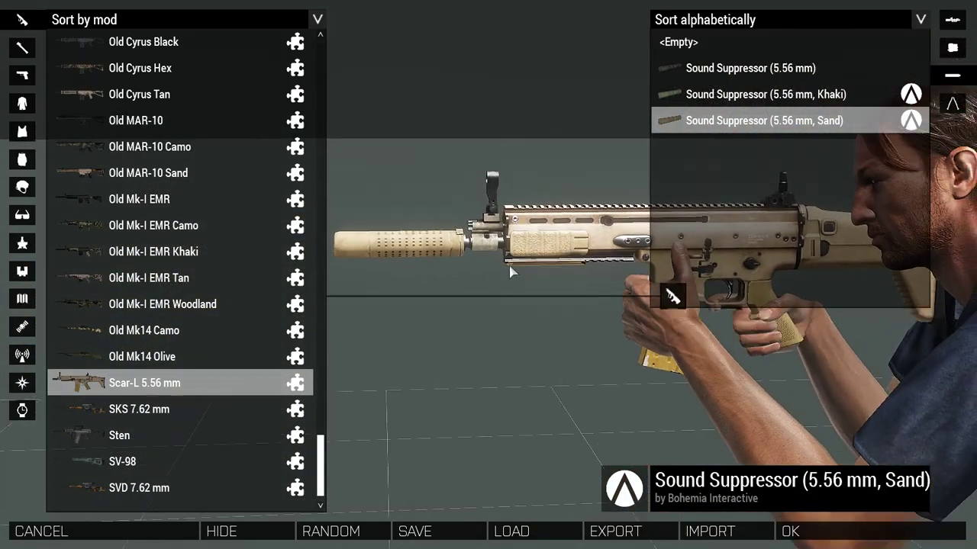
pyautogui.click(732, 70)
pyautogui.click(790, 531)
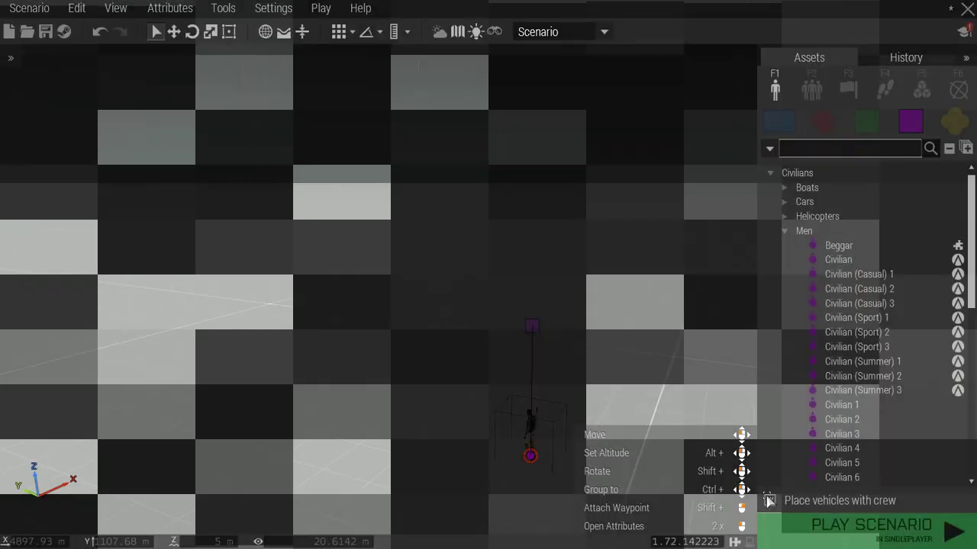
# Reopen the civilian's loadout, add the Carrier Lite (Black) vest with five 5.56 mm 30rnd STANAG Reload magazines and accept
pyautogui.rightClick(529, 451)
pyautogui.moveTo(573, 262)
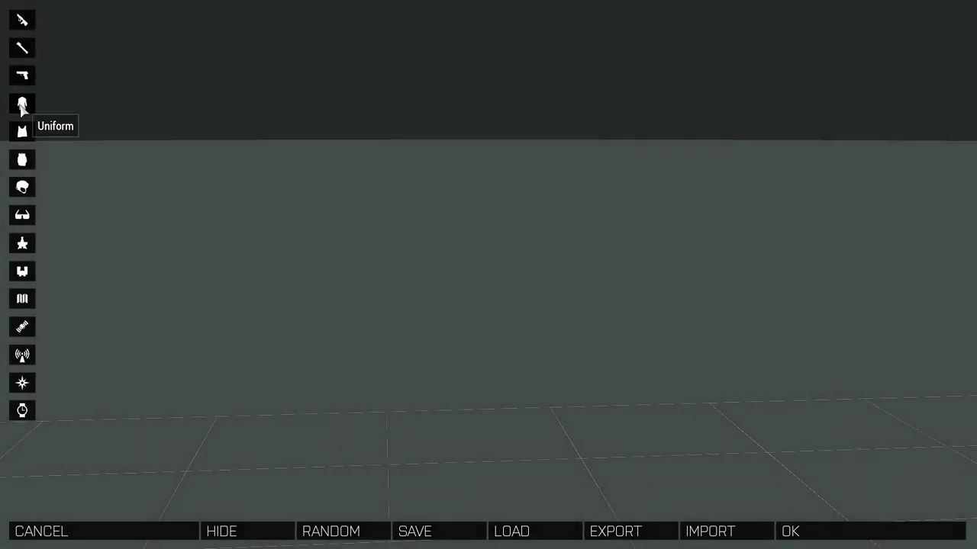
pyautogui.click(22, 104)
pyautogui.click(22, 131)
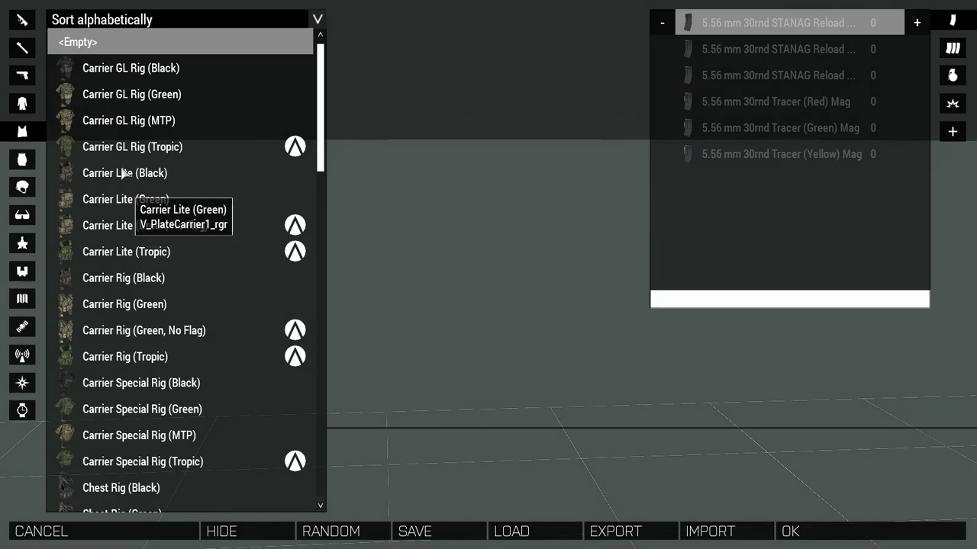
pyautogui.click(923, 27)
pyautogui.click(923, 27)
pyautogui.click(923, 27)
pyautogui.click(923, 27)
pyautogui.click(923, 27)
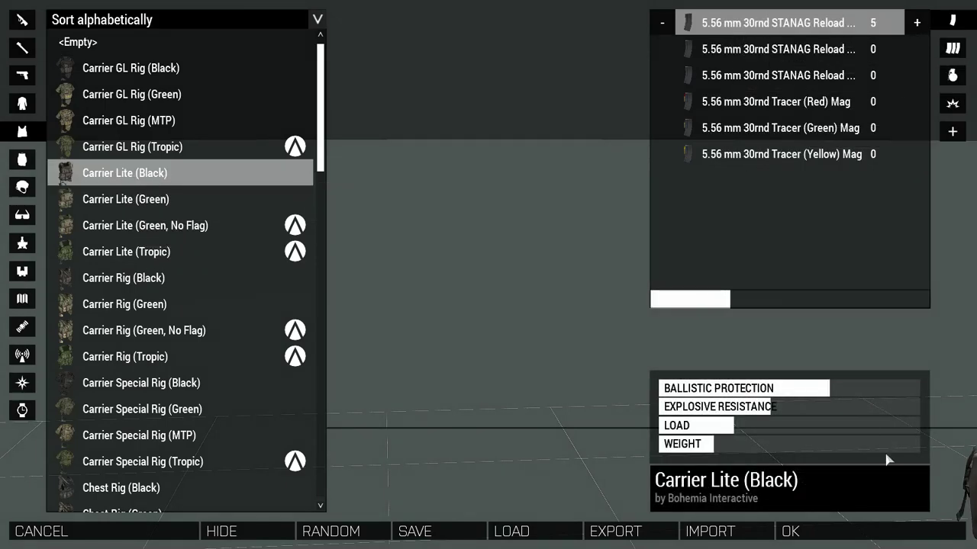
pyautogui.click(855, 533)
# Start the scenario playing as the placed civilian
pyautogui.rightClick(537, 430)
pyautogui.click(532, 428)
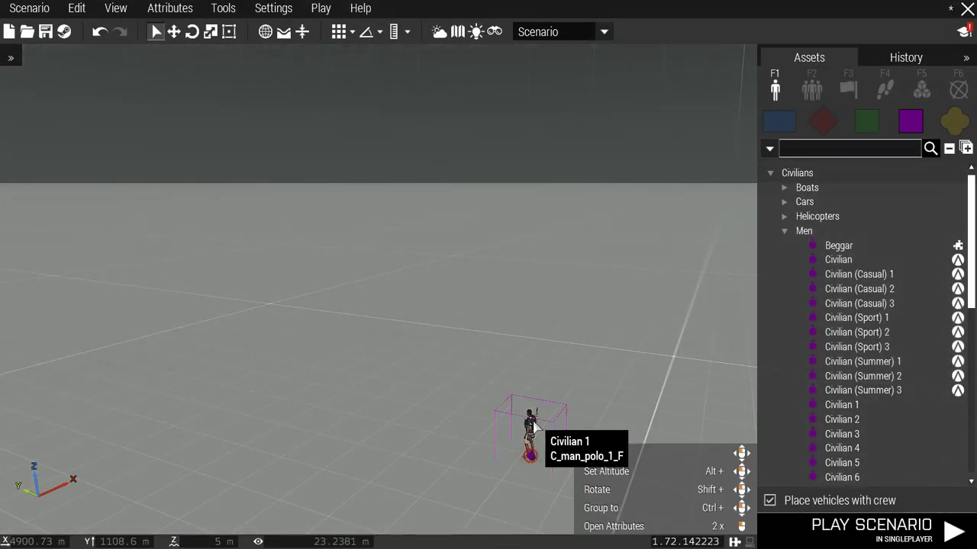
pyautogui.rightClick(532, 427)
pyautogui.click(577, 220)
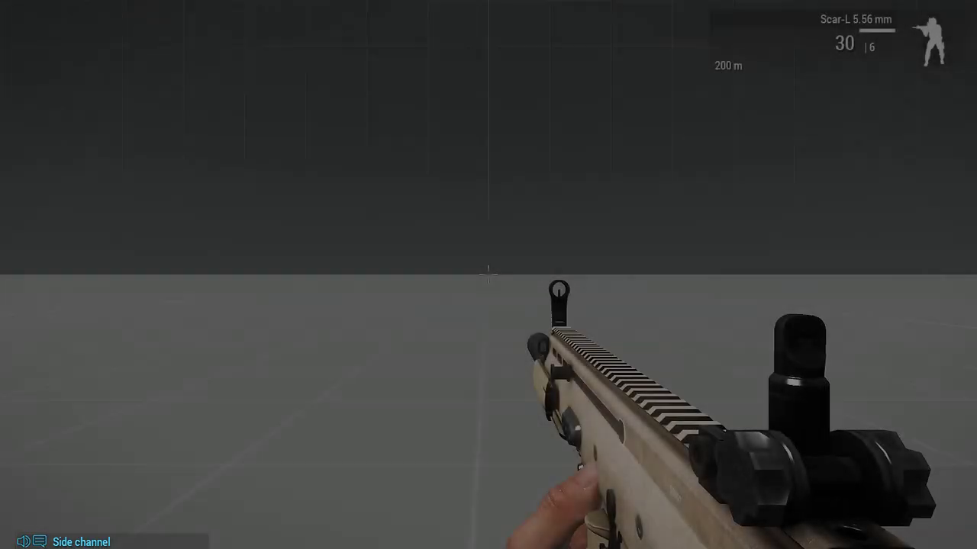
# Fire the suppressed Scar-L through its iron sights and from the hip, and reload it
pyautogui.rightClick(489, 271)
pyautogui.click(488, 275)
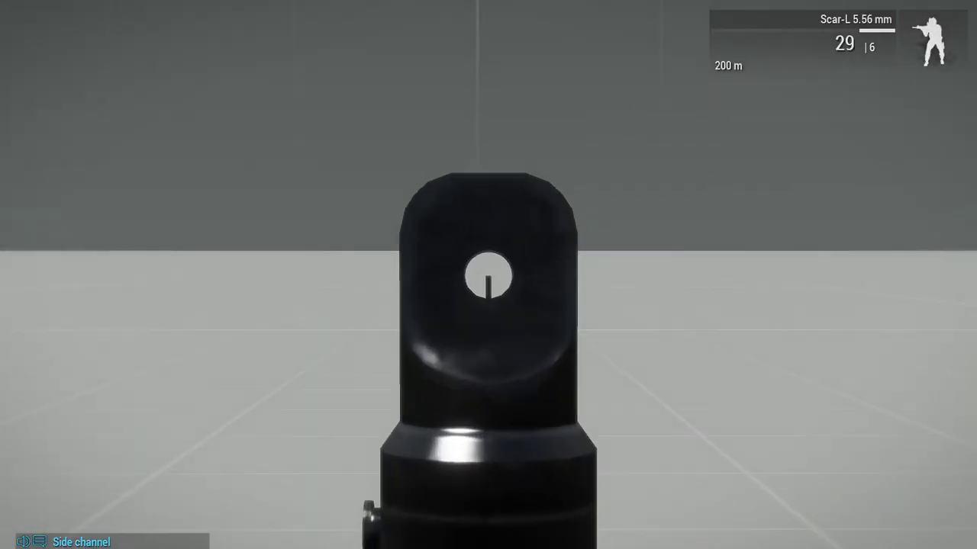
pyautogui.click(489, 275)
pyautogui.click(488, 274)
pyautogui.click(489, 275)
pyautogui.click(488, 275)
pyautogui.rightClick(488, 275)
pyautogui.moveTo(489, 275)
pyautogui.mouseDown()
pyautogui.moveTo(508, 297)
pyautogui.moveTo(491, 277)
pyautogui.mouseUp()
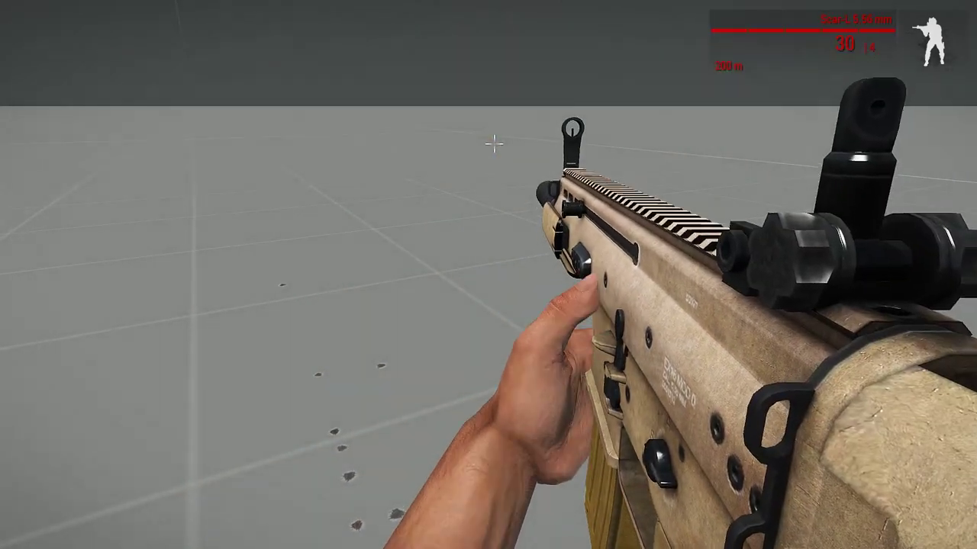
pyautogui.press('r')
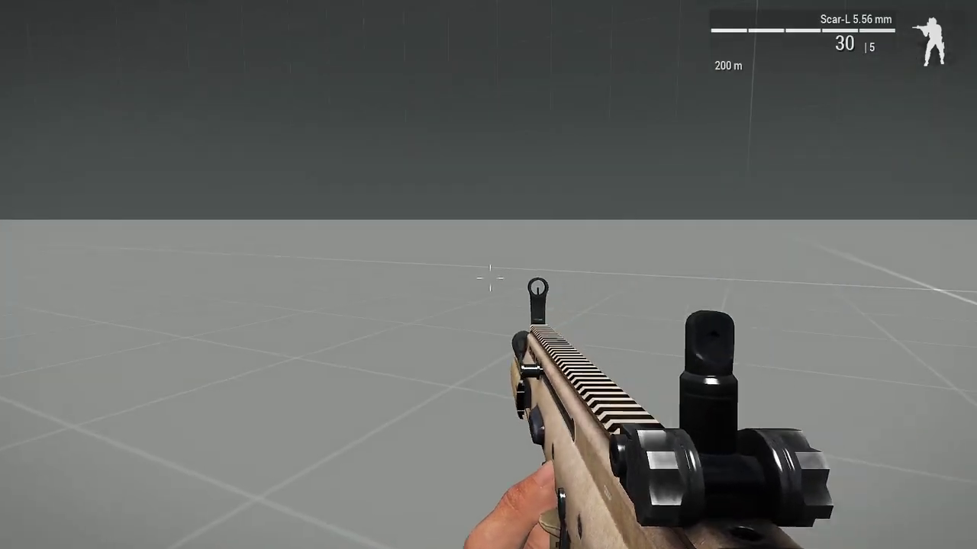
# Fire an aimed burst with the suppressed Scar-L and remove its sound suppressor in the inventory
pyautogui.rightClick(489, 274)
pyautogui.moveTo(489, 275); pyautogui.dragTo(488, 275)
pyautogui.rightClick(488, 275)
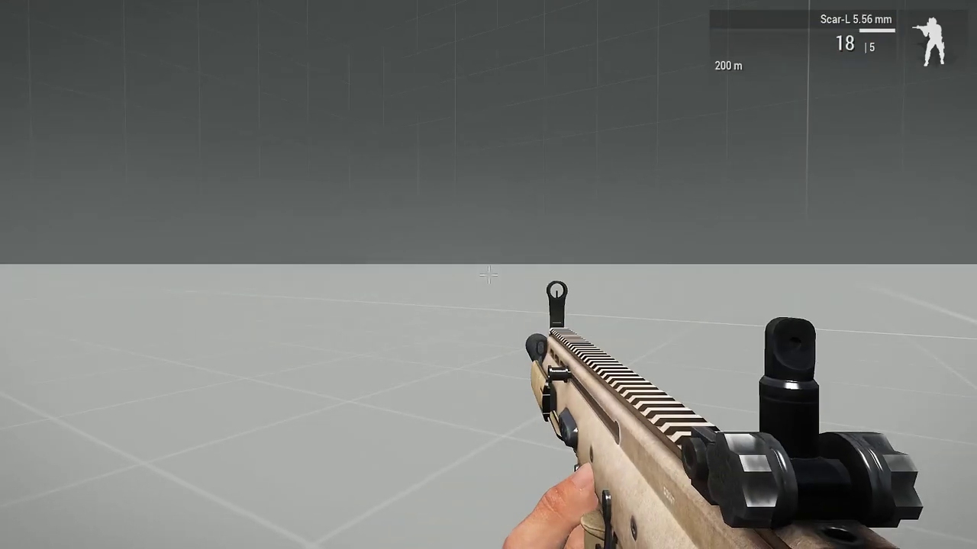
pyautogui.press('i')
pyautogui.press('i')
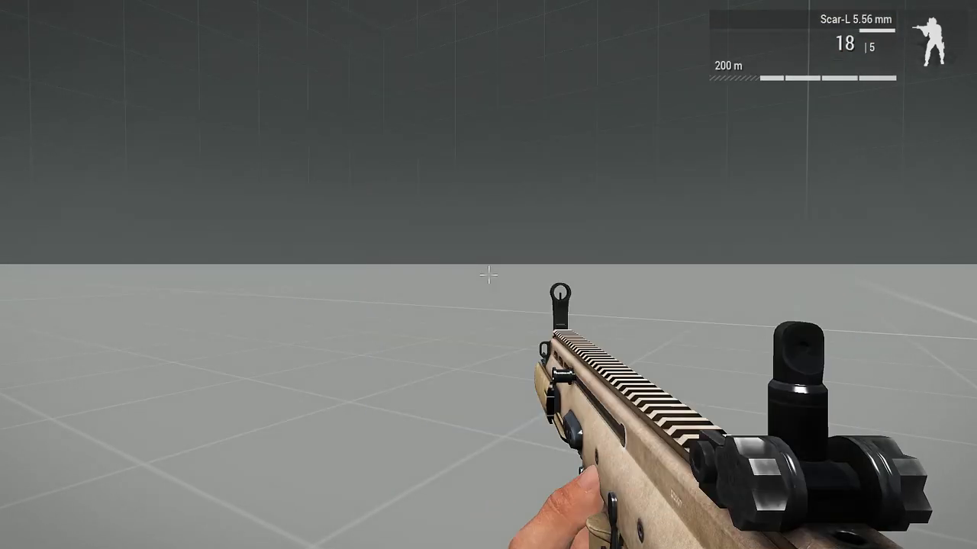
# Fire the unsuppressed Scar-L through its iron sights until each magazine is empty, reloading after each one
pyautogui.rightClick(488, 275)
pyautogui.click(488, 275)
pyautogui.click(488, 275)
pyautogui.click(488, 275)
pyautogui.moveTo(488, 275); pyautogui.dragTo(488, 275)
pyautogui.rightClick(489, 274)
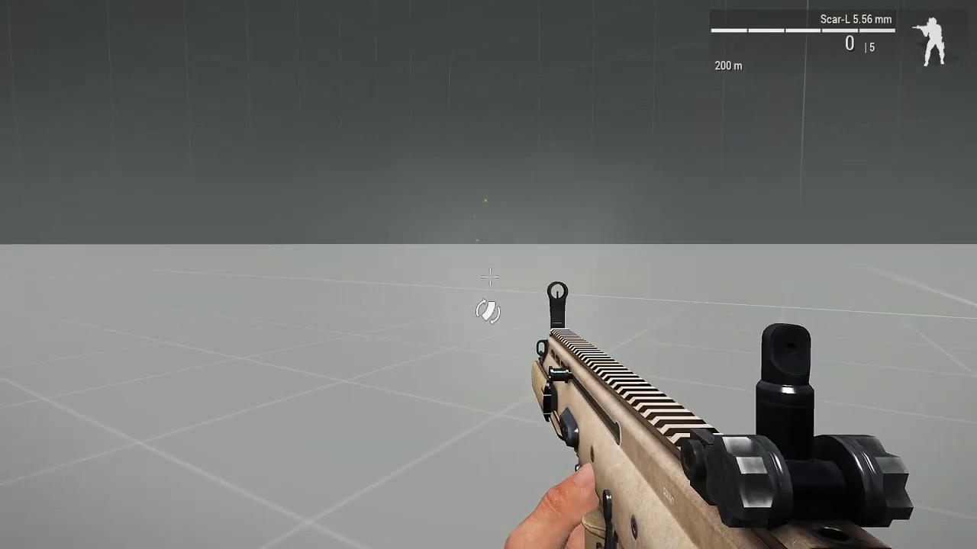
pyautogui.press('r')
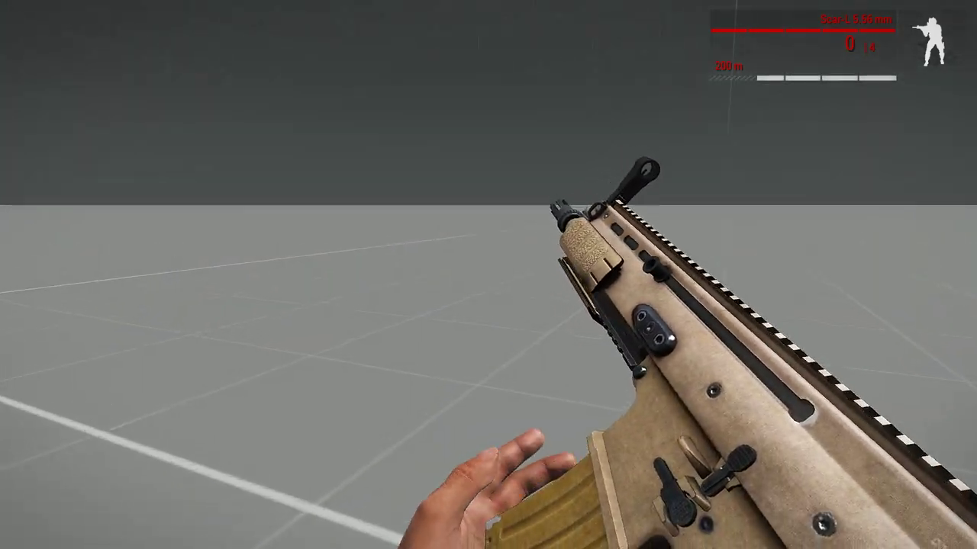
pyautogui.rightClick(488, 274)
pyautogui.moveTo(488, 275); pyautogui.dragTo(488, 275)
pyautogui.rightClick(488, 275)
pyautogui.press('r')
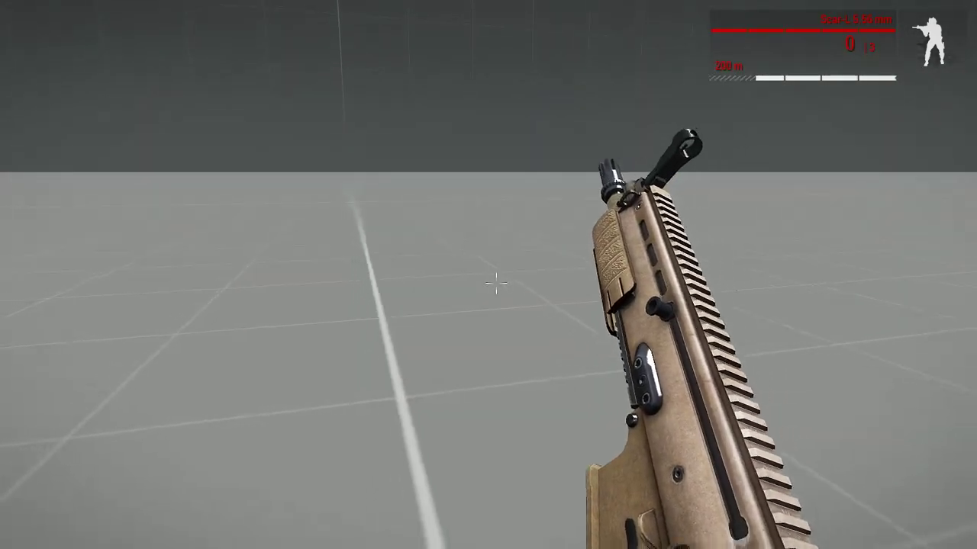
# Test firing the Scar-L in third person, return to first person, empty another magazine, reload and resume firing
pyautogui.press('KP_Enter')
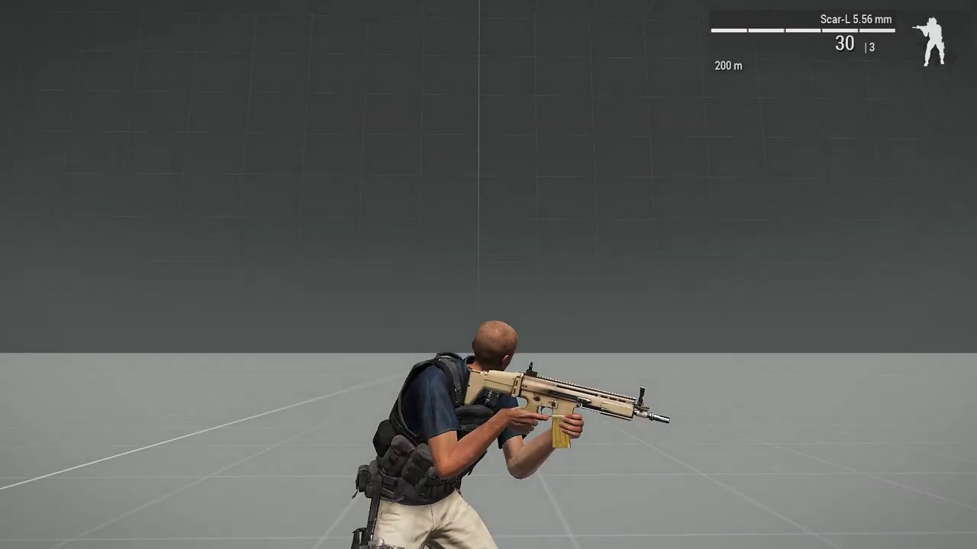
pyautogui.moveTo(488, 275); pyautogui.dragTo(484, 277)
pyautogui.press('KP_Enter')
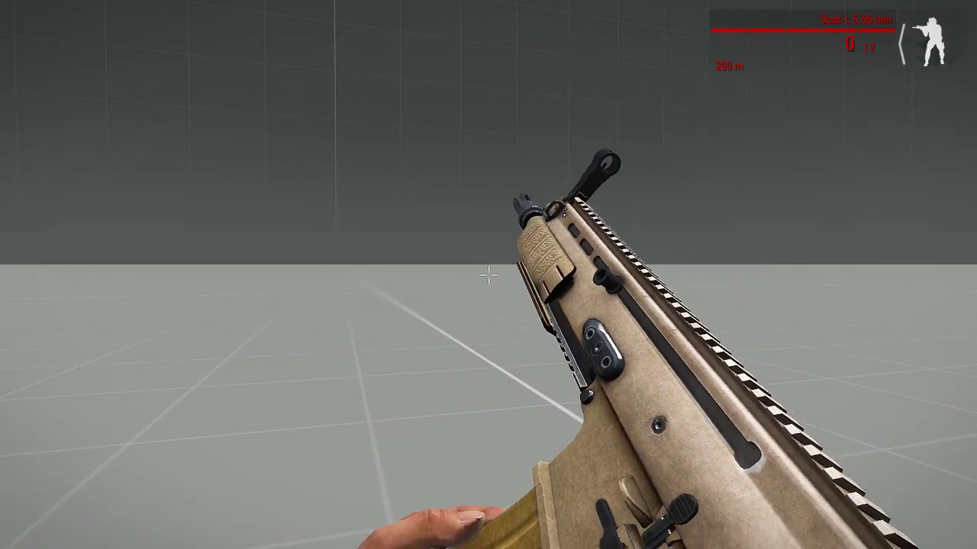
pyautogui.moveTo(487, 274); pyautogui.dragTo(489, 274)
pyautogui.press('r')
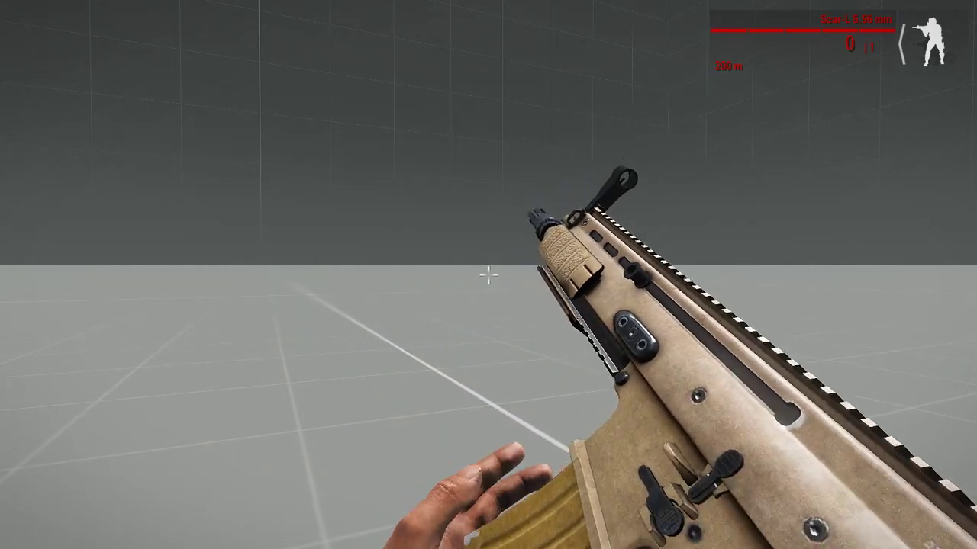
pyautogui.click(488, 274)
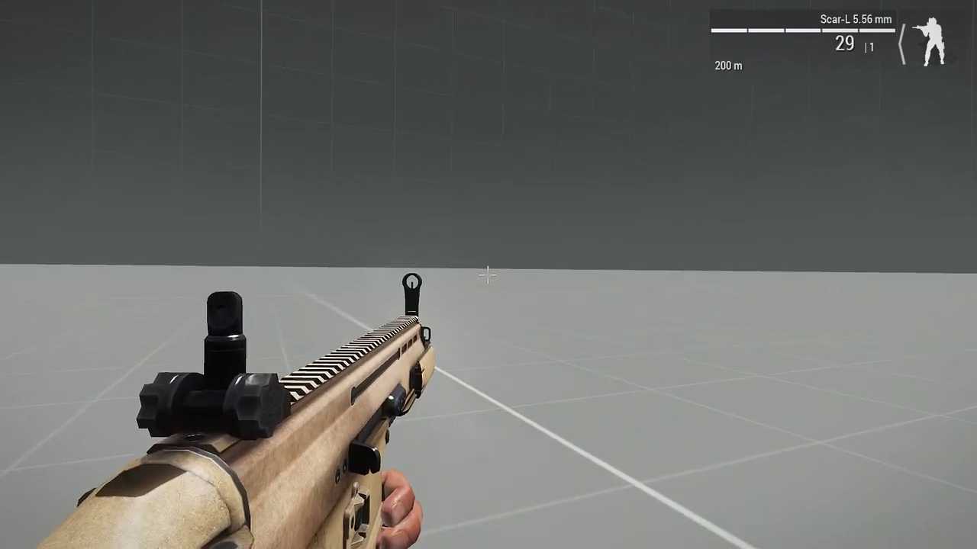
# Fire the unsuppressed Scar-L from the hip in first person and pause the mission
pyautogui.click(488, 275)
pyautogui.click(488, 275)
pyautogui.click(488, 275)
pyautogui.click(489, 274)
pyautogui.click(488, 275)
pyautogui.click(488, 275)
pyautogui.click(489, 275)
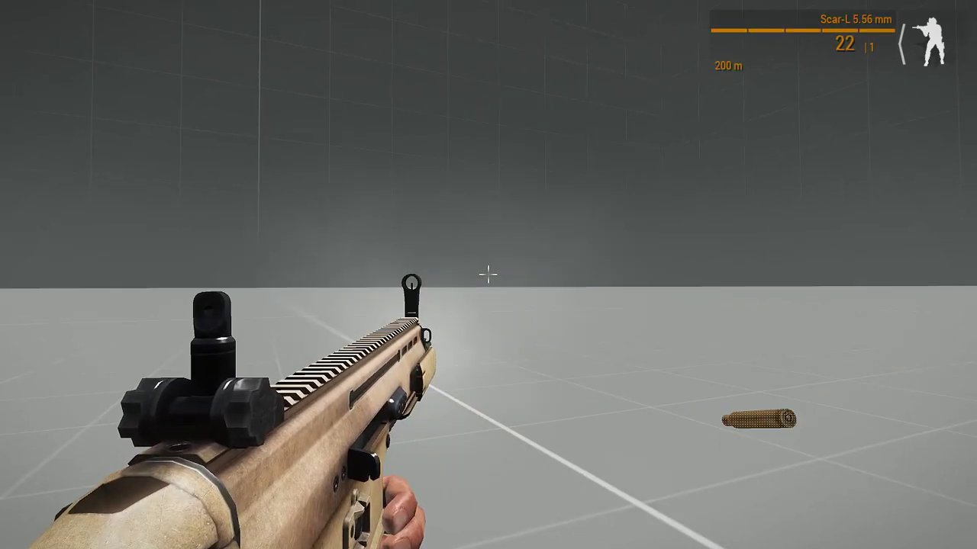
pyautogui.click(489, 275)
pyautogui.click(489, 274)
pyautogui.click(489, 274)
pyautogui.click(488, 274)
pyautogui.click(488, 275)
pyautogui.click(488, 275)
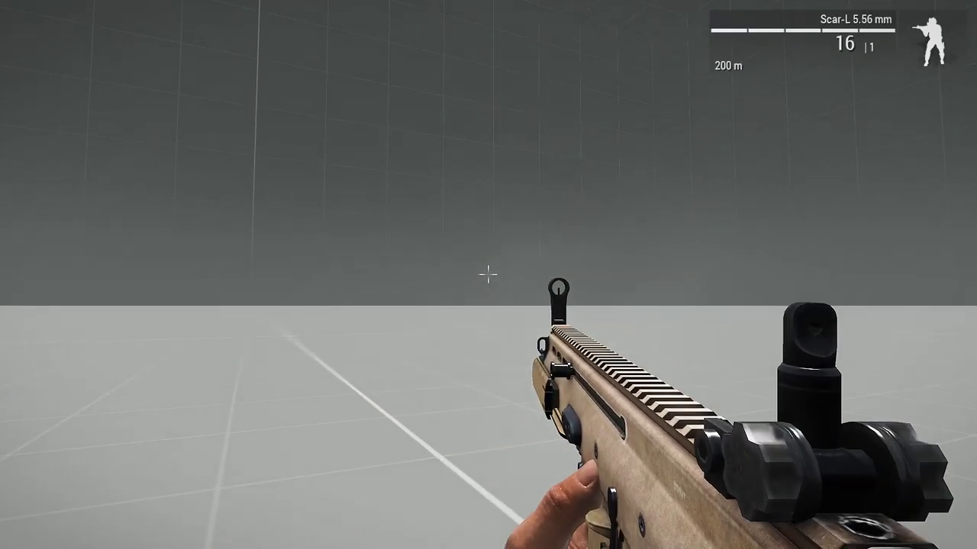
pyautogui.press('Escape')
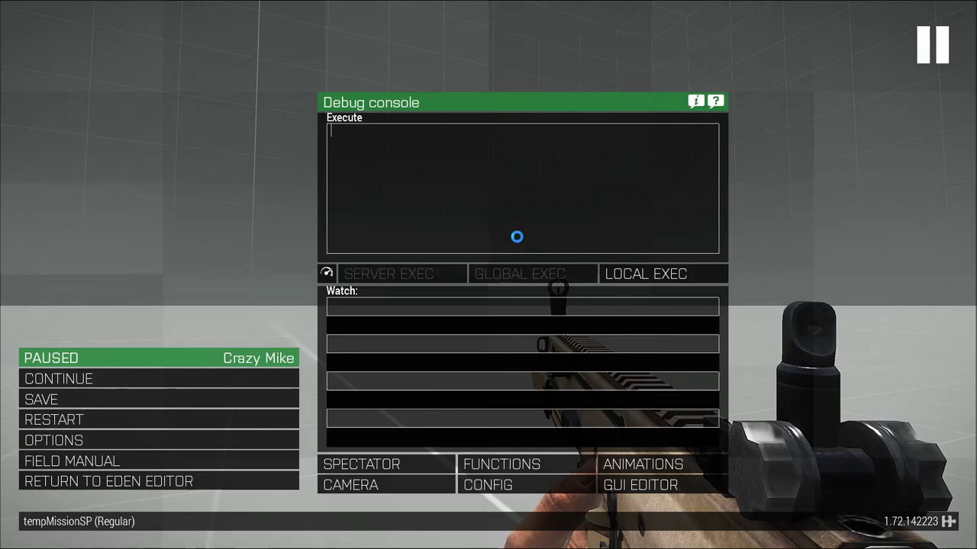
# Switch to Discord and post "oh" and "then we can do that ourselves" in the #general channel
pyautogui.hotkey('alt', 'Tab')
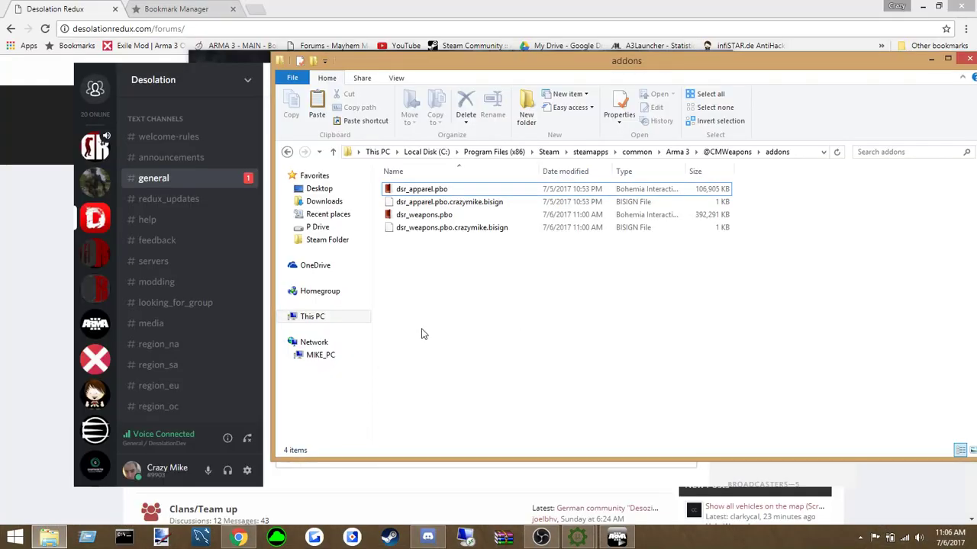
pyautogui.click(195, 200)
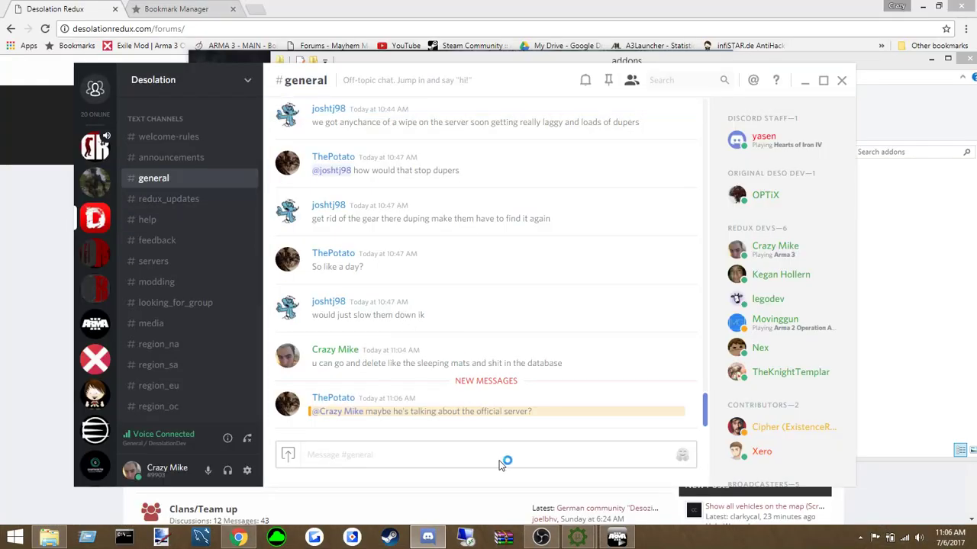
pyautogui.write('oh')
pyautogui.press('Return')
pyautogui.write('th')
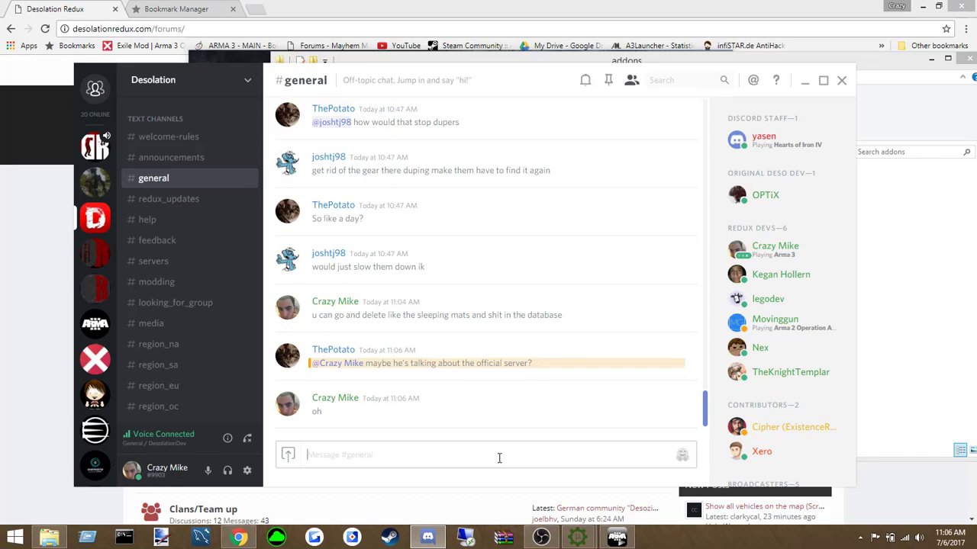
# Minimize the browser and Discord, and open the dsr_weapons\arifle\scar folder on the P drive in File Explorer
pyautogui.click(923, 7)
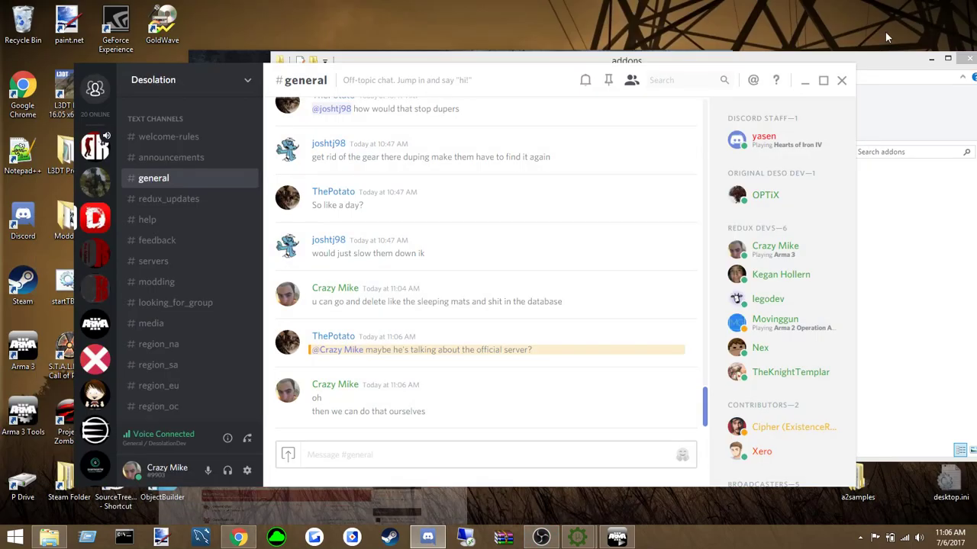
pyautogui.click(805, 79)
pyautogui.moveTo(810, 68); pyautogui.dragTo(691, 61)
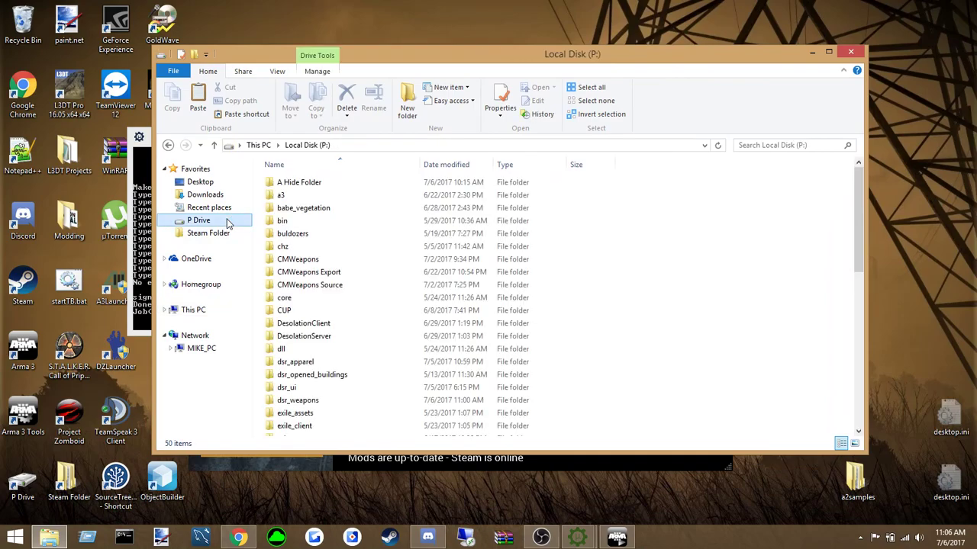
pyautogui.doubleClick(312, 401)
pyautogui.doubleClick(289, 196)
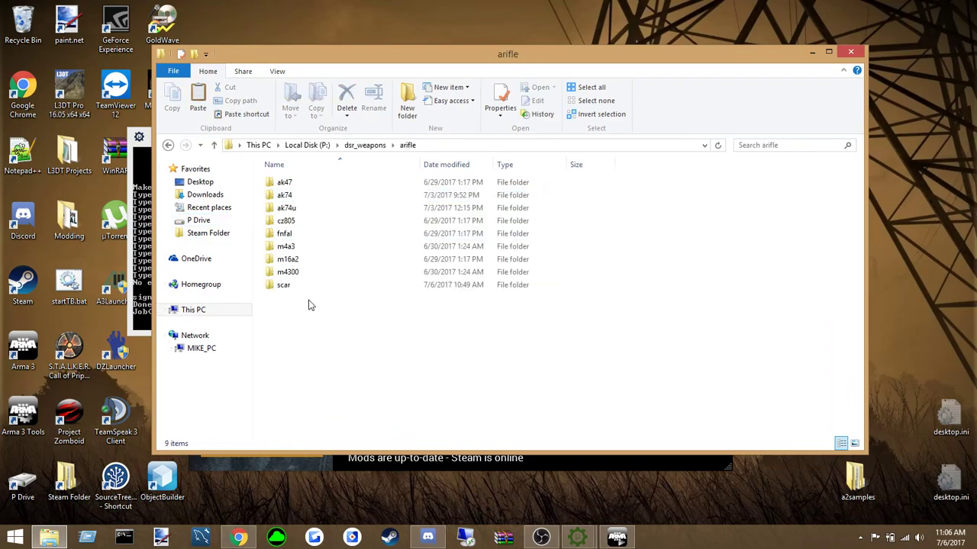
pyautogui.doubleClick(290, 285)
# Open model.cfg in Notepad++ and examine the BackSight_optic and ForeSight_optic animation classes near the end of the file
pyautogui.click(299, 222)
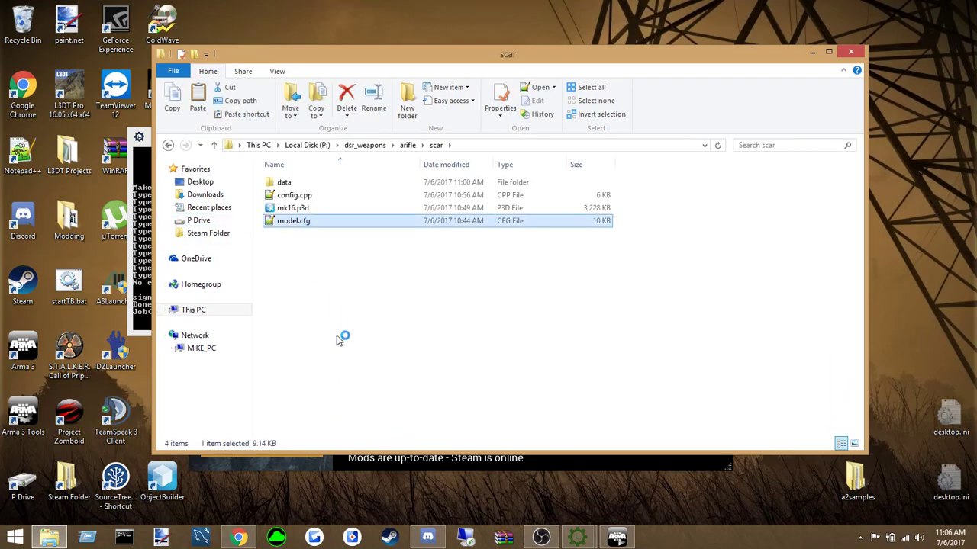
pyautogui.scroll(-20, 340, 334)
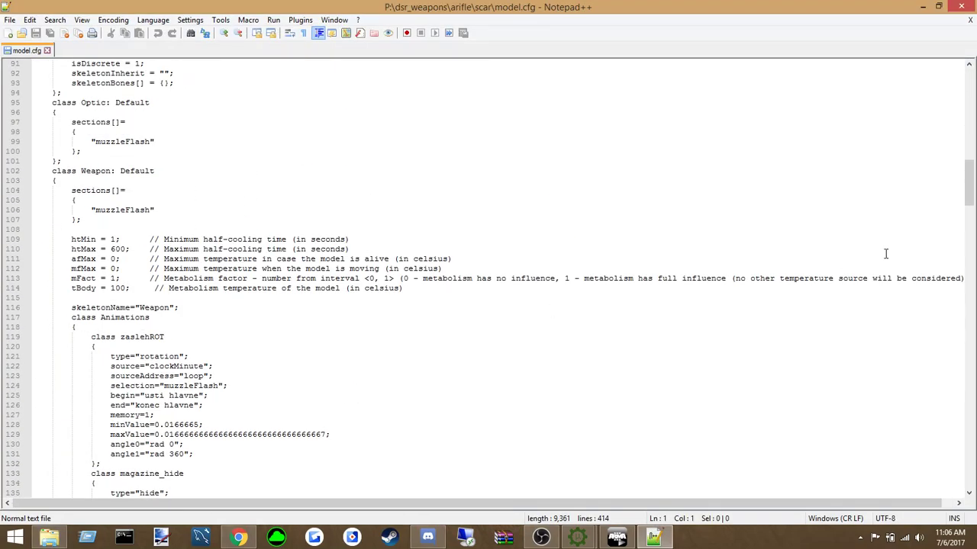
pyautogui.moveTo(973, 183); pyautogui.dragTo(969, 472)
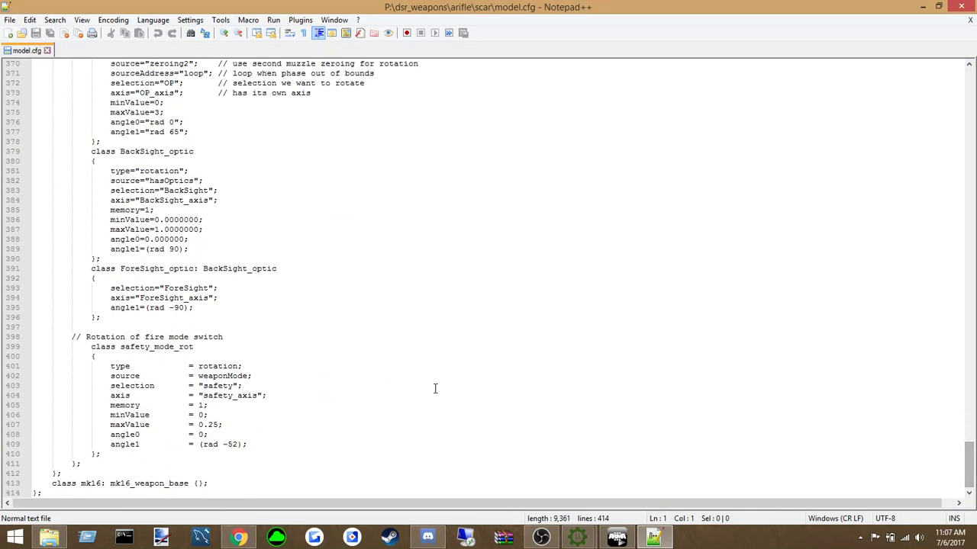
pyautogui.scroll(1, 263, 389)
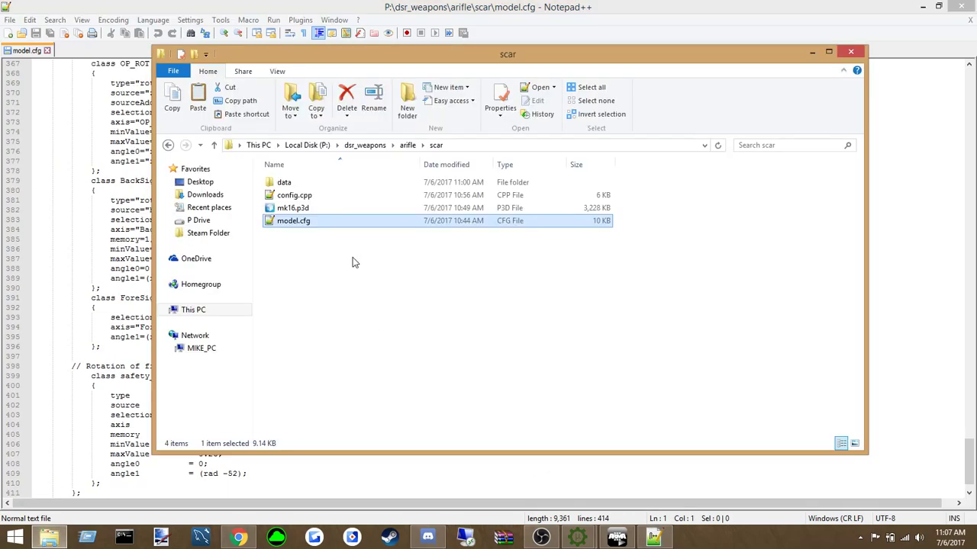
# Open mk16.p3d in Object Builder and check the BackSight and ForeSight selections in the View - Pilot LOD
pyautogui.doubleClick(304, 214)
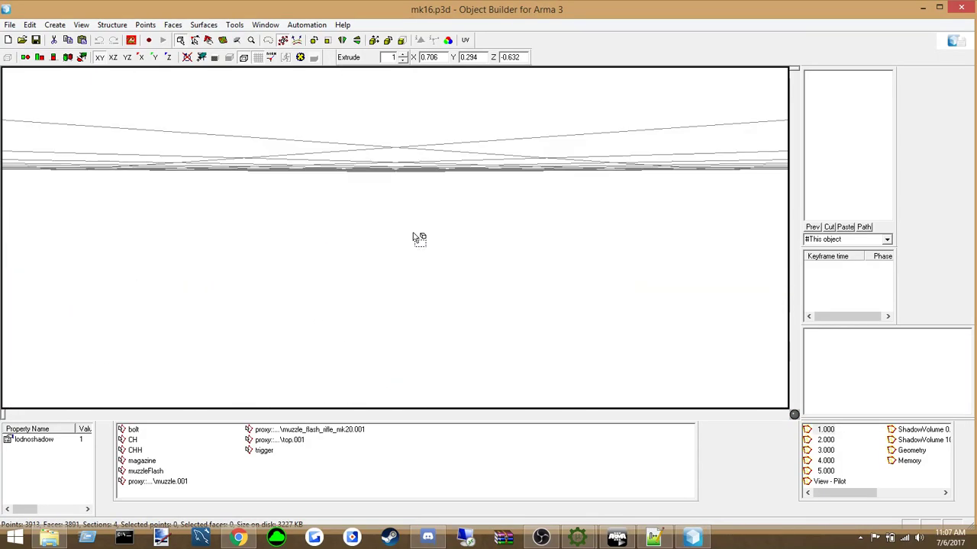
pyautogui.scroll(3, 456, 228)
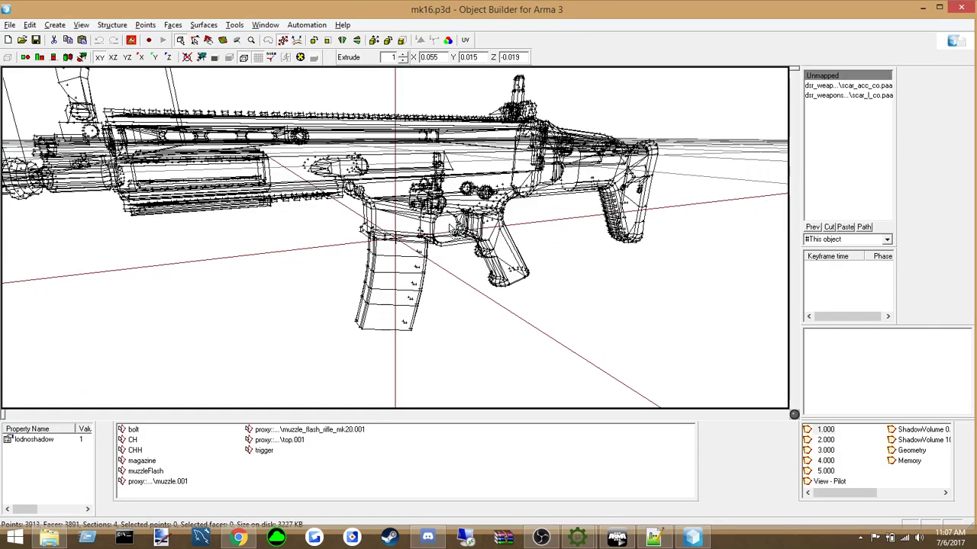
pyautogui.moveTo(450, 227); pyautogui.dragTo(484, 248, button='middle')
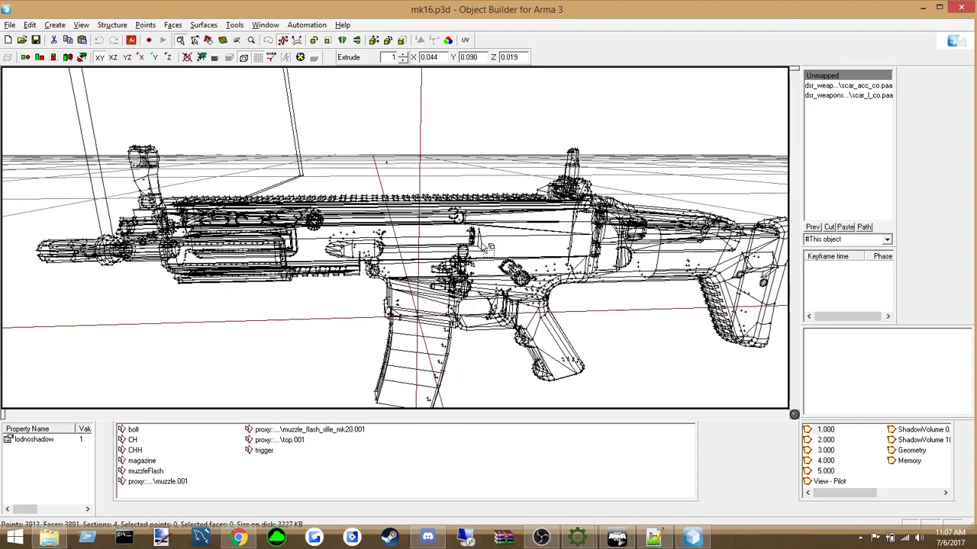
pyautogui.click(828, 482)
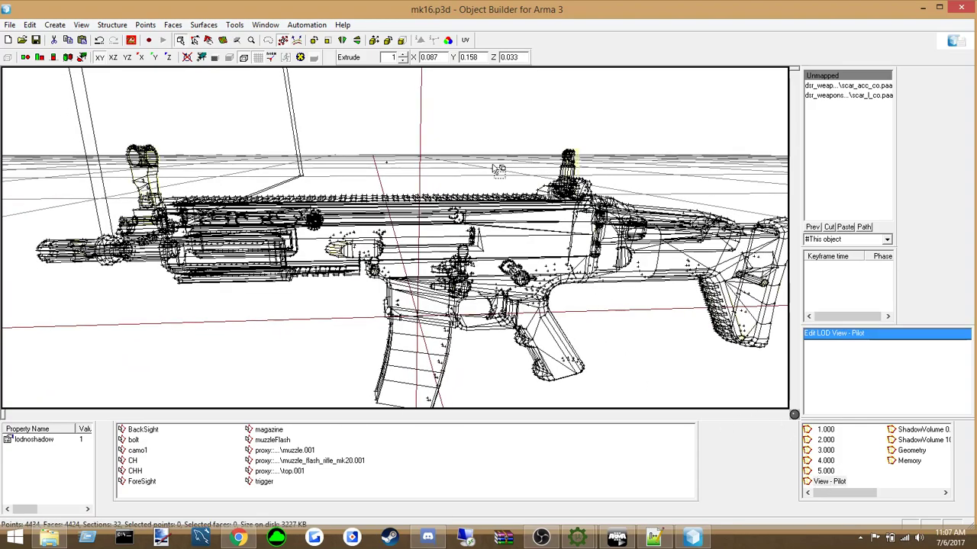
pyautogui.moveTo(462, 263); pyautogui.dragTo(469, 271, button='middle')
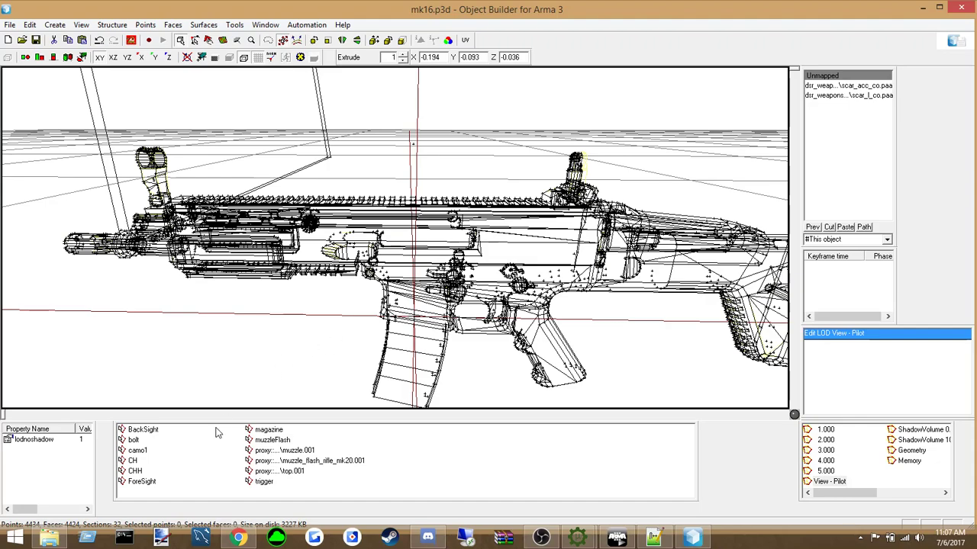
pyautogui.click(143, 430)
pyautogui.click(142, 482)
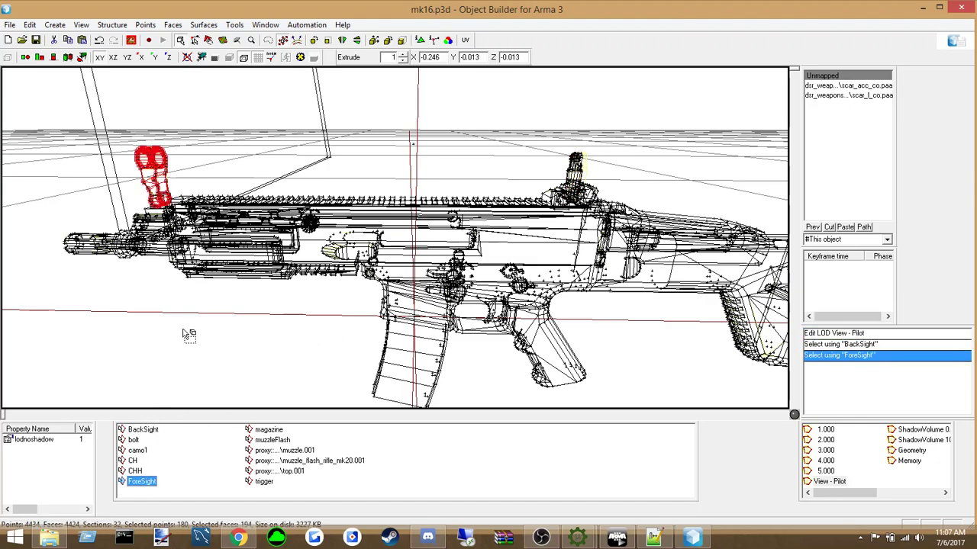
pyautogui.click(183, 329)
# In LOD 1.000, select the flip-up front sight's geometry and save it as a new named selection, ForeSight
pyautogui.doubleClick(829, 430)
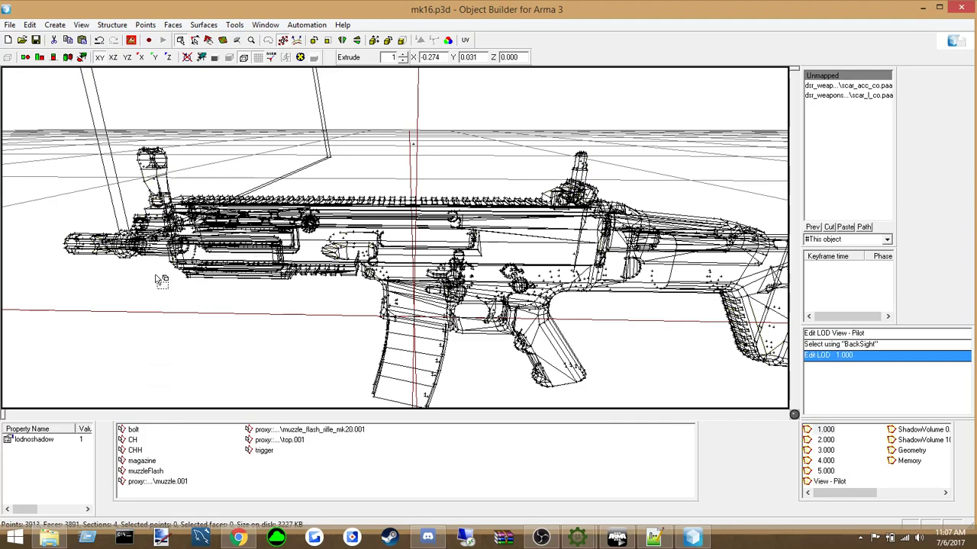
pyautogui.moveTo(124, 124); pyautogui.dragTo(180, 183)
pyautogui.rightClick(406, 463)
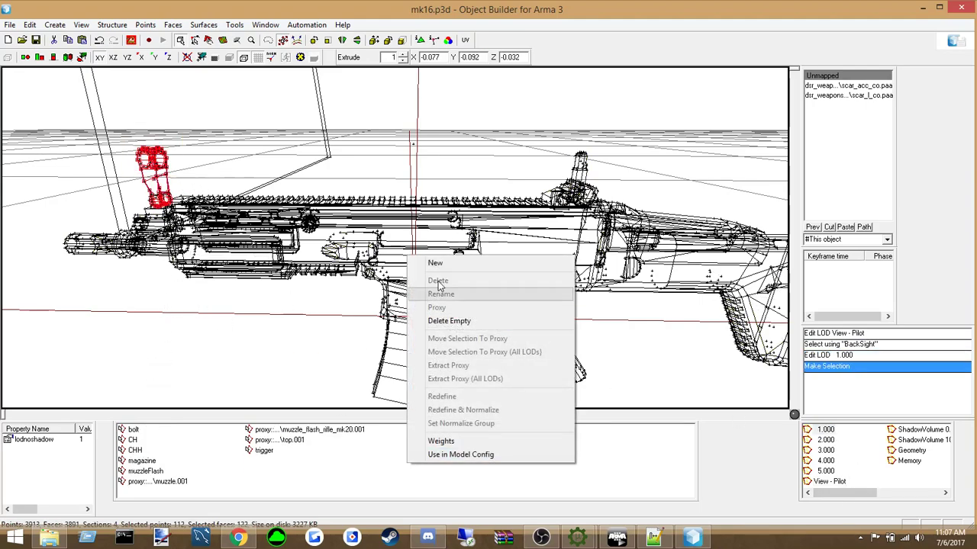
pyautogui.click(435, 262)
pyautogui.write('Fore')
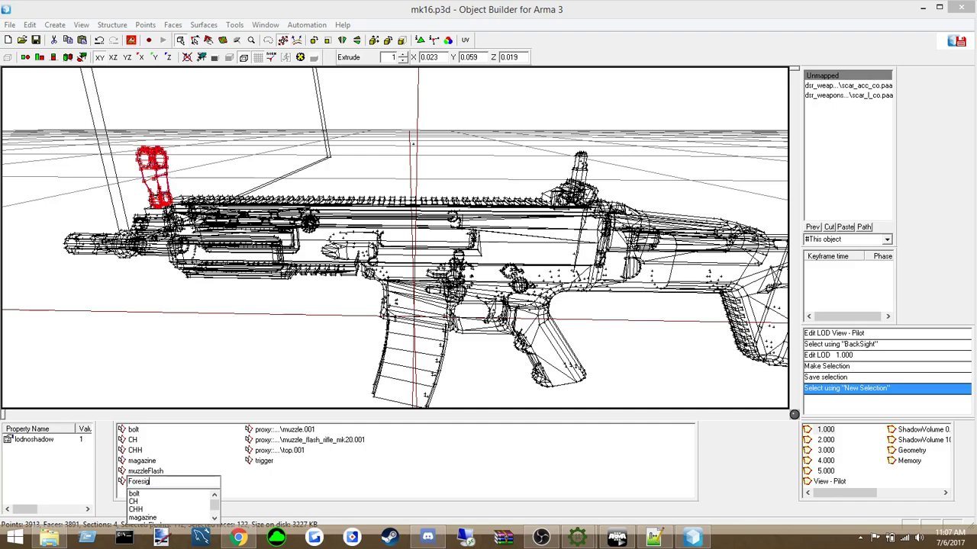
pyautogui.write('Sight')
pyautogui.press('Return')
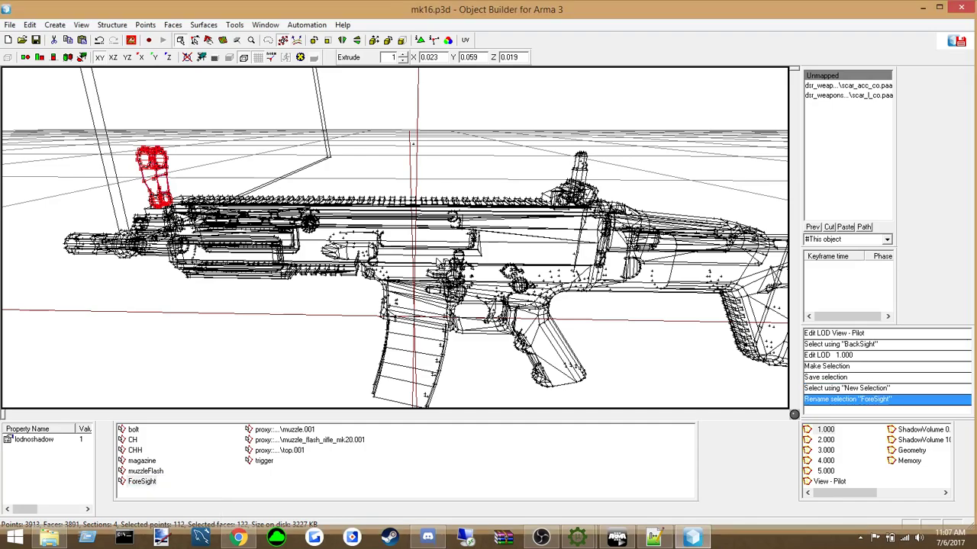
pyautogui.click(227, 332)
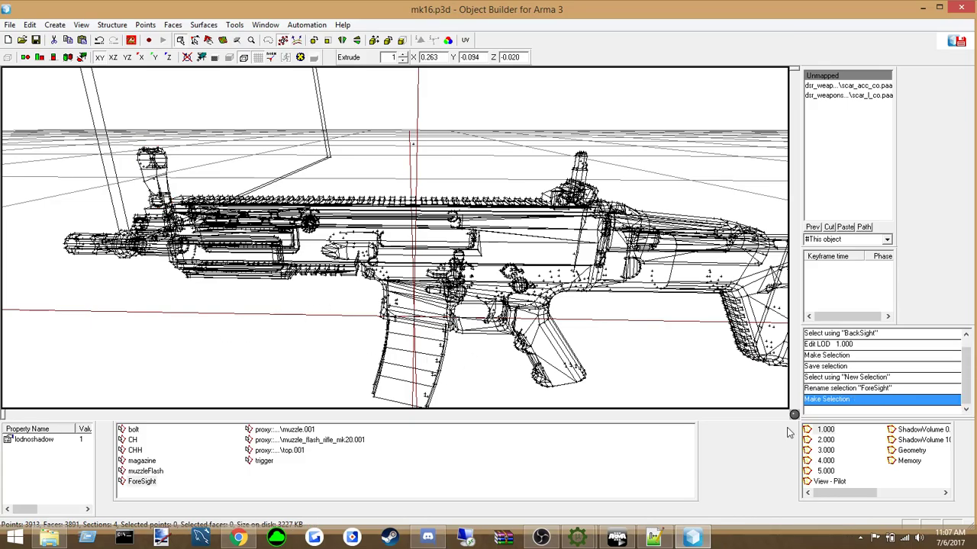
# Select the flip-up rear sight's geometry in LOD 1.000 and save it as a new named selection, BackSight
pyautogui.moveTo(559, 129); pyautogui.dragTo(601, 171)
pyautogui.moveTo(608, 181); pyautogui.dragTo(640, 192, button='middle')
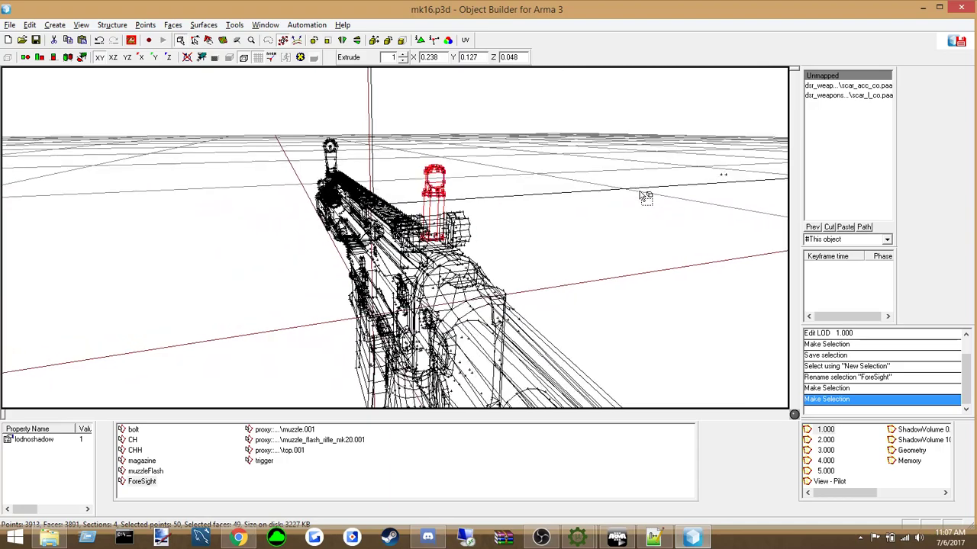
pyautogui.moveTo(645, 197); pyautogui.dragTo(646, 197, button='right')
pyautogui.rightClick(425, 456)
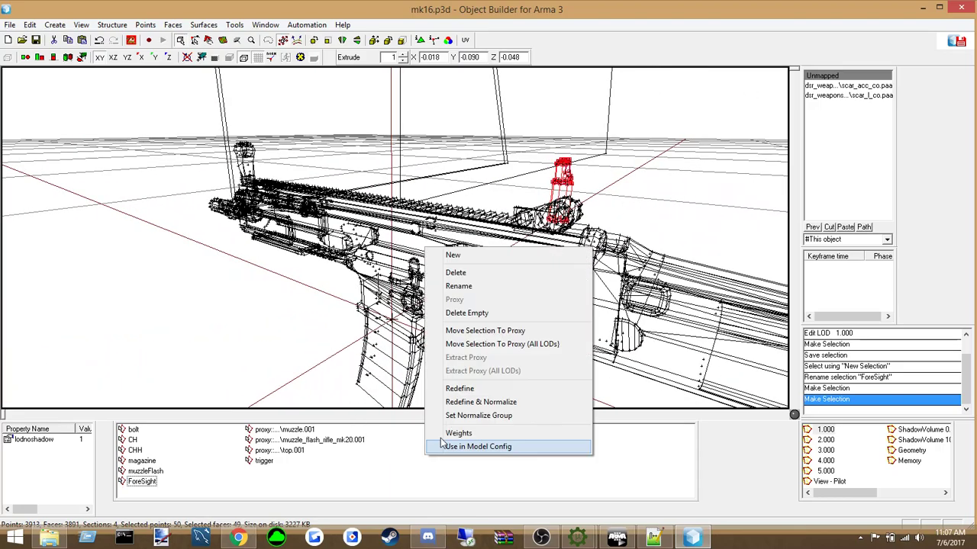
pyautogui.click(453, 255)
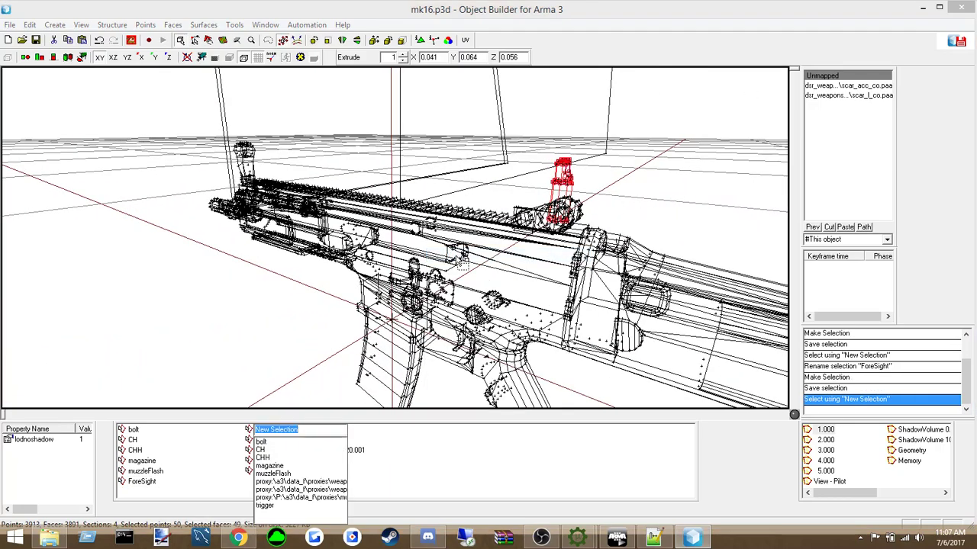
pyautogui.write('BackSight')
pyautogui.press('Return')
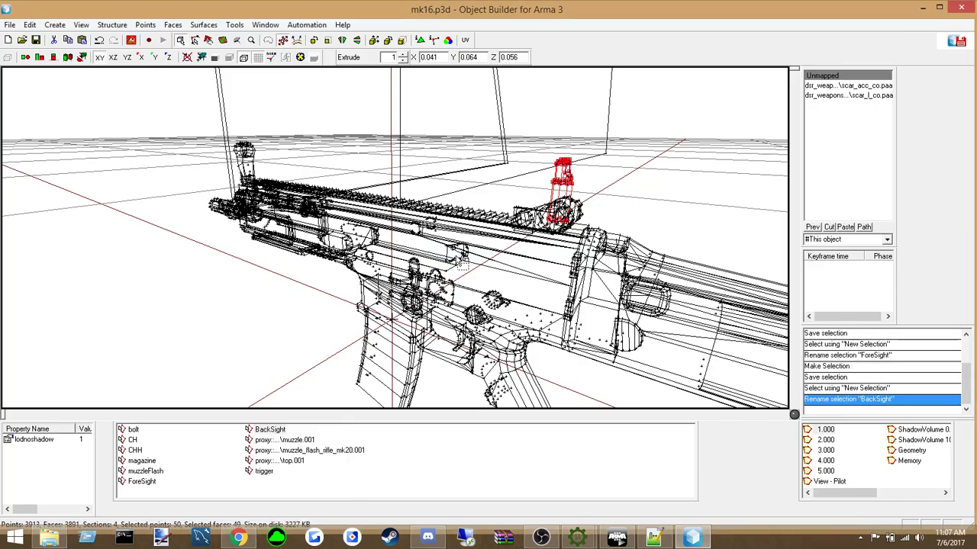
pyautogui.click(218, 402)
# In LOD 2.000, select the front sight's geometry and save it as a new named selection, ForeSight
pyautogui.click(824, 441)
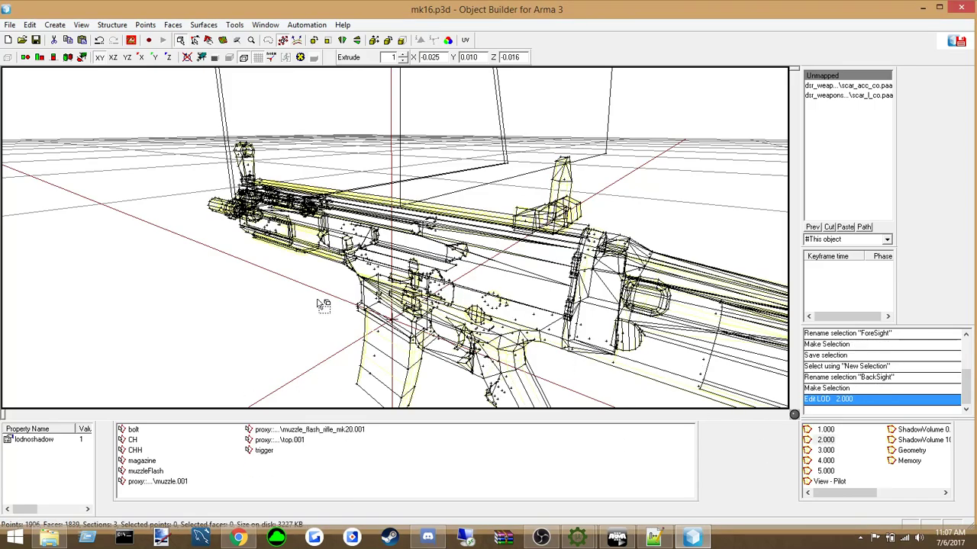
pyautogui.moveTo(317, 300); pyautogui.dragTo(280, 286, button='middle')
pyautogui.moveTo(131, 118); pyautogui.dragTo(182, 209)
pyautogui.rightClick(361, 487)
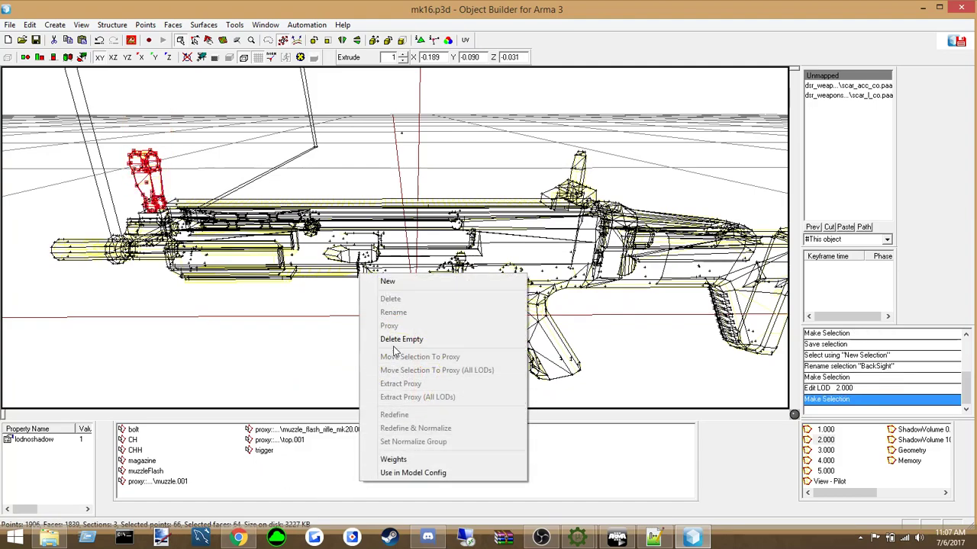
pyautogui.click(404, 284)
pyautogui.write('F')
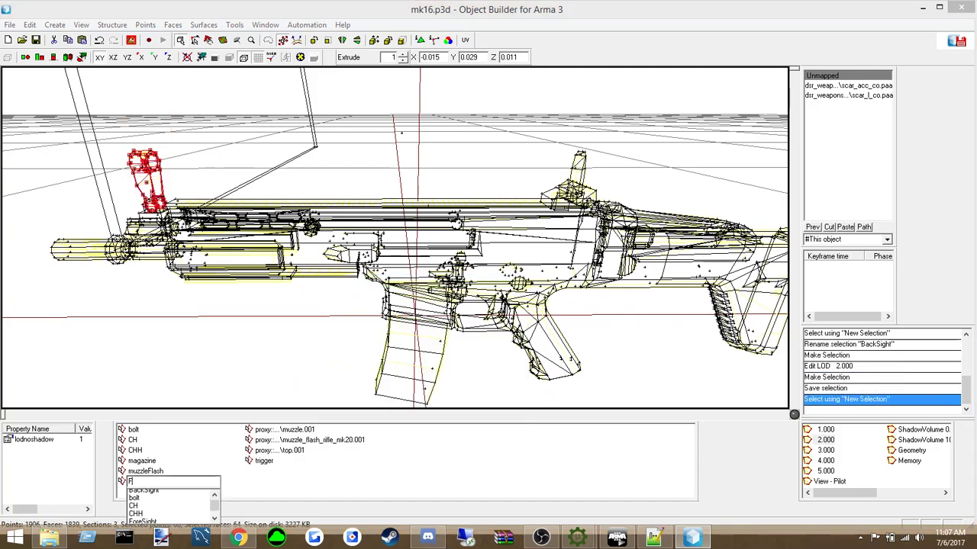
pyautogui.write('oreSight')
pyautogui.press('Return')
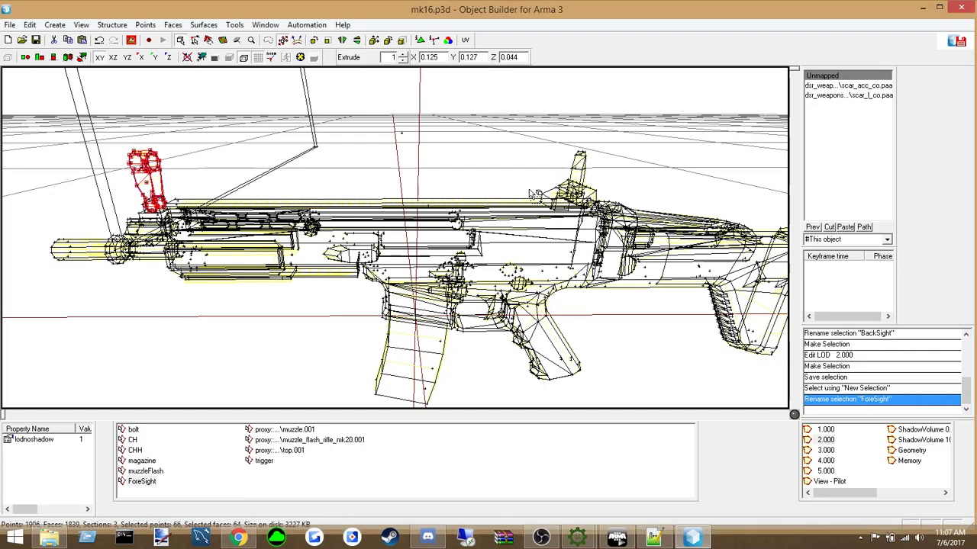
pyautogui.click(507, 149)
# Select the rear sight's geometry in LOD 2.000 and save it as a new named selection, BackSight
pyautogui.moveTo(550, 122); pyautogui.dragTo(601, 175)
pyautogui.rightClick(448, 495)
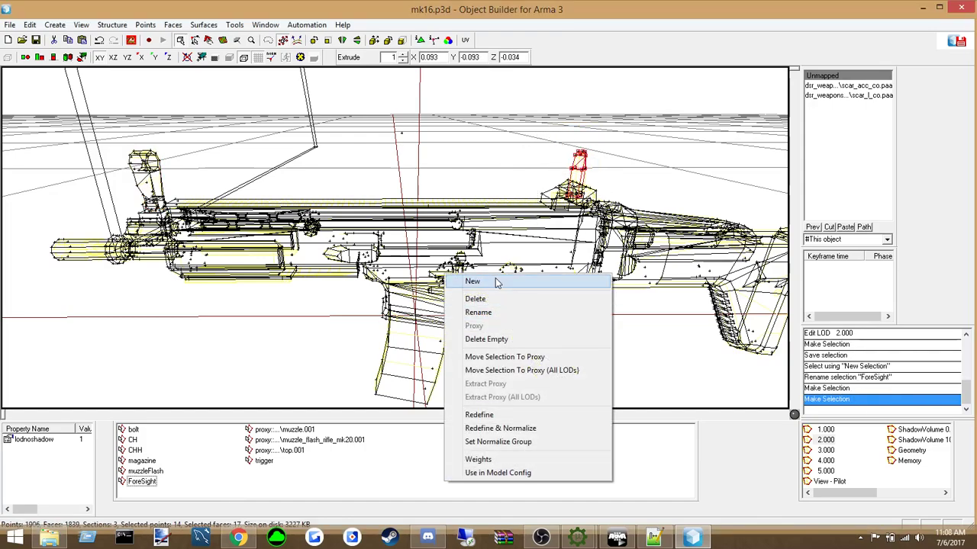
pyautogui.click(497, 282)
pyautogui.write('BackSig')
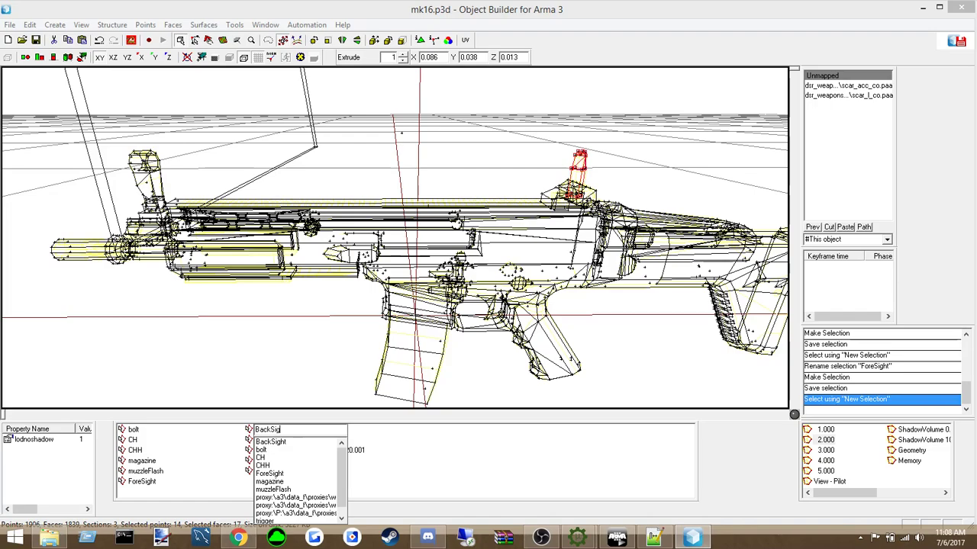
pyautogui.write('ht')
pyautogui.press('Return')
pyautogui.click(713, 391)
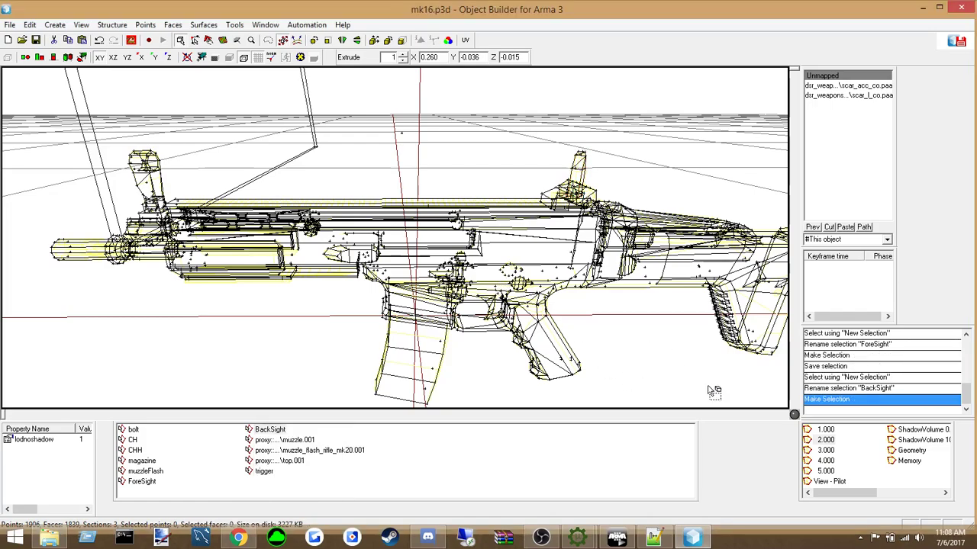
# In LOD 3.000, select the front sight's geometry and save it as a new named selection, ForeSight
pyautogui.click(828, 453)
pyautogui.moveTo(120, 139); pyautogui.dragTo(185, 212)
pyautogui.rightClick(415, 464)
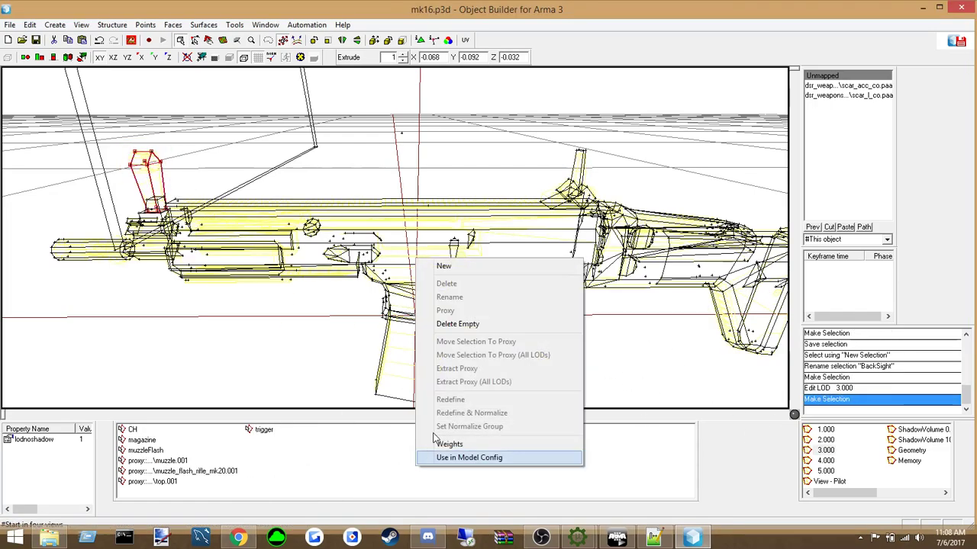
pyautogui.click(443, 266)
pyautogui.write('For')
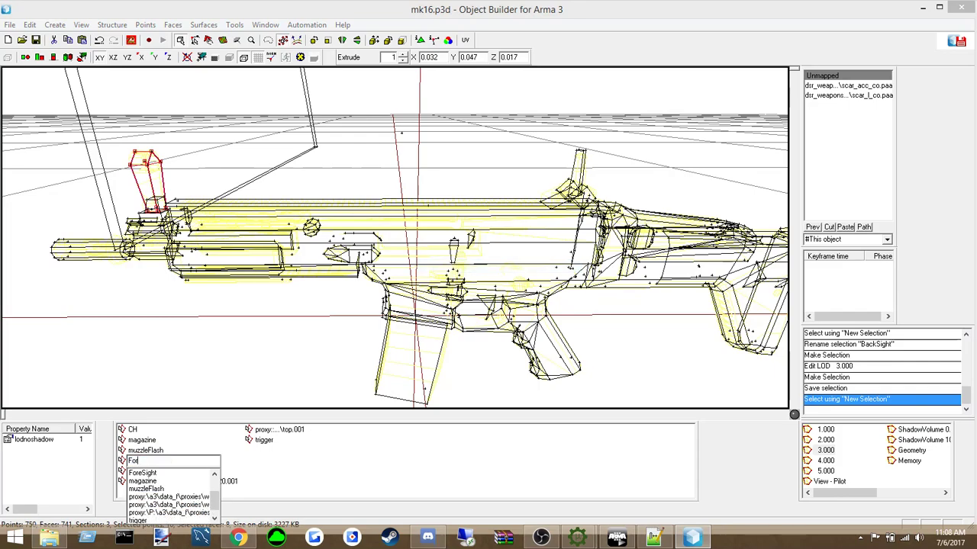
pyautogui.write('eSight')
pyautogui.press('Return')
pyautogui.click(642, 331)
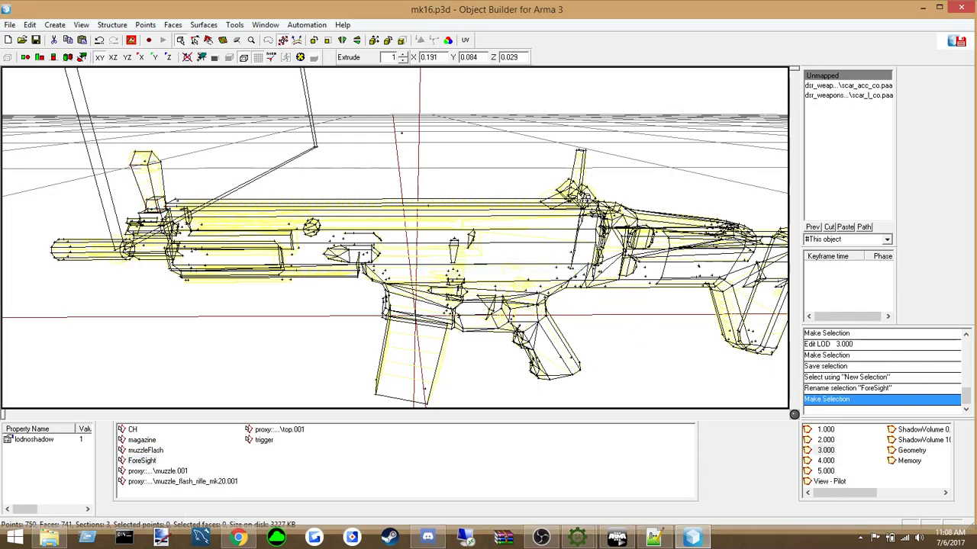
# Select the rear sight's geometry in LOD 3.000 and save it as a new named selection, BackSight
pyautogui.moveTo(551, 118); pyautogui.dragTo(603, 174)
pyautogui.rightClick(477, 256)
pyautogui.click(504, 262)
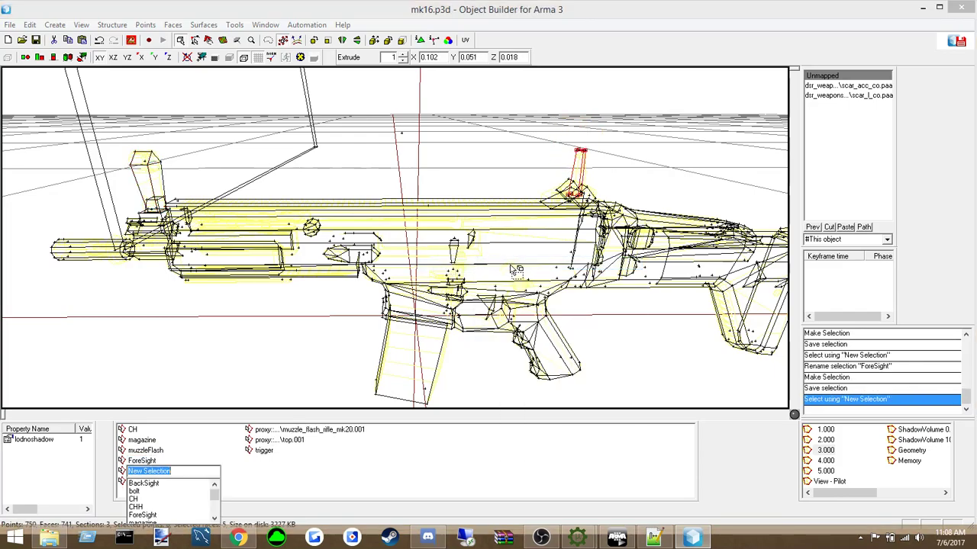
pyautogui.write('BackSigh')
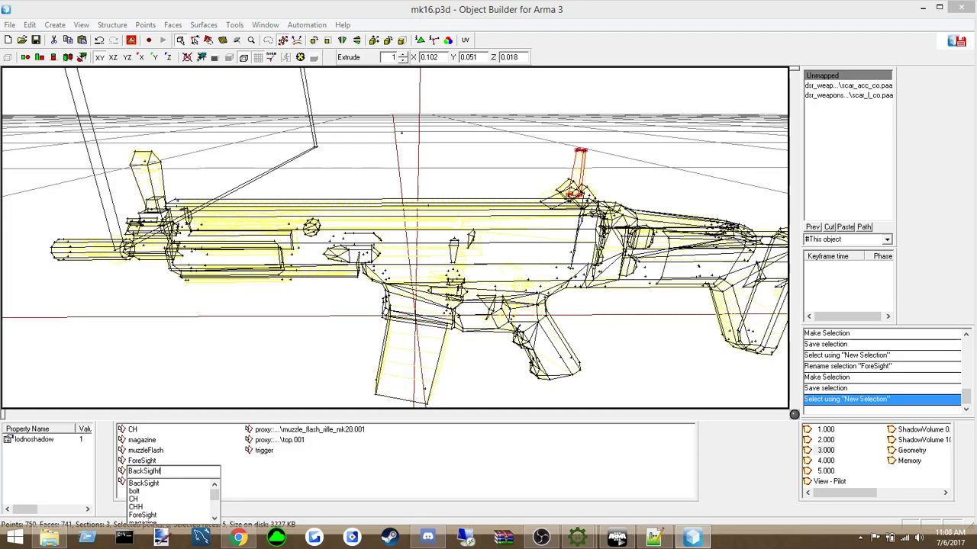
pyautogui.press('Return')
pyautogui.click(603, 327)
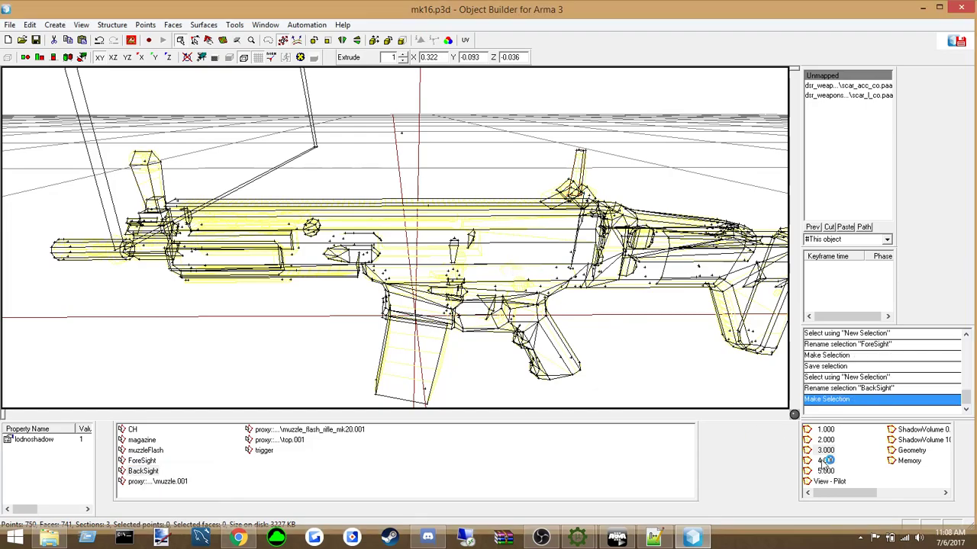
# Check LODs 4.000 and 5.000 for separate sight geometry, and save mk16.p3d
pyautogui.click(825, 461)
pyautogui.click(825, 471)
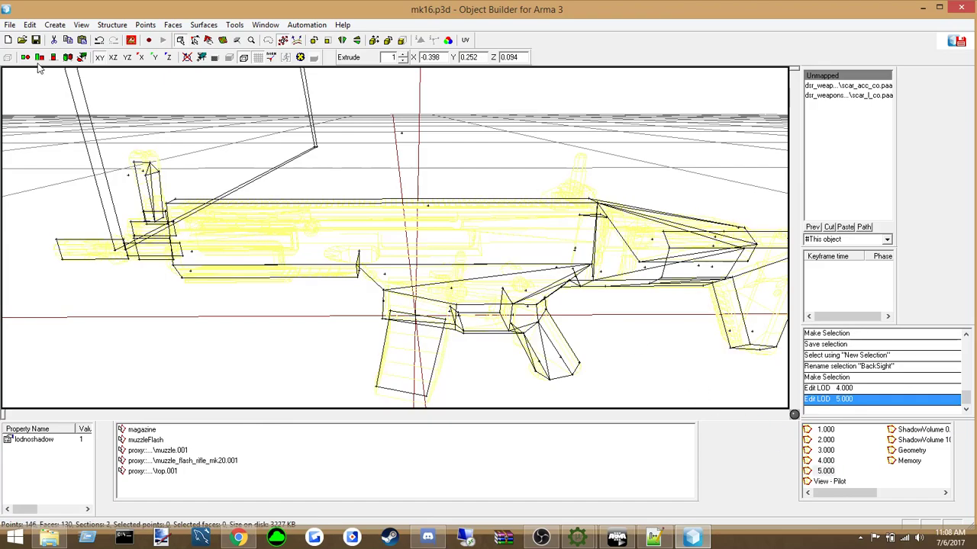
pyautogui.click(11, 25)
pyautogui.click(31, 101)
# Examine the View - Pilot and Memory LODs for the sight selections and their axis points
pyautogui.click(826, 482)
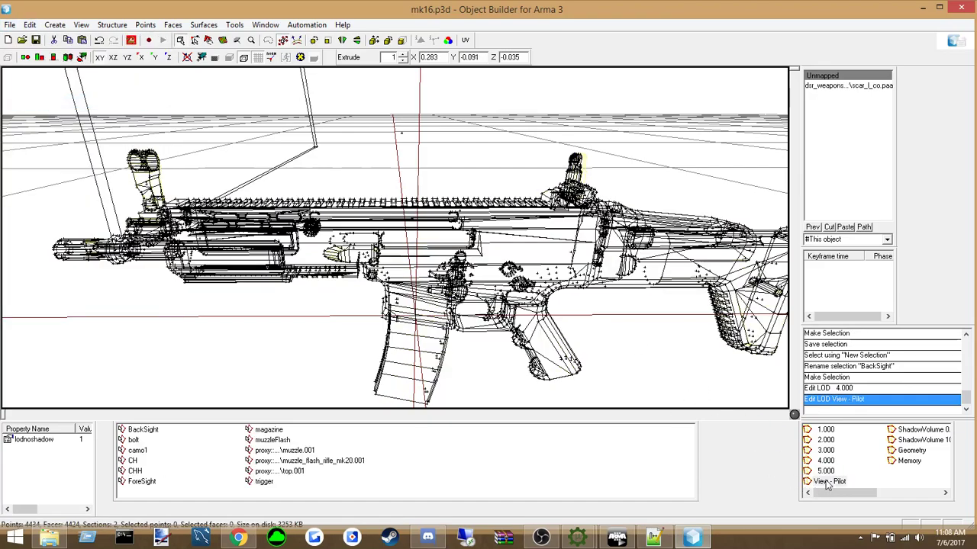
pyautogui.moveTo(689, 365); pyautogui.dragTo(685, 357, button='middle')
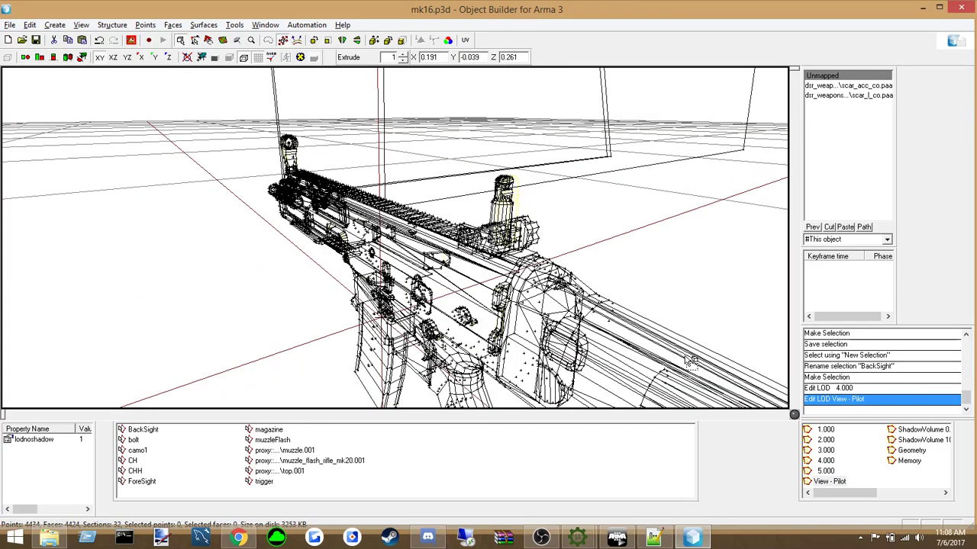
pyautogui.hotkey('alt', 'Tab')
pyautogui.click(232, 256)
pyautogui.click(909, 461)
pyautogui.moveTo(636, 283); pyautogui.dragTo(674, 218, button='right')
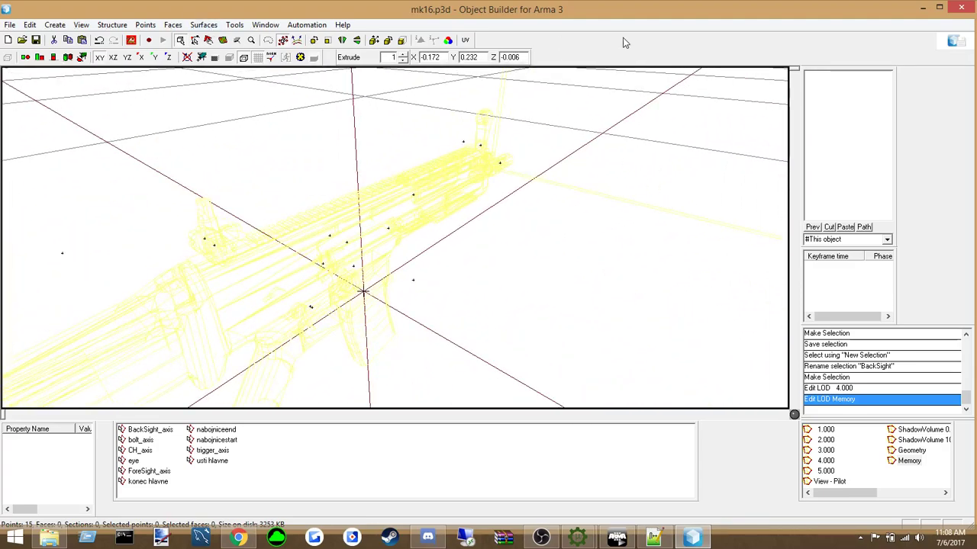
# Save mk16.p3d and close Object Builder
pyautogui.click(10, 24)
pyautogui.click(38, 101)
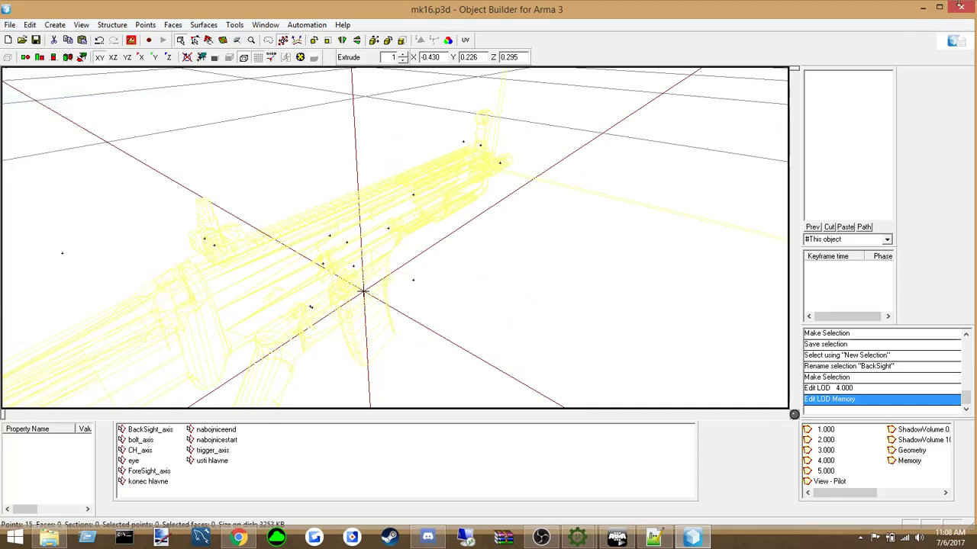
pyautogui.click(960, 9)
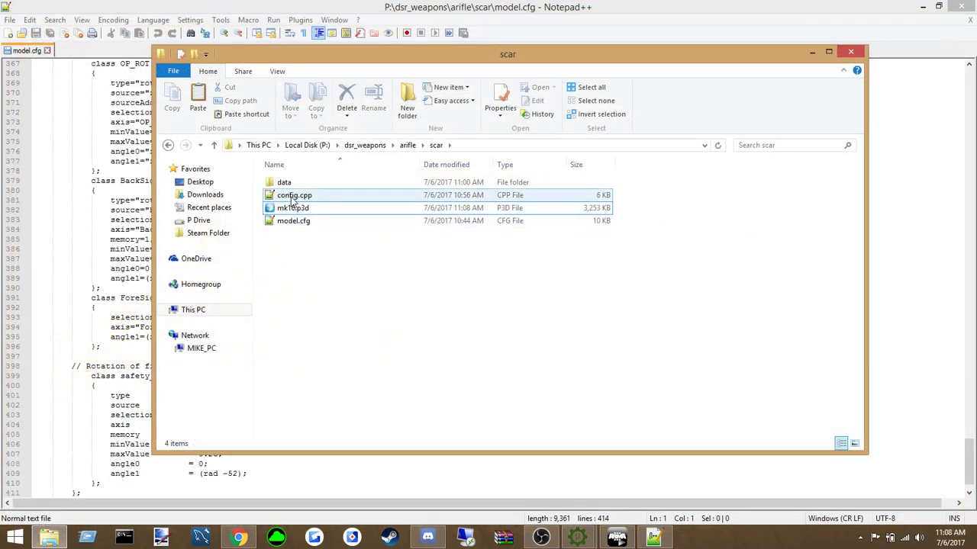
# Open the scar folder's config.cpp in Notepad++, look over its weapon settings, and return to File Explorer
pyautogui.doubleClick(293, 197)
pyautogui.scroll(-14, 313, 291)
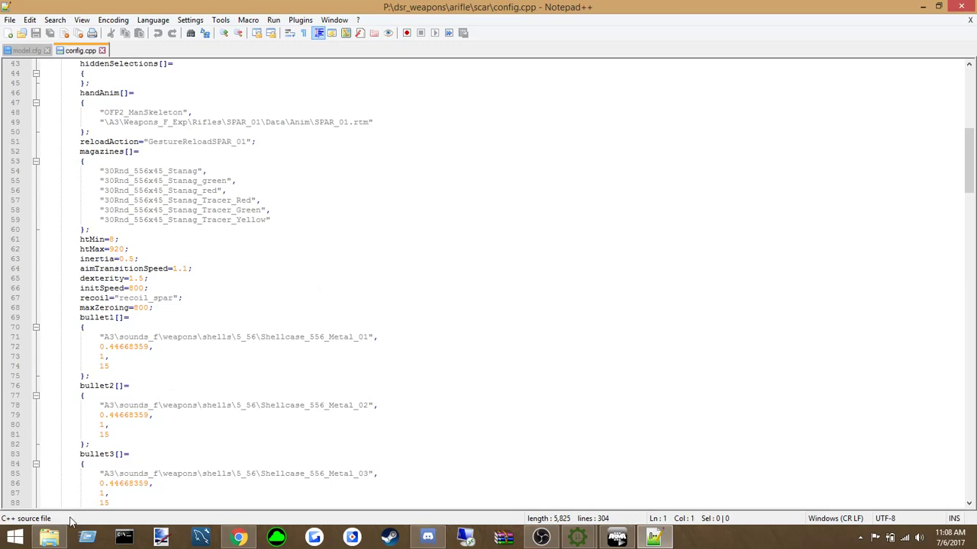
pyautogui.click(50, 538)
pyautogui.click(114, 355)
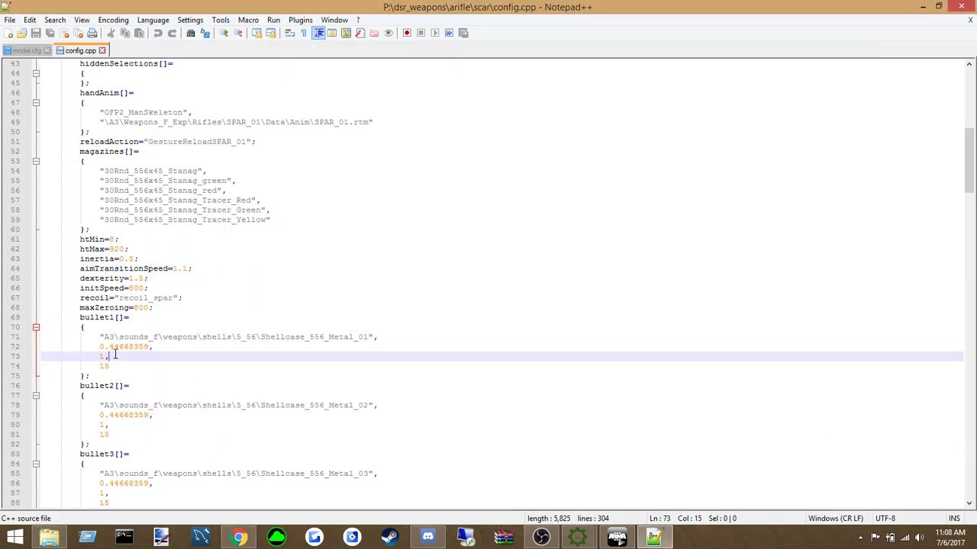
pyautogui.click(158, 319)
pyautogui.hotkey('alt', 'Tab')
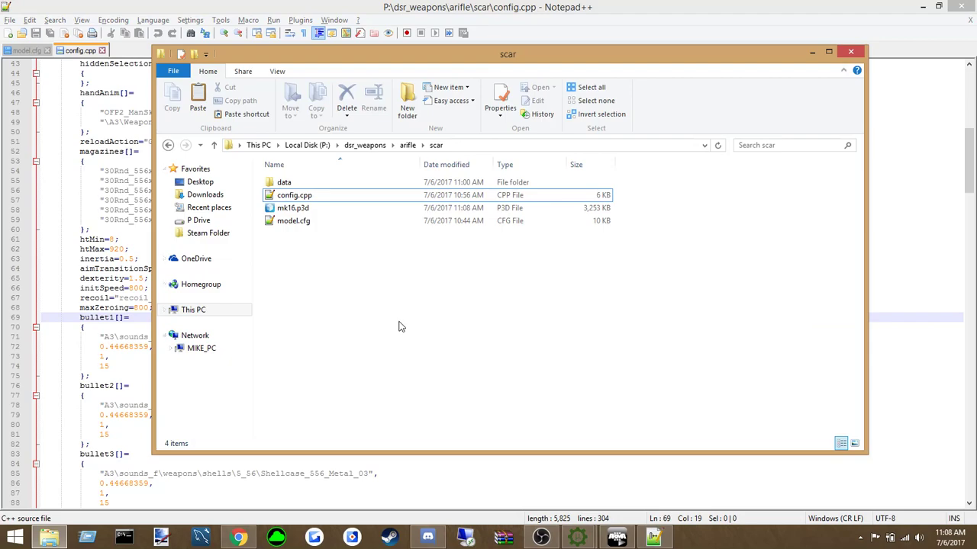
# Open config.cpp from the ak74 folder inside arifle
pyautogui.click(400, 151)
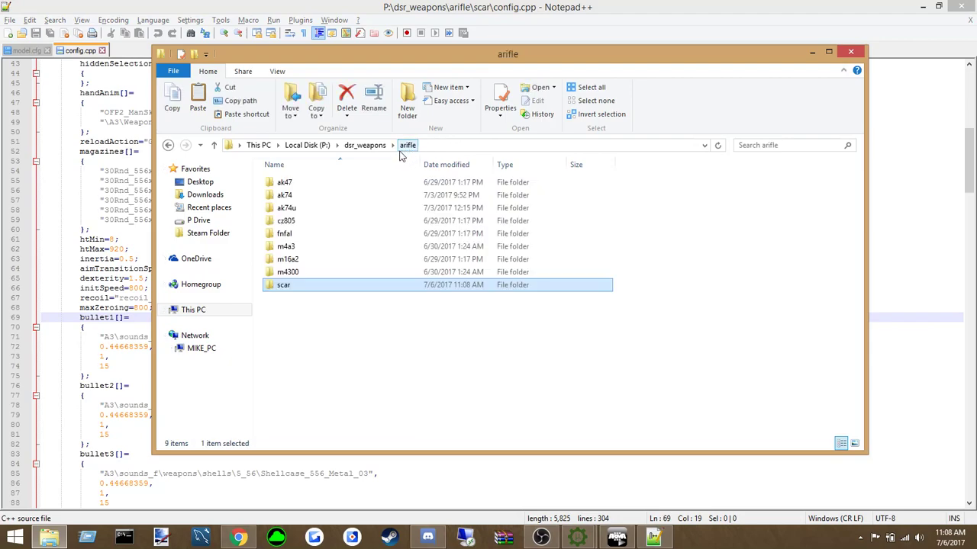
pyautogui.click(295, 196)
pyautogui.doubleClick(297, 196)
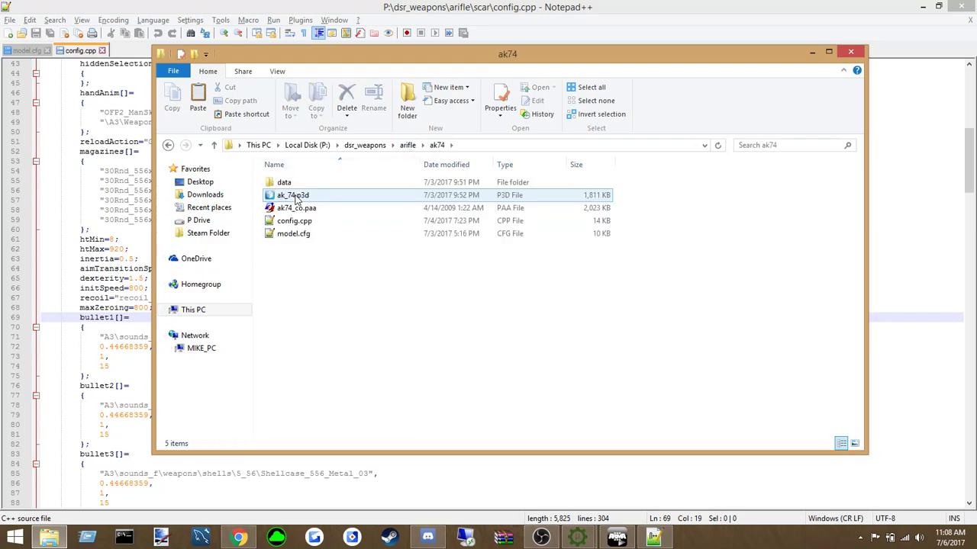
pyautogui.doubleClick(294, 221)
# Copy the entire contents of the ak74 config.cpp
pyautogui.rightClick(169, 258)
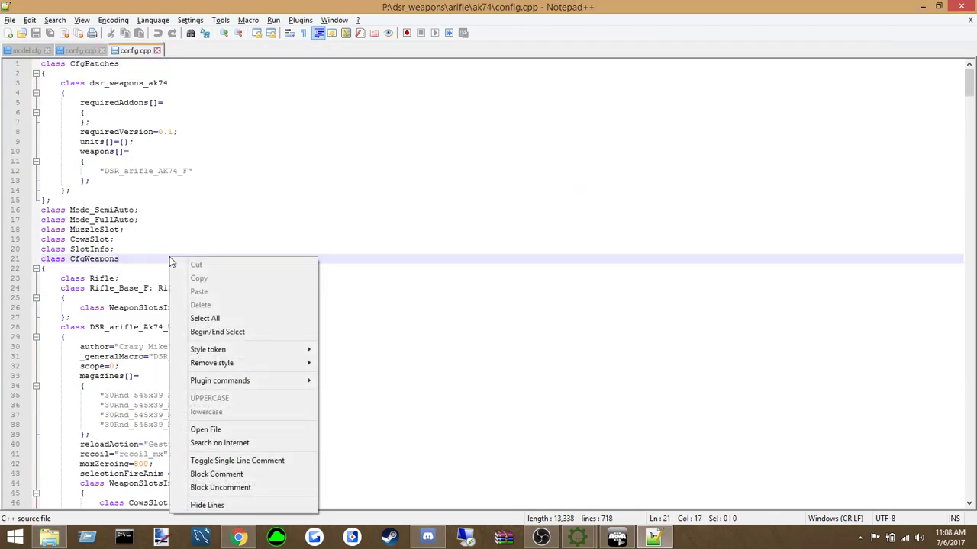
pyautogui.click(219, 329)
pyautogui.rightClick(139, 210)
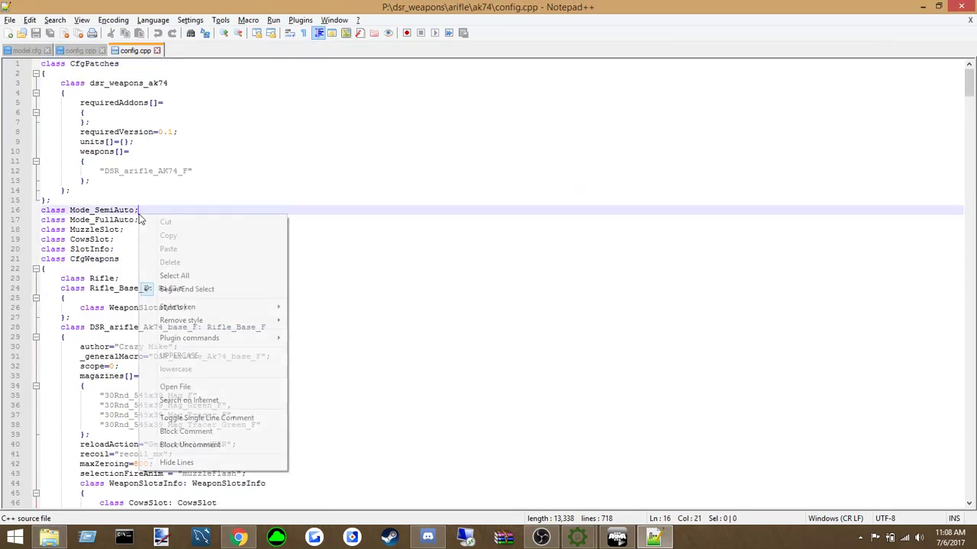
pyautogui.click(229, 286)
pyautogui.rightClick(183, 268)
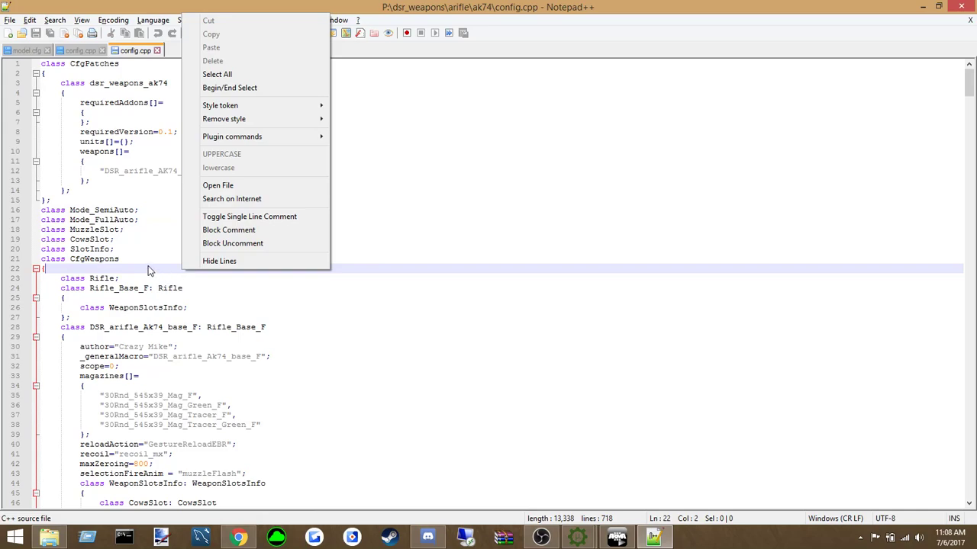
pyautogui.click(217, 74)
pyautogui.rightClick(114, 229)
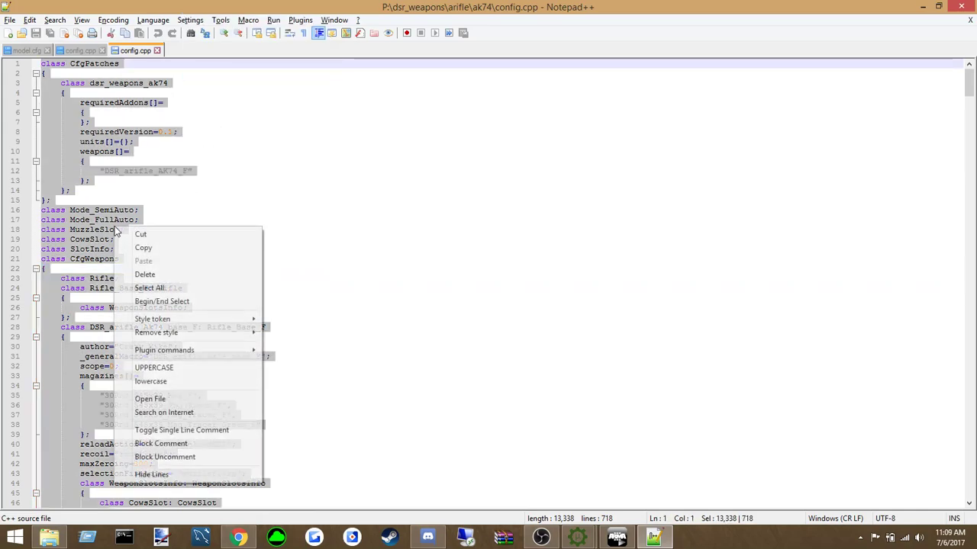
pyautogui.click(157, 246)
# Replace the entire contents of the scar config.cpp with the copied ak74 configuration
pyautogui.click(80, 50)
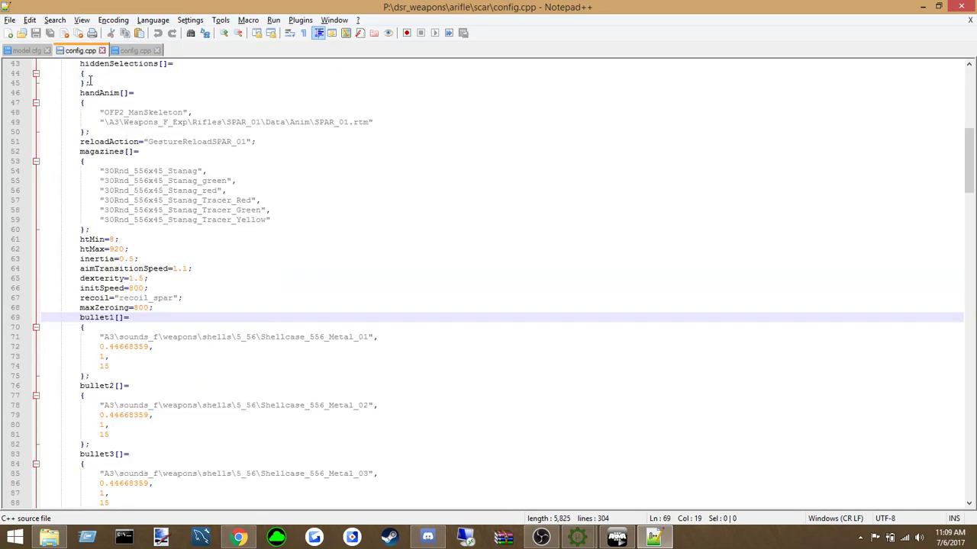
pyautogui.rightClick(195, 250)
pyautogui.click(204, 309)
pyautogui.rightClick(164, 265)
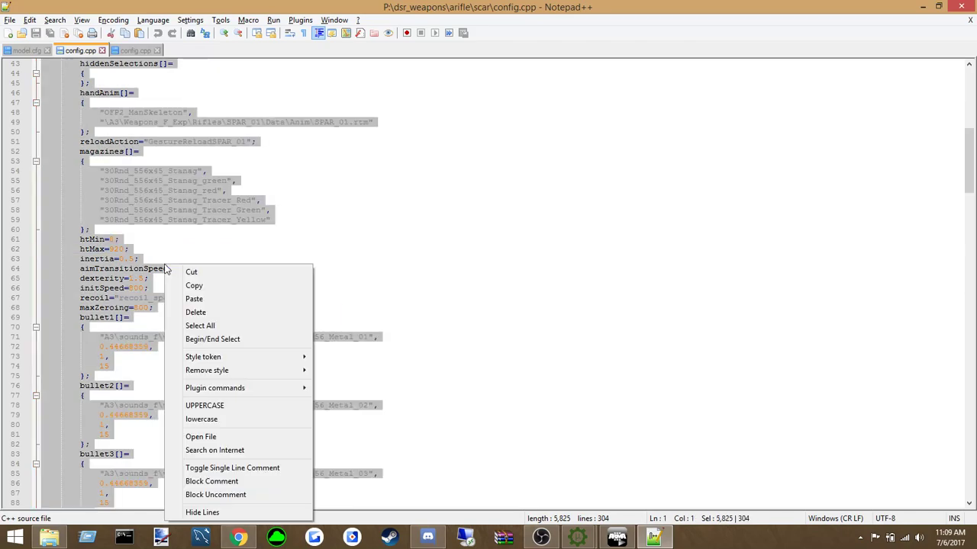
pyautogui.click(196, 312)
pyautogui.hotkey('ctrl', 'v')
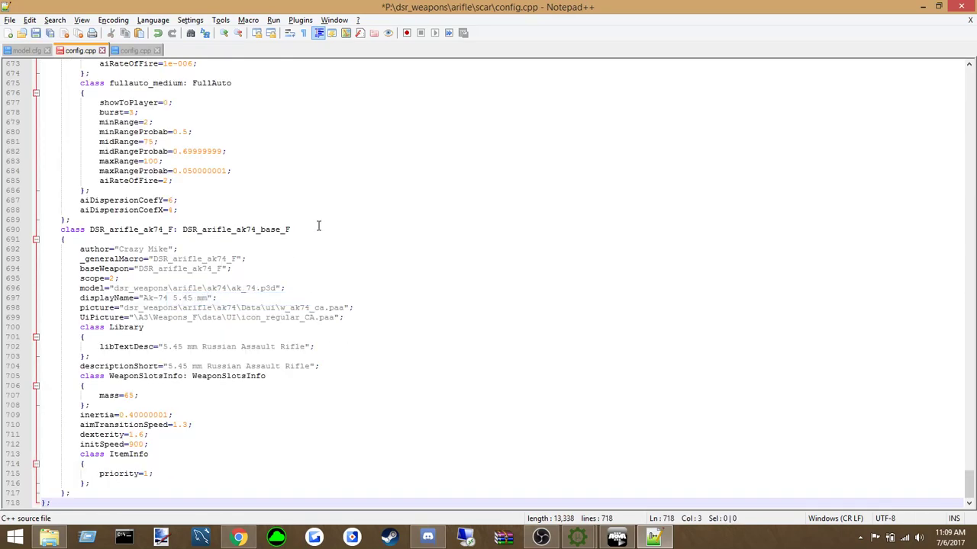
# Replace every occurrence of ak74 with SCAR in the scar config.cpp and save the file
pyautogui.moveTo(207, 260); pyautogui.dragTo(220, 259)
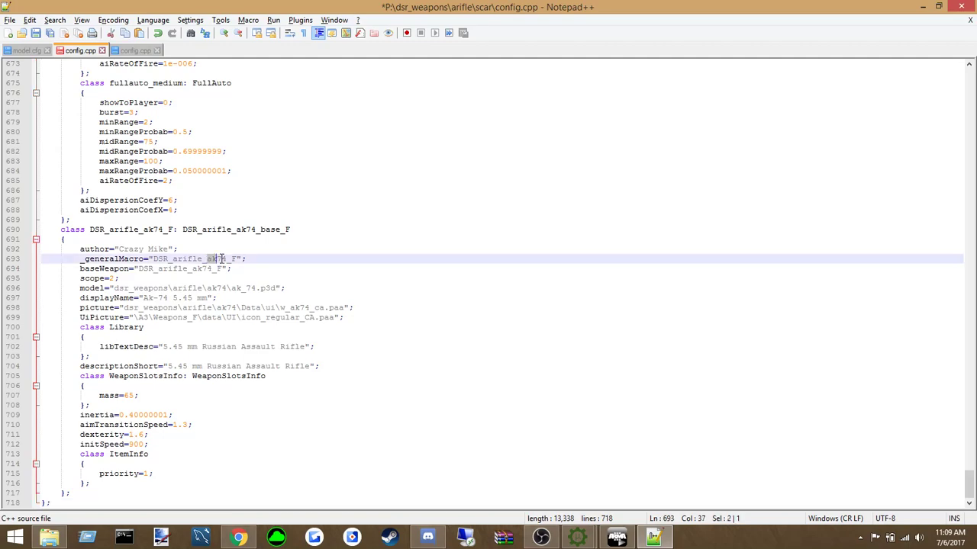
pyautogui.hotkey('ctrl', 'f')
pyautogui.click(362, 191)
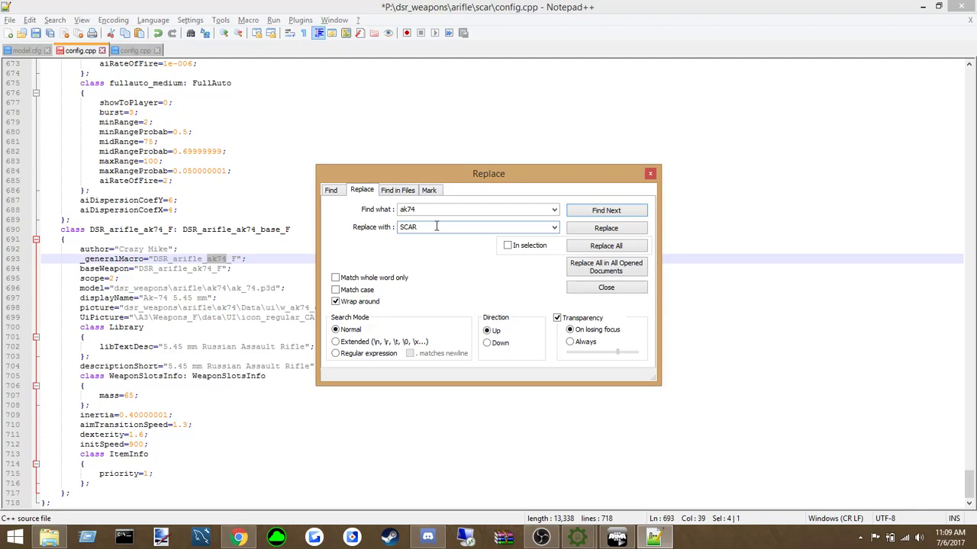
pyautogui.click(608, 248)
pyautogui.click(648, 175)
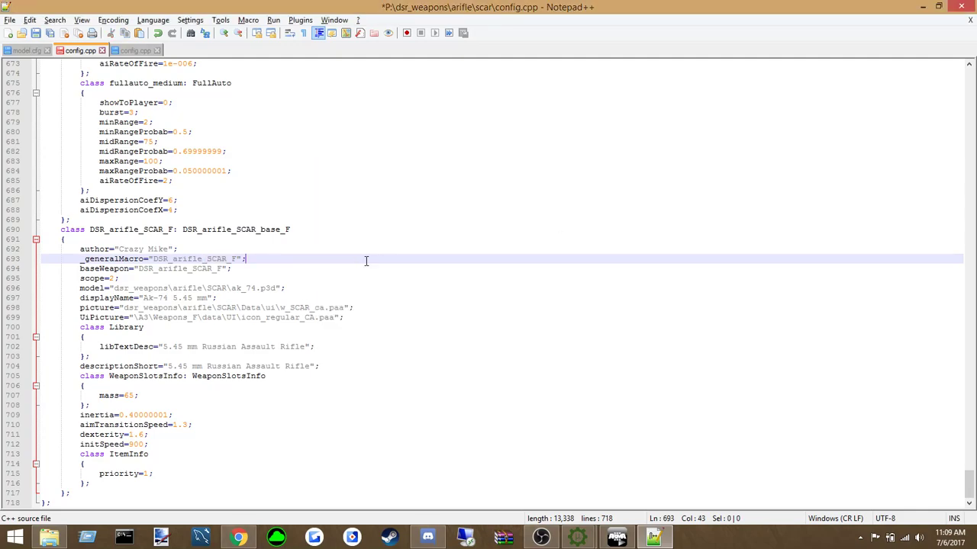
pyautogui.click(10, 20)
pyautogui.click(28, 100)
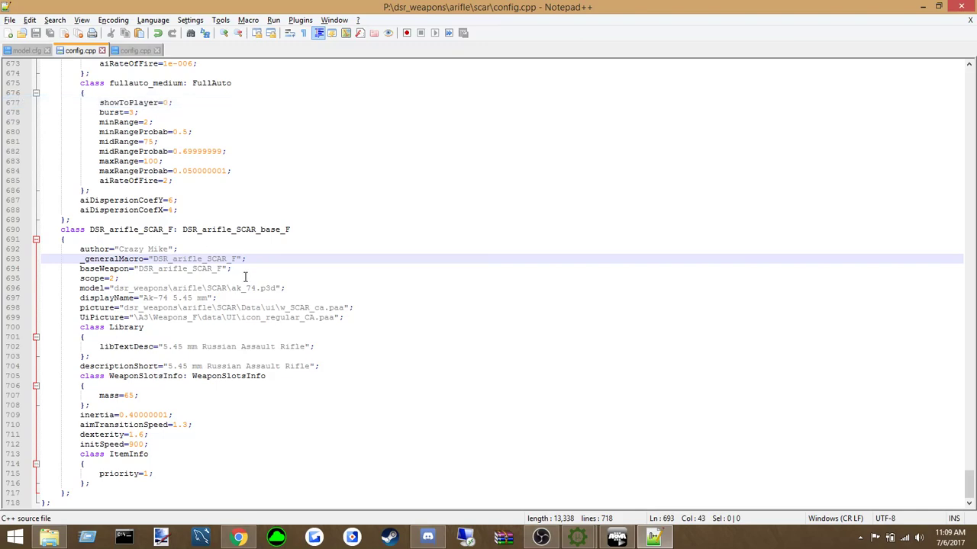
# Close the ak74 config.cpp and return to the scar config.cpp
pyautogui.click(250, 288)
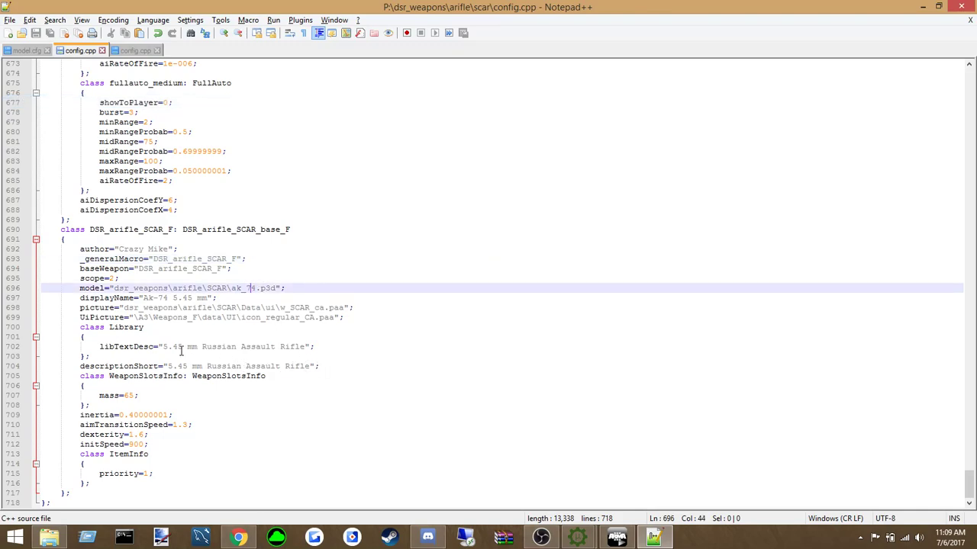
pyautogui.click(134, 51)
pyautogui.hotkey('ctrl', 'a')
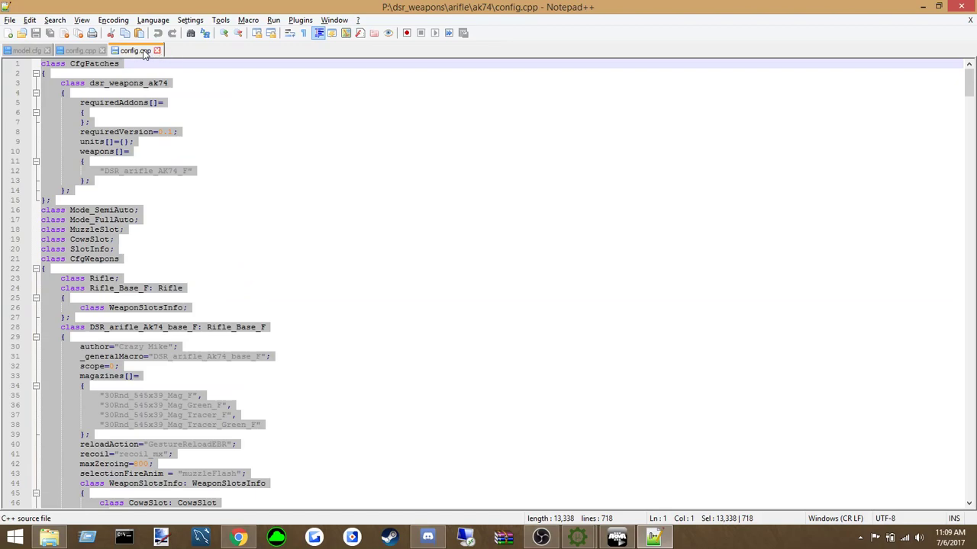
pyautogui.click(157, 51)
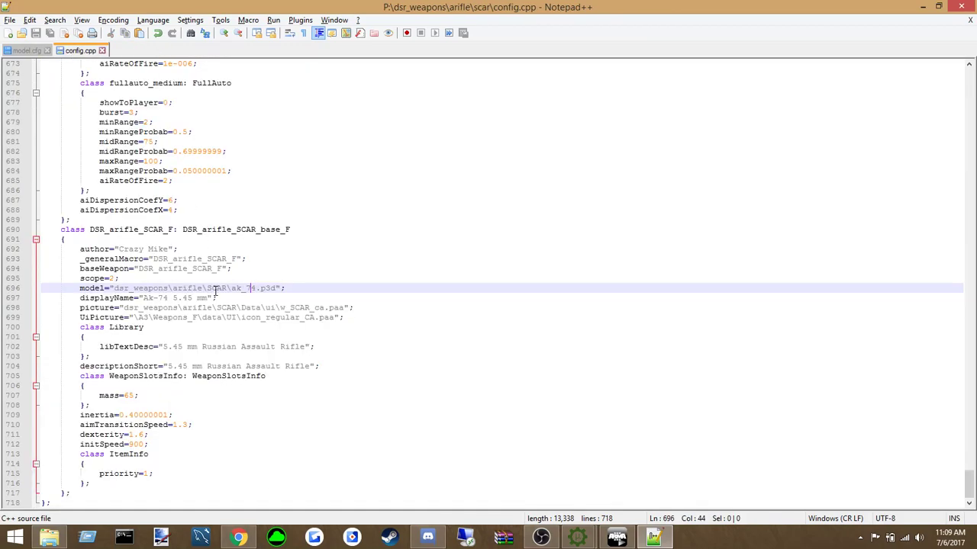
# Set the calibre to 5.56 mm in the libTextDesc and descriptionShort texts of class DSR_arifle_SCAR_F
pyautogui.click(176, 347)
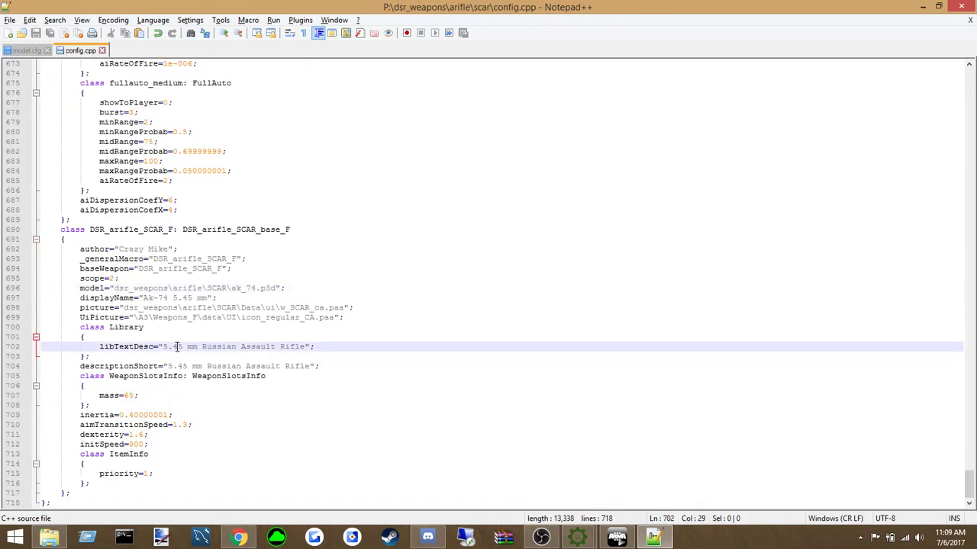
pyautogui.write('56')
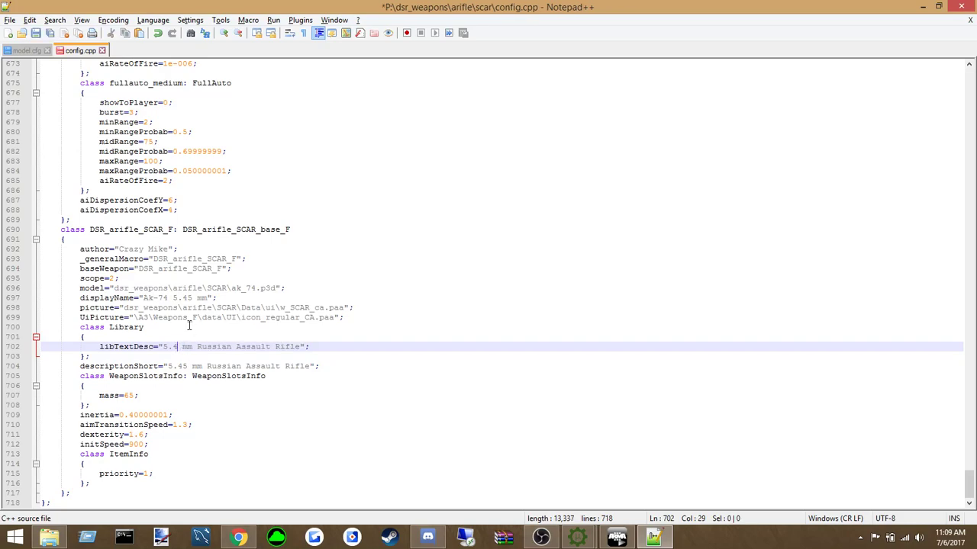
pyautogui.doubleClick(179, 366)
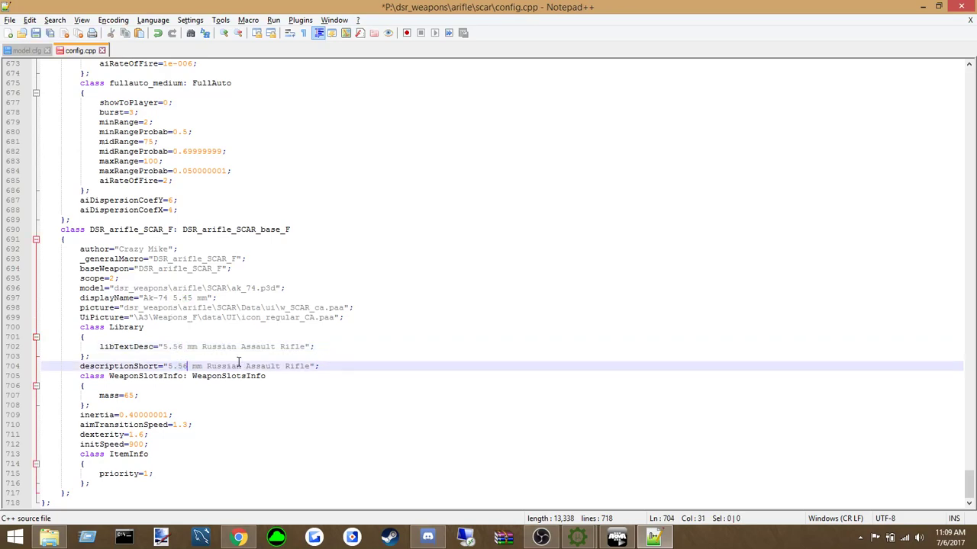
# Remove the word Russian from libTextDesc and descriptionShort, and set the mass in WeaponSlotsInfo to 85
pyautogui.moveTo(240, 348); pyautogui.dragTo(207, 367)
pyautogui.press('Delete')
pyautogui.press('Delete')
pyautogui.click(197, 395)
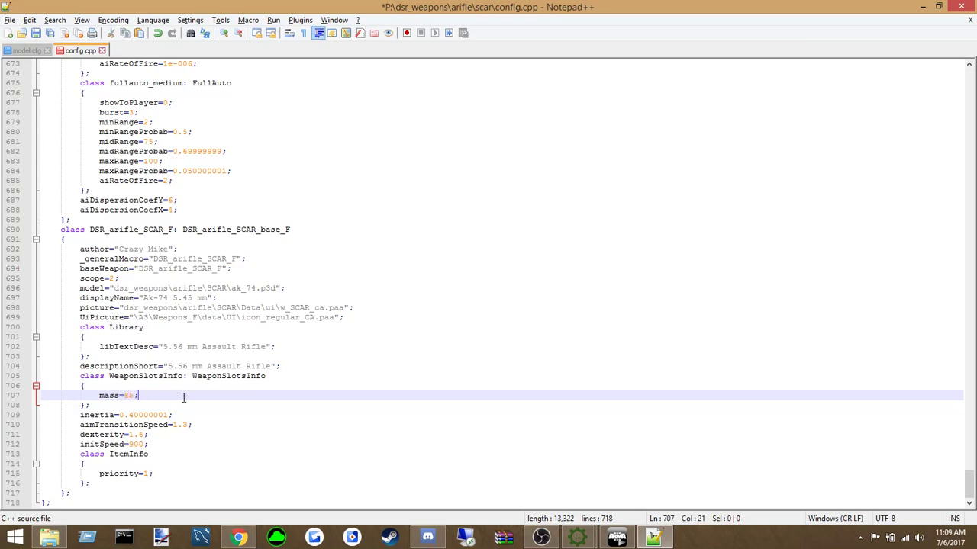
pyautogui.scroll(1, 197, 388)
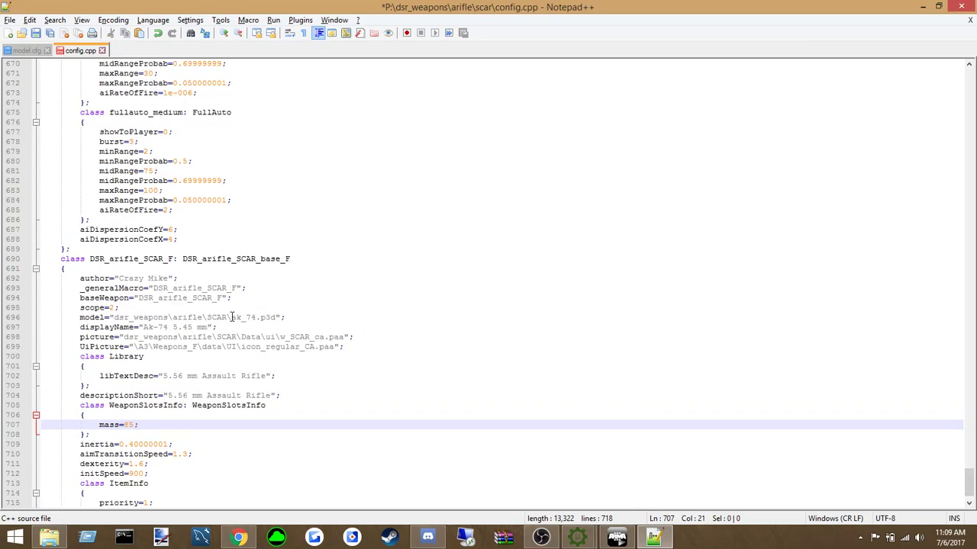